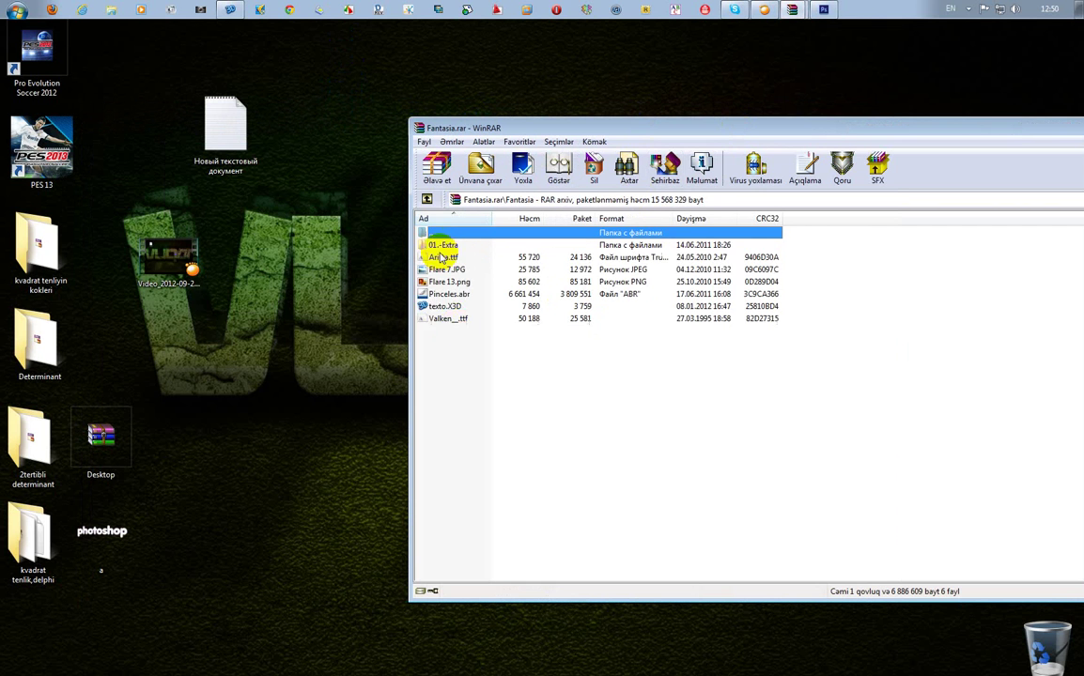
Step: Open texto.X3D from the Fantasia archive in Xara 3D Maker 7 and check its wording in the text options
click(452, 307)
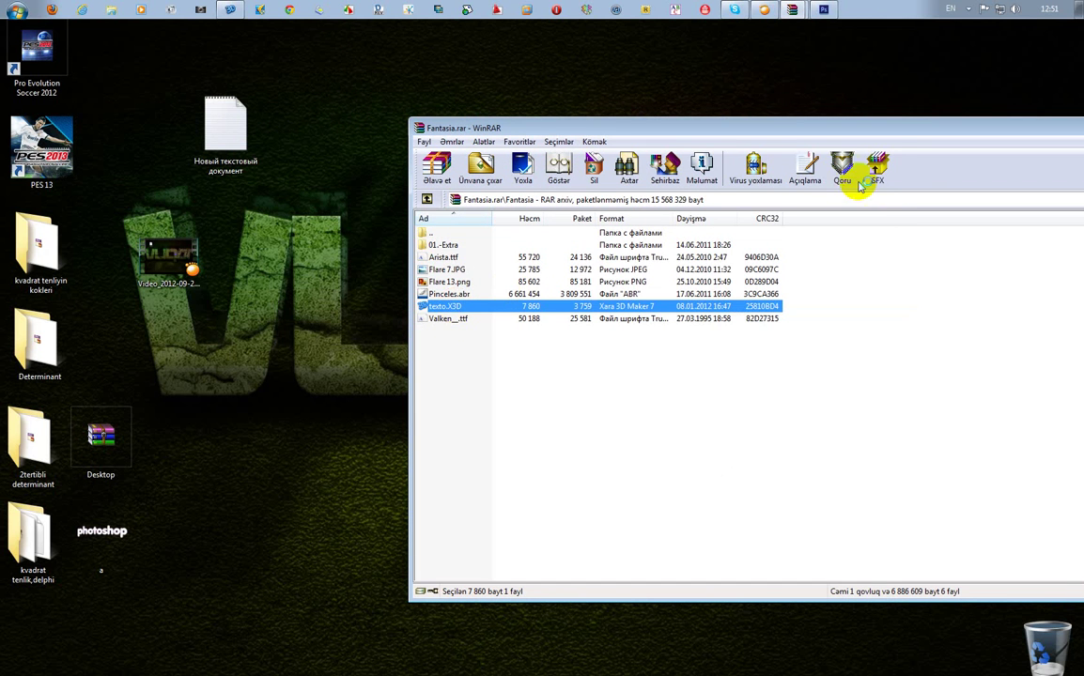
drag(883, 132, 743, 145)
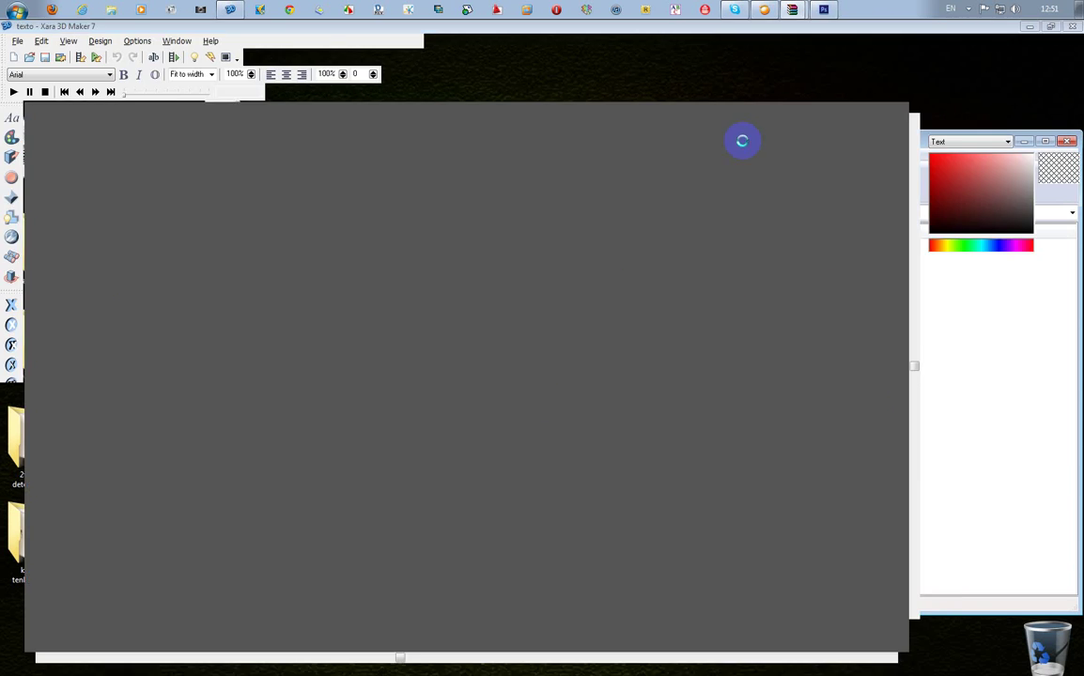
click(575, 385)
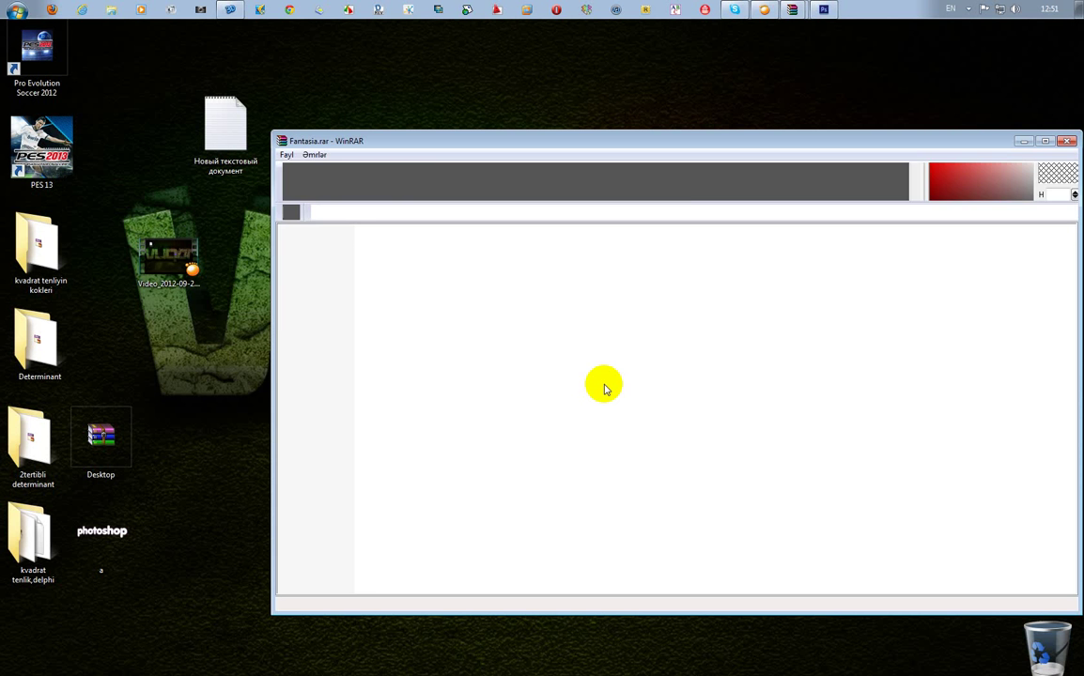
click(231, 11)
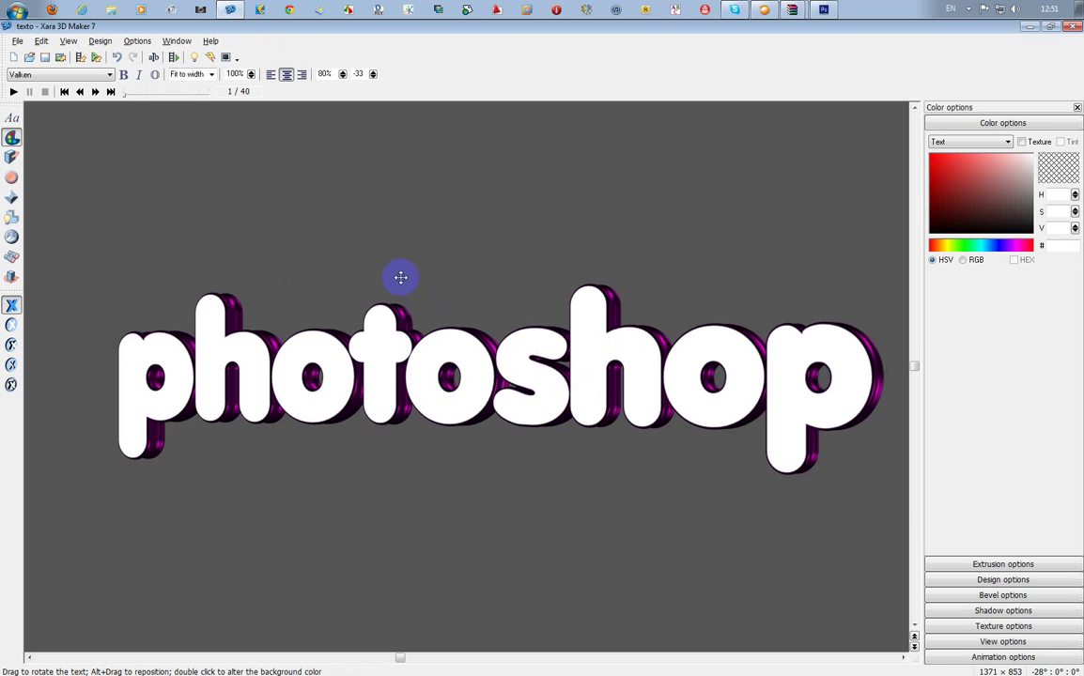
click(12, 117)
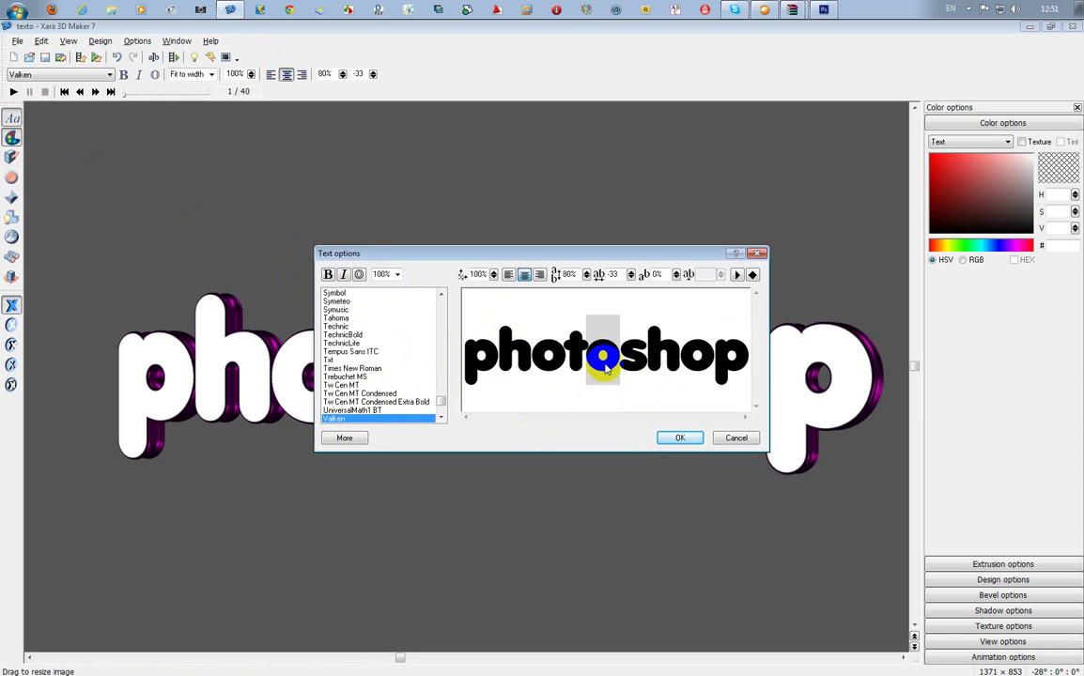
click(679, 438)
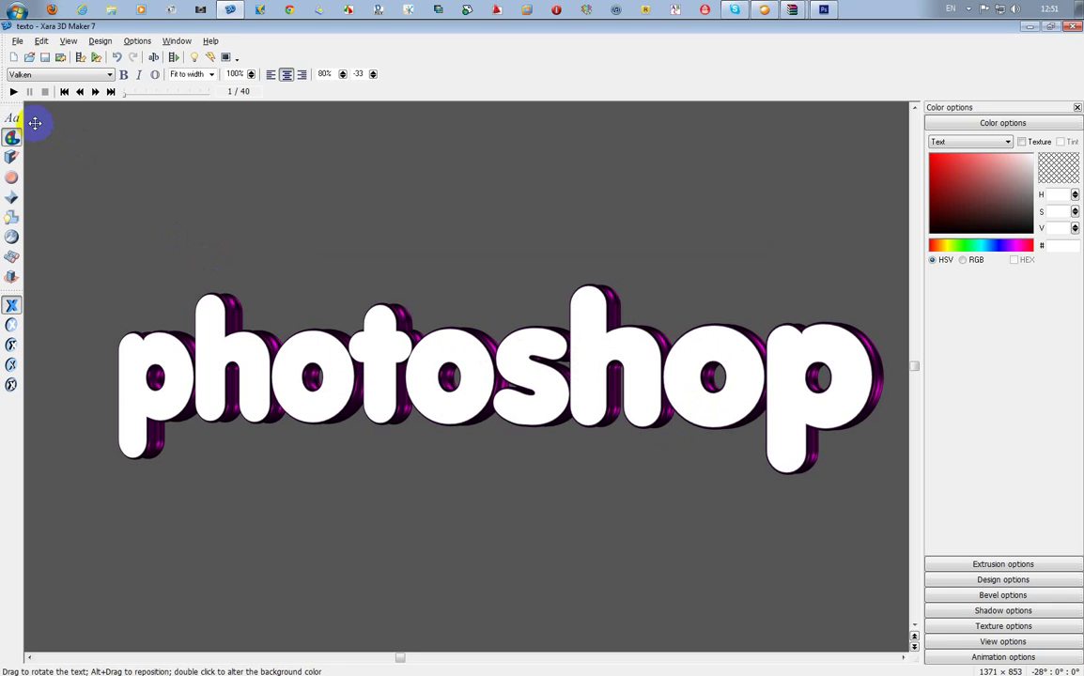
Step: Start exporting the 3D text to the desktop as a PNG image named "a", replacing the existing file
click(16, 42)
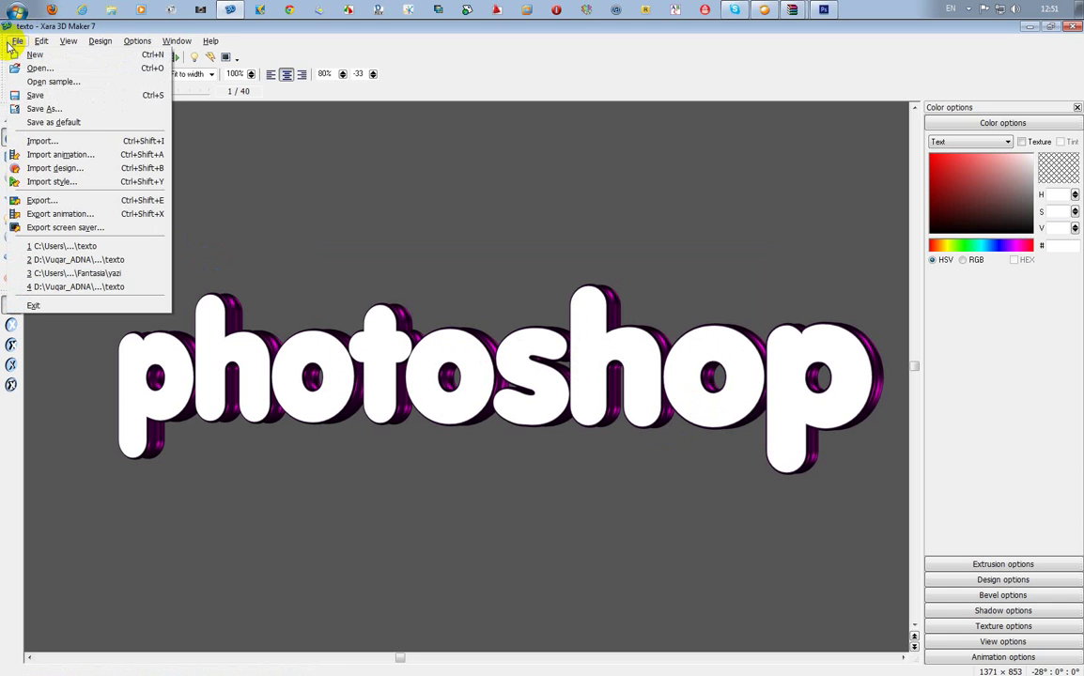
click(76, 200)
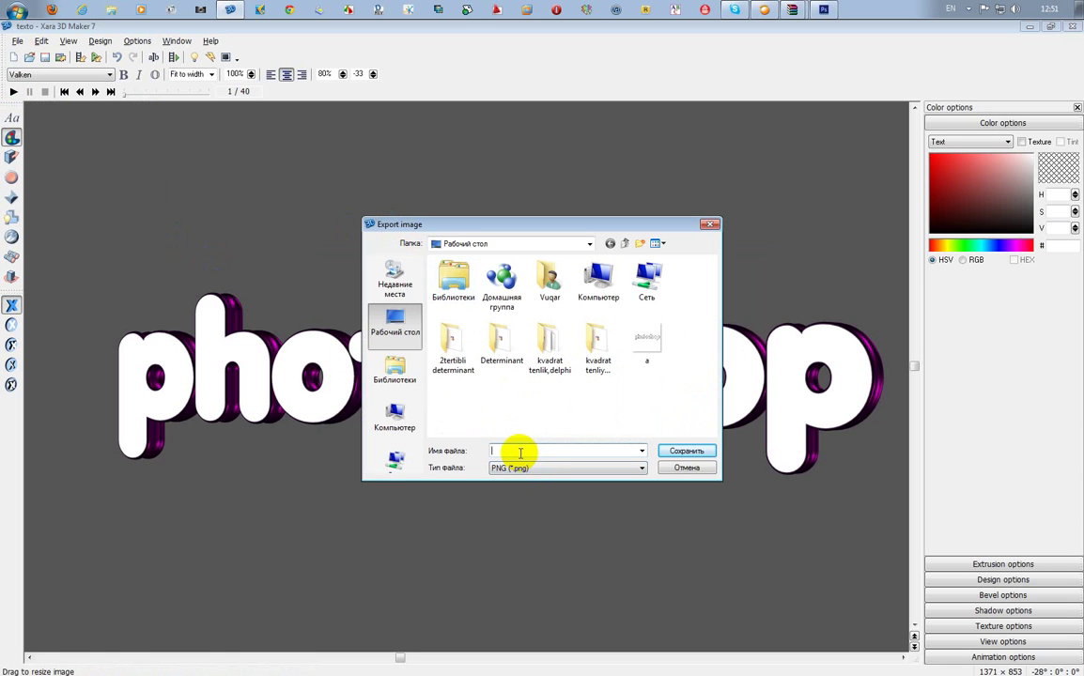
text(a)
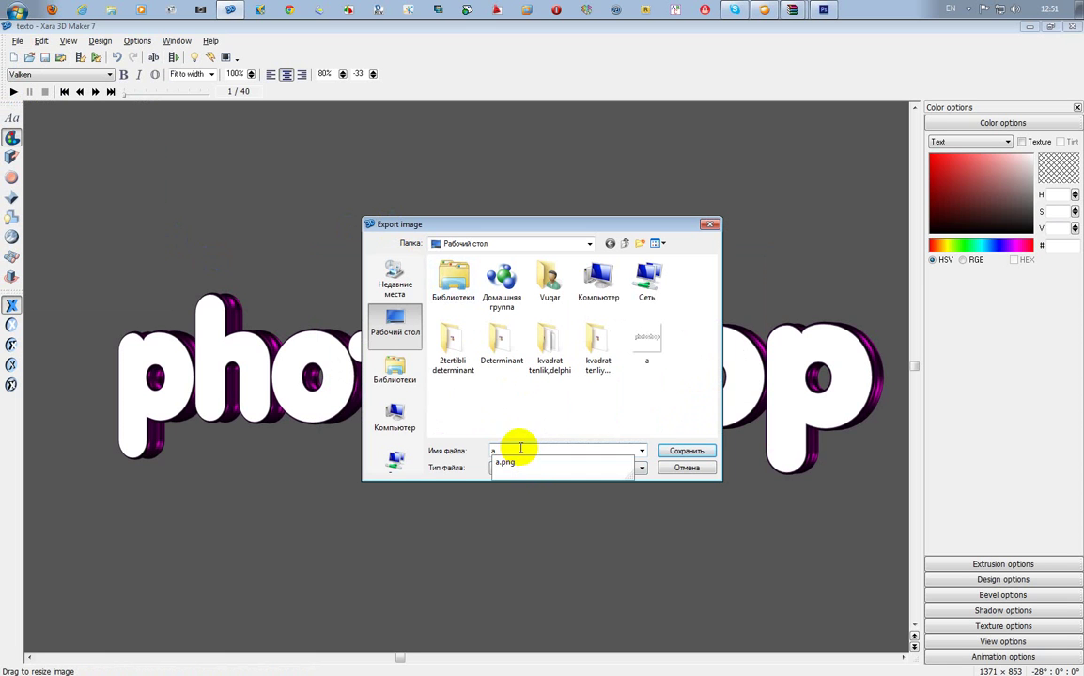
click(641, 464)
click(686, 451)
click(588, 361)
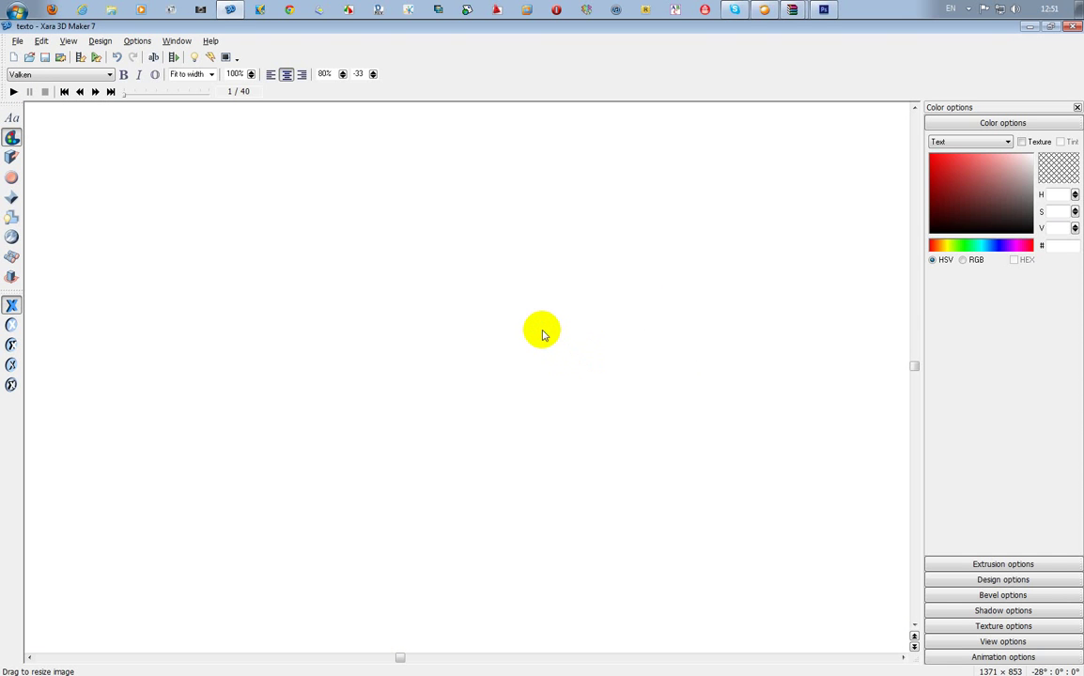
Step: Save the export in PNG format with the user-defined 2000 by 2000 size and transparency
drag(501, 251, 542, 230)
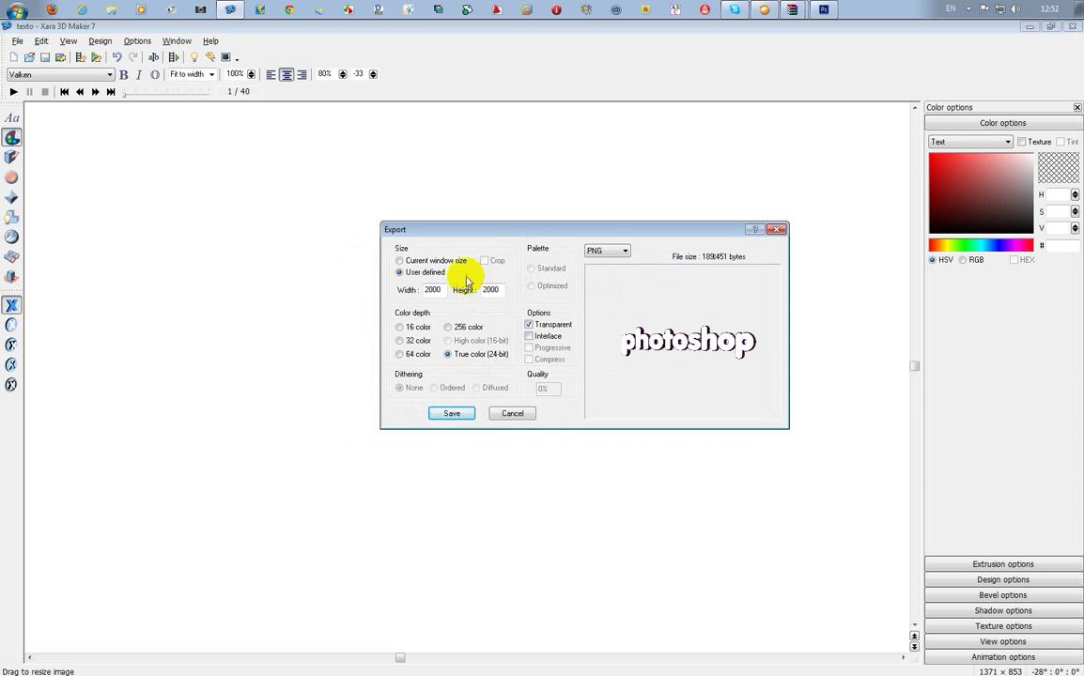
click(604, 254)
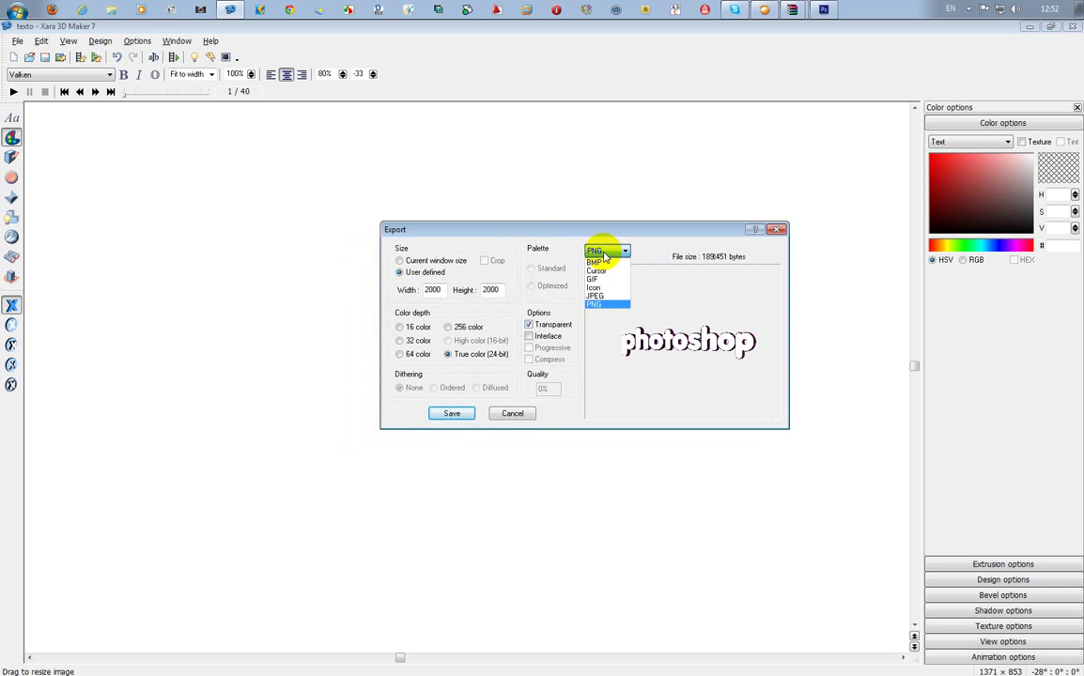
click(601, 303)
click(450, 414)
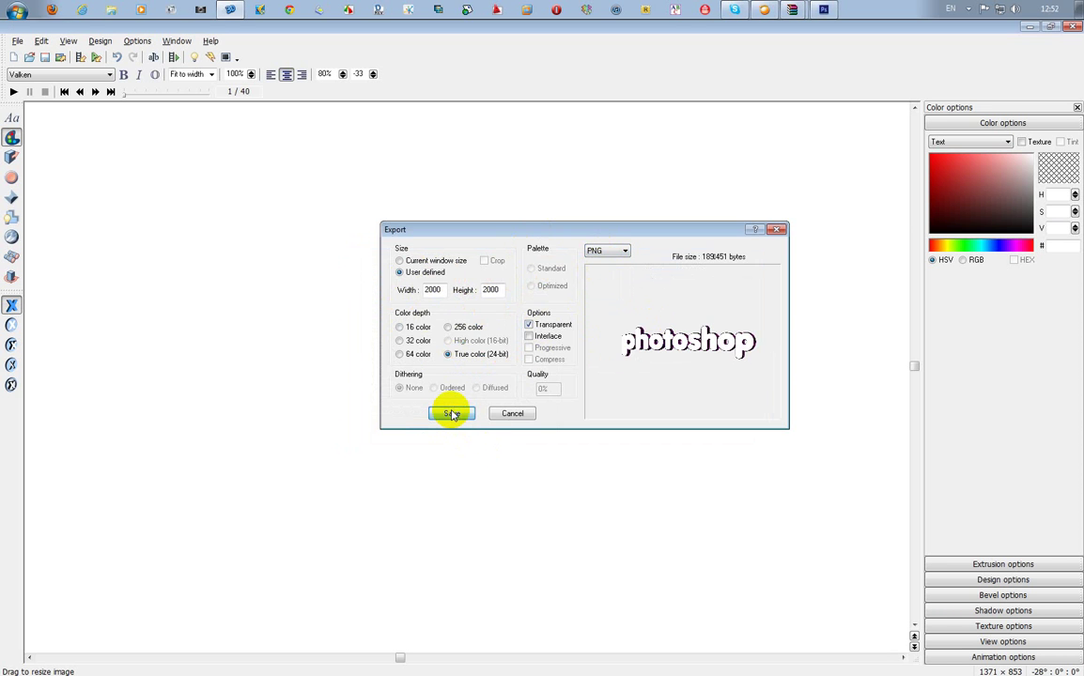
Step: Clear the Xara 3D Maker and archive windows off the screen and refresh the desktop
click(1031, 28)
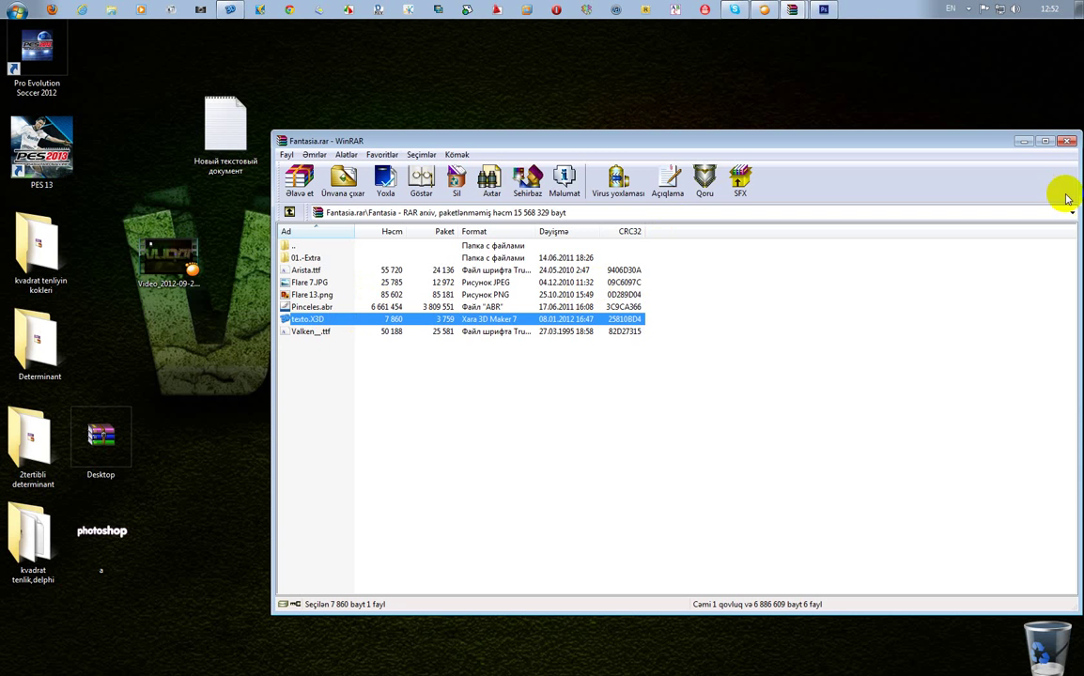
key(Escape)
right_click(281, 425)
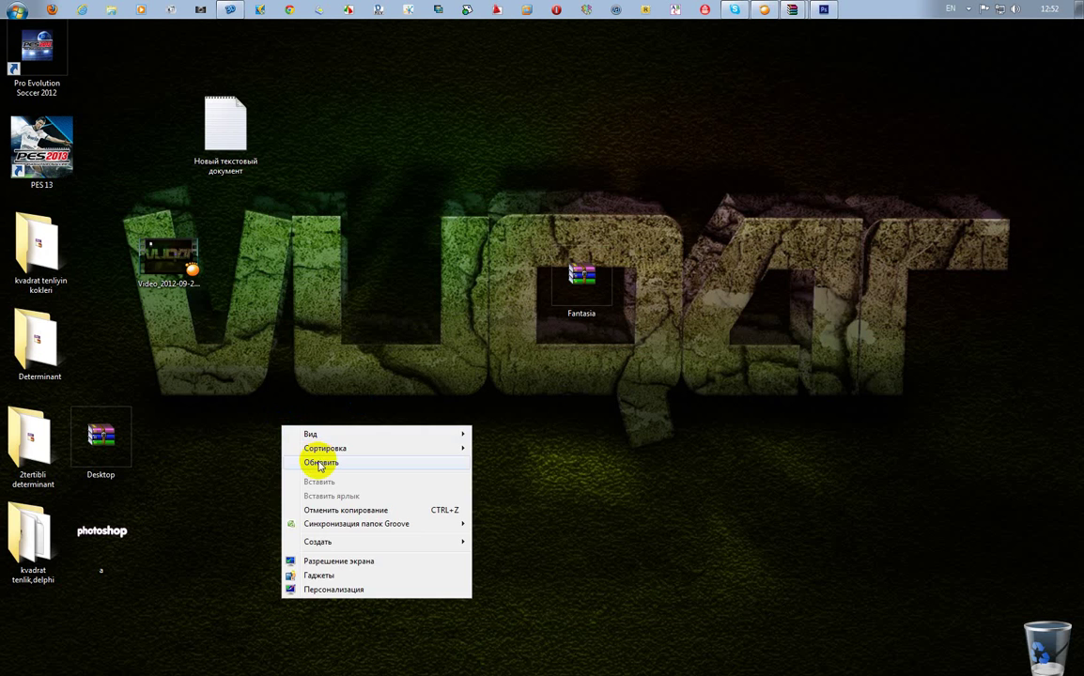
click(320, 463)
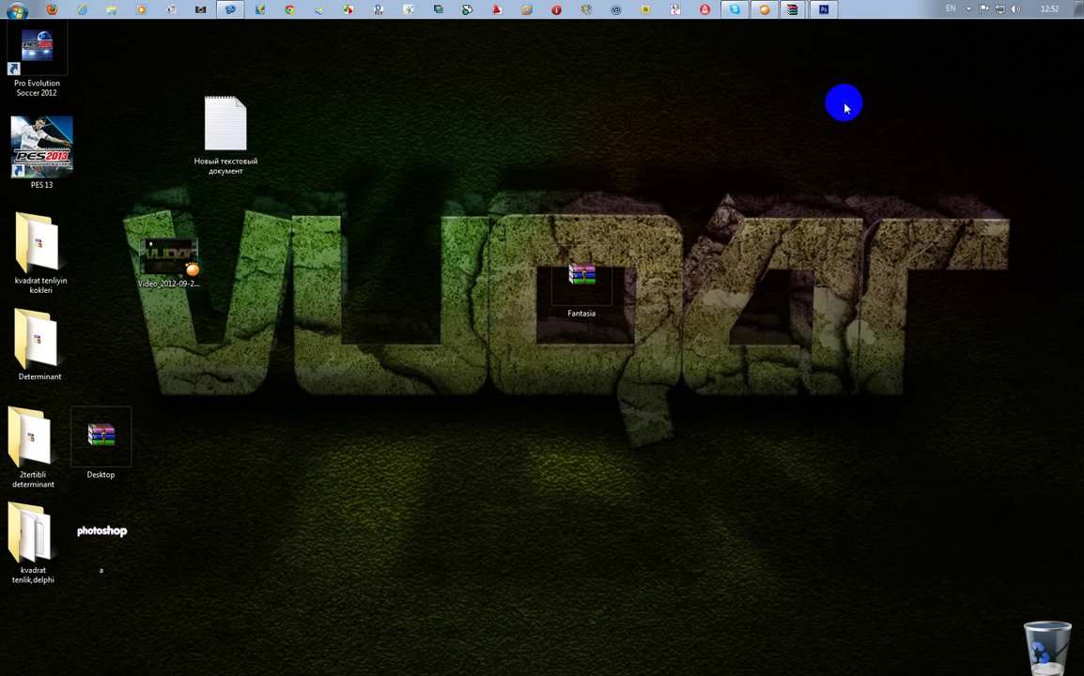
Step: Switch to Photoshop and create a transparent 1600 by 900 pixel RGB document at 200 pixels per inch
click(824, 17)
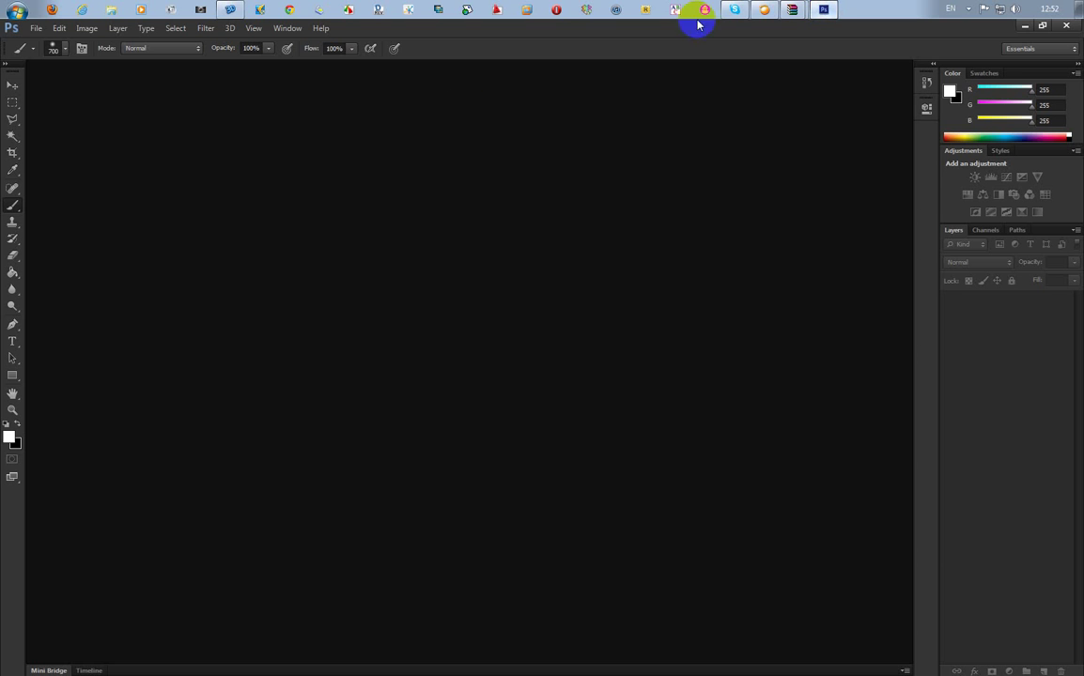
click(35, 29)
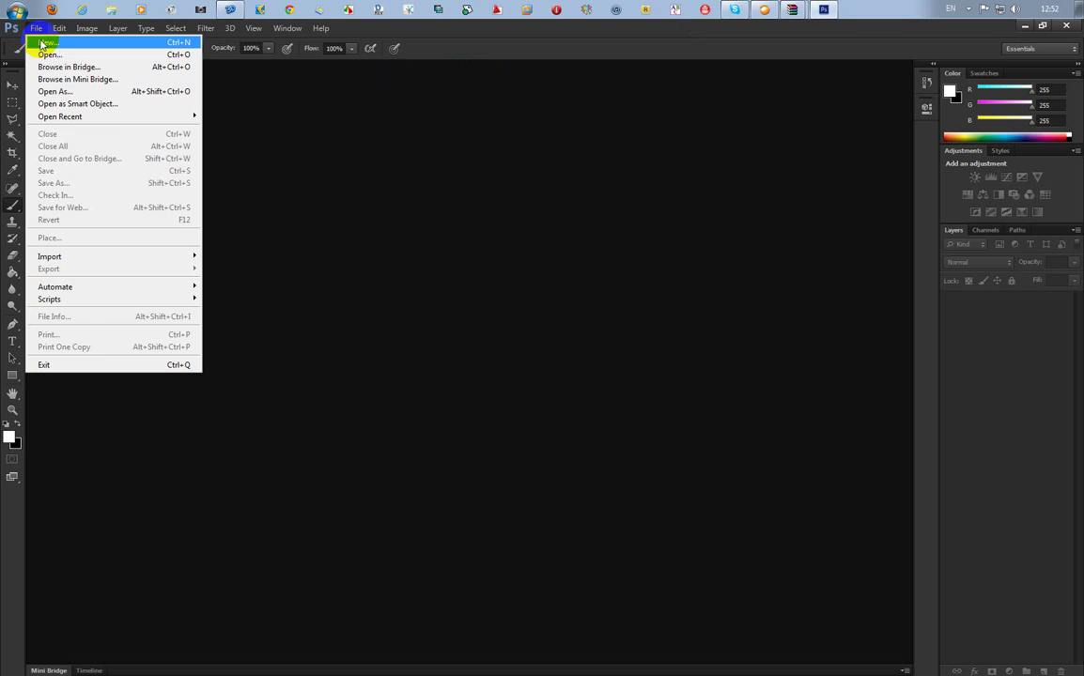
click(46, 43)
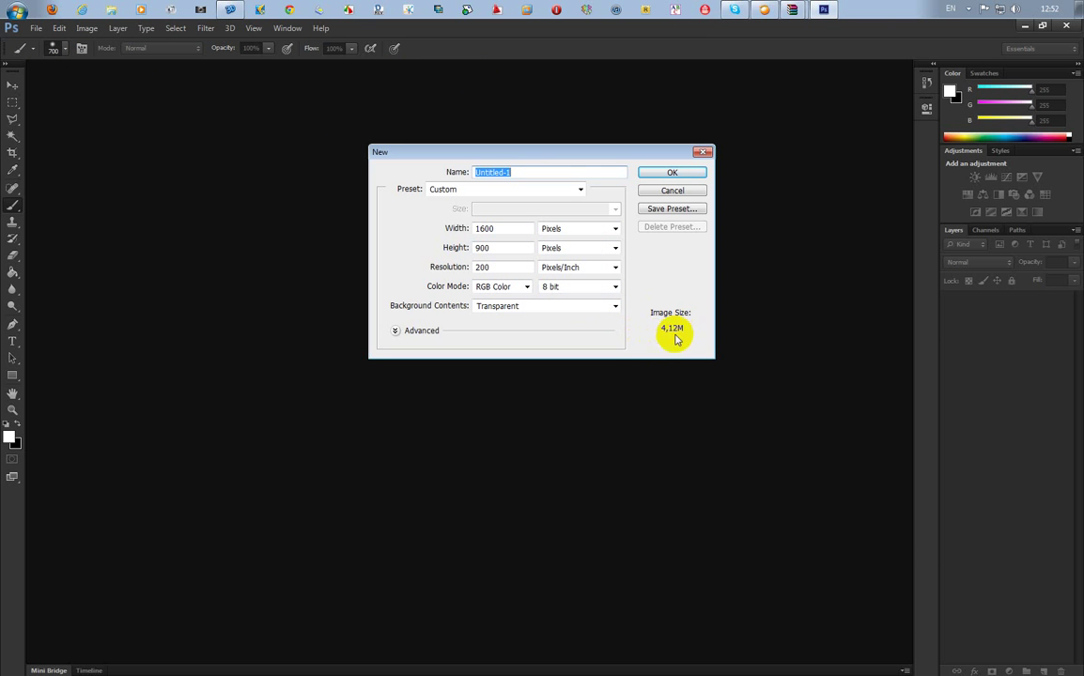
click(676, 173)
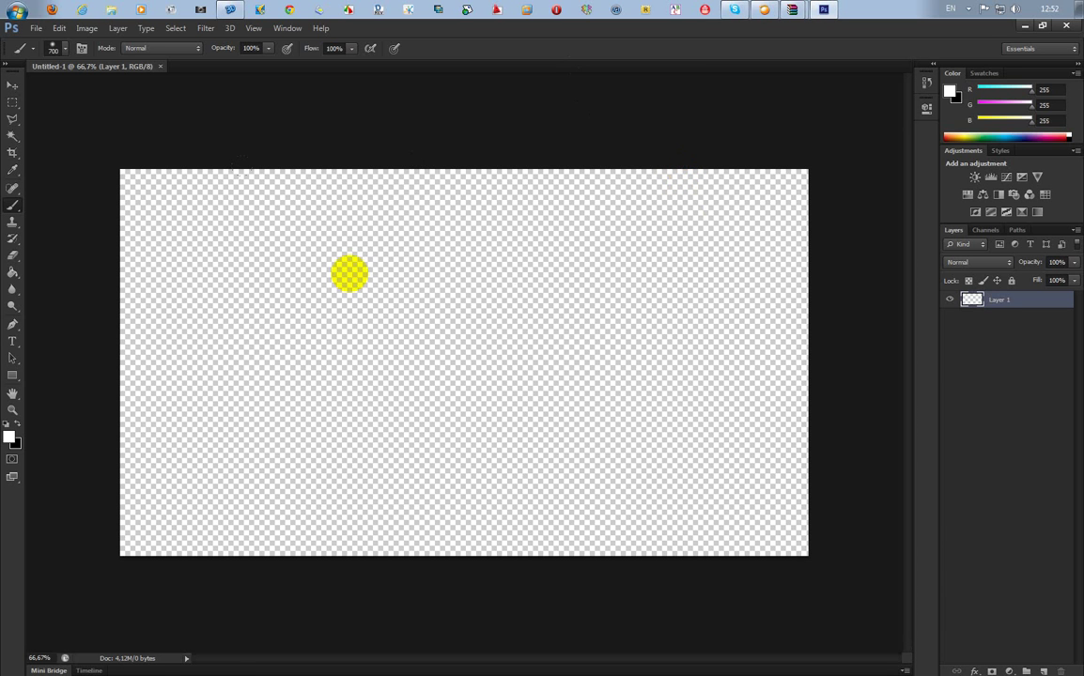
Step: Fill the empty layer with black using the Paint Bucket and rename it "fon"
click(13, 274)
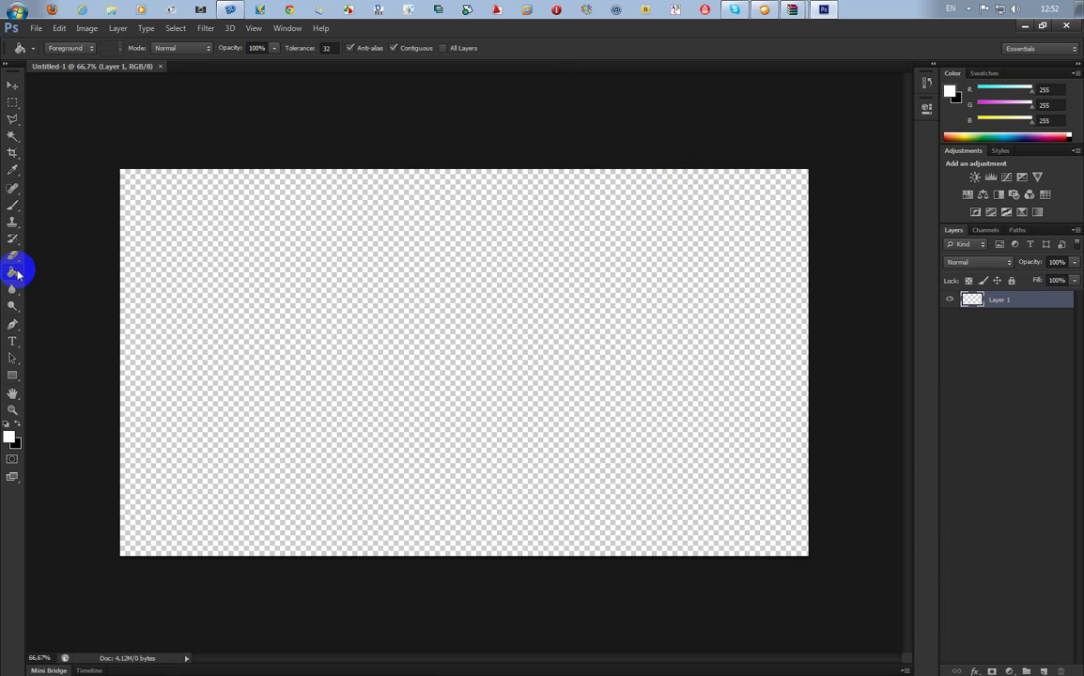
click(17, 425)
click(316, 272)
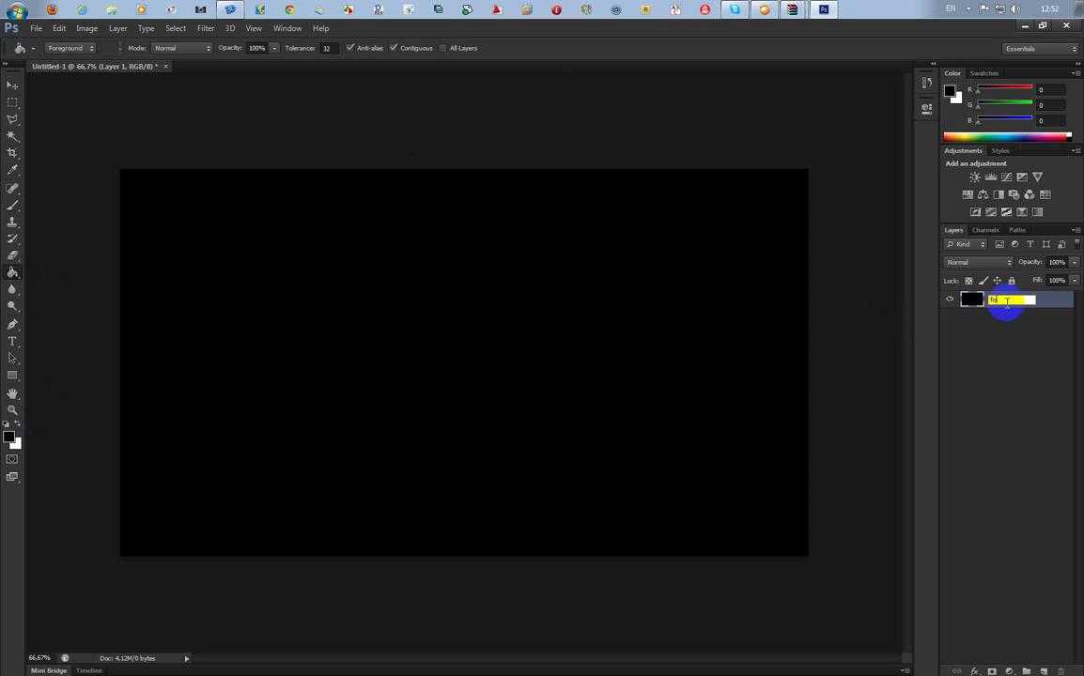
key(Return)
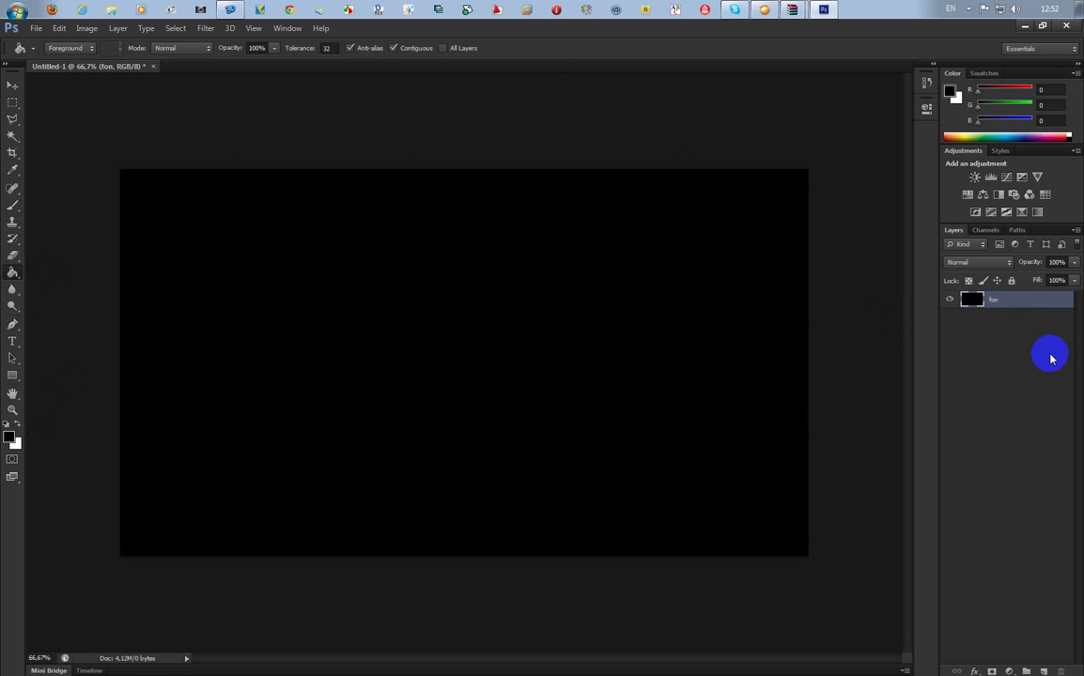
Step: Add a new layer and paint one white spot at the canvas centre with a soft round 700 px brush at 0% hardness
click(1044, 670)
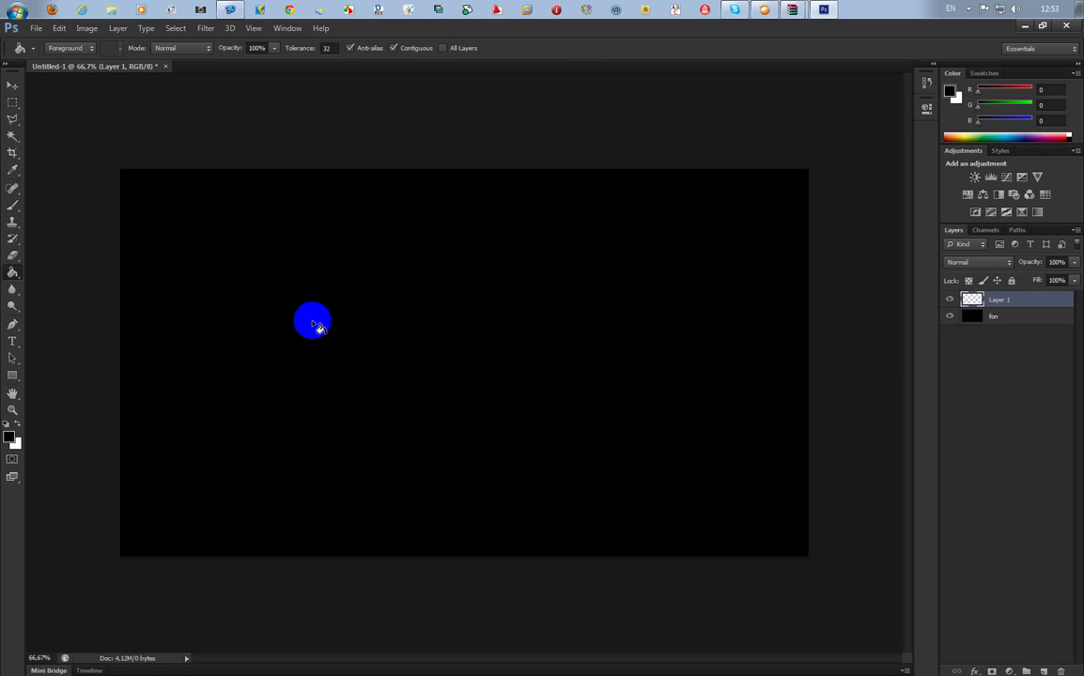
click(15, 211)
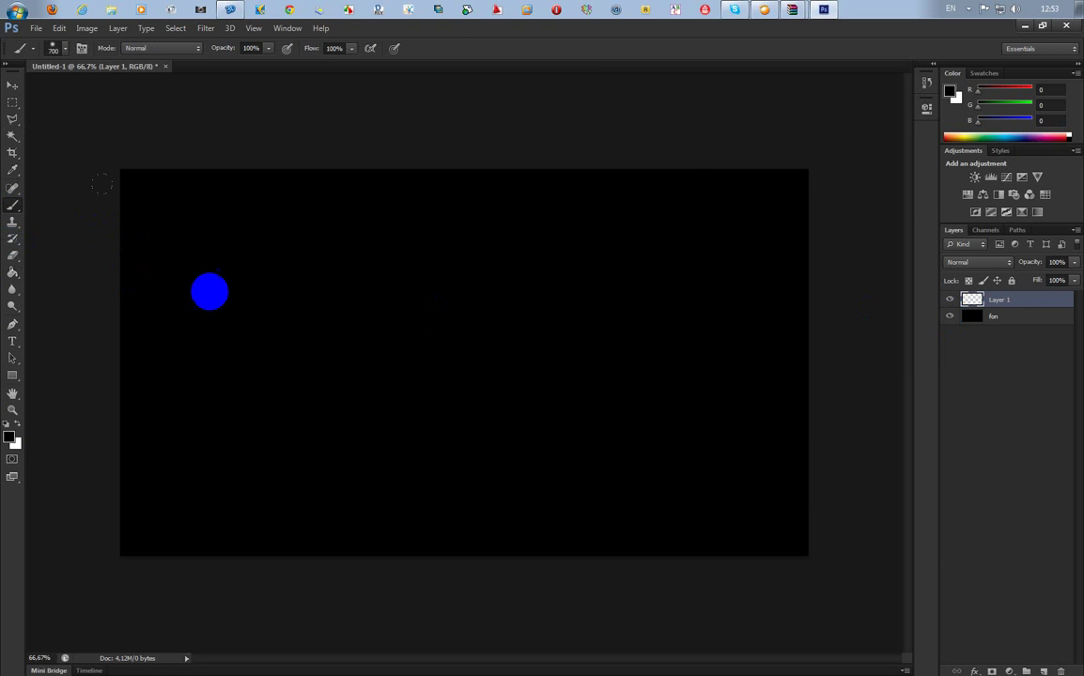
click(16, 425)
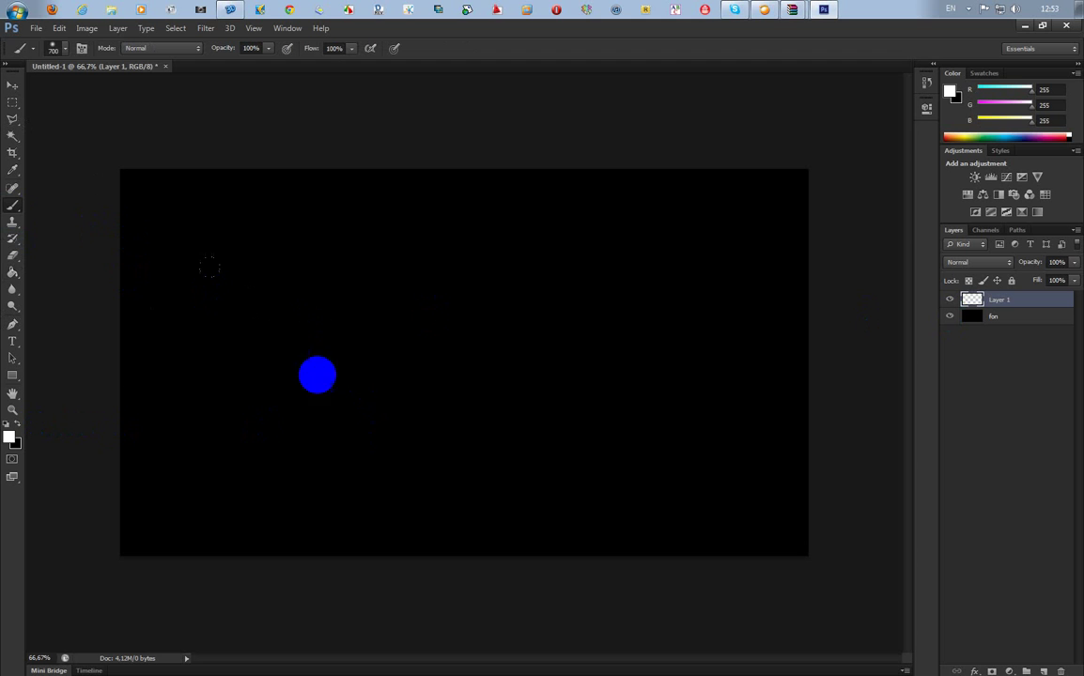
right_click(392, 354)
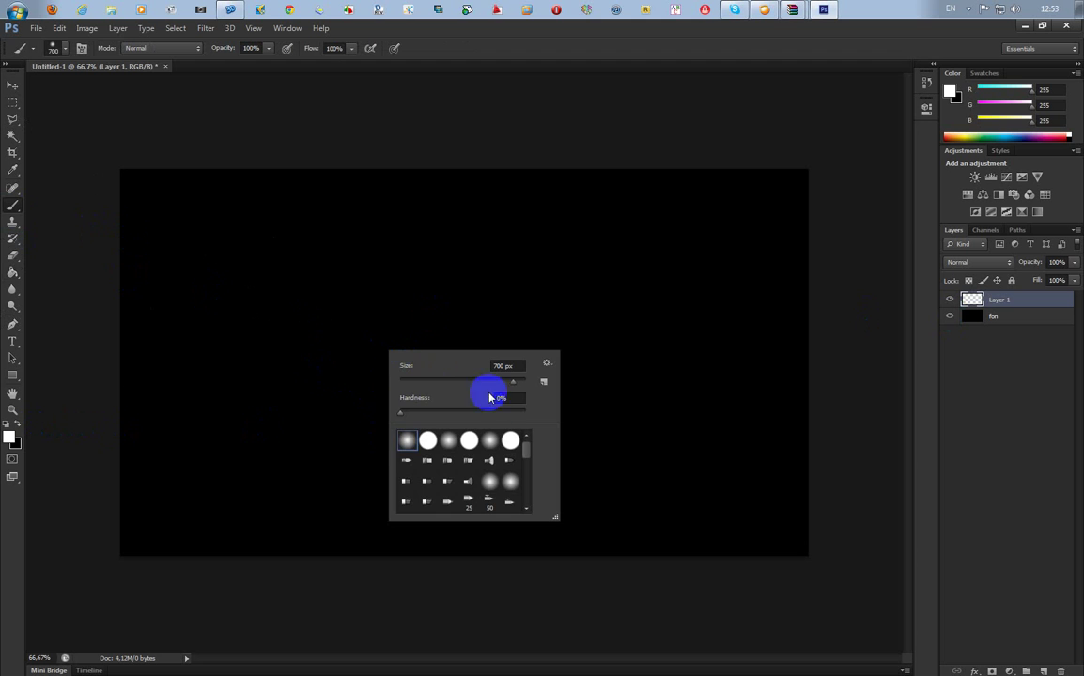
click(405, 442)
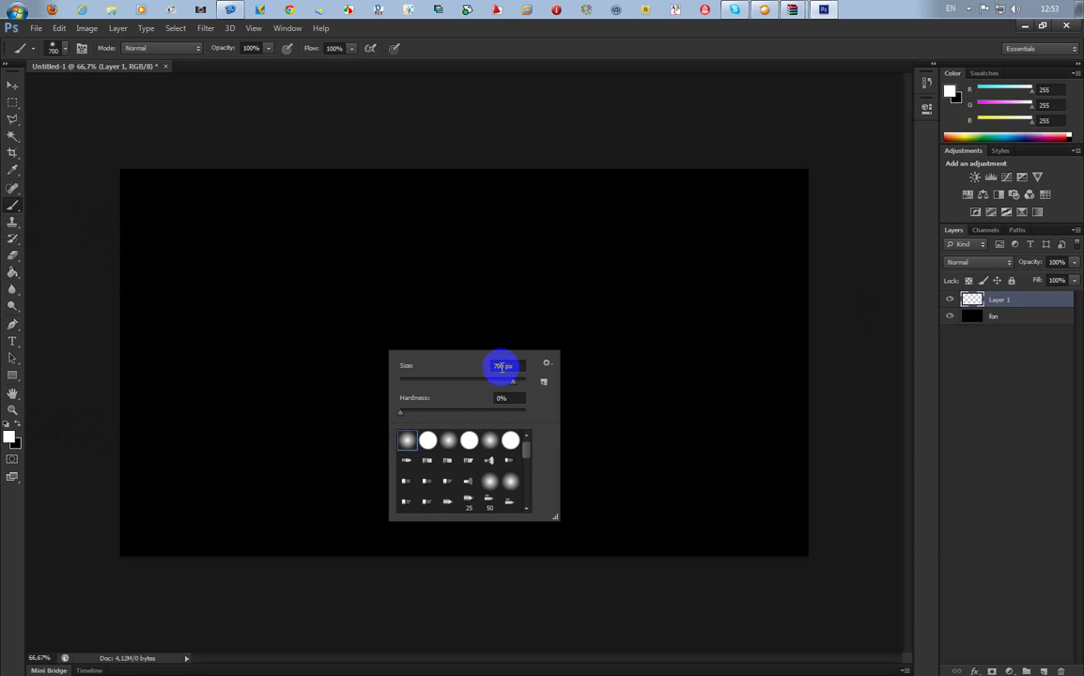
click(565, 54)
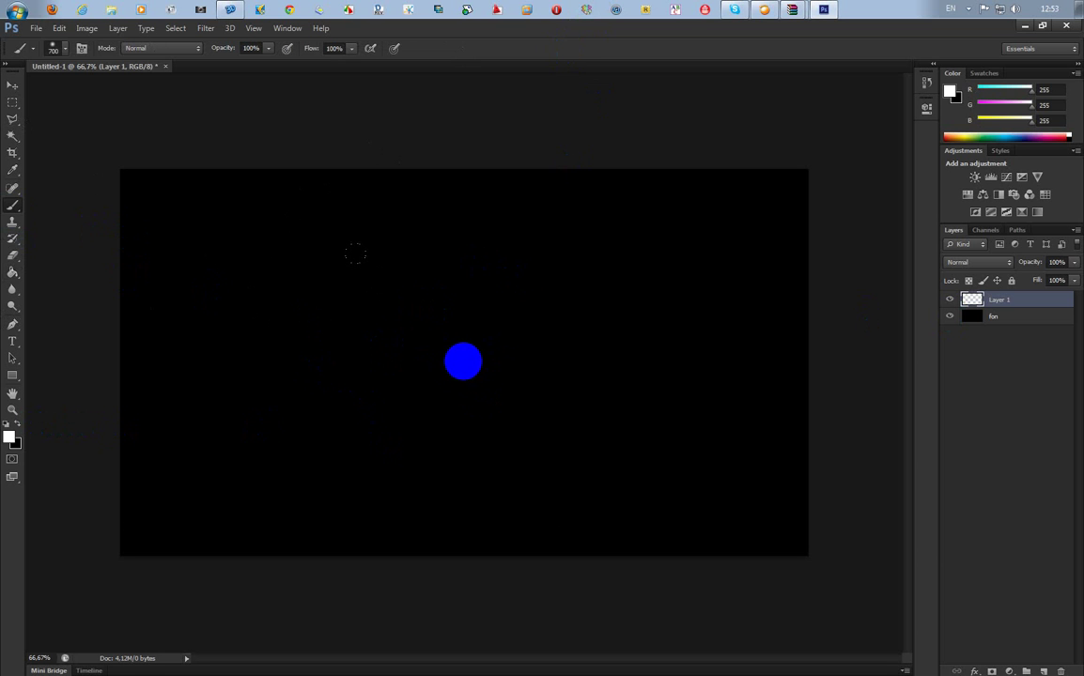
click(455, 355)
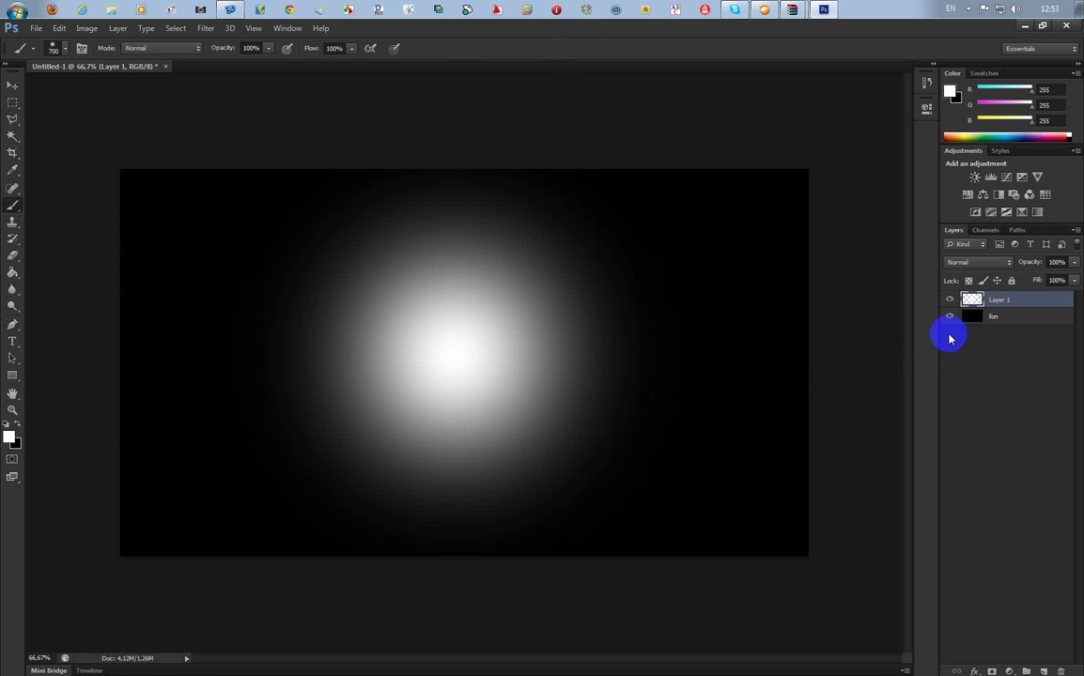
click(976, 304)
double_click(972, 301)
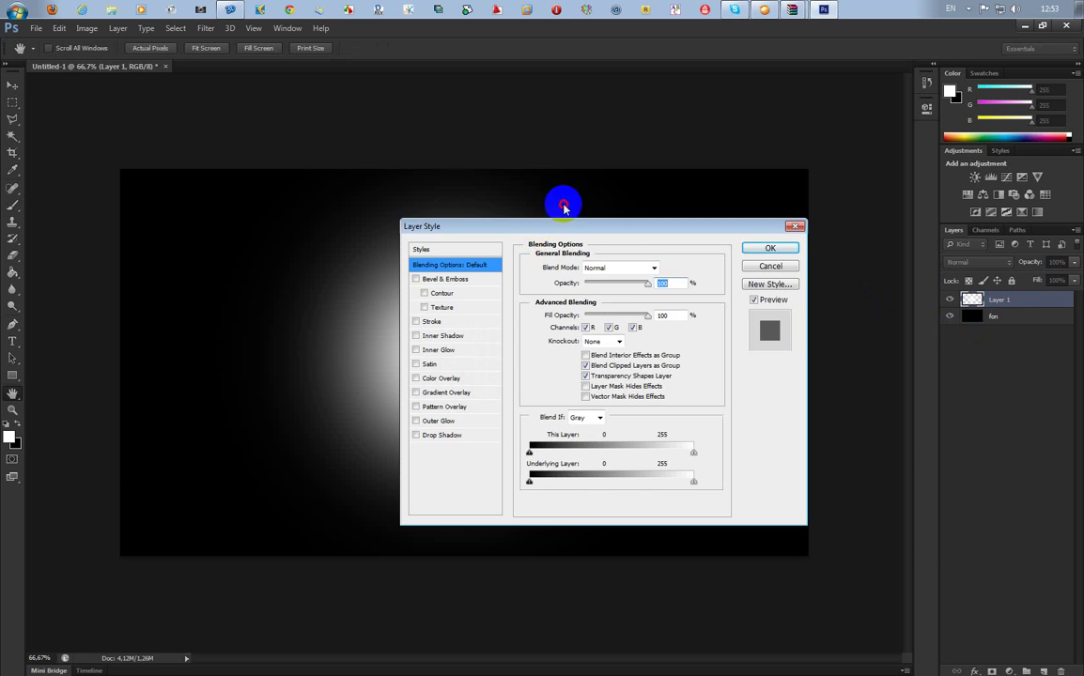
click(797, 242)
Step: Add a Gradient Overlay to the white glow on Layer 1 and open its gradient for editing
click(970, 300)
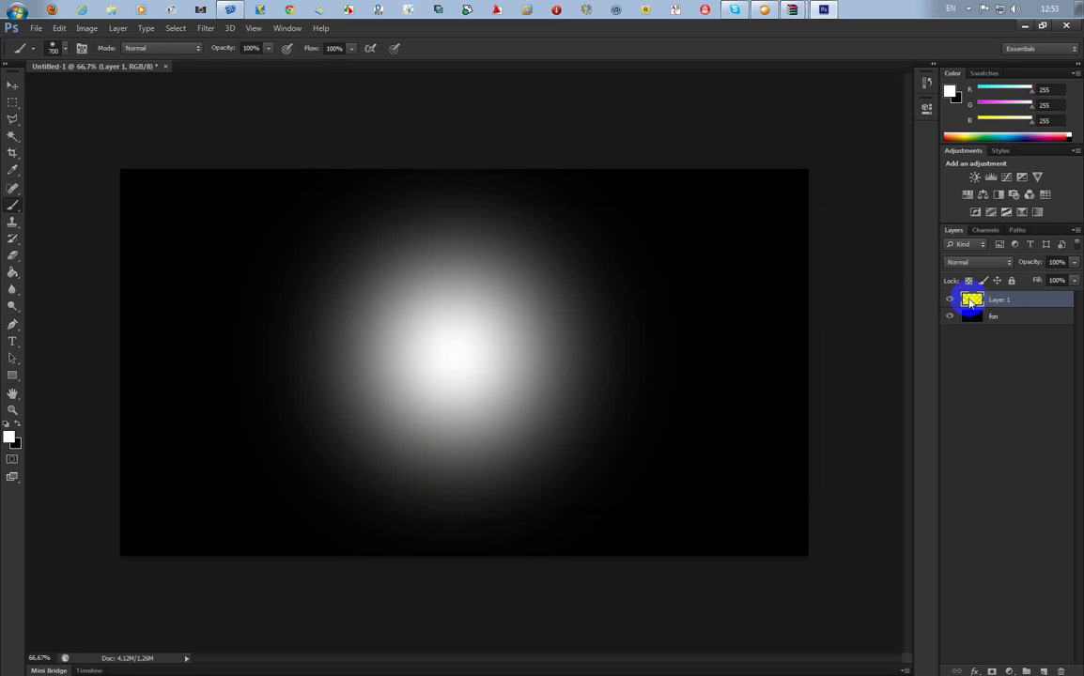
right_click(971, 300)
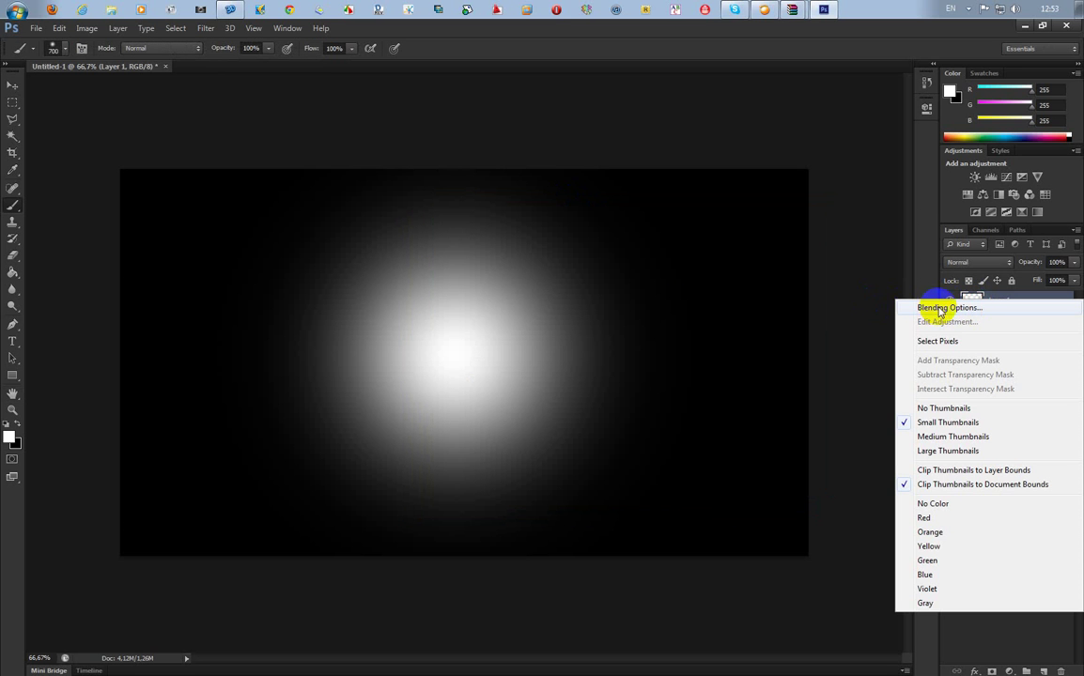
click(975, 310)
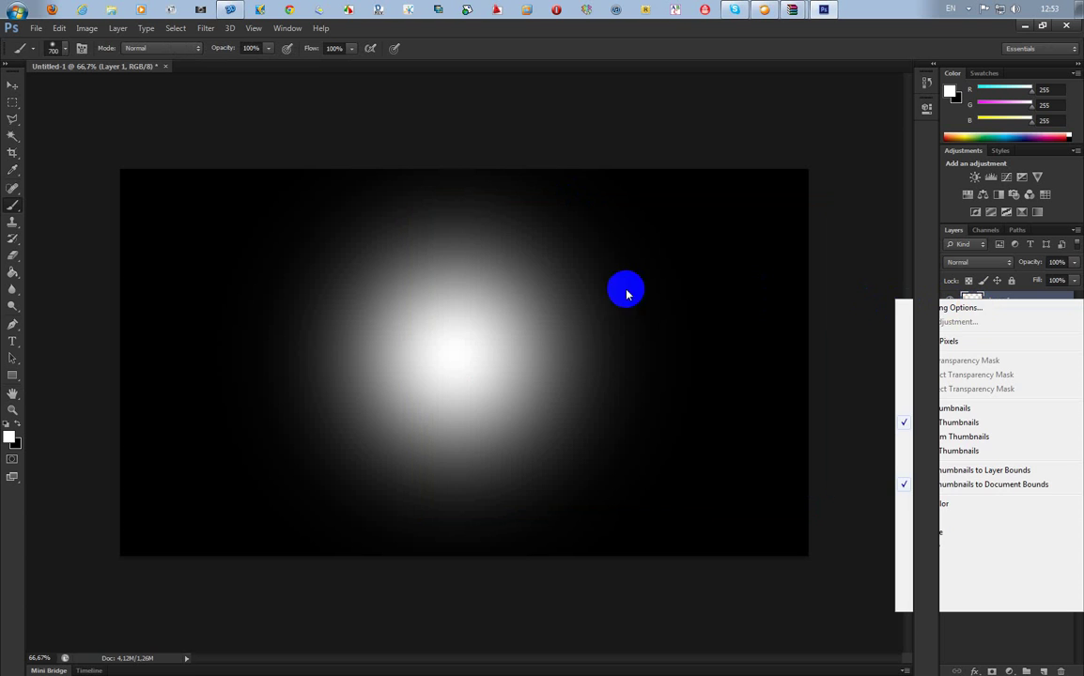
drag(483, 206, 485, 165)
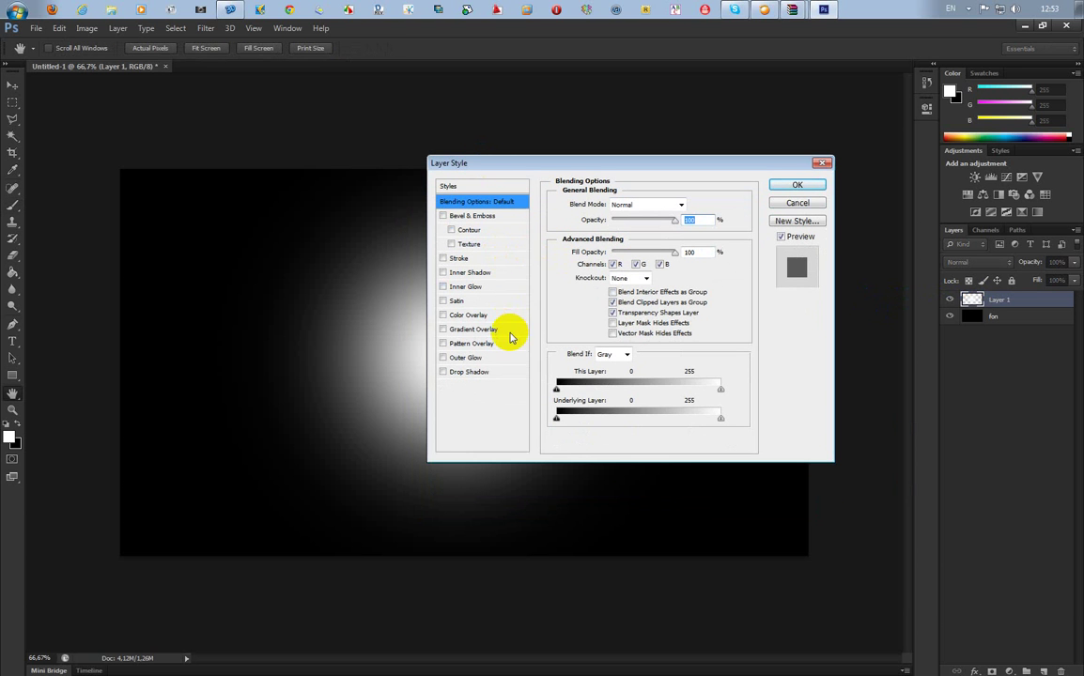
click(466, 330)
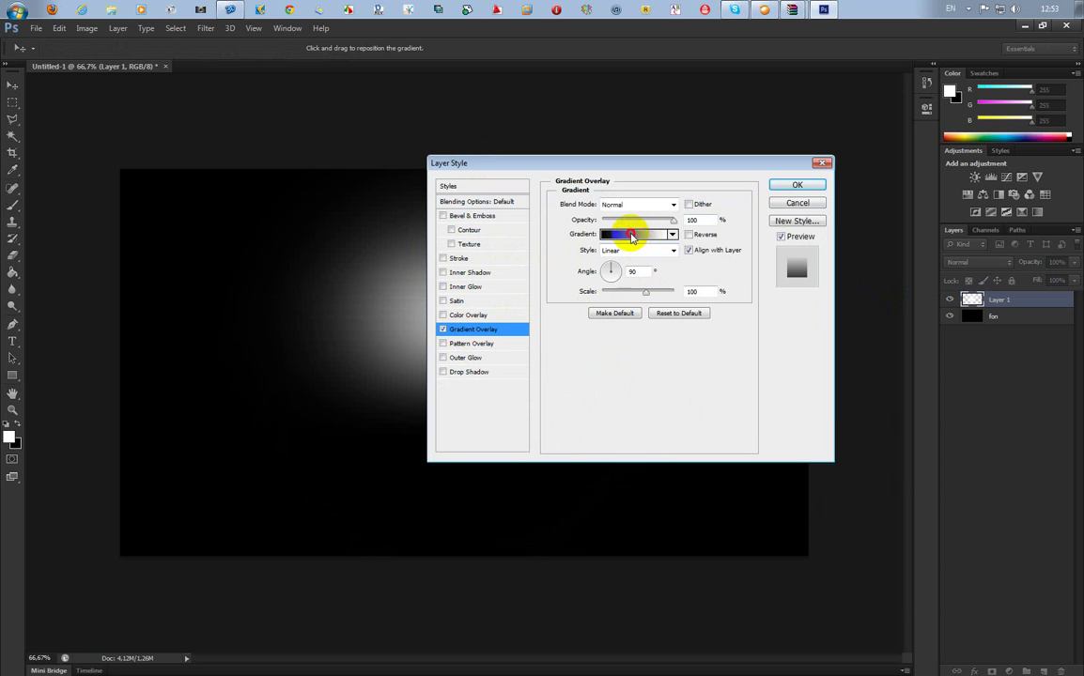
click(619, 234)
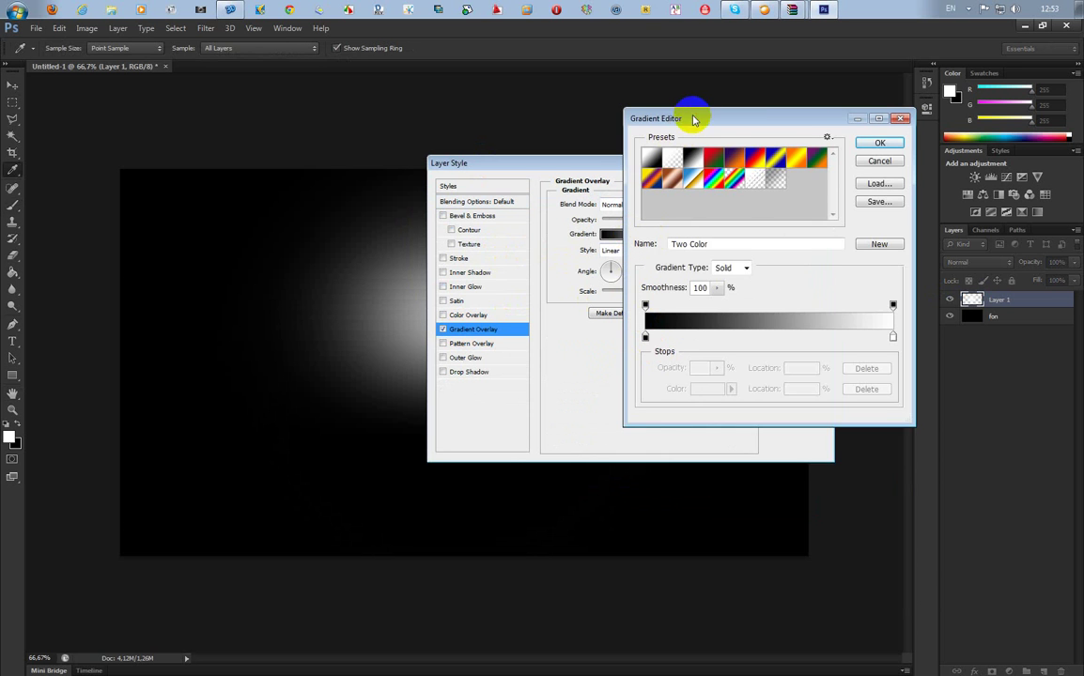
drag(677, 117, 708, 144)
click(909, 170)
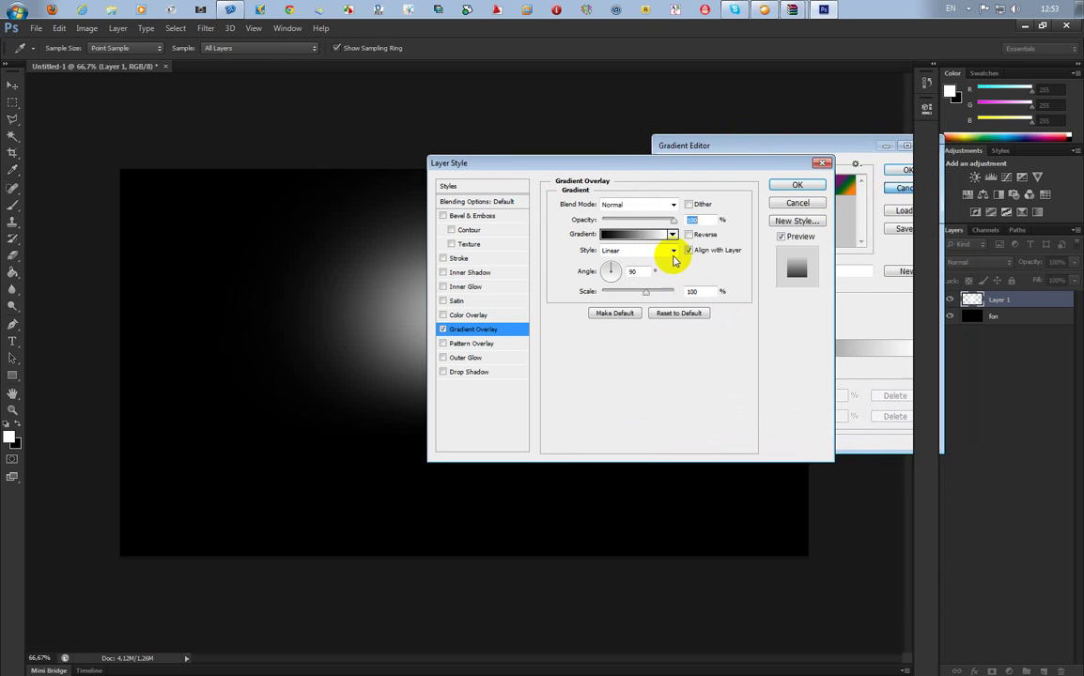
click(628, 236)
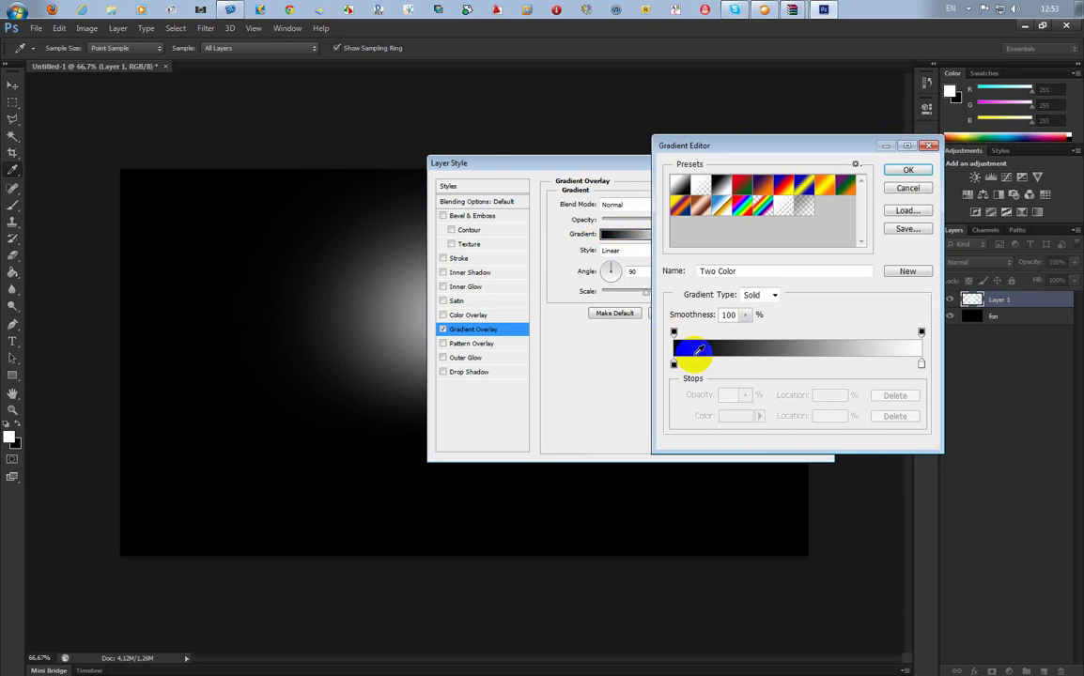
Step: Set the gradient's starting color stop at location 0% to magenta ff00de
click(673, 365)
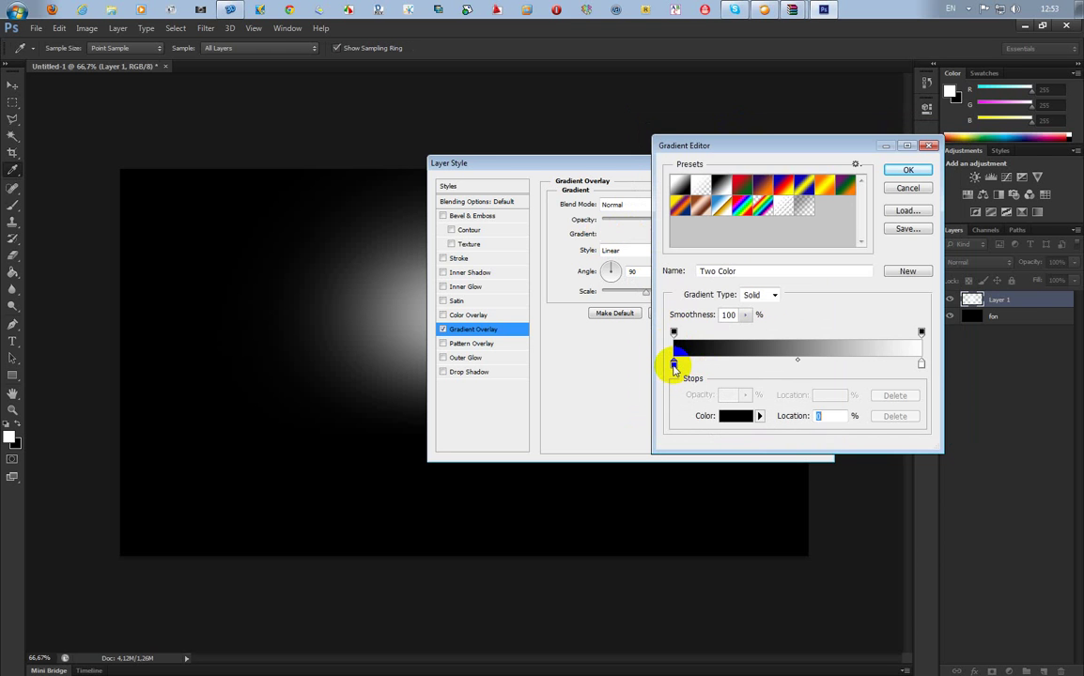
double_click(673, 365)
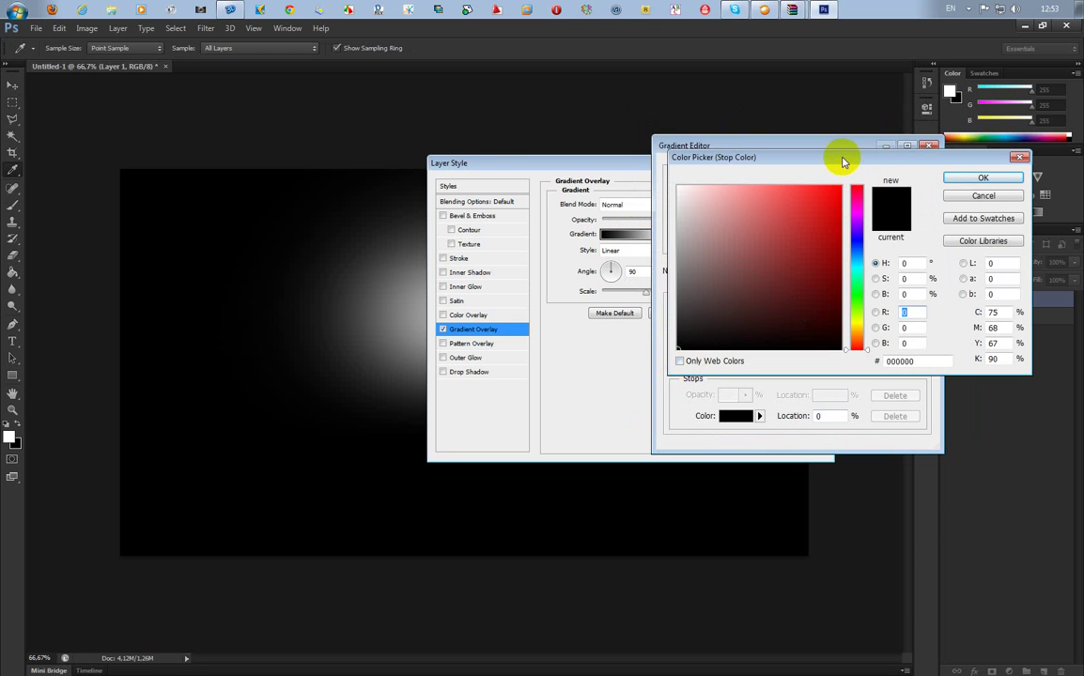
drag(840, 157, 810, 183)
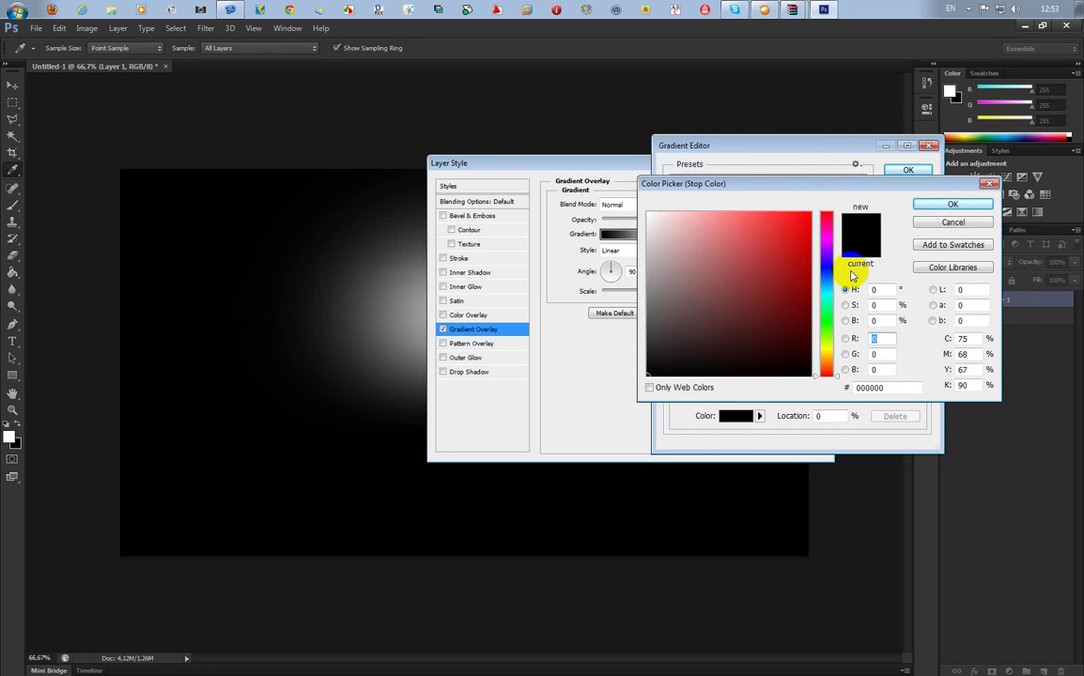
click(893, 388)
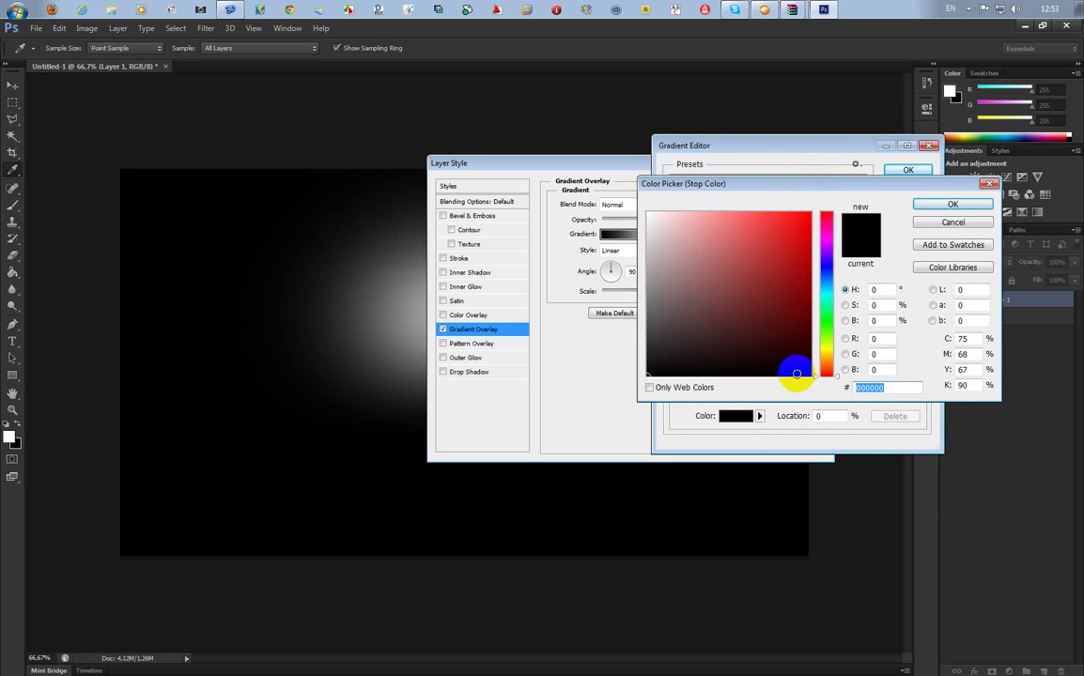
text(ff)
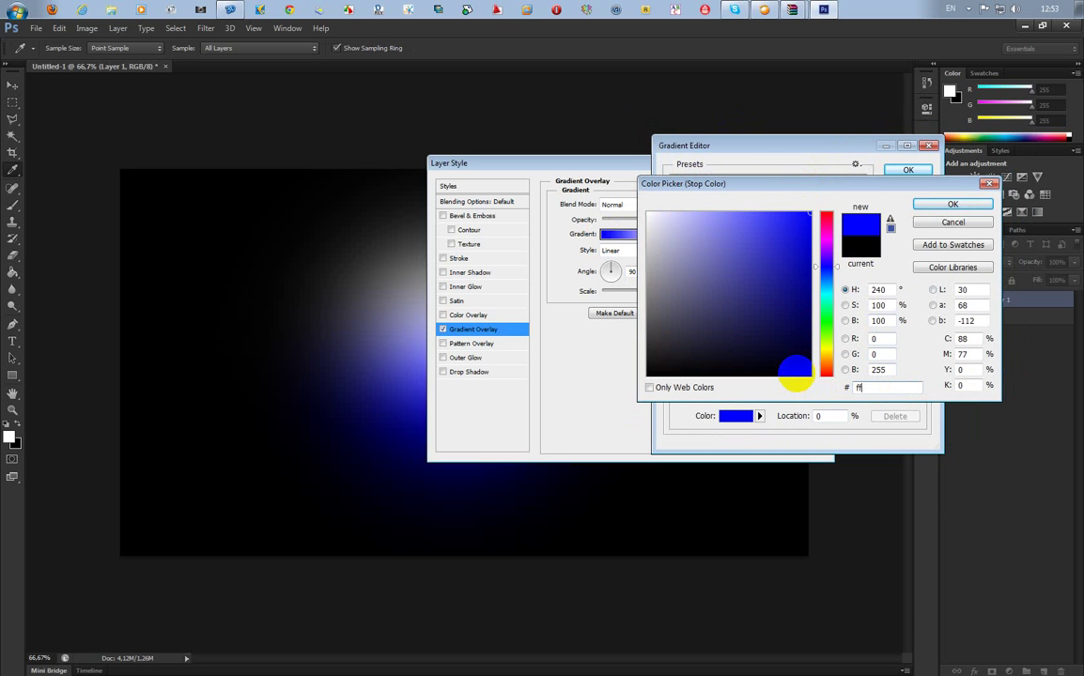
text(00)
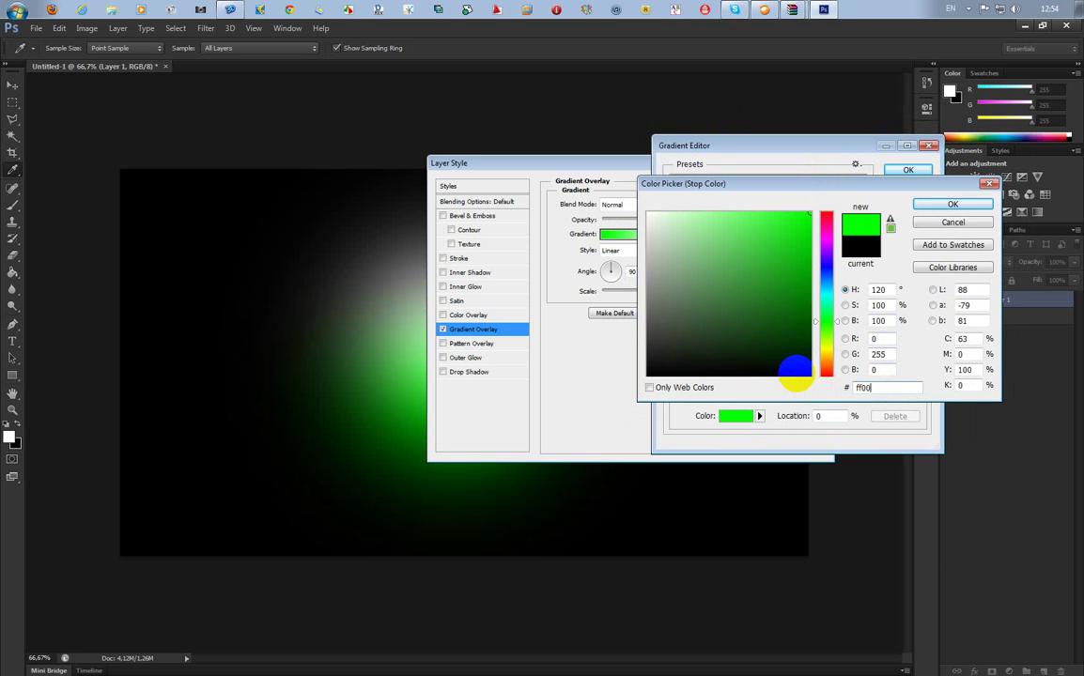
text(de)
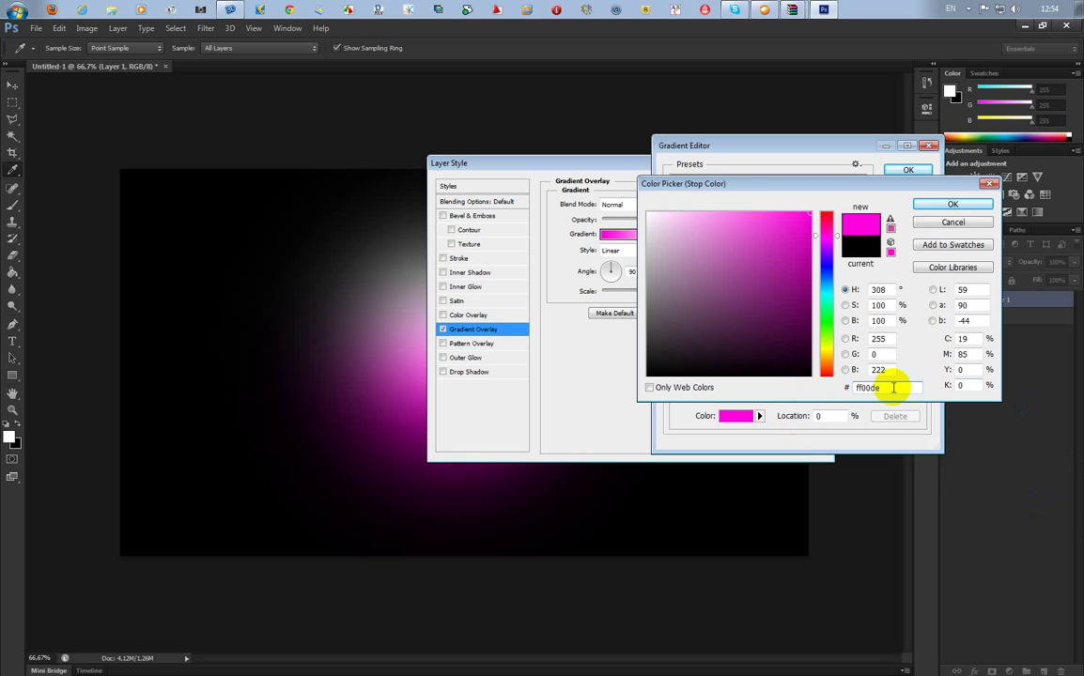
click(952, 205)
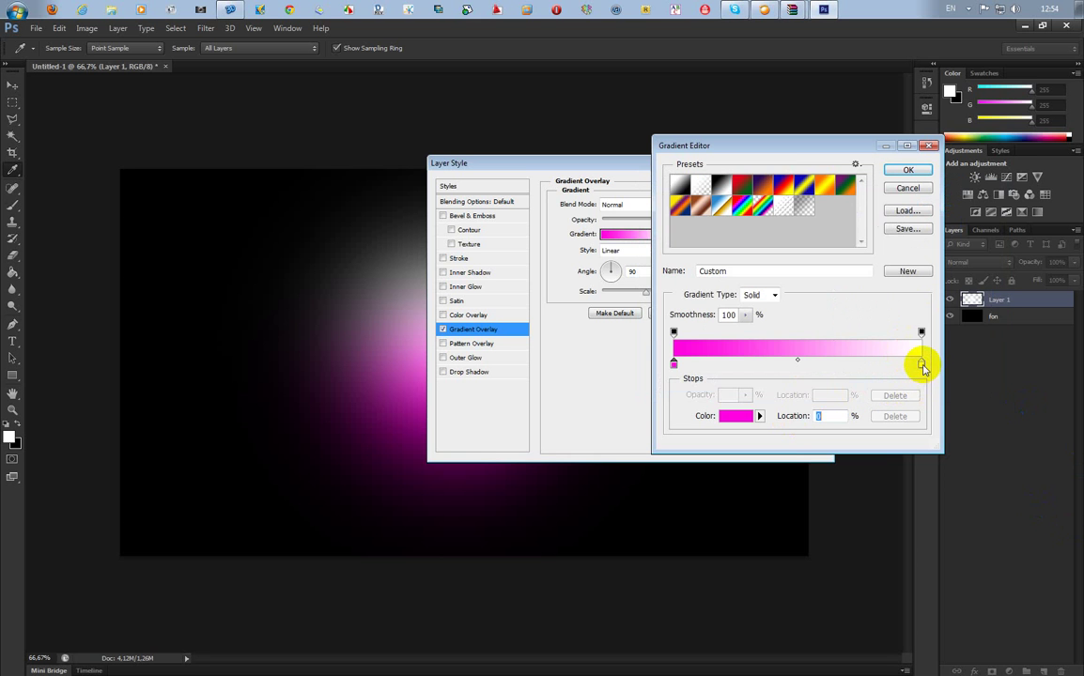
Step: Set the gradient's ending color stop at location 100% to blue 0084ff and accept the gradient
double_click(921, 365)
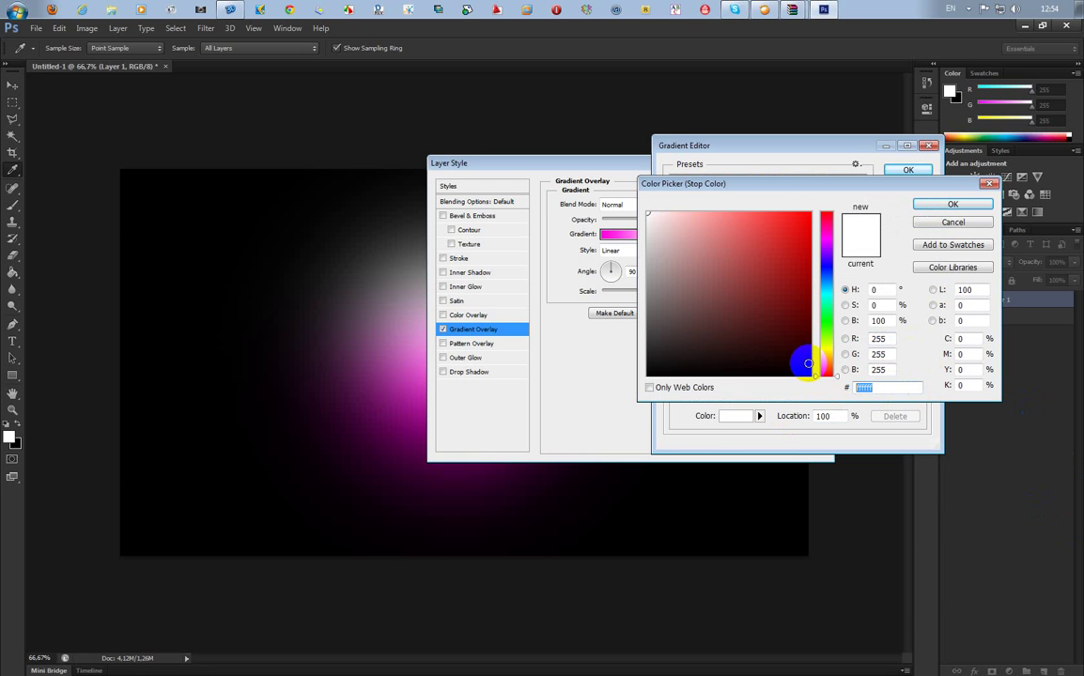
text(00)
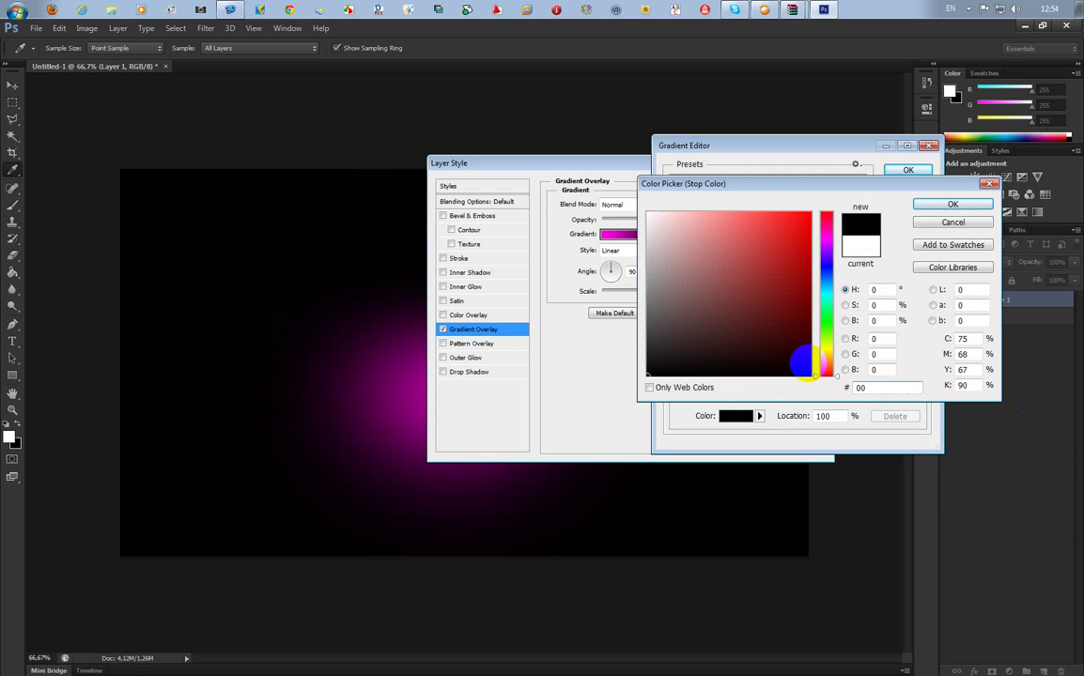
text(84)
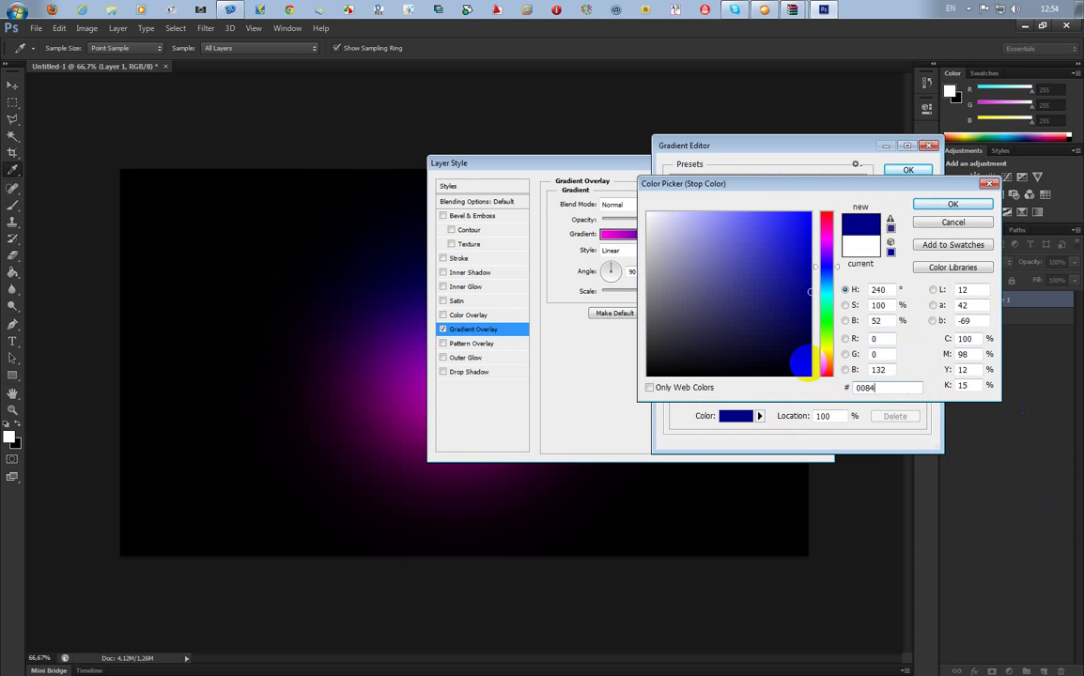
text(ff)
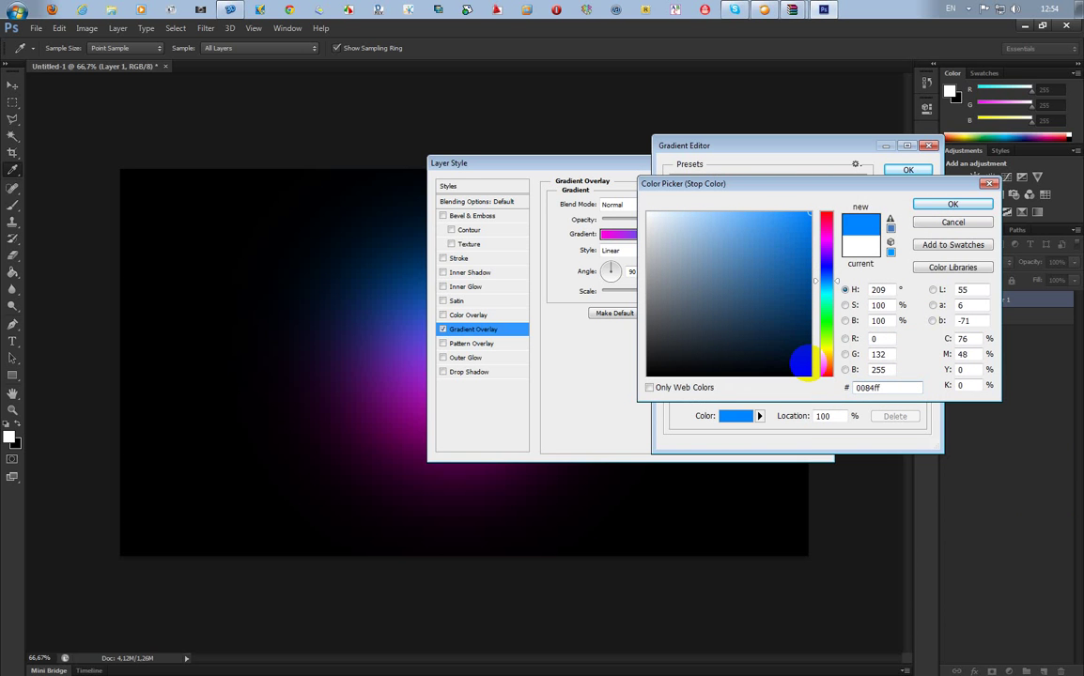
click(953, 206)
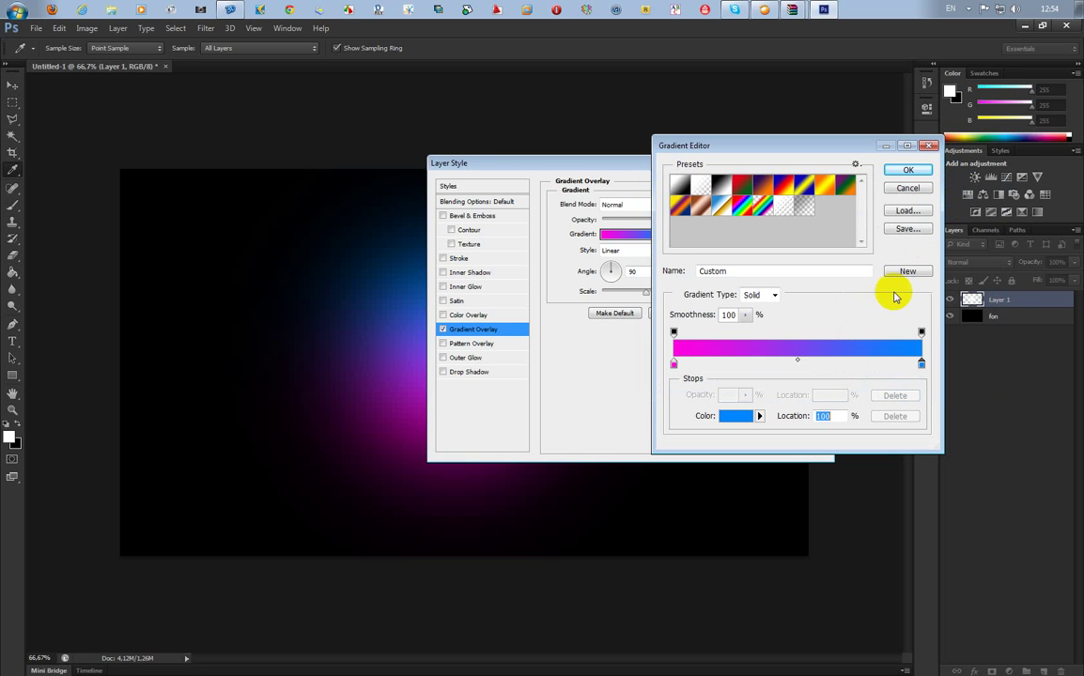
click(897, 172)
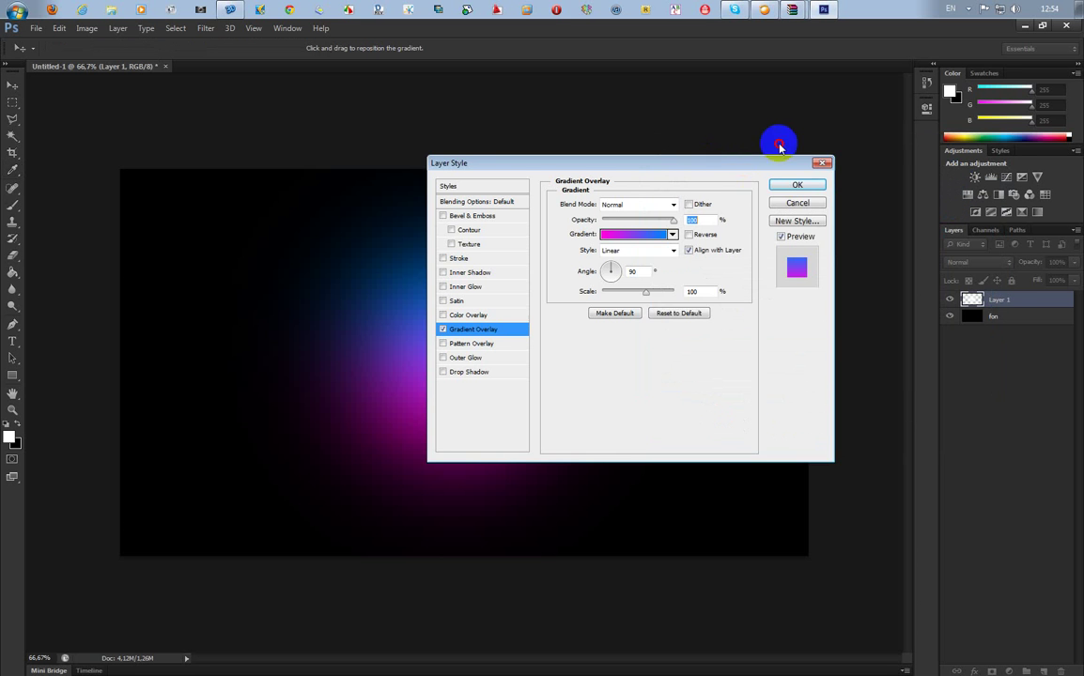
Step: Reverse the overlay gradient so magenta is above blue, and apply the layer style to Layer 1
drag(708, 163, 859, 145)
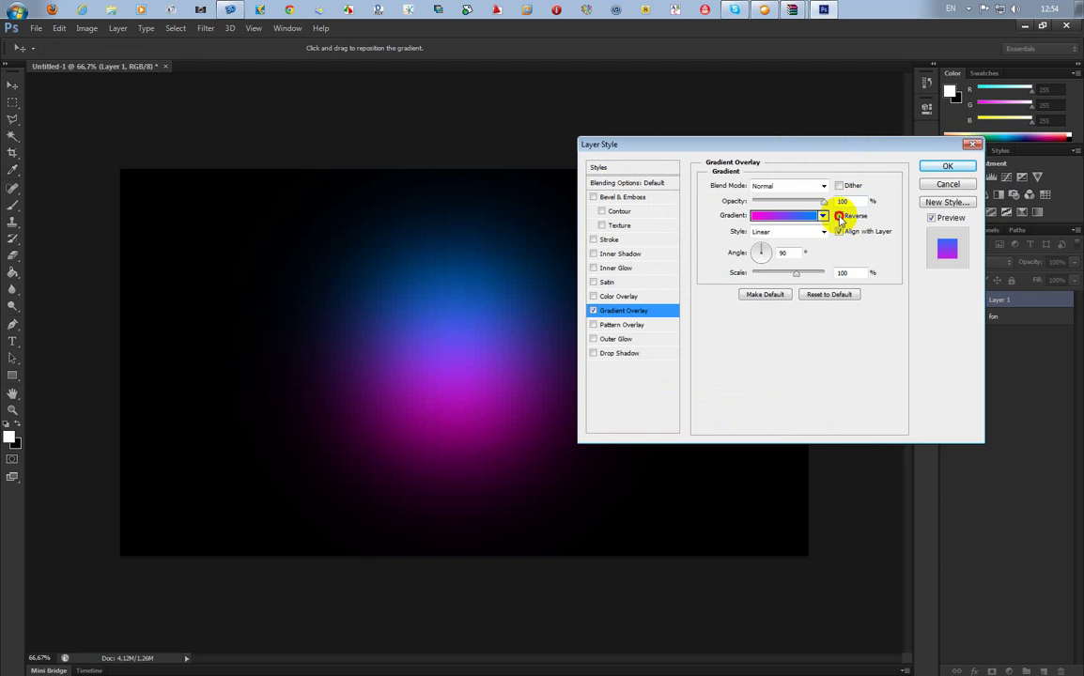
click(838, 216)
drag(777, 150, 796, 148)
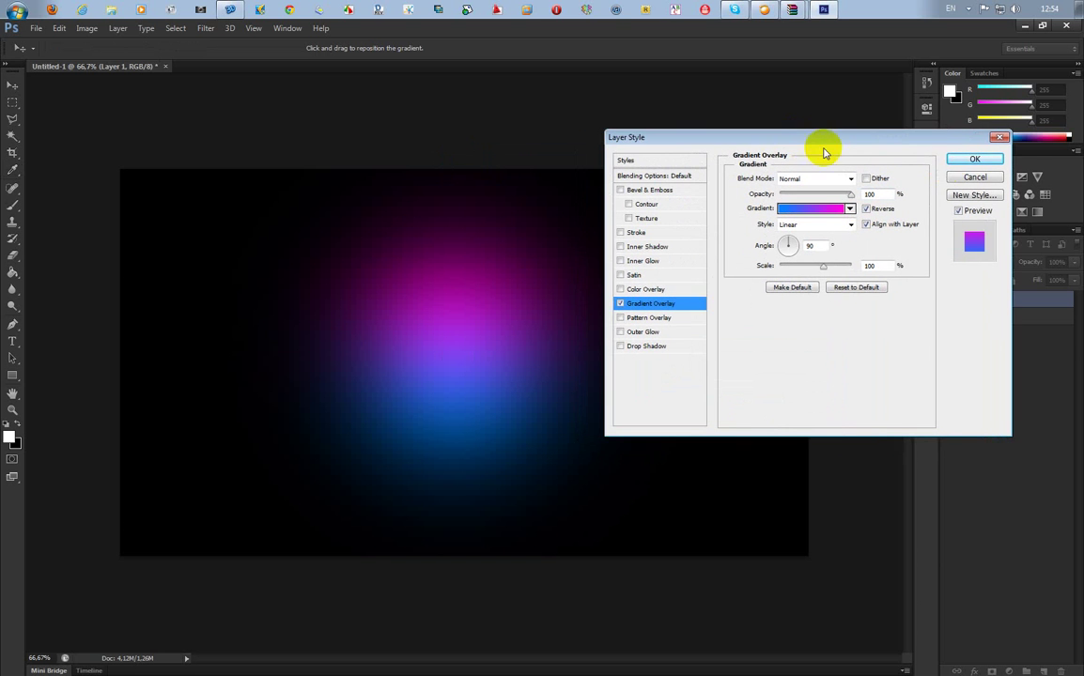
click(967, 165)
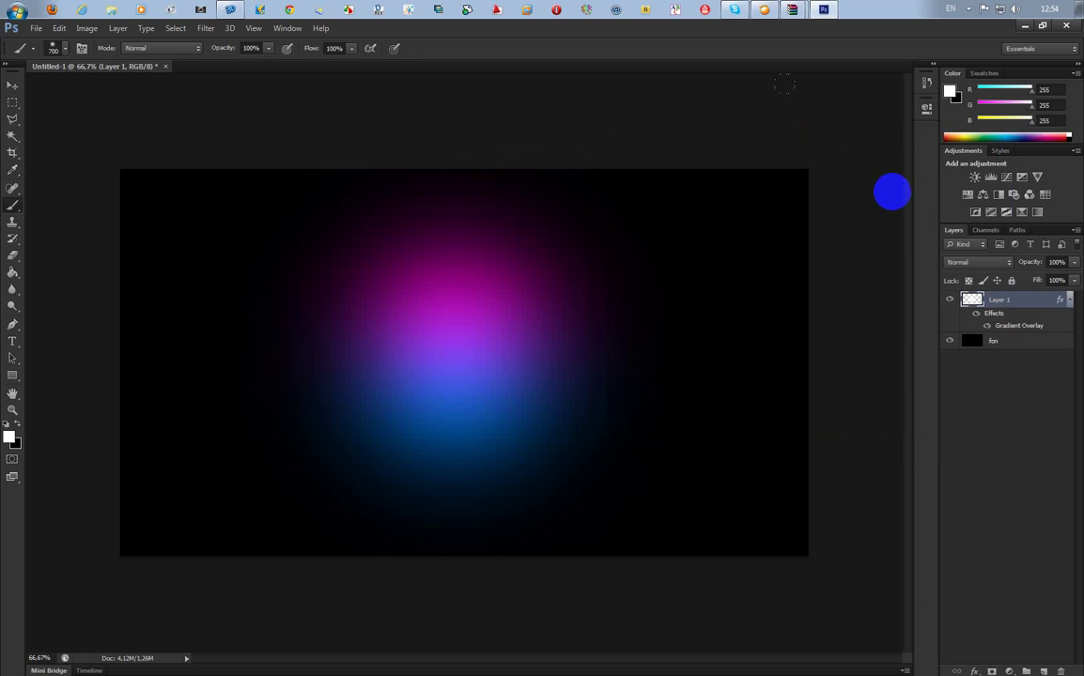
Step: Collapse Layer 1's effects list and add a new layer named "bludlar" above it
click(1069, 299)
click(1013, 323)
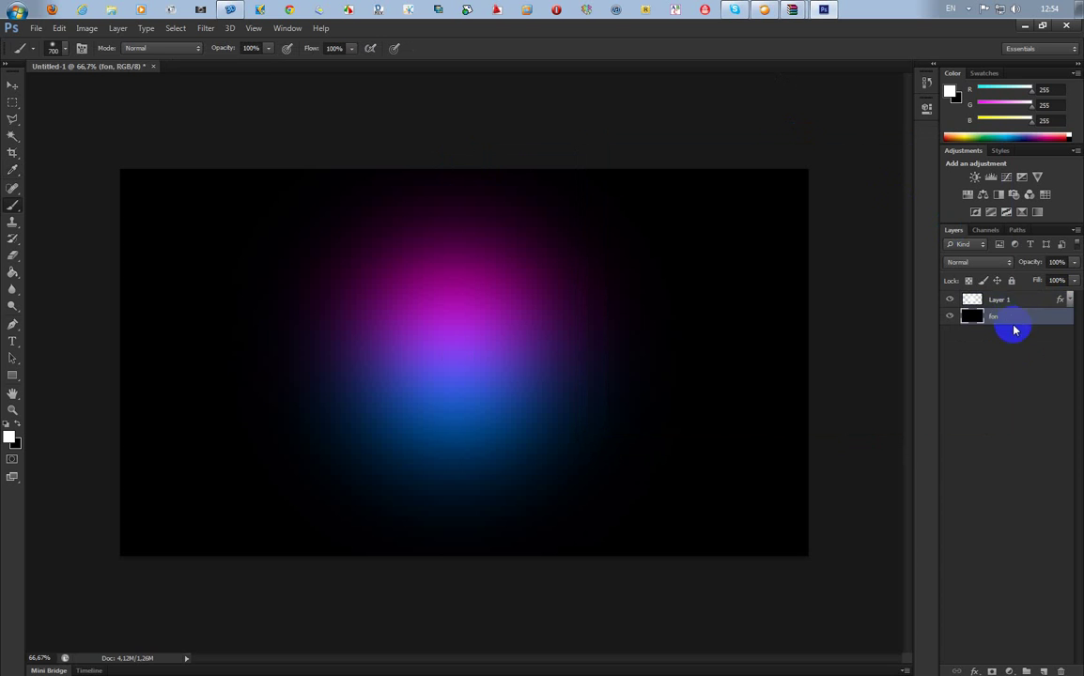
click(995, 301)
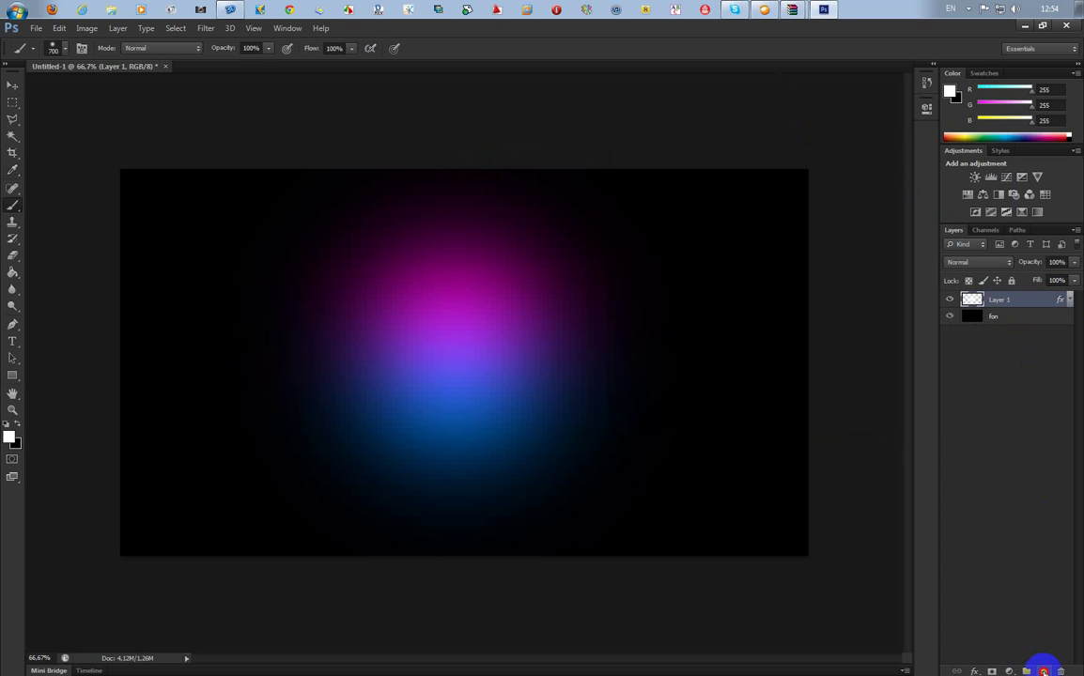
click(1041, 672)
double_click(1000, 300)
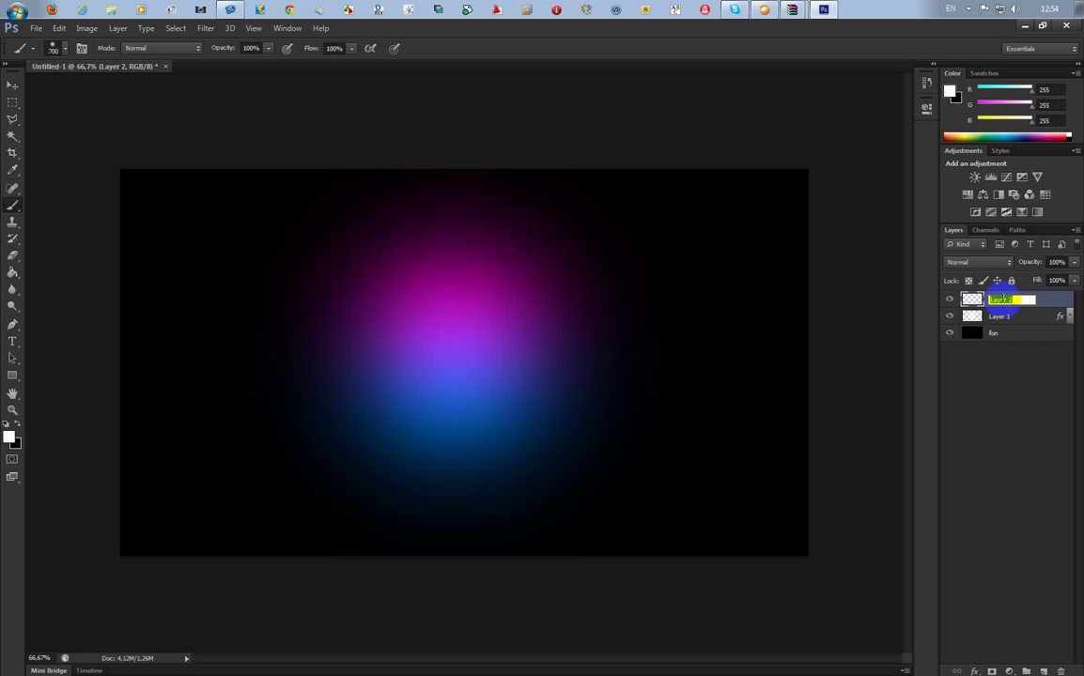
text(bludlar)
key(Return)
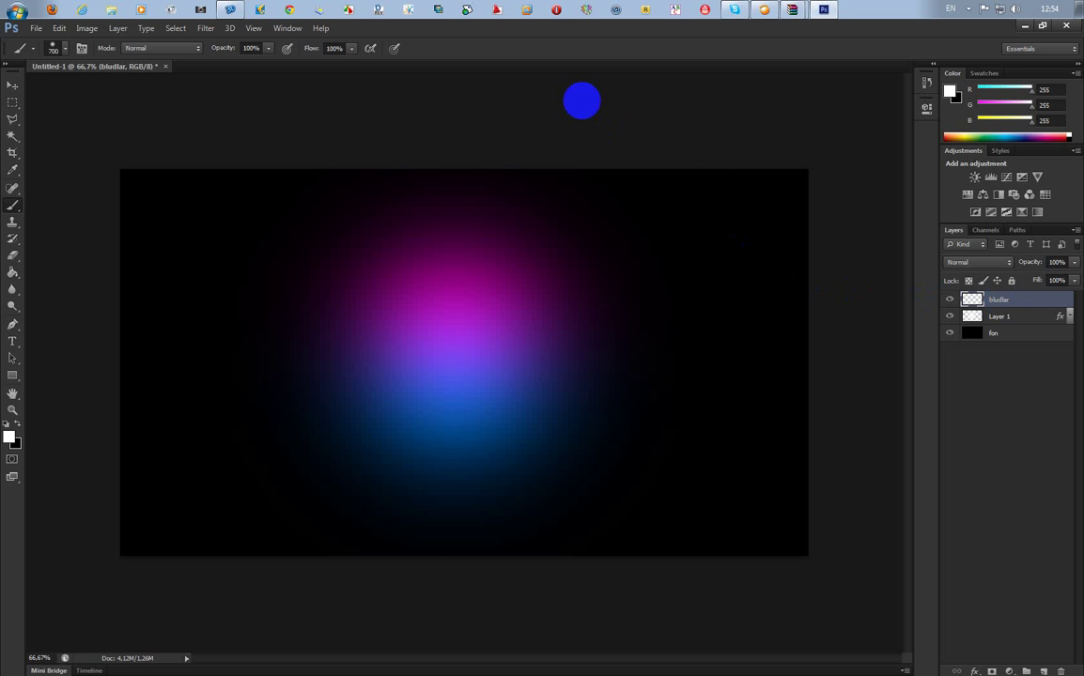
Step: Render the Clouds filter on the "bludlar" layer and set its blend mode to Overlay
click(205, 31)
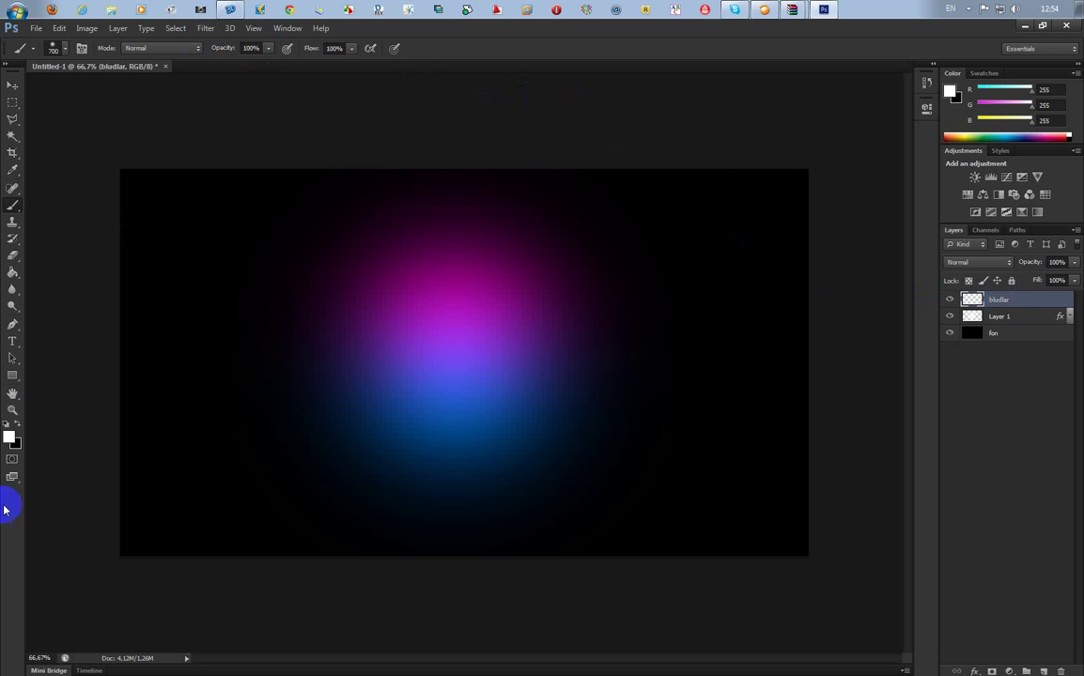
click(201, 29)
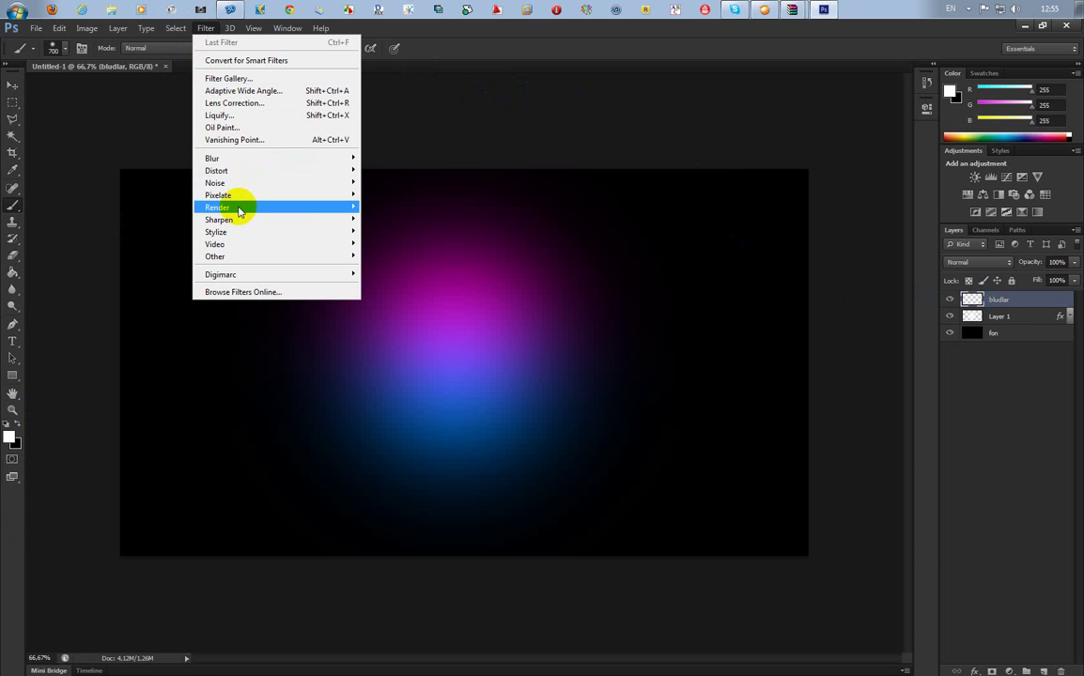
mouse_move(307, 207)
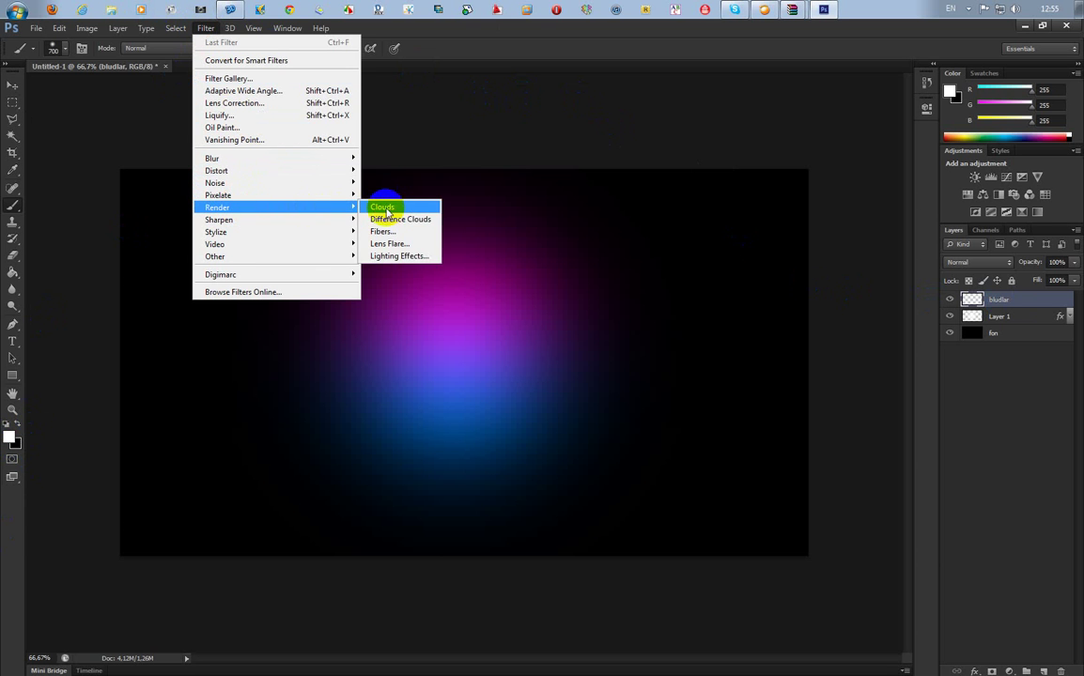
click(413, 207)
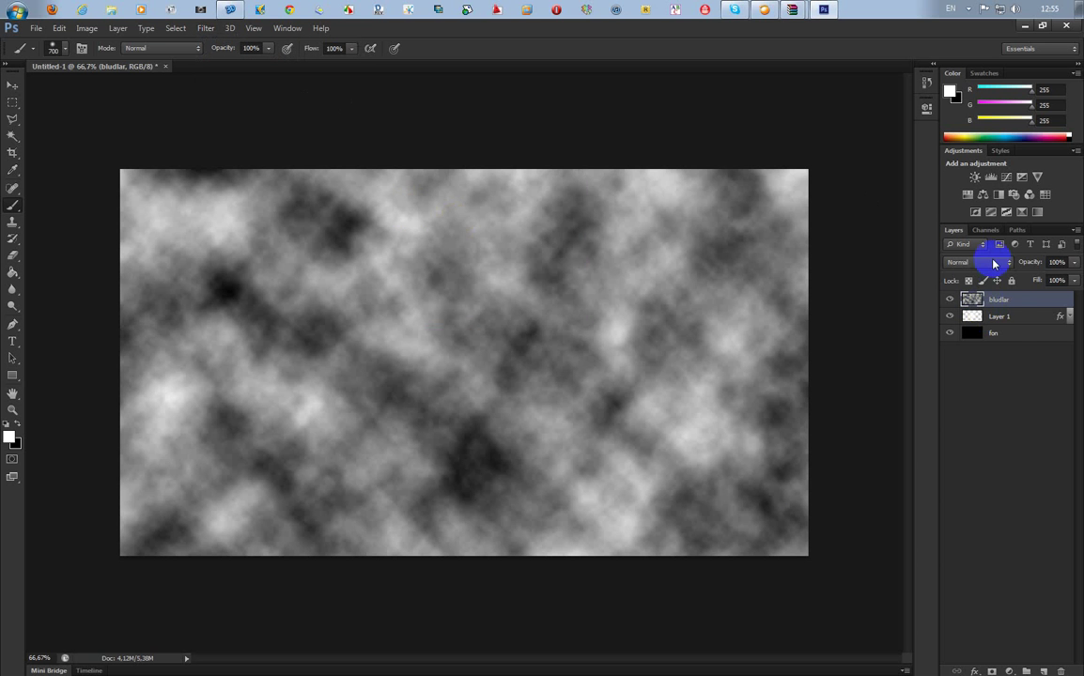
click(994, 263)
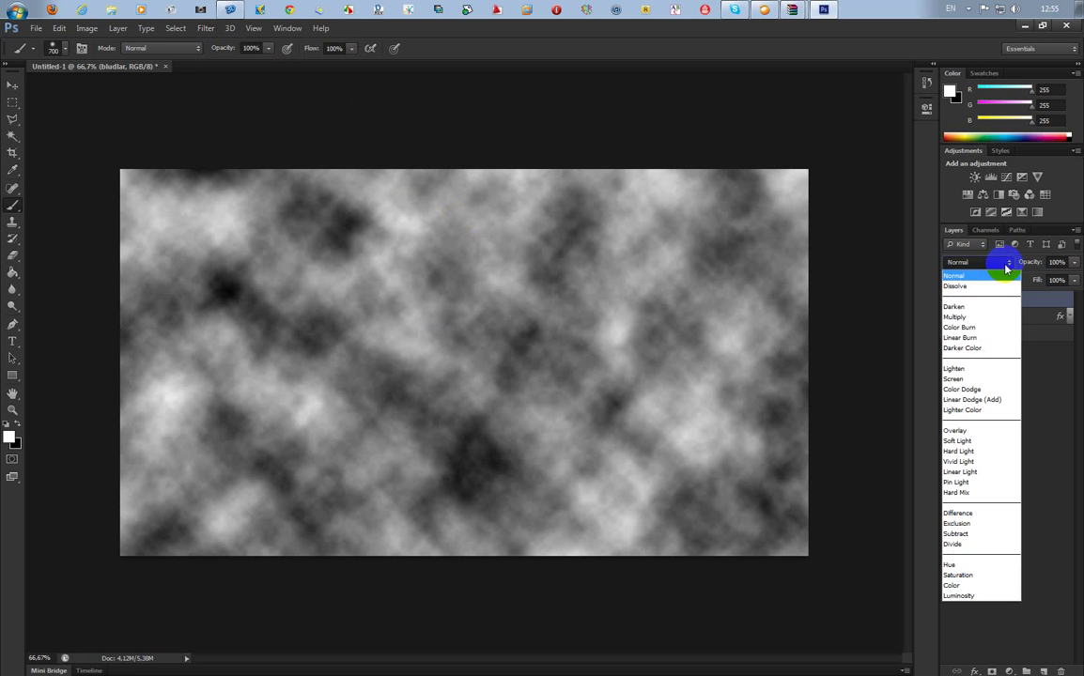
click(980, 434)
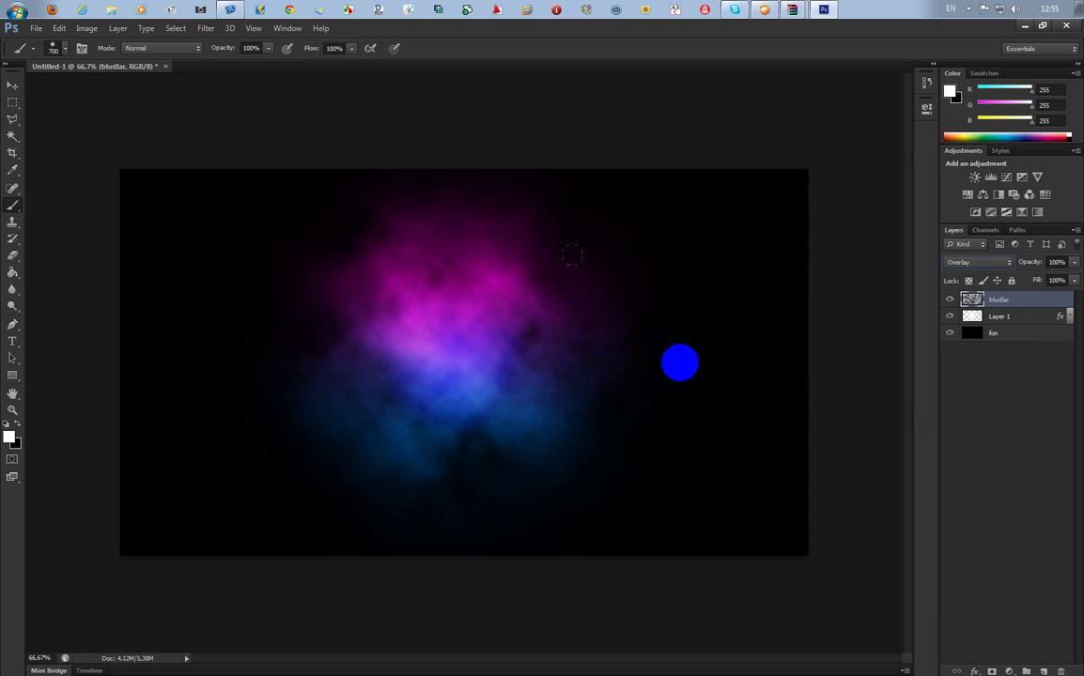
Step: Add a new layer directly above Layer 1, and rename Layer 1 as "brus"
click(1011, 318)
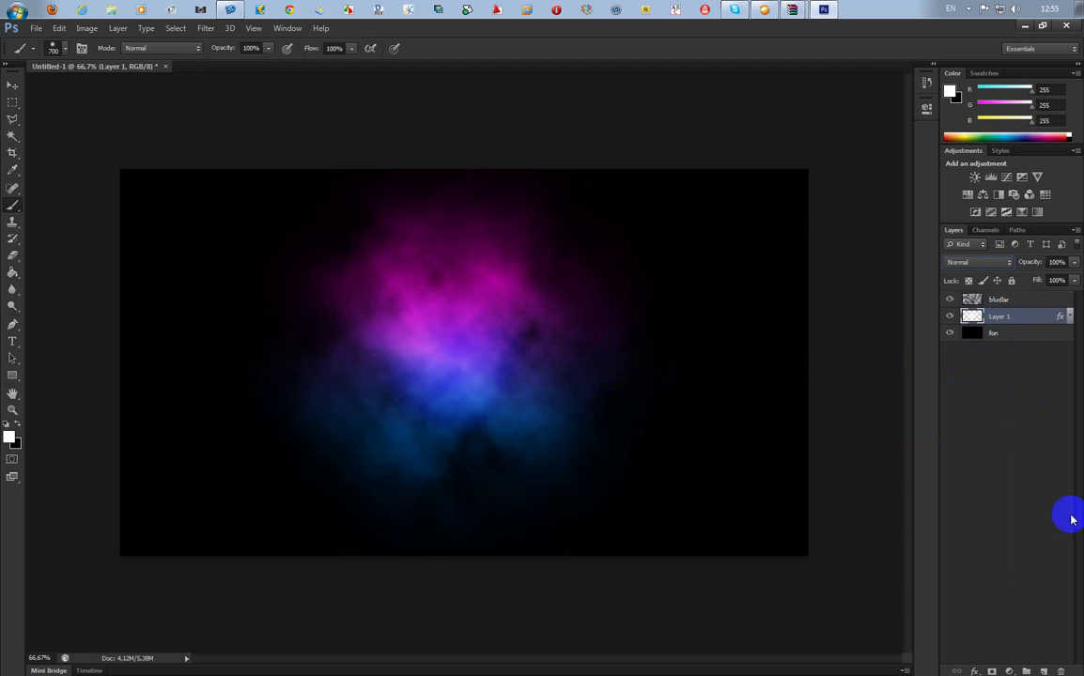
click(1047, 670)
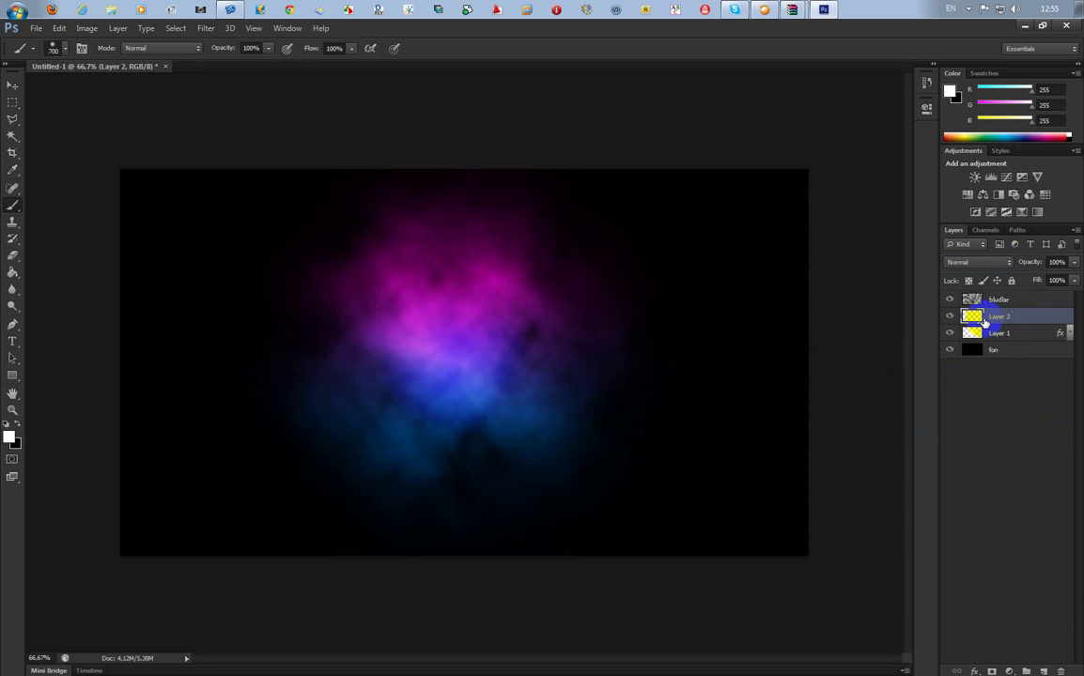
click(997, 335)
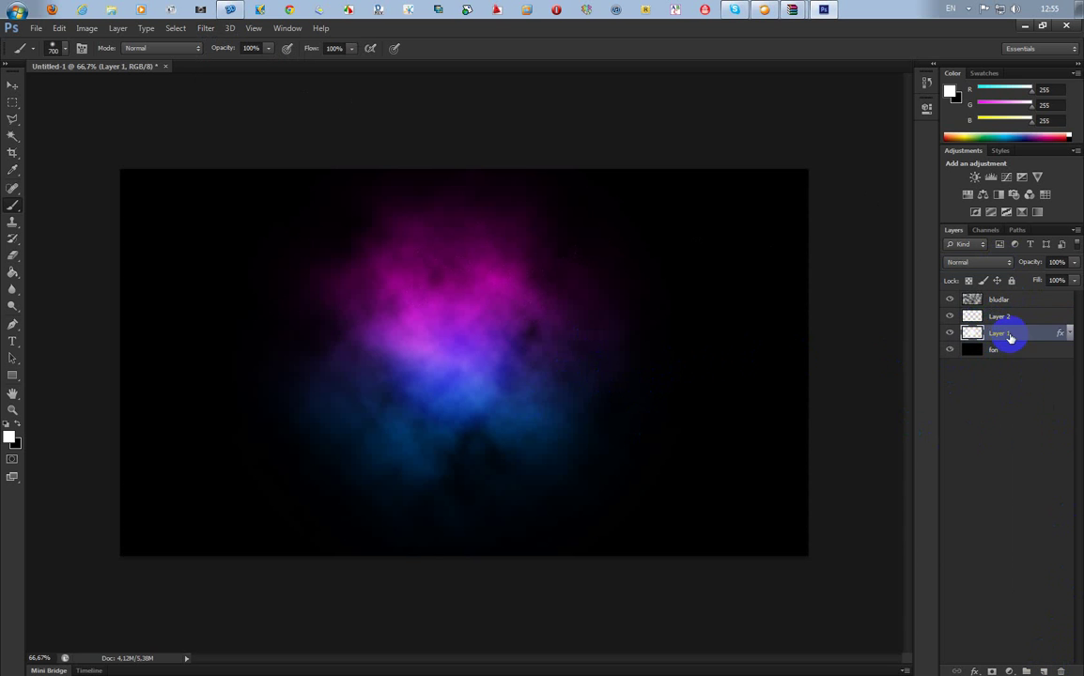
double_click(1001, 334)
text(b)
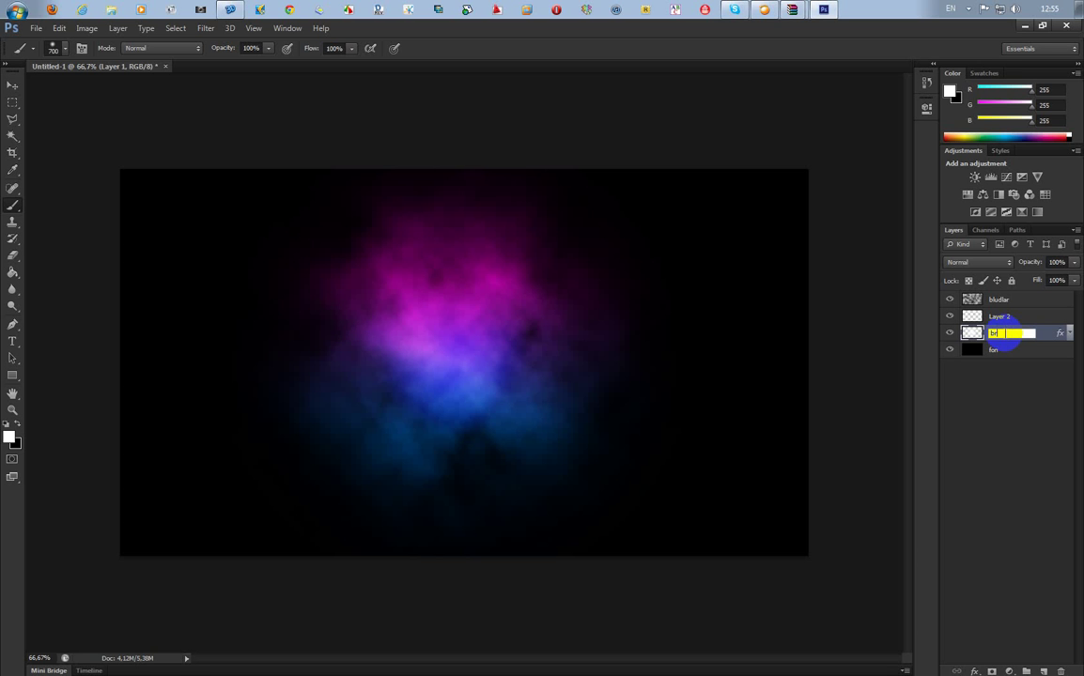
text(rus)
key(Return)
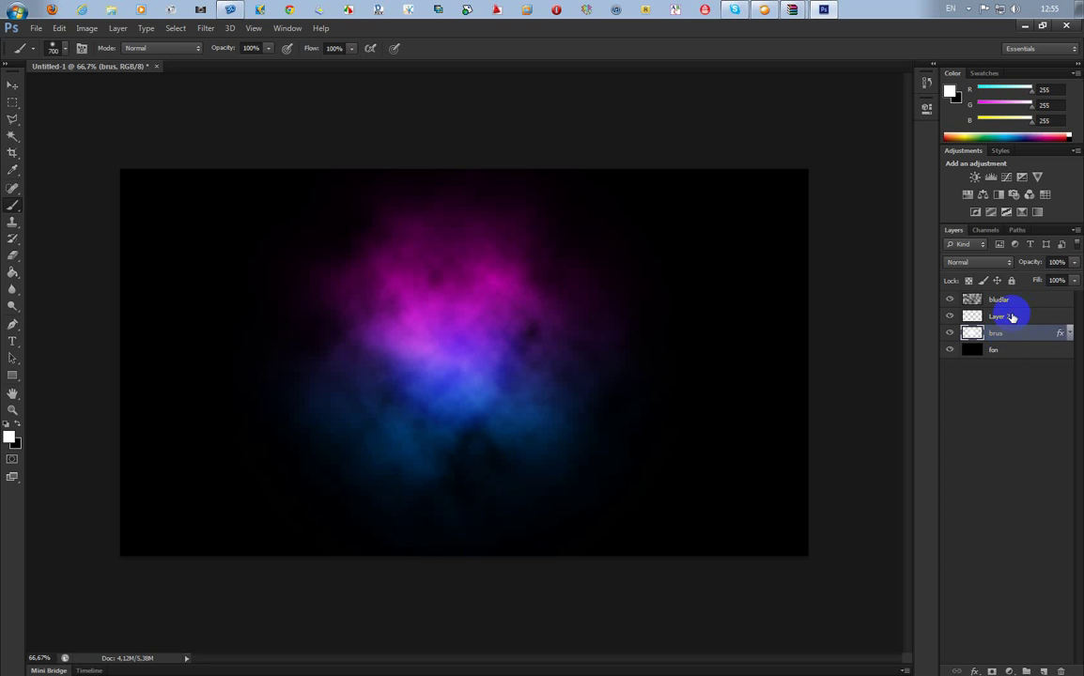
Step: Make the new empty layer above "brus" active and set the foreground color to blue 0084ff for the Brush tool
click(1011, 317)
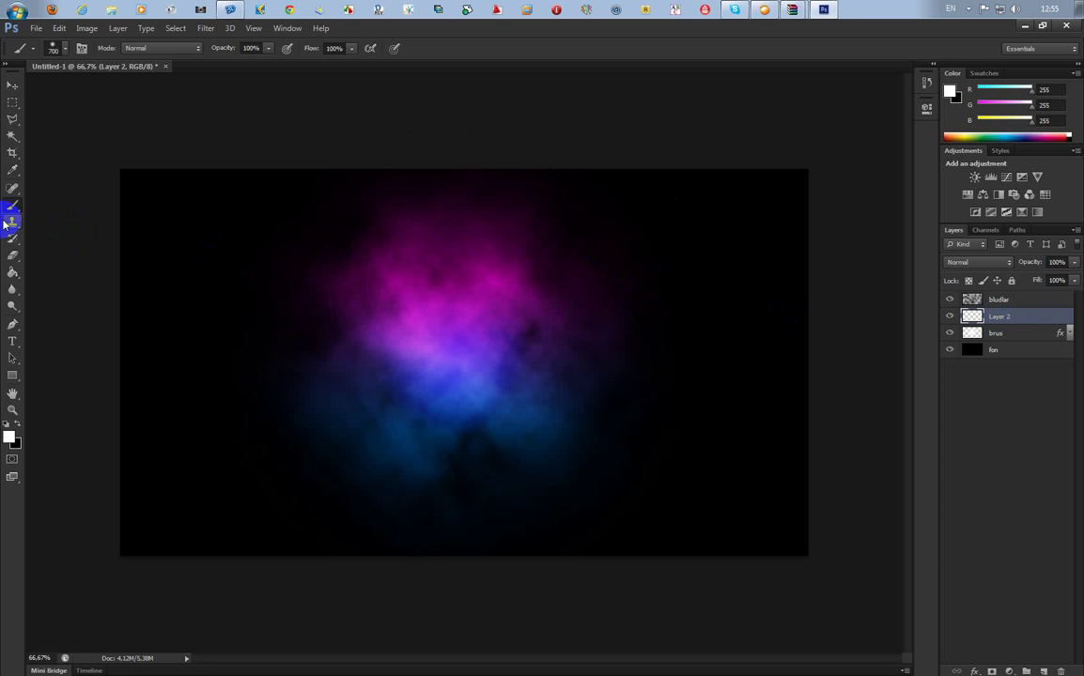
click(472, 313)
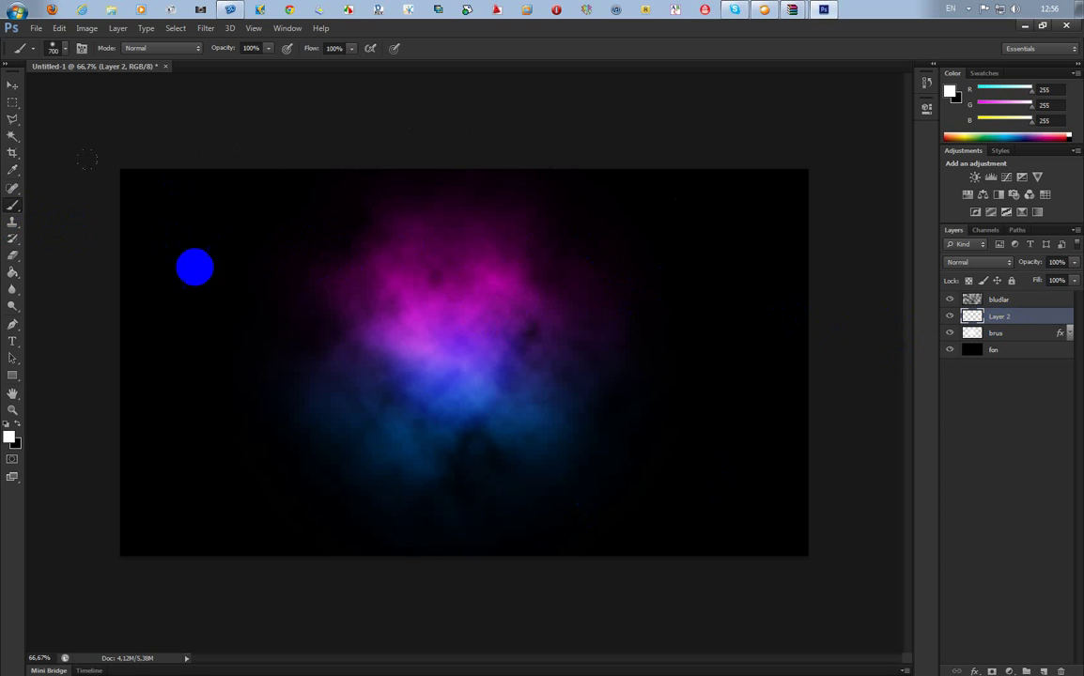
click(10, 439)
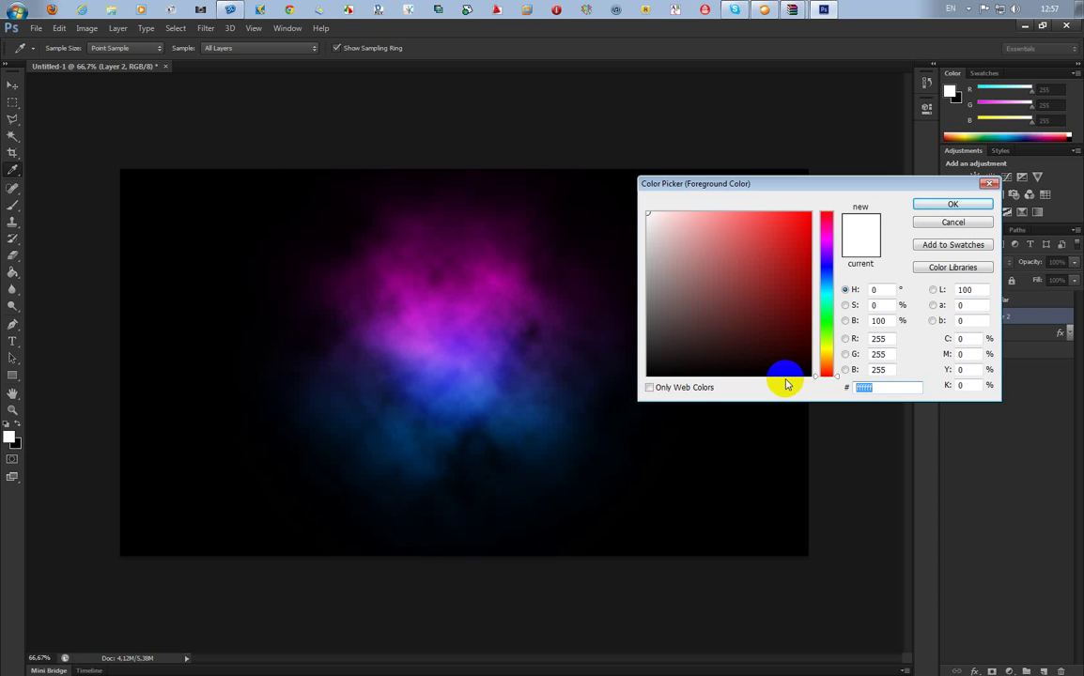
text(00)
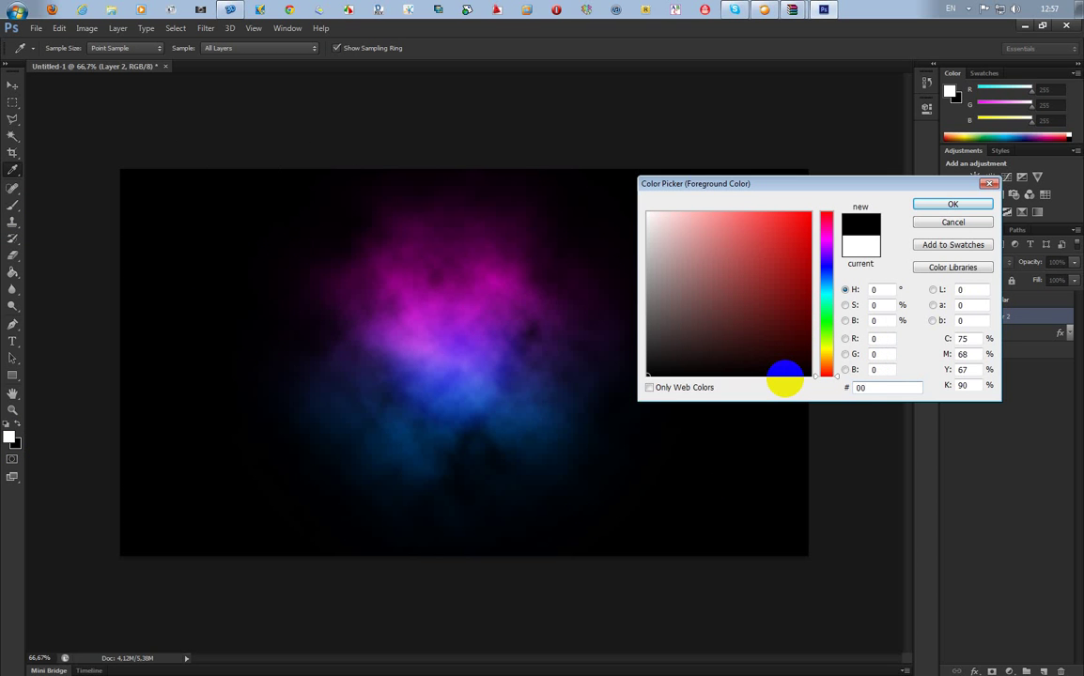
text(84)
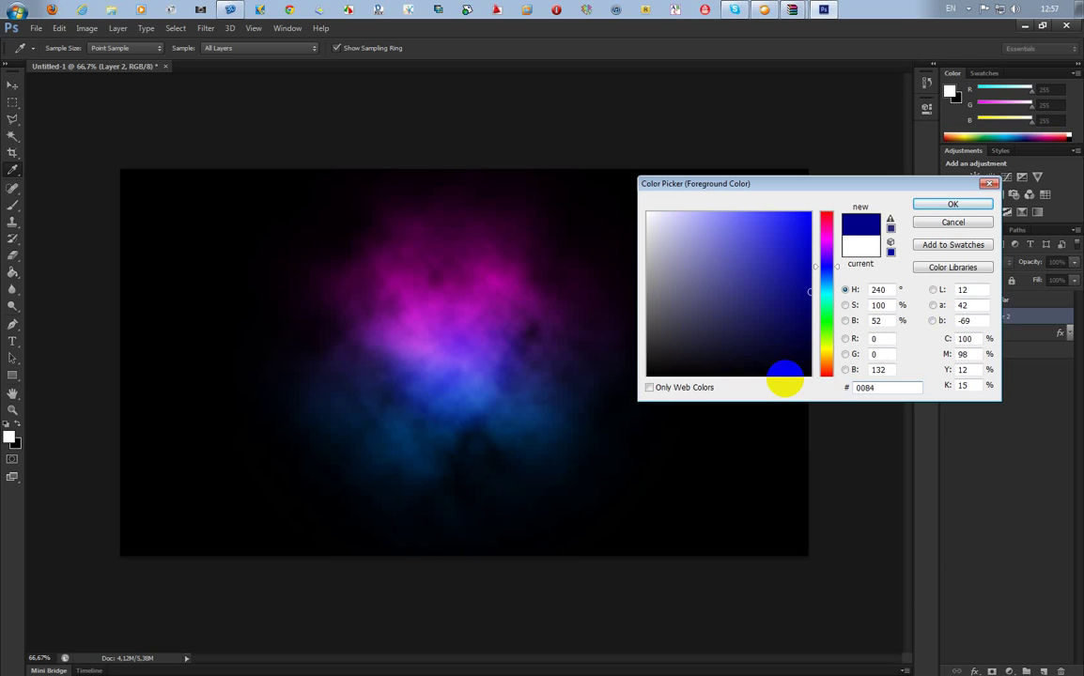
text(ff)
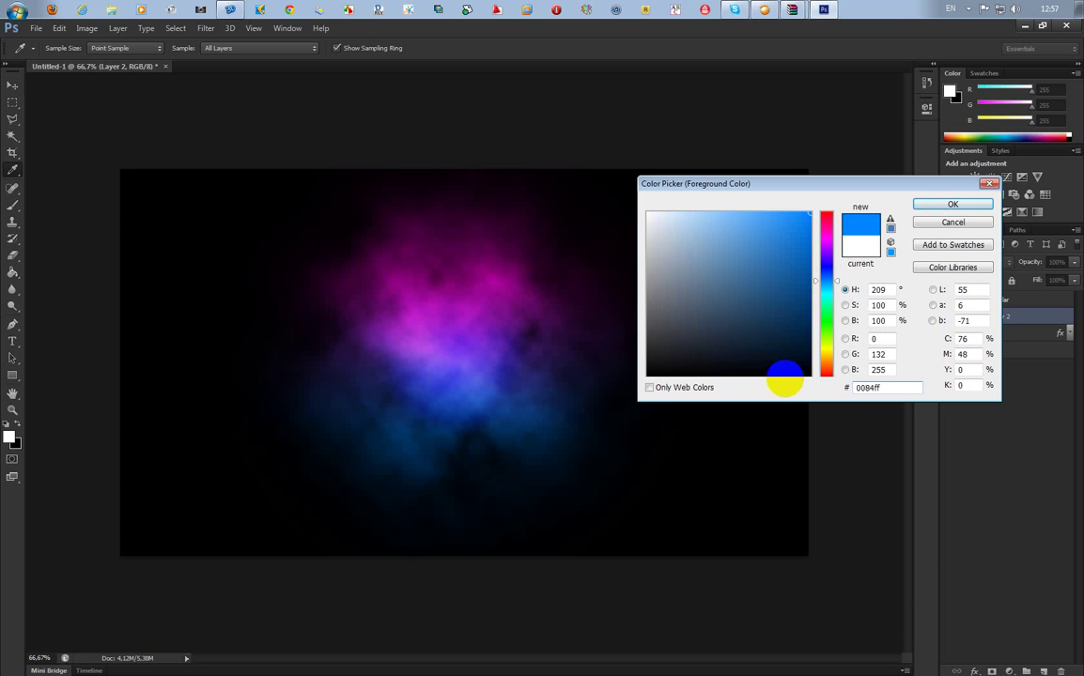
click(975, 201)
key(b)
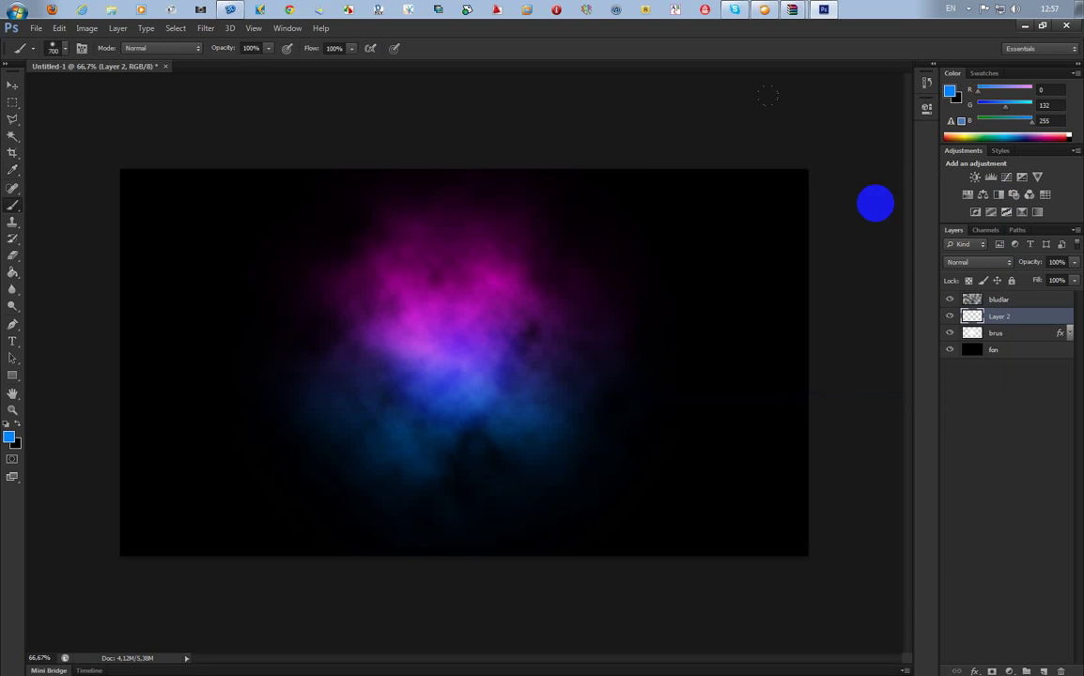
Step: Set the soft brush to 20% opacity and 463 px size, and paint blue haze across the lower part of the canvas
click(250, 47)
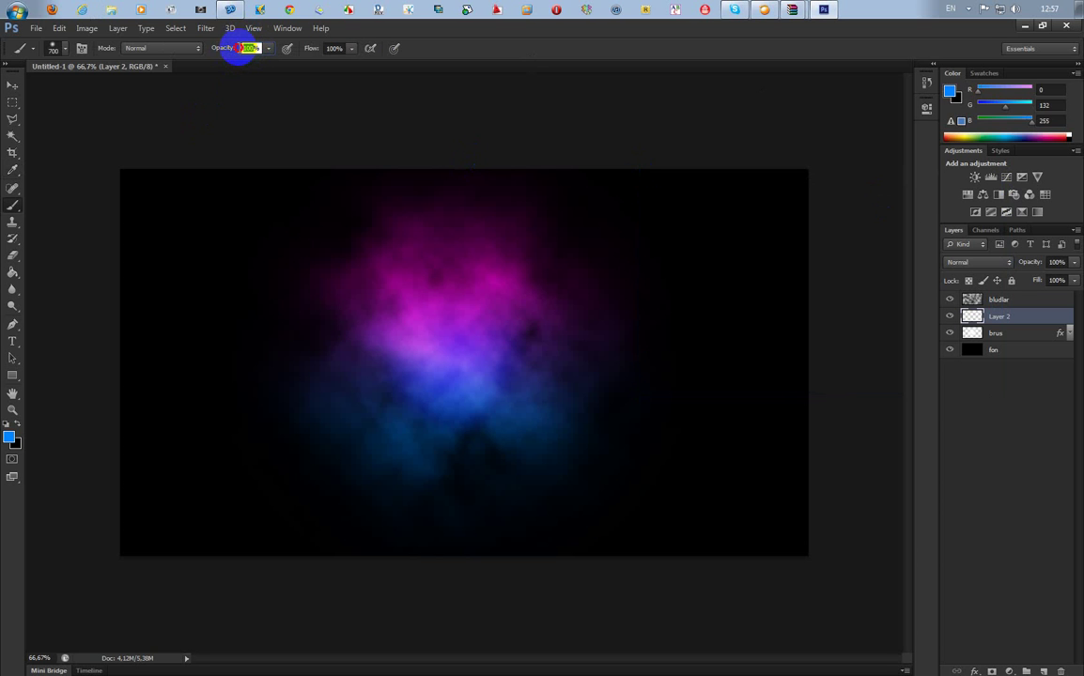
text(3)
key(Return)
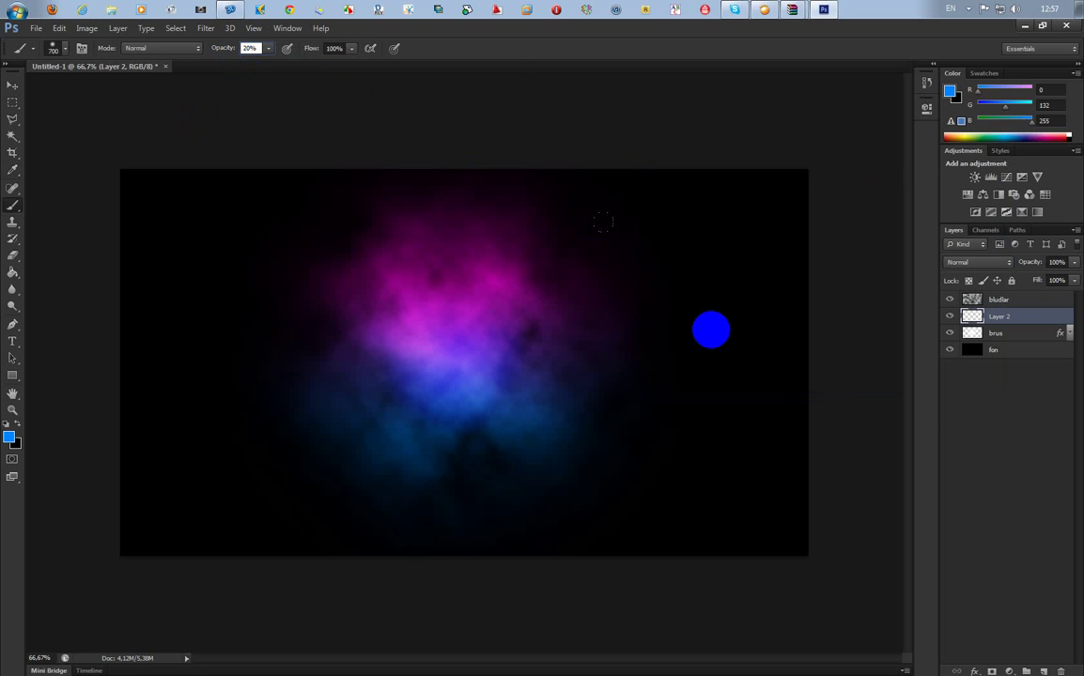
right_click(645, 319)
click(729, 348)
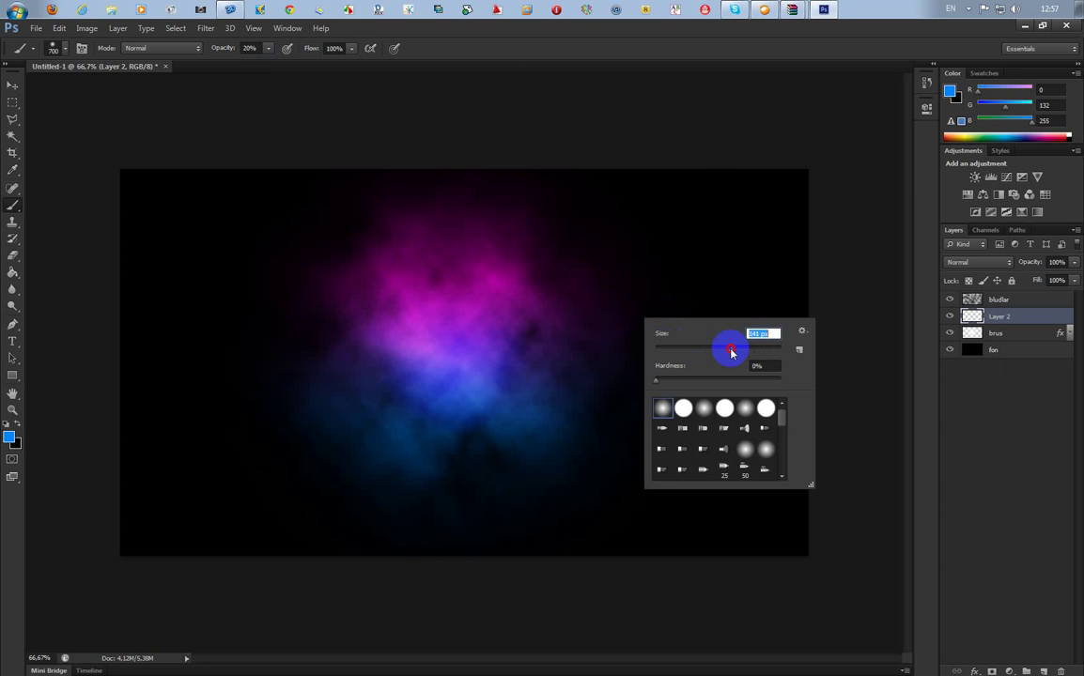
click(757, 348)
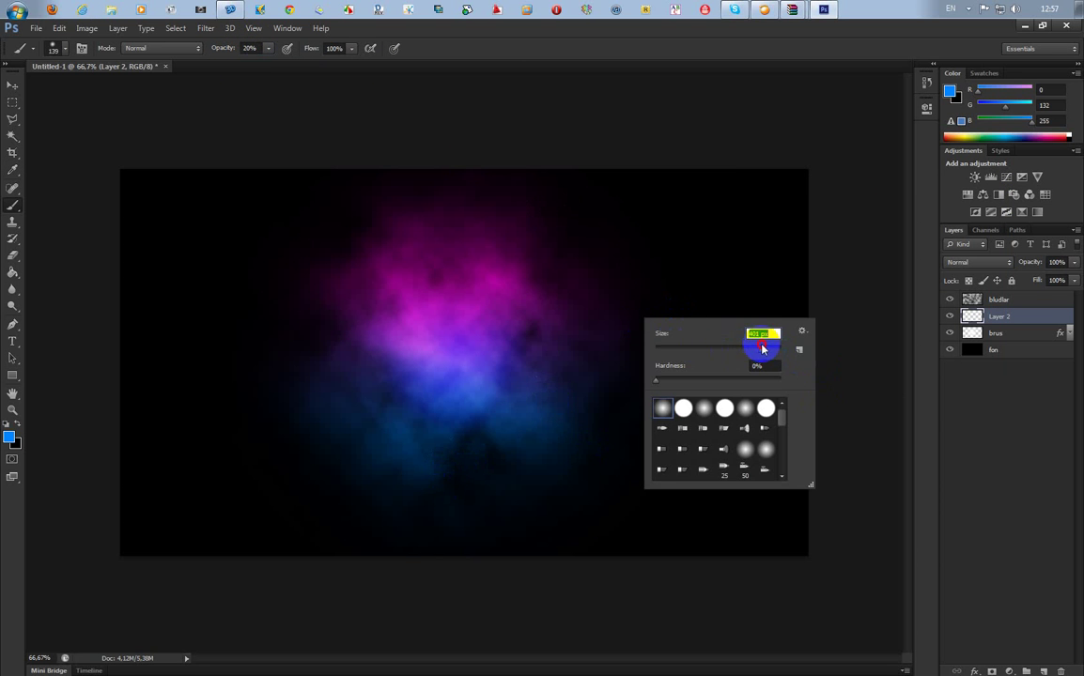
click(765, 349)
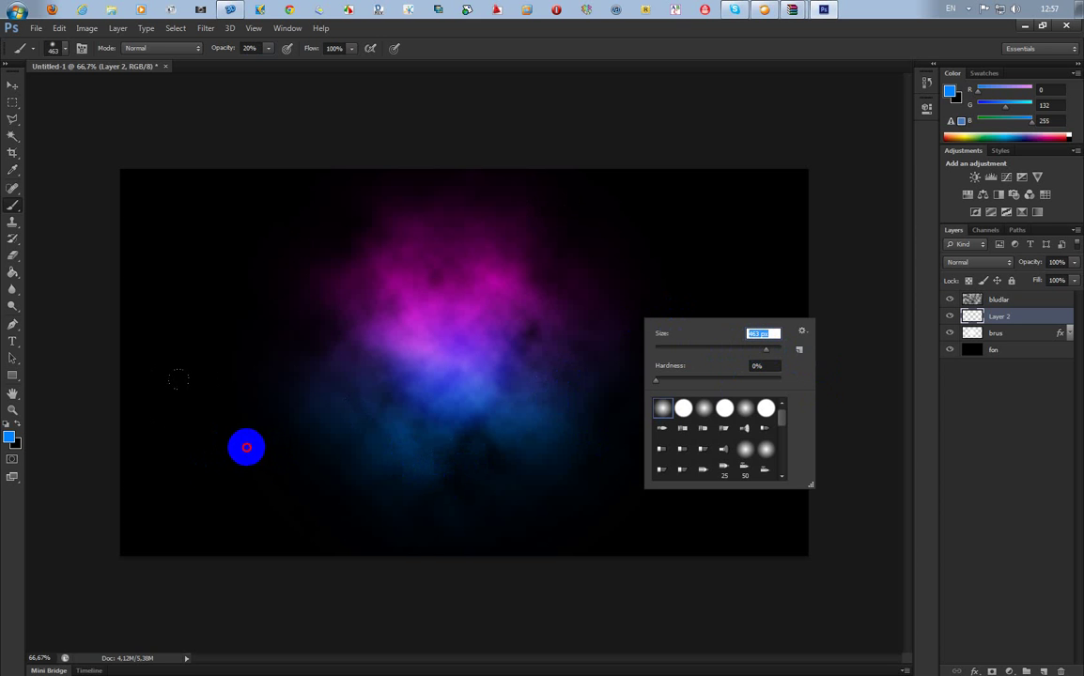
mouse_move(176, 379)
mouse_down()
mouse_move(248, 422)
mouse_move(446, 424)
mouse_move(591, 400)
mouse_move(632, 357)
mouse_move(638, 366)
mouse_move(213, 377)
mouse_move(641, 394)
mouse_move(625, 394)
mouse_move(647, 375)
mouse_move(657, 413)
mouse_move(713, 432)
mouse_up()
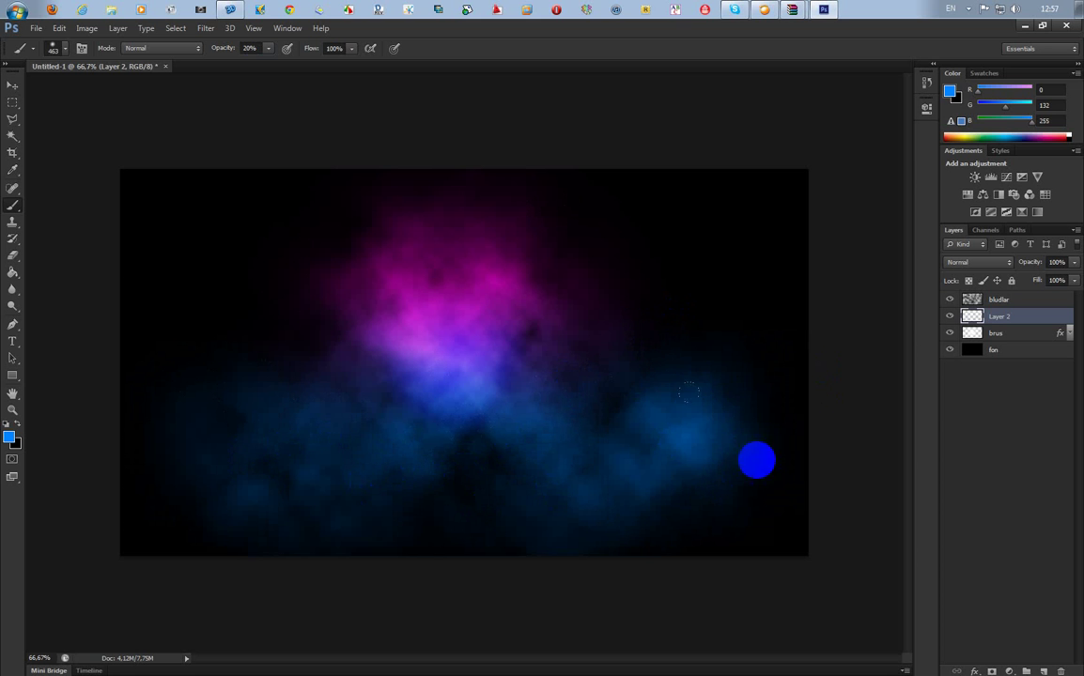
Step: Rename the blue-painted layer as "goy" and add a new layer named "cehrayi" above it
double_click(998, 319)
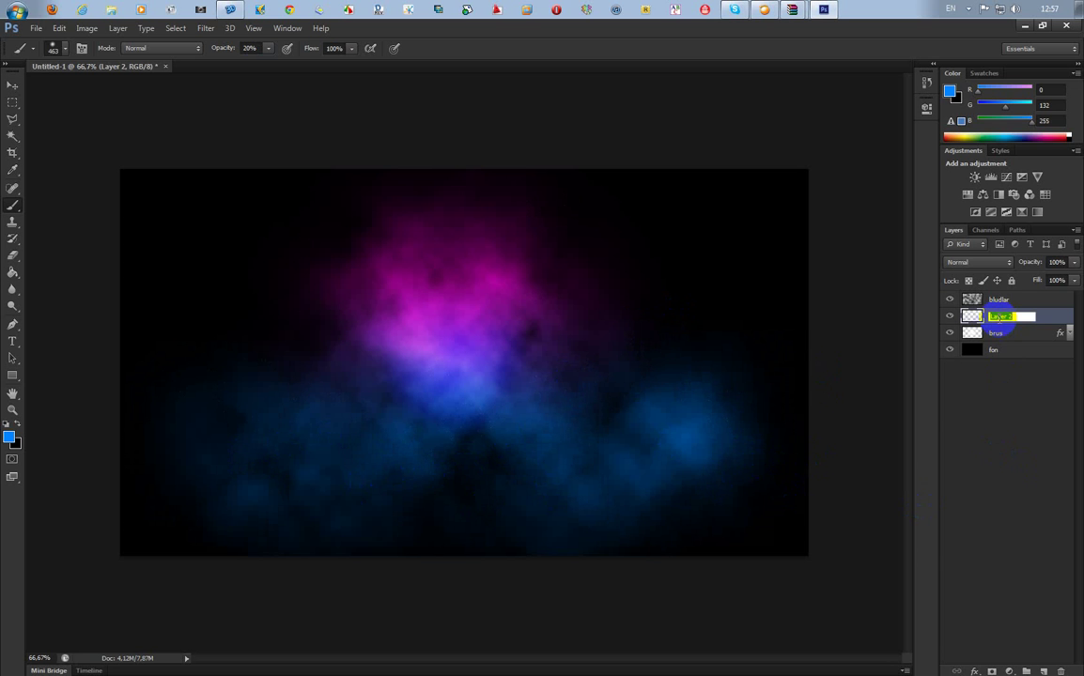
text(goy)
key(Return)
click(1042, 671)
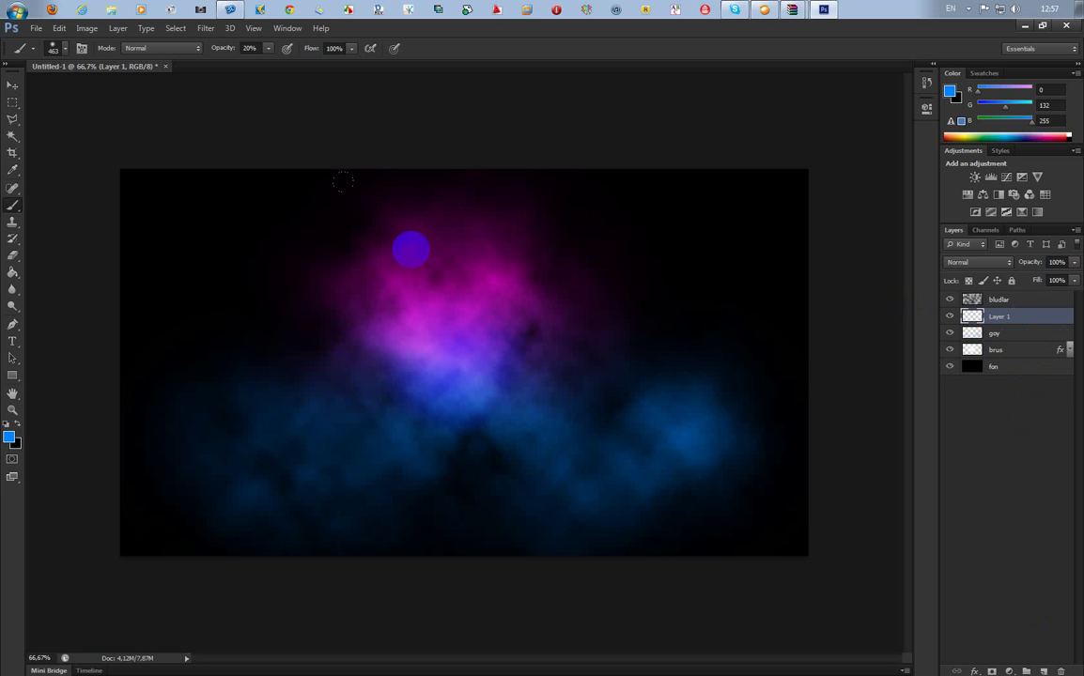
double_click(1001, 316)
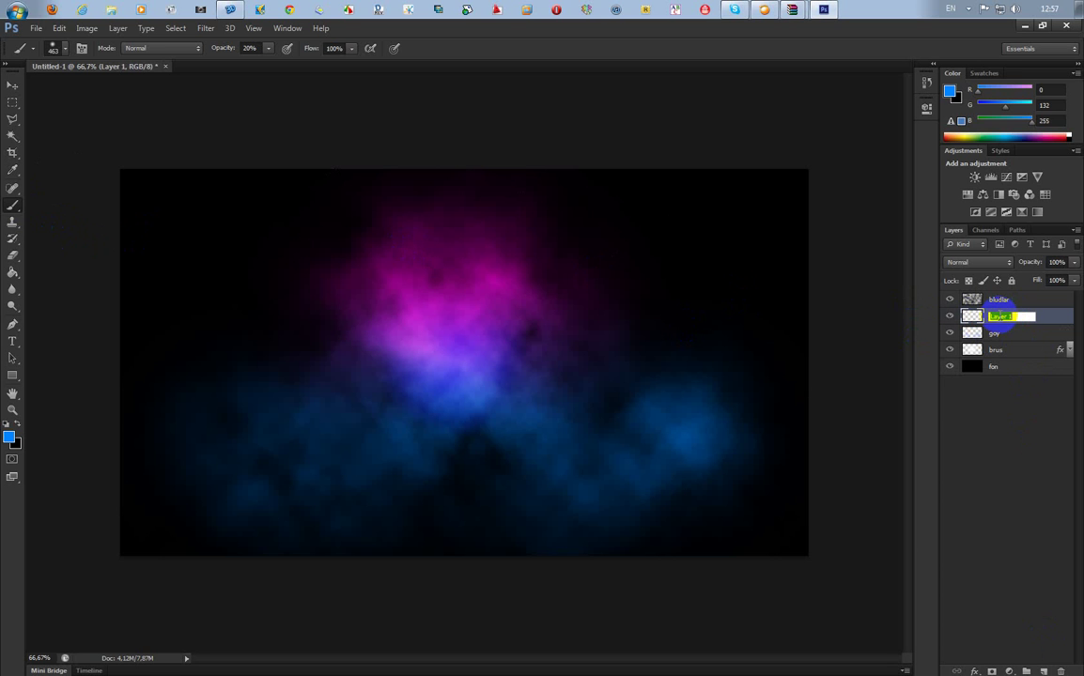
text(d)
key(Return)
Step: Set the foreground color to magenta ff00de and return to the Brush tool
click(9, 437)
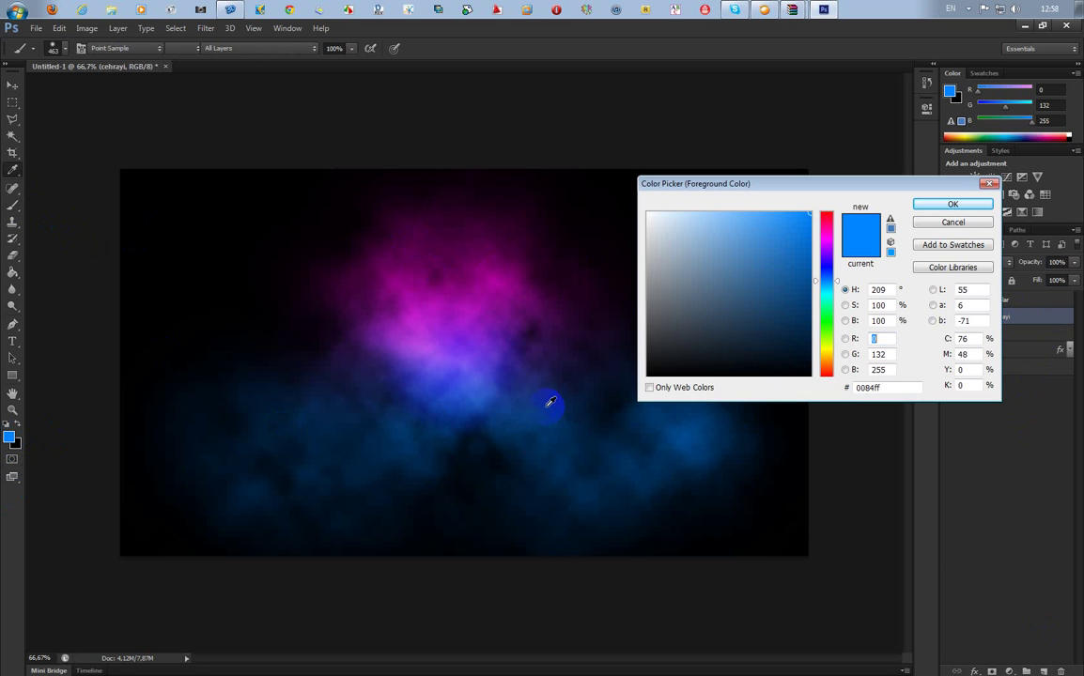
drag(858, 388, 801, 391)
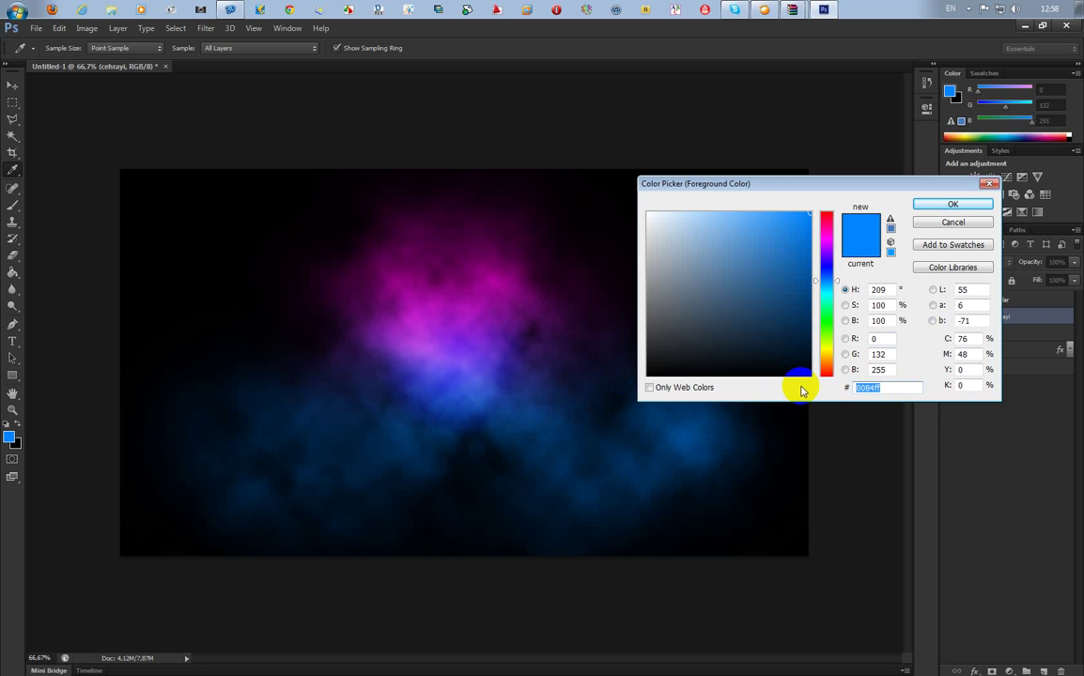
text(ff00)
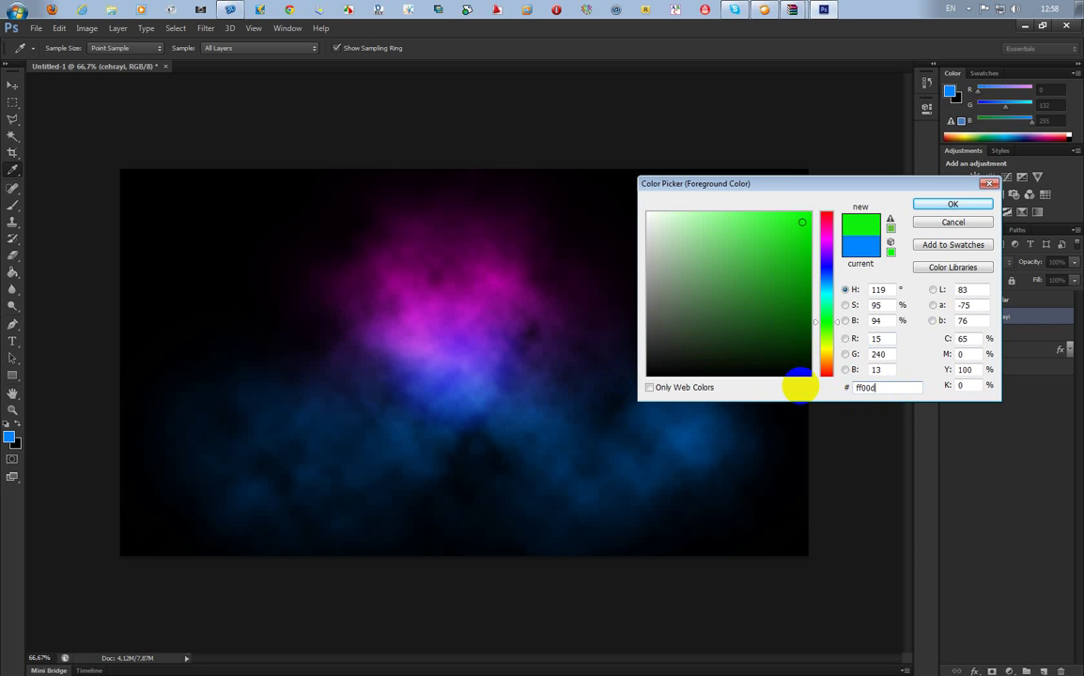
text(de)
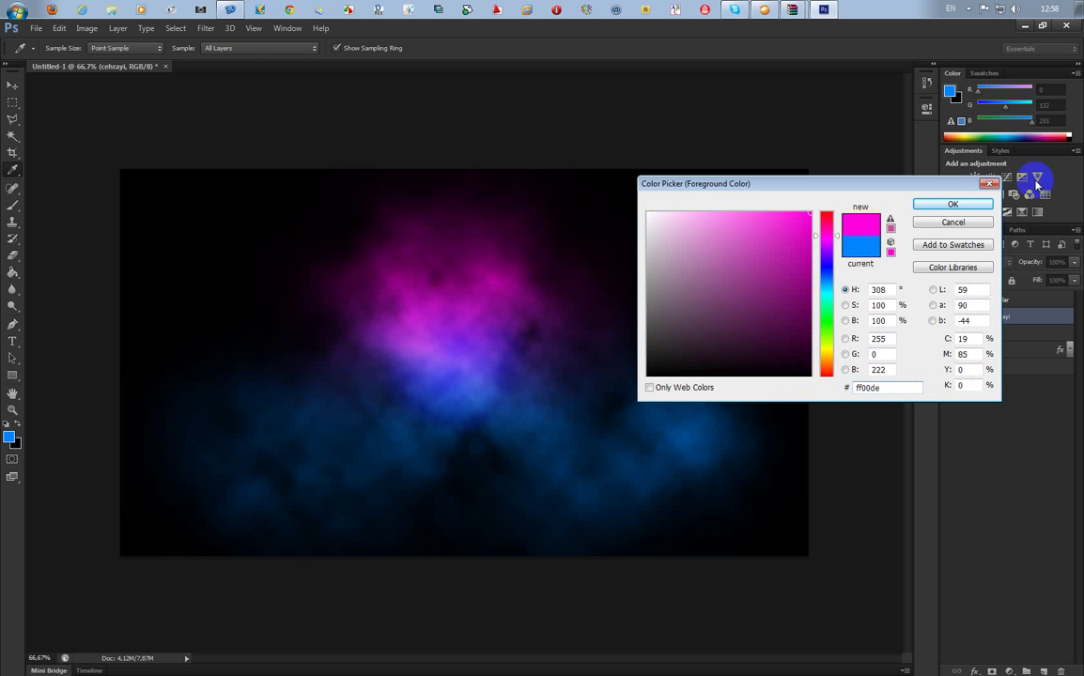
click(944, 204)
key(b)
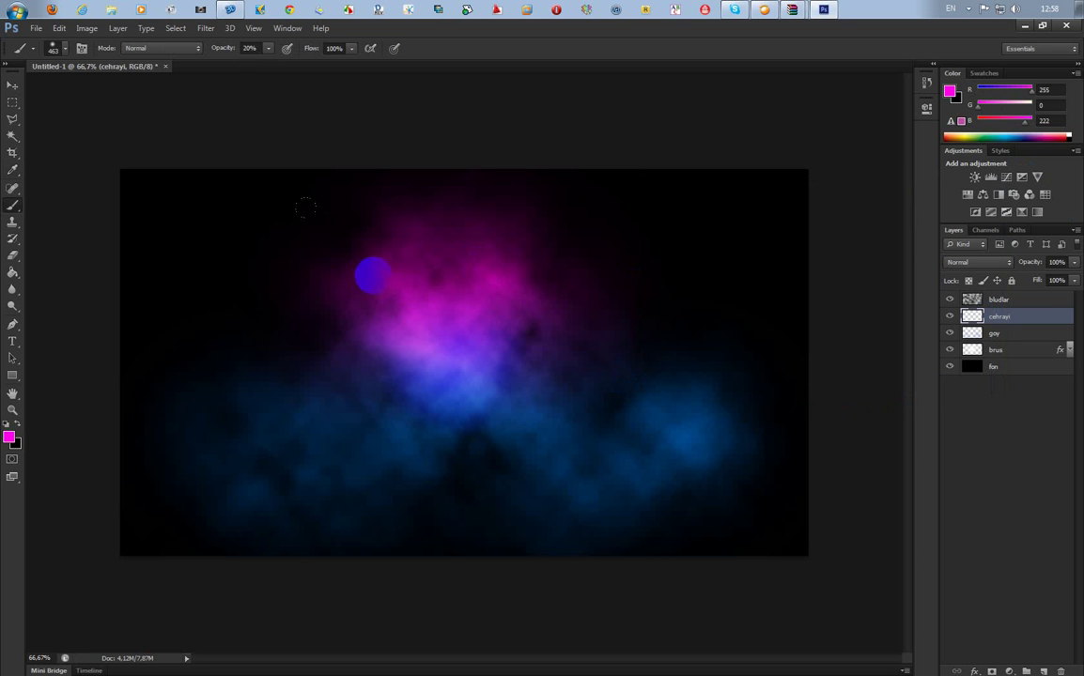
Step: Set the brush size to 360 px and paint magenta haze across the upper part of the canvas on the "cehrayi" layer
right_click(369, 272)
click(485, 297)
mouse_move(486, 297)
mouse_down()
mouse_move(274, 266)
mouse_move(481, 293)
mouse_move(285, 303)
mouse_move(270, 264)
mouse_move(329, 247)
mouse_move(576, 246)
mouse_move(626, 284)
mouse_move(672, 278)
mouse_move(648, 246)
mouse_move(508, 205)
mouse_move(479, 232)
mouse_up()
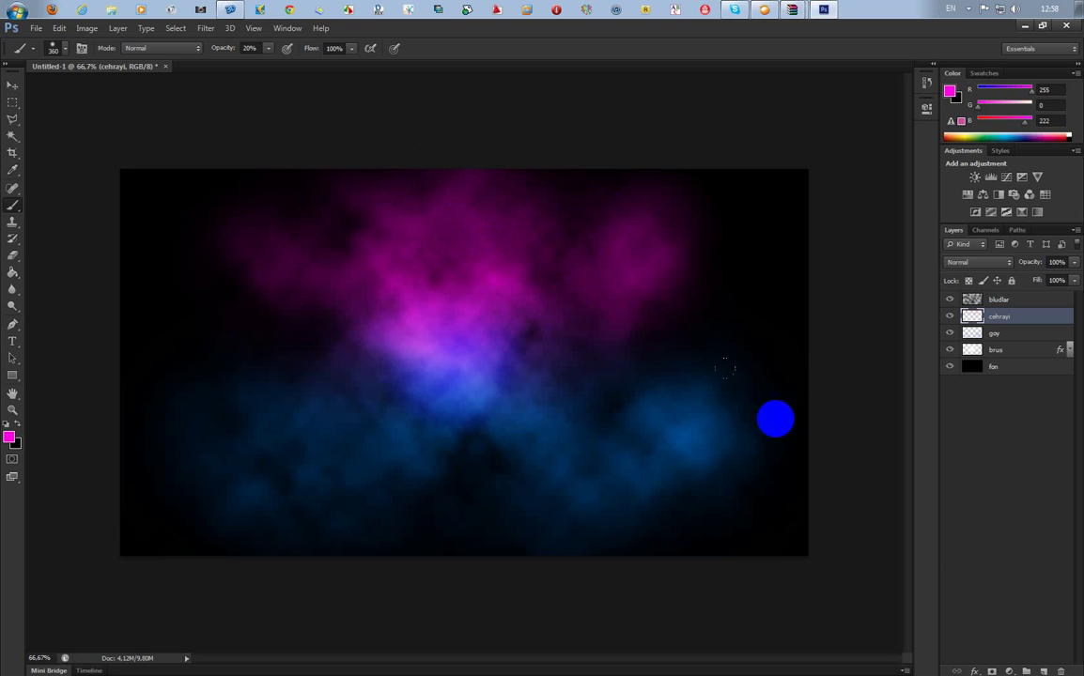
Step: Switch to the freehand Lasso tool with the "bludlar" layer active, and draw and discard a thin trial selection
click(11, 118)
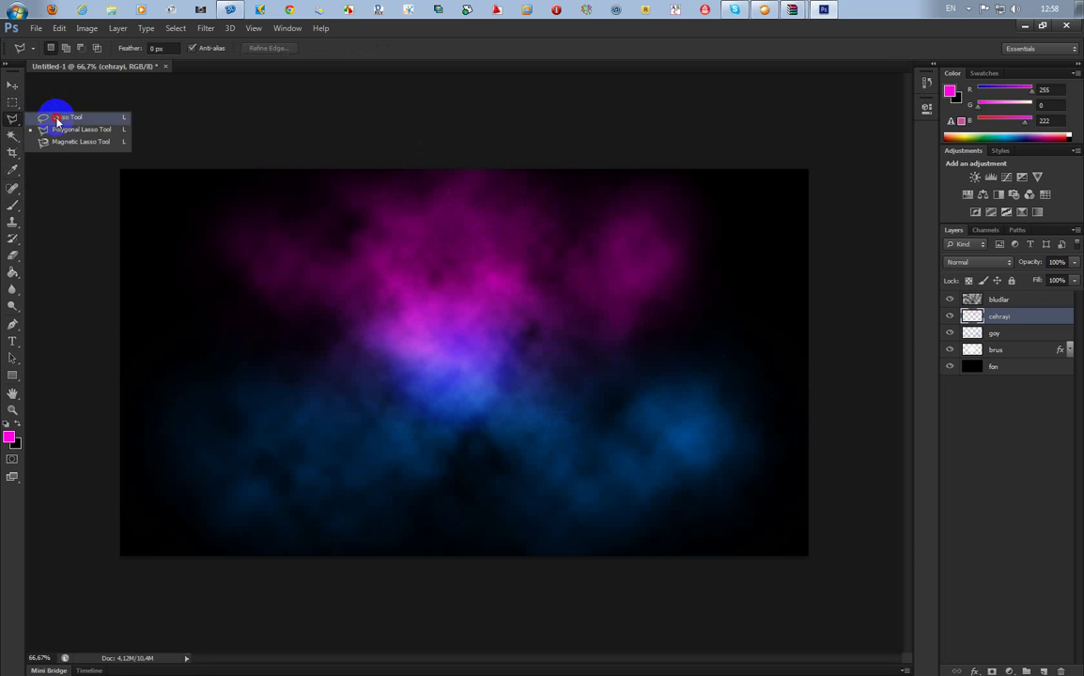
click(52, 111)
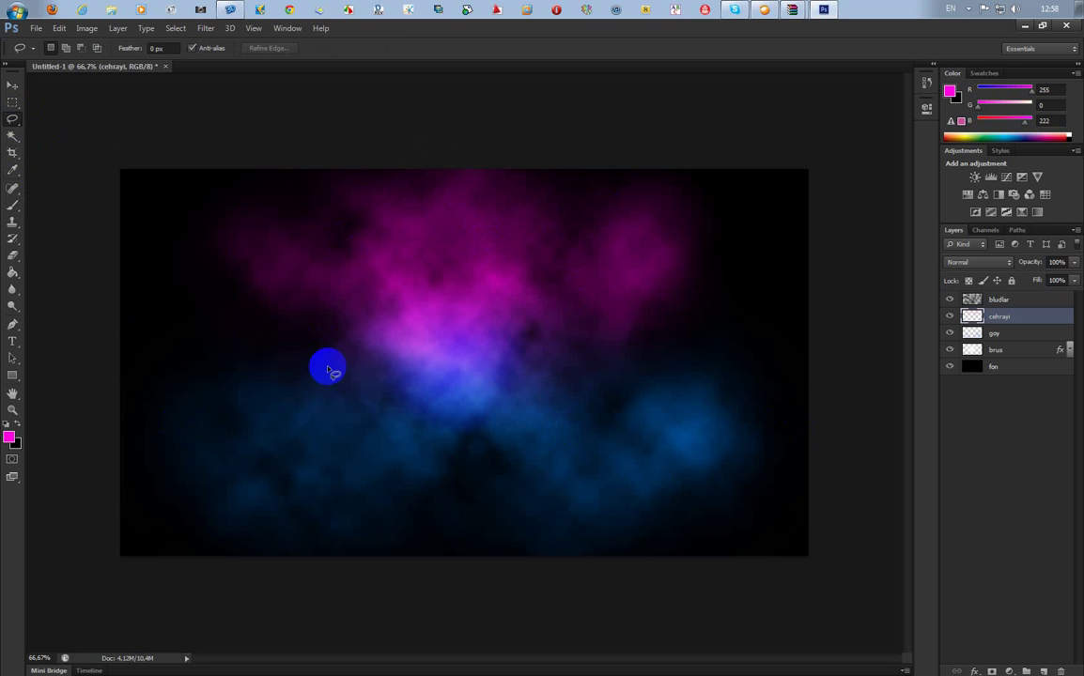
click(977, 332)
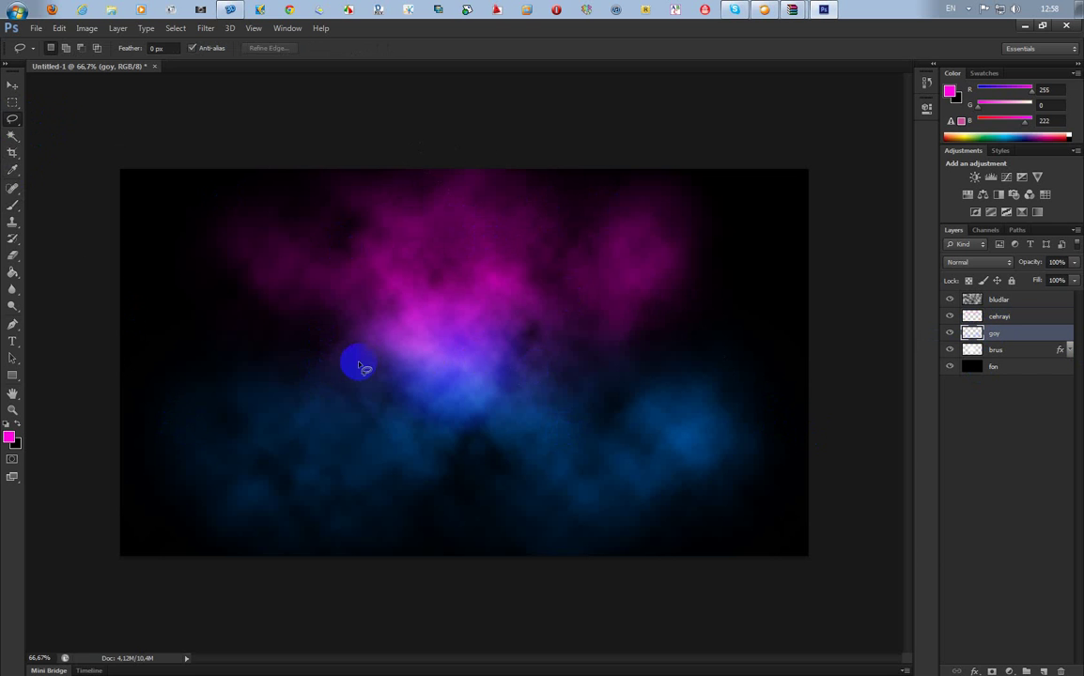
click(1006, 302)
drag(375, 370, 230, 347)
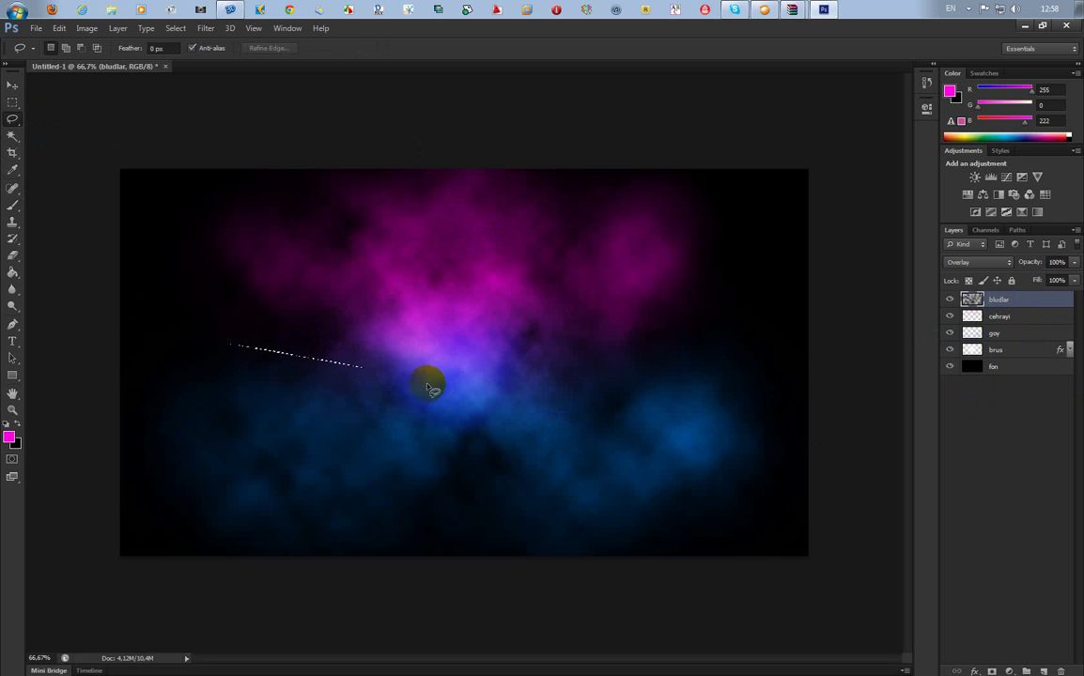
click(336, 380)
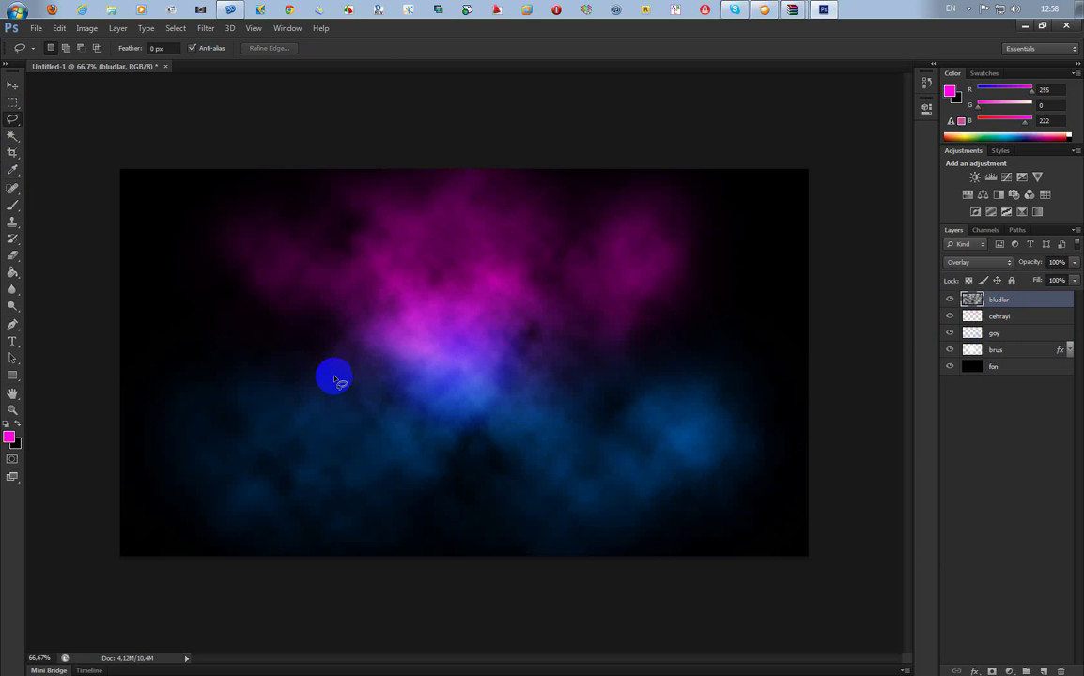
Step: Set the Lasso tool's feather to 50 px
click(156, 48)
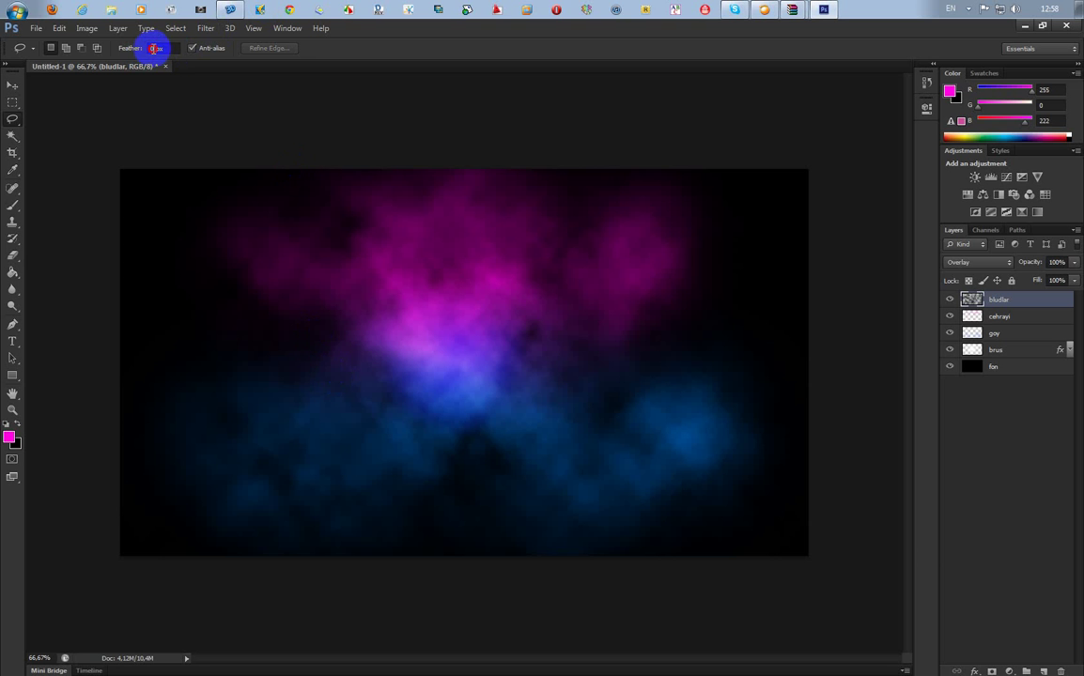
click(150, 48)
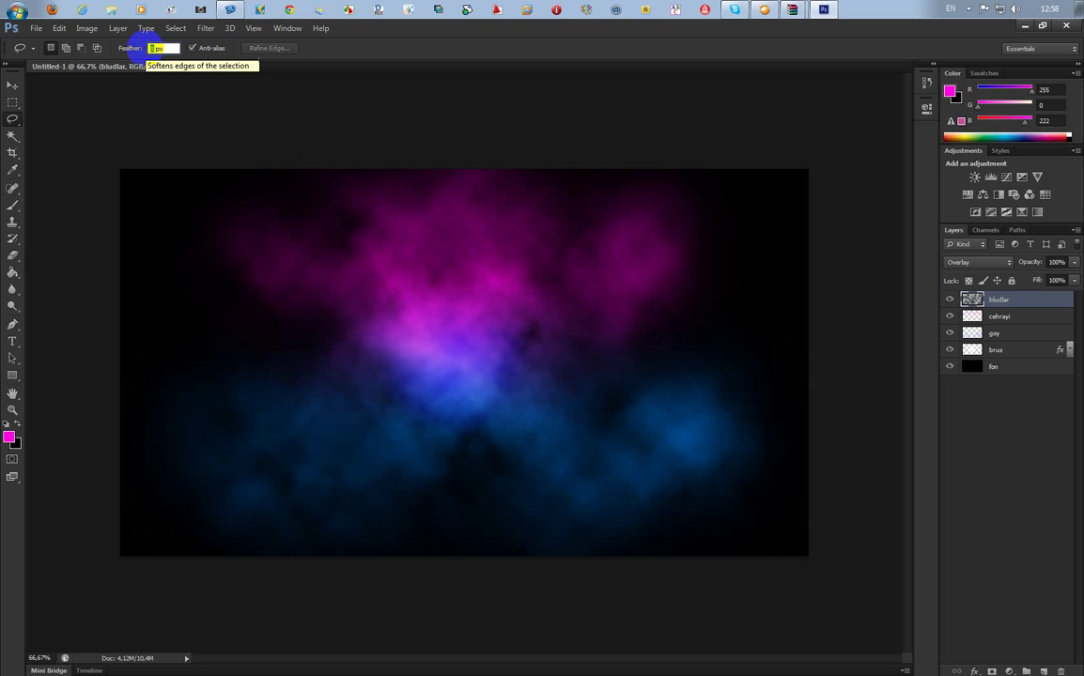
text(50)
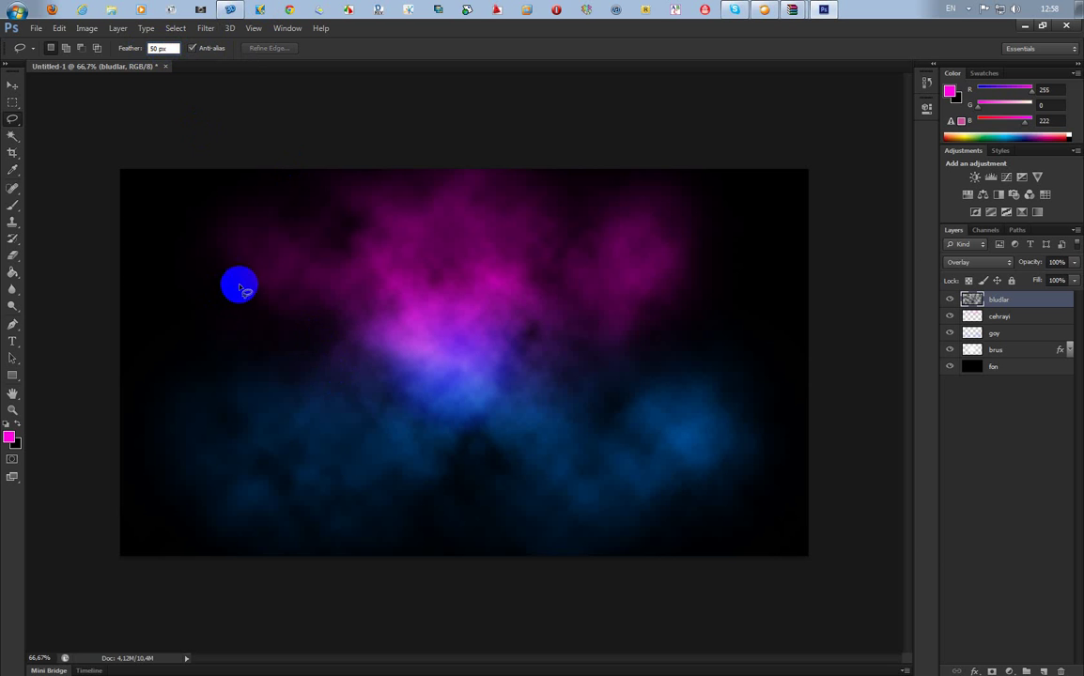
Step: Lasso the blue haze across the lower half of the canvas and copy that area of the "bludlar" layer to a new layer
mouse_move(365, 371)
mouse_down()
mouse_move(250, 339)
mouse_move(153, 350)
mouse_move(136, 392)
mouse_move(160, 505)
mouse_move(238, 561)
mouse_move(303, 573)
mouse_move(443, 548)
mouse_move(551, 571)
mouse_move(691, 570)
mouse_move(728, 546)
mouse_move(790, 472)
mouse_move(788, 421)
mouse_move(686, 336)
mouse_move(612, 375)
mouse_move(358, 367)
mouse_up()
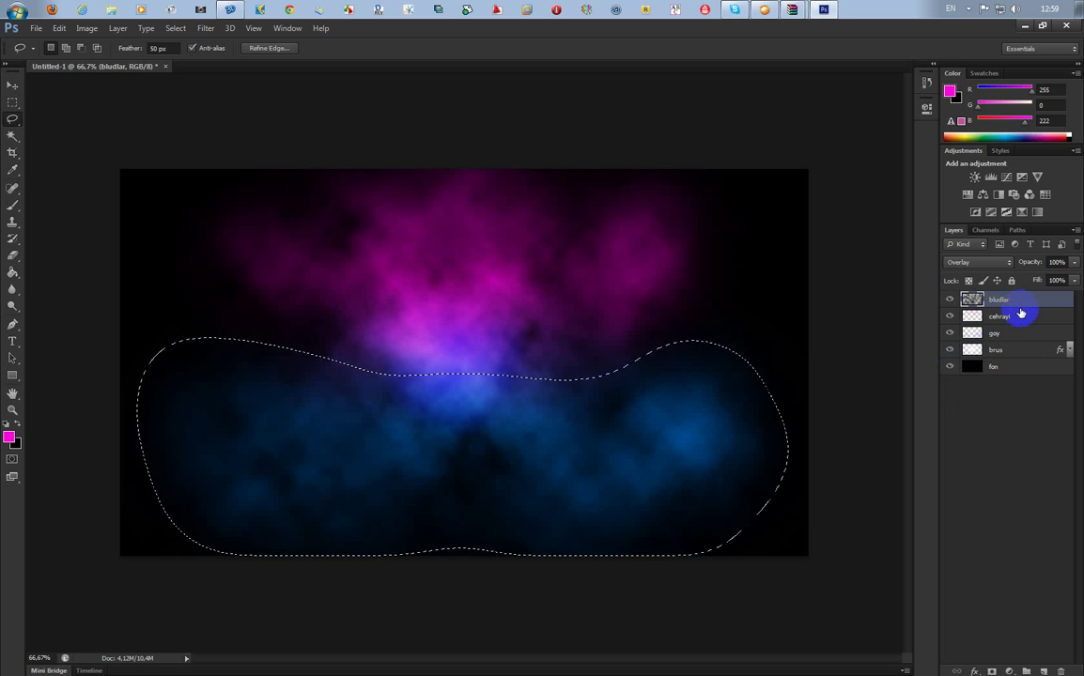
key(ctrl+j)
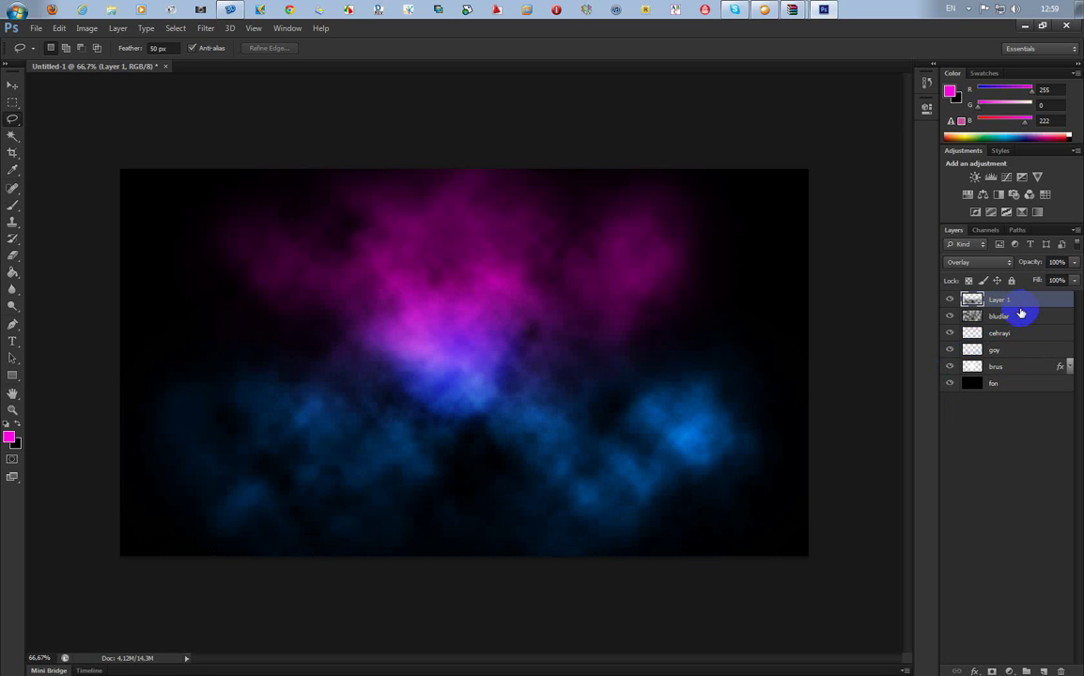
click(972, 299)
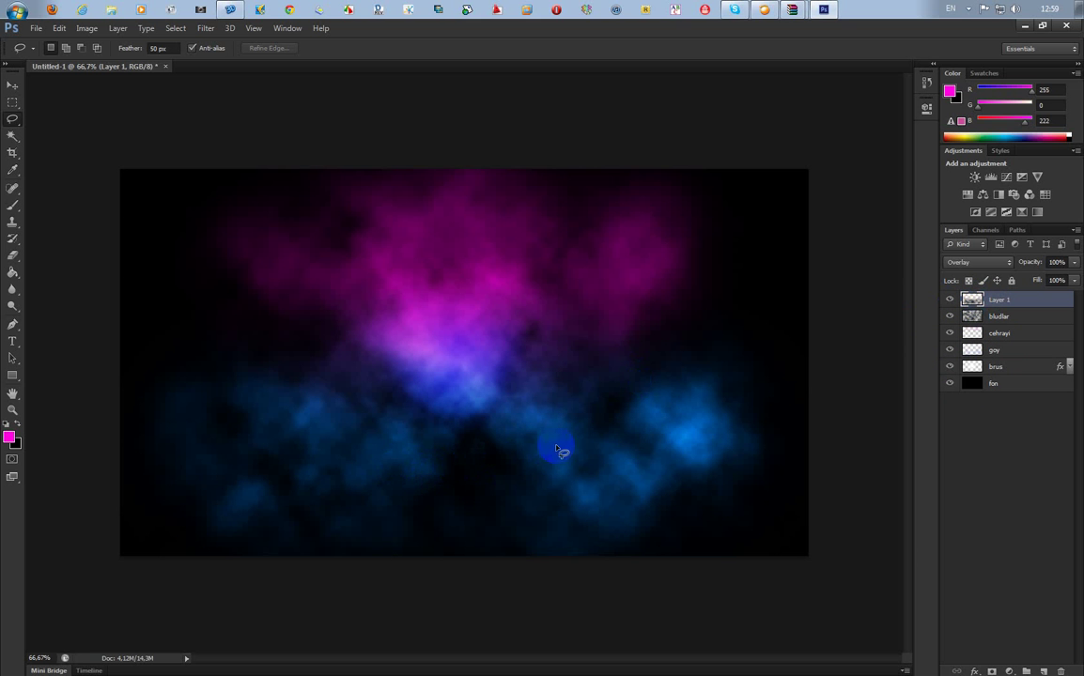
Step: Set the copied cloud layer's blend mode to Color Dodge and its opacity to 50%
click(992, 264)
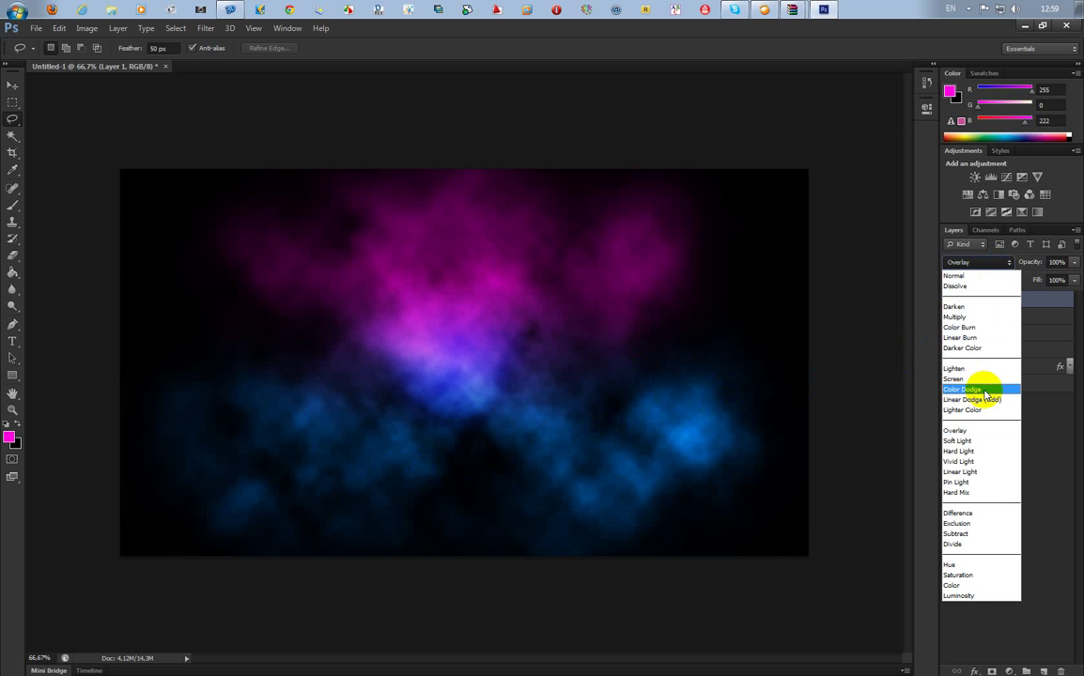
click(985, 390)
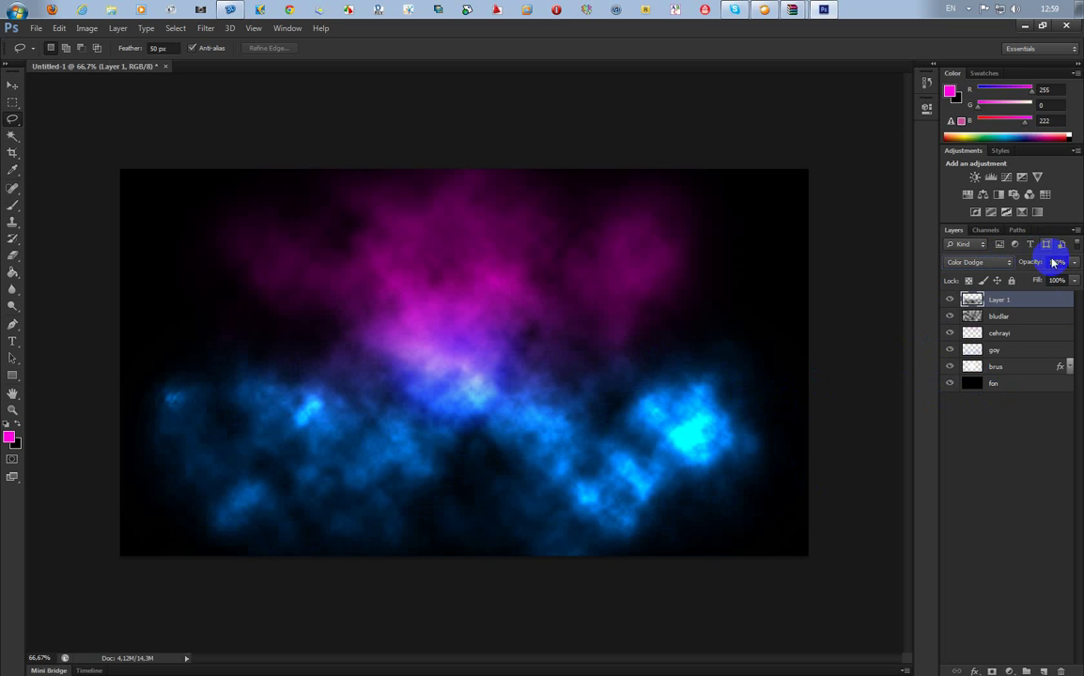
click(1047, 262)
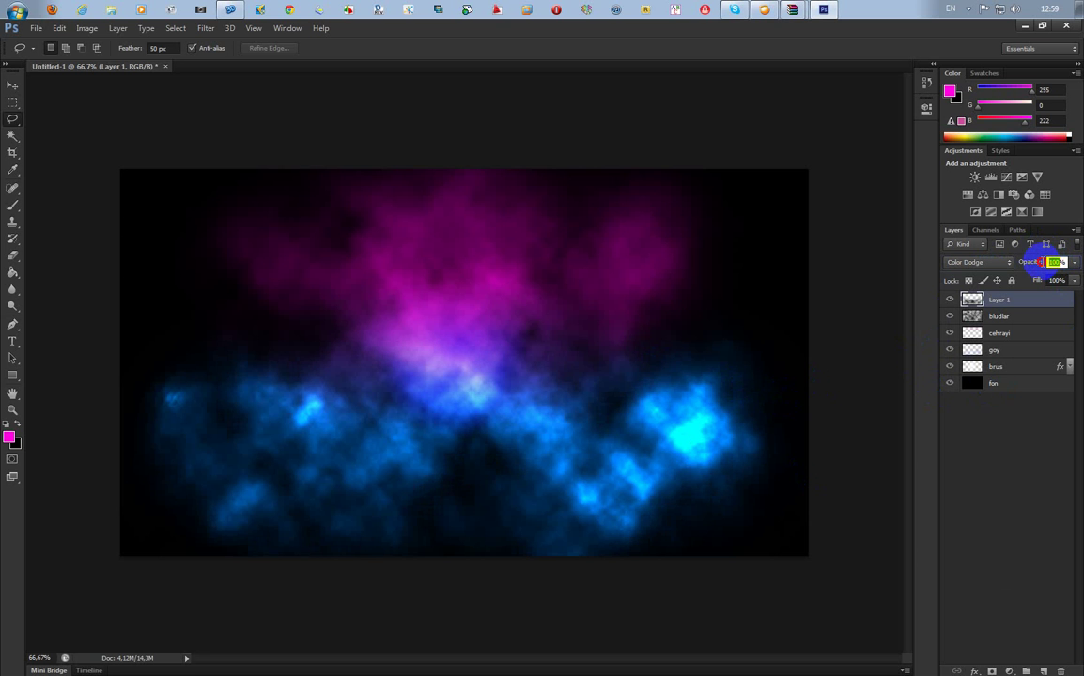
text(50)
key(Return)
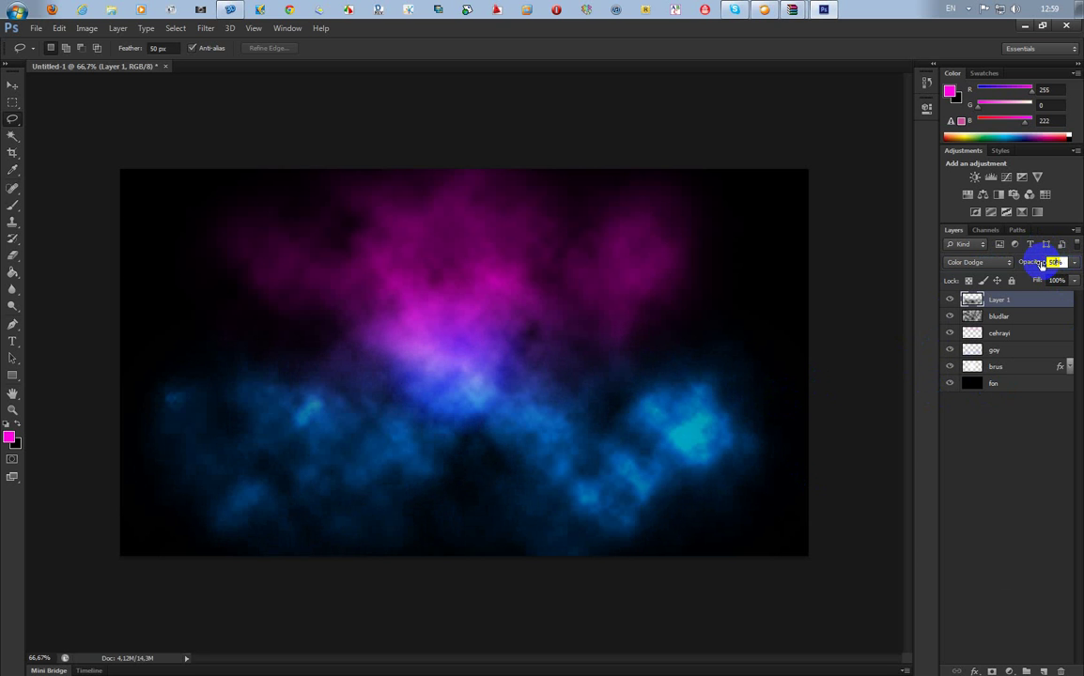
key(Return)
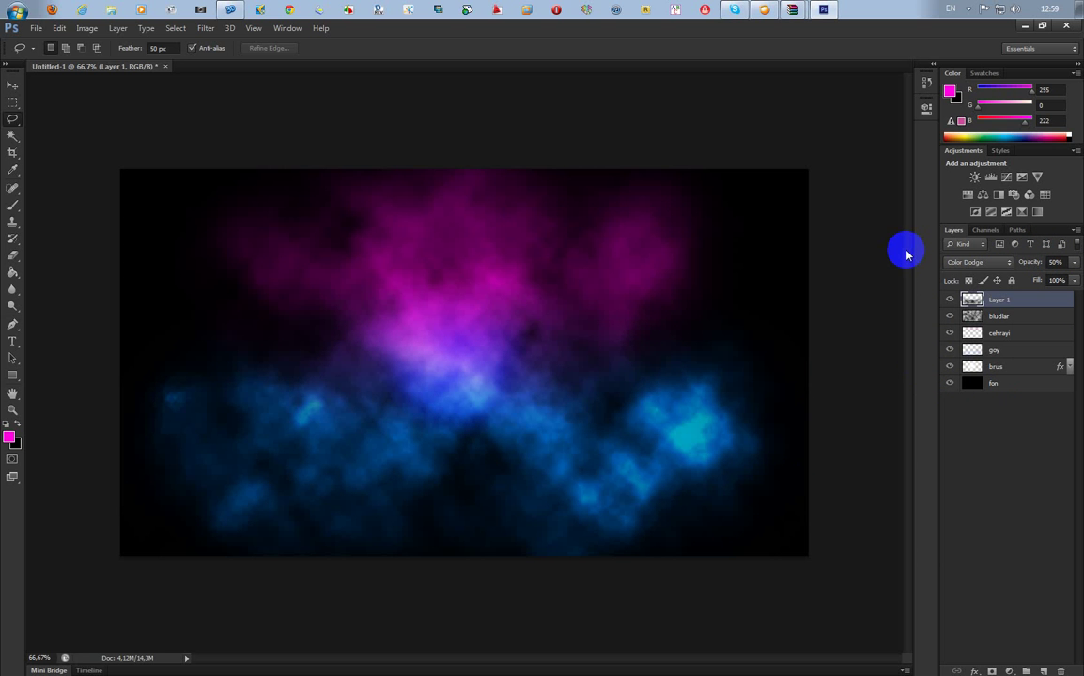
Step: Duplicate the "fon" layer and rename the copy "isiq"
click(1010, 386)
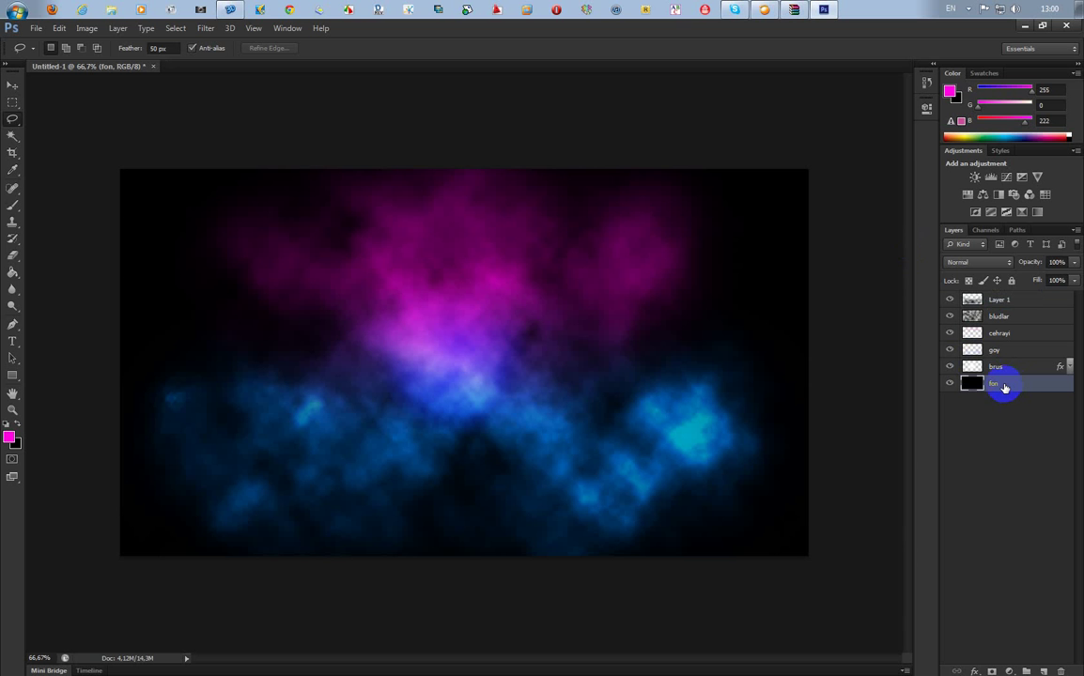
right_click(1005, 389)
click(794, 217)
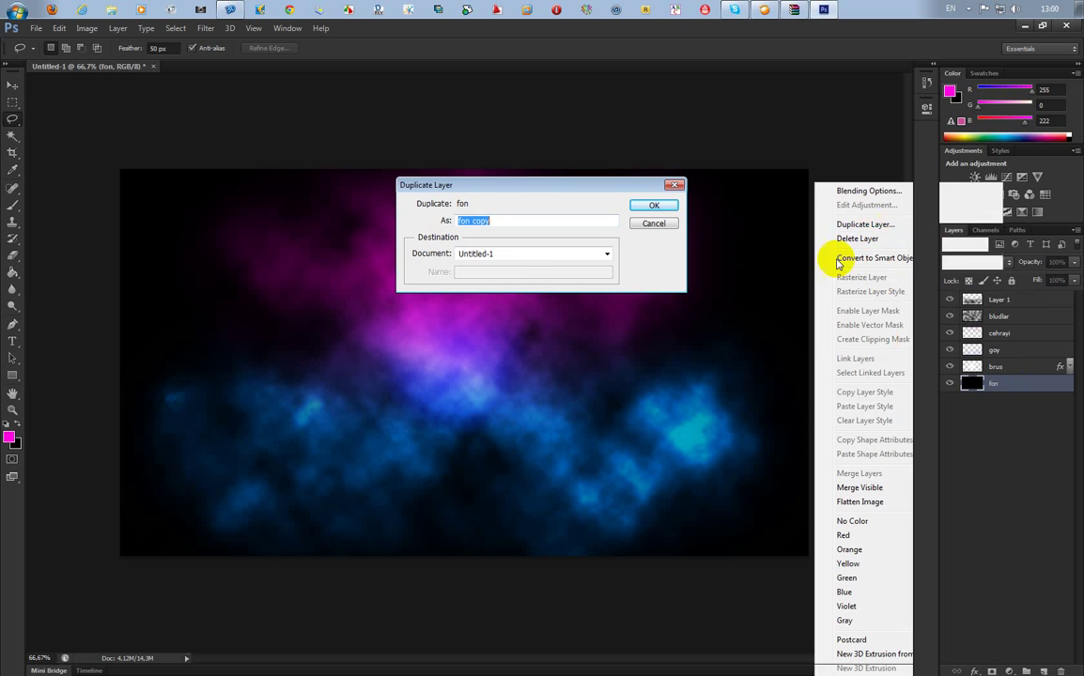
click(653, 205)
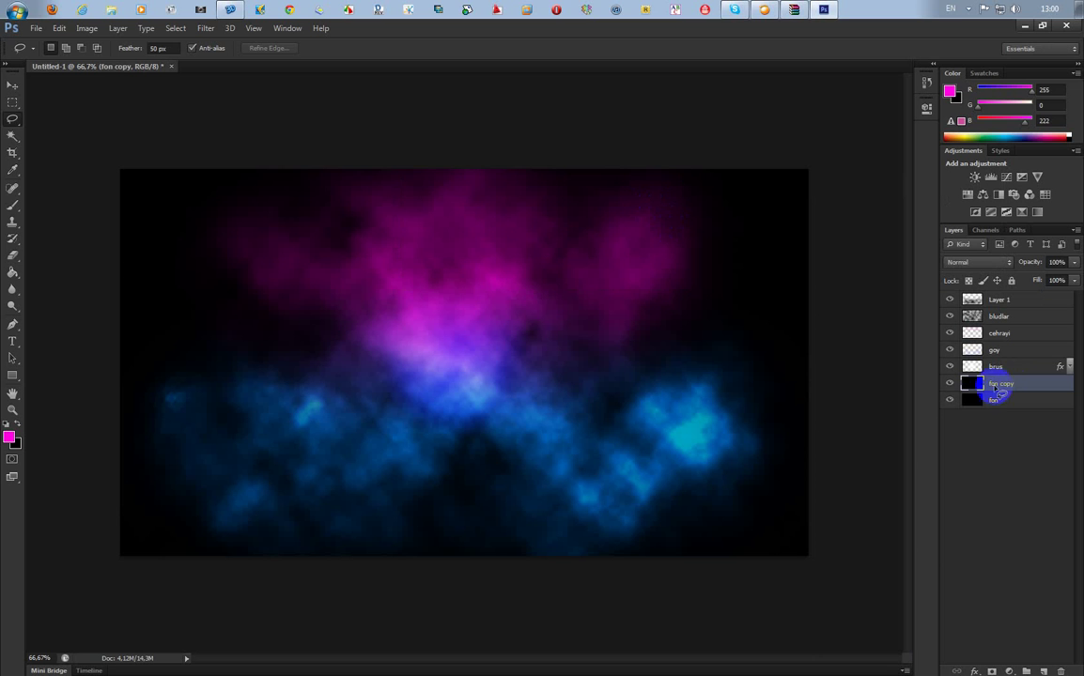
double_click(1003, 387)
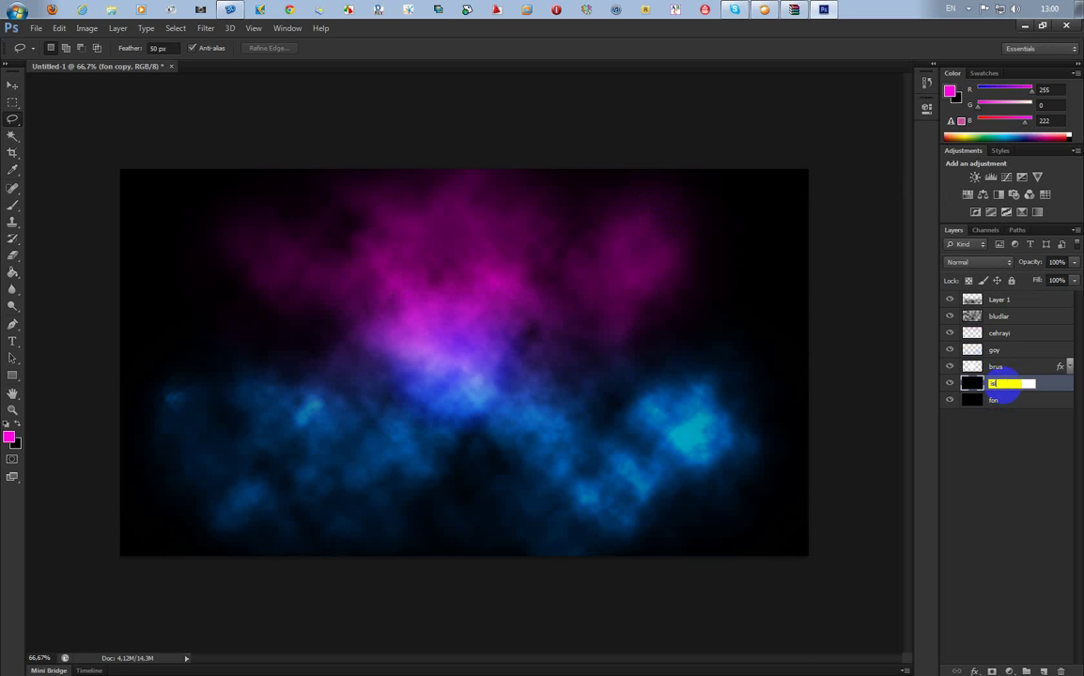
key(Return)
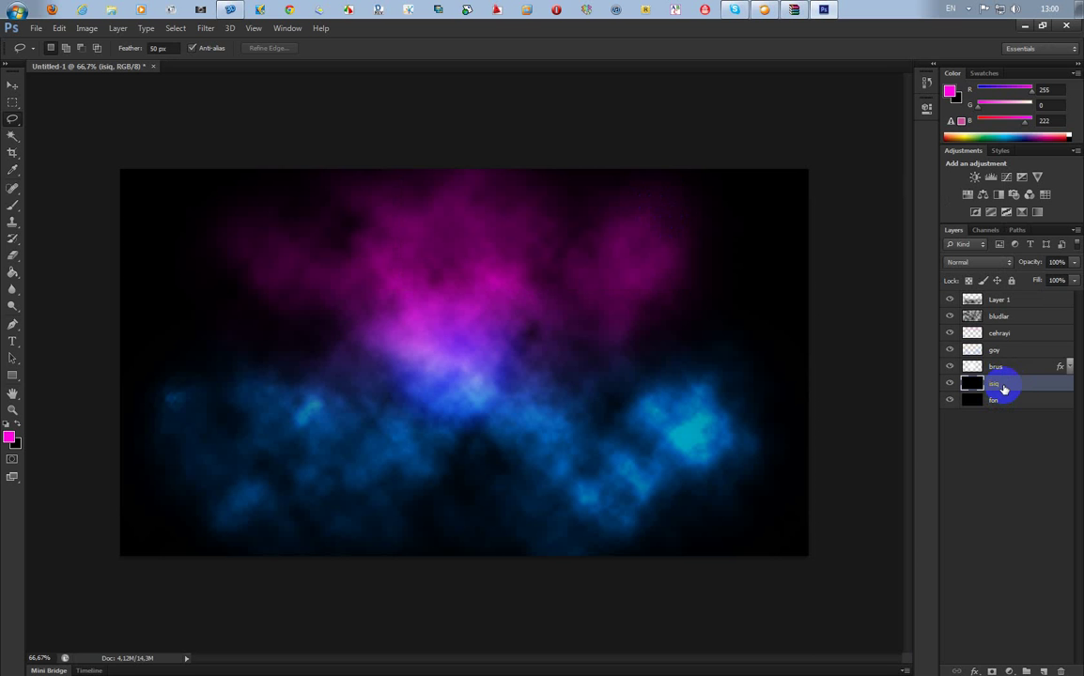
Step: Render a 50-300mm Zoom lens flare at 100% brightness in the upper-left corner of the "isiq" layer
click(212, 30)
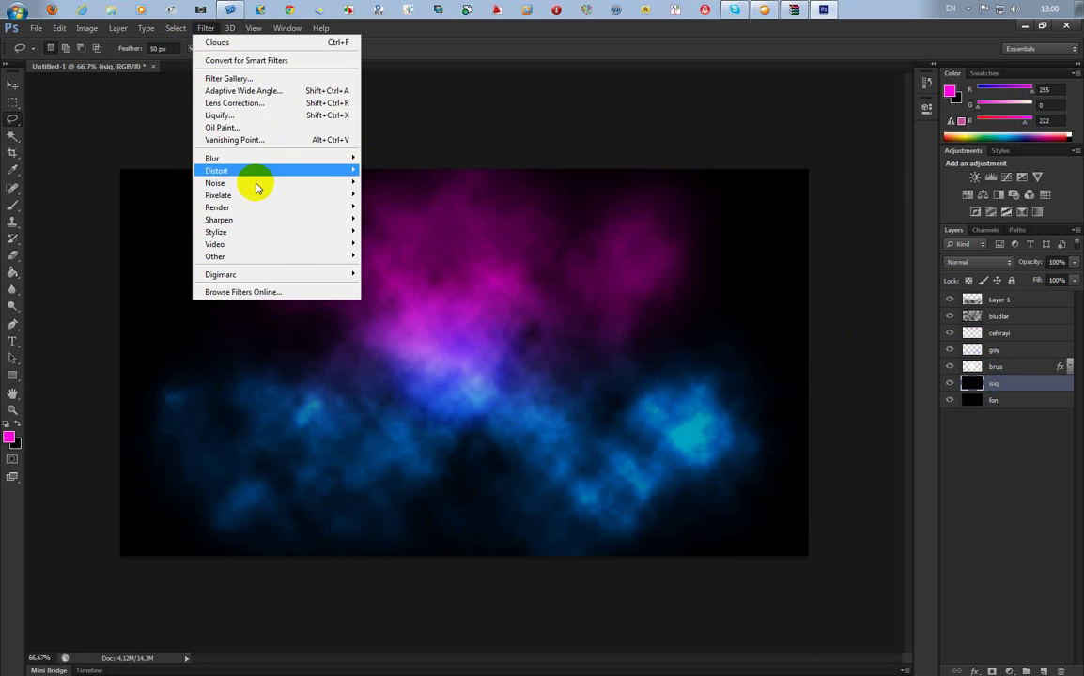
mouse_move(258, 207)
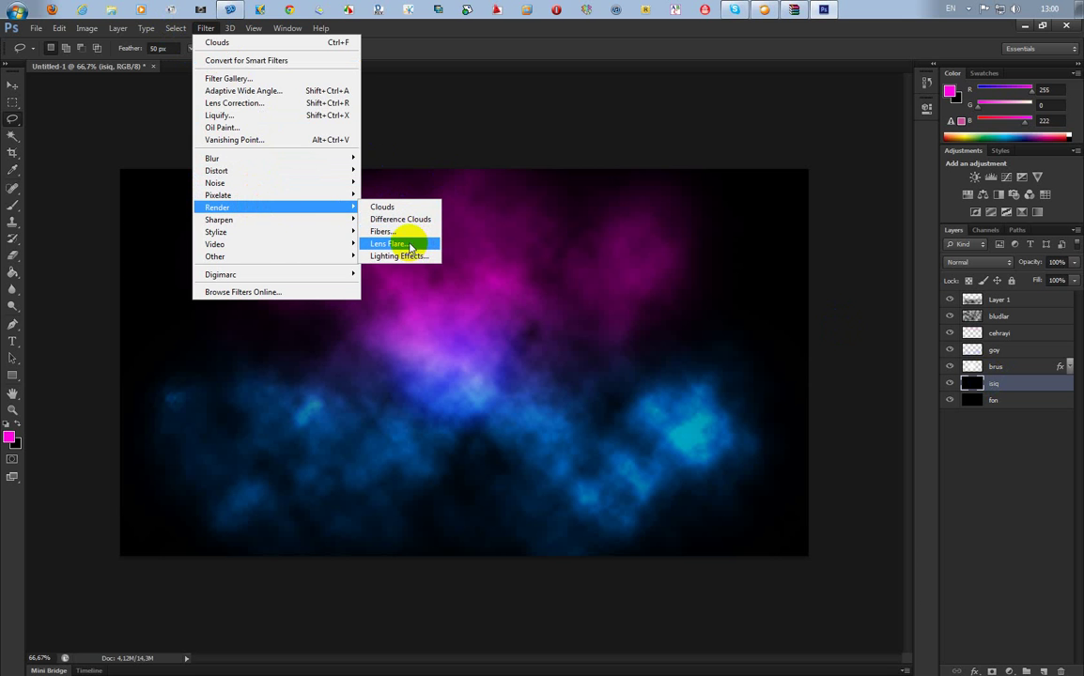
click(409, 244)
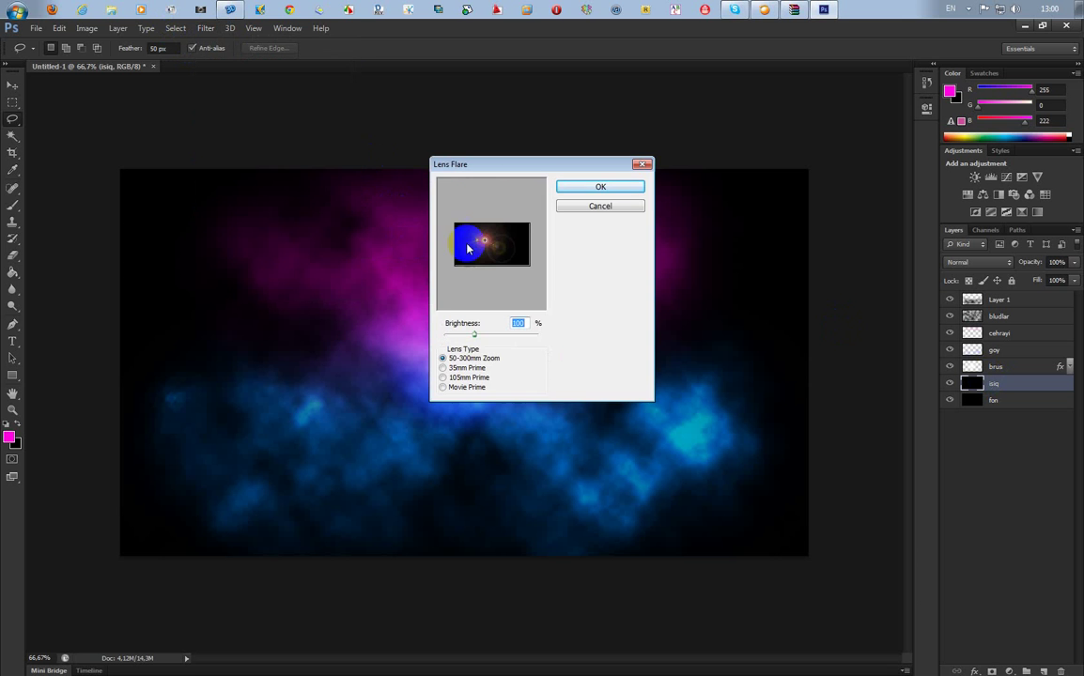
drag(529, 166, 609, 202)
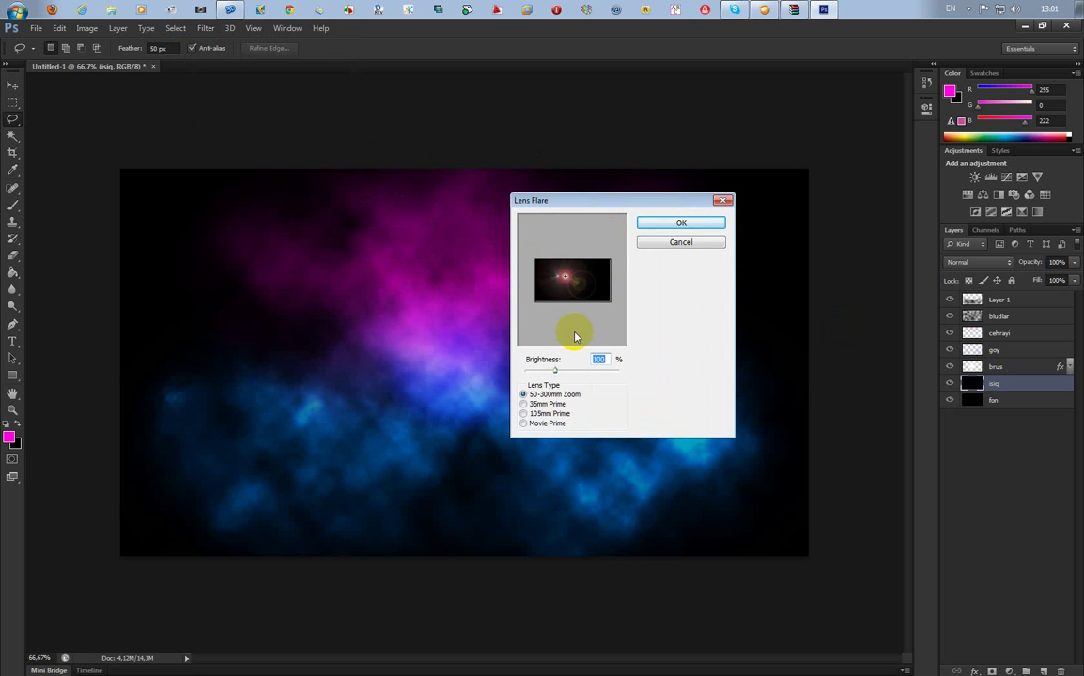
drag(569, 286, 544, 272)
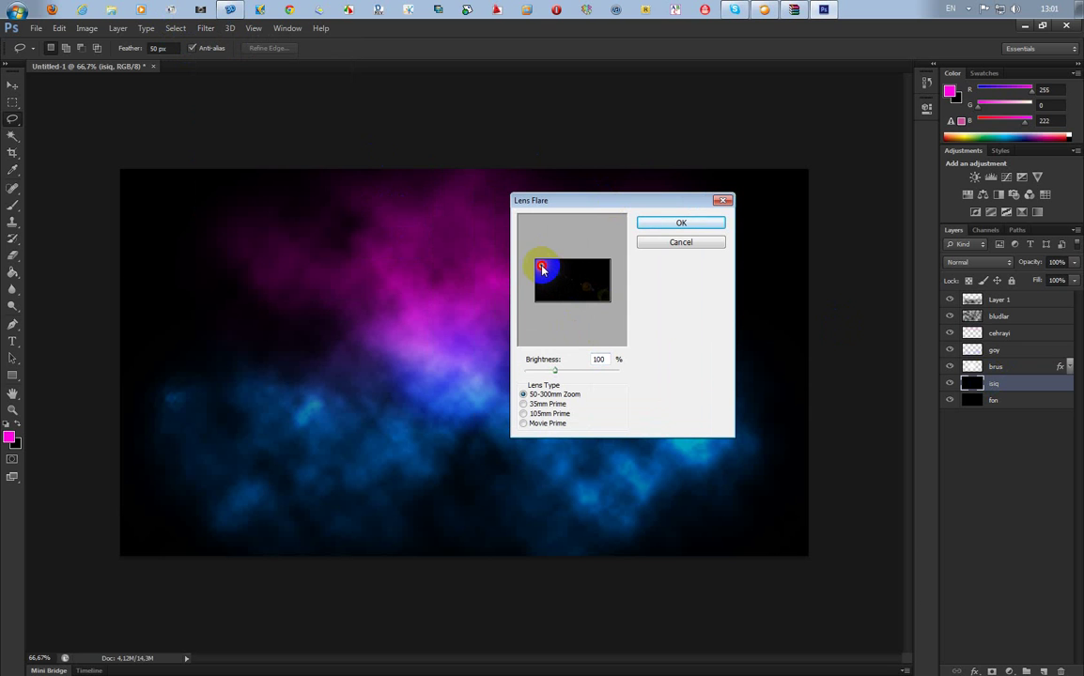
click(680, 227)
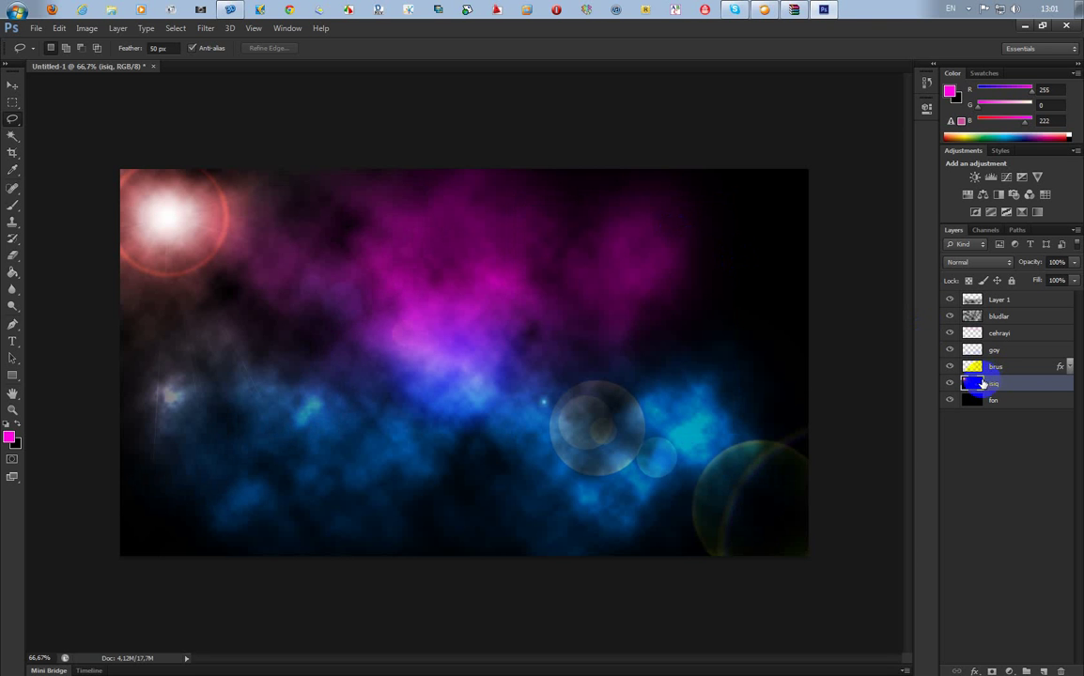
click(1040, 388)
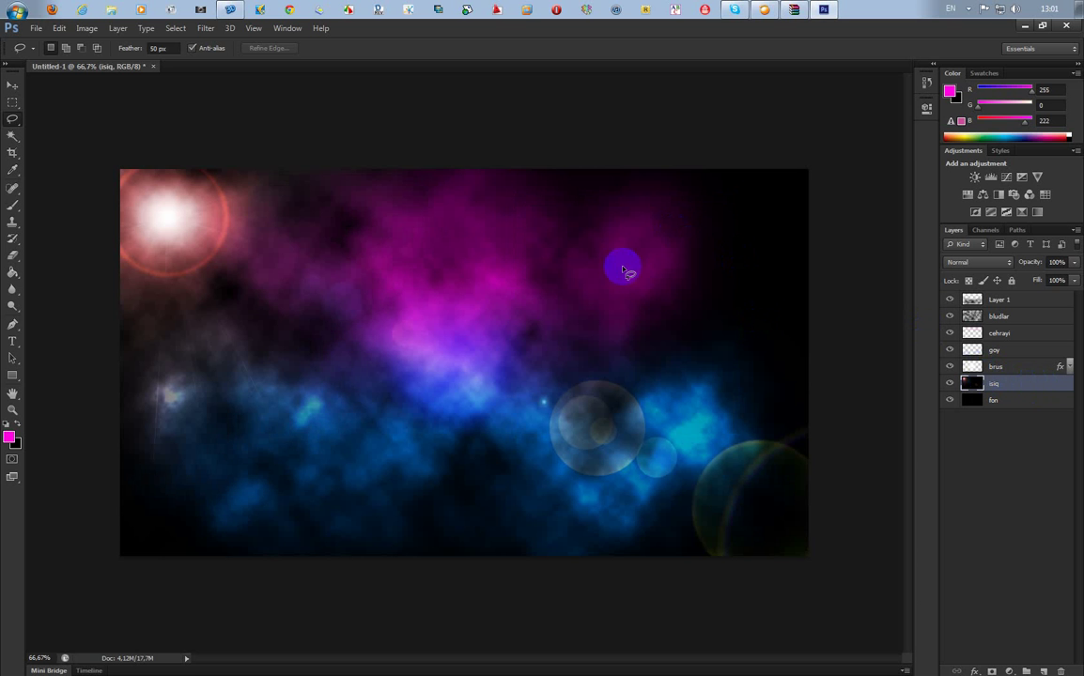
Step: Colorize the "isiq" layer's lens flare magenta using Hue/Saturation with hue 308 and saturation 70
click(86, 28)
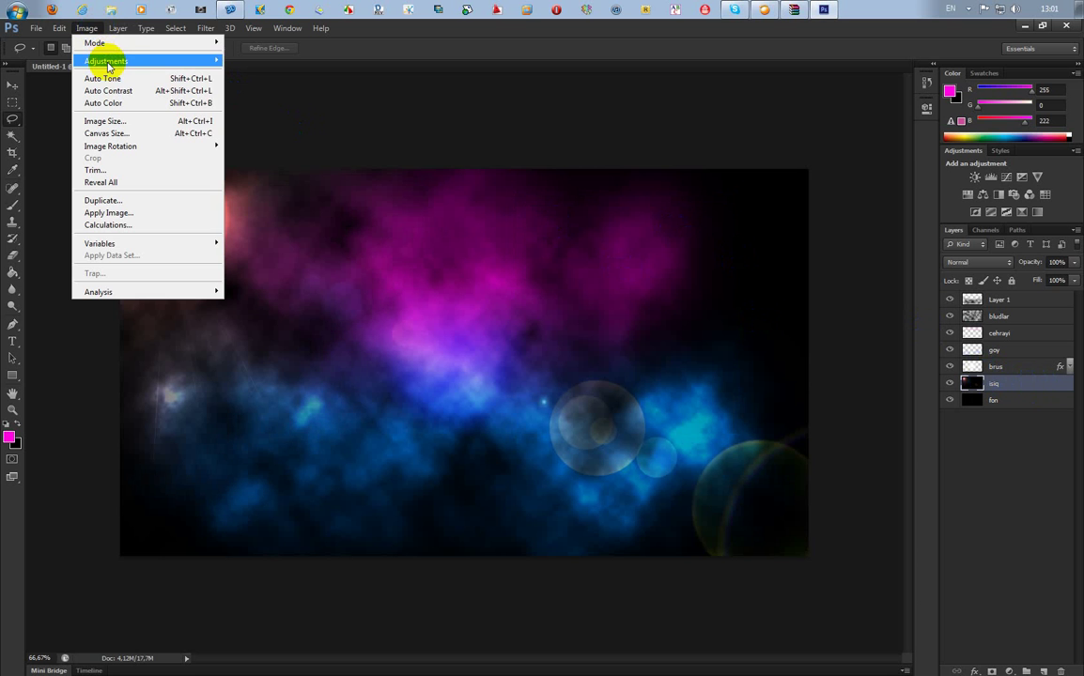
mouse_move(106, 61)
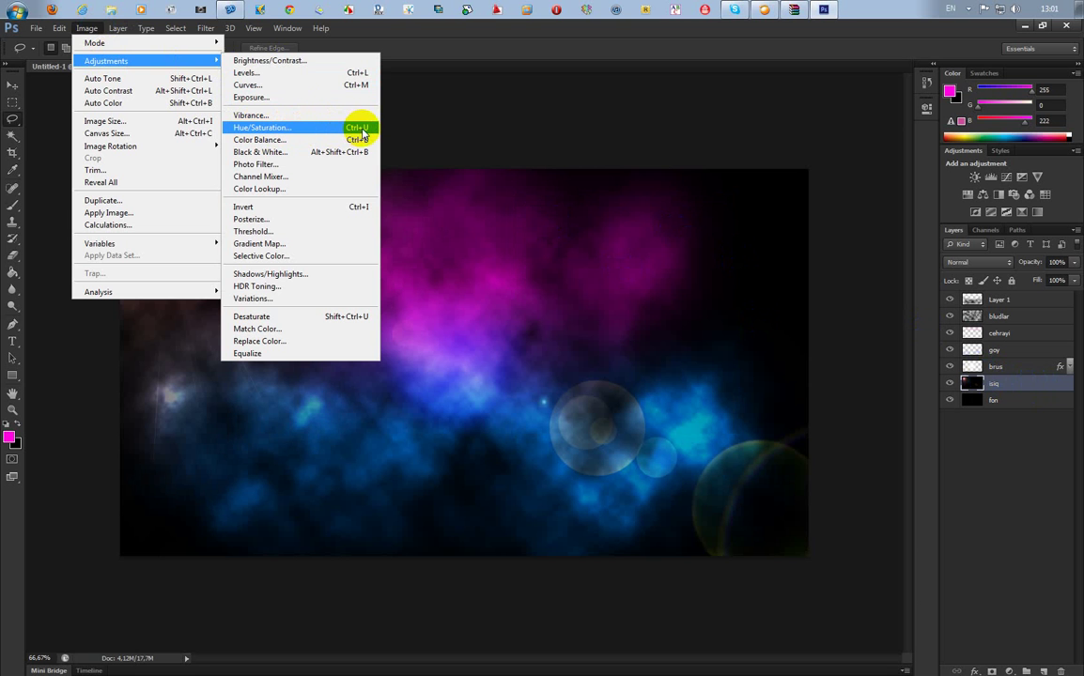
click(305, 128)
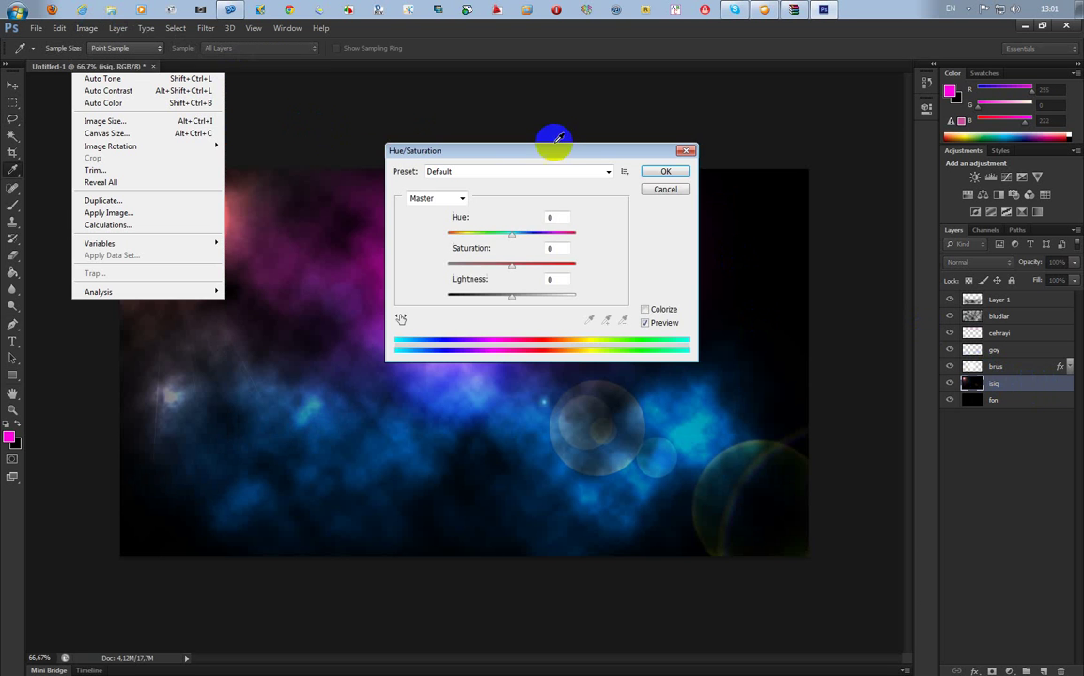
drag(670, 147, 824, 142)
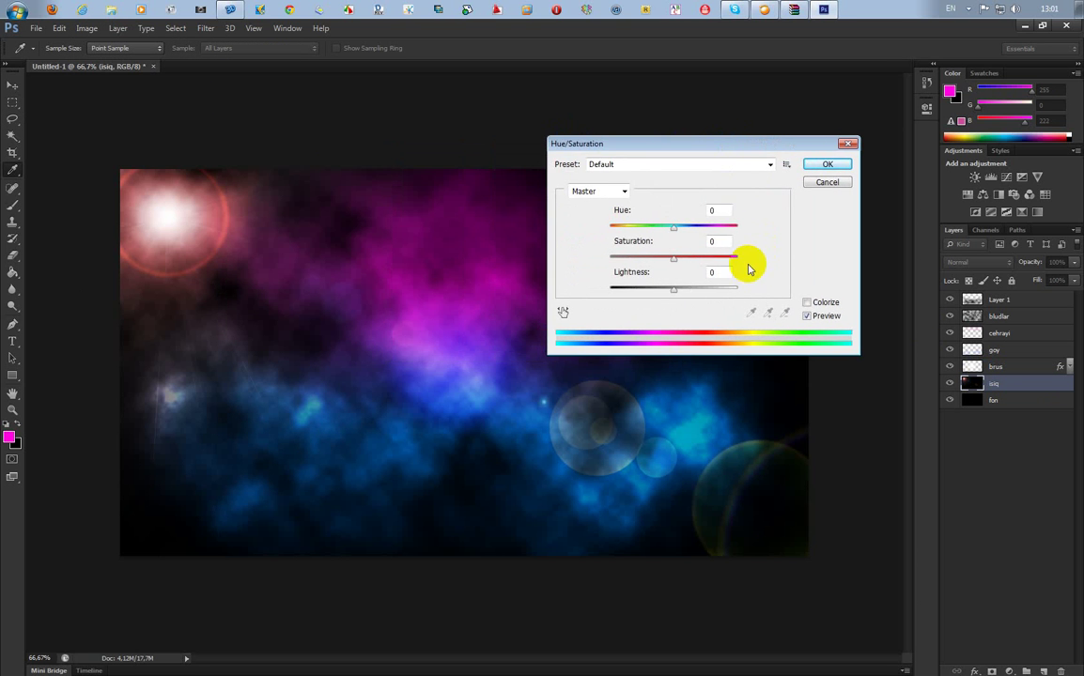
click(806, 304)
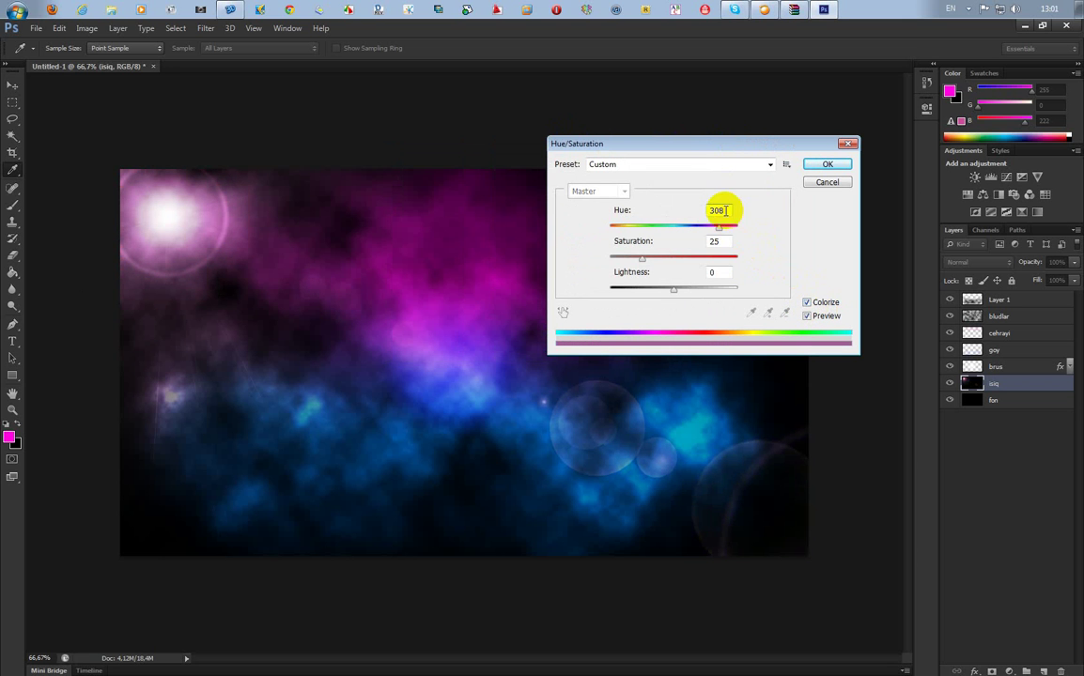
double_click(725, 241)
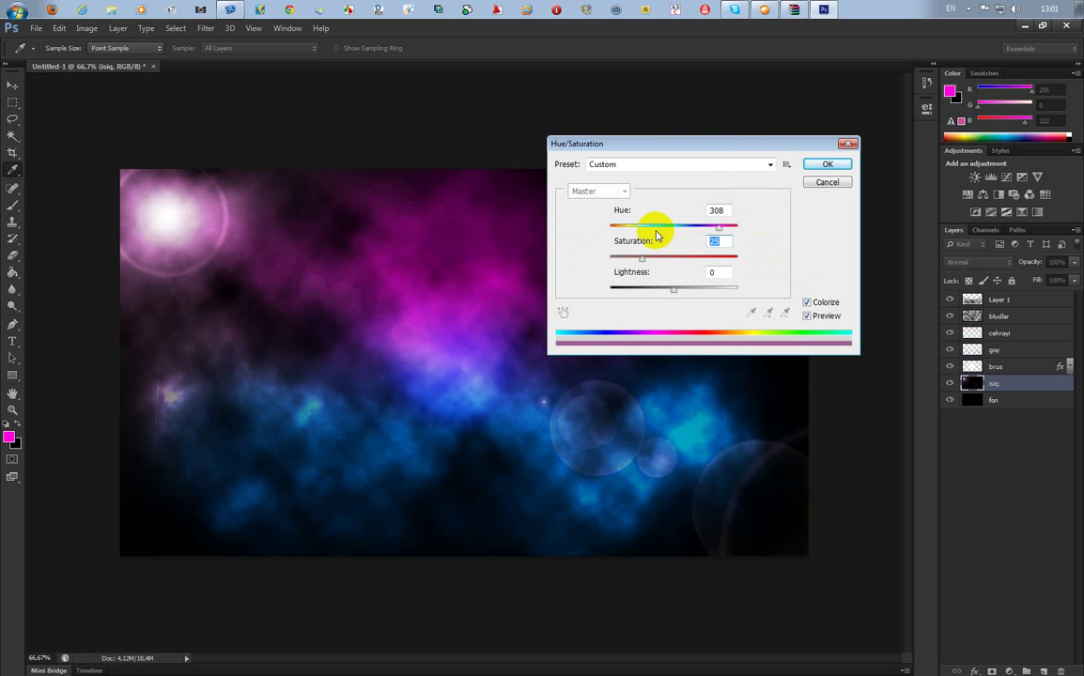
text(70)
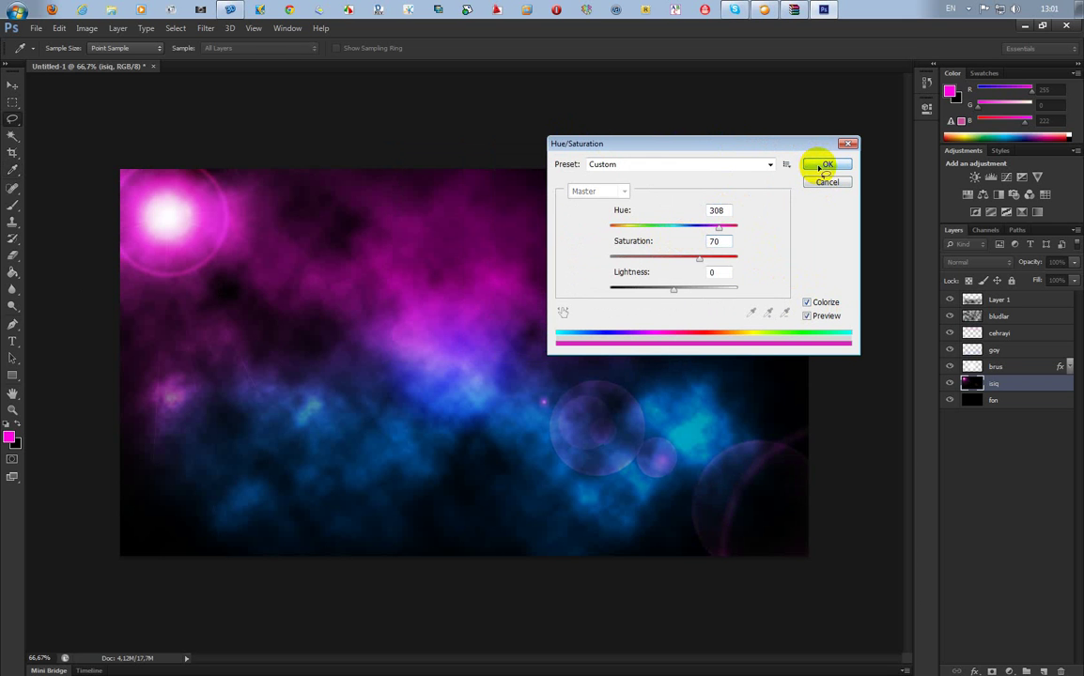
click(820, 169)
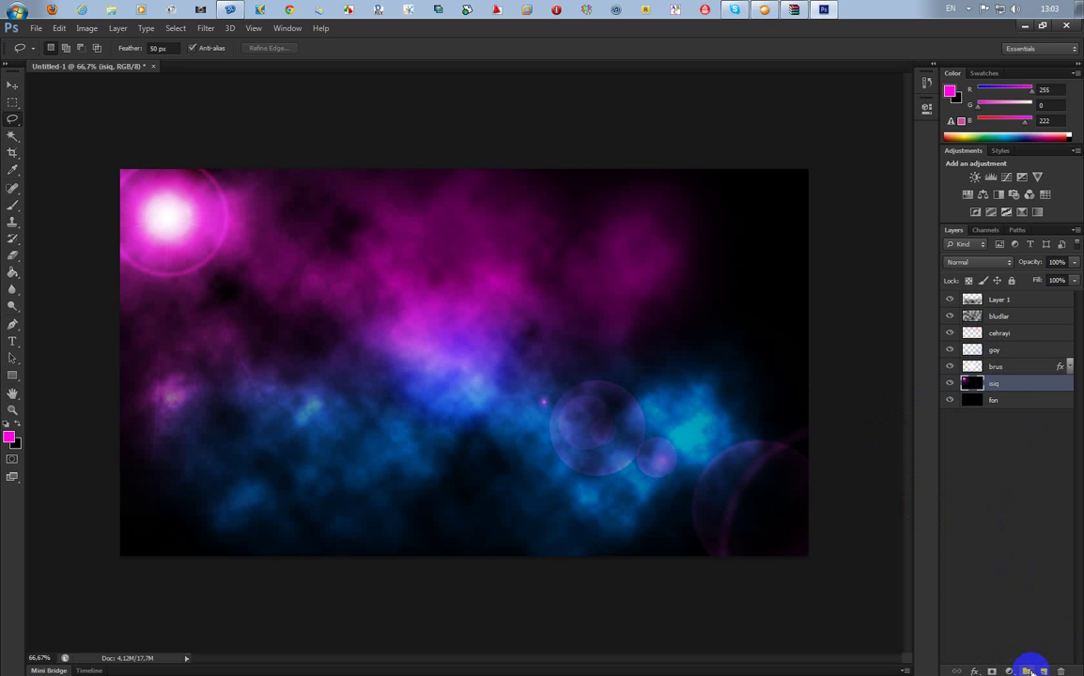
Step: Create a new layer group directly above the "cehrayi" layer
click(997, 349)
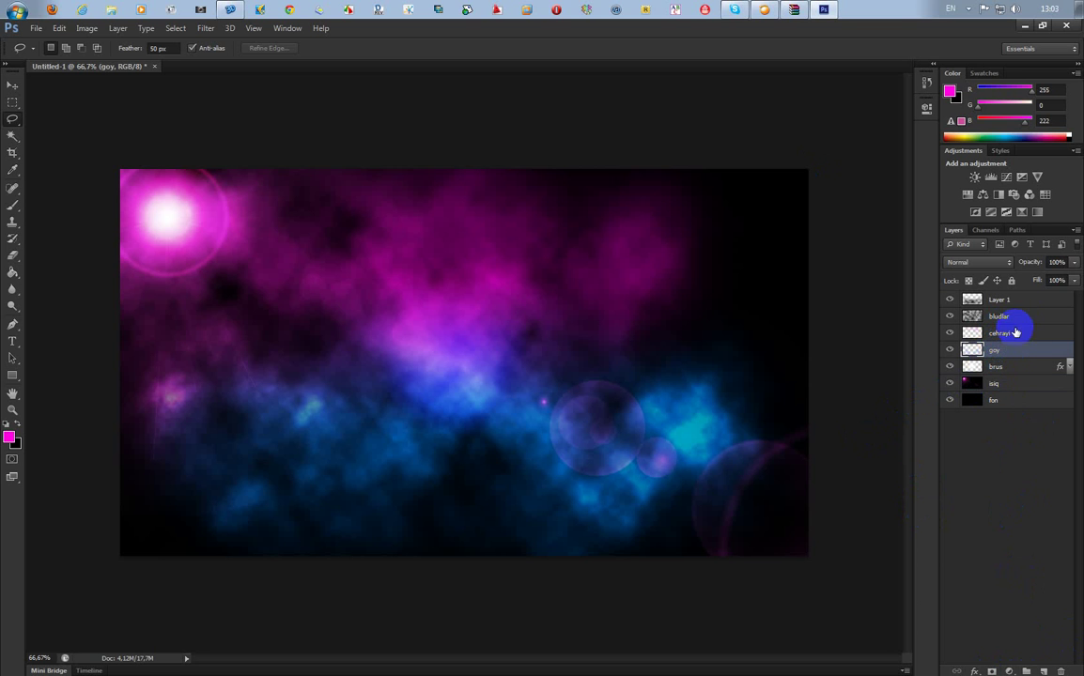
click(1022, 332)
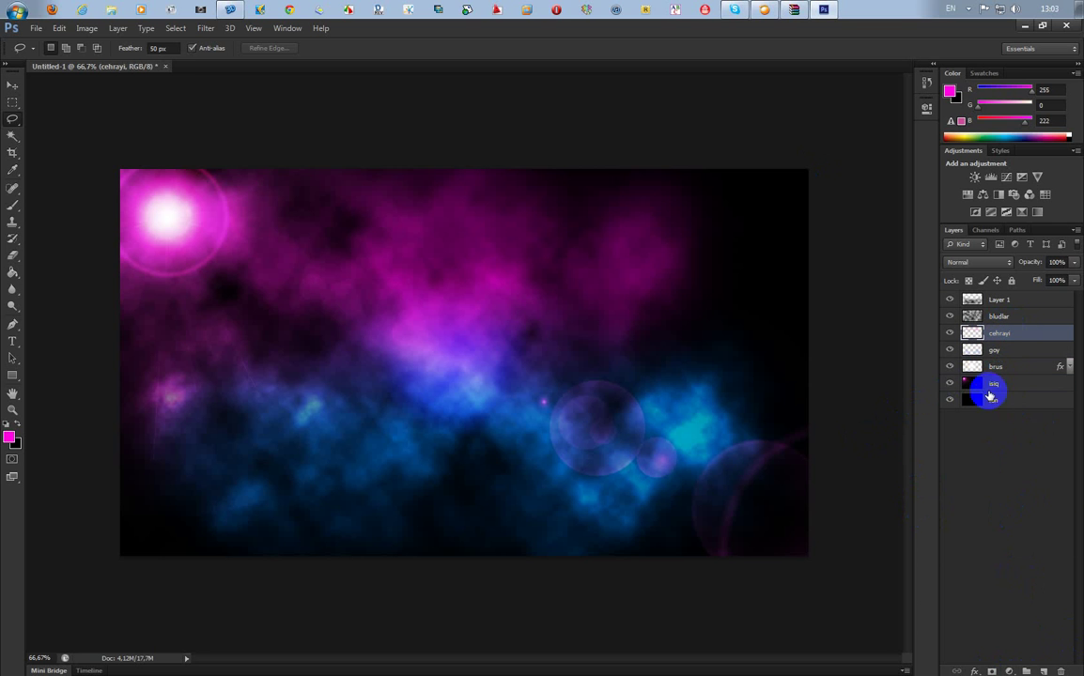
click(1027, 670)
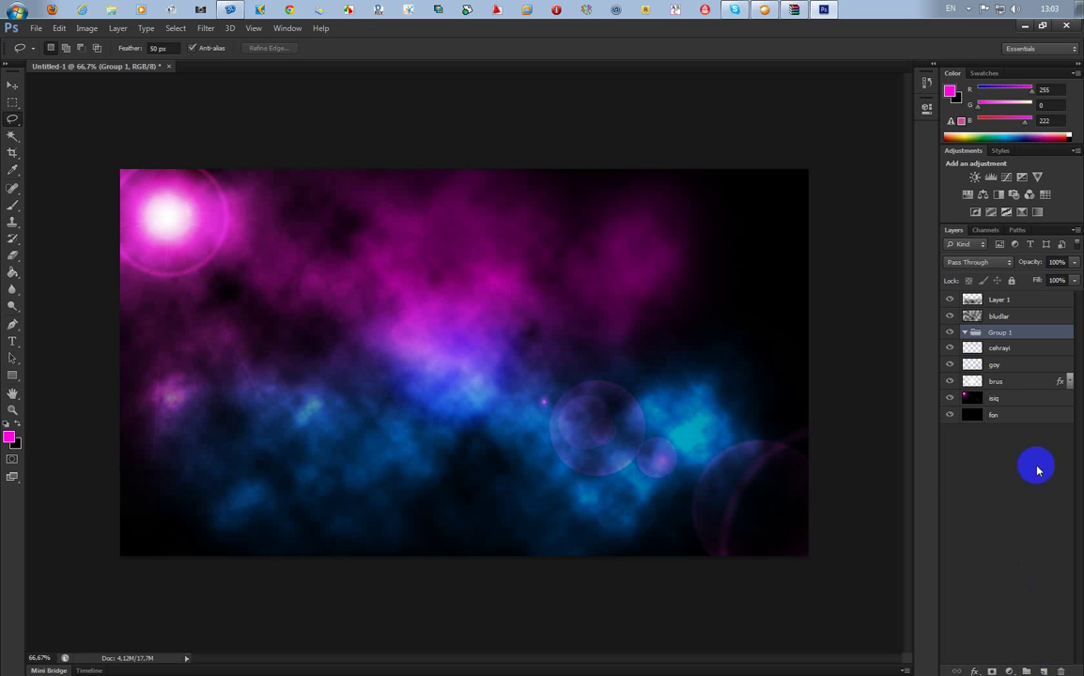
click(966, 334)
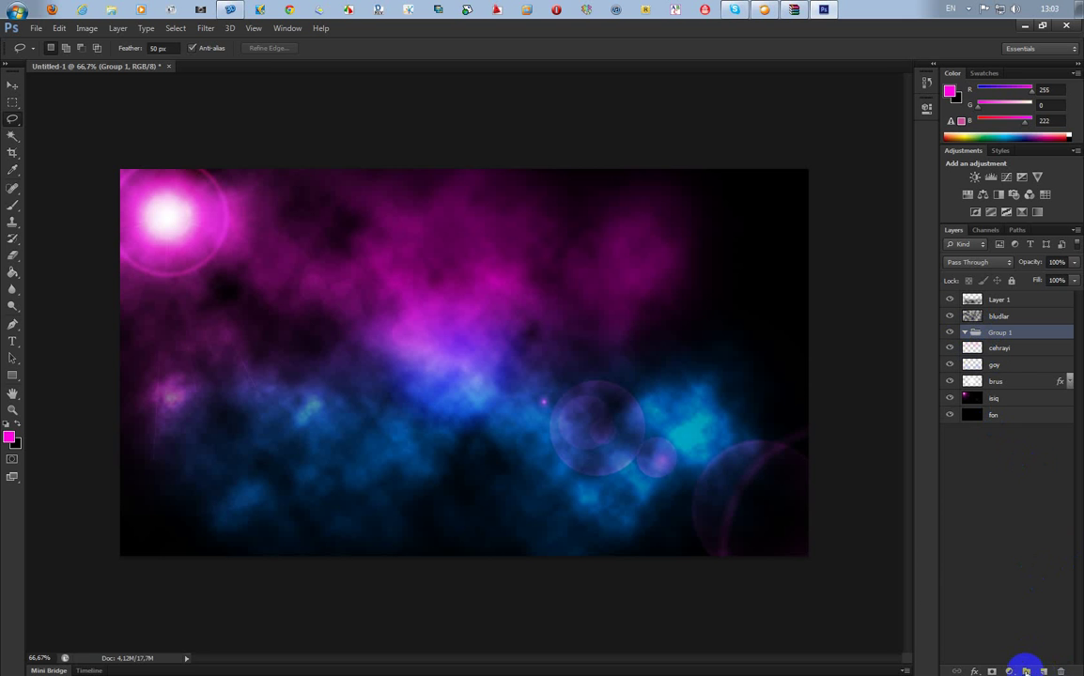
Step: Add a new layer inside the group and name it "daireler"
click(1045, 671)
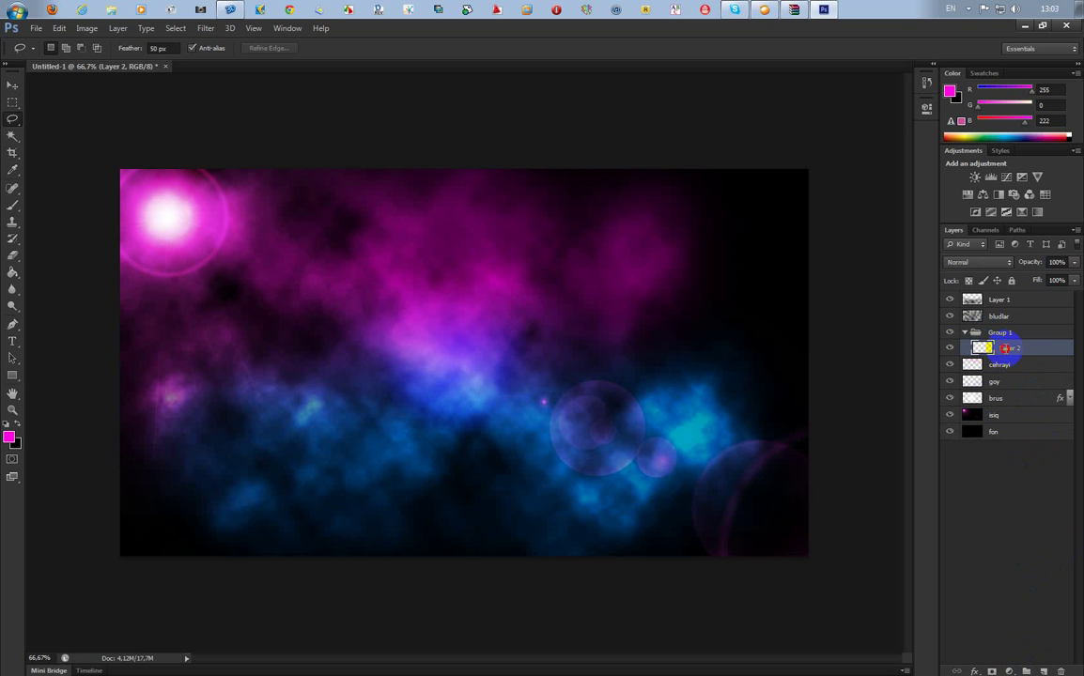
double_click(1005, 349)
key(Return)
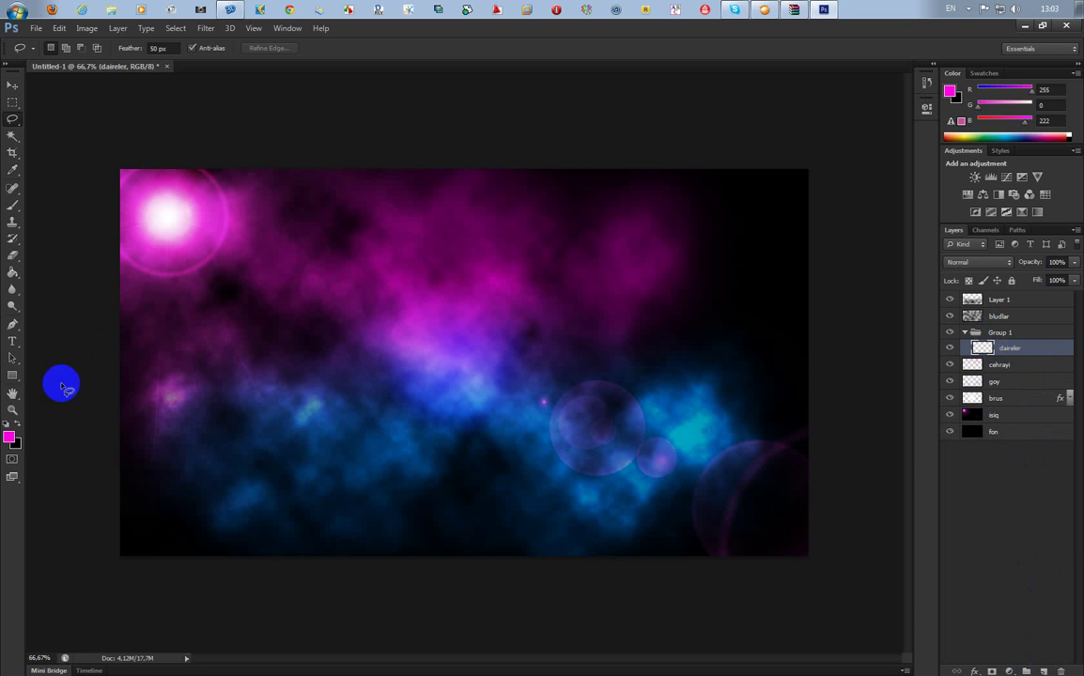
Step: Set the foreground colour to white (ffffff), activate the Brush tool and browse its presets
click(15, 443)
drag(673, 271, 648, 214)
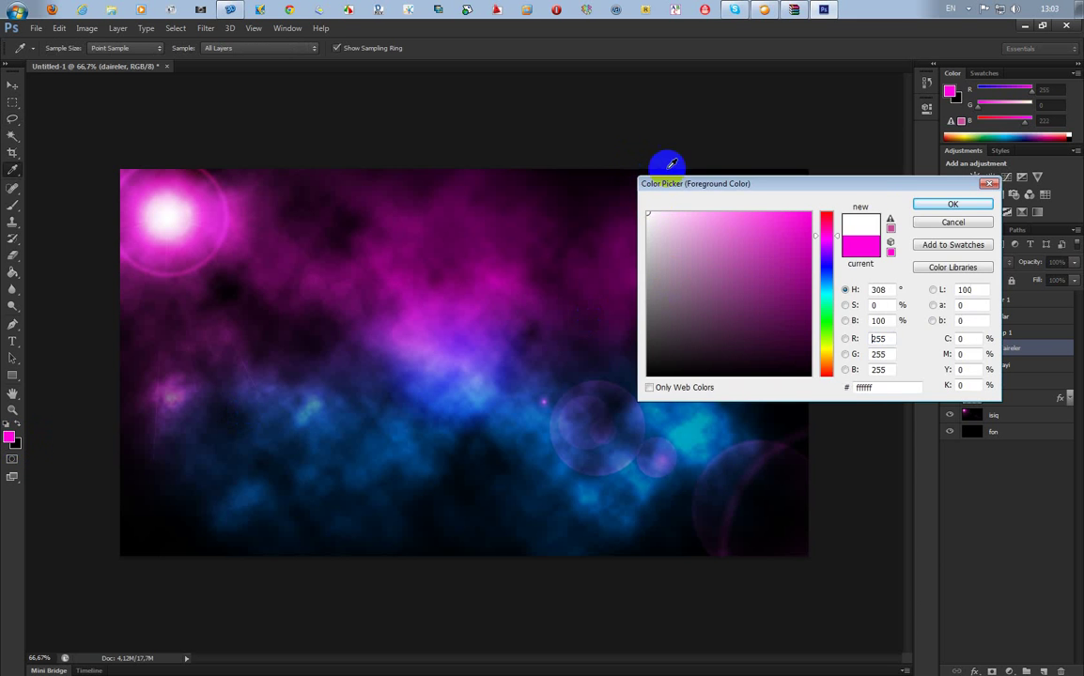
click(933, 205)
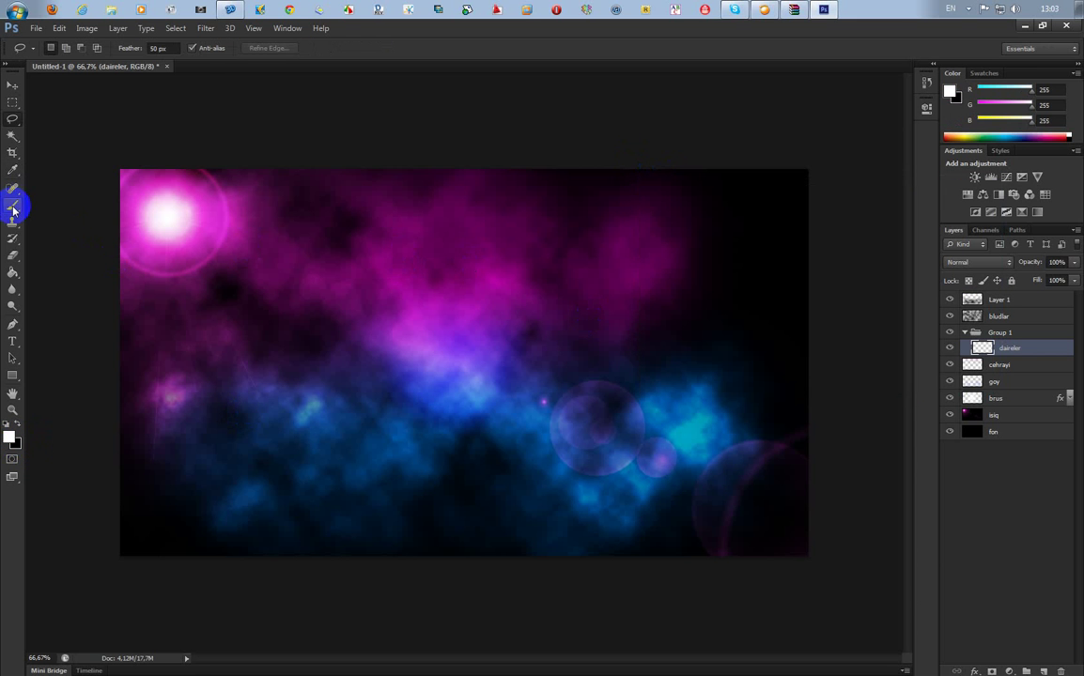
click(12, 204)
right_click(465, 316)
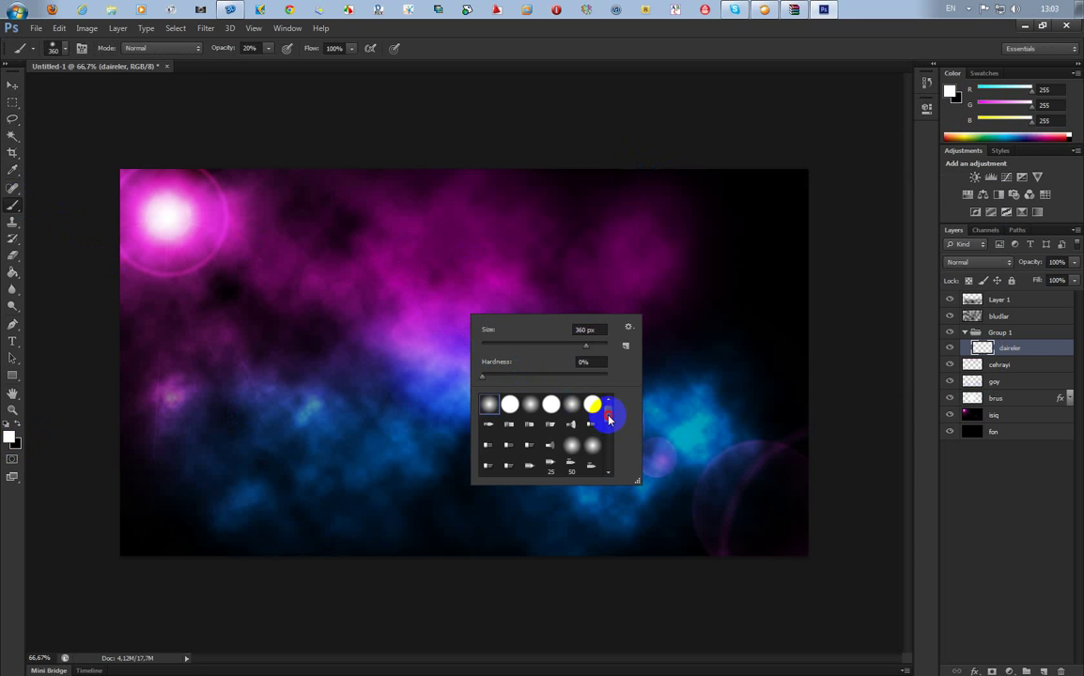
mouse_move(608, 411)
mouse_down()
mouse_move(609, 469)
mouse_move(624, 322)
mouse_move(608, 324)
mouse_up()
Step: Switch to the Fantasia.rar archive in WinRAR and extract the Pinceles.abr brush file to the desktop
click(1076, 12)
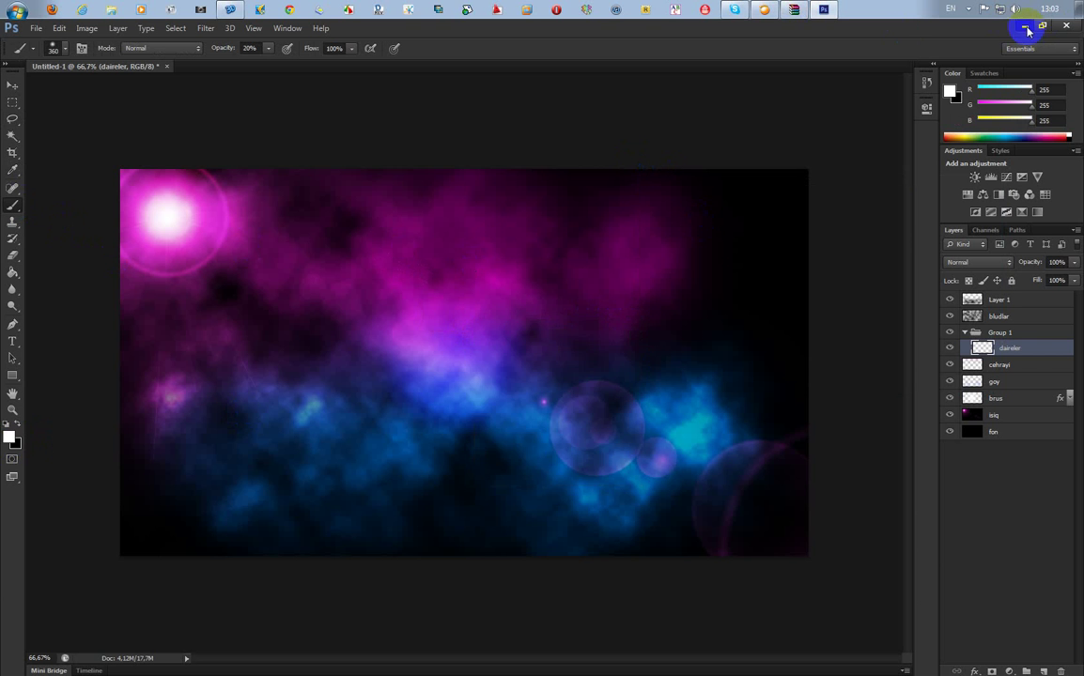
click(792, 15)
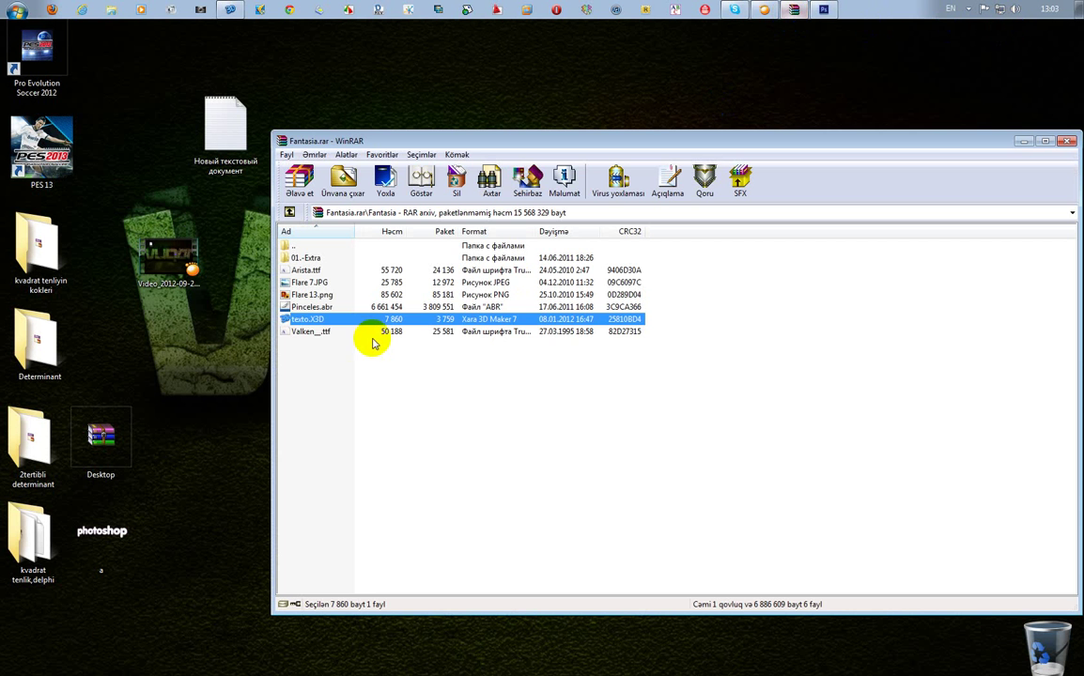
click(310, 308)
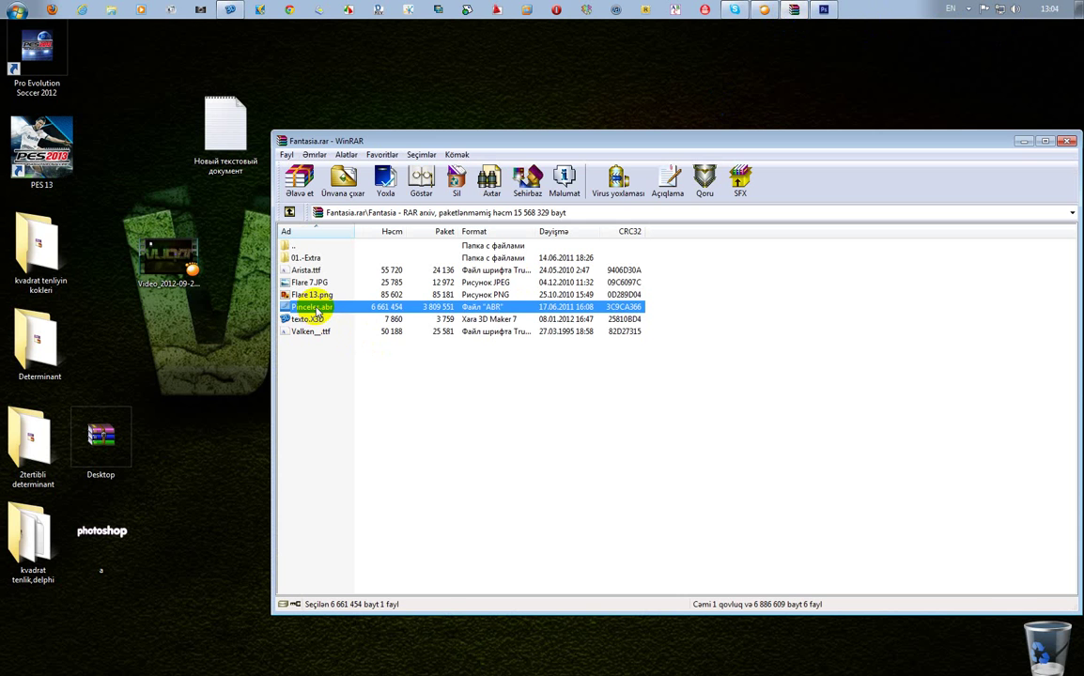
drag(314, 309, 181, 347)
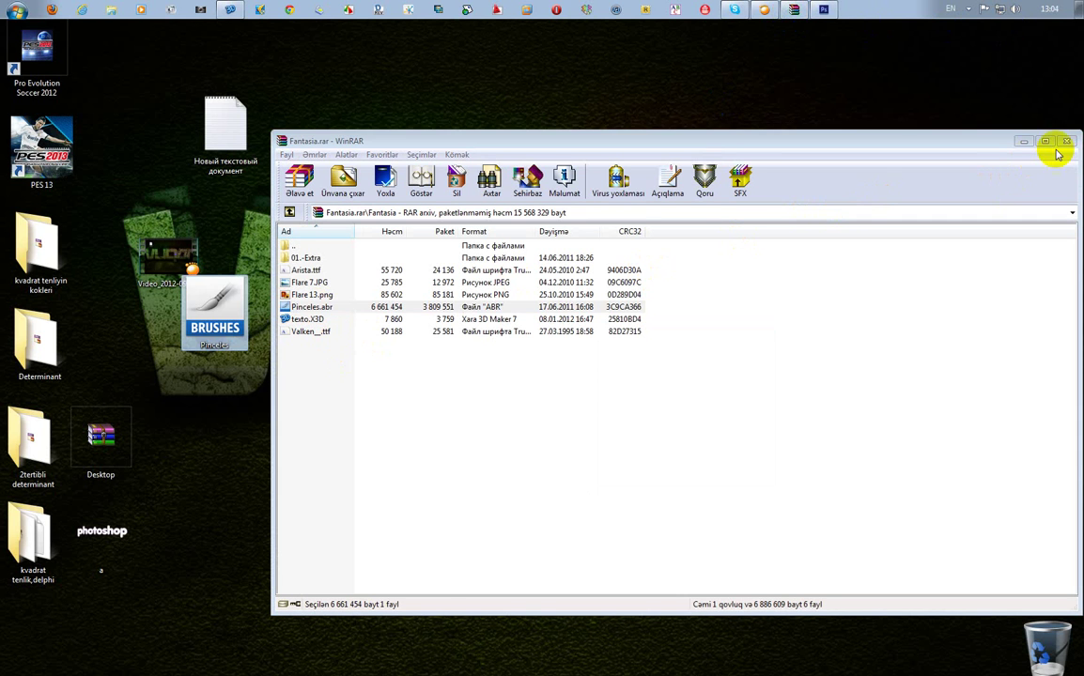
click(1024, 141)
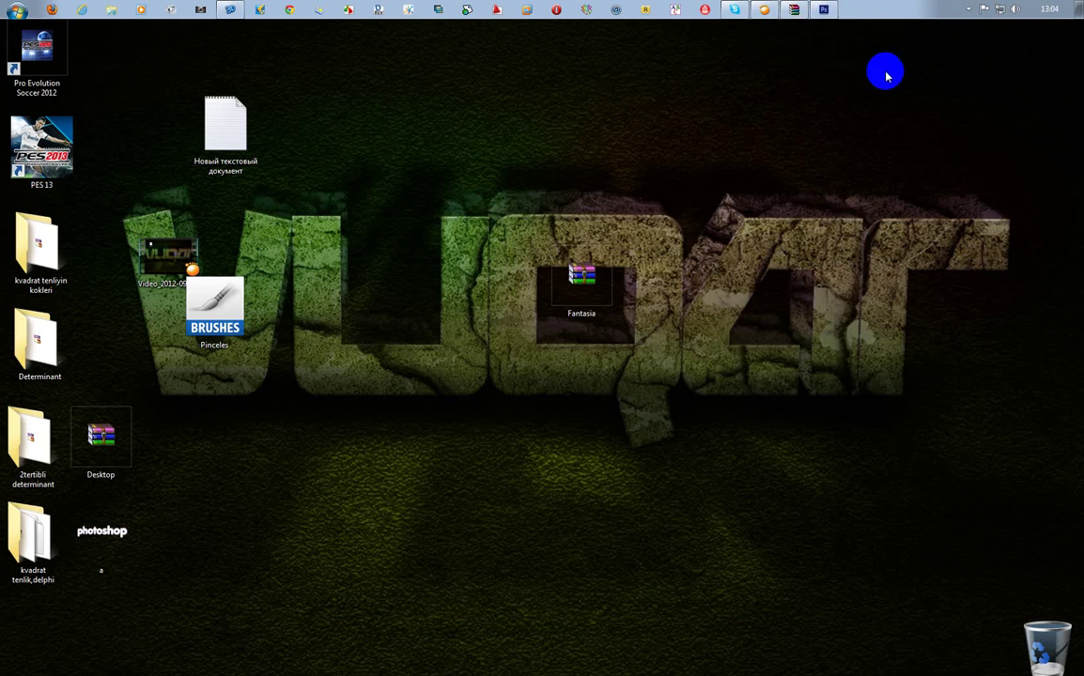
Step: Return to Photoshop and load the Pinceles brush file from the desktop into the brush presets, keeping the "daireler" layer active
click(825, 9)
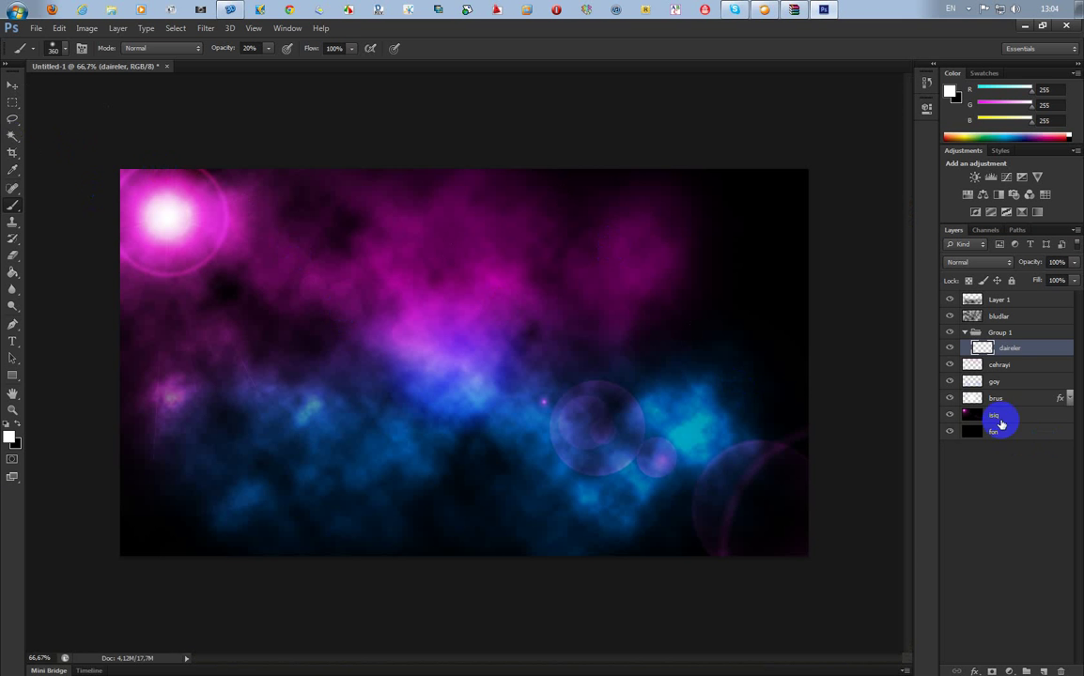
click(987, 349)
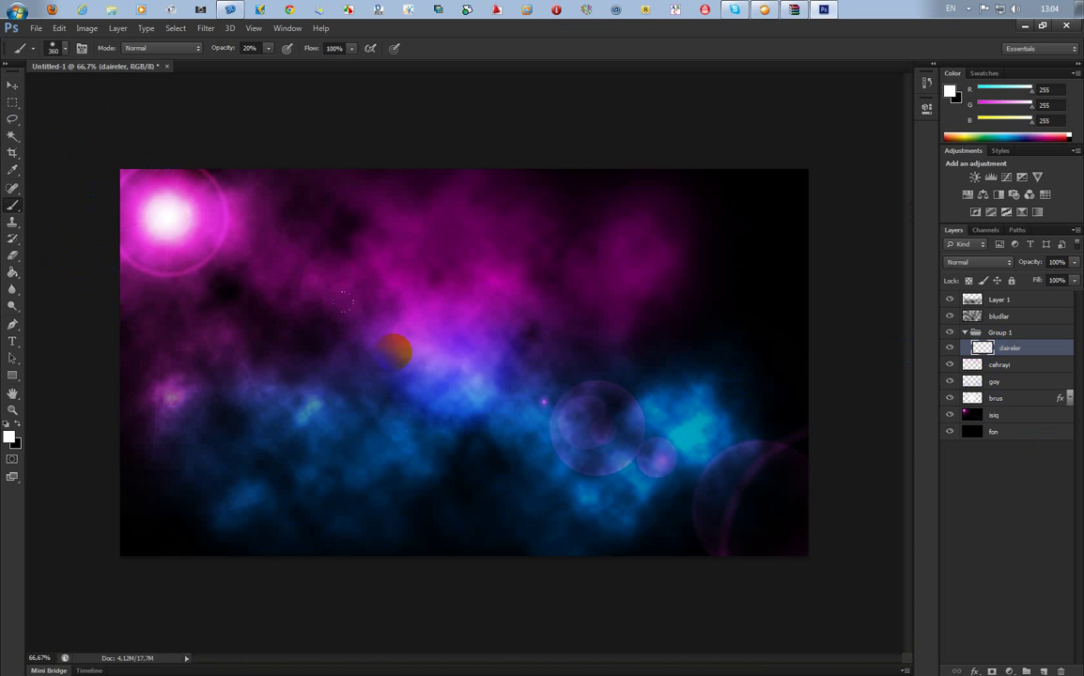
right_click(396, 349)
click(556, 364)
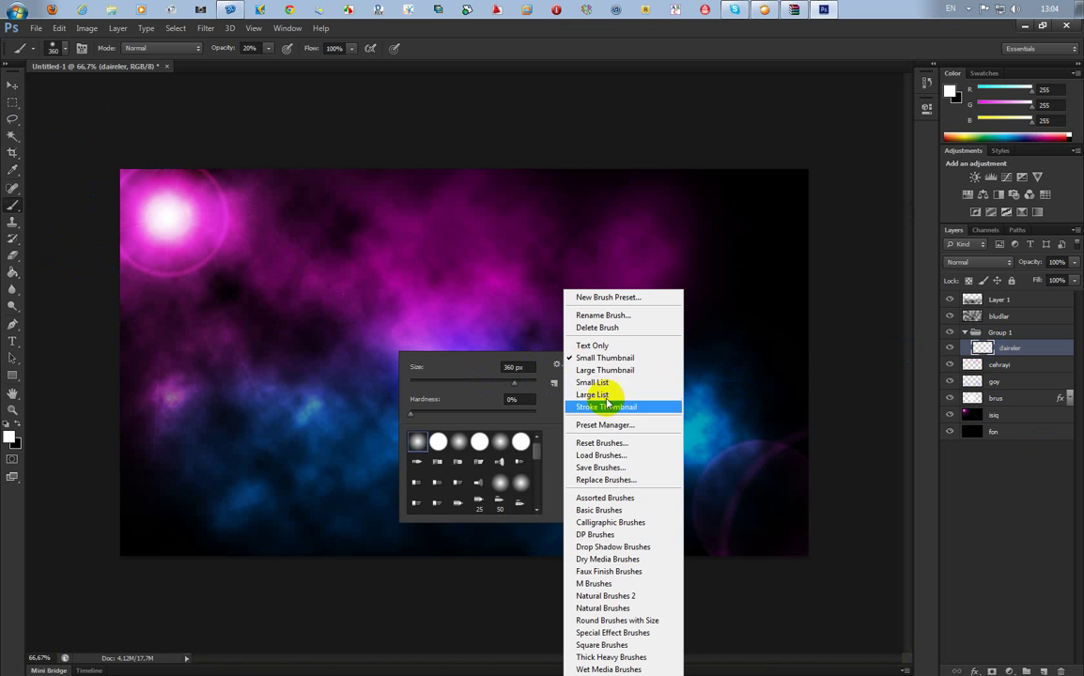
click(556, 364)
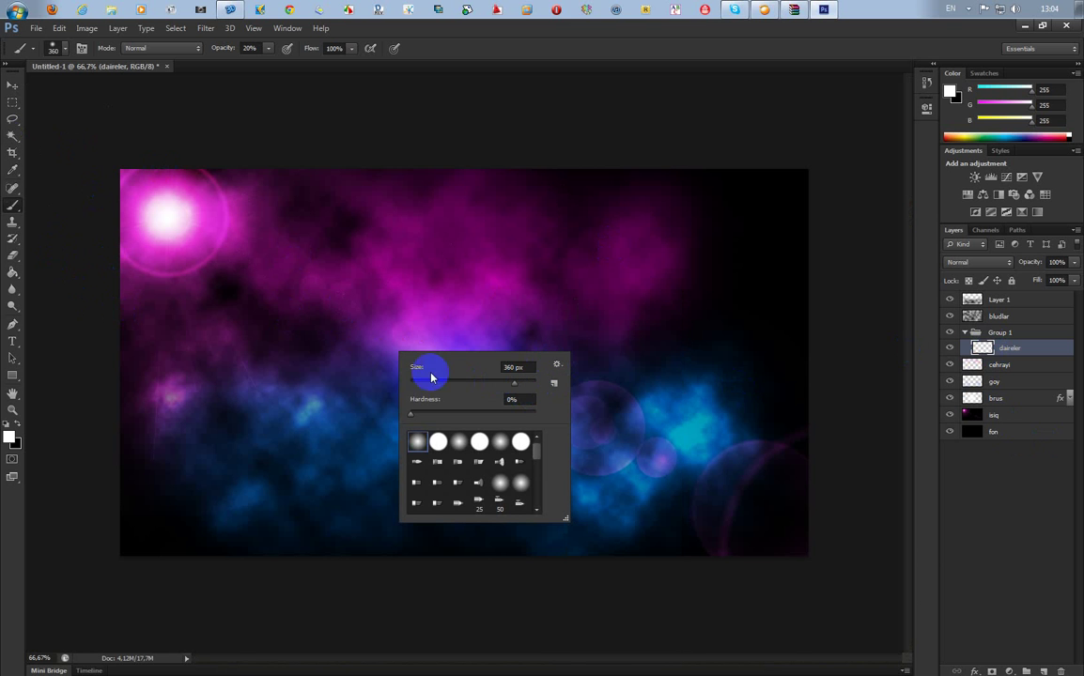
click(559, 365)
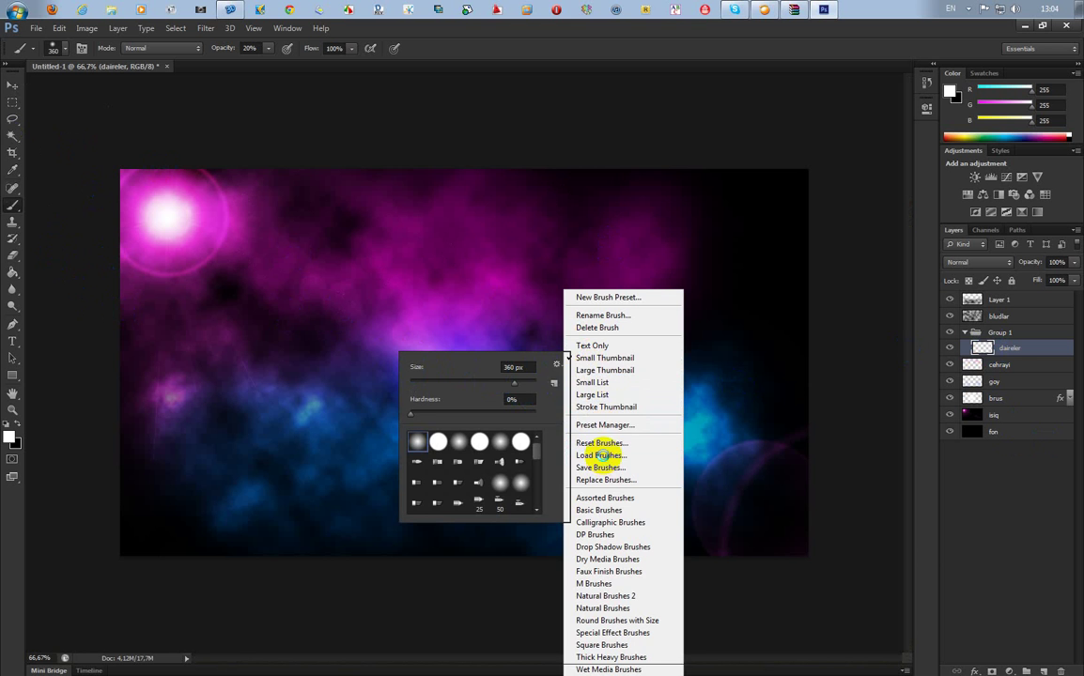
click(599, 455)
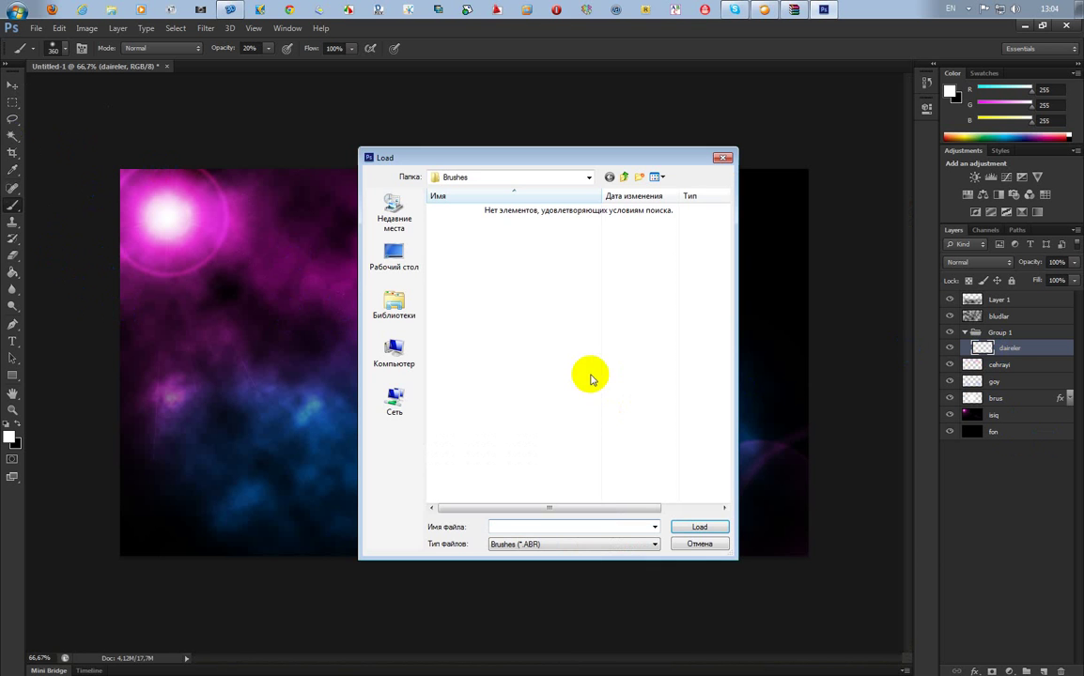
click(394, 255)
click(601, 289)
click(700, 527)
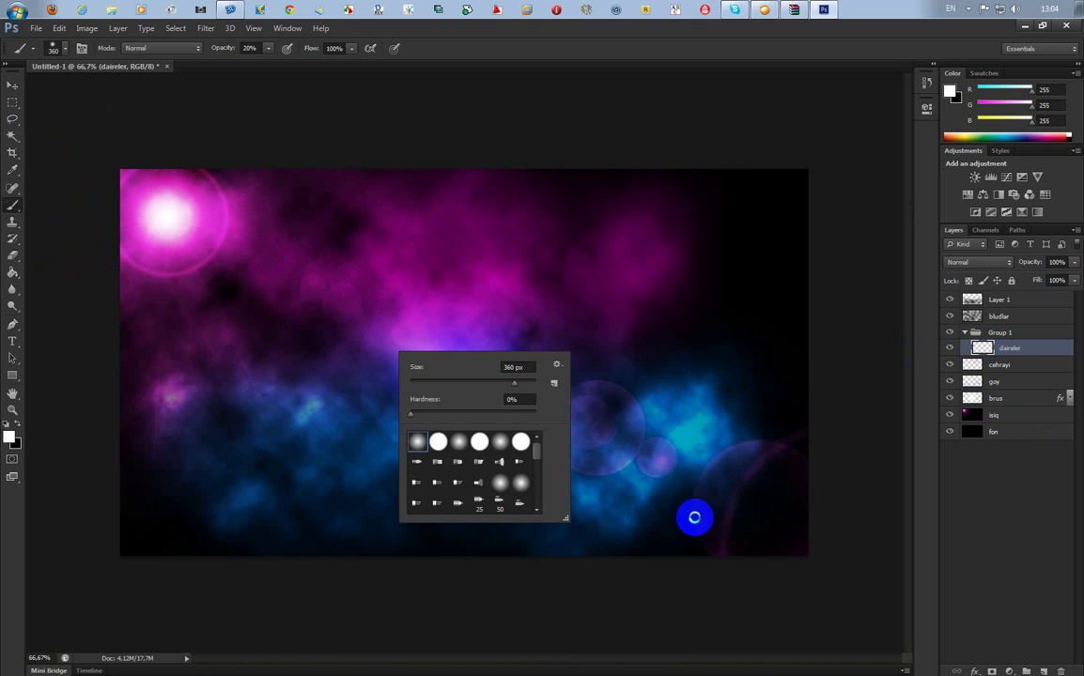
Step: Choose the 476 px grey circle brush tip and display the brush presets as large thumbnails
mouse_move(538, 453)
mouse_down()
mouse_move(541, 504)
mouse_move(541, 491)
mouse_up()
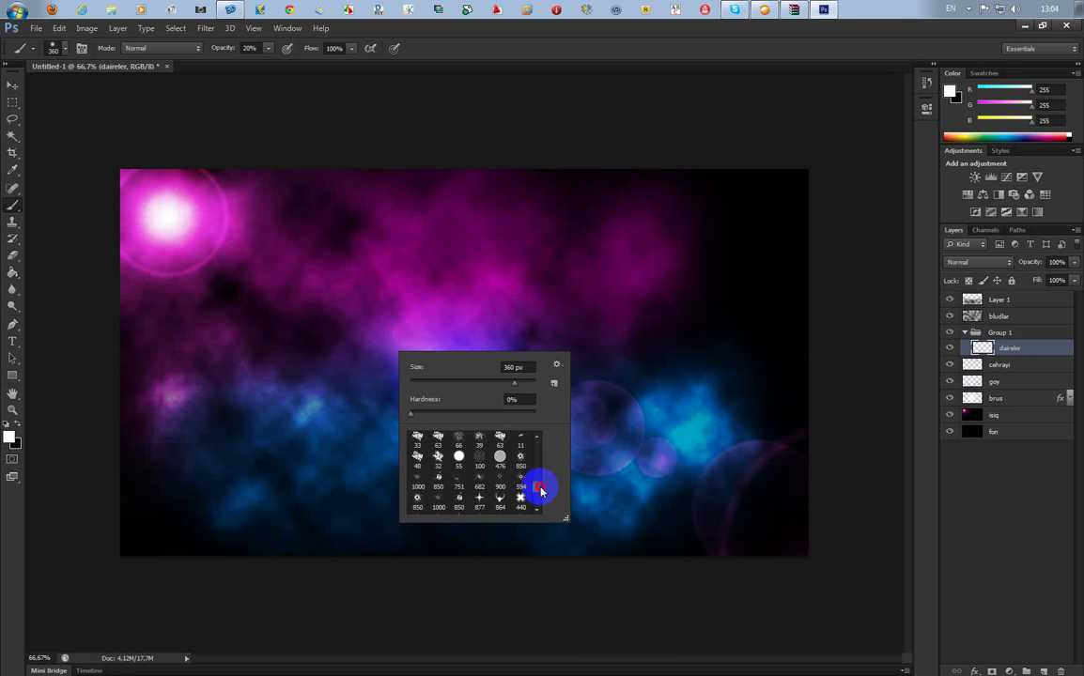
click(501, 467)
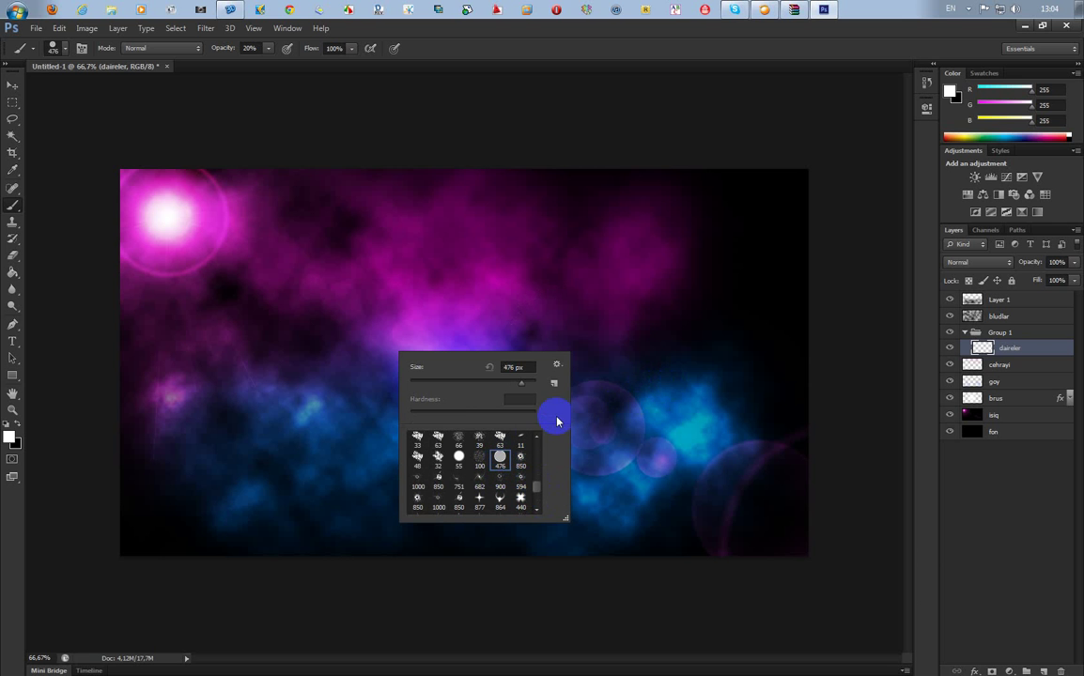
click(558, 367)
click(578, 372)
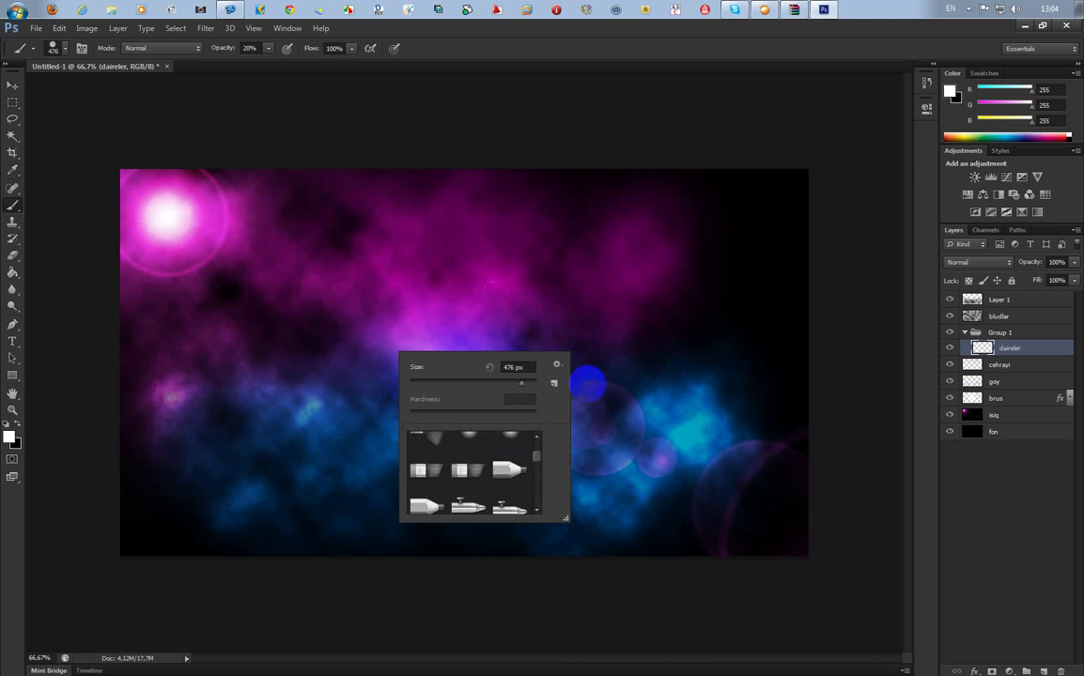
mouse_move(536, 459)
mouse_down()
mouse_move(537, 481)
mouse_move(508, 481)
mouse_up()
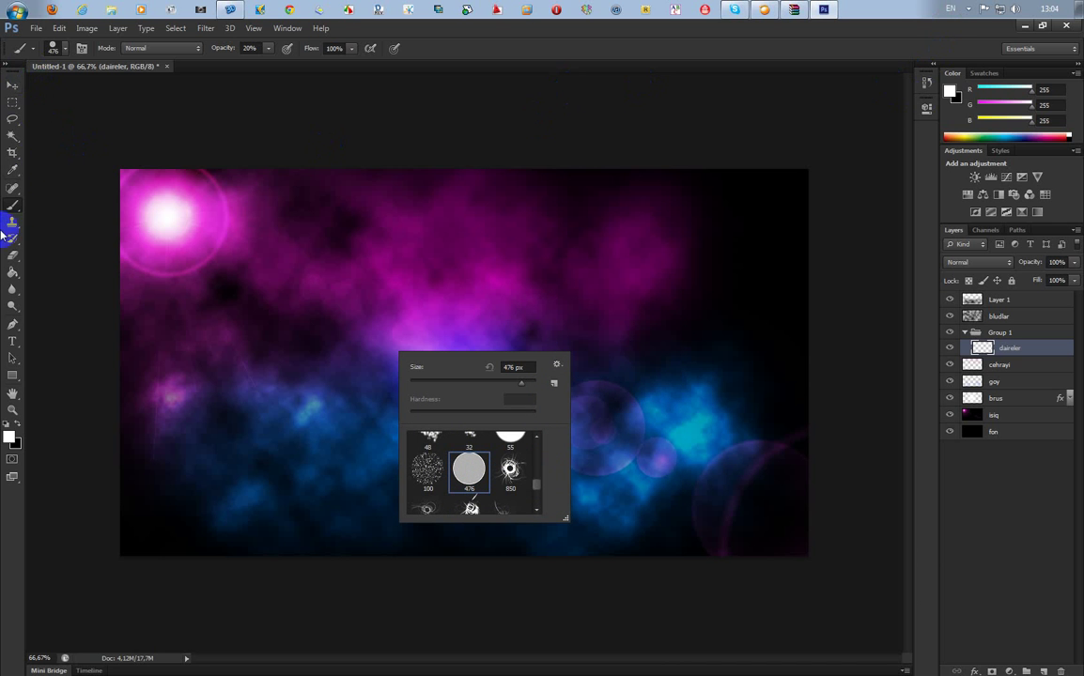
click(65, 194)
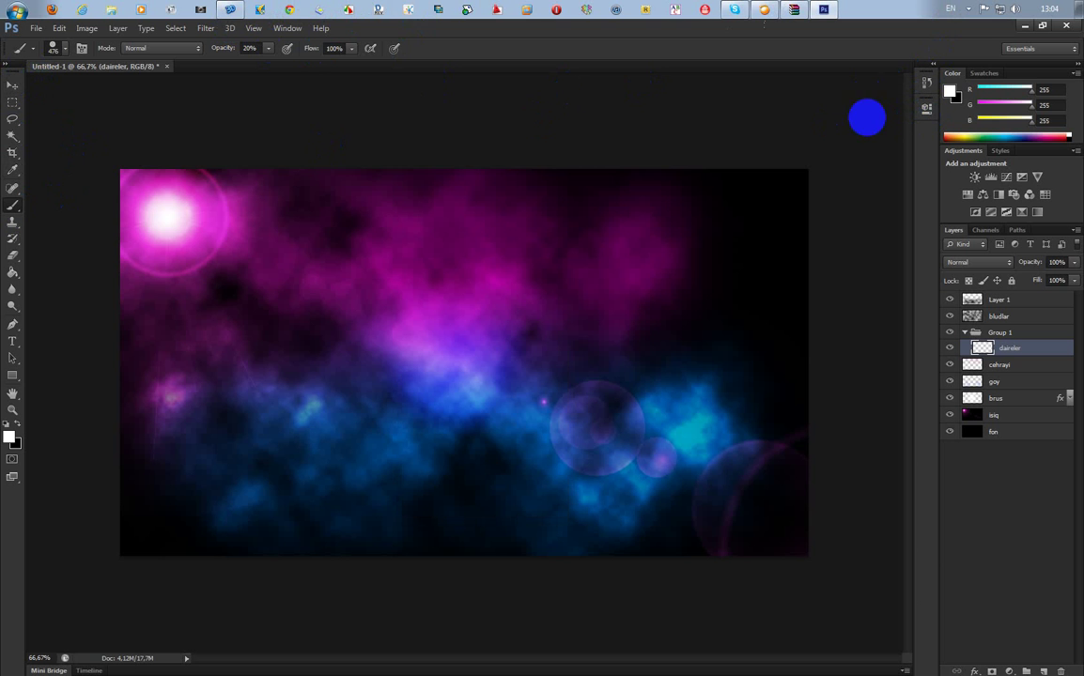
Step: Enable Scattering in the circle brush's settings with Scatter at 595%, leaving Texture off
click(289, 30)
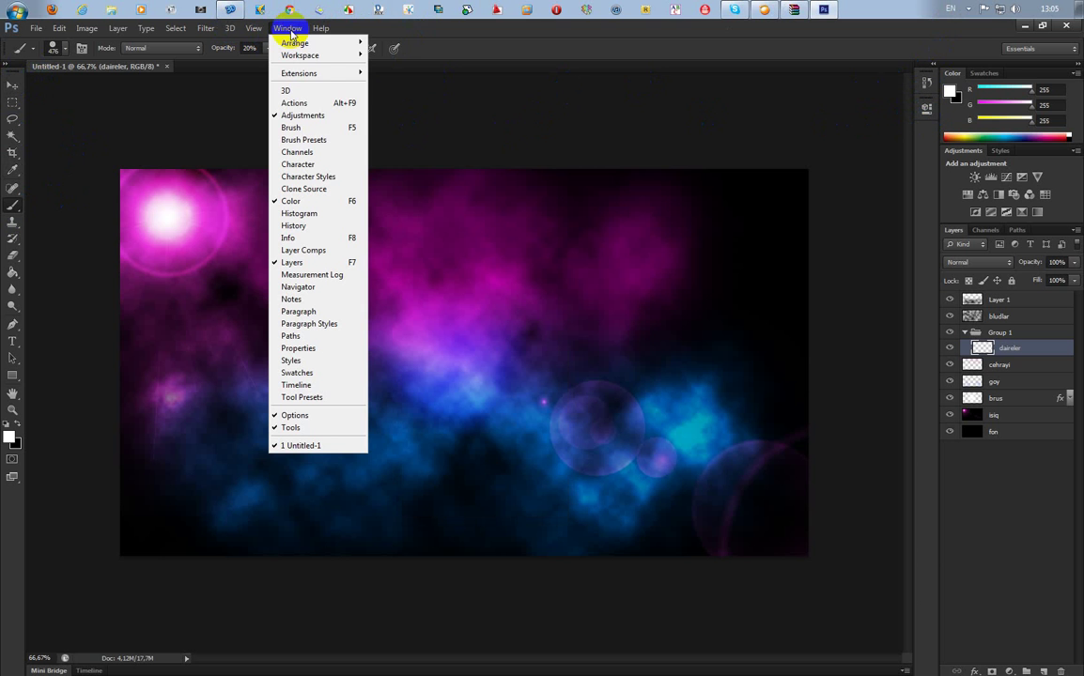
click(335, 129)
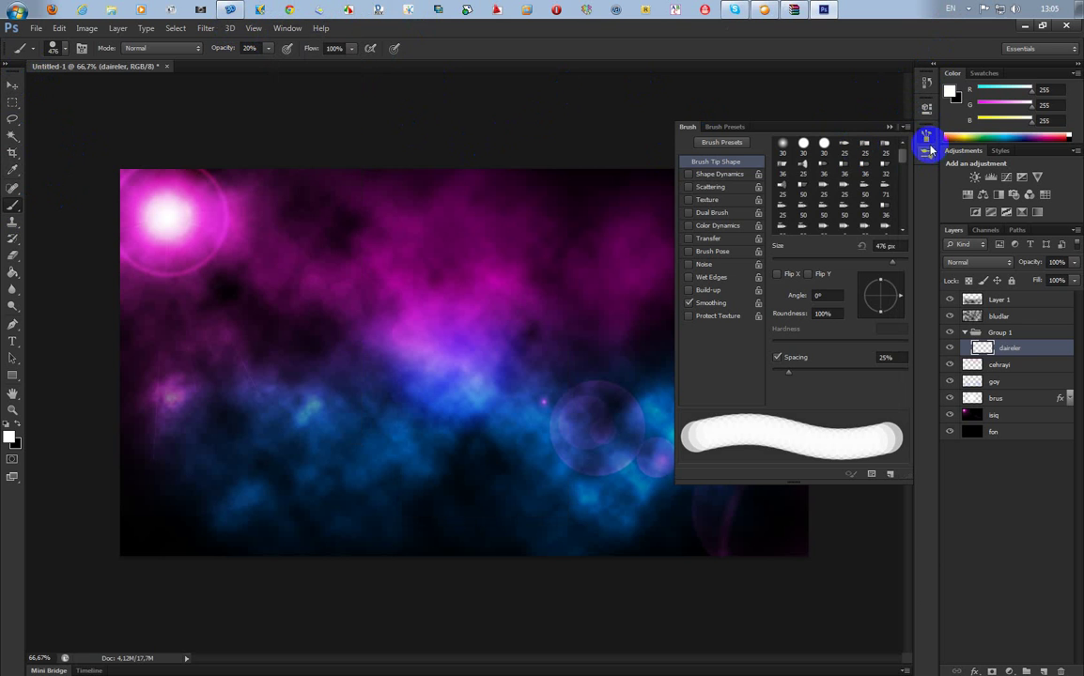
click(709, 201)
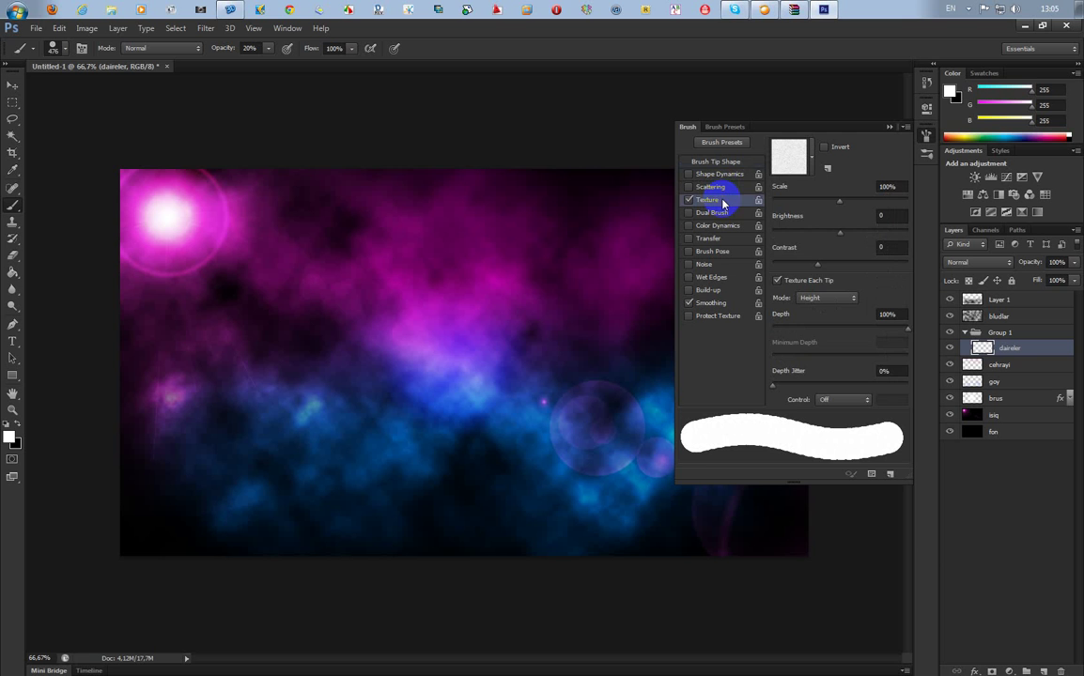
click(688, 201)
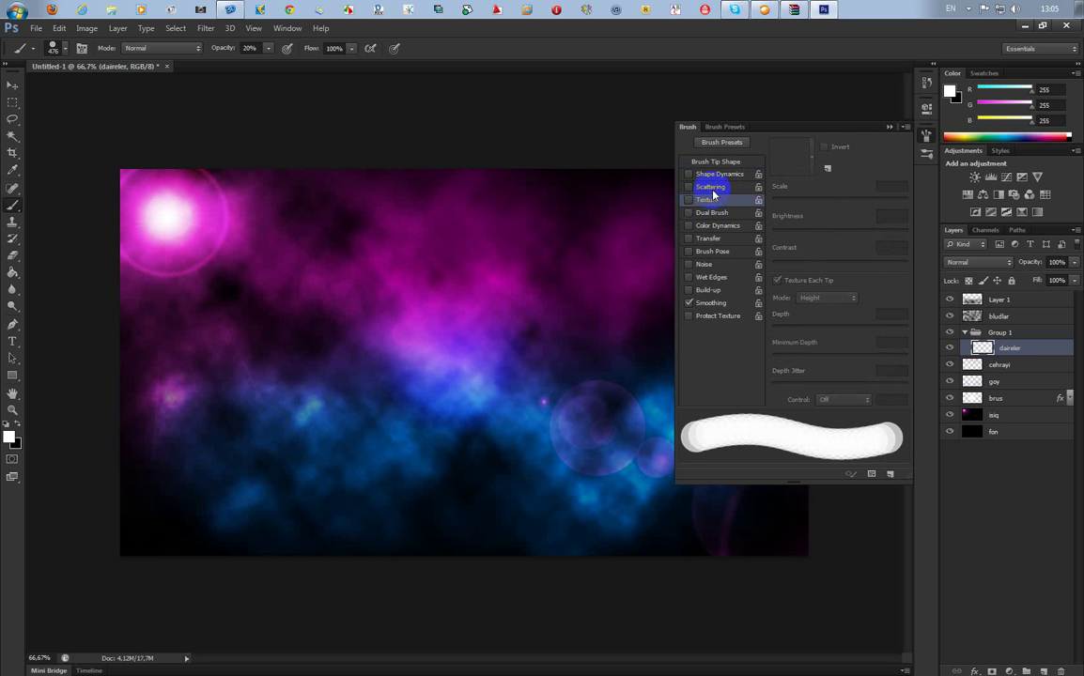
click(711, 187)
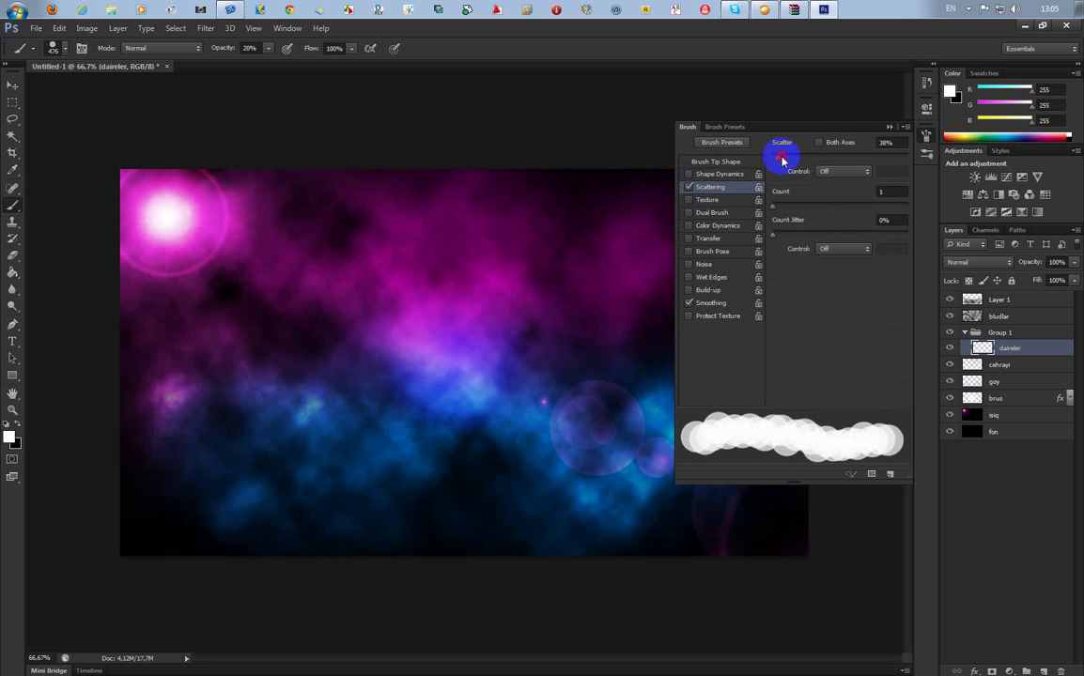
drag(778, 157, 861, 163)
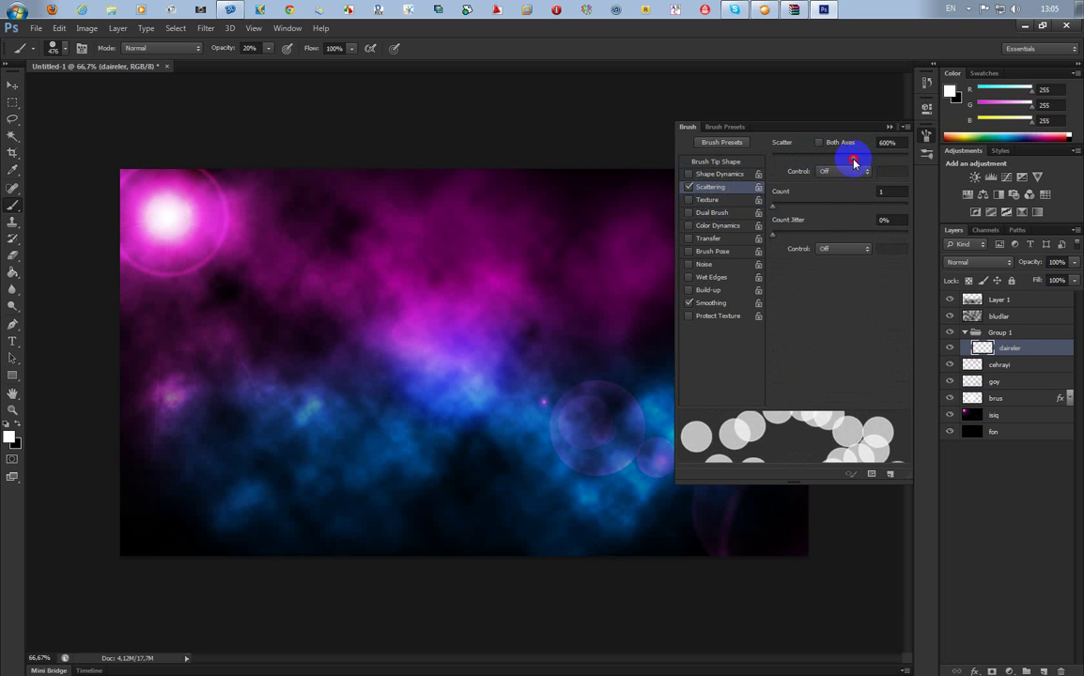
click(707, 190)
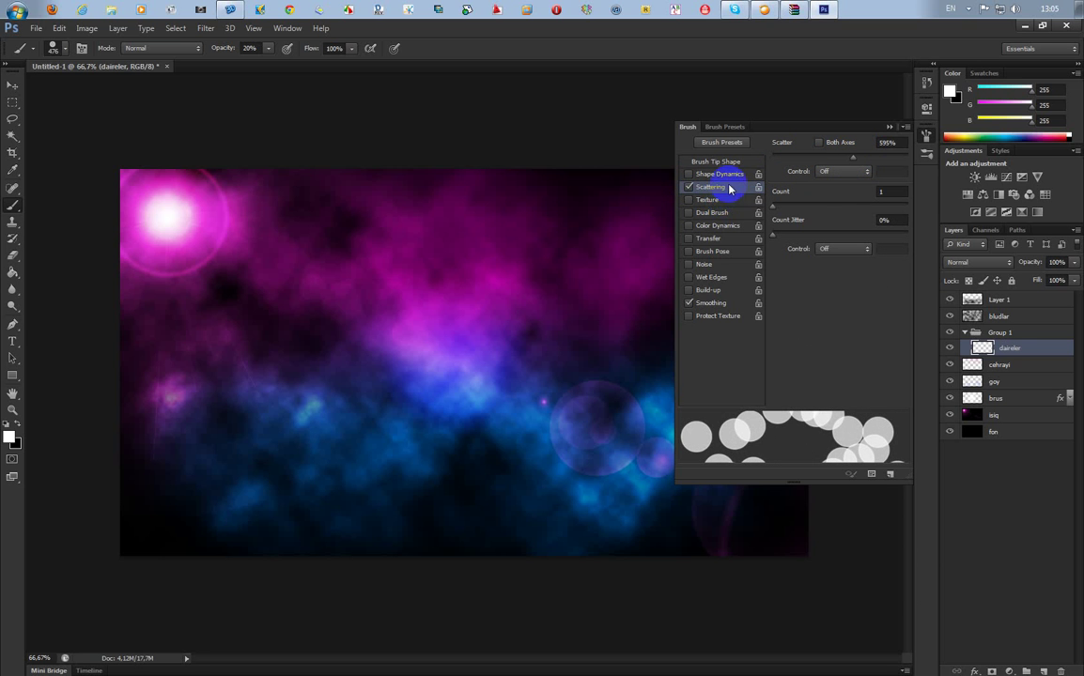
Step: Enable Shape Dynamics for the circle brush with Size Jitter at 83%
click(726, 176)
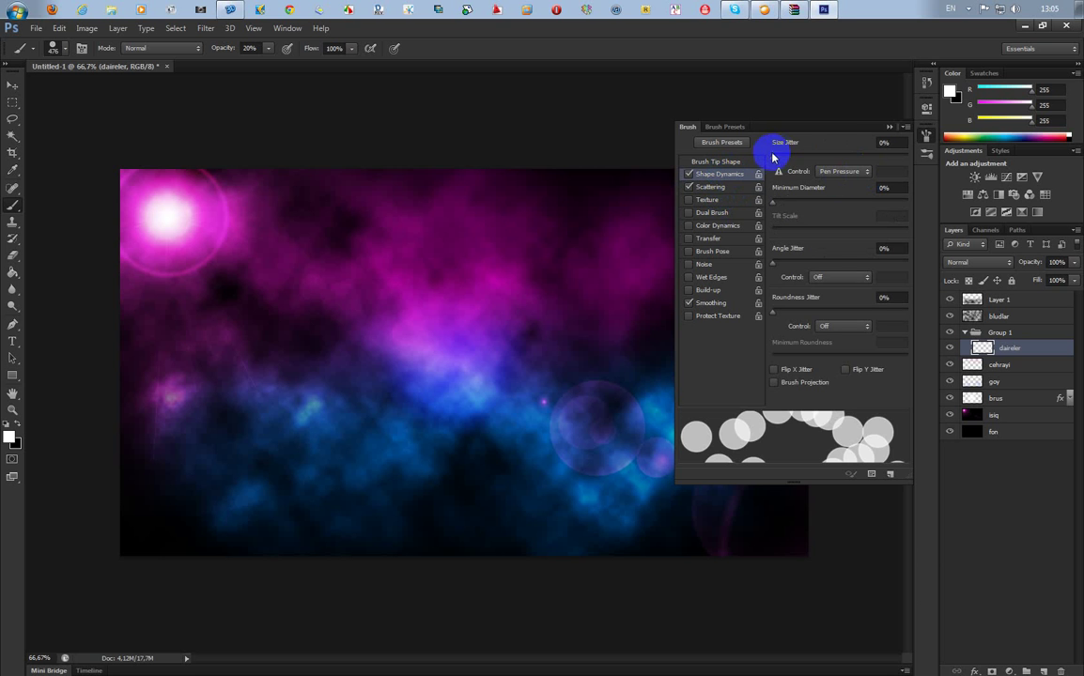
mouse_move(778, 160)
mouse_down()
mouse_move(894, 165)
mouse_move(885, 158)
mouse_up()
click(888, 160)
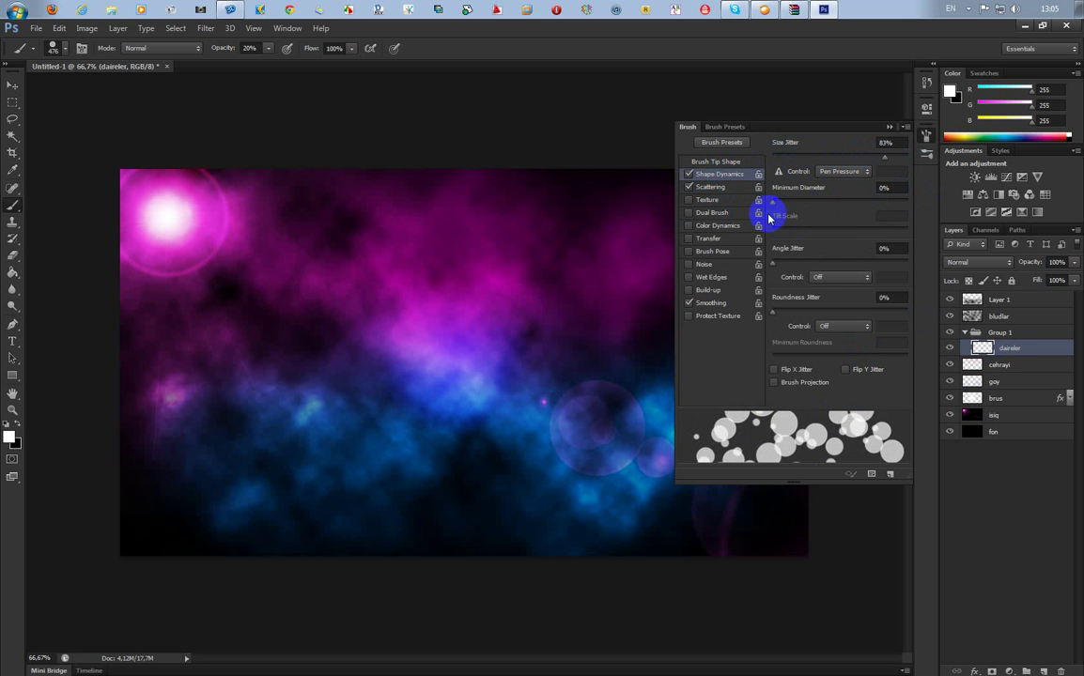
Step: Increase the circle brush's tip spacing to 92%, keep Texture off and recheck the Scattering settings
click(705, 163)
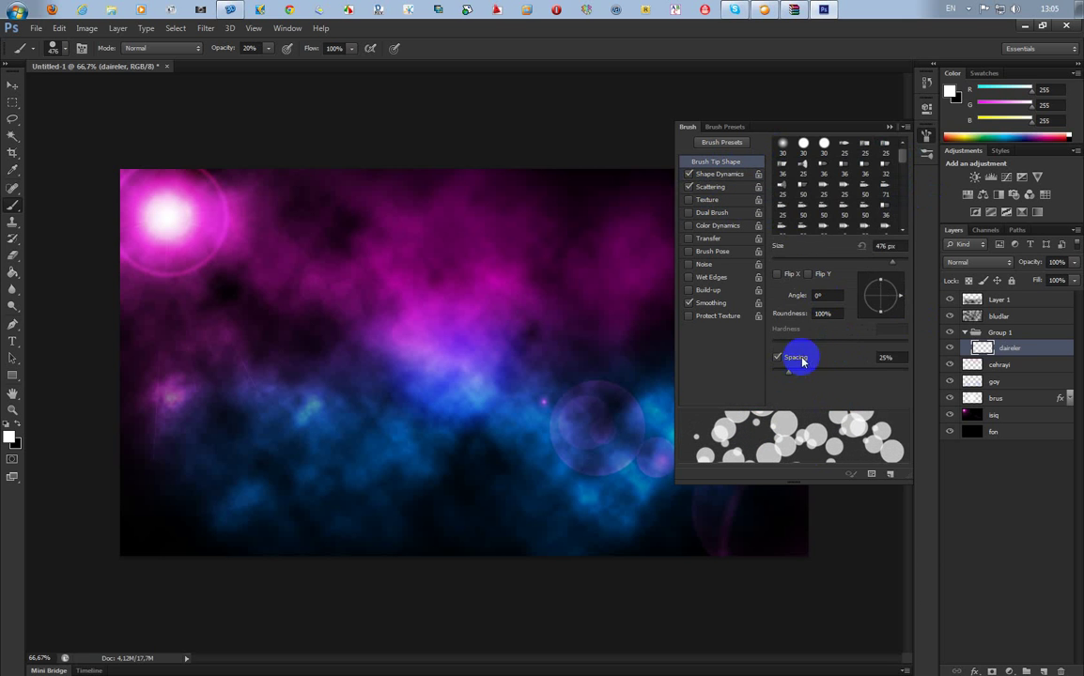
click(898, 358)
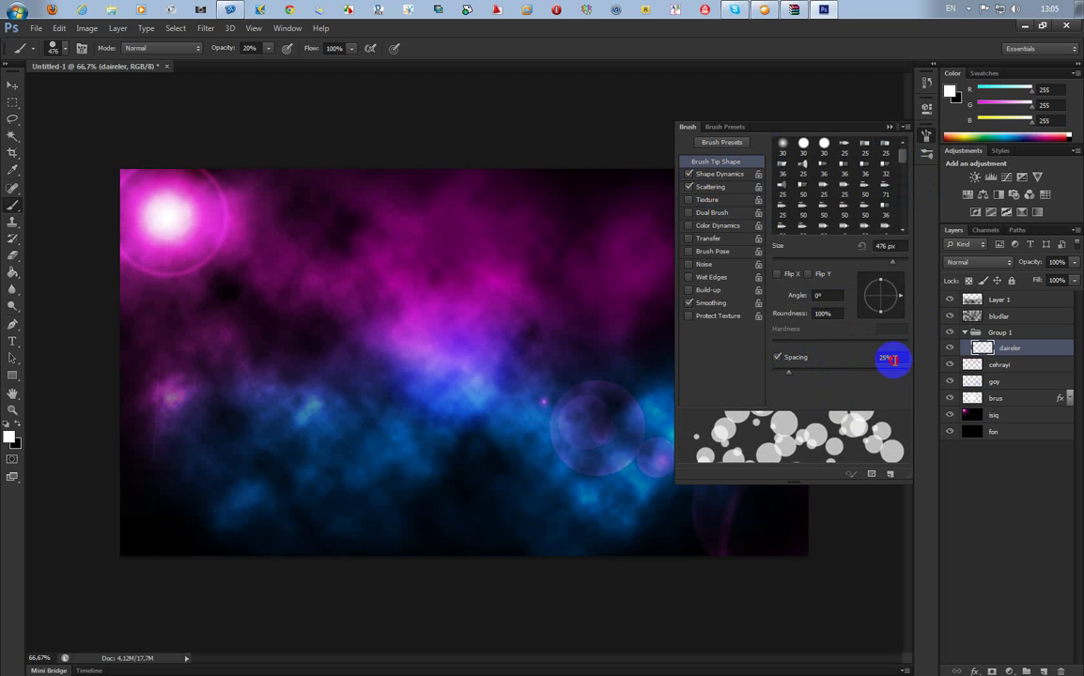
double_click(896, 359)
text(30)
key(Return)
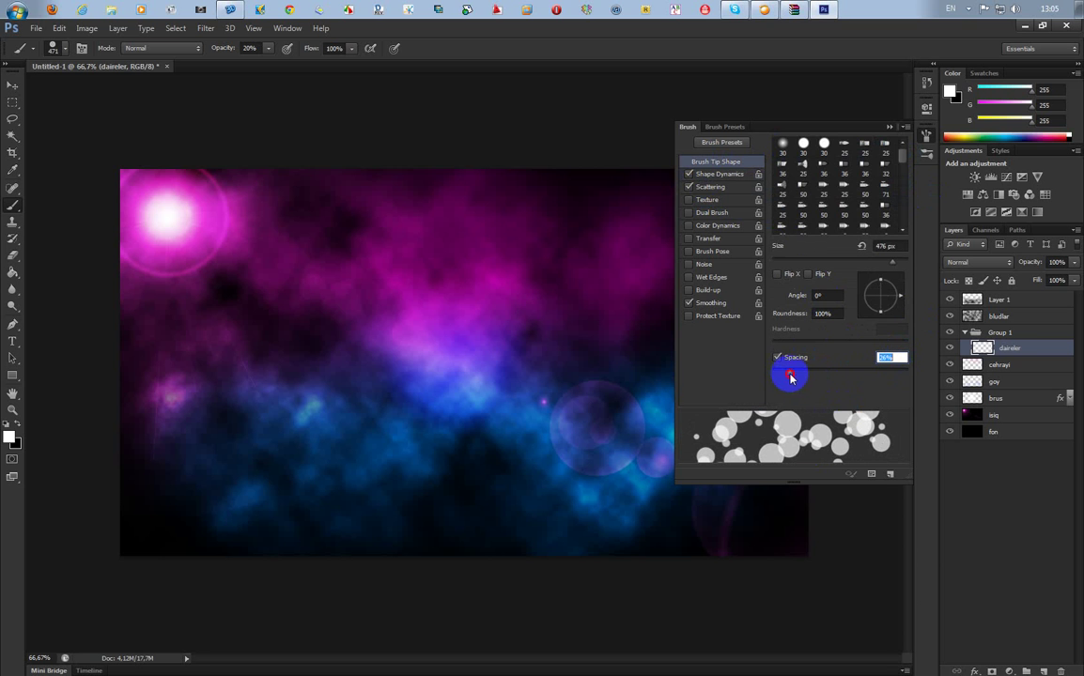
drag(790, 377, 833, 378)
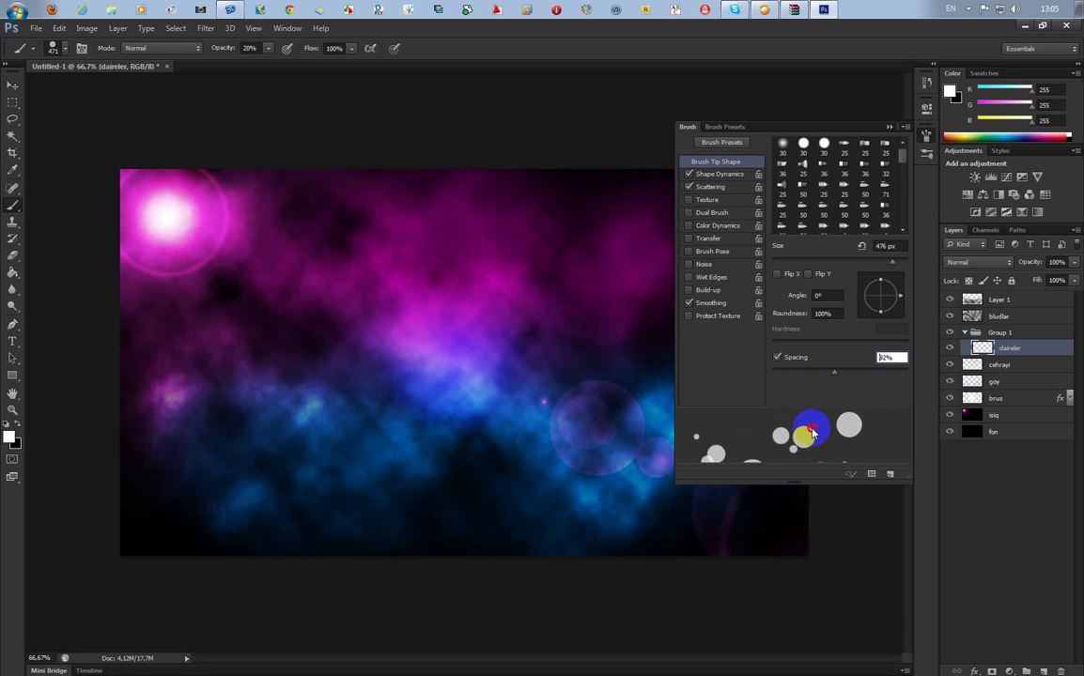
click(716, 201)
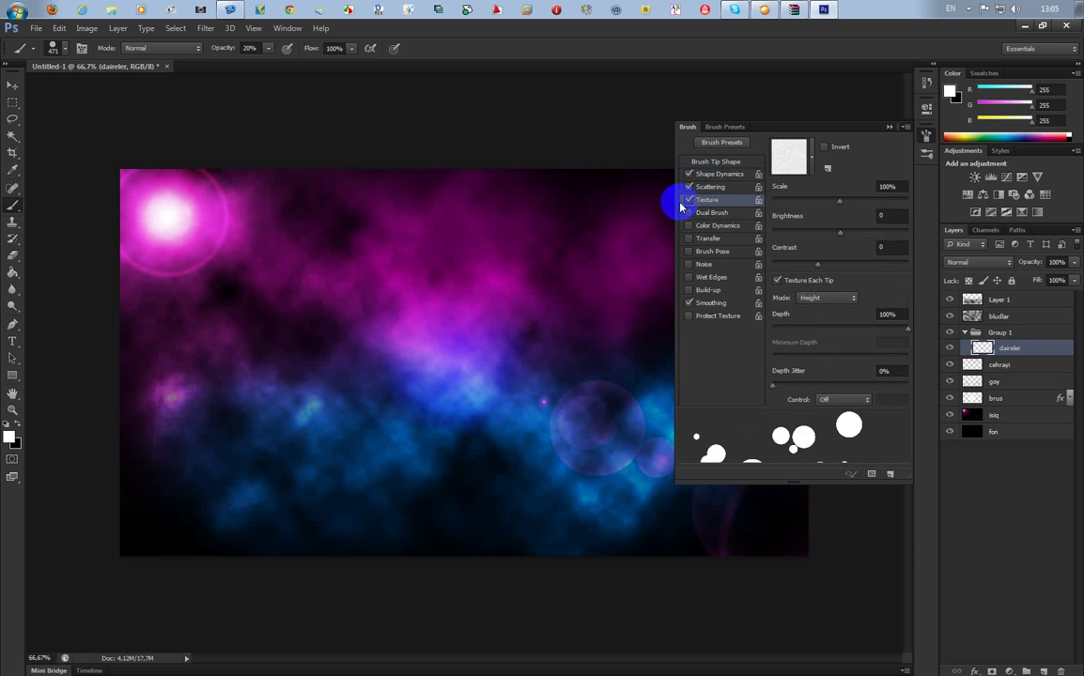
click(724, 191)
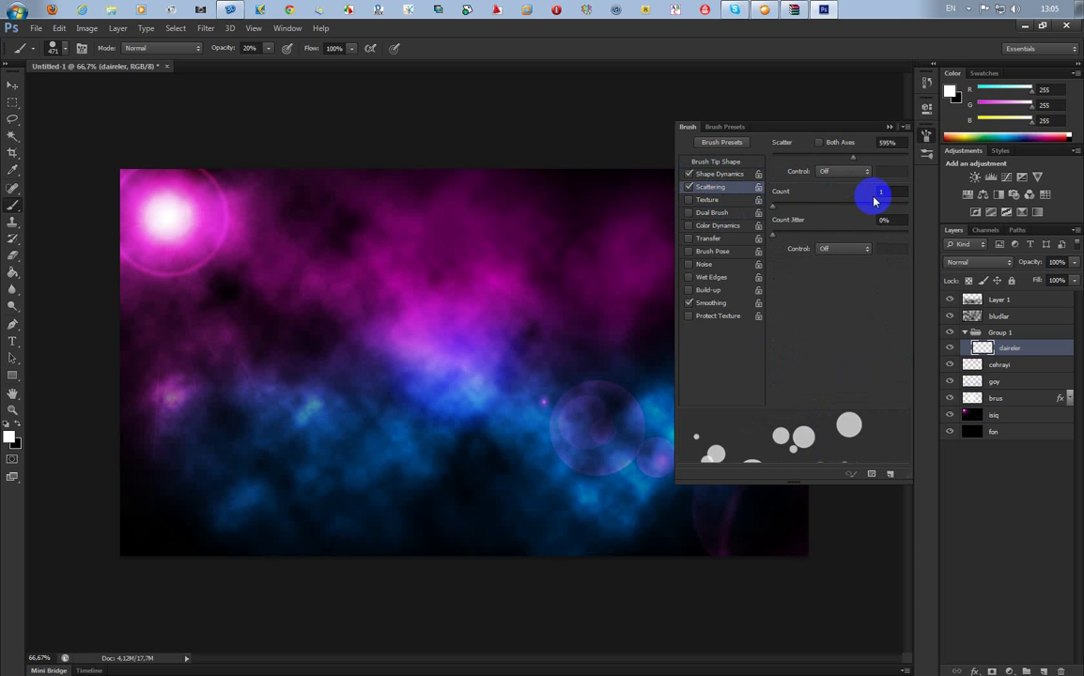
Step: Set the circle brush size to 176 px and paint scattered white circles across the canvas on the daireler layer
mouse_move(772, 205)
mouse_down()
mouse_move(796, 207)
mouse_move(770, 211)
mouse_up()
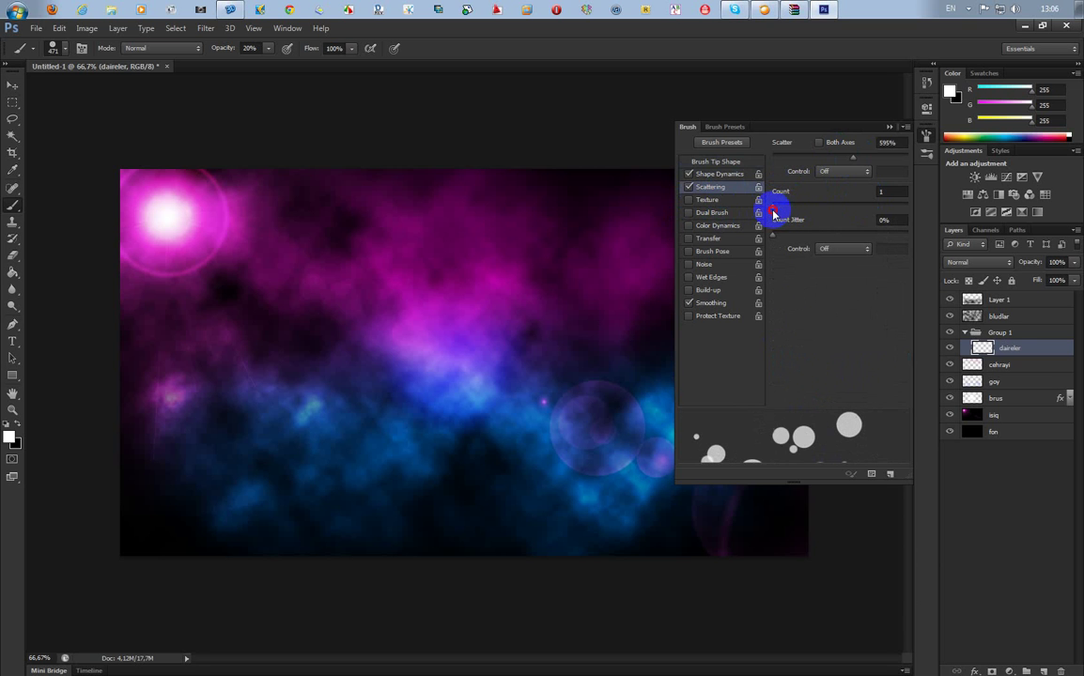
click(891, 129)
right_click(473, 346)
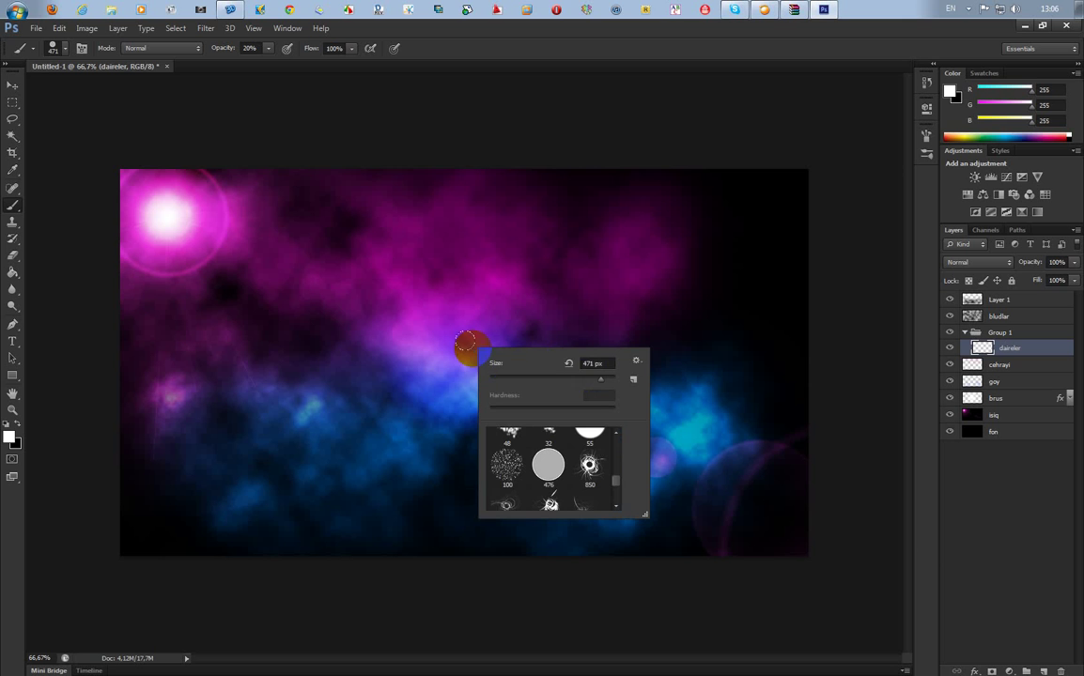
click(577, 371)
click(585, 365)
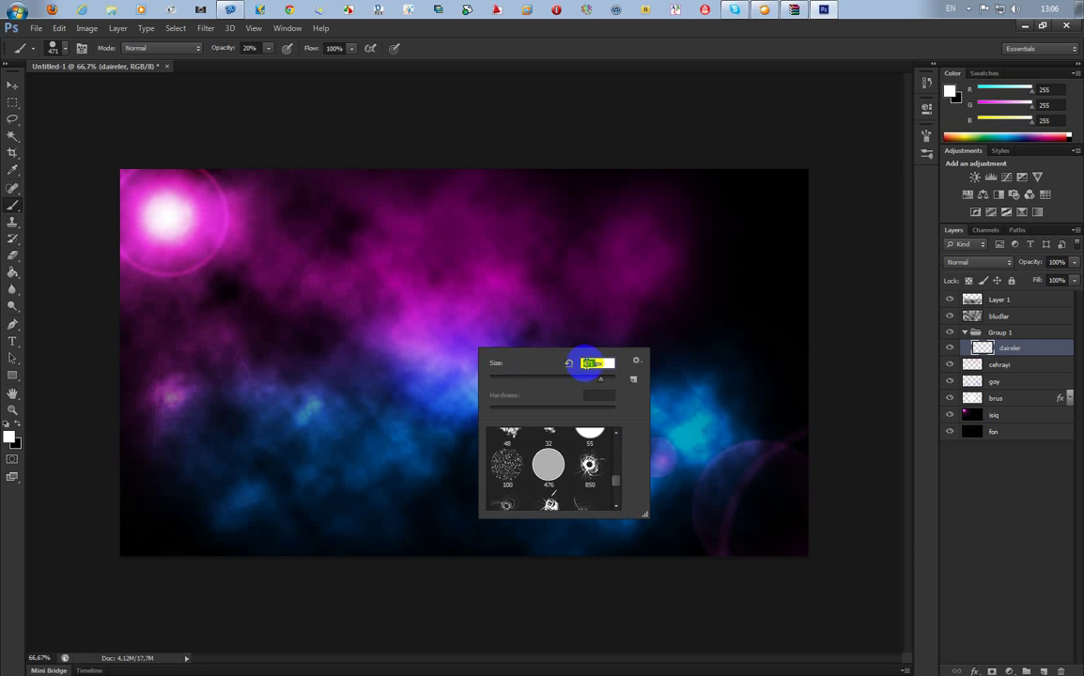
click(657, 356)
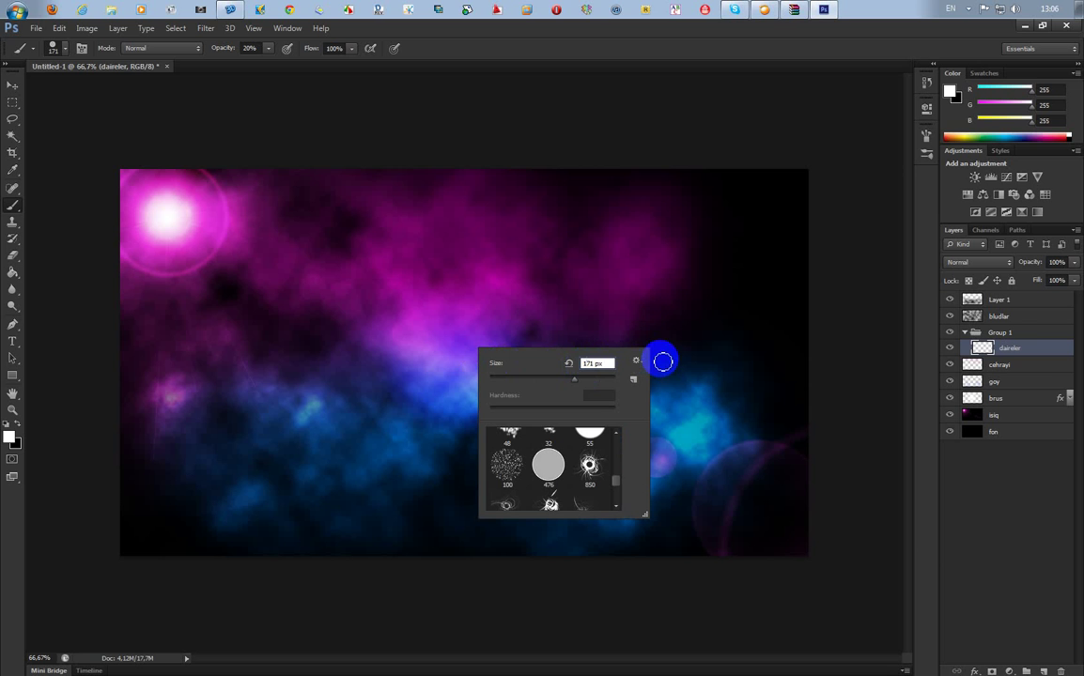
double_click(588, 364)
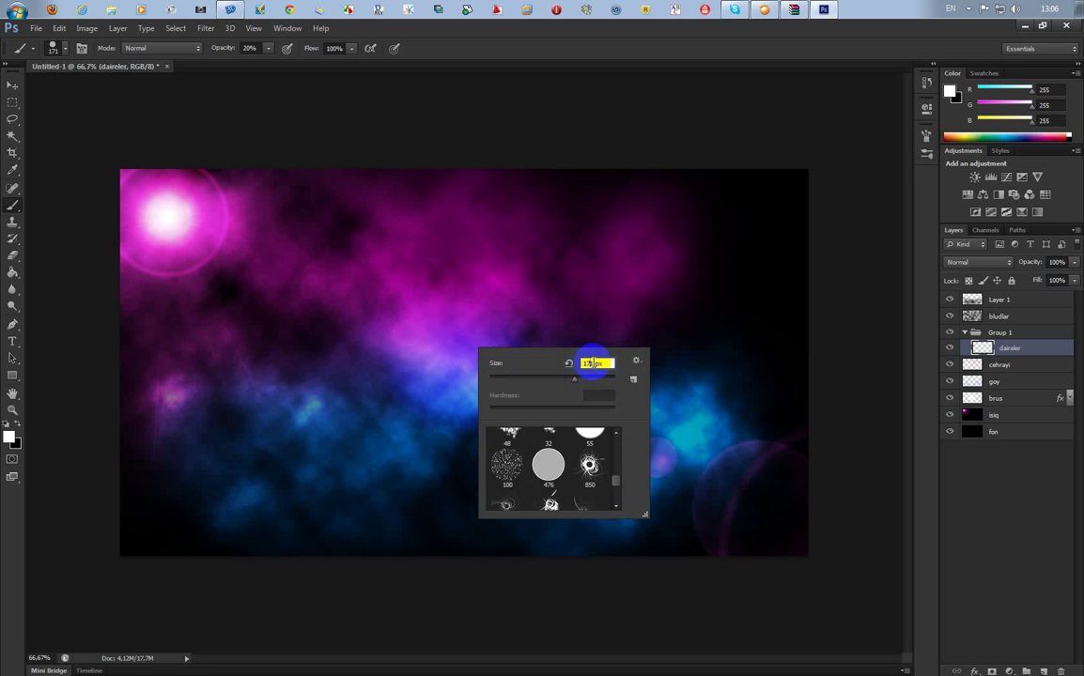
click(679, 369)
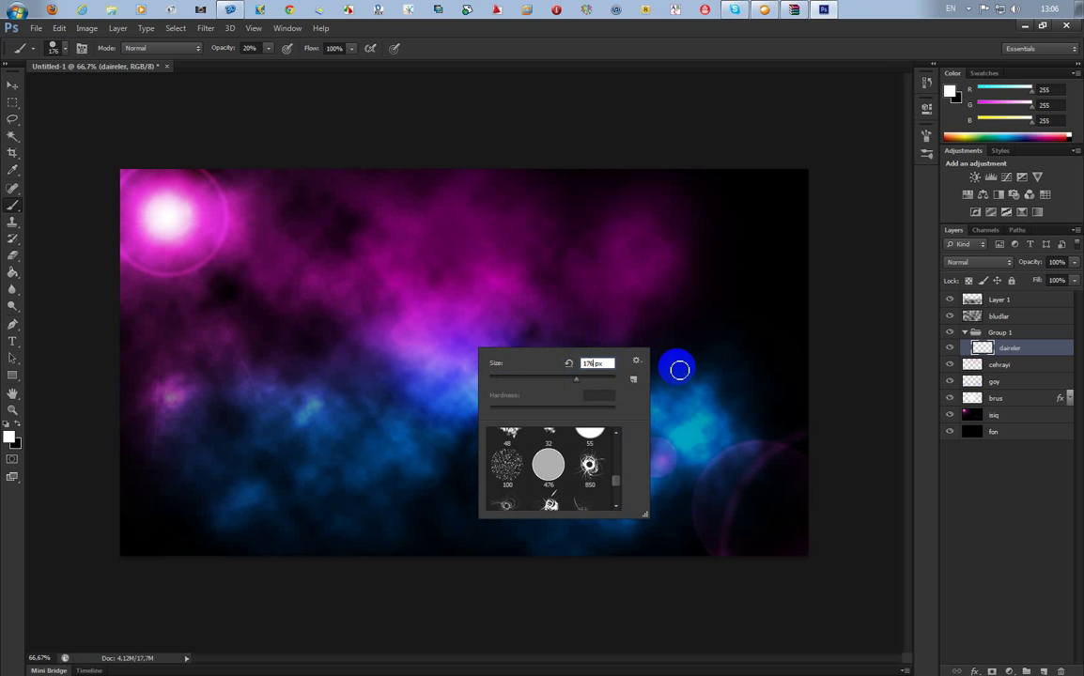
double_click(582, 361)
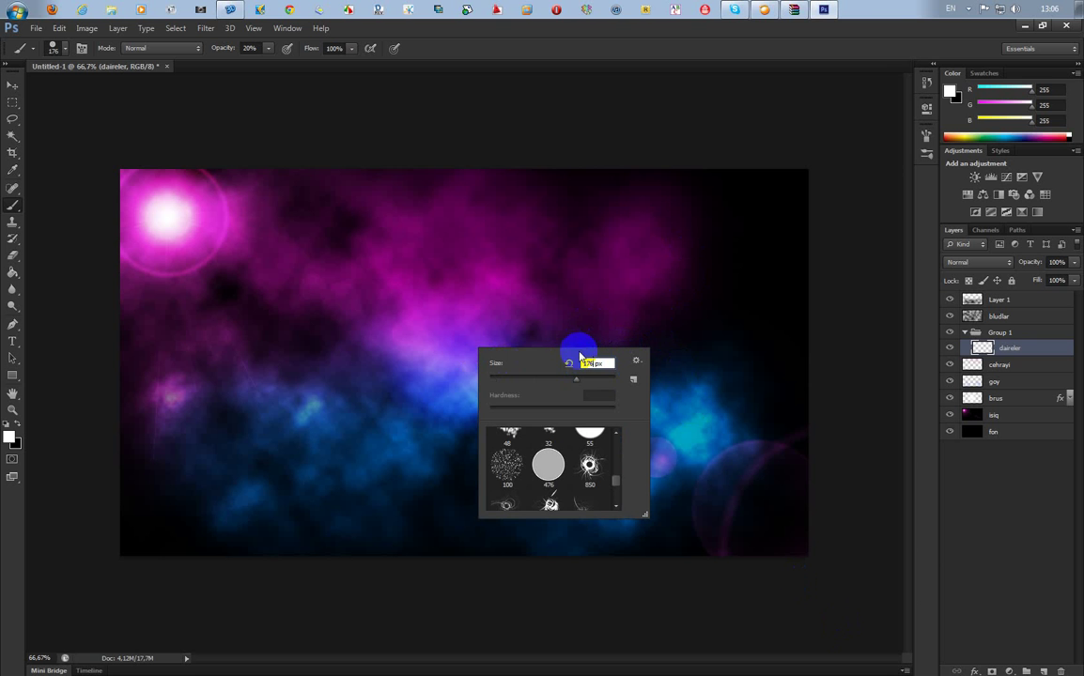
mouse_move(423, 312)
mouse_down()
mouse_move(377, 351)
mouse_move(403, 390)
mouse_move(531, 387)
mouse_move(655, 331)
mouse_move(707, 322)
mouse_move(583, 390)
mouse_move(382, 397)
mouse_move(239, 380)
mouse_move(251, 380)
mouse_move(224, 334)
mouse_move(156, 389)
mouse_move(281, 531)
mouse_move(442, 412)
mouse_up()
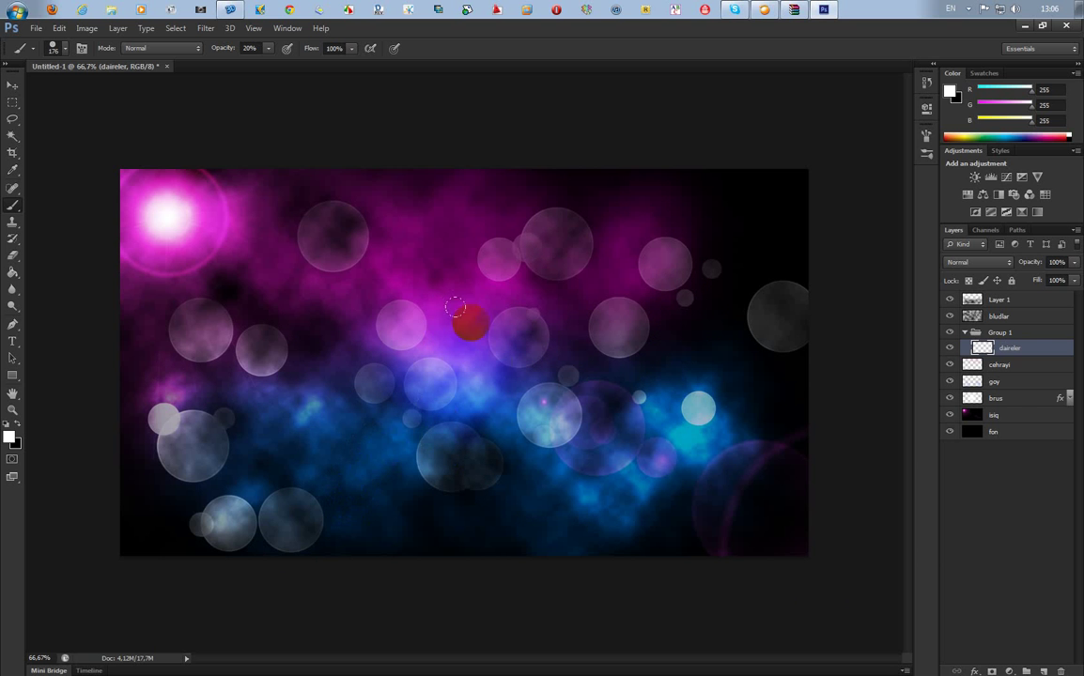
mouse_move(454, 307)
mouse_down()
mouse_move(570, 502)
mouse_move(505, 500)
mouse_move(299, 424)
mouse_move(627, 404)
mouse_up()
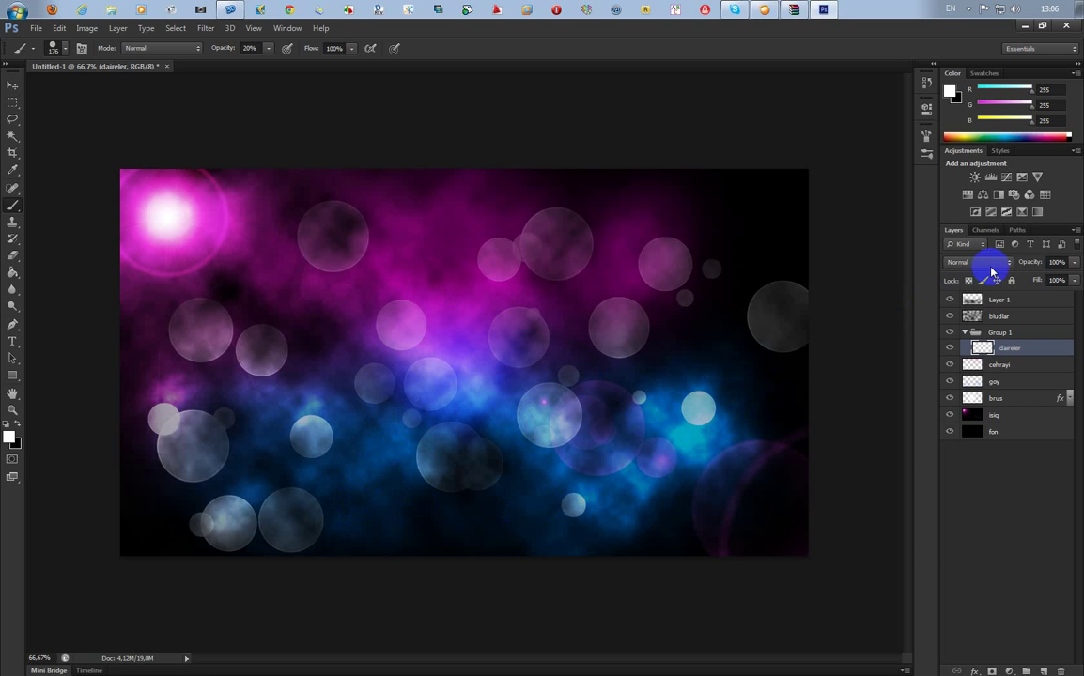
Step: Set the blend mode of Group 1 to Color Dodge and collapse the group
click(1013, 332)
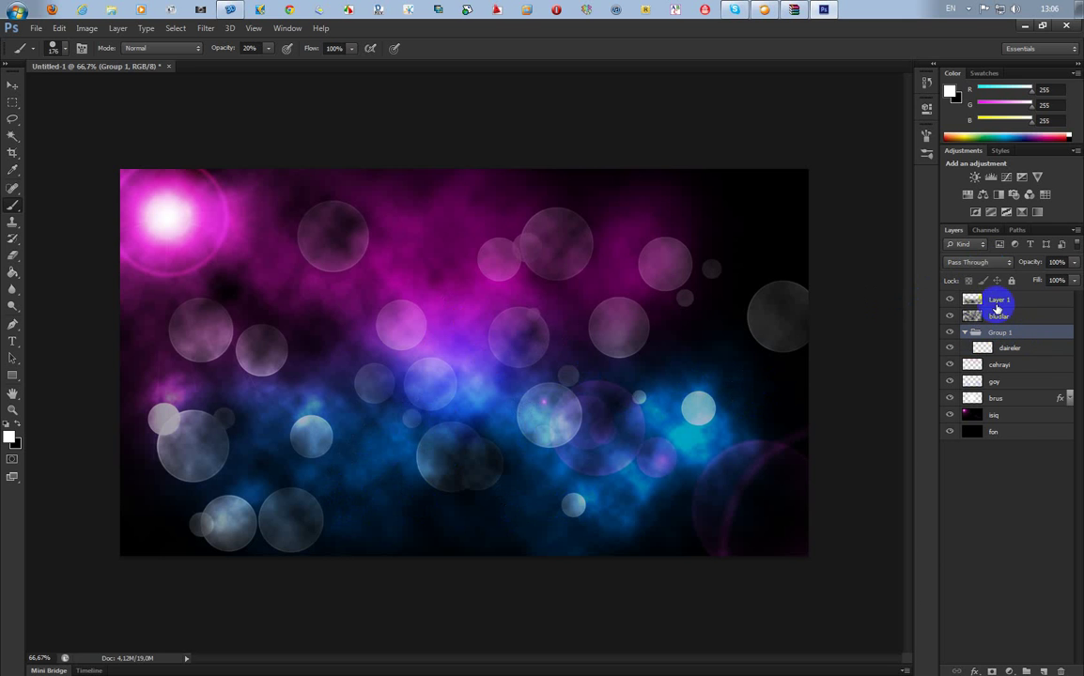
click(992, 268)
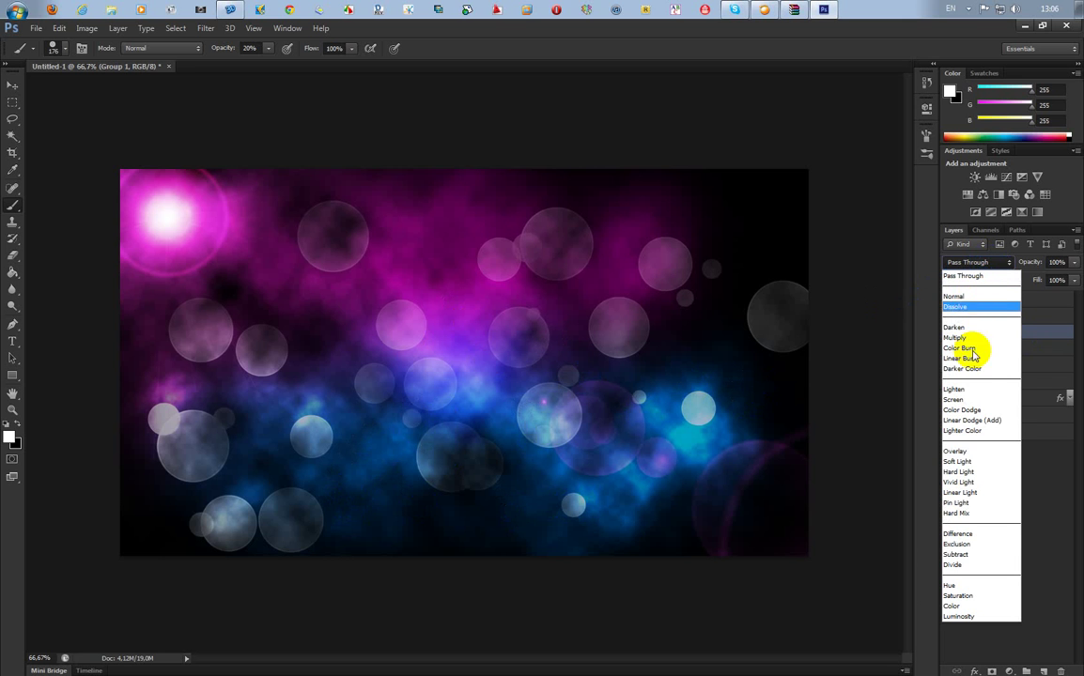
click(977, 410)
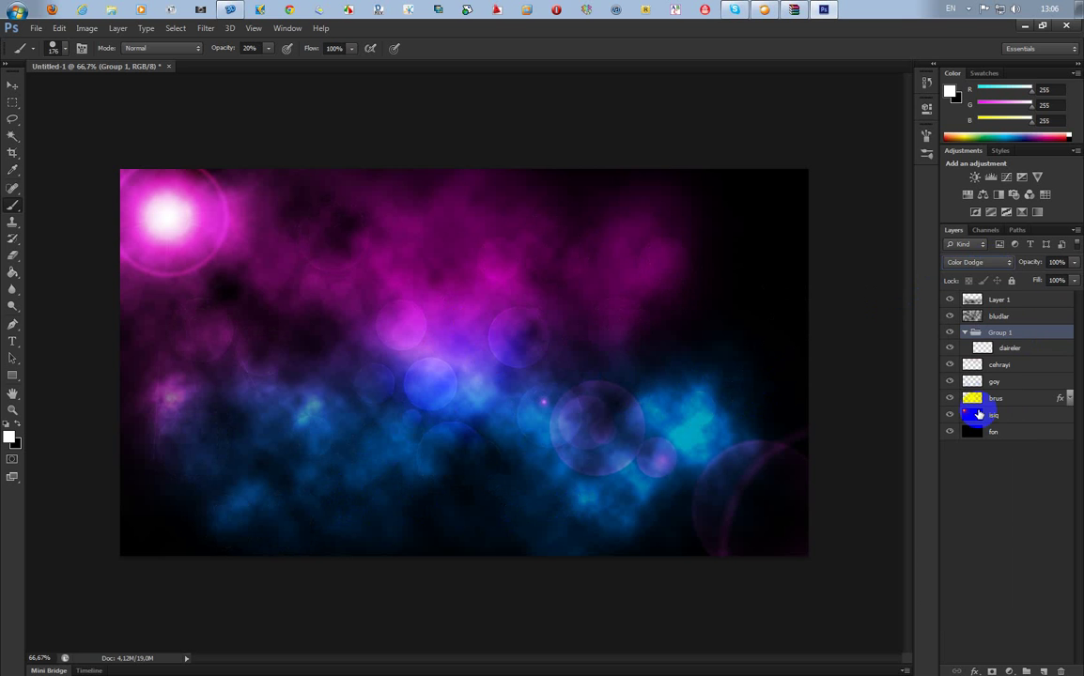
click(965, 334)
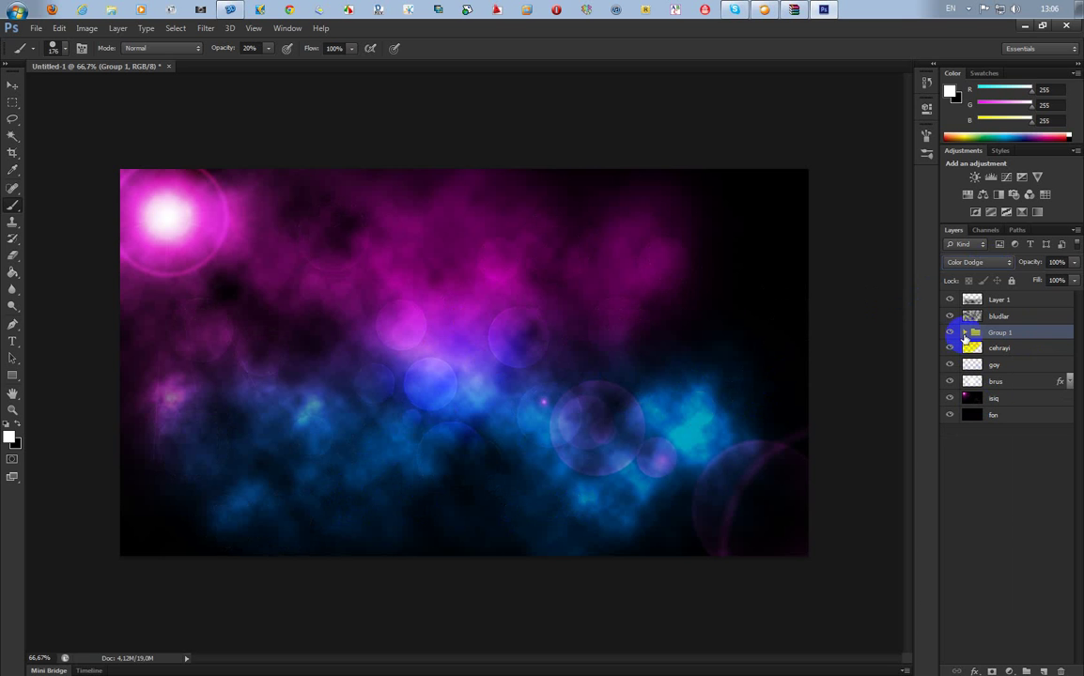
Step: Group all layers from isiq up to Layer 1 and name the group fon
click(997, 401)
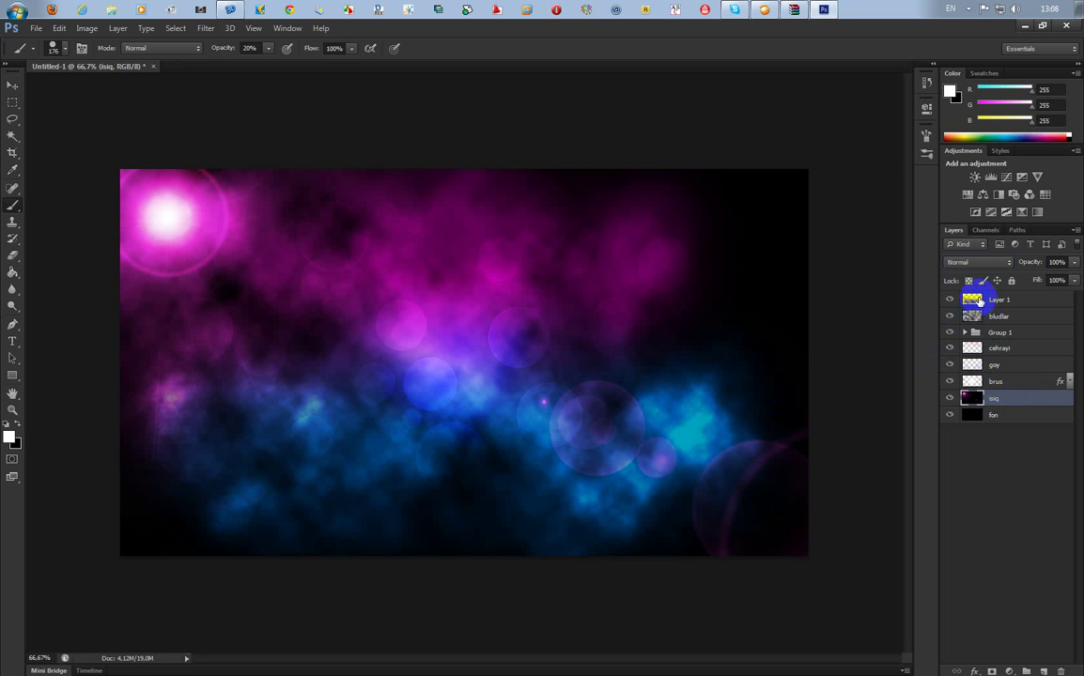
shift+click(998, 299)
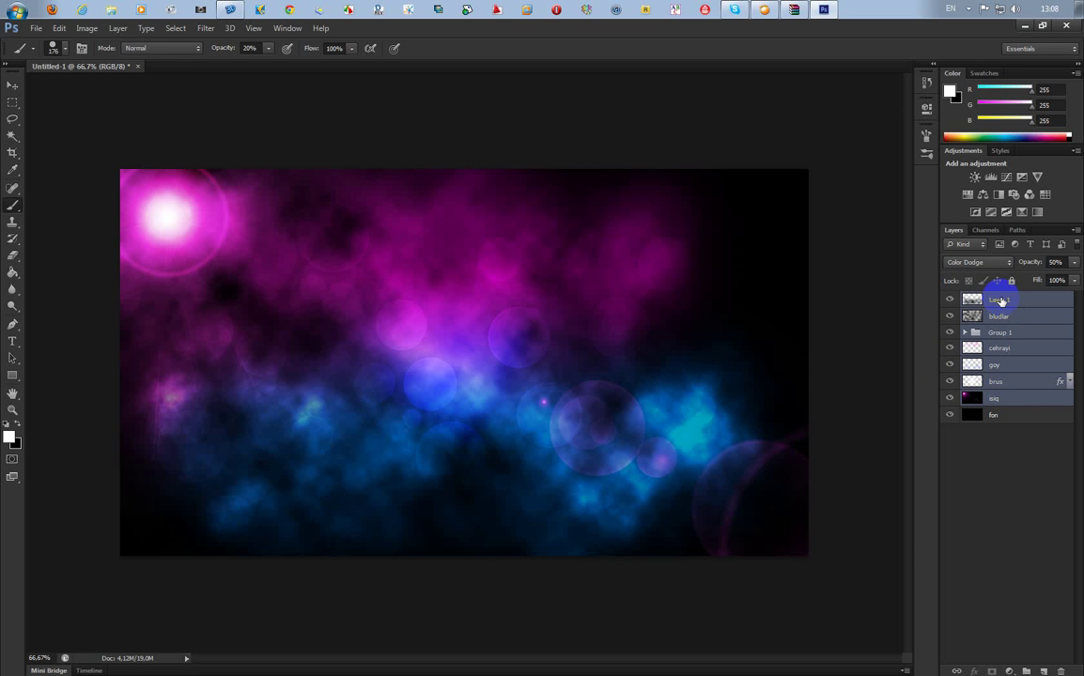
key(ctrl+g)
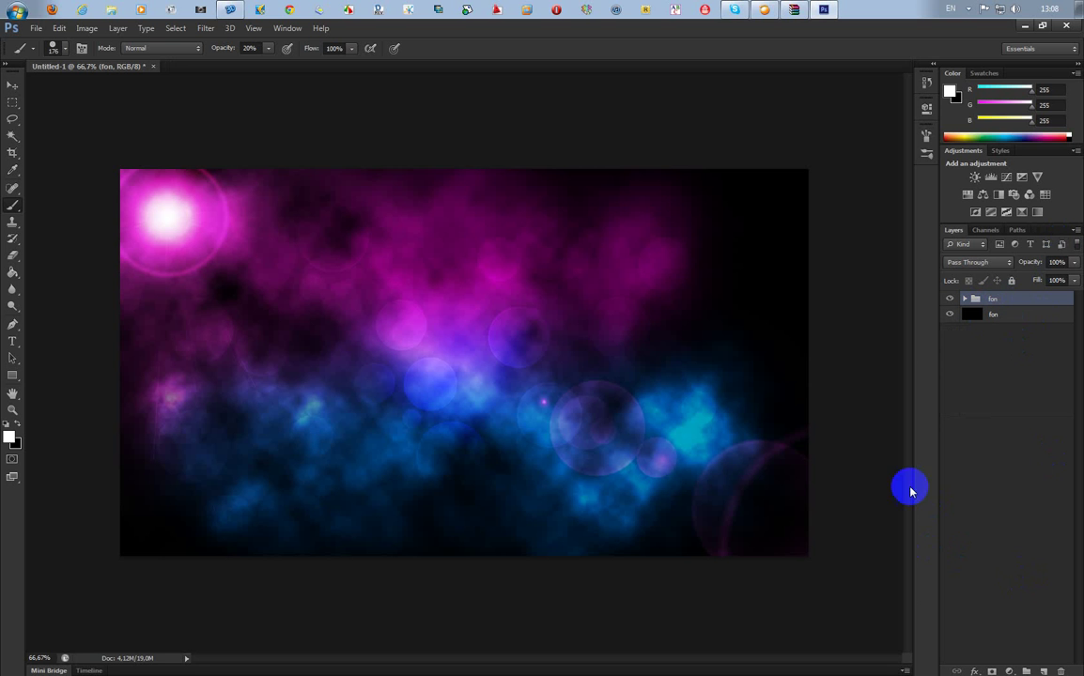
Step: Place the image file a from the desktop into the document
click(35, 31)
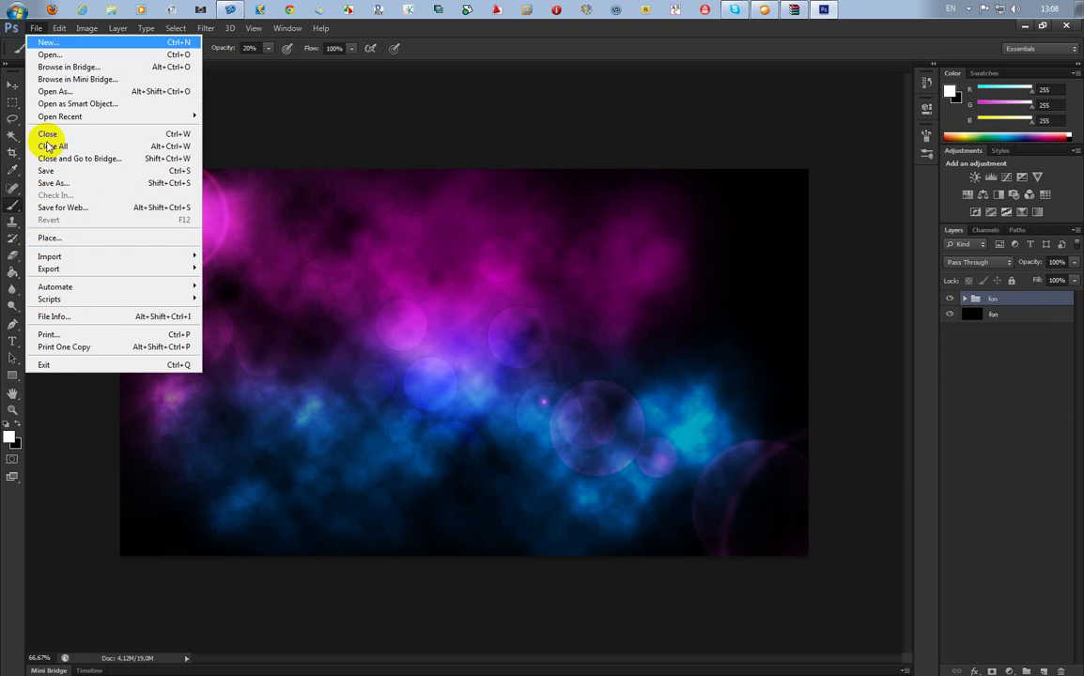
click(47, 237)
click(695, 275)
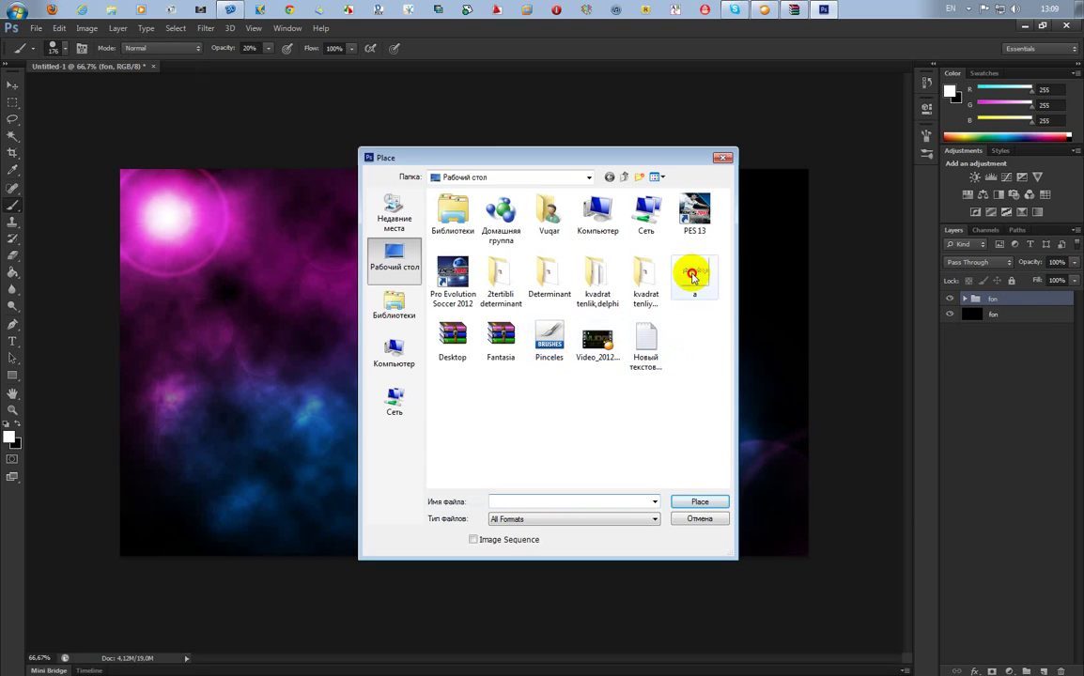
click(705, 502)
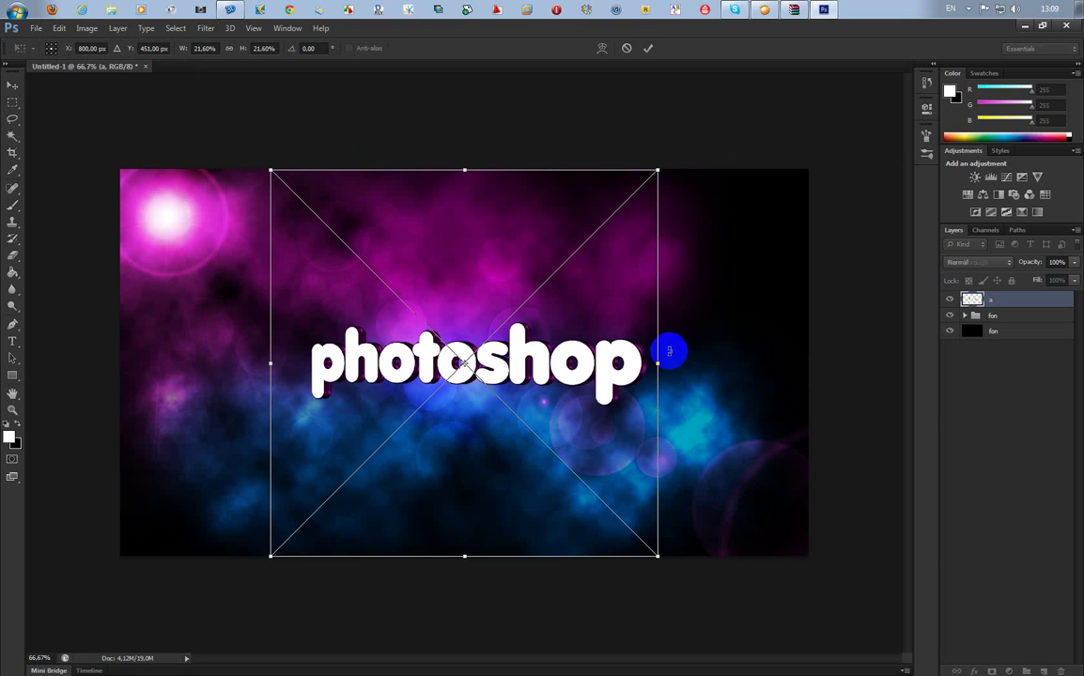
Step: Scale the placed photoshop text to about 27.24% width and 30.41% height, centre it on the canvas and commit the placement
drag(658, 170, 815, 122)
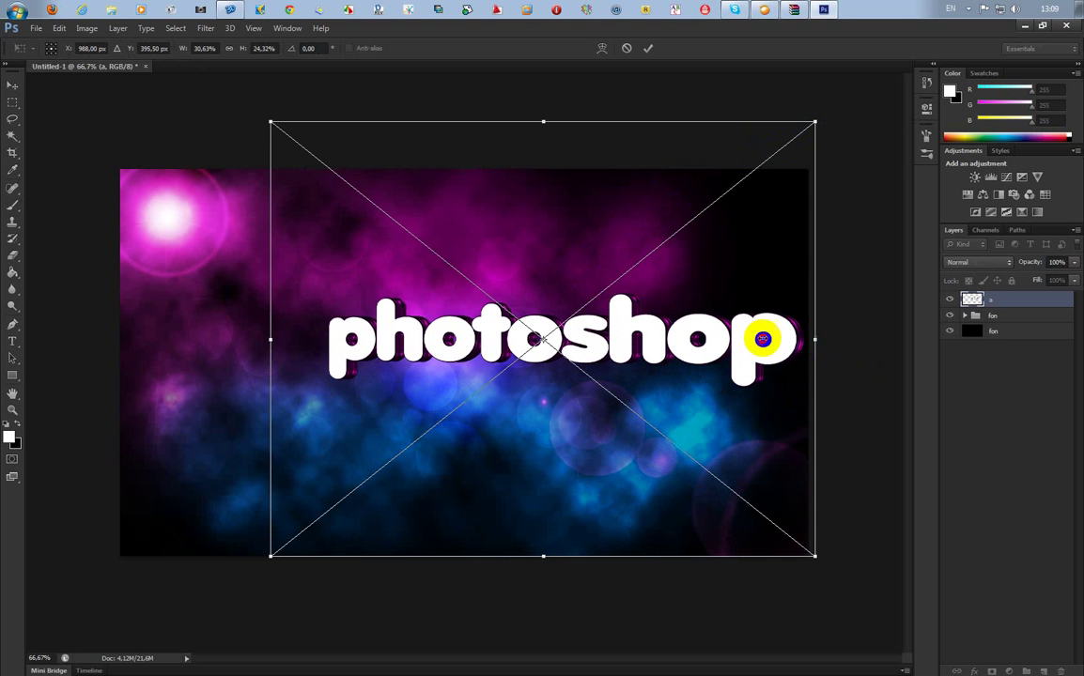
drag(761, 339, 760, 336)
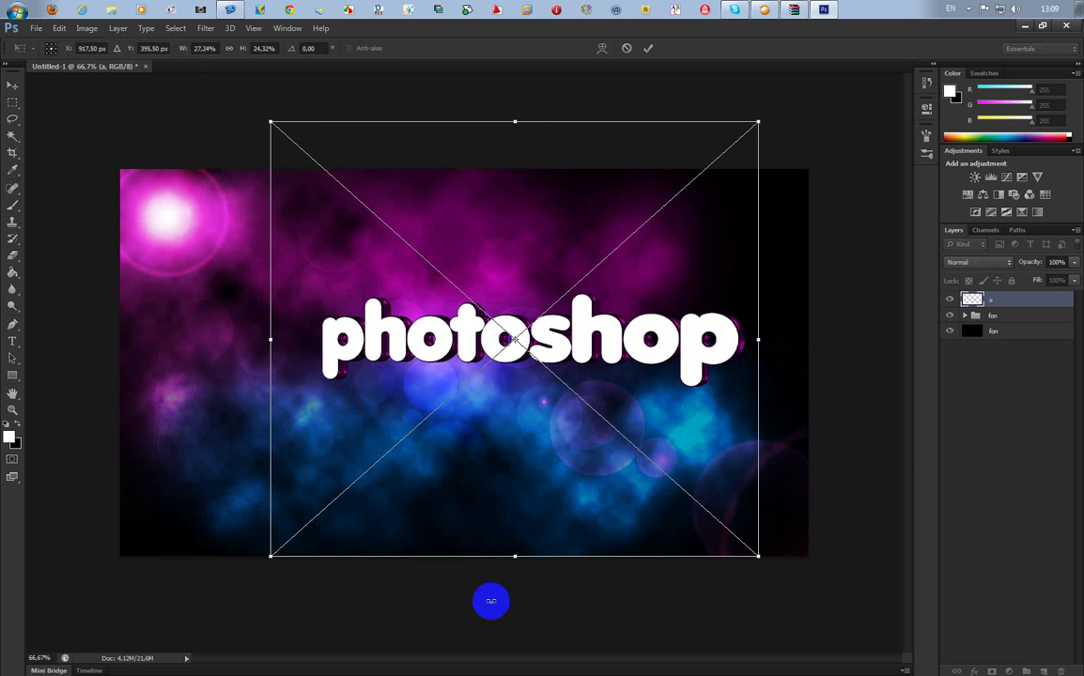
drag(515, 557, 515, 667)
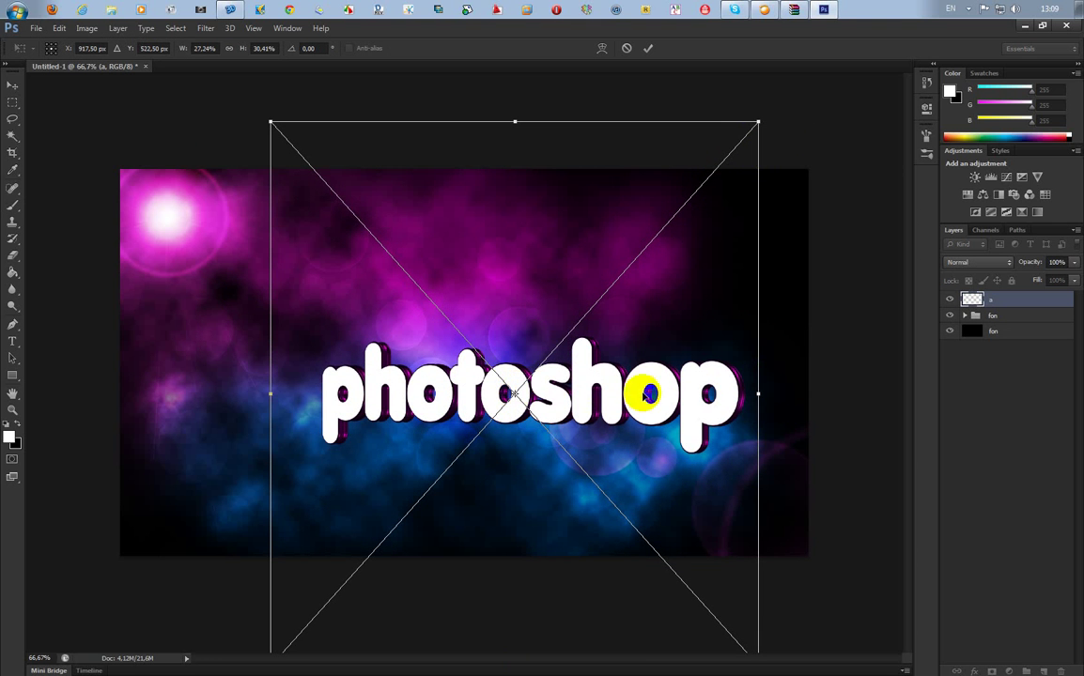
drag(580, 367, 531, 336)
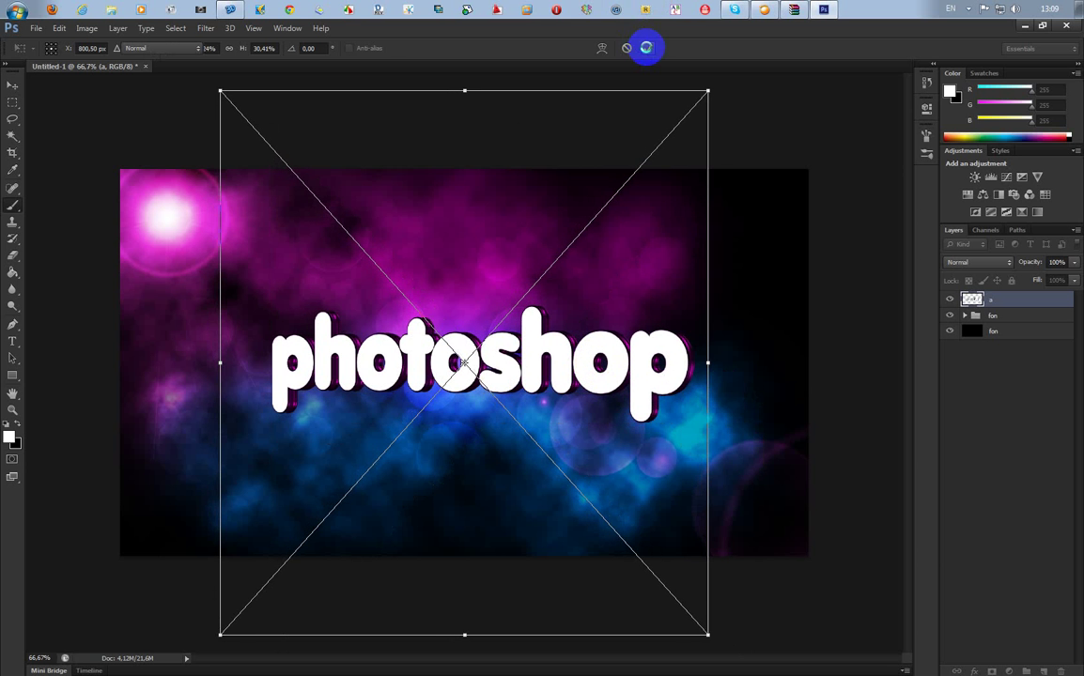
click(647, 48)
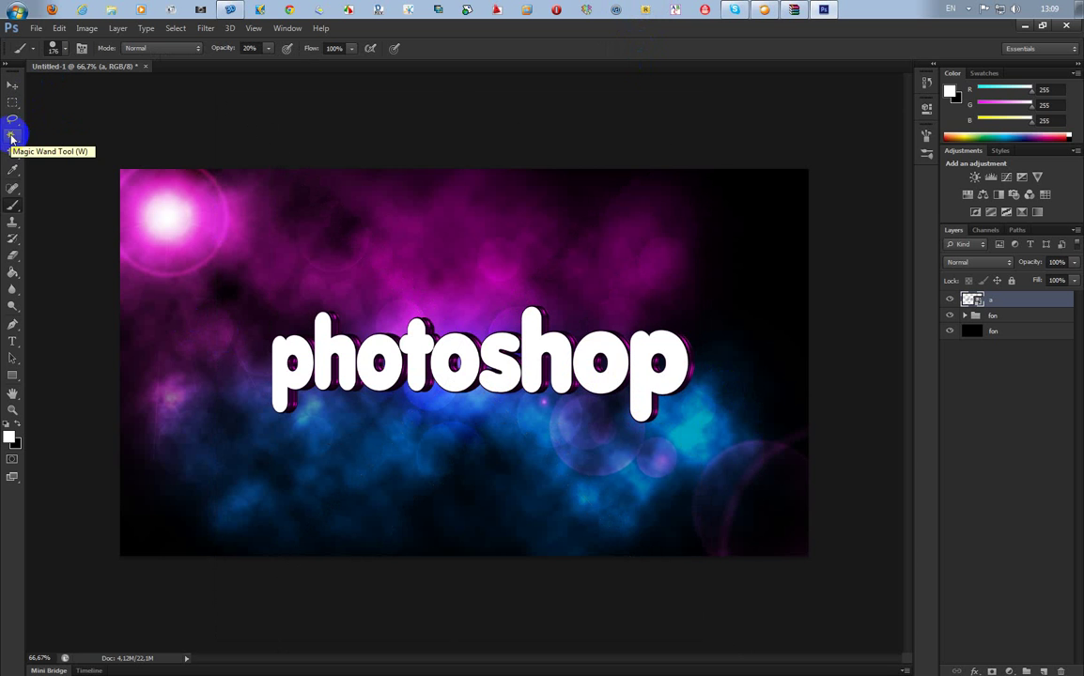
Step: Select the white front faces of all the letters in the photoshop text with the Magic Wand
drag(12, 137, 61, 156)
click(283, 373)
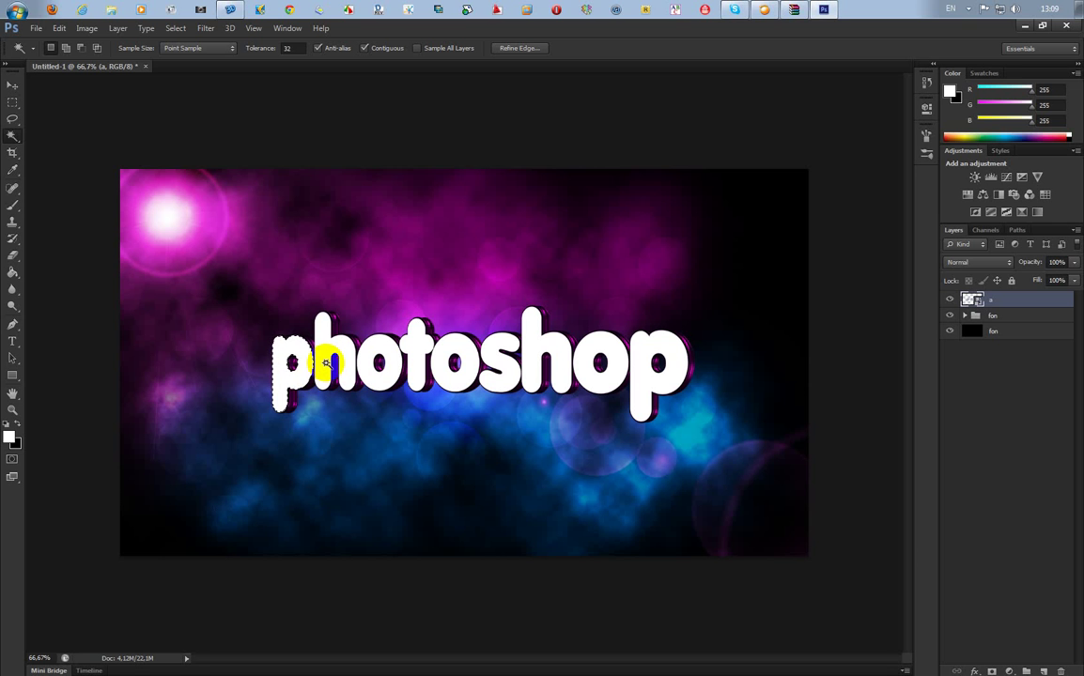
shift+click(325, 361)
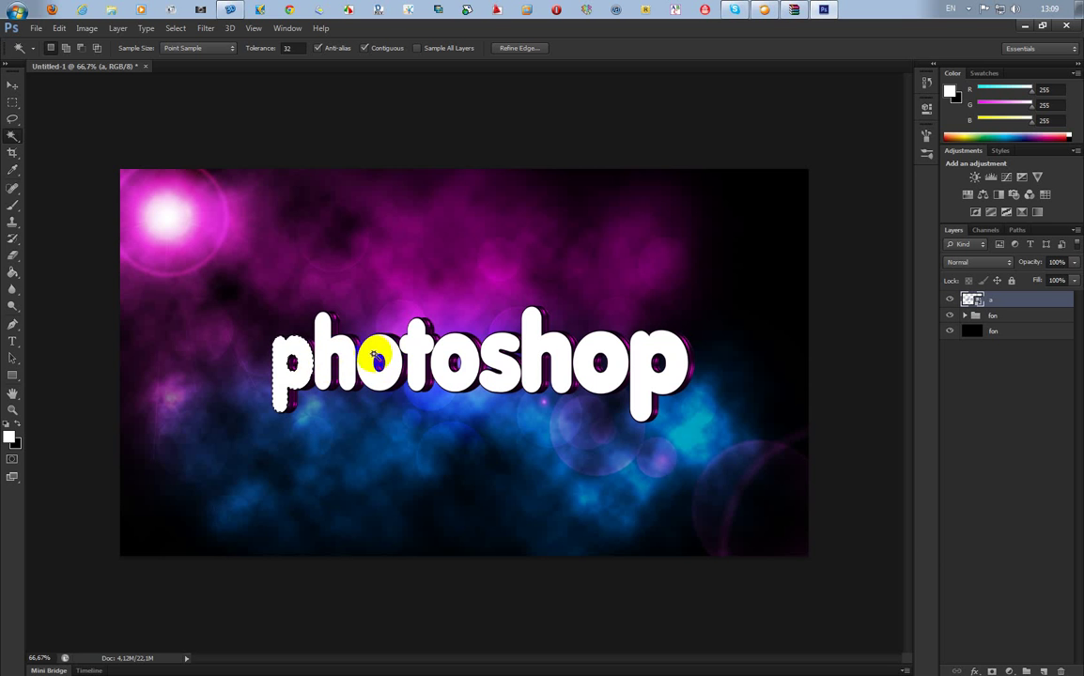
shift+click(379, 353)
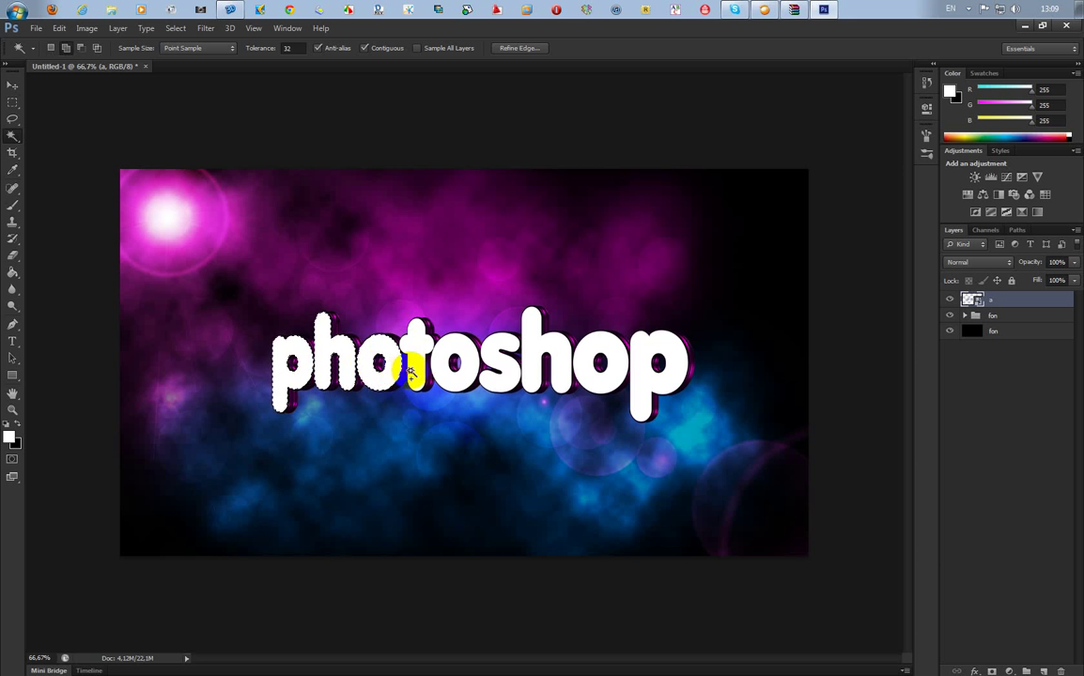
shift+click(499, 373)
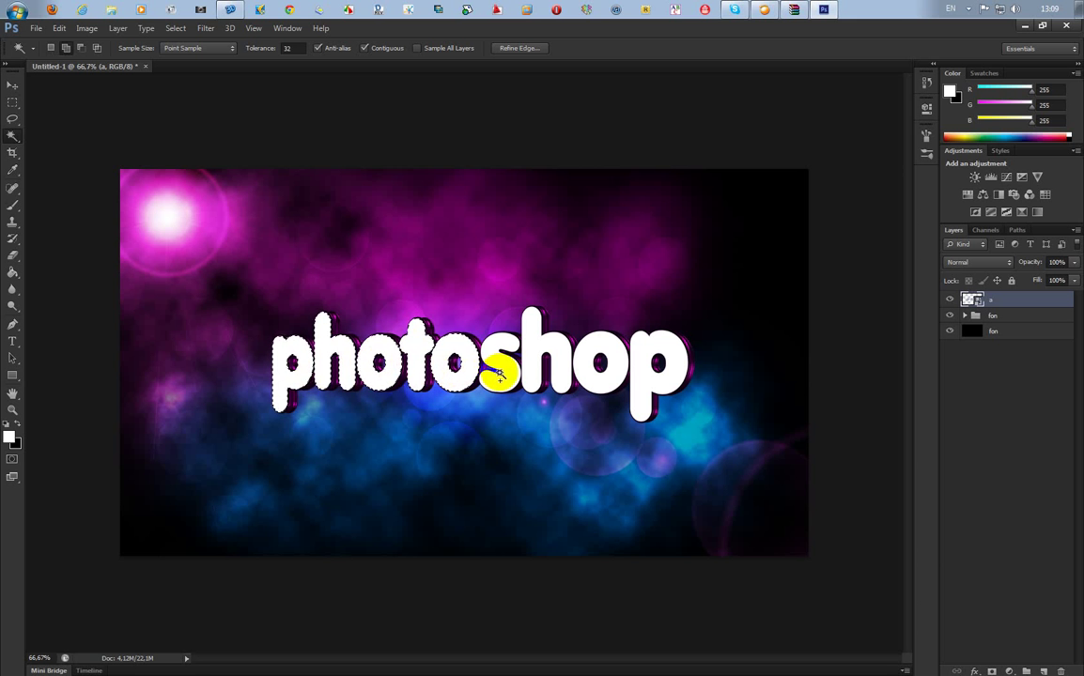
shift+click(591, 378)
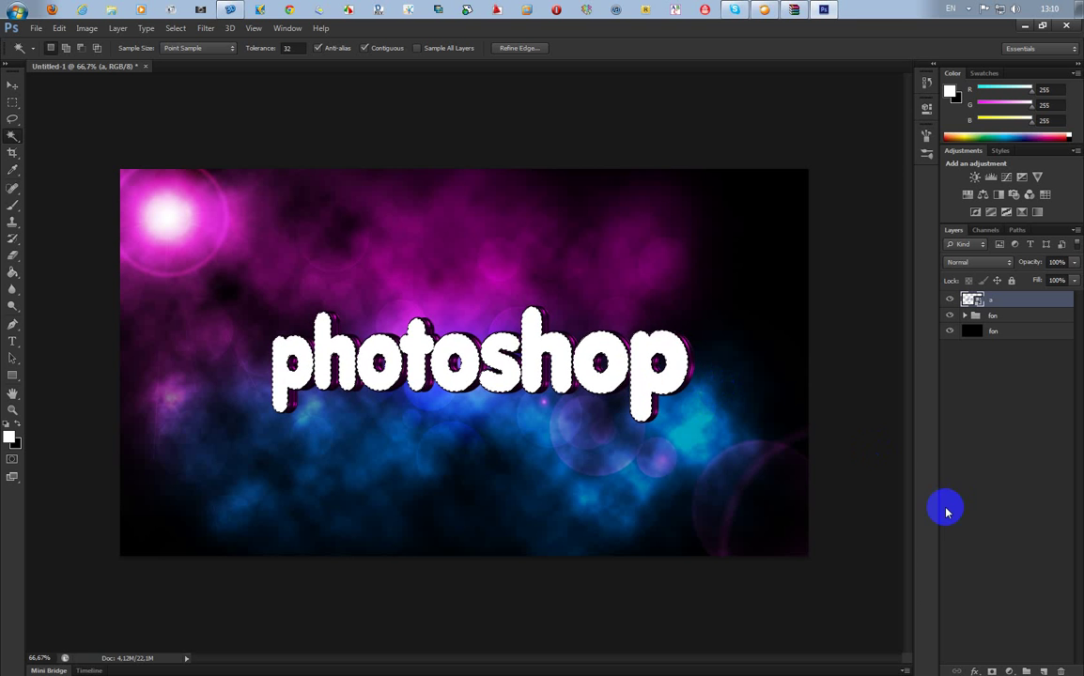
Step: Add a new layer above layer a, fill the selected letter faces with black on it and deselect
click(1042, 669)
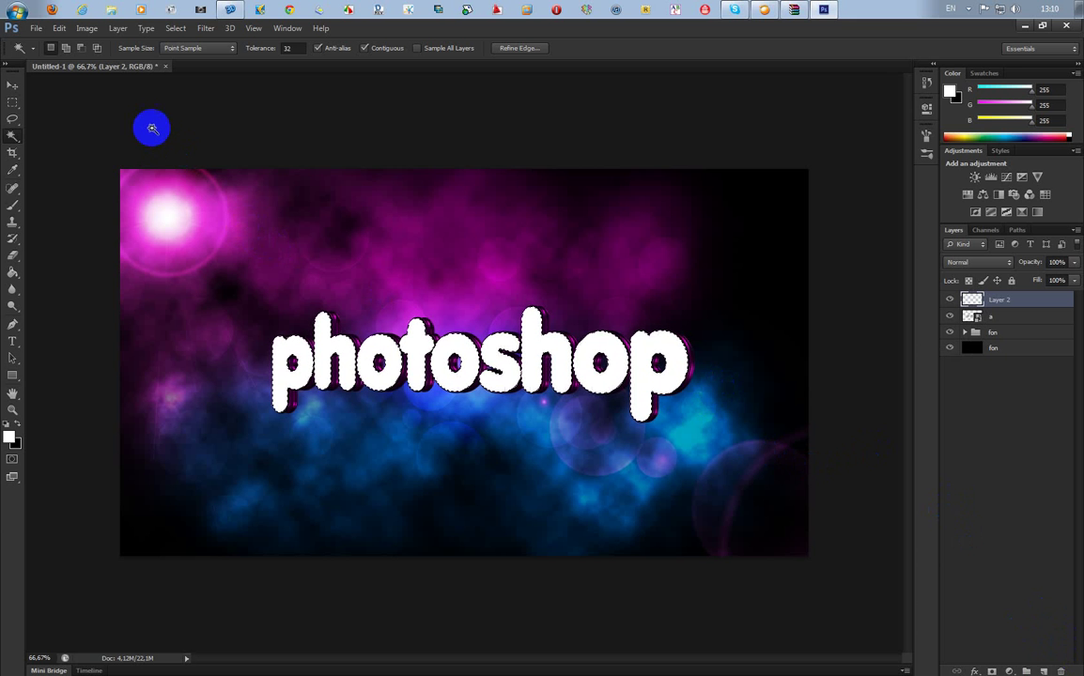
click(59, 30)
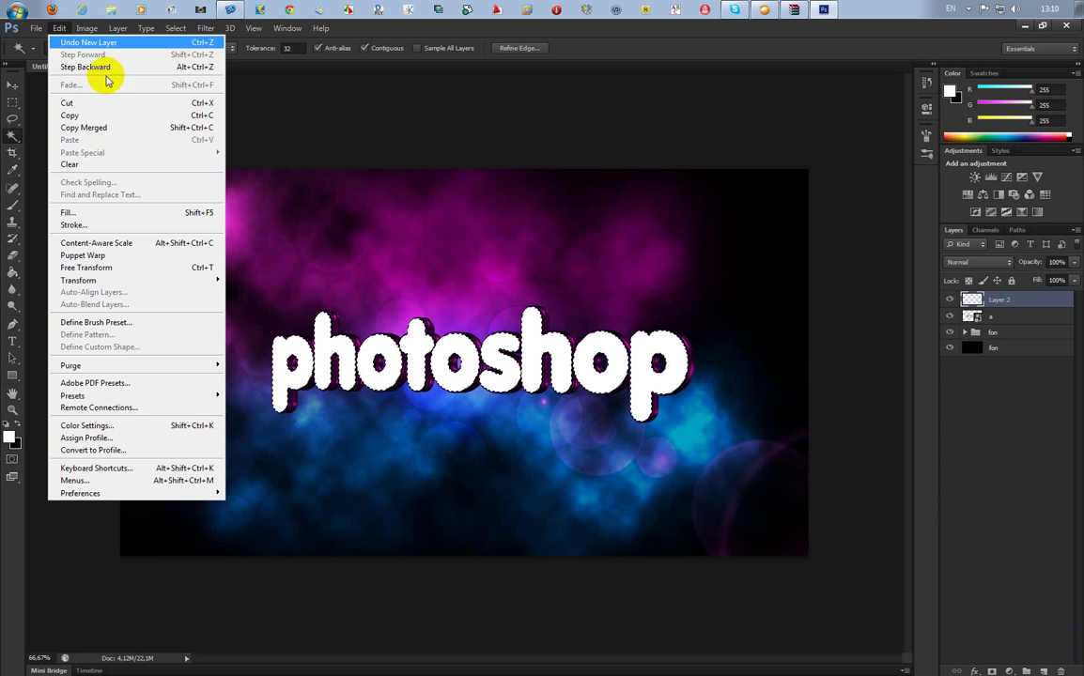
click(192, 213)
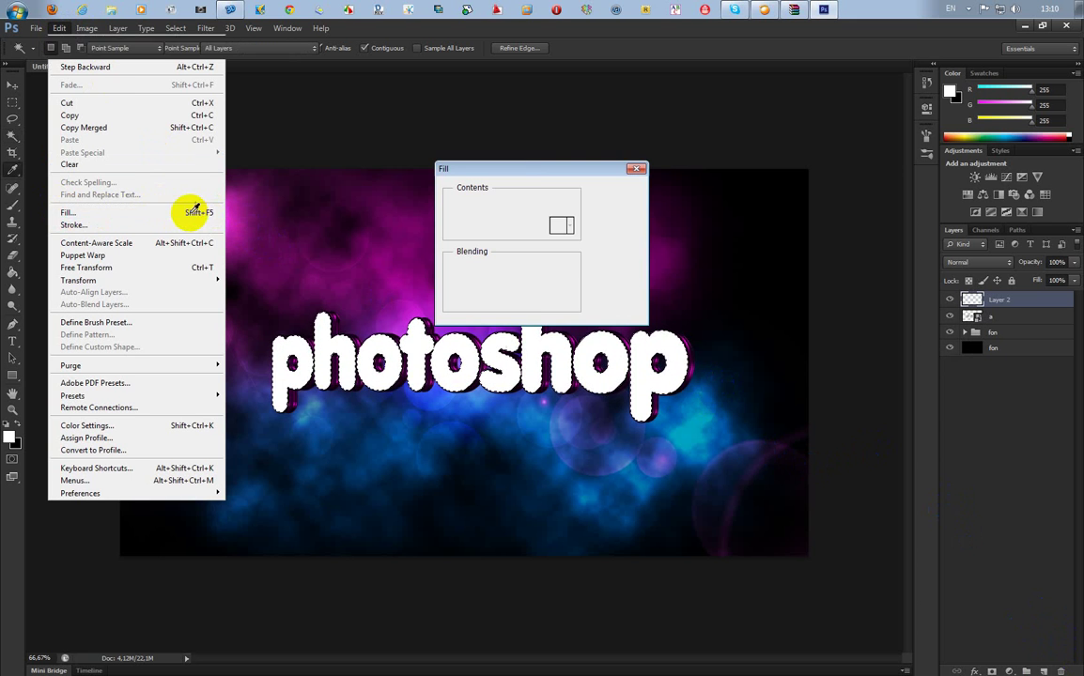
drag(525, 174, 691, 116)
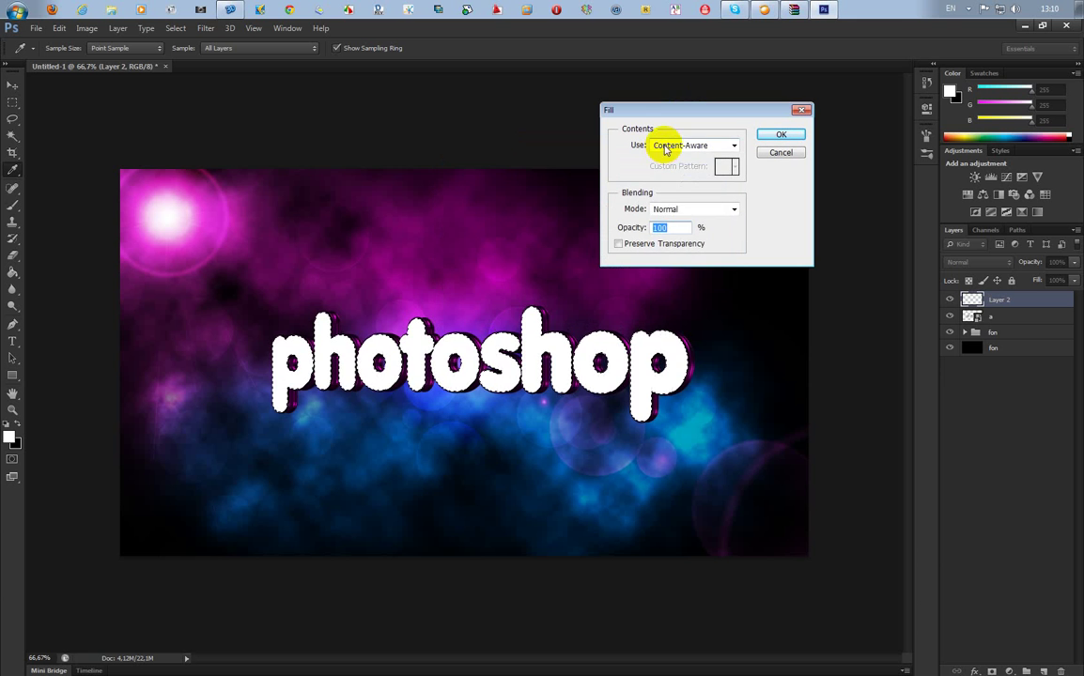
click(676, 145)
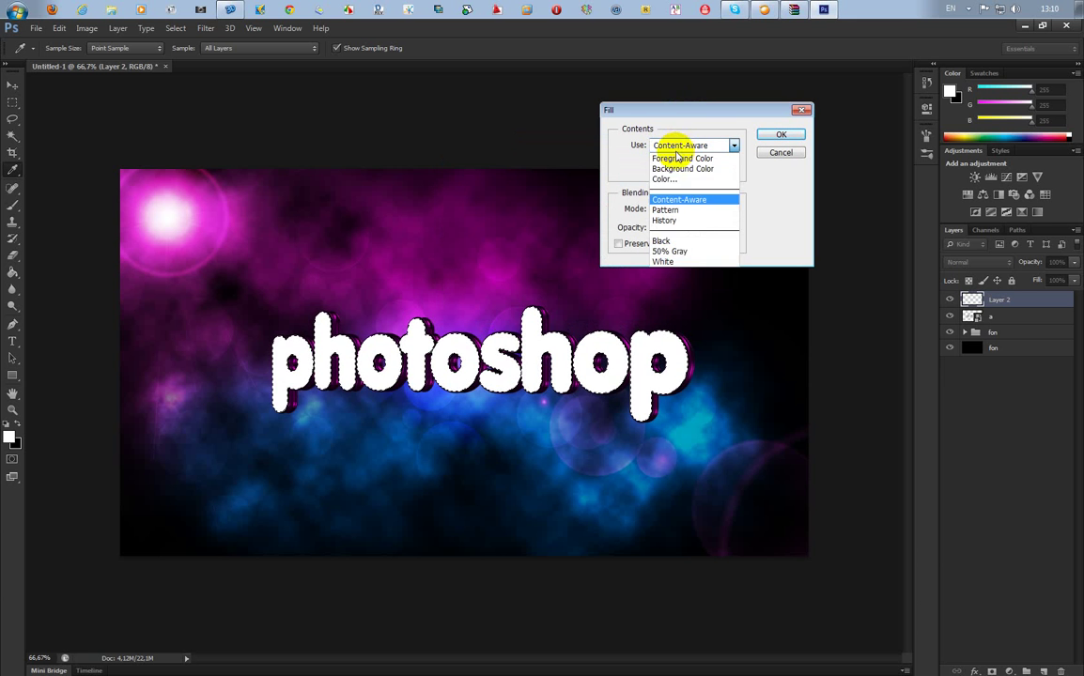
click(687, 240)
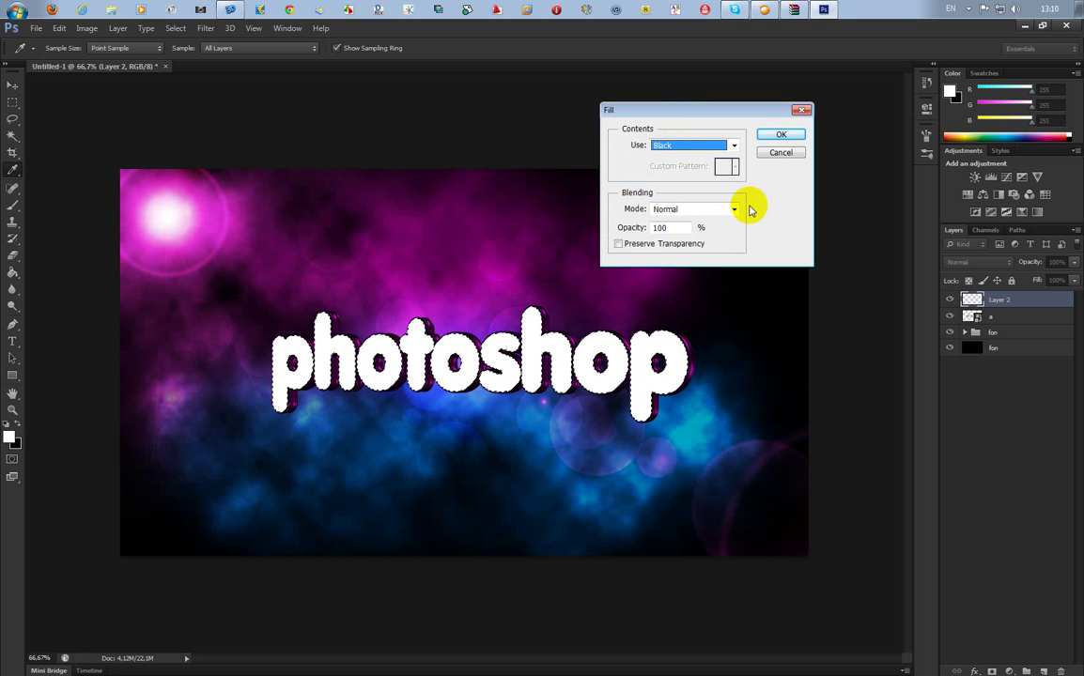
click(781, 137)
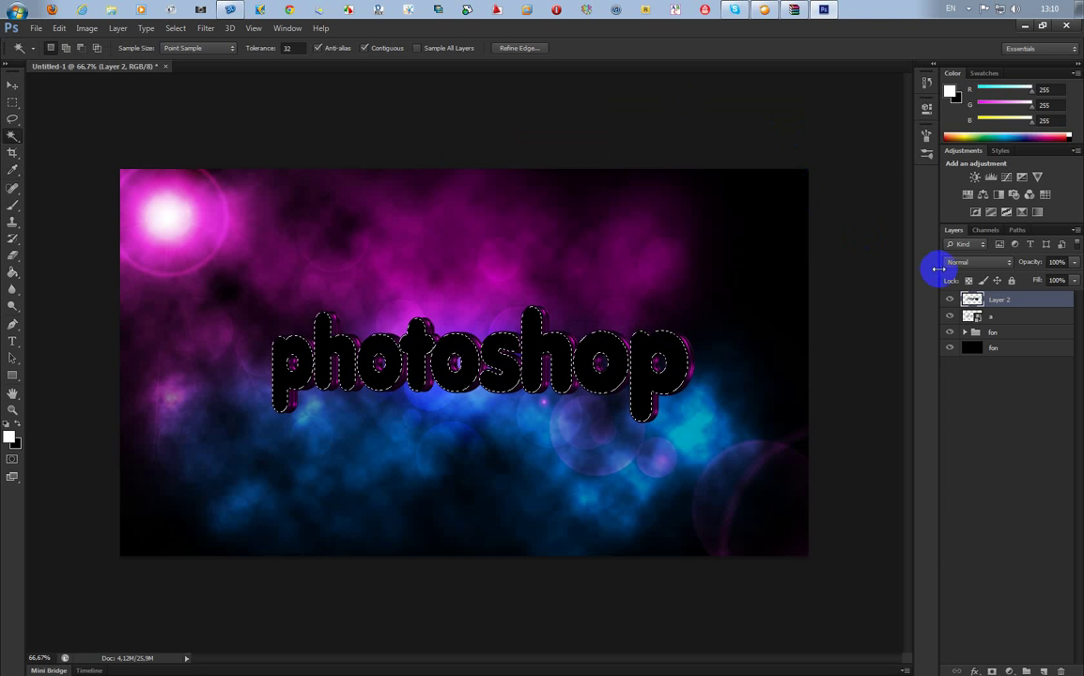
key(ctrl+d)
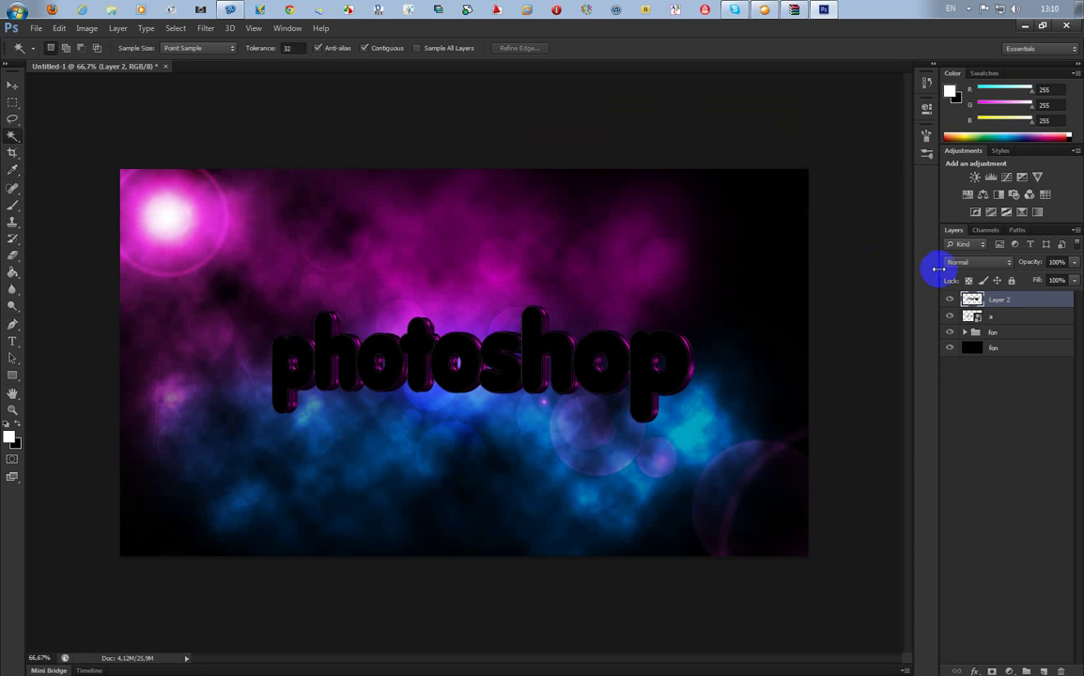
Step: Set Layer 2's fill opacity to 0% and enable a Gradient Overlay with the Radial style
right_click(975, 302)
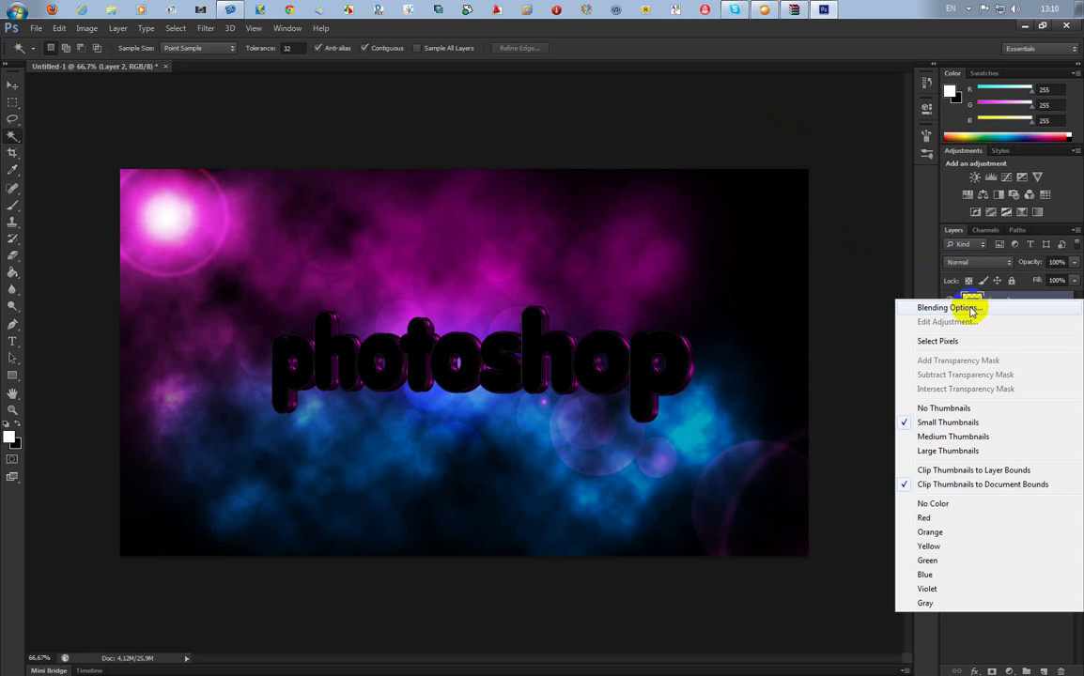
click(972, 310)
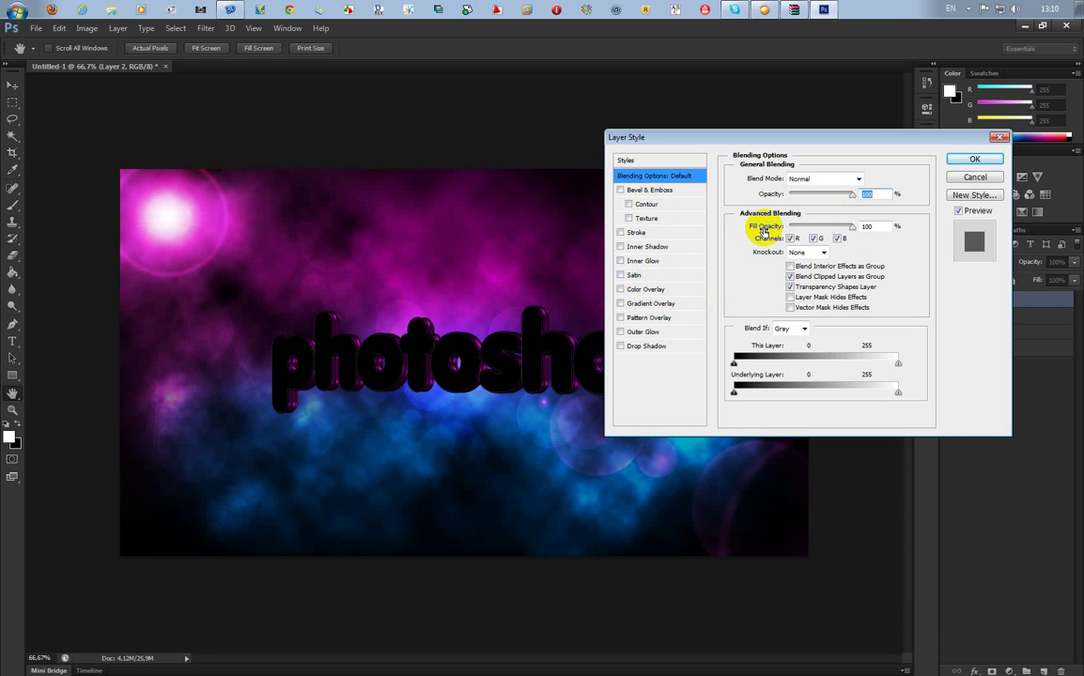
drag(854, 231, 738, 225)
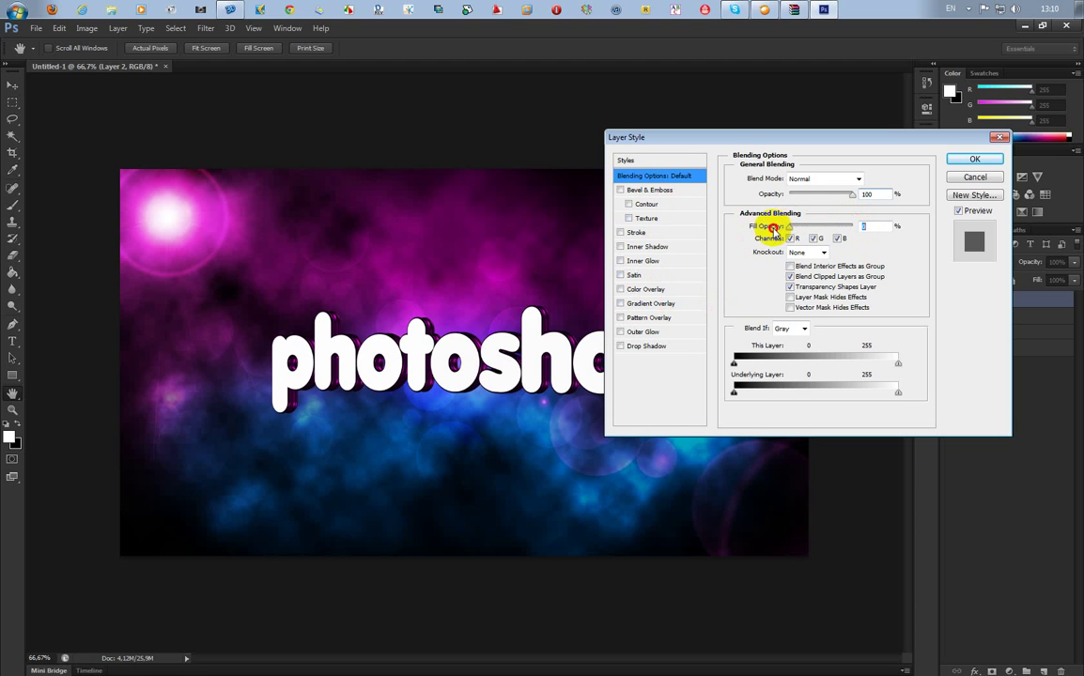
click(641, 305)
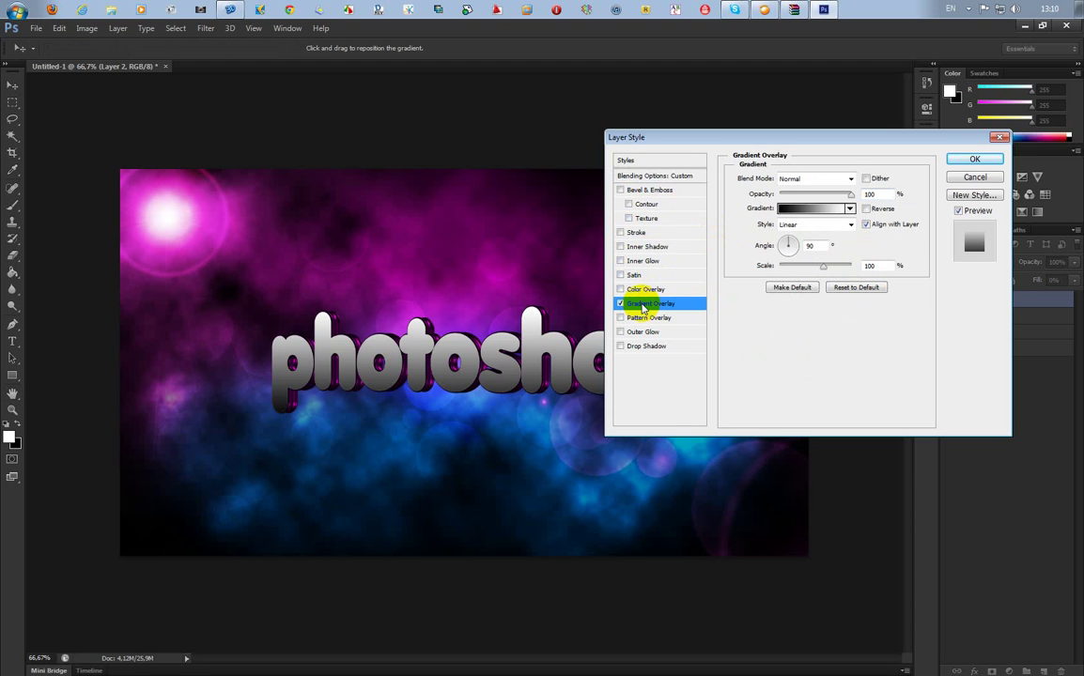
click(815, 225)
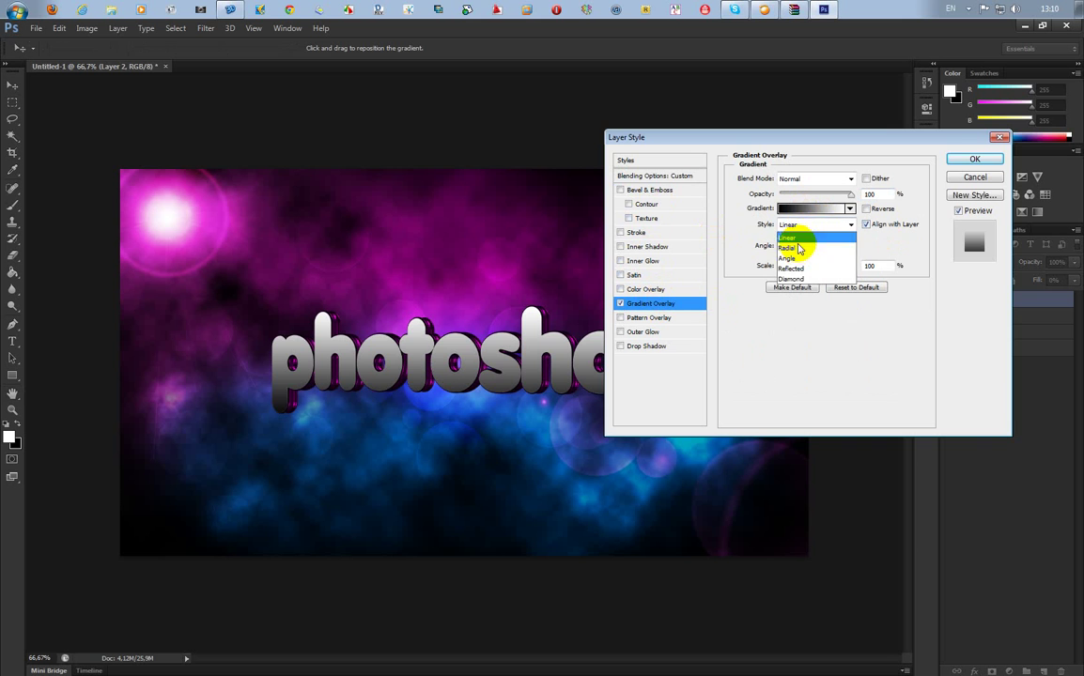
click(794, 236)
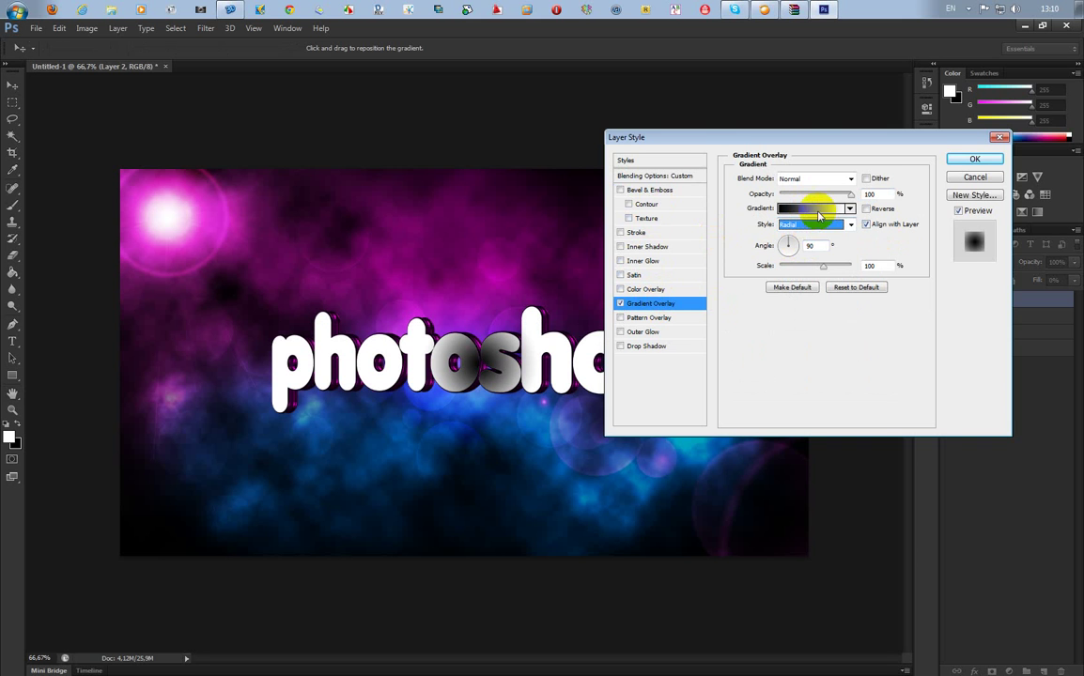
Step: Change the overlay gradient's white end stop to ff00de and accept the black-to-magenta gradient
click(798, 207)
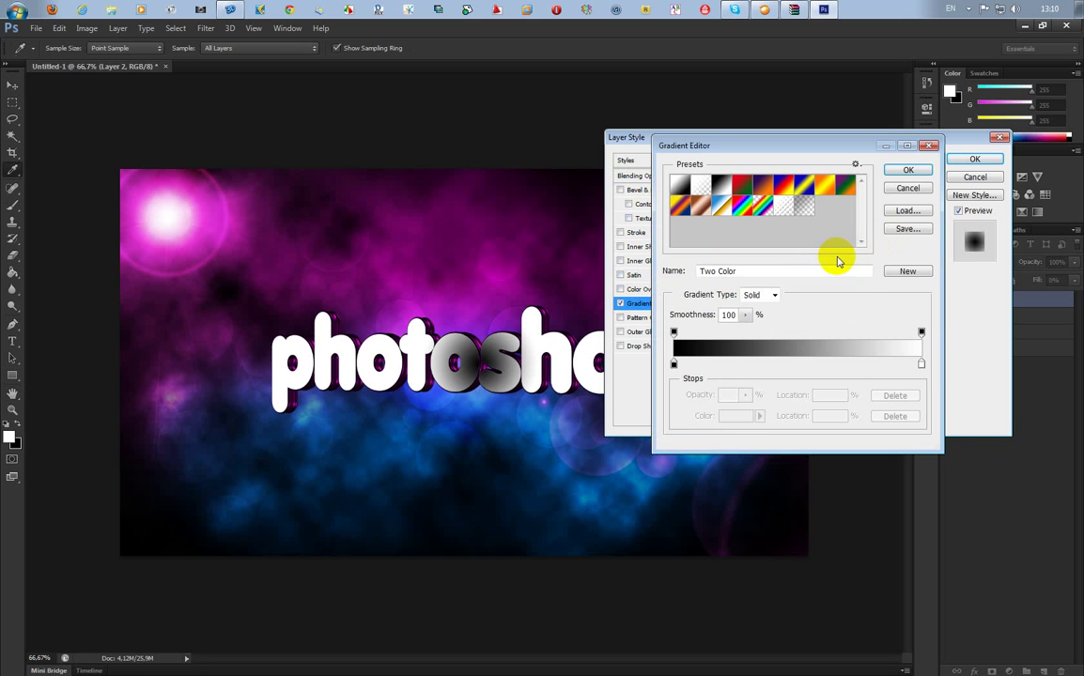
click(921, 365)
double_click(921, 364)
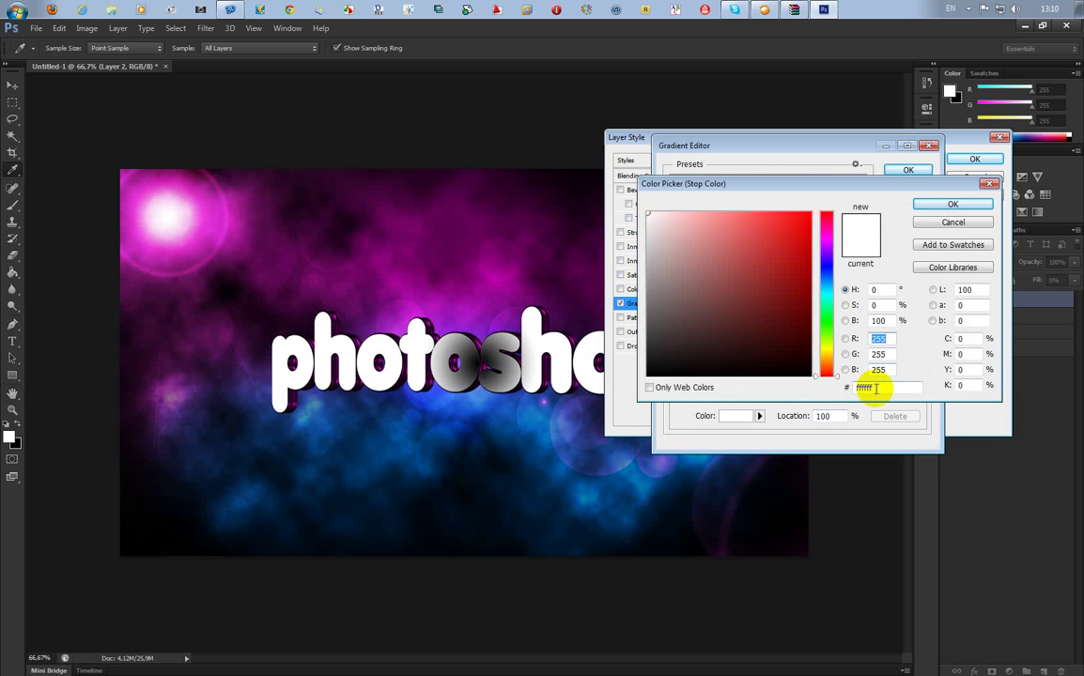
click(811, 375)
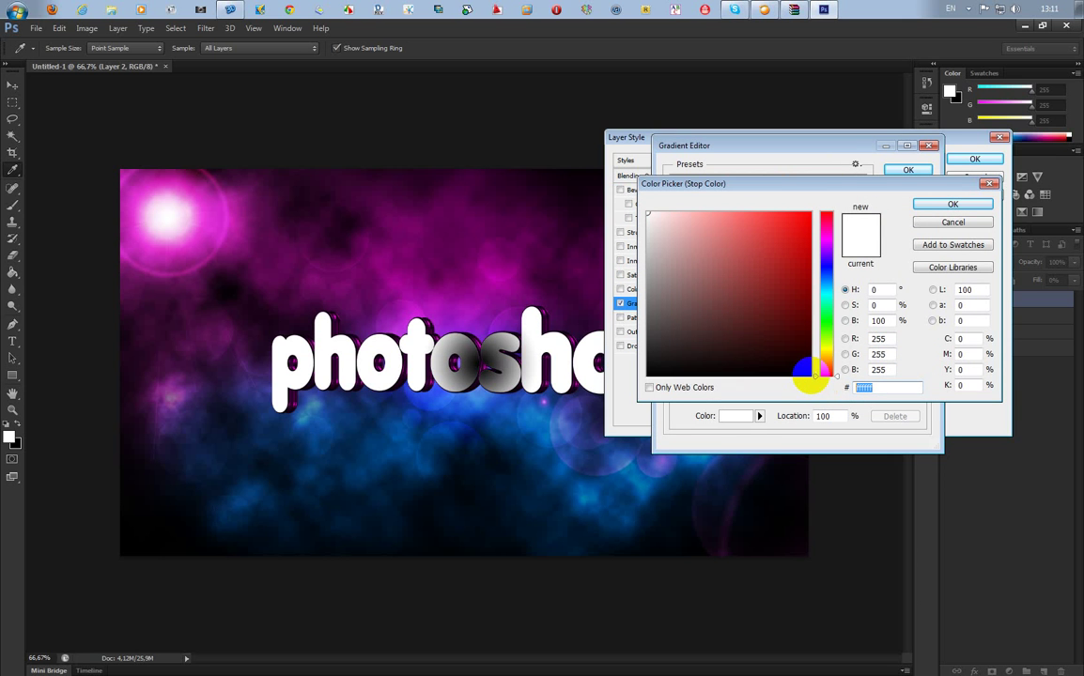
text(ff00)
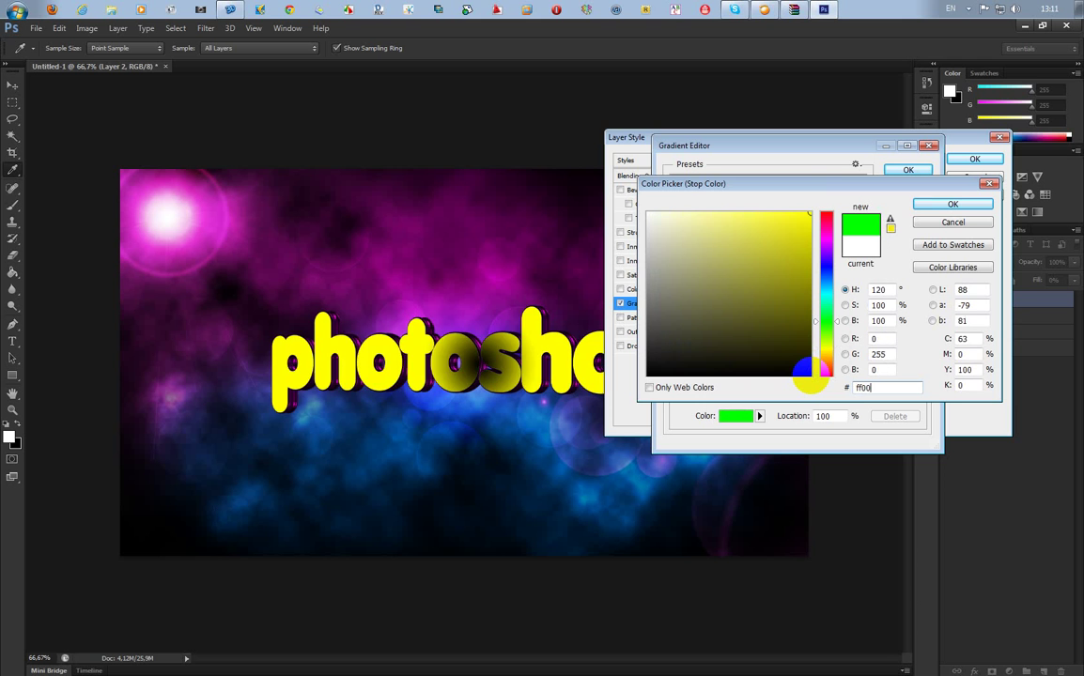
text(de)
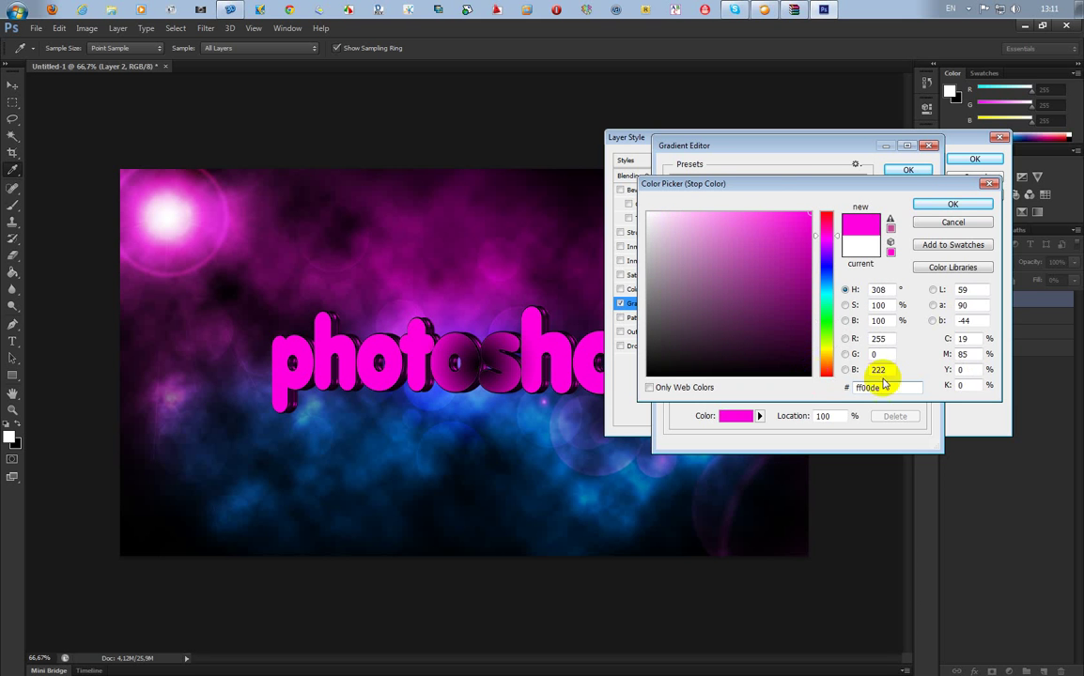
click(953, 205)
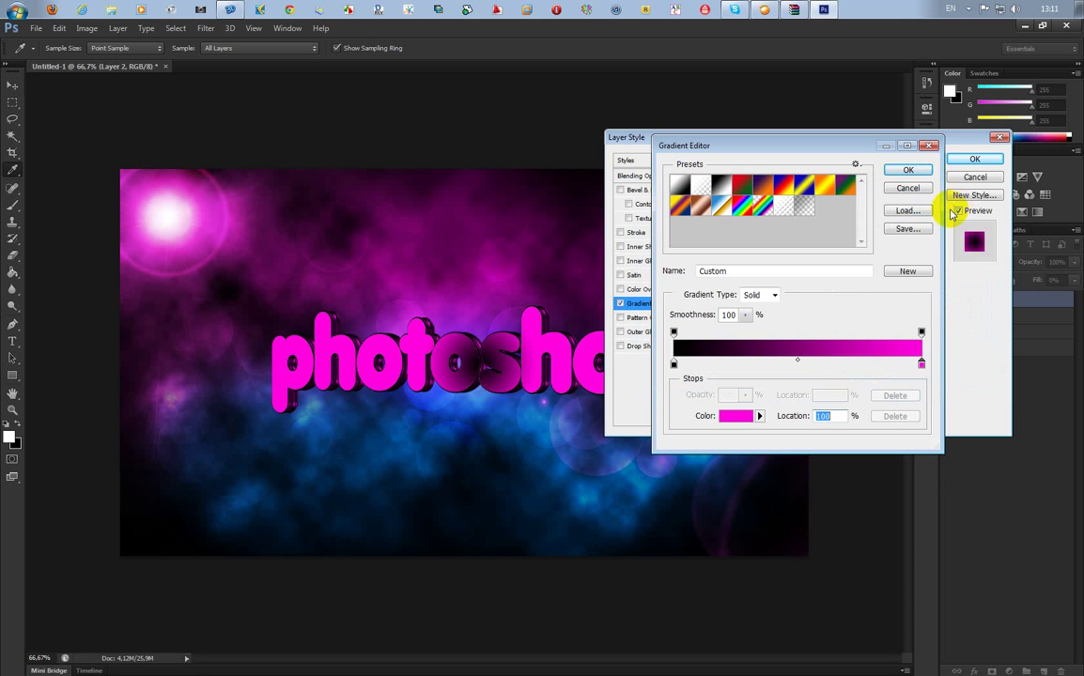
click(909, 171)
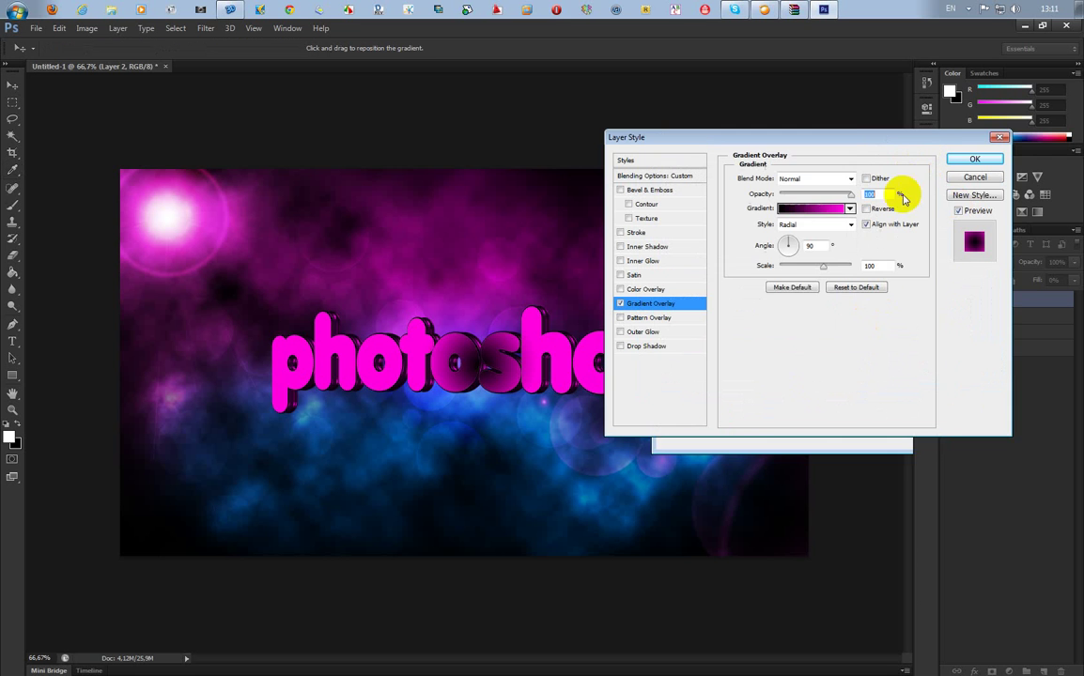
Step: Reverse the overlay gradient and set its scale to 150%
drag(844, 144, 866, 155)
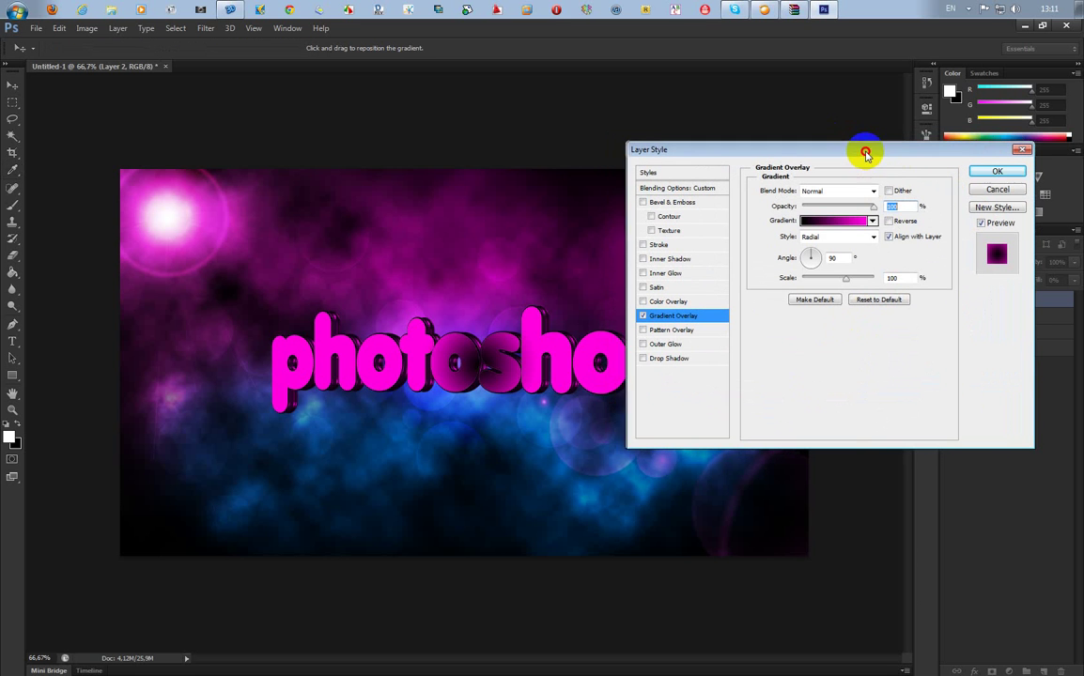
click(888, 220)
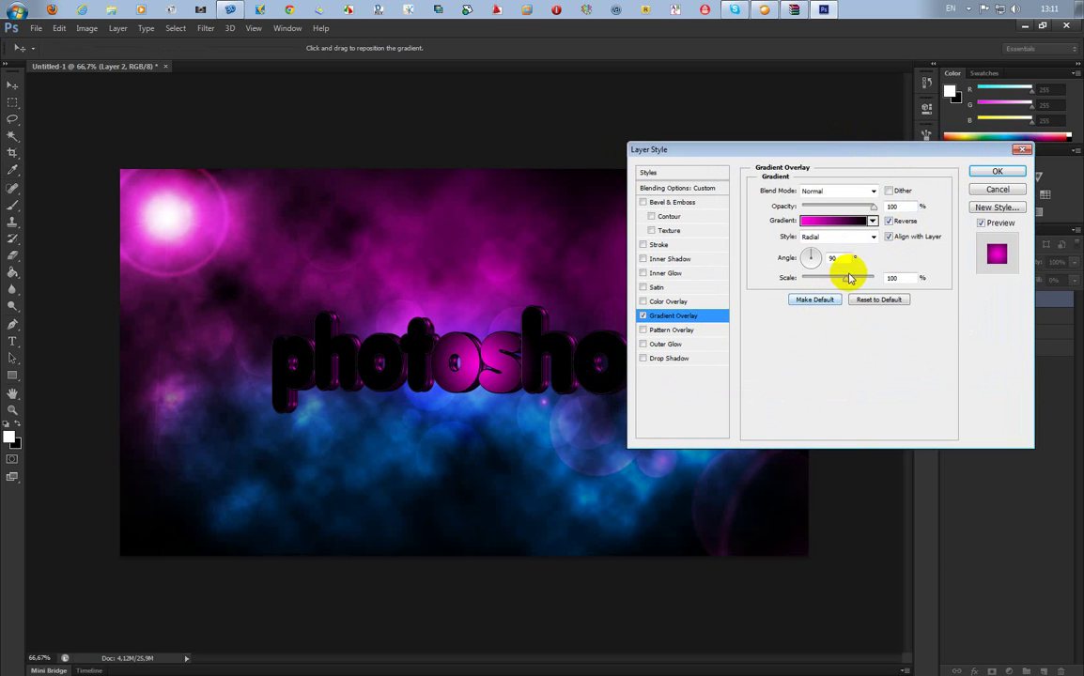
drag(848, 278, 900, 276)
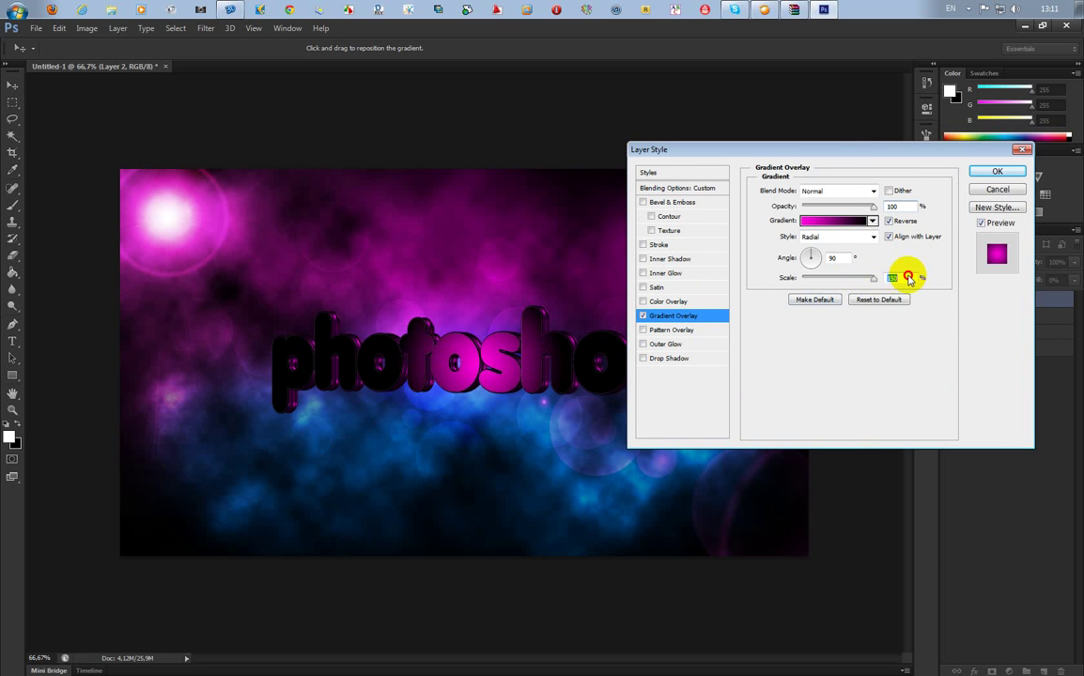
Step: Shift the magenta centre of the gradient to the word's first letters, set its angle to about 56°, and apply the layer style
drag(580, 305, 338, 367)
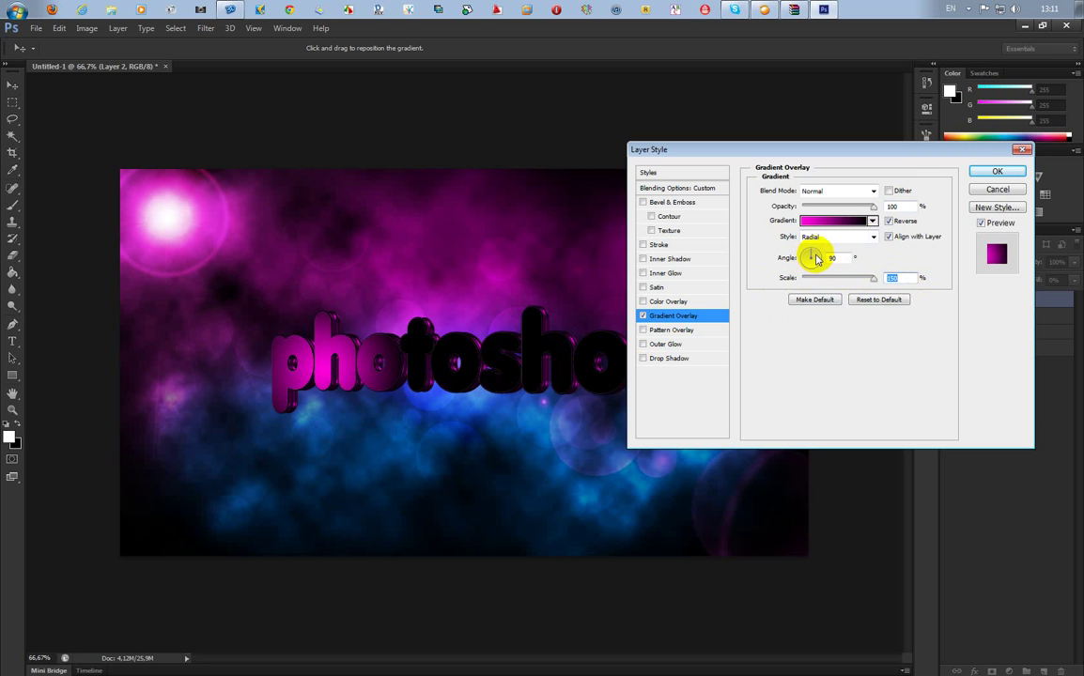
click(813, 257)
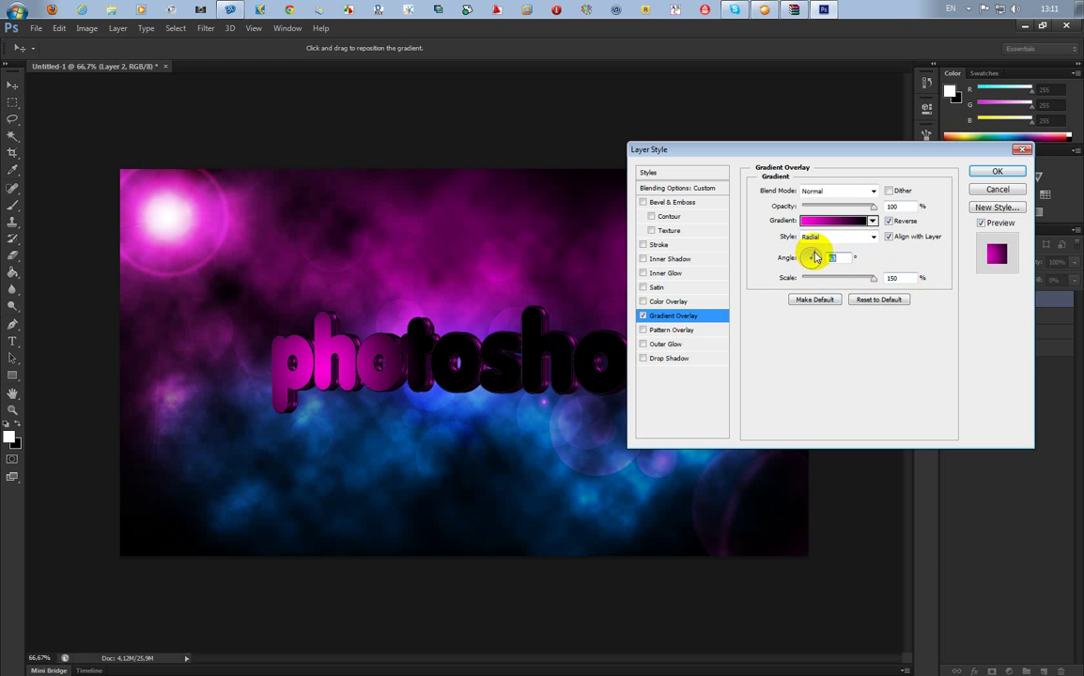
drag(498, 301, 433, 369)
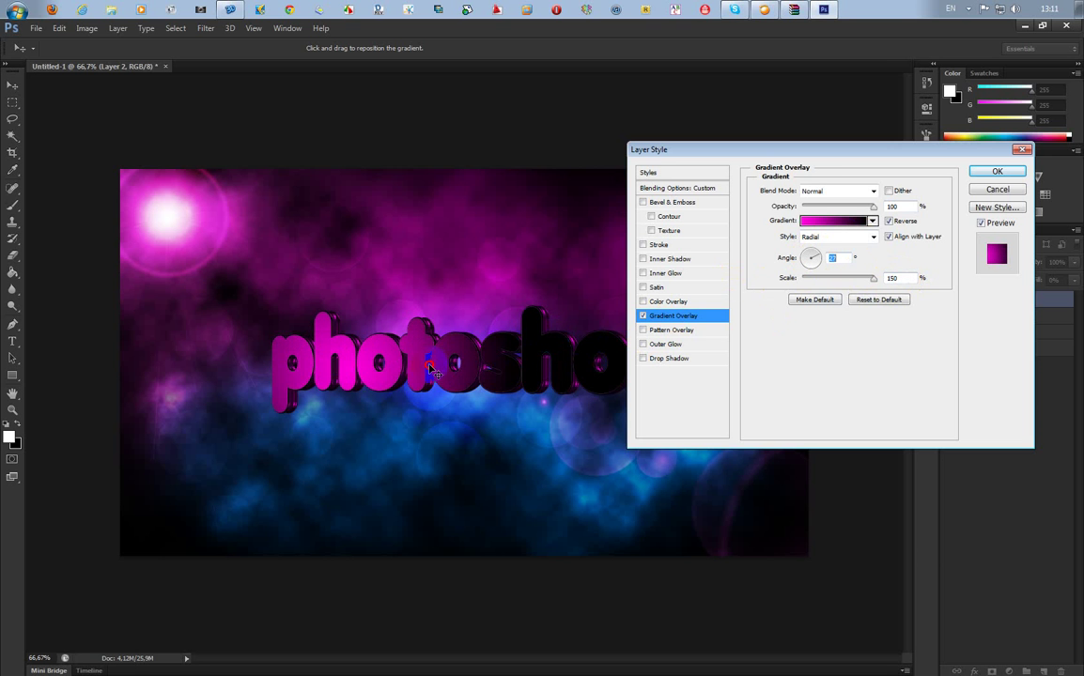
drag(832, 151, 937, 168)
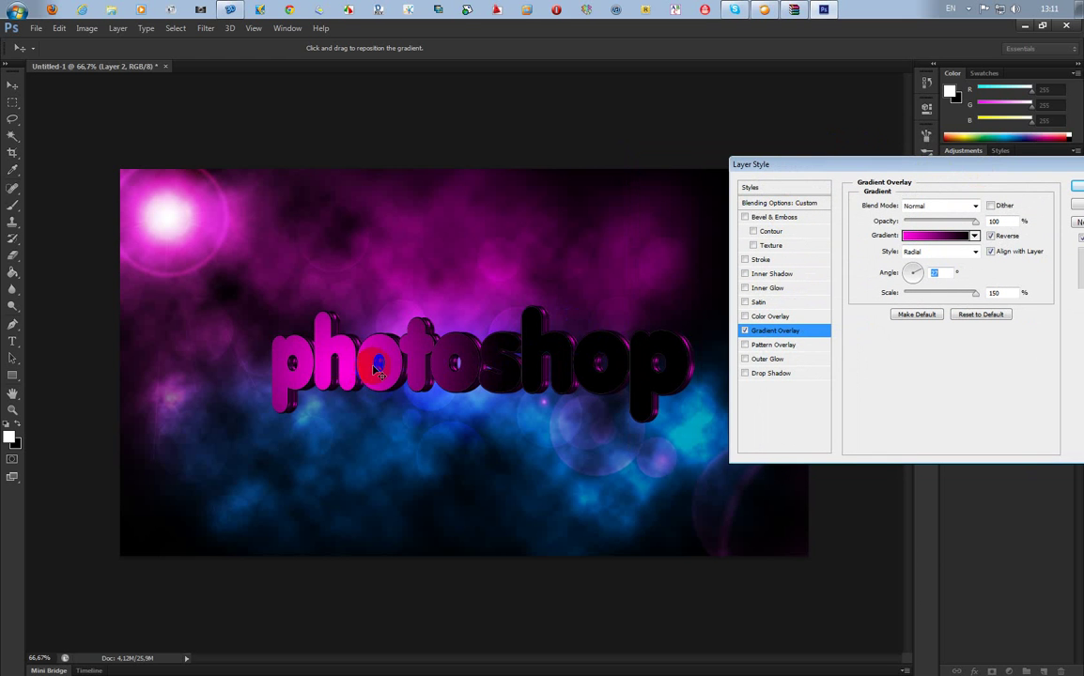
mouse_move(374, 370)
mouse_down()
mouse_move(345, 368)
mouse_move(388, 371)
mouse_up()
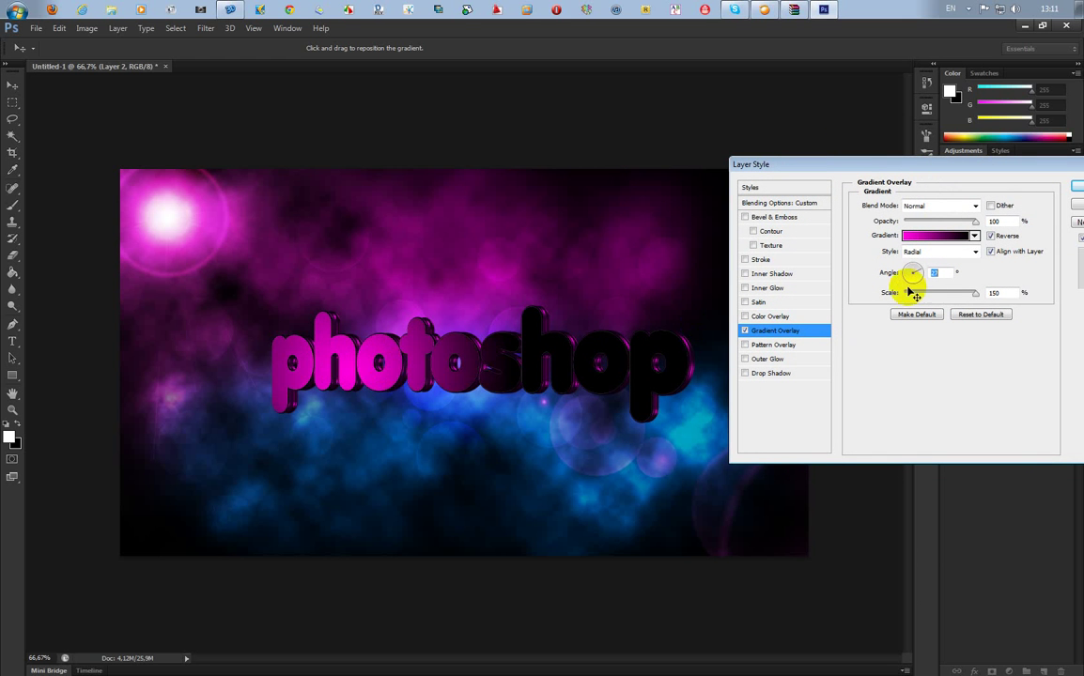
drag(230, 356, 406, 362)
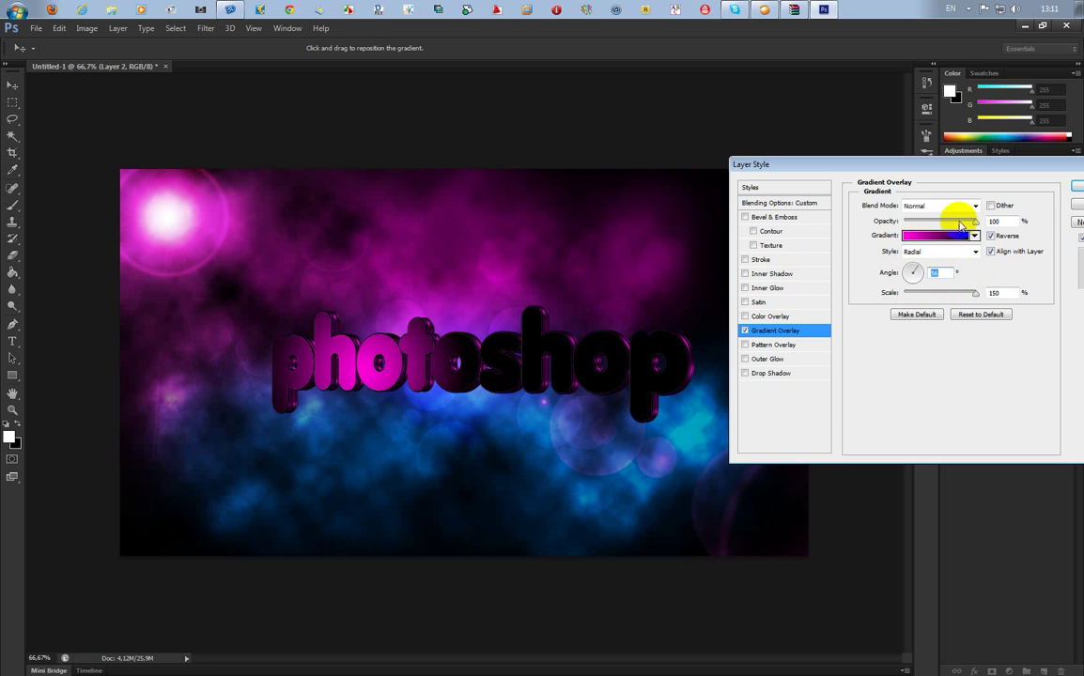
click(1078, 186)
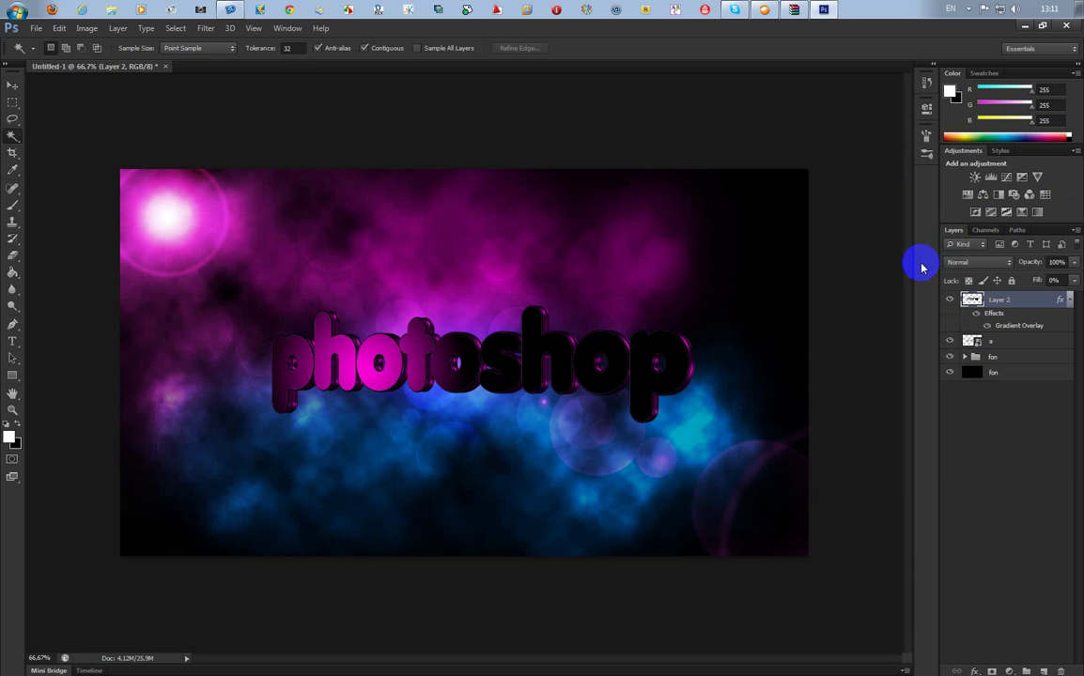
click(1068, 301)
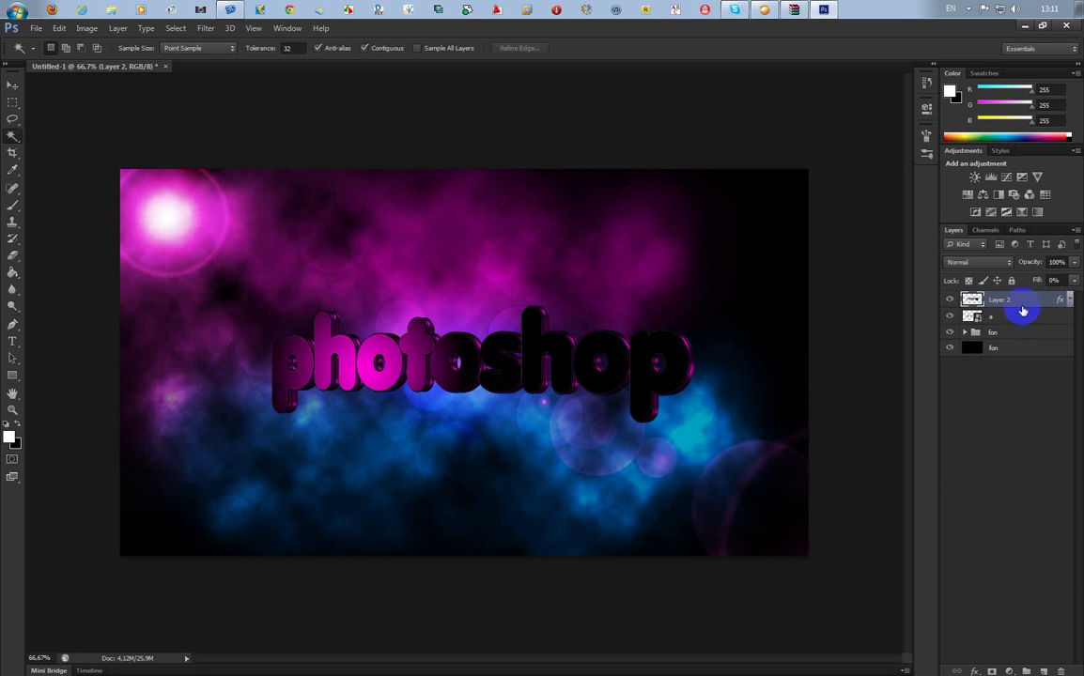
Step: Enable Bevel & Emboss on Layer 2 with depth 1000% and size 4 px
double_click(968, 299)
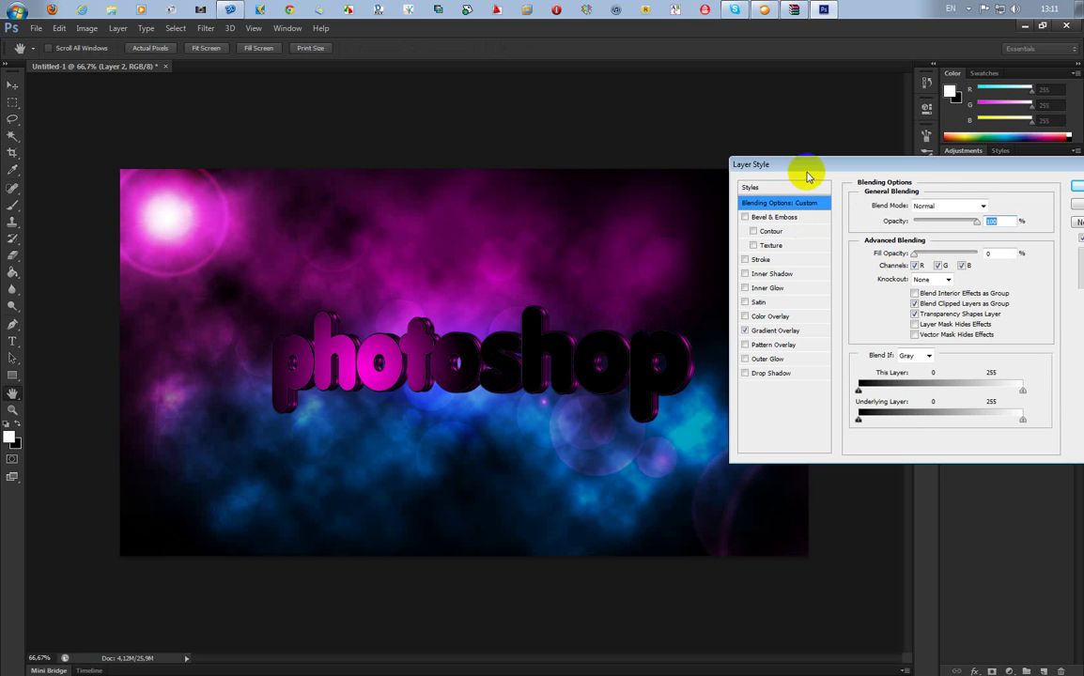
click(760, 217)
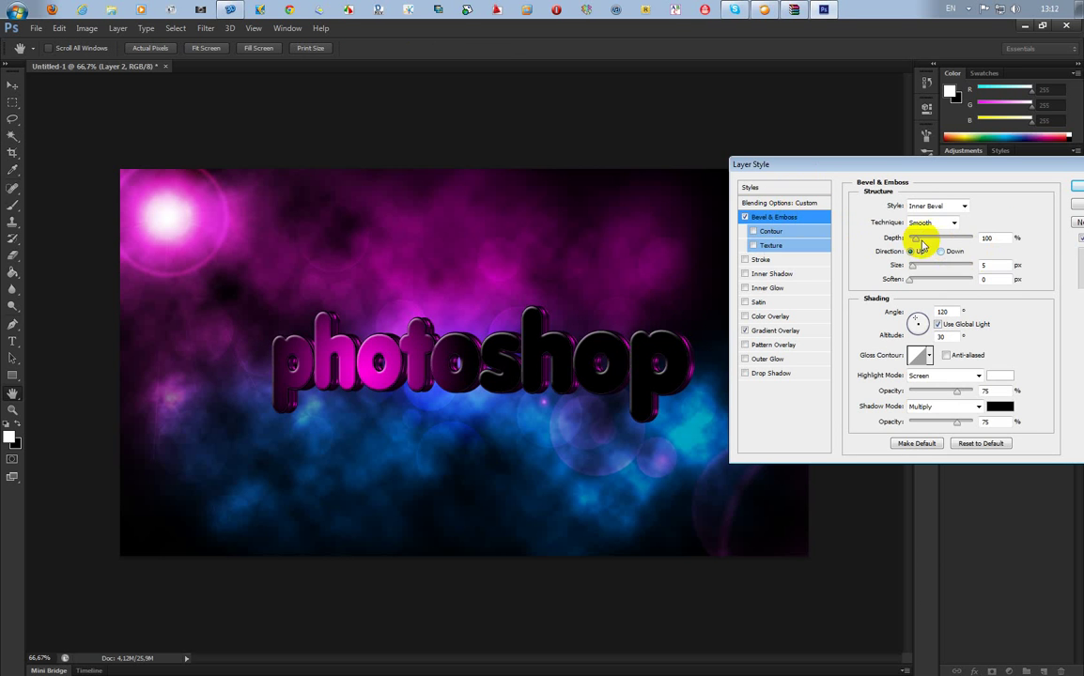
drag(912, 239, 1000, 246)
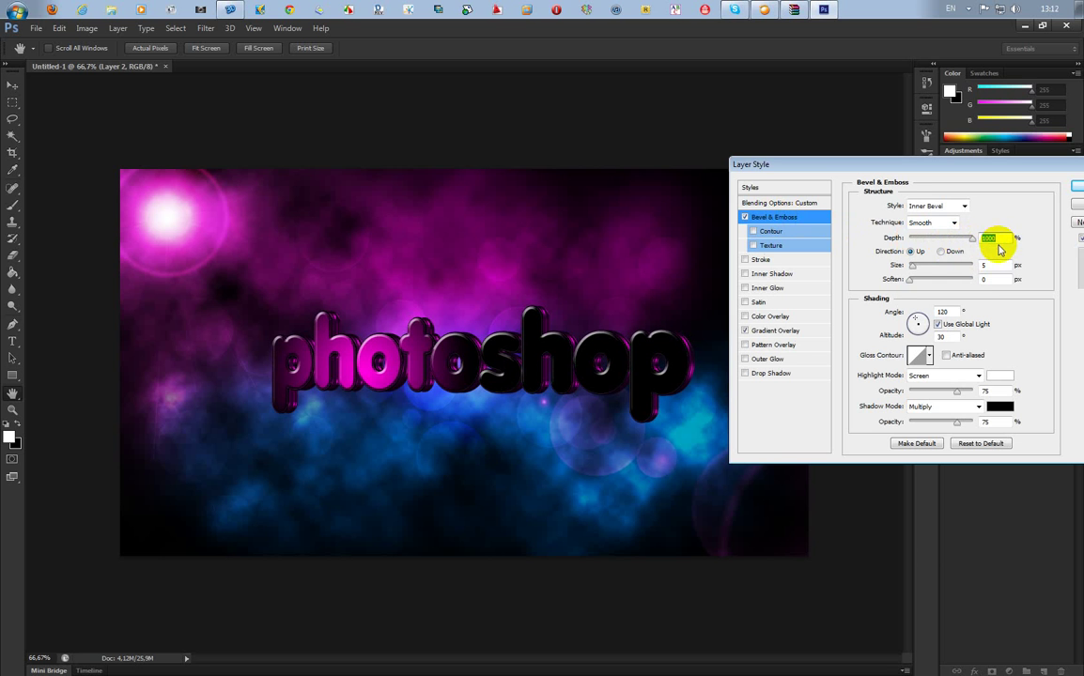
click(986, 264)
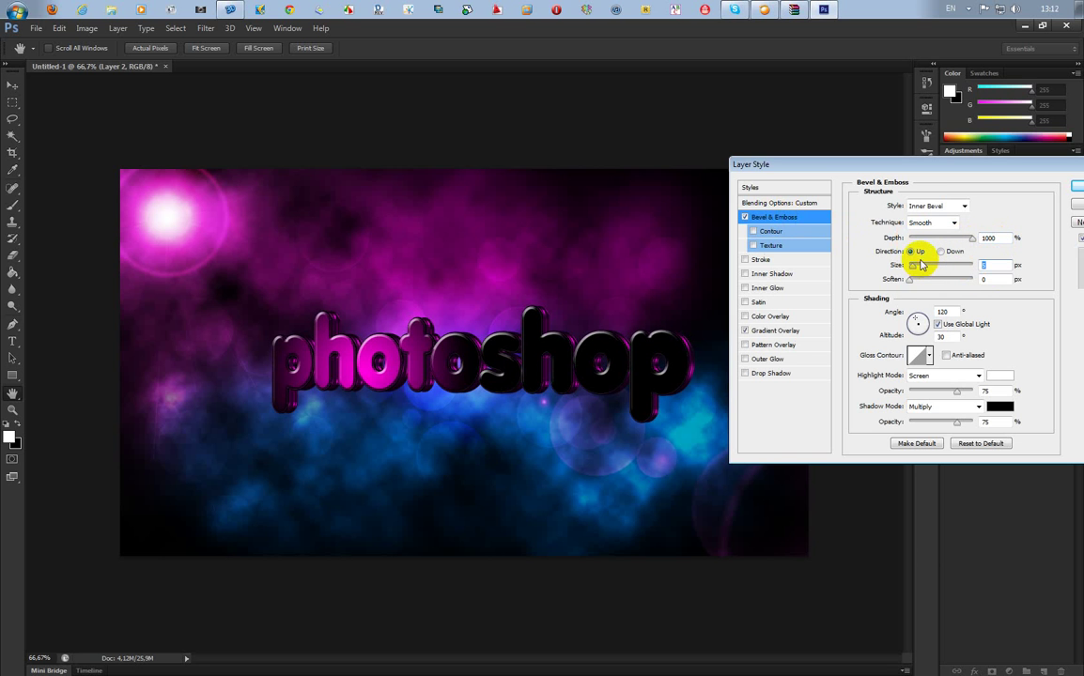
text(4)
Step: Turn off the bevel's global light, set its angle to 90° and highlight opacity to 100%, and apply the layer style
click(938, 324)
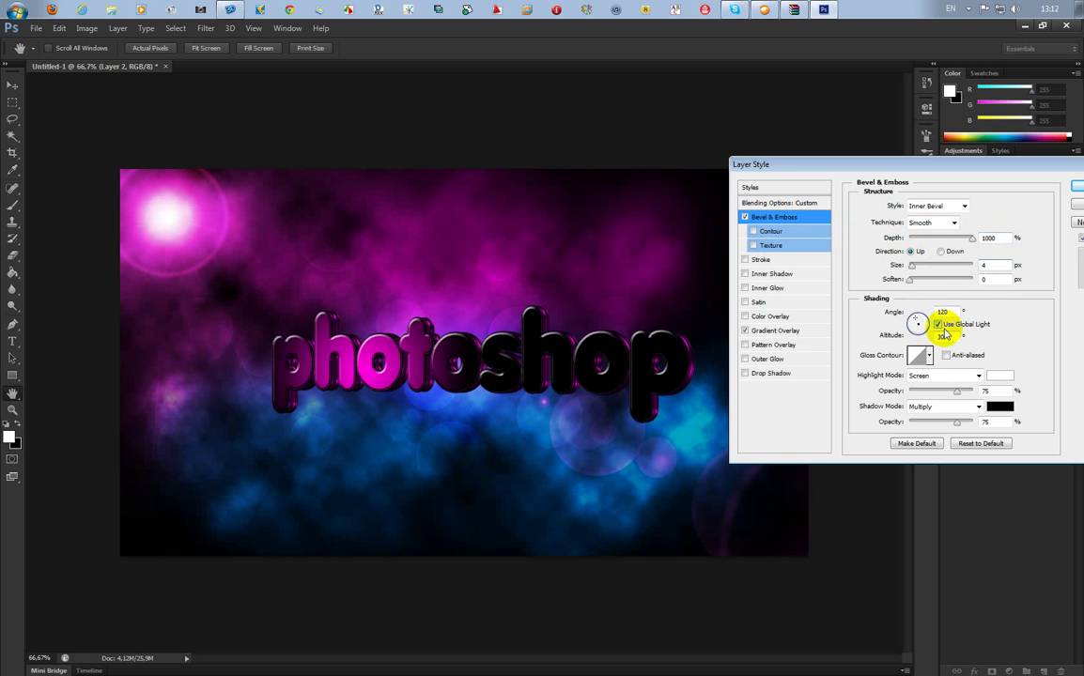
click(883, 312)
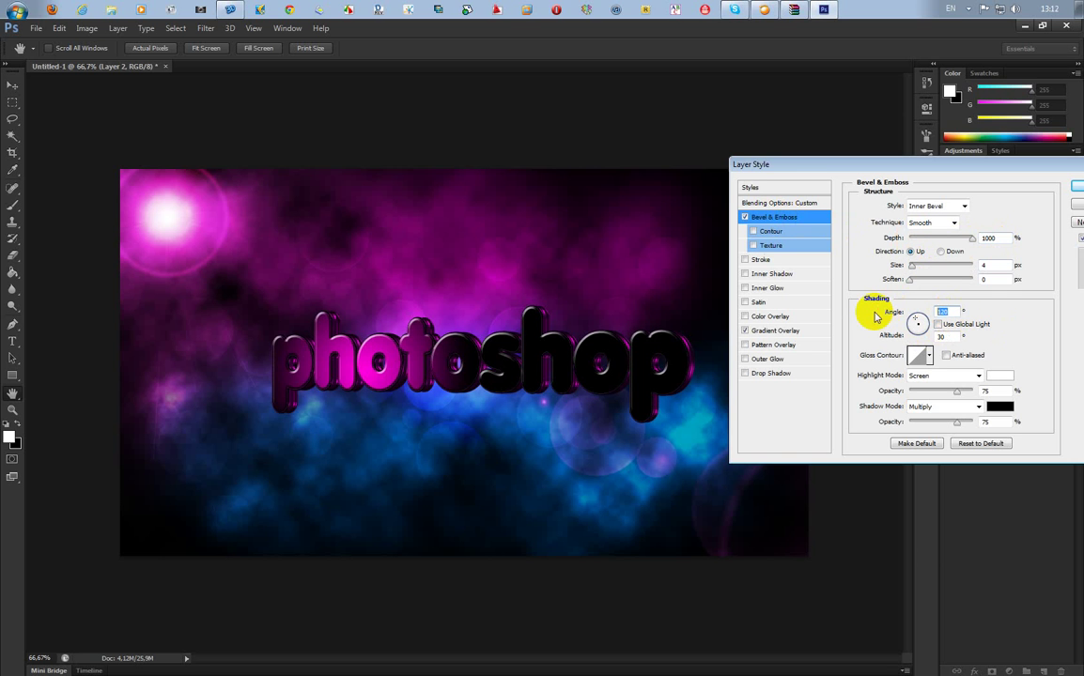
text(90)
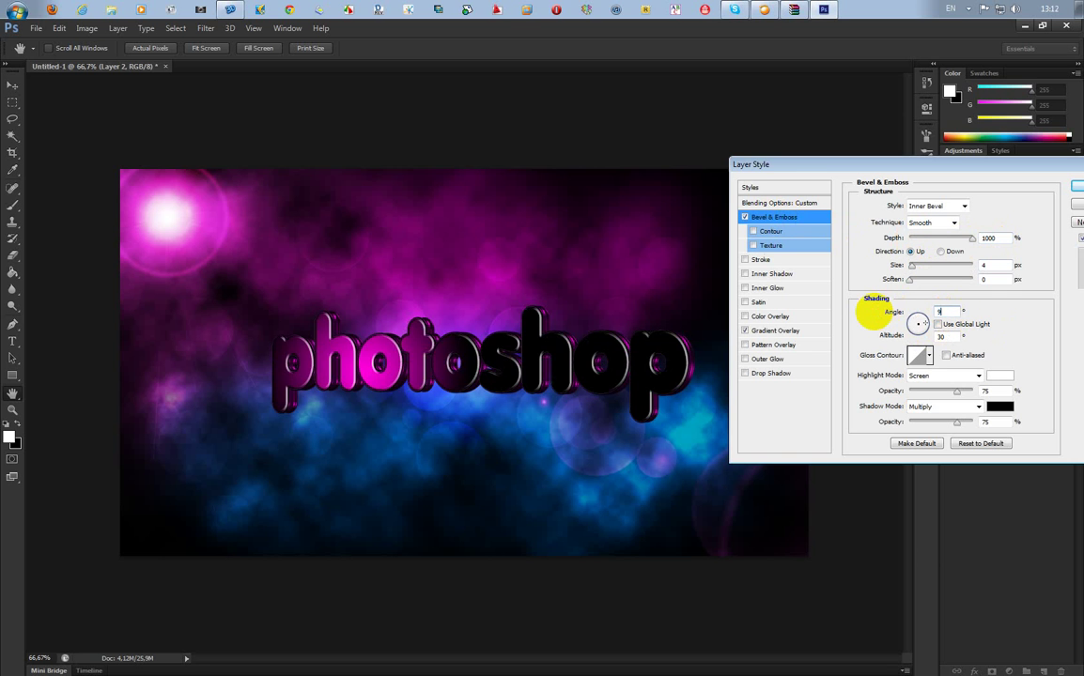
click(957, 392)
drag(957, 391, 998, 391)
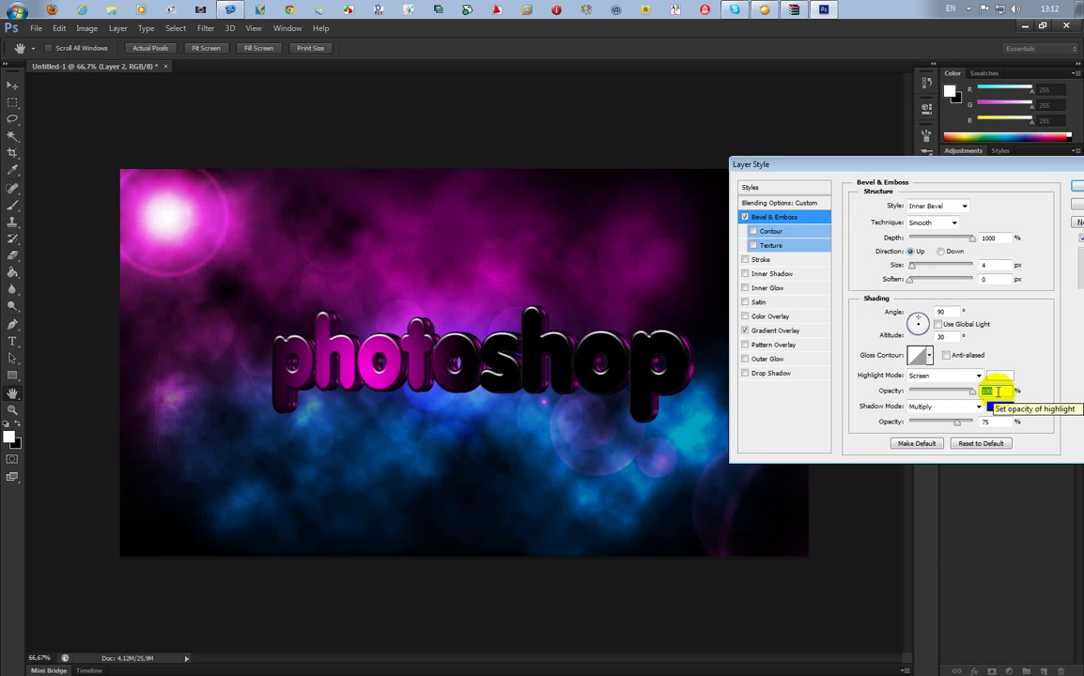
drag(1006, 169, 914, 165)
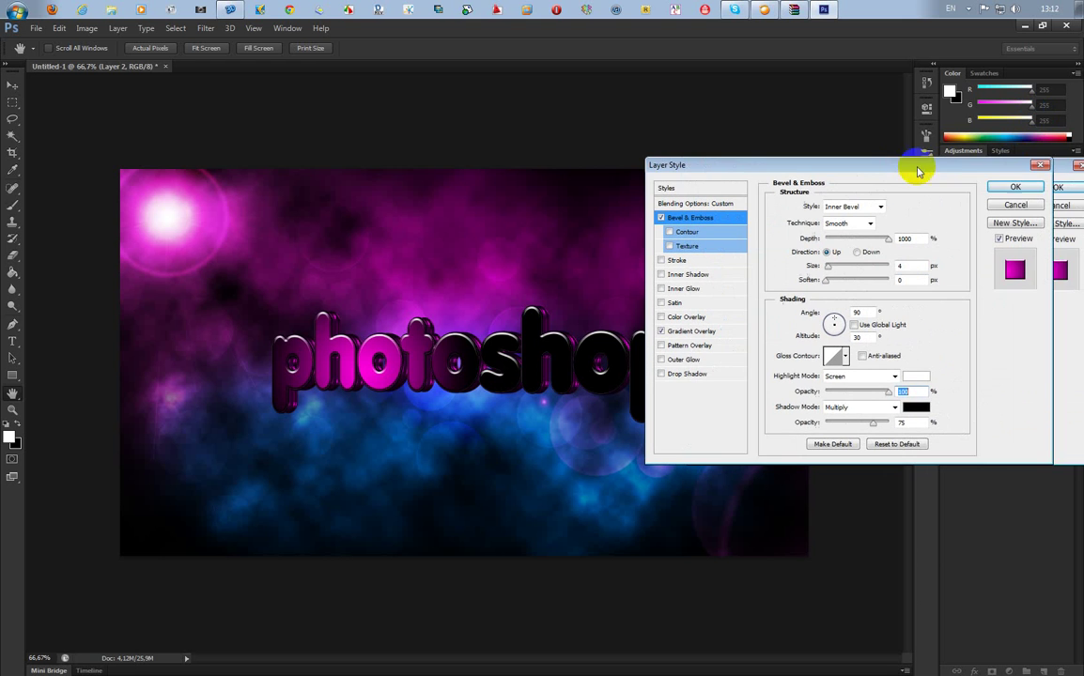
click(1026, 184)
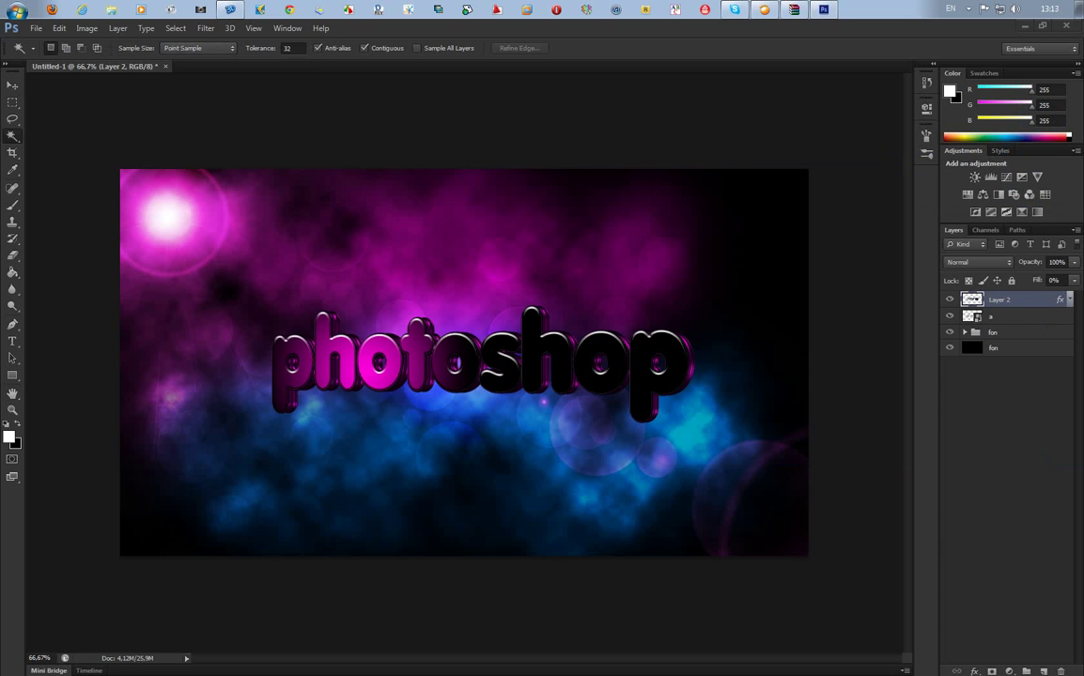
Step: Duplicate Layer 2 within the same document
right_click(1033, 302)
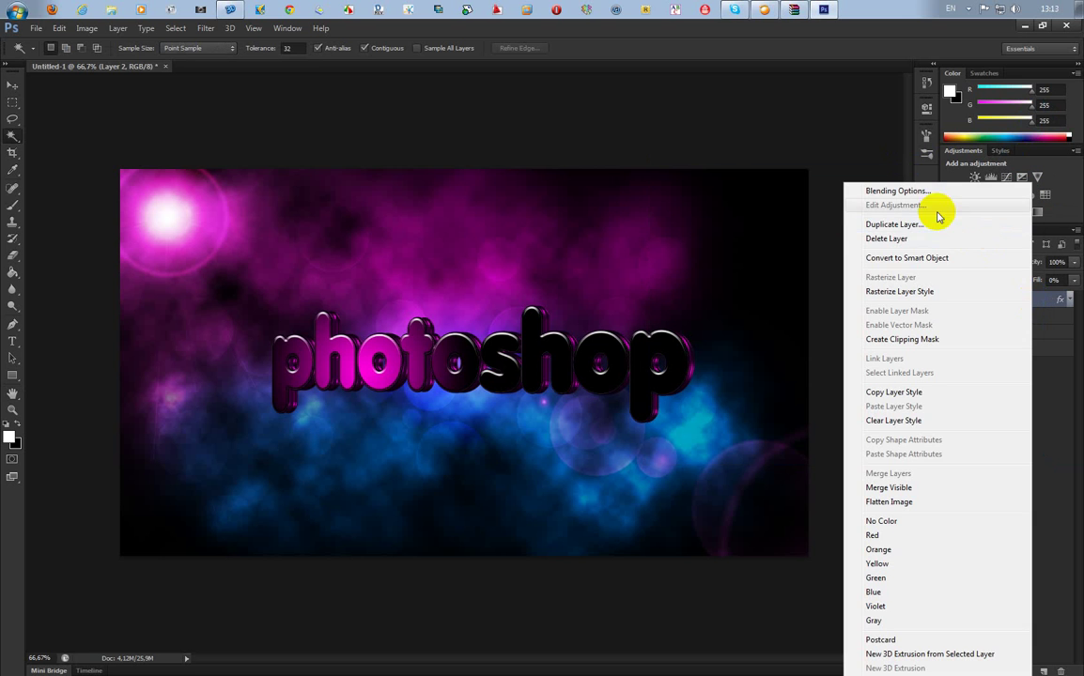
click(918, 236)
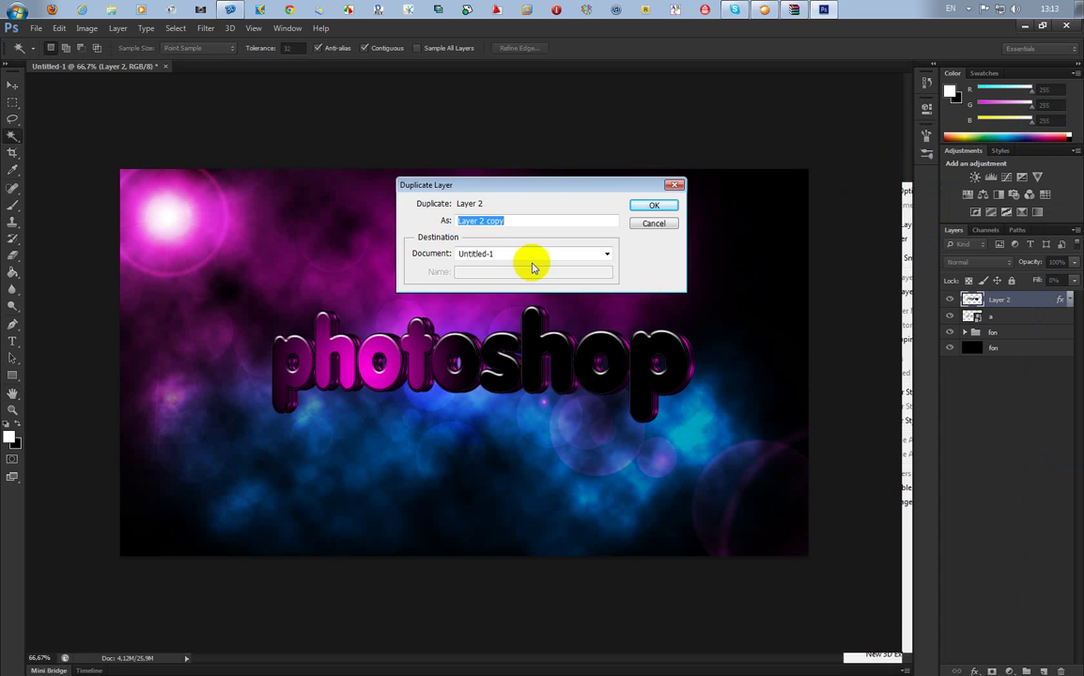
click(648, 206)
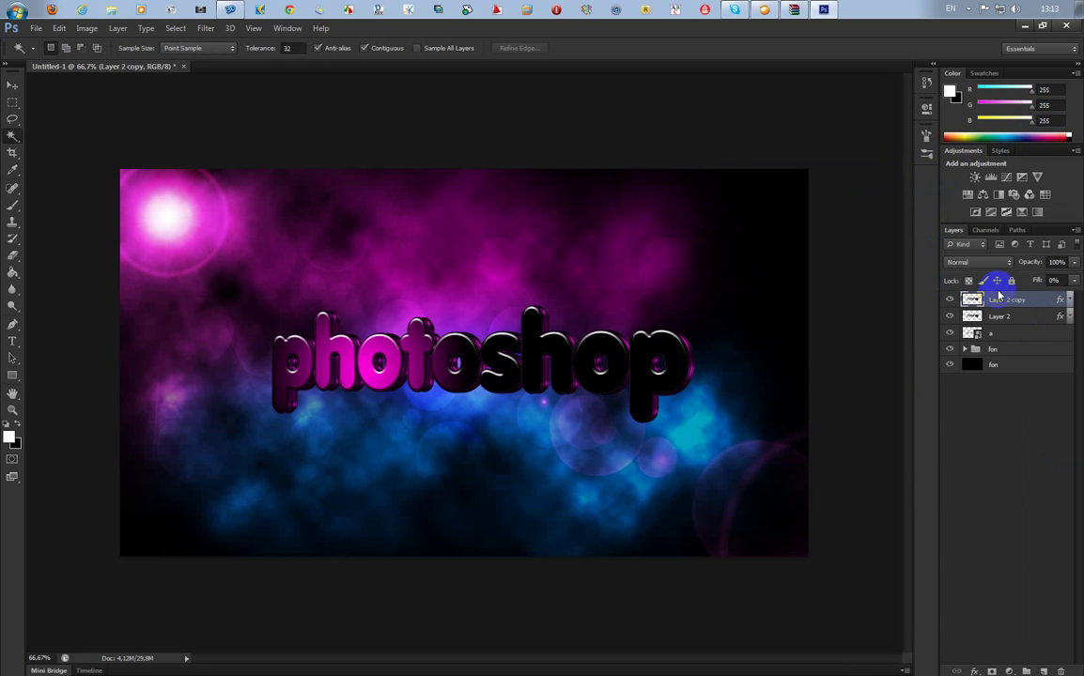
Step: Edit the Gradient Overlay of the Layer 2 duplicate and set the opacity stop at the gradient's black end to 0%
click(970, 300)
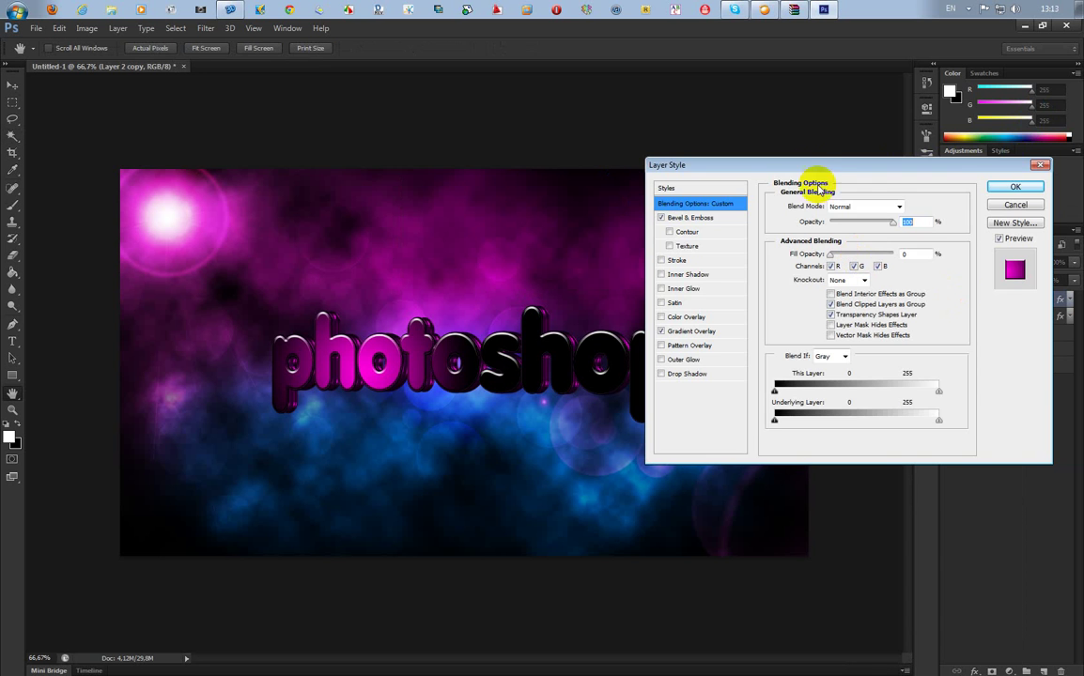
drag(805, 158, 836, 125)
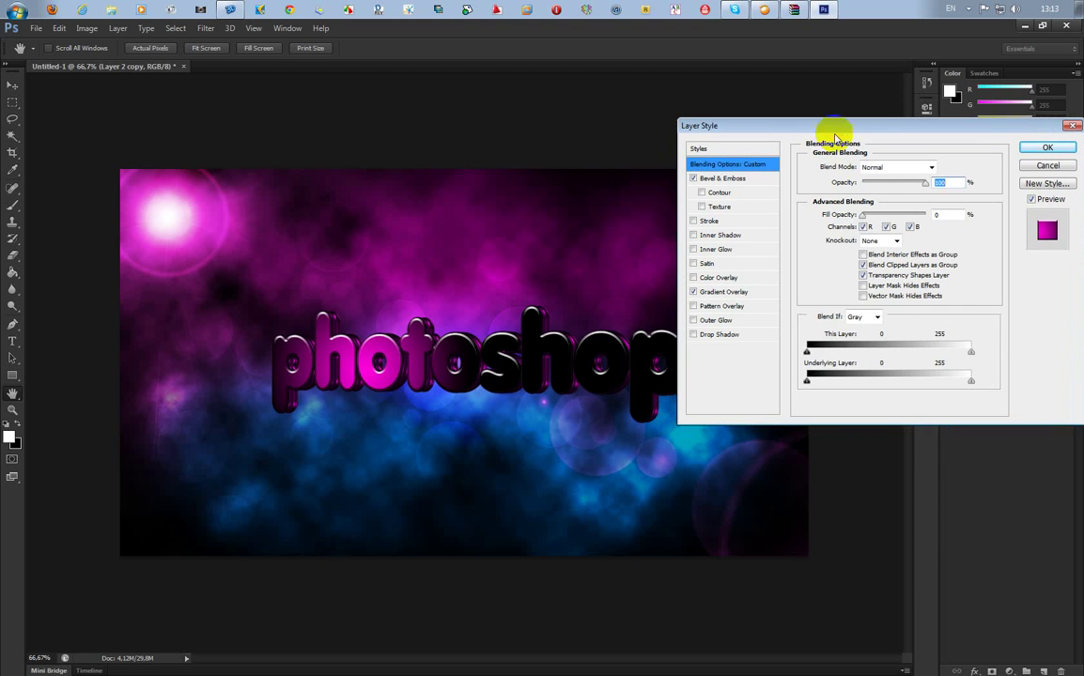
click(720, 291)
click(922, 198)
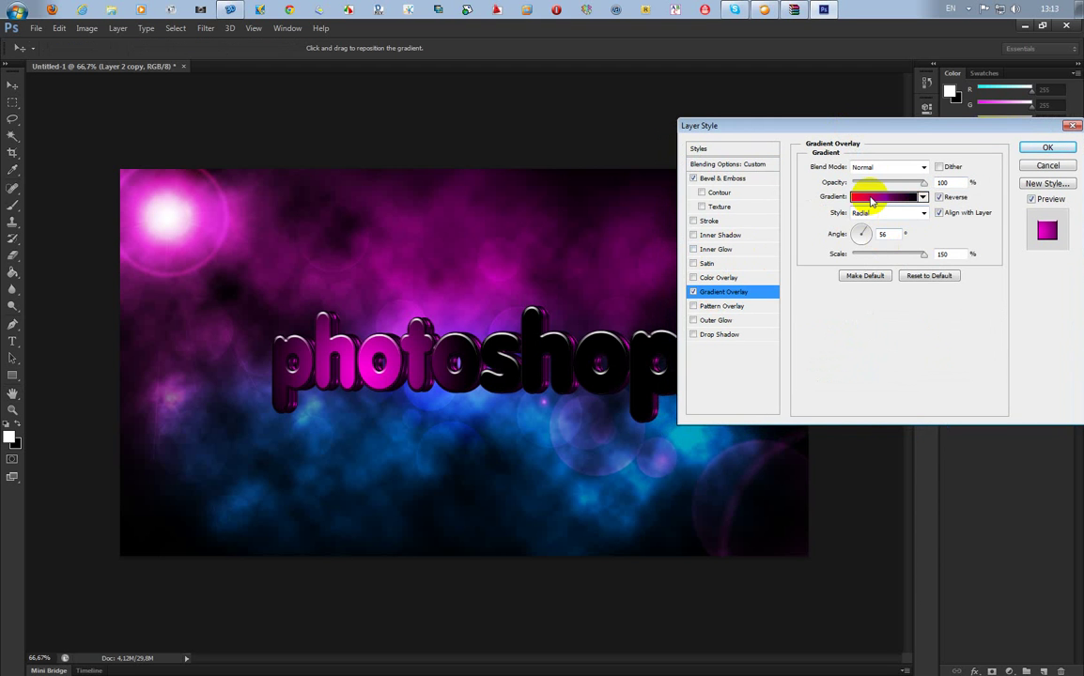
click(873, 200)
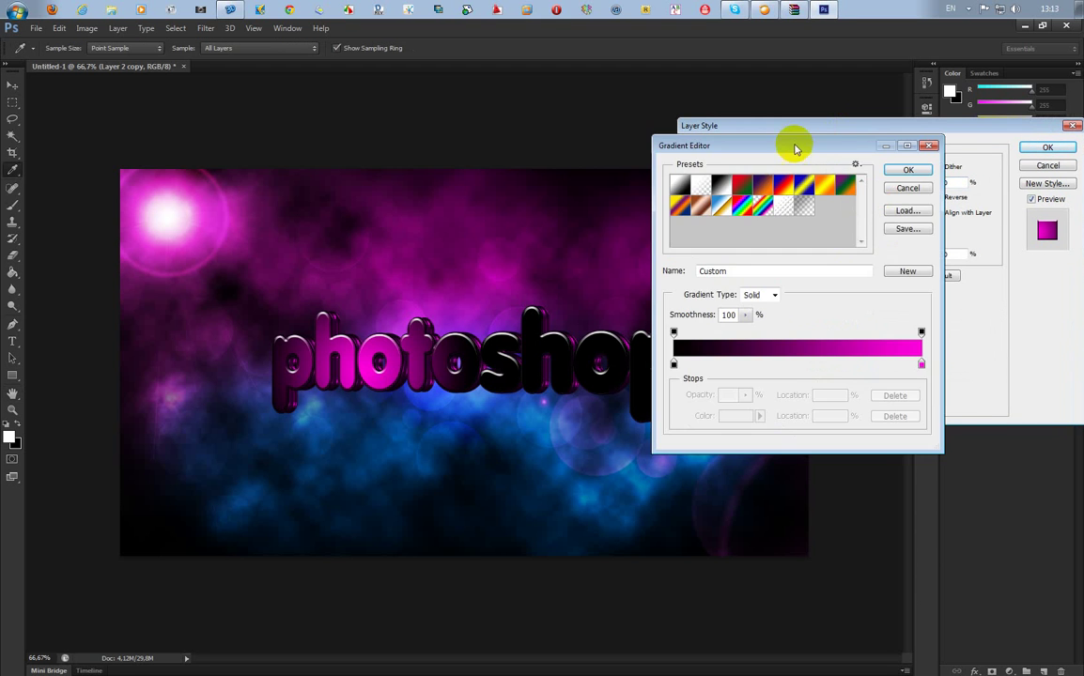
drag(790, 145, 885, 150)
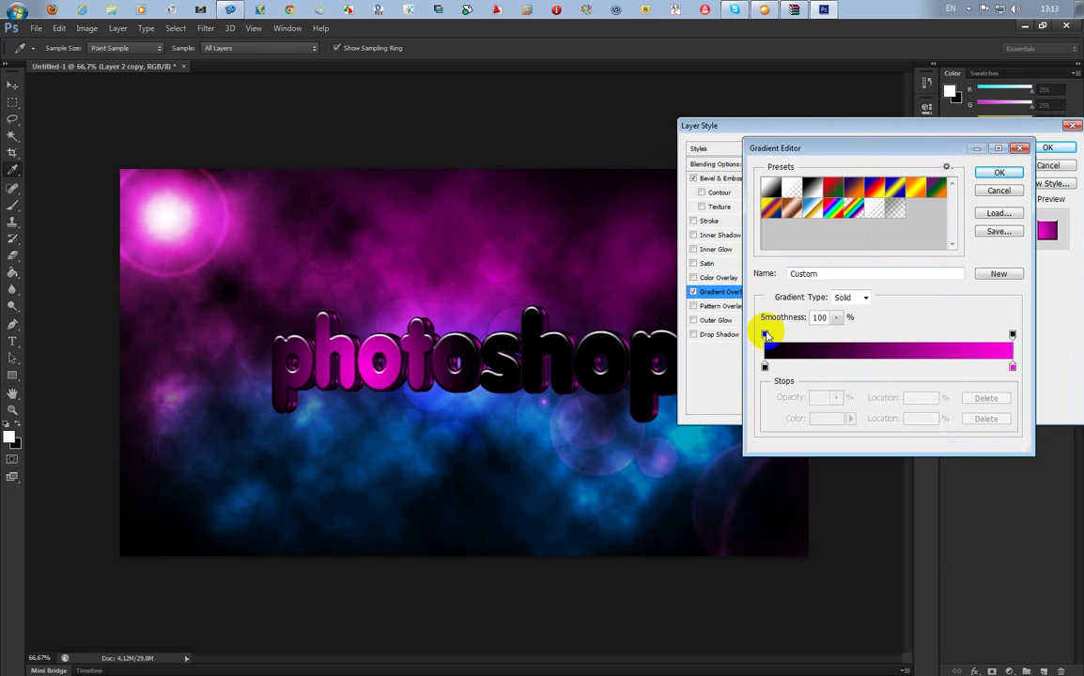
click(765, 335)
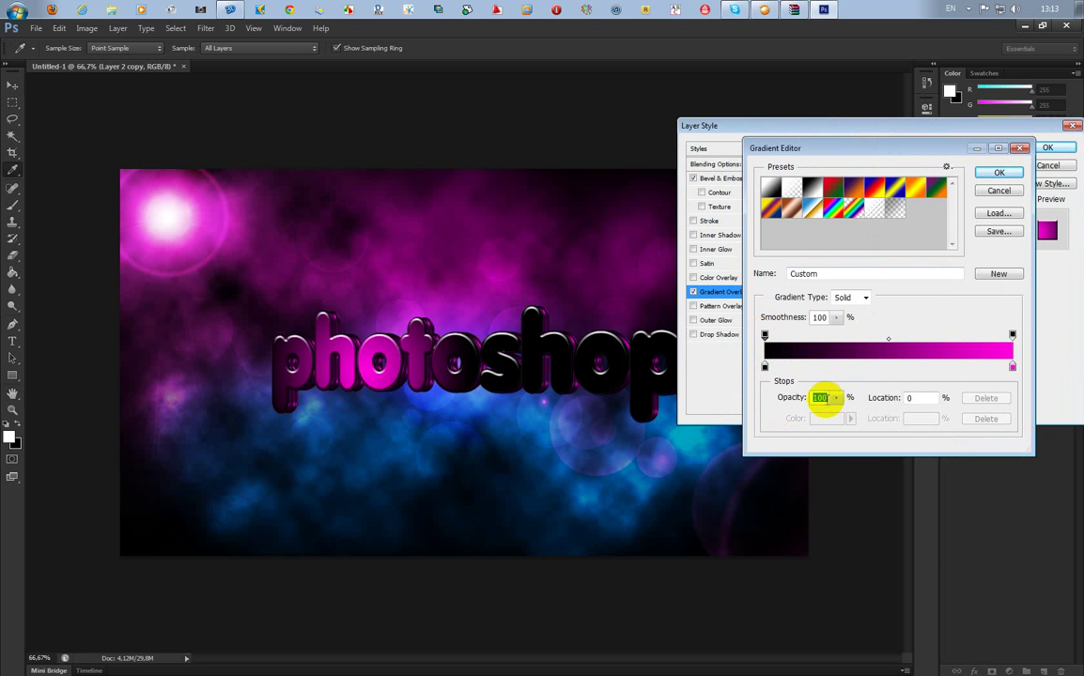
click(835, 397)
drag(836, 414, 752, 416)
Step: Change the magenta end stop of the duplicate's overlay gradient to ffafdf
click(1012, 366)
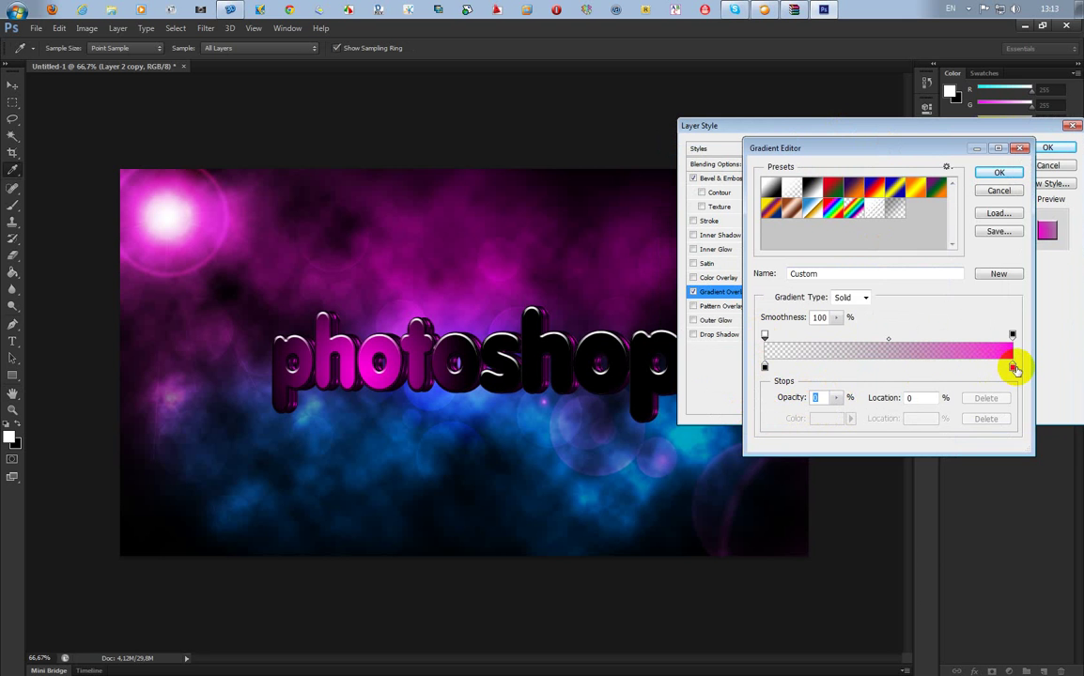
double_click(1012, 367)
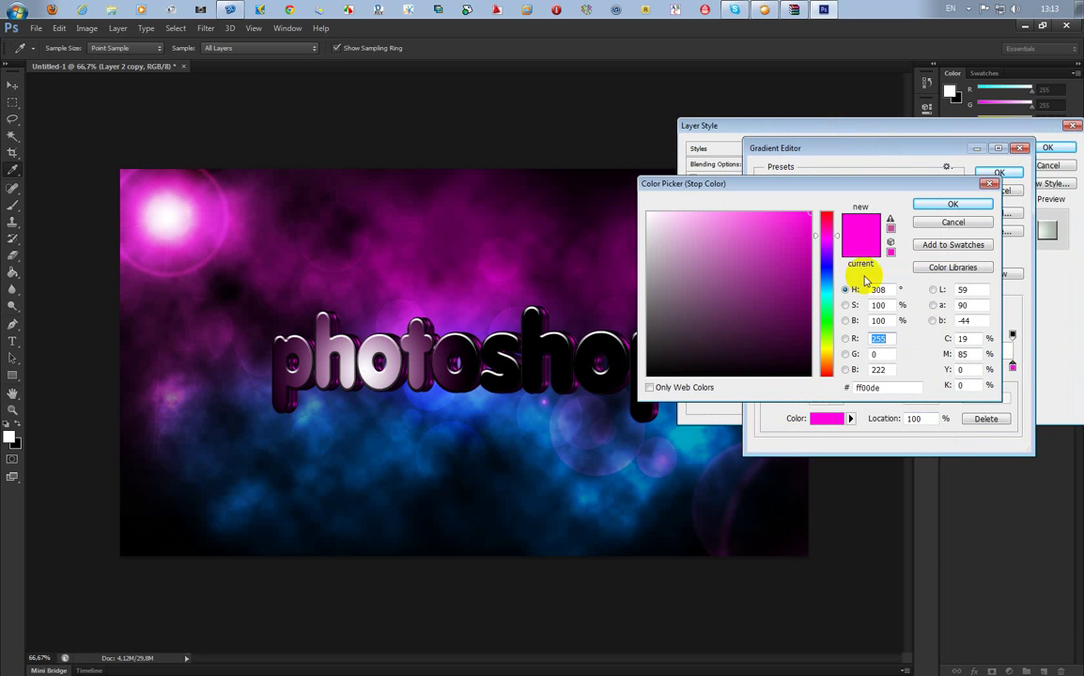
drag(904, 387, 811, 390)
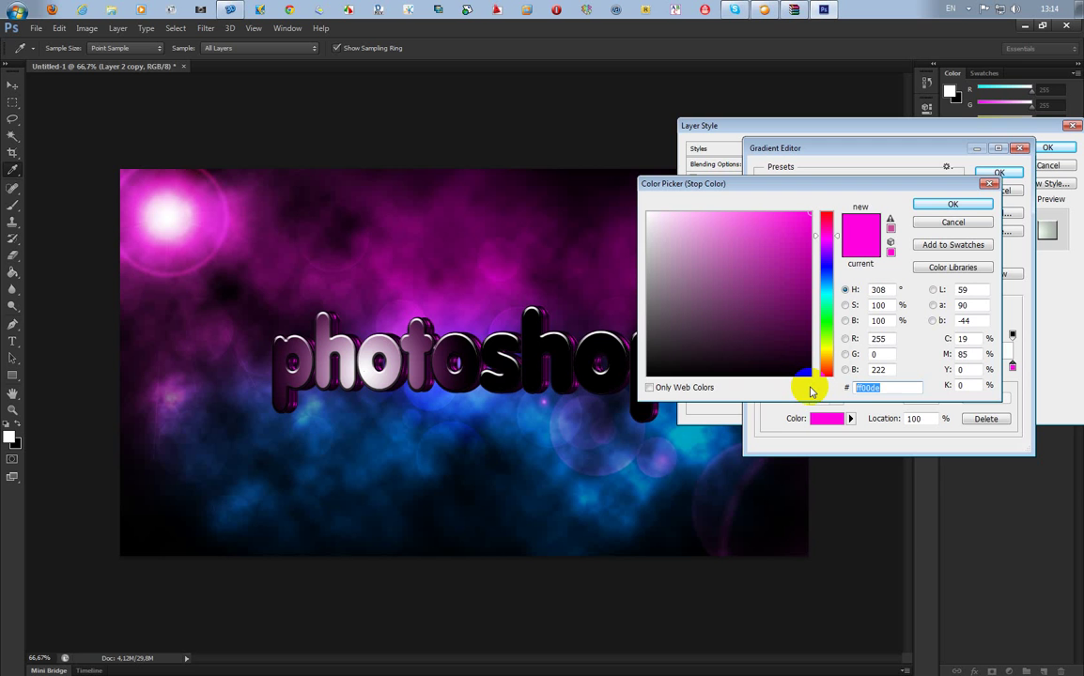
text(ff)
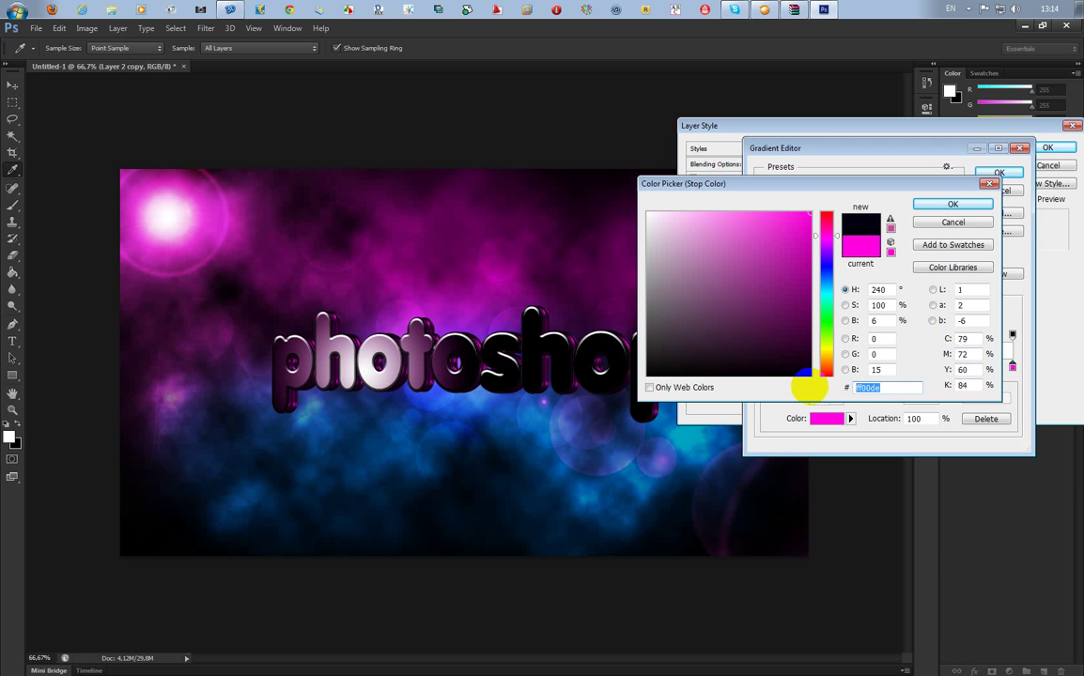
text(af)
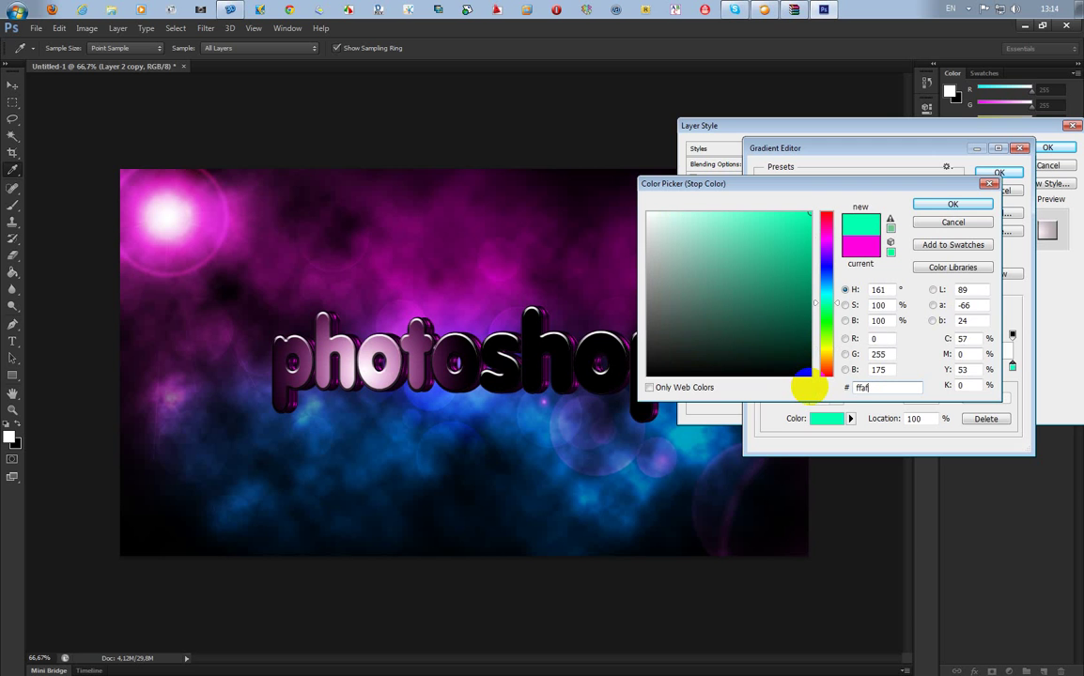
text(df)
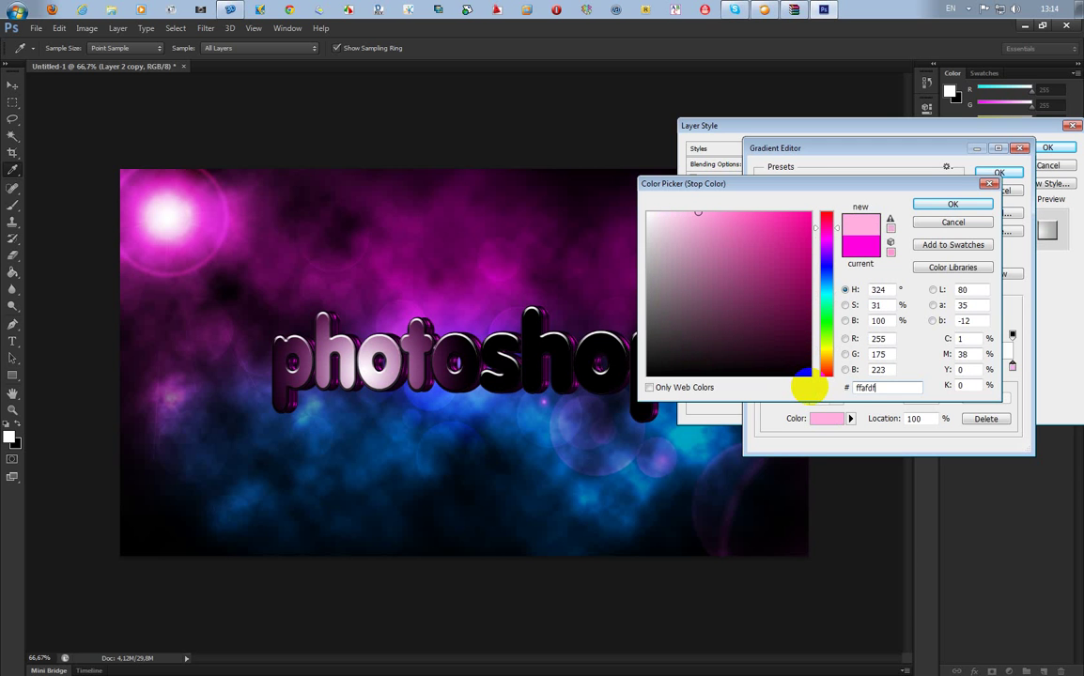
click(953, 206)
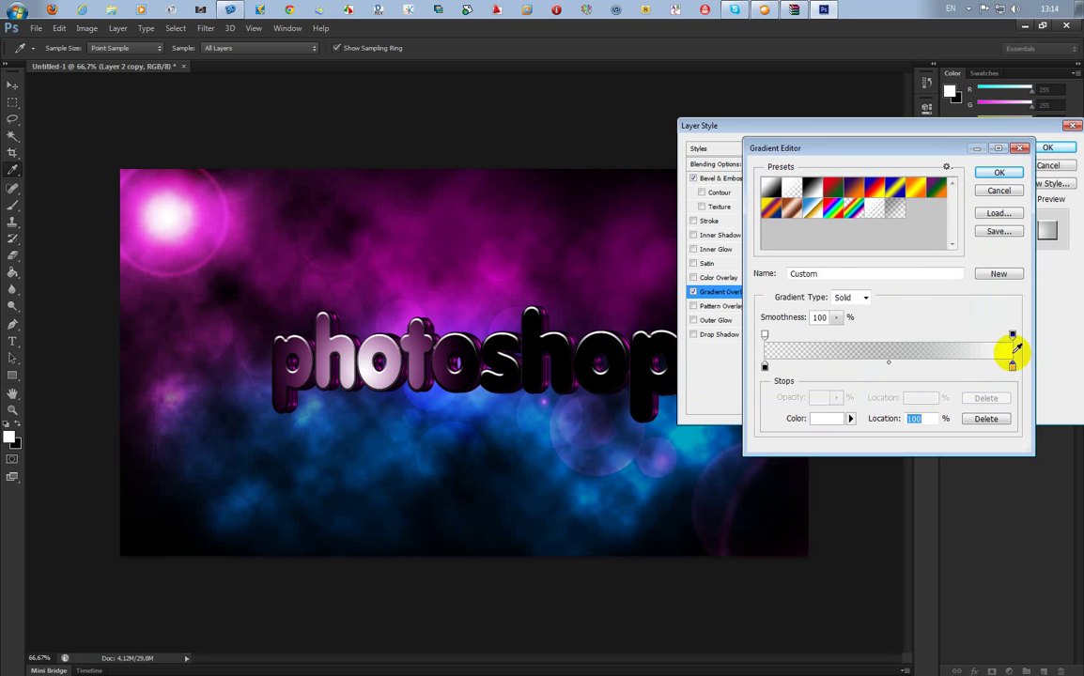
click(998, 173)
Step: Open the gradient overlay's gradient for editing and set its starting opacity stop to 0%
click(892, 197)
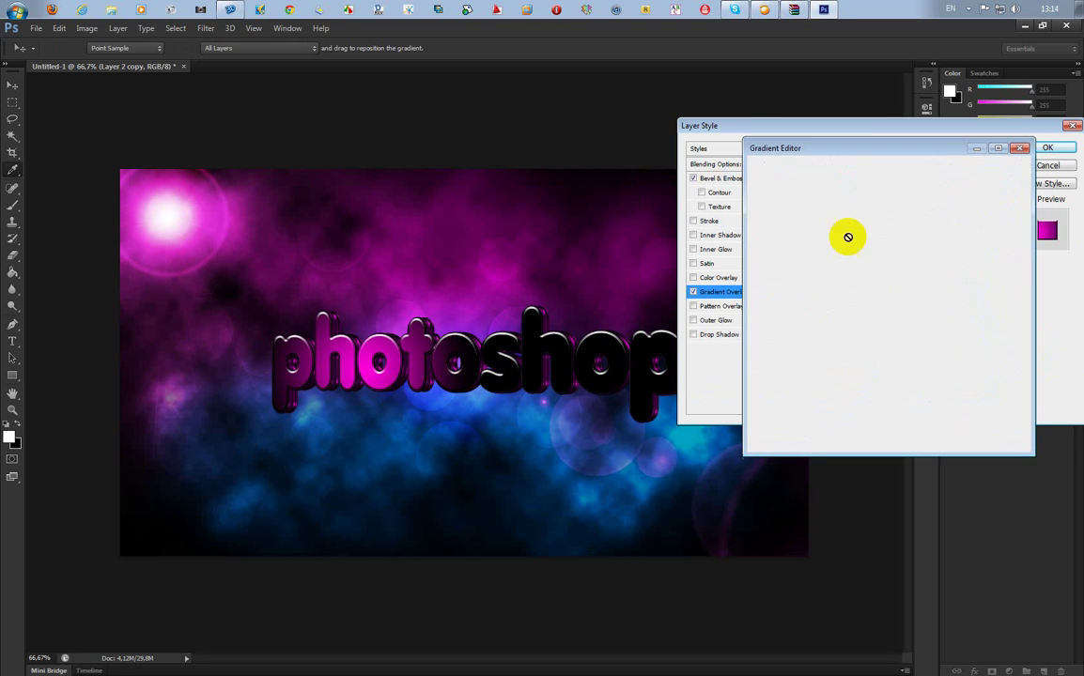
click(764, 335)
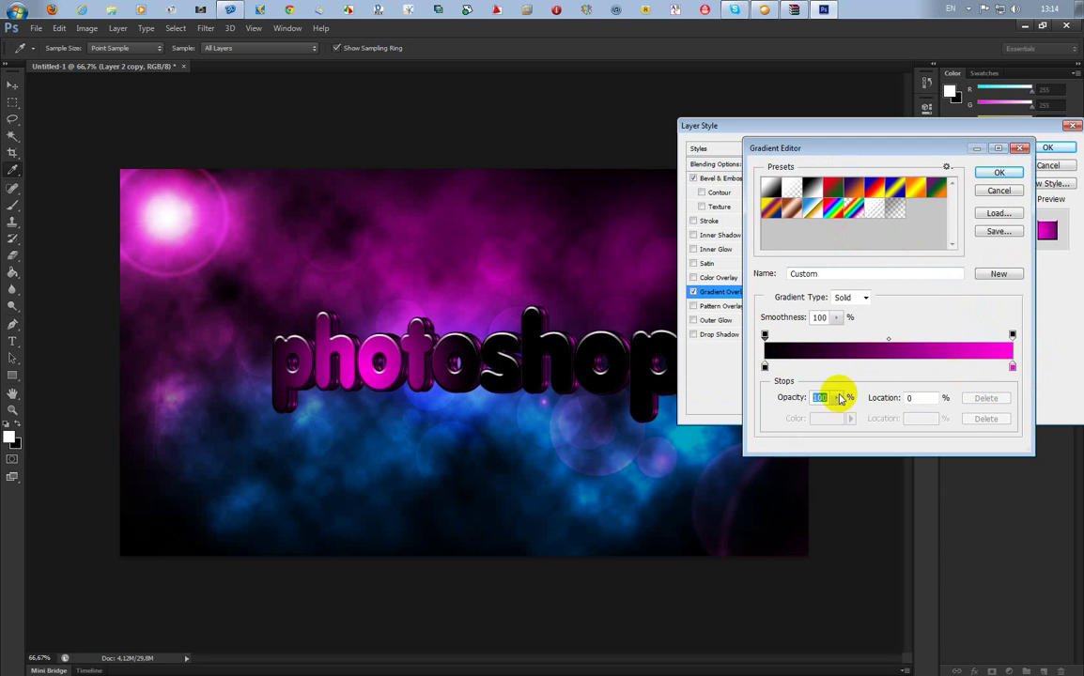
drag(836, 397, 766, 414)
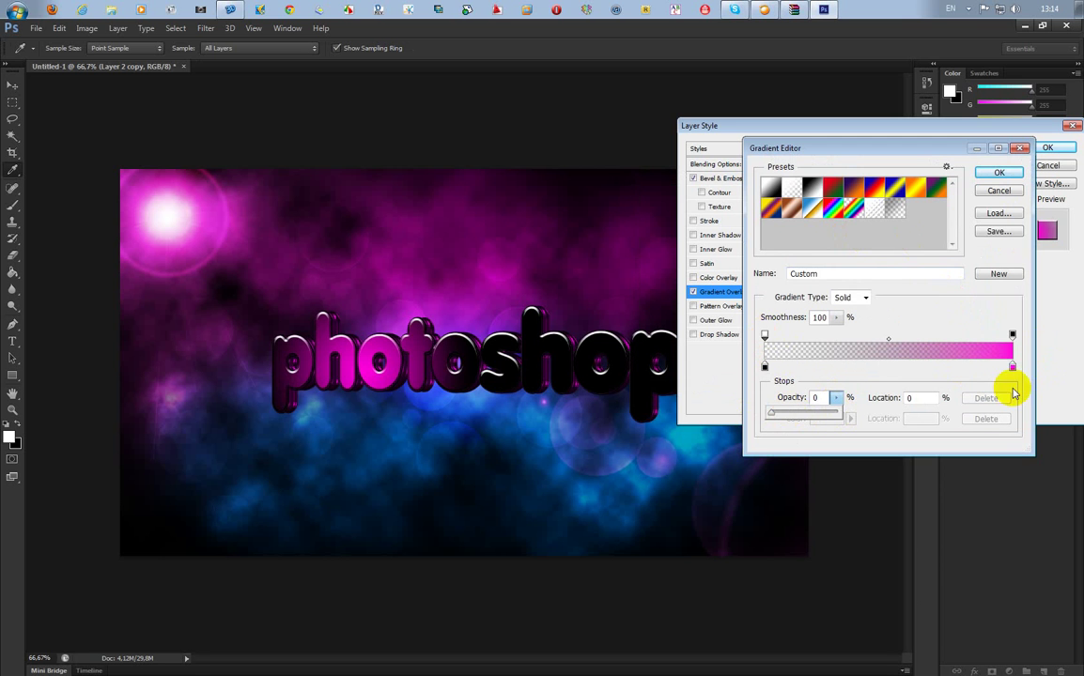
Step: Set the gradient's end colour stop to ffafdf and accept the edited gradient
double_click(1013, 369)
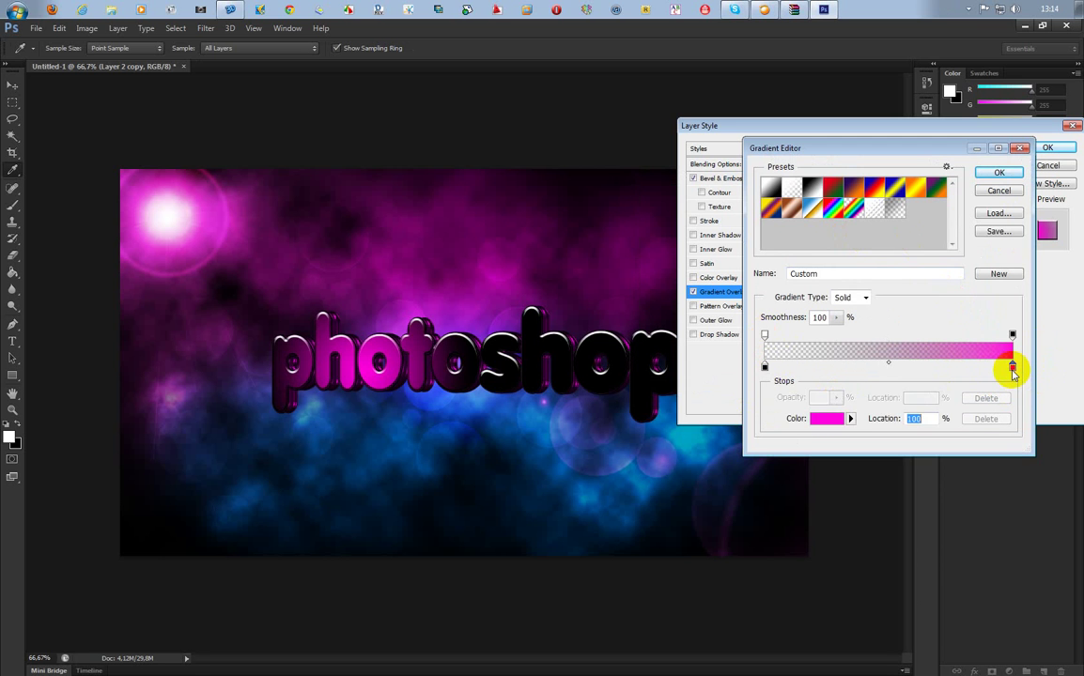
click(883, 386)
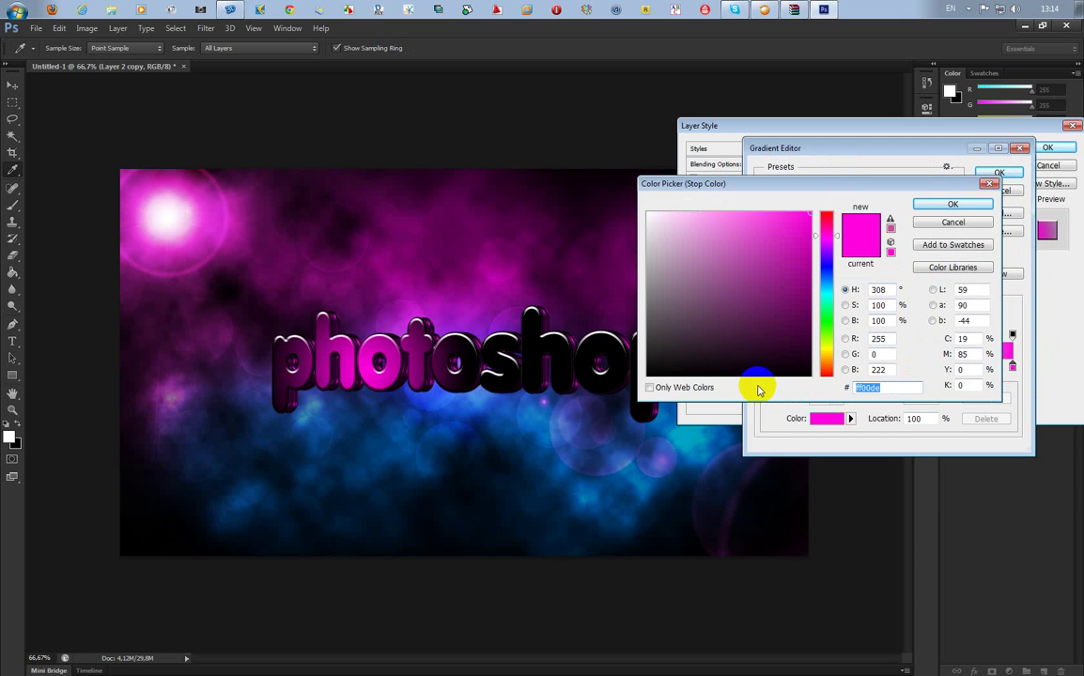
text(ff)
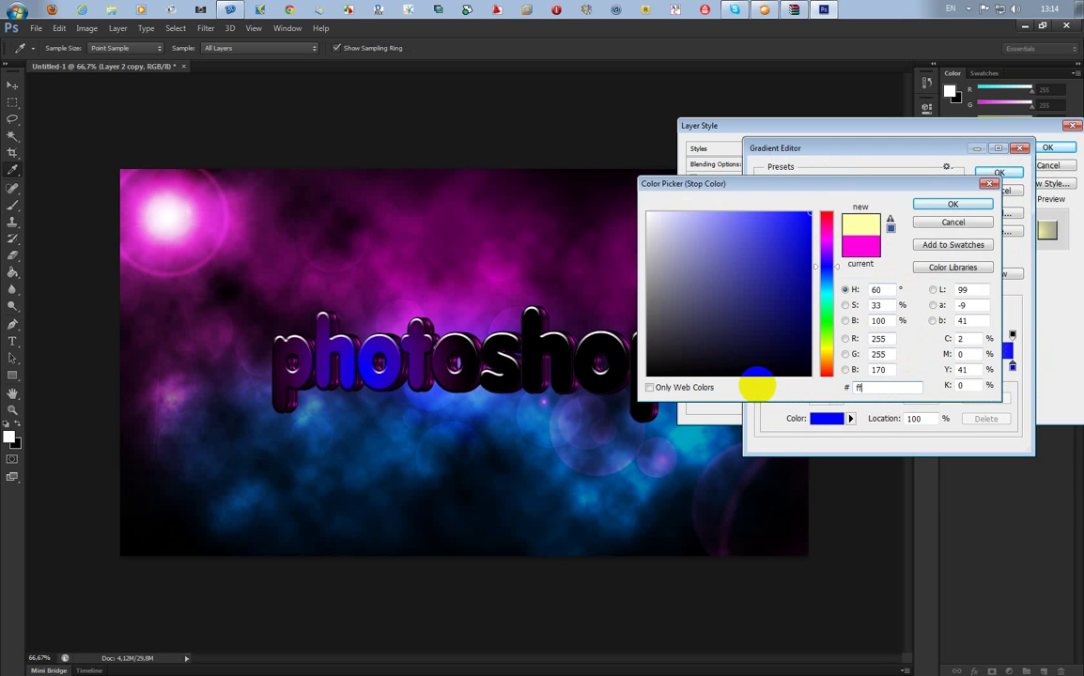
text(afdf)
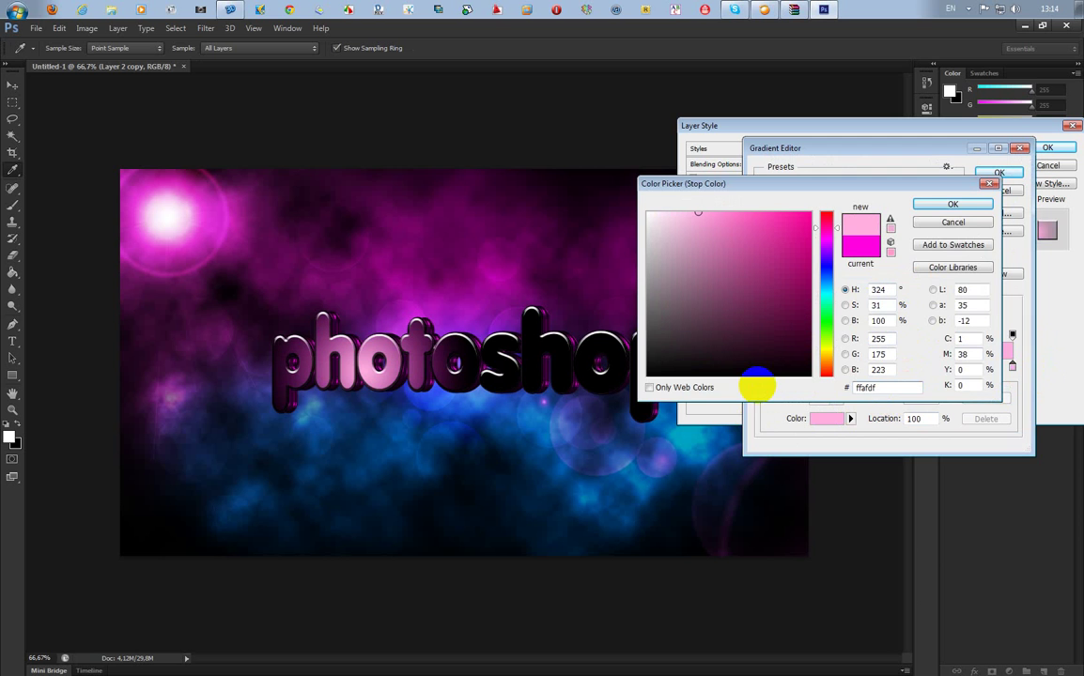
click(975, 205)
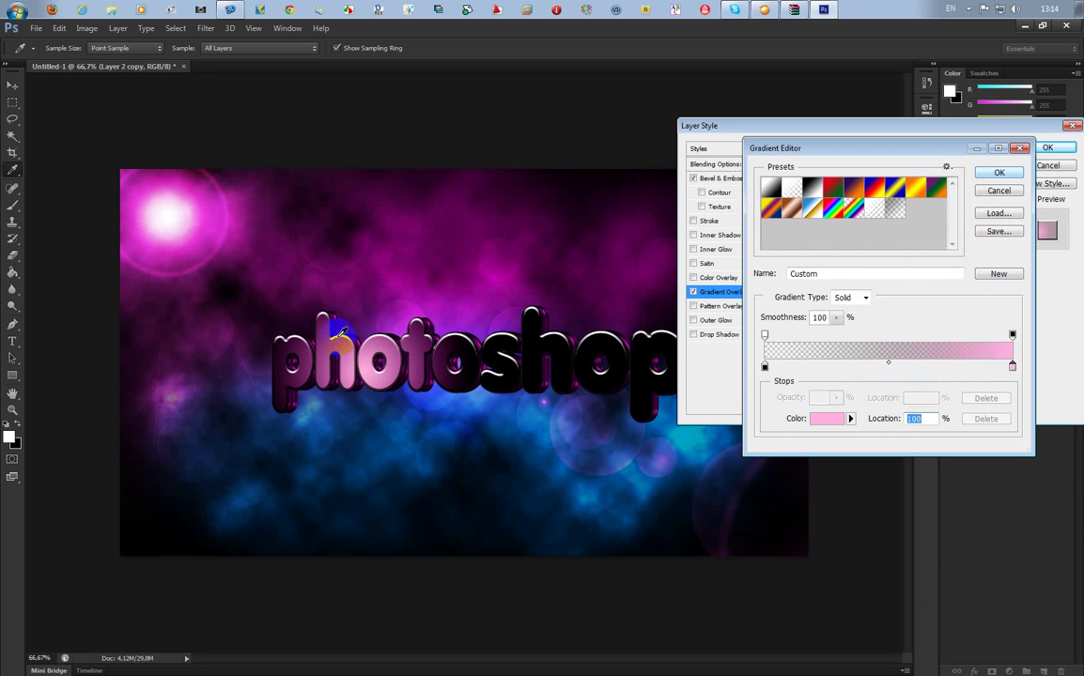
click(999, 173)
Step: Reposition the pink radial gradient onto the letters "op" of the text, adjust its angle slightly and apply the layer style
drag(907, 141, 986, 153)
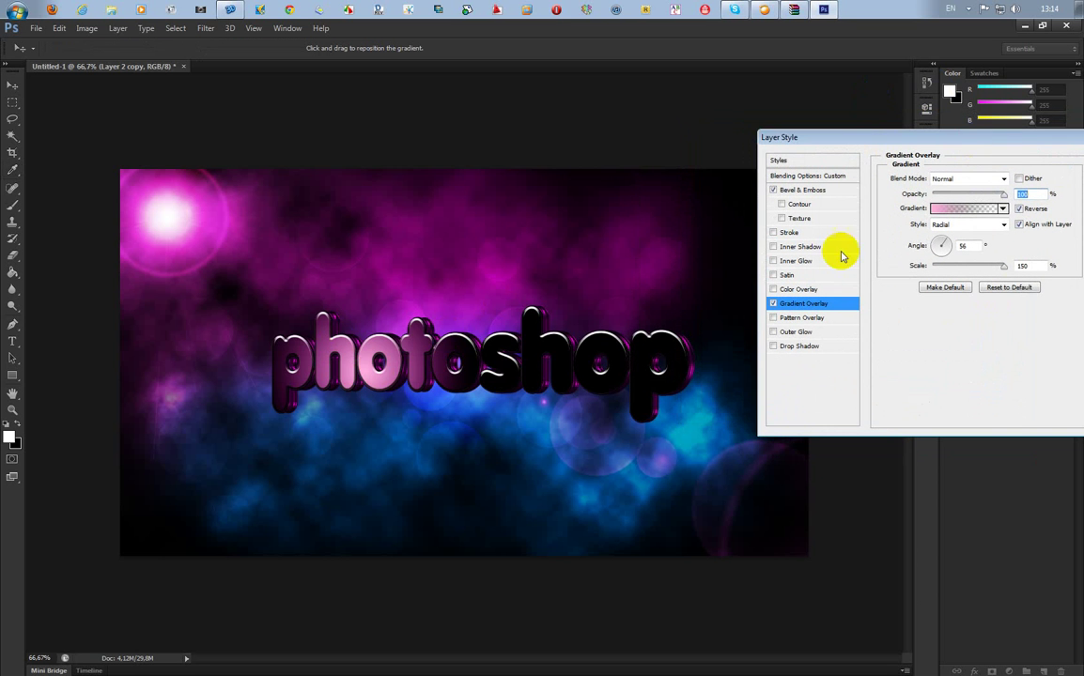
drag(361, 371, 612, 372)
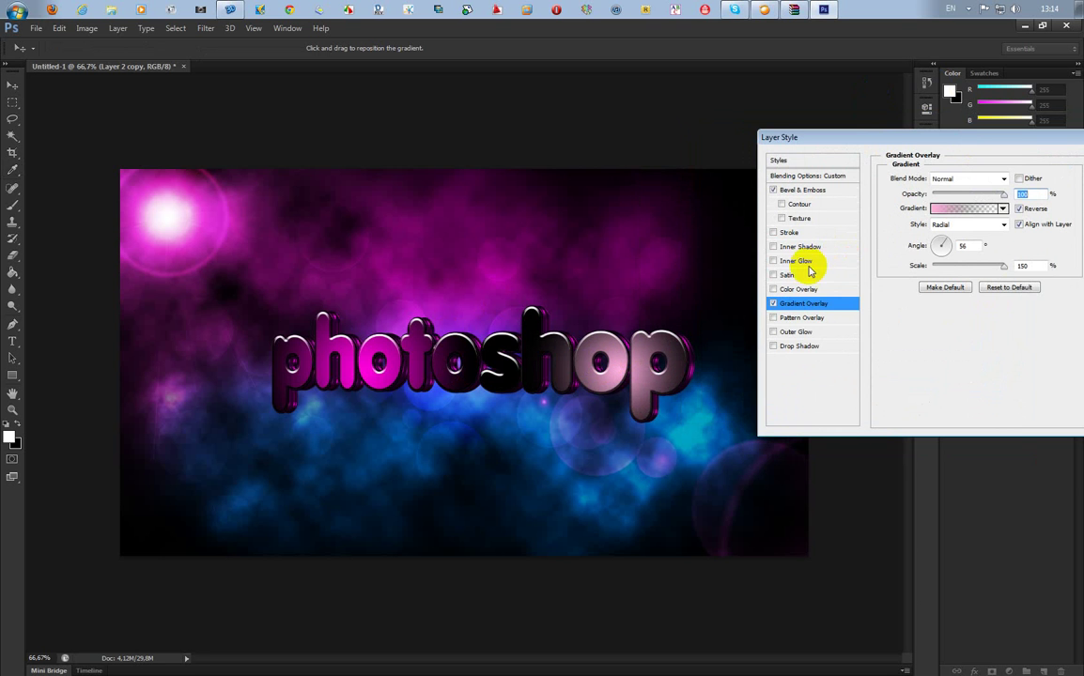
drag(883, 139, 835, 142)
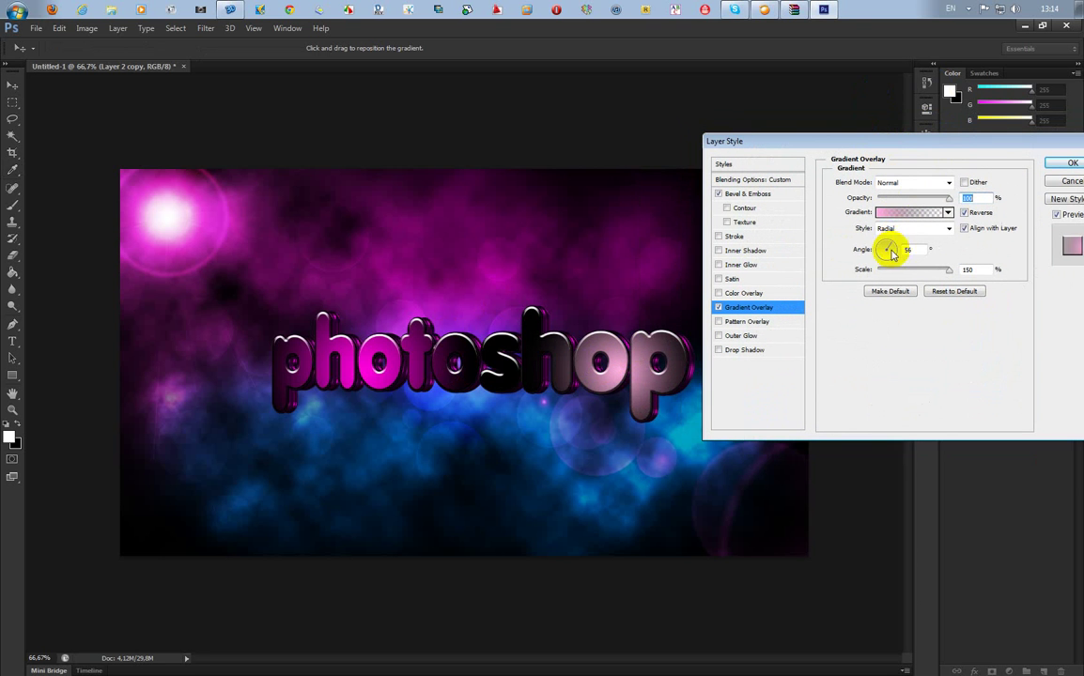
drag(597, 286, 584, 368)
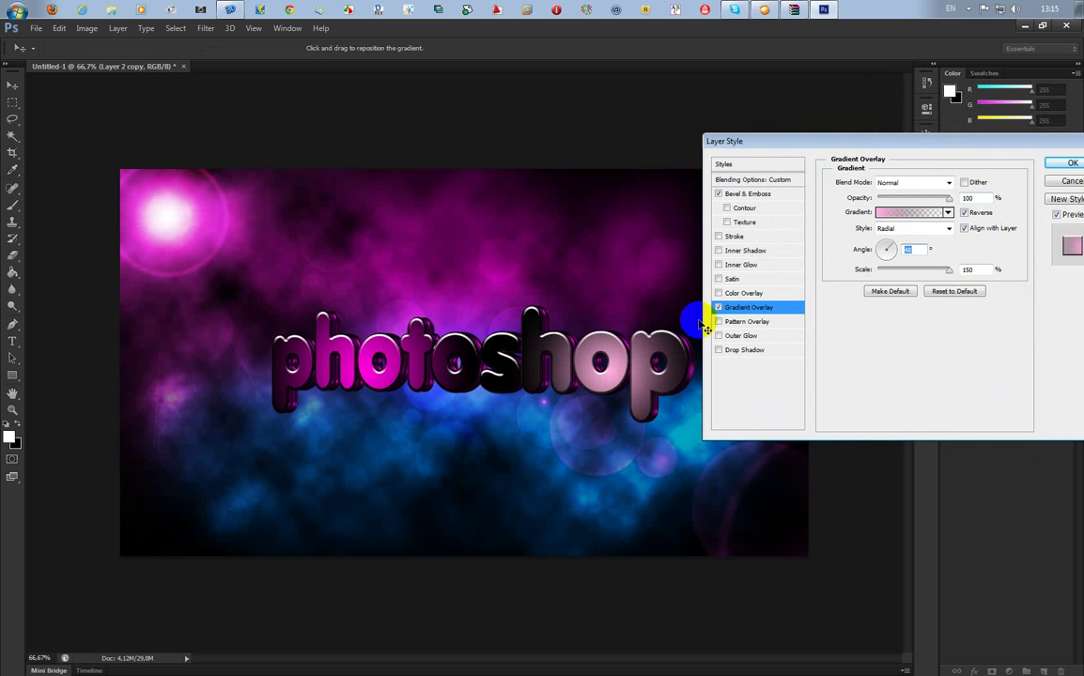
click(1068, 165)
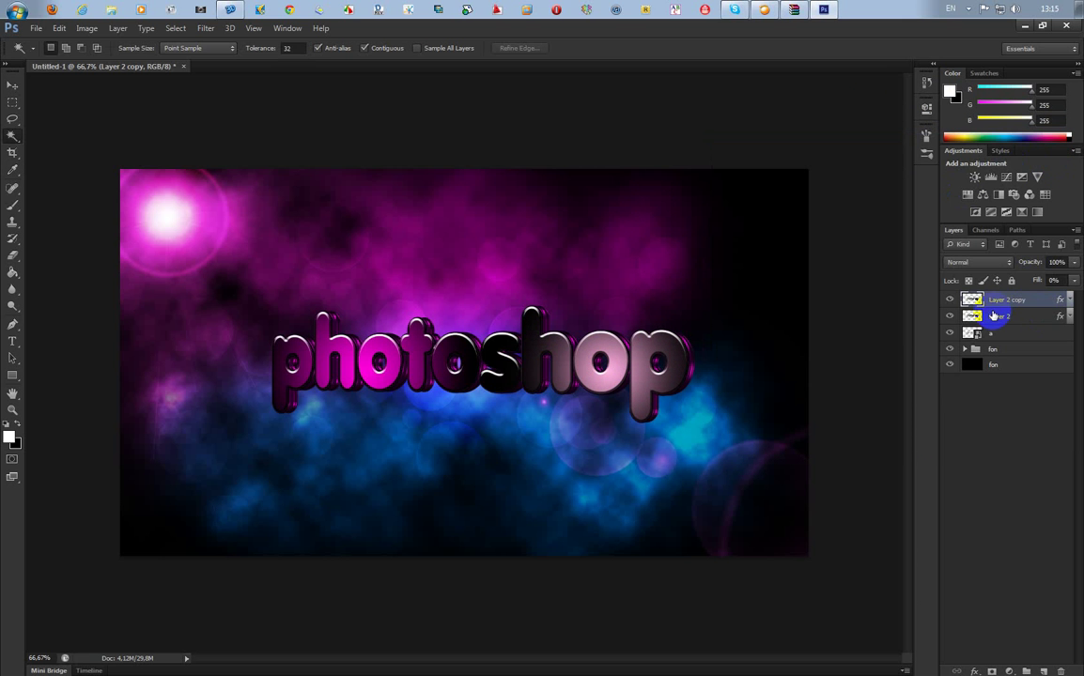
Step: Load the outline of the smart object layer "a" as a selection and add a new layer above Layer 2 copy
click(978, 334)
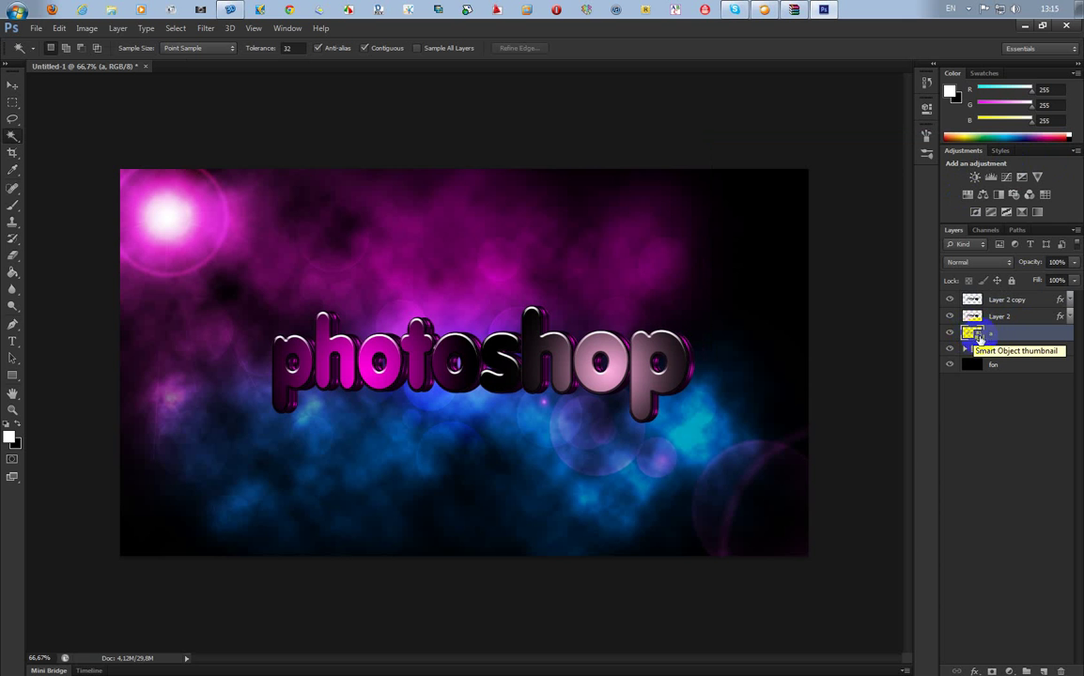
double_click(969, 335)
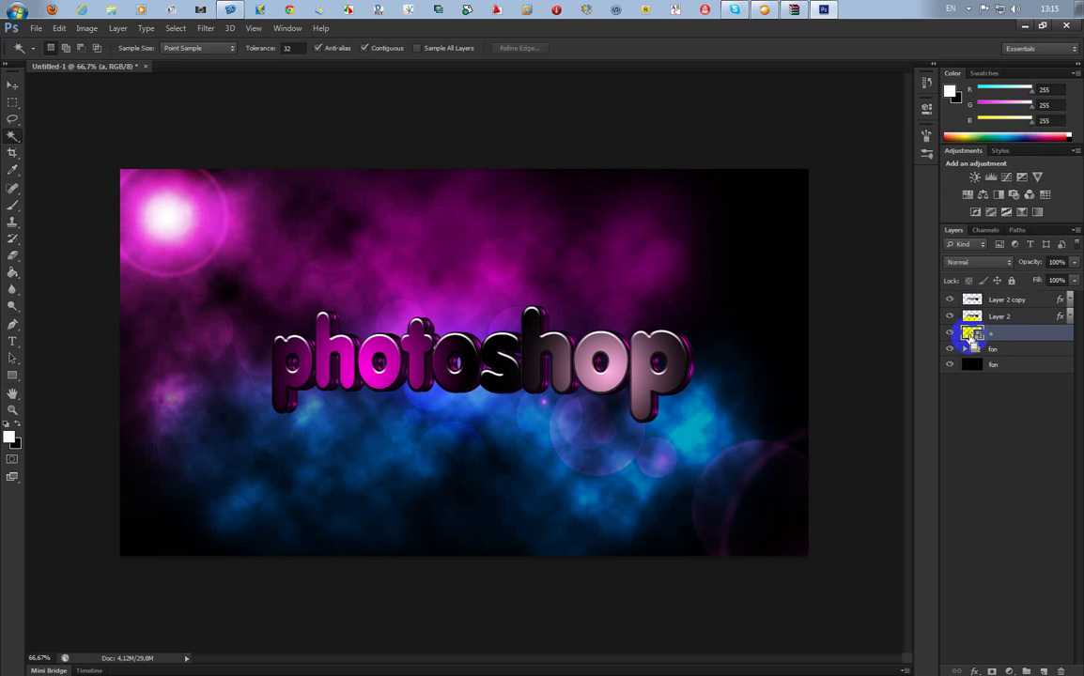
ctrl+click(969, 336)
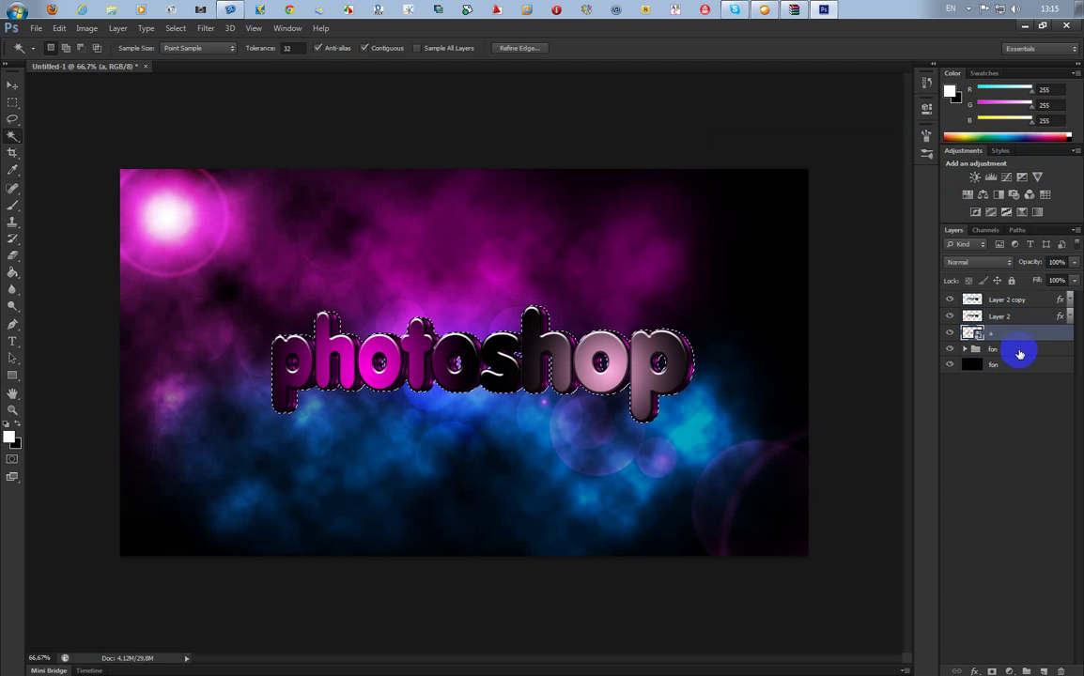
click(1030, 299)
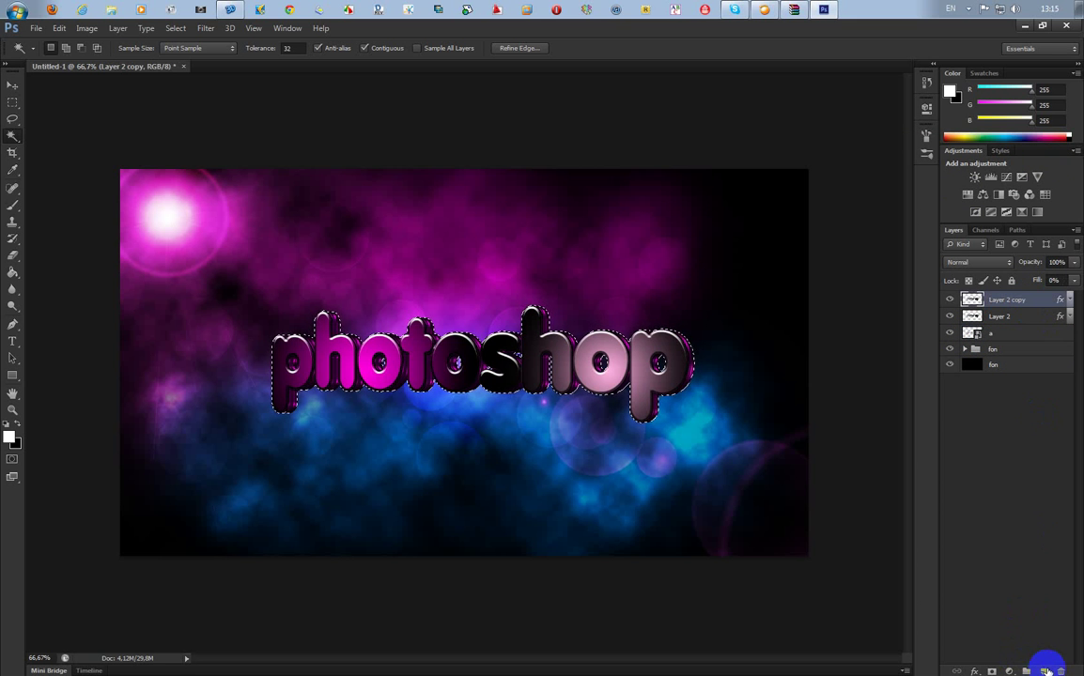
click(1044, 670)
Step: Set the foreground colour to ff00de
click(9, 437)
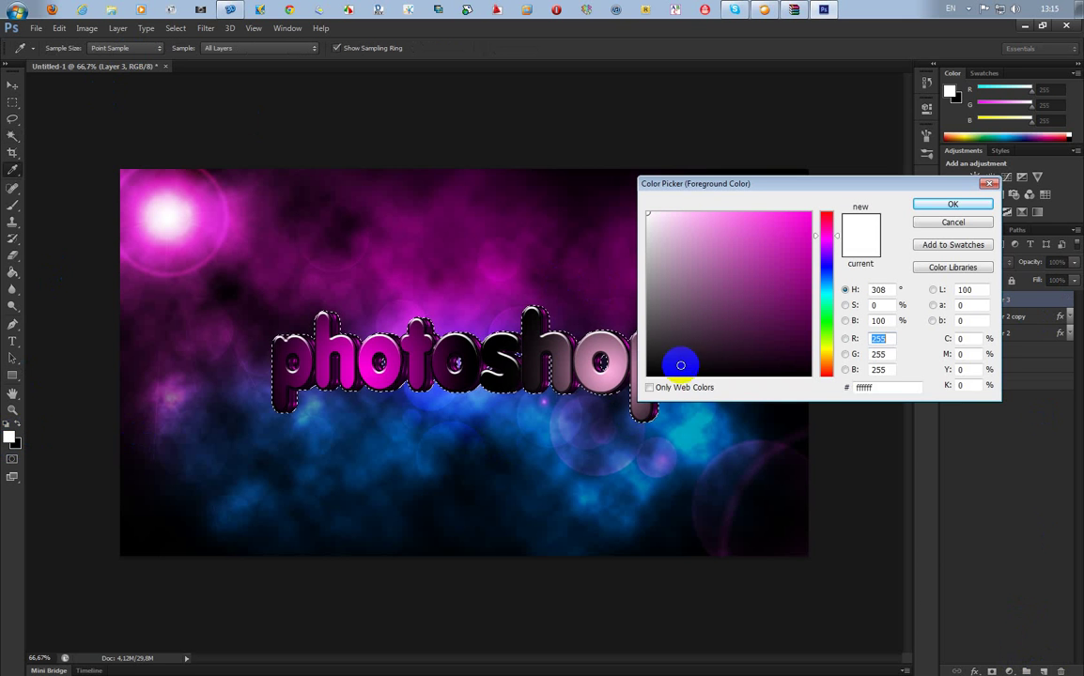
drag(866, 401, 852, 396)
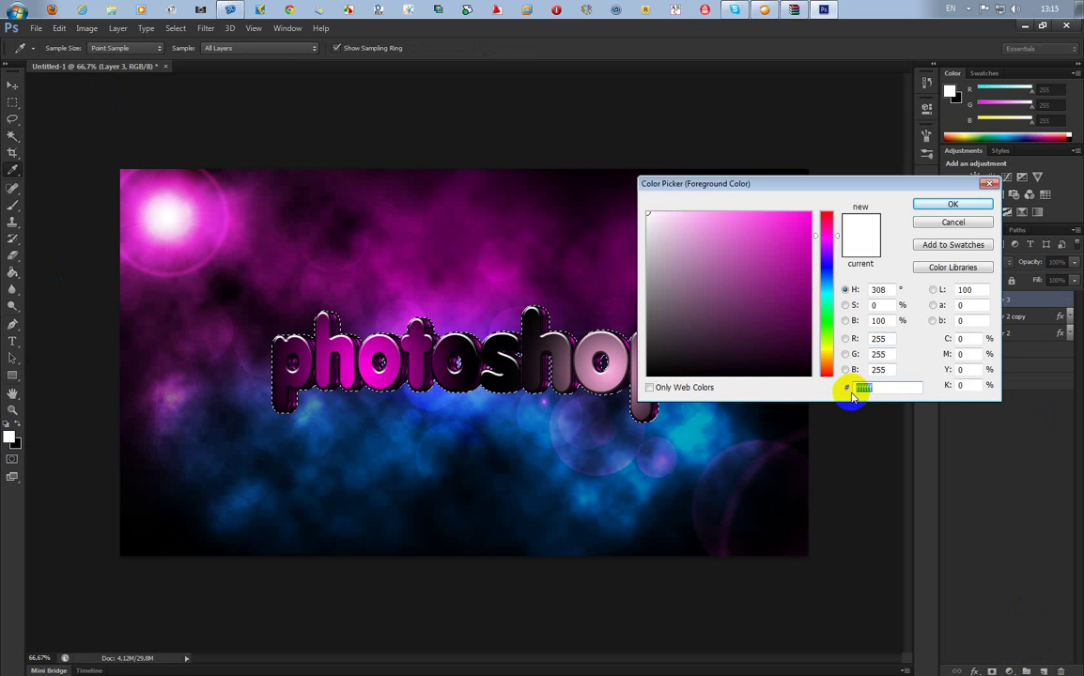
text(ff)
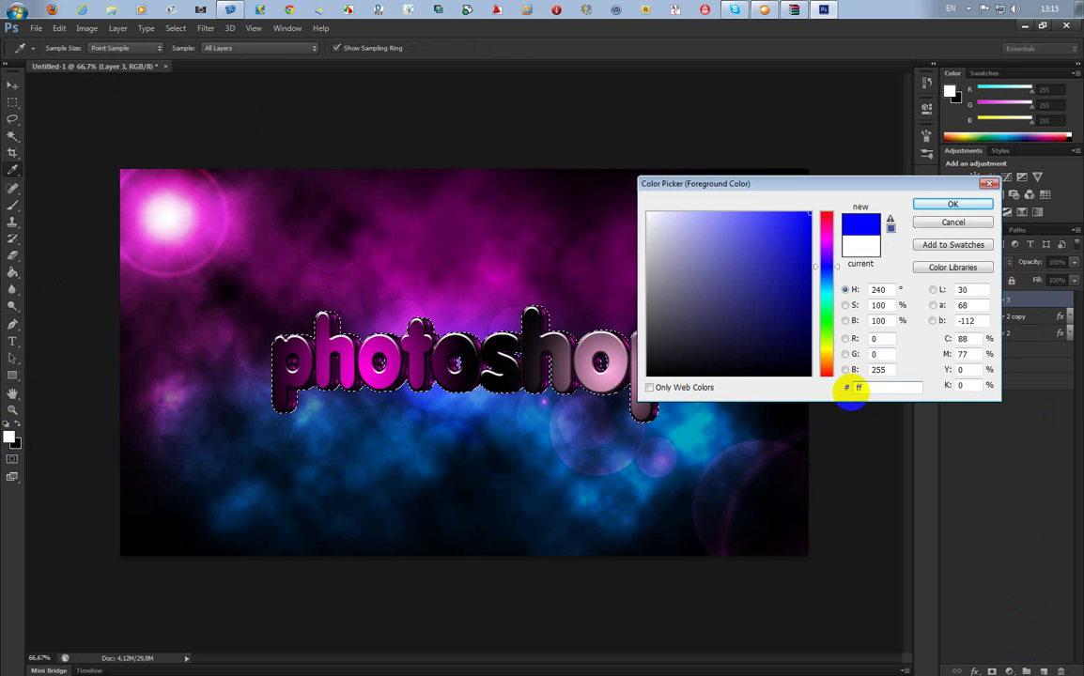
text(00)
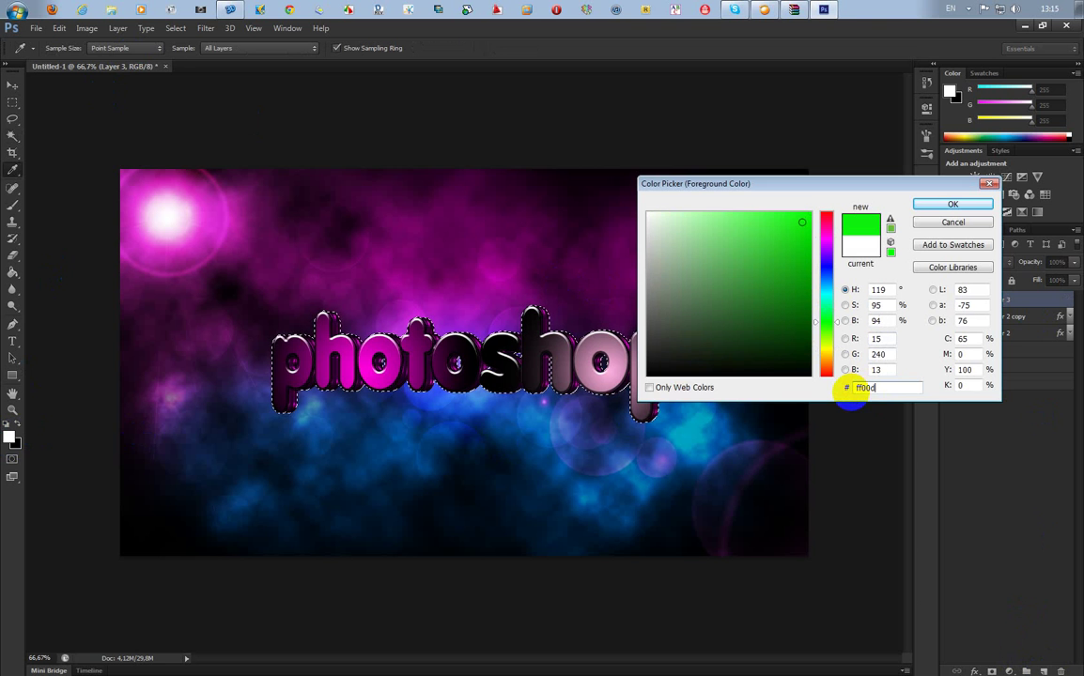
text(de)
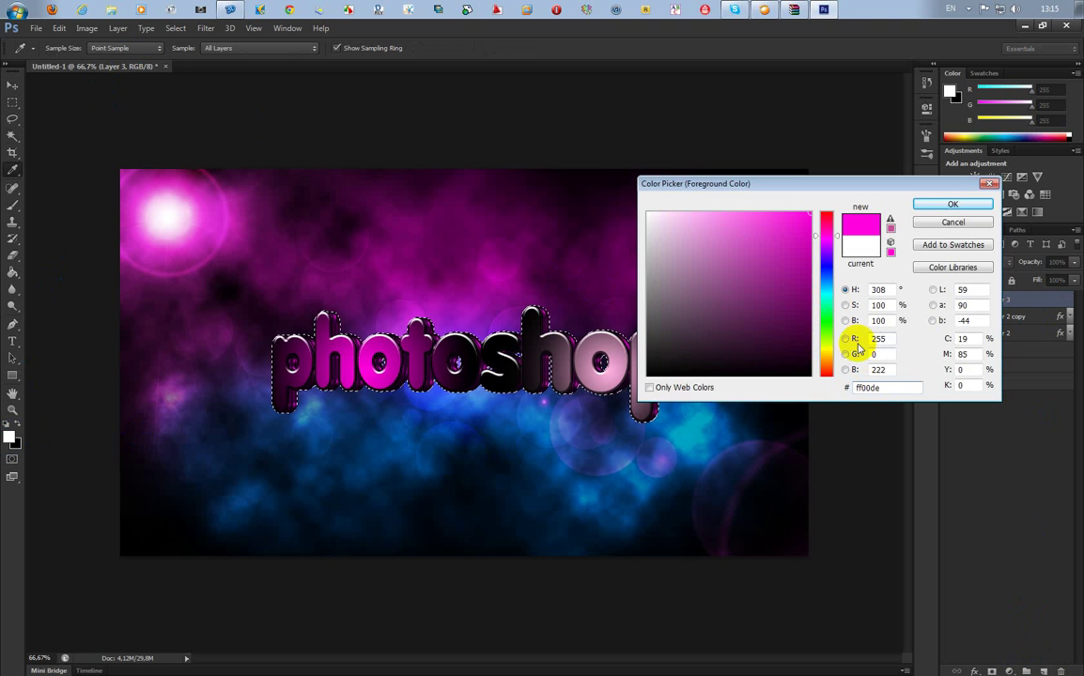
click(952, 204)
key(w)
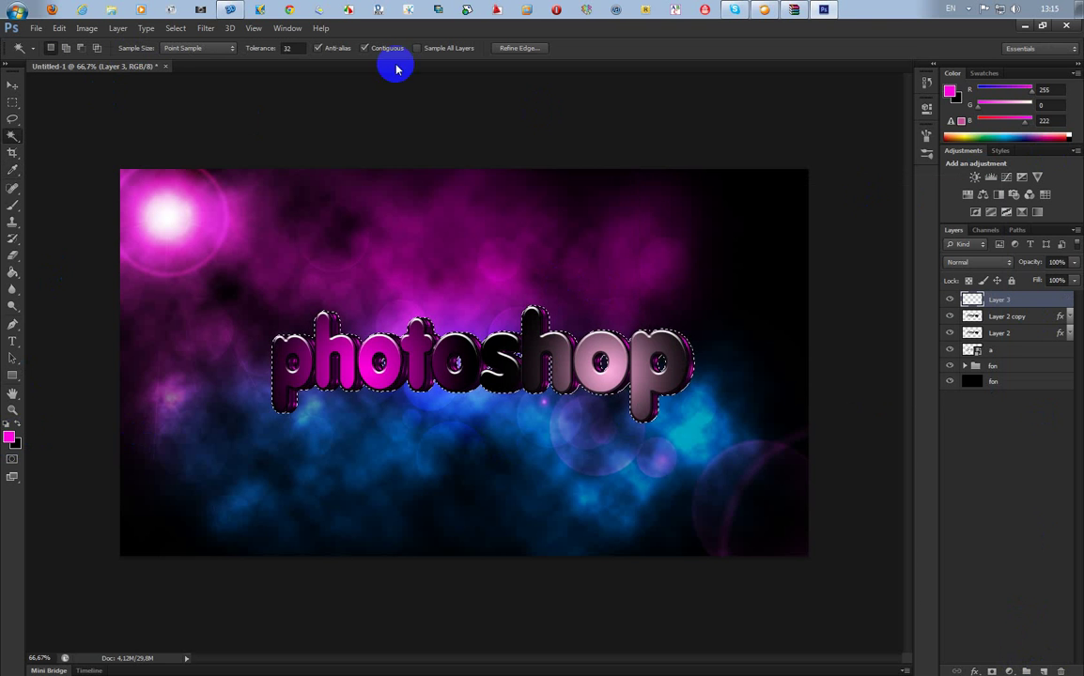
Step: Render Clouds inside the text selection on Layer 3, deselect, and set the layer's blending mode to Overlay
click(209, 29)
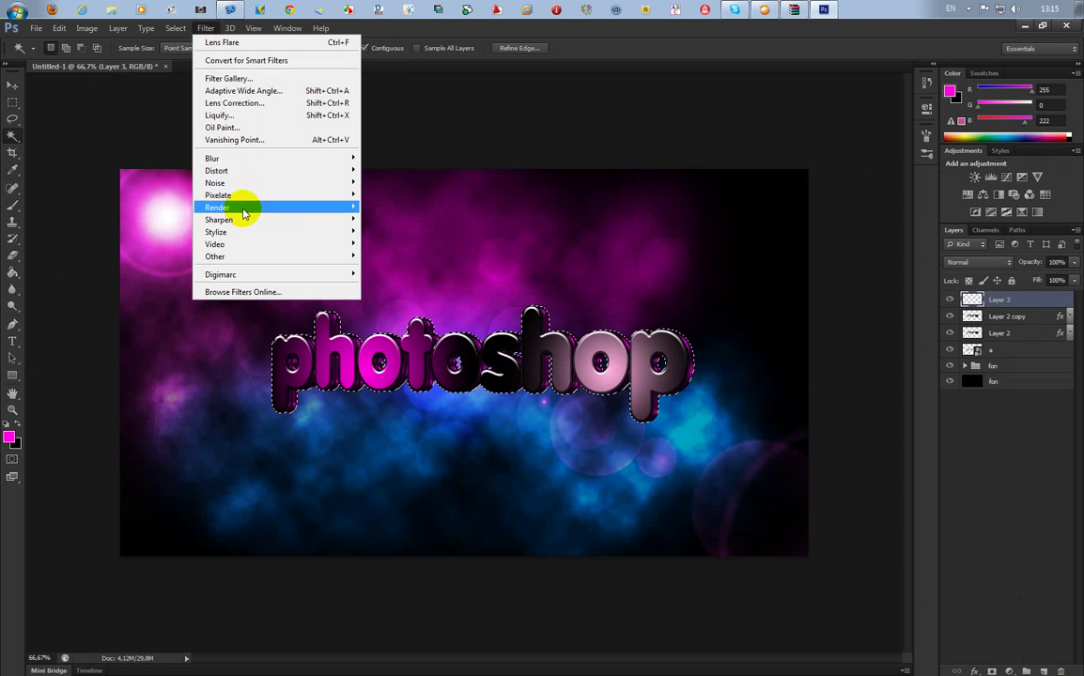
mouse_move(283, 207)
click(378, 207)
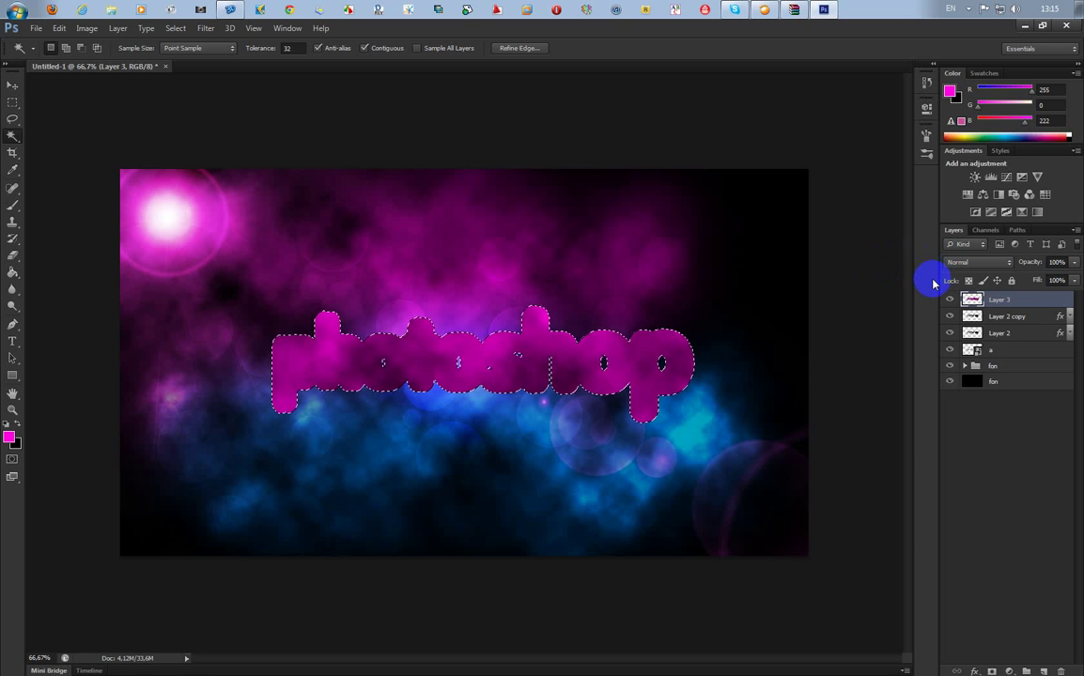
key(ctrl+d)
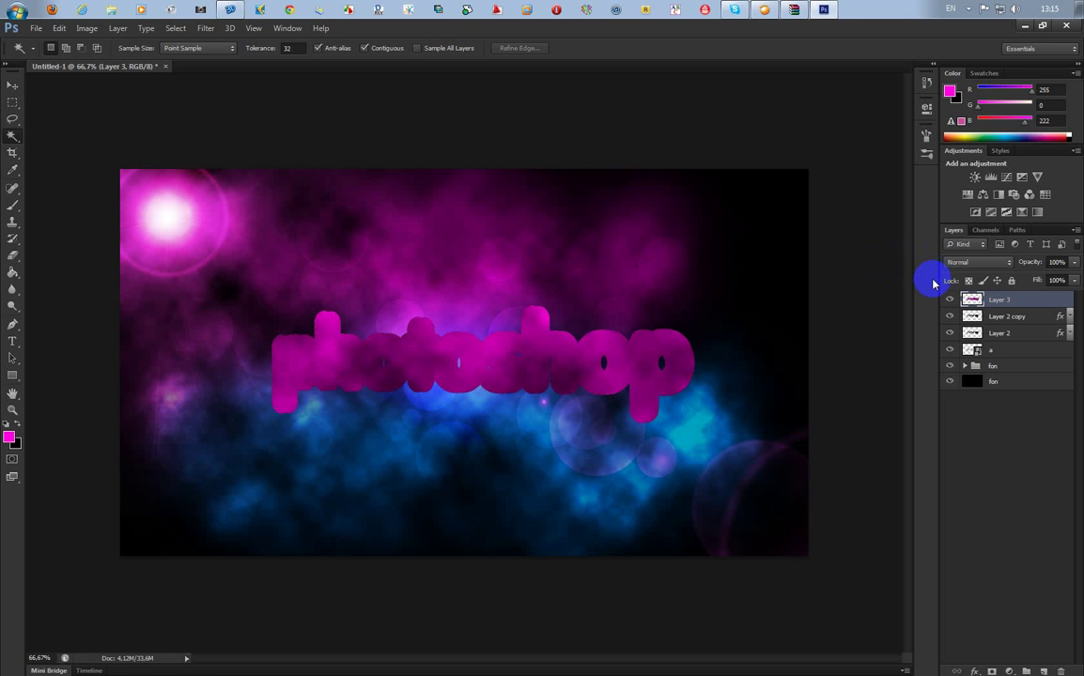
click(970, 266)
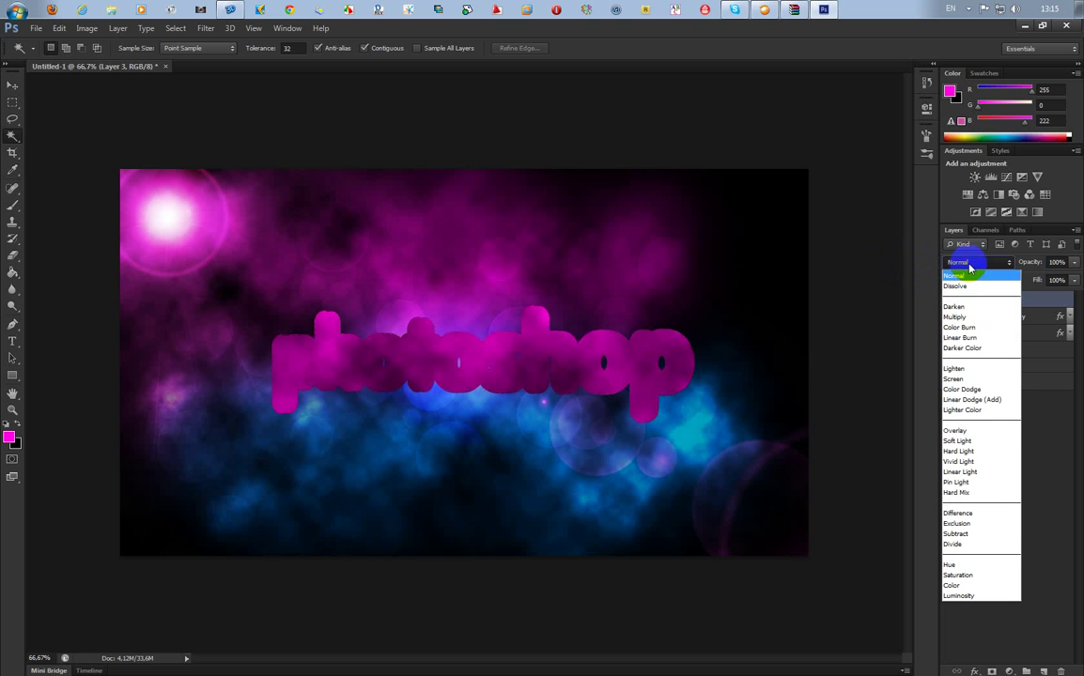
click(974, 433)
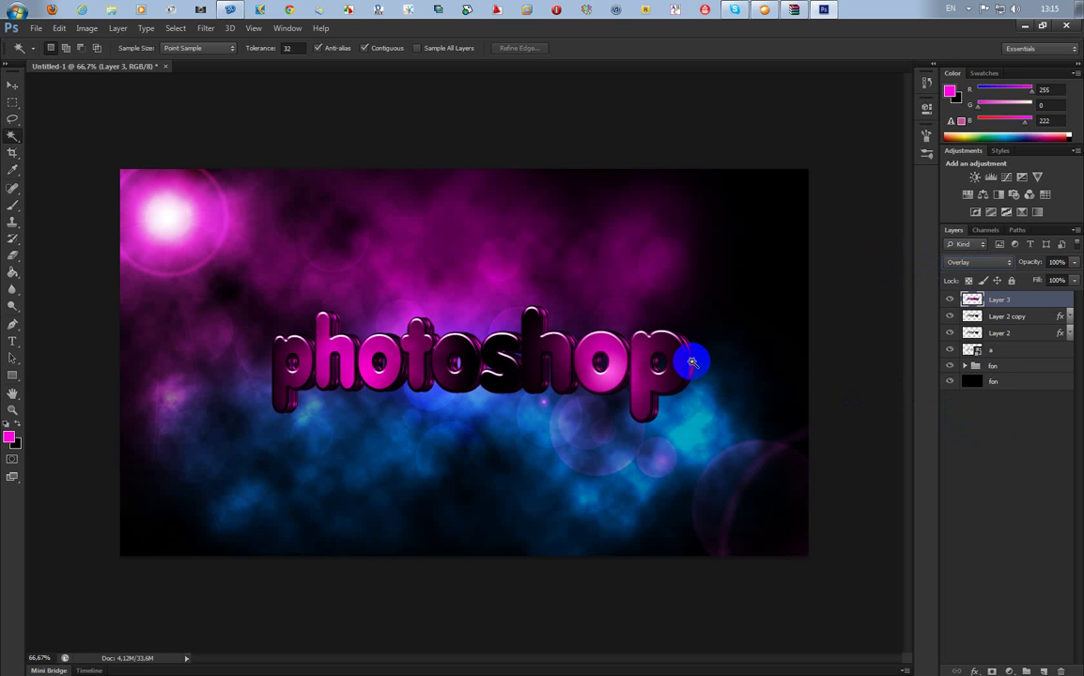
Step: Group the layers from "a" up to Layer 3 and name the group "yazi"
click(1025, 351)
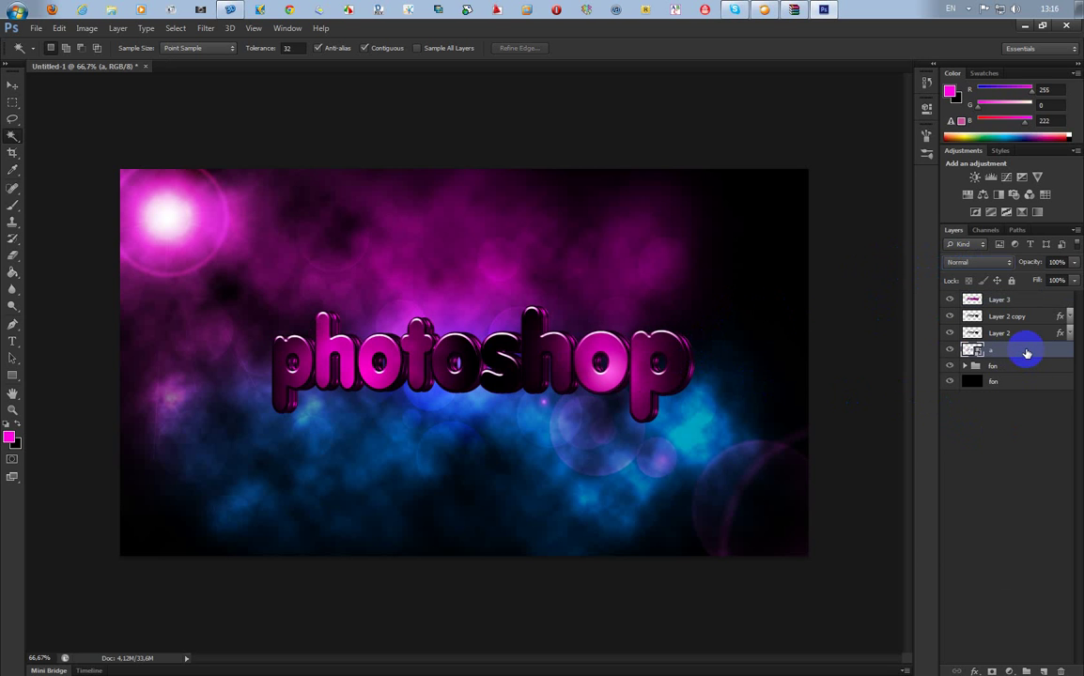
shift+click(994, 299)
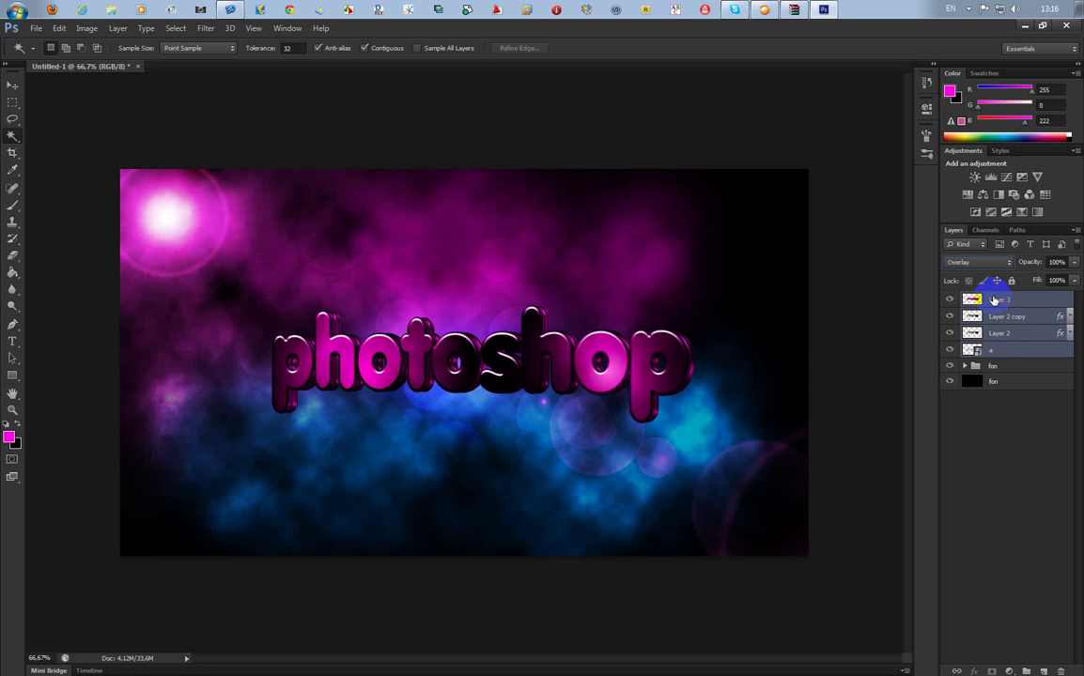
key(ctrl+g)
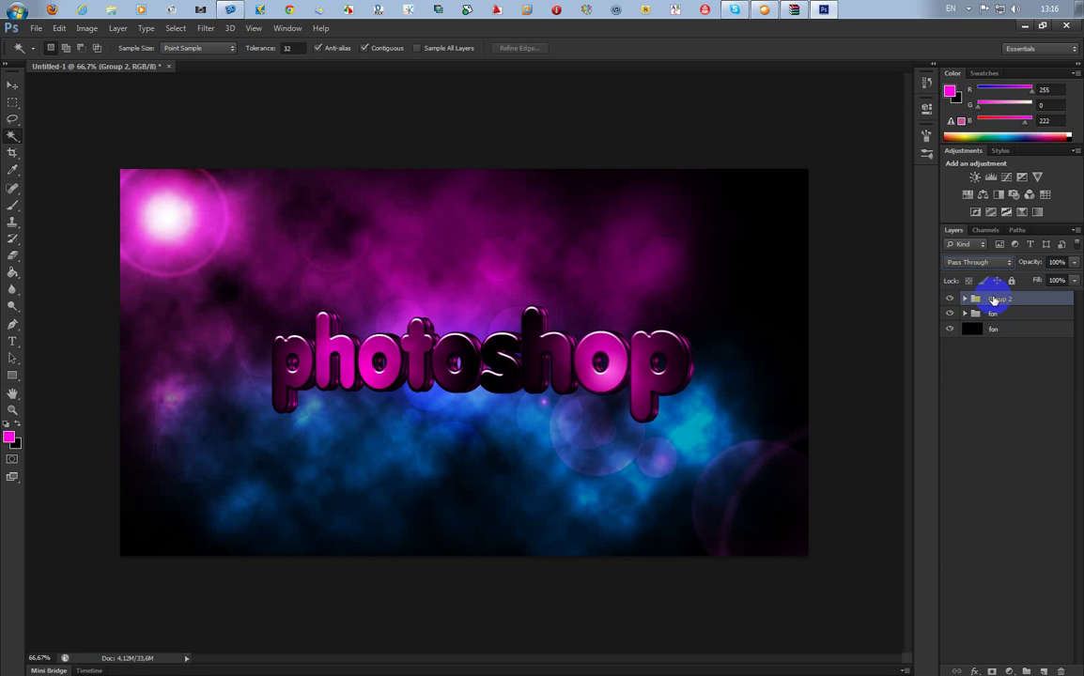
double_click(995, 299)
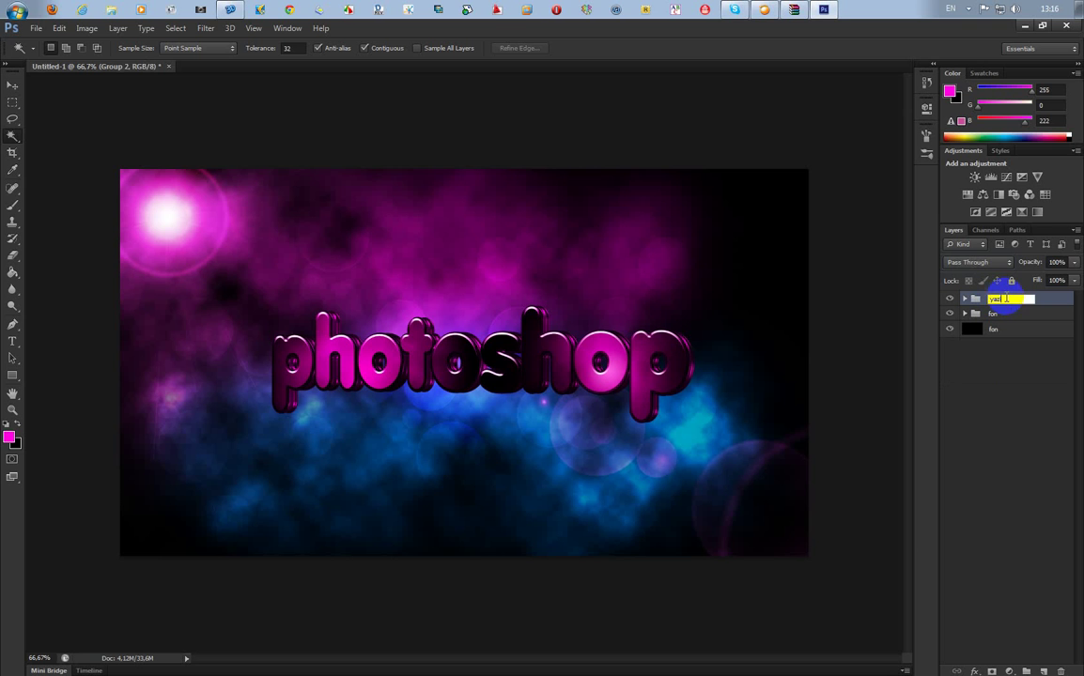
key(Return)
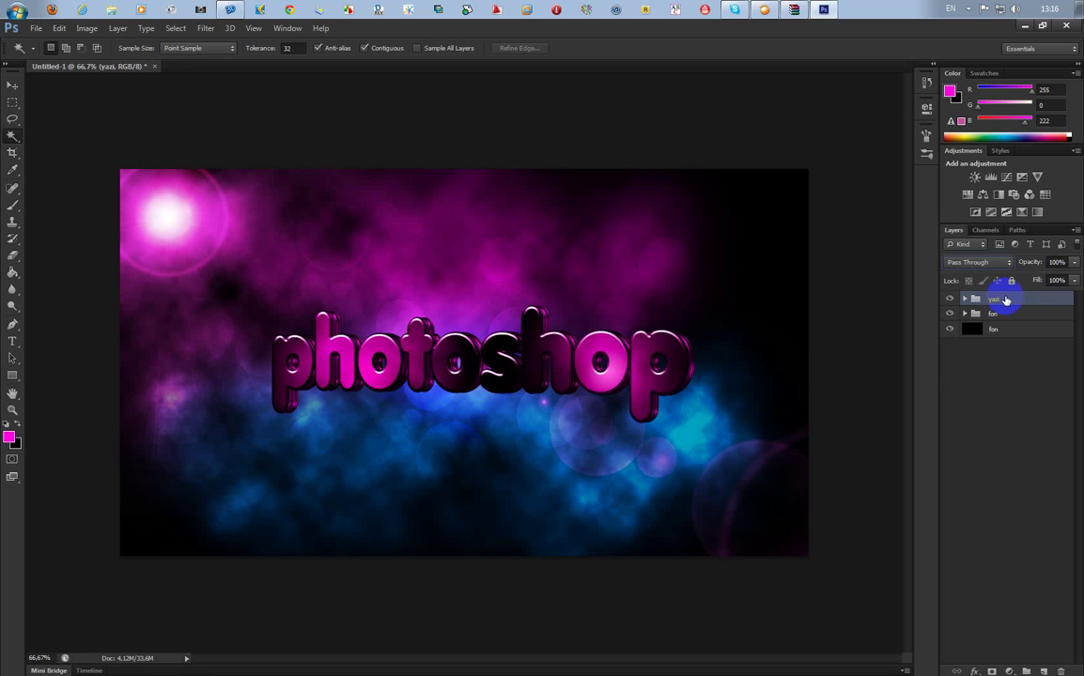
Step: Add a new layer group between the "yazi" and "fon" groups and create a new empty layer inside it
drag(1006, 300, 1028, 669)
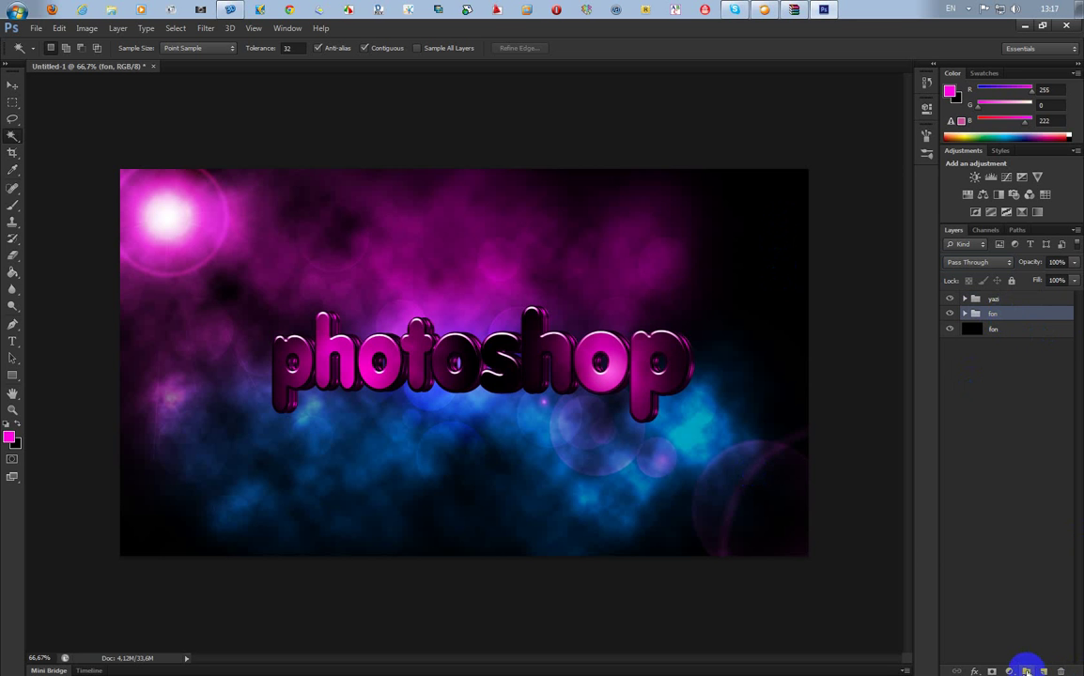
drag(1027, 669, 1026, 669)
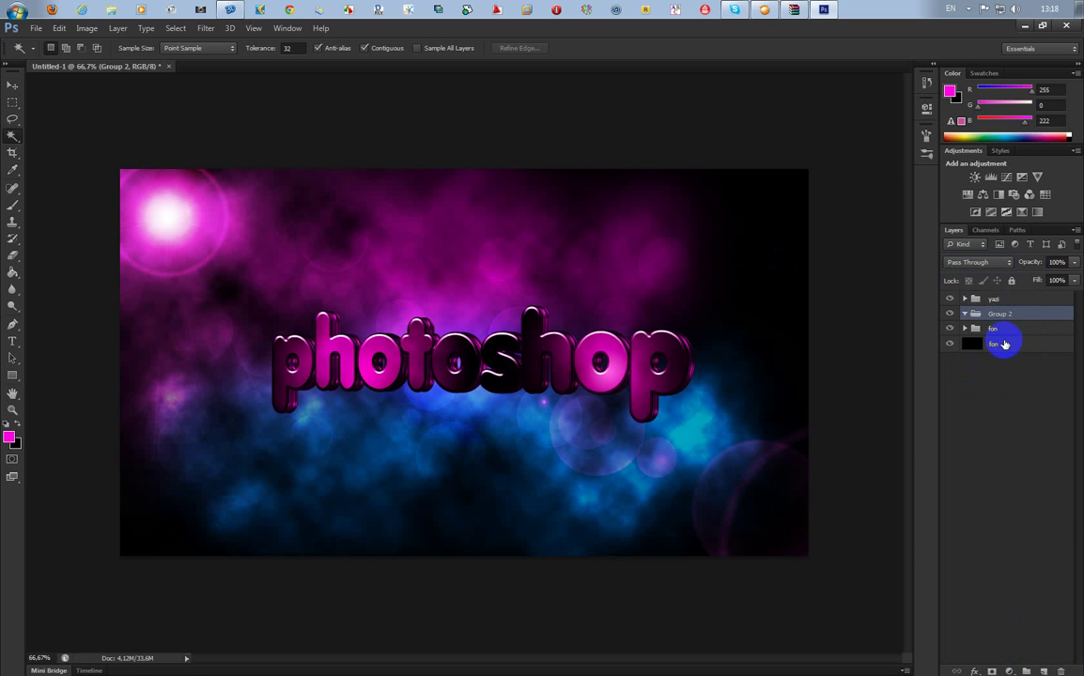
click(1044, 670)
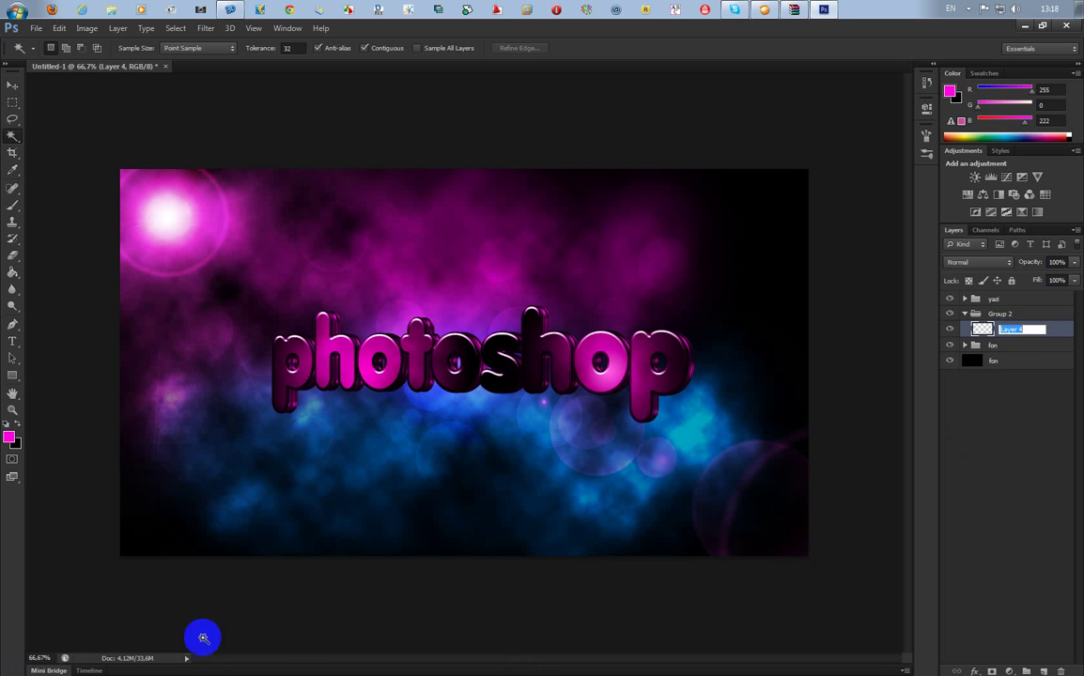
click(979, 331)
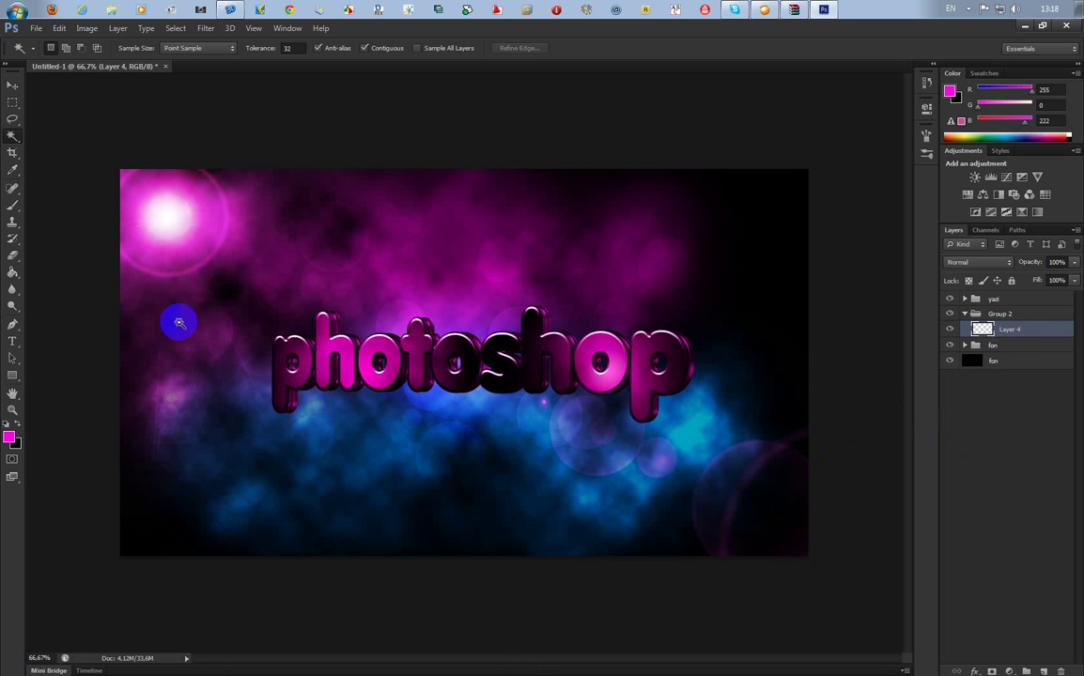
Step: Activate the Brush tool and set the foreground colour to white (ffffff)
click(13, 206)
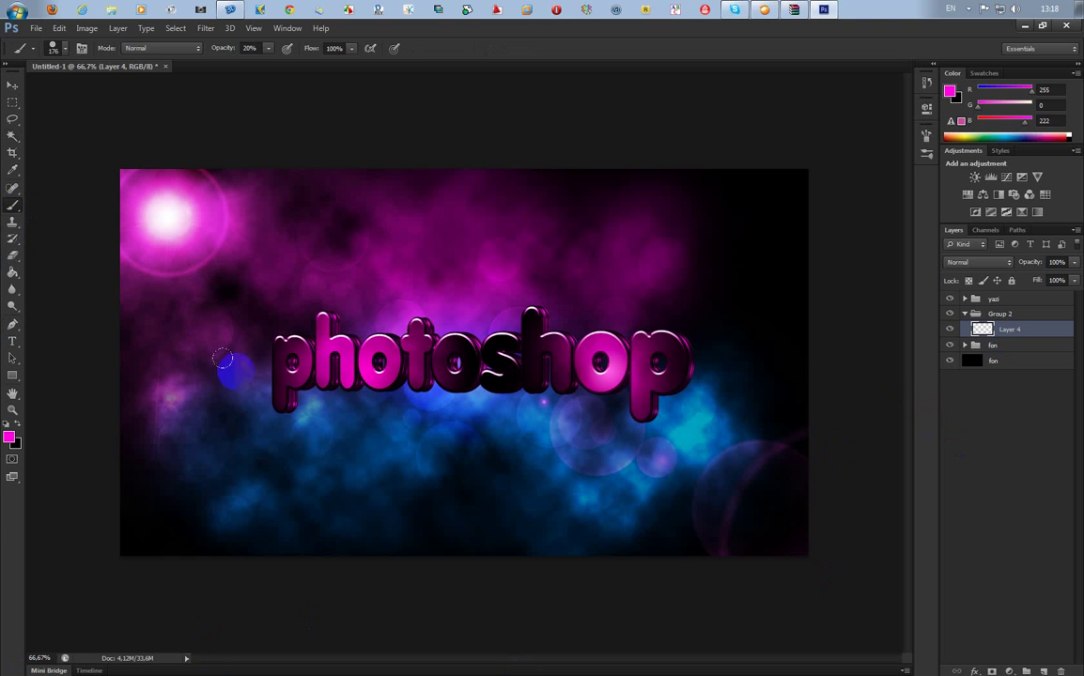
click(10, 435)
drag(650, 282, 629, 181)
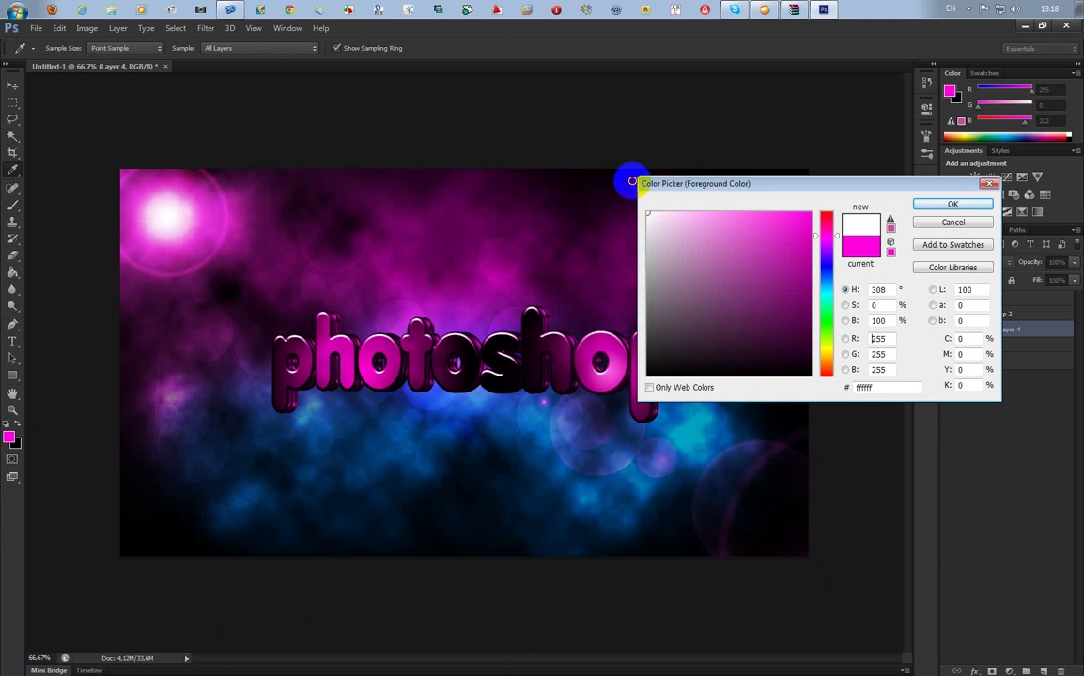
key(Return)
Step: Choose the soft round brush preset with 0% hardness and set its size to 13 px
right_click(451, 312)
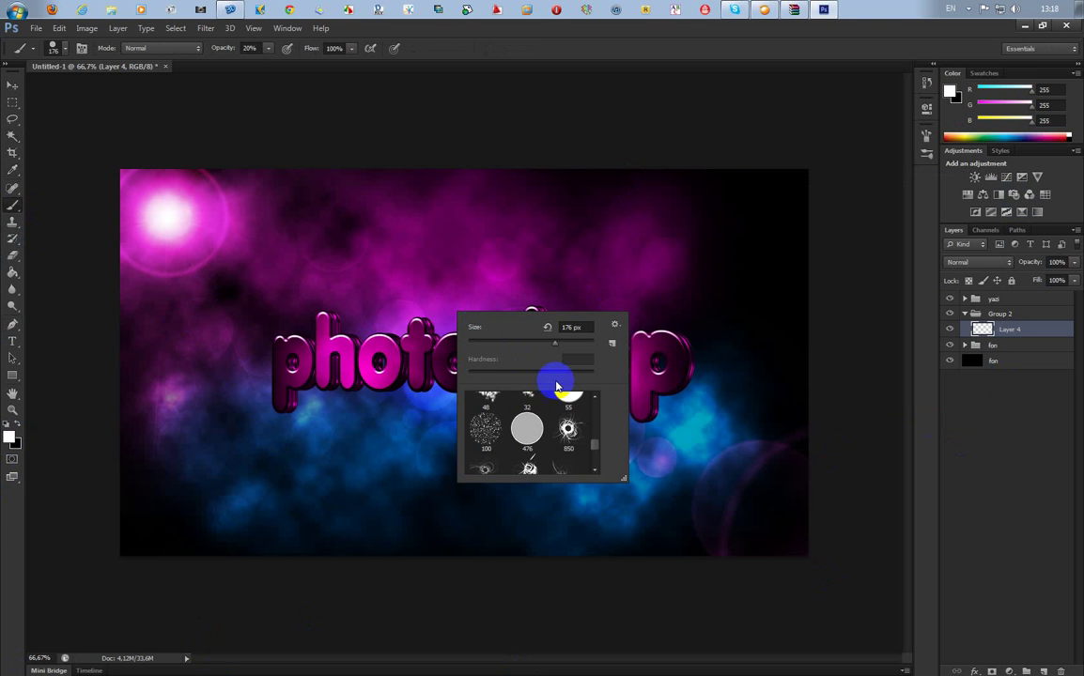
scroll(591, 453, down, 3)
drag(595, 475, 596, 399)
click(504, 416)
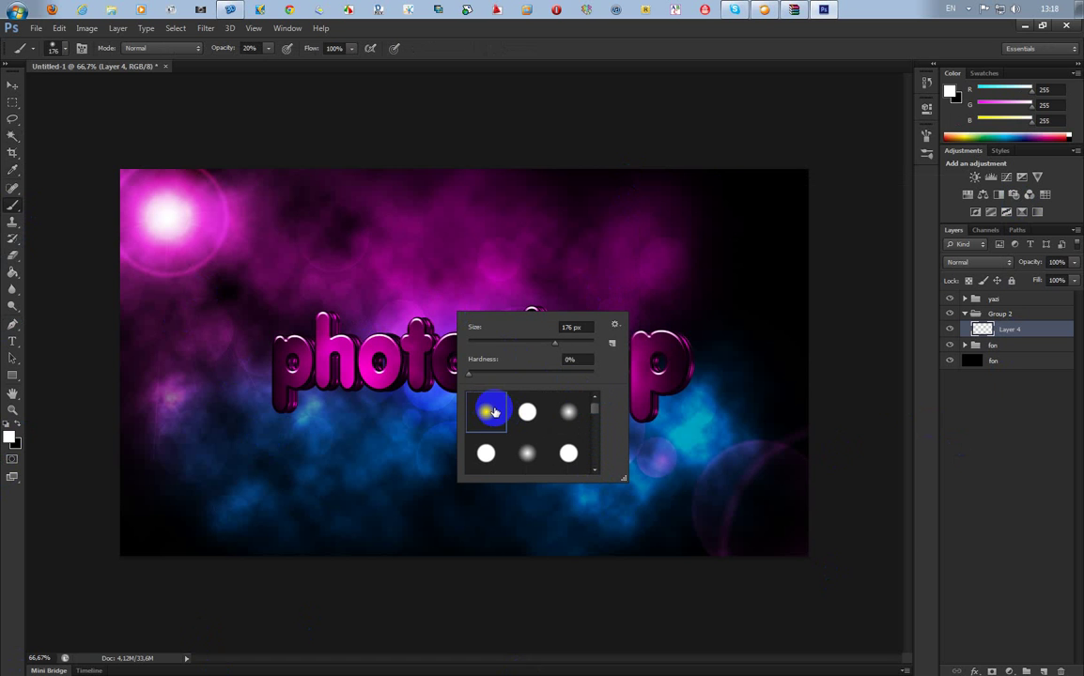
click(575, 329)
text(35)
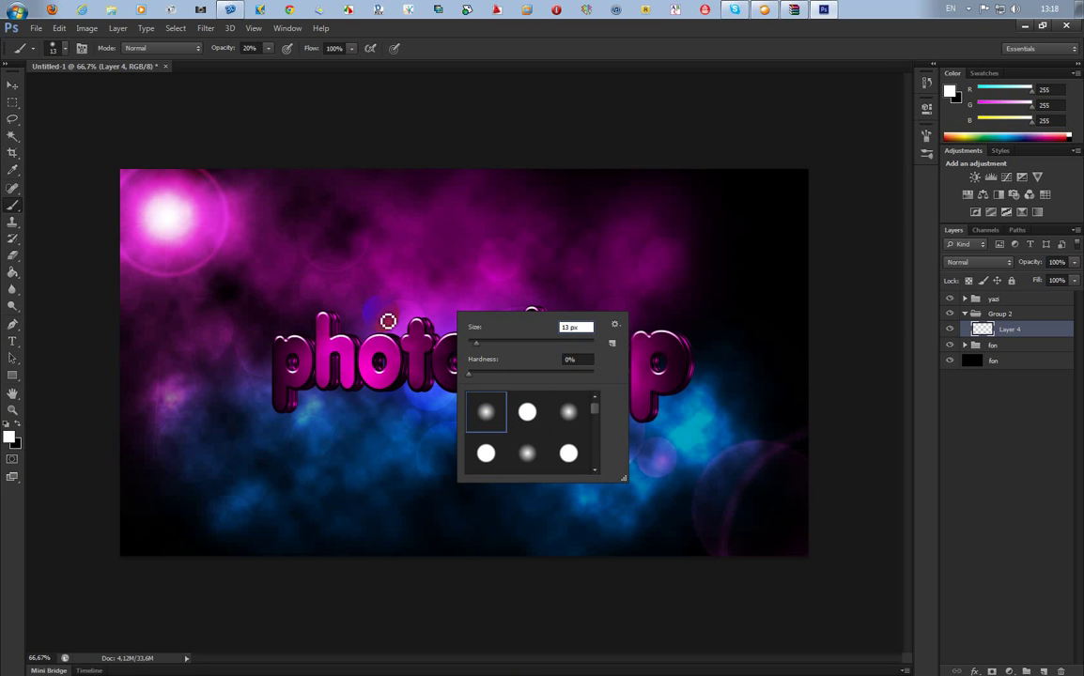
key(Return)
drag(150, 517, 220, 412)
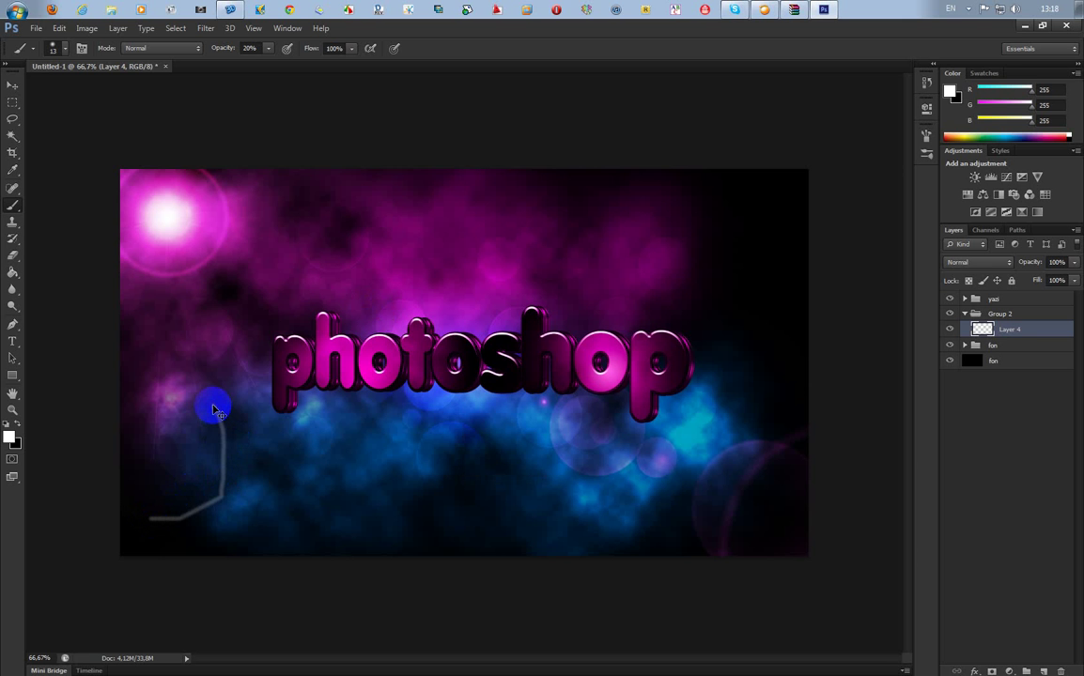
key(ctrl+z)
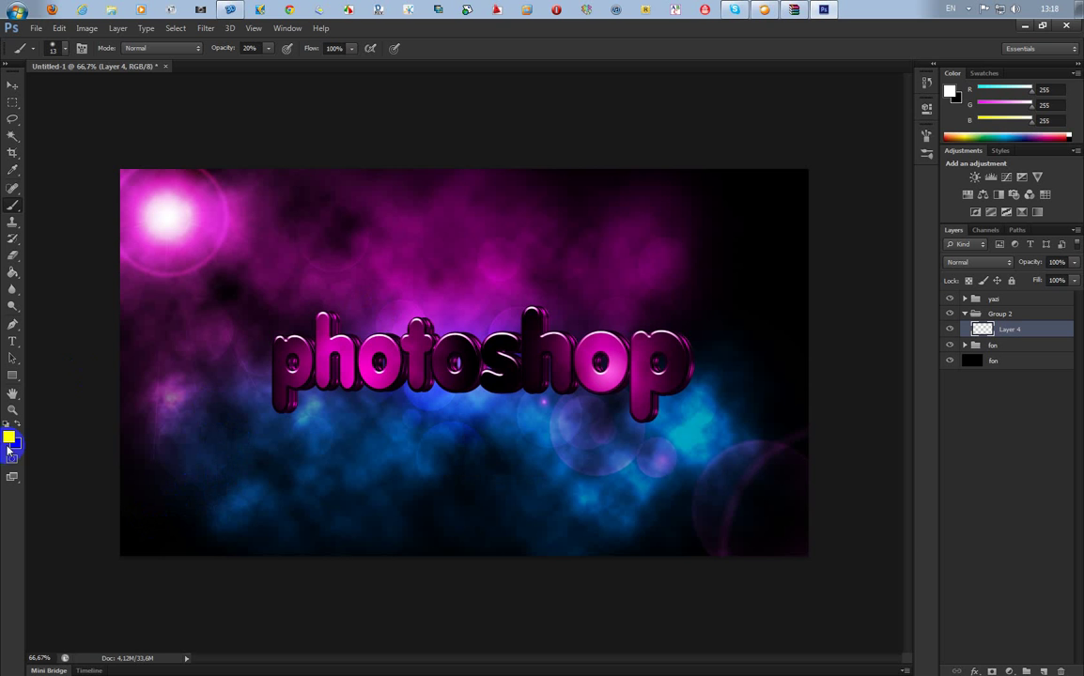
click(926, 137)
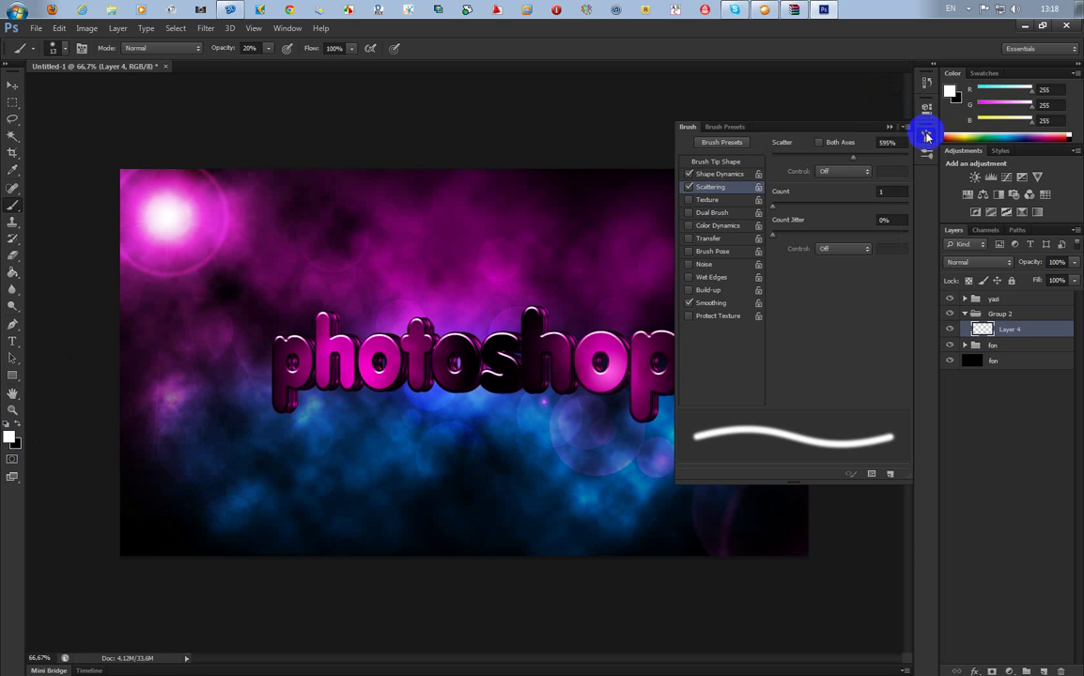
drag(769, 122, 763, 127)
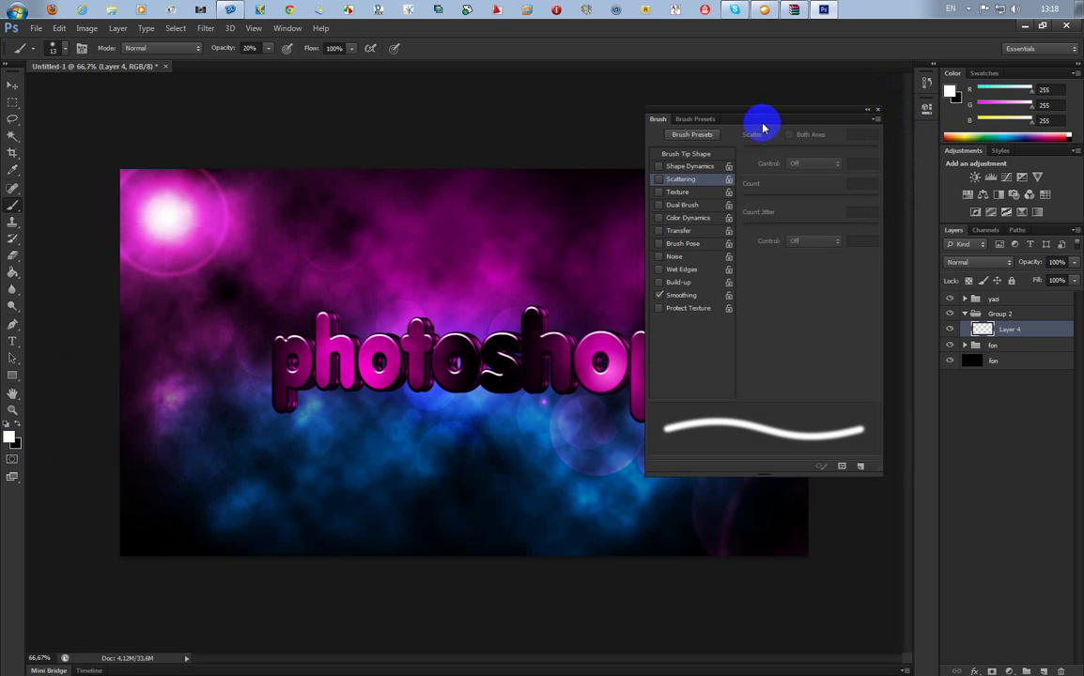
key(F5)
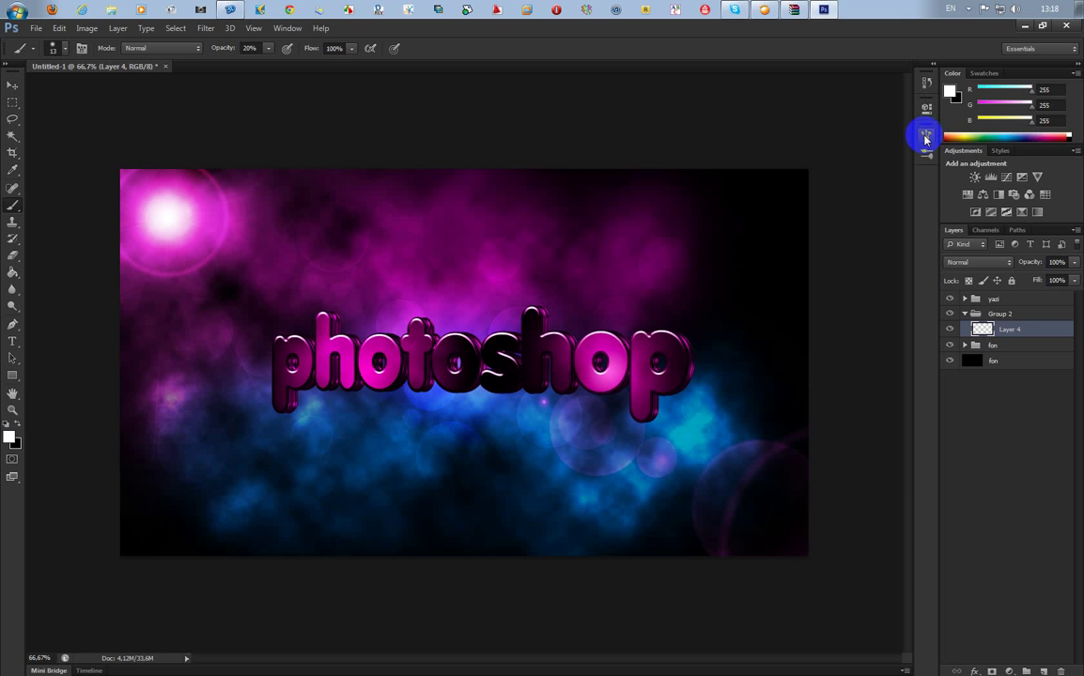
Step: Enable Scattering and Shape Dynamics for the brush and set the Size Jitter to 21%
click(925, 138)
click(714, 182)
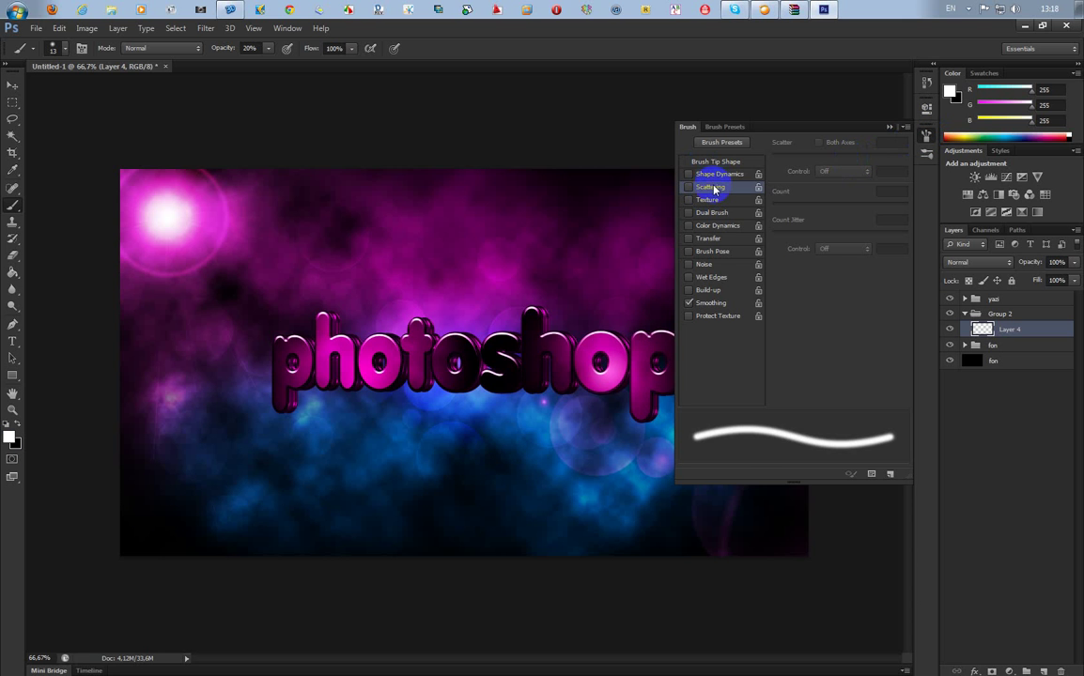
click(718, 175)
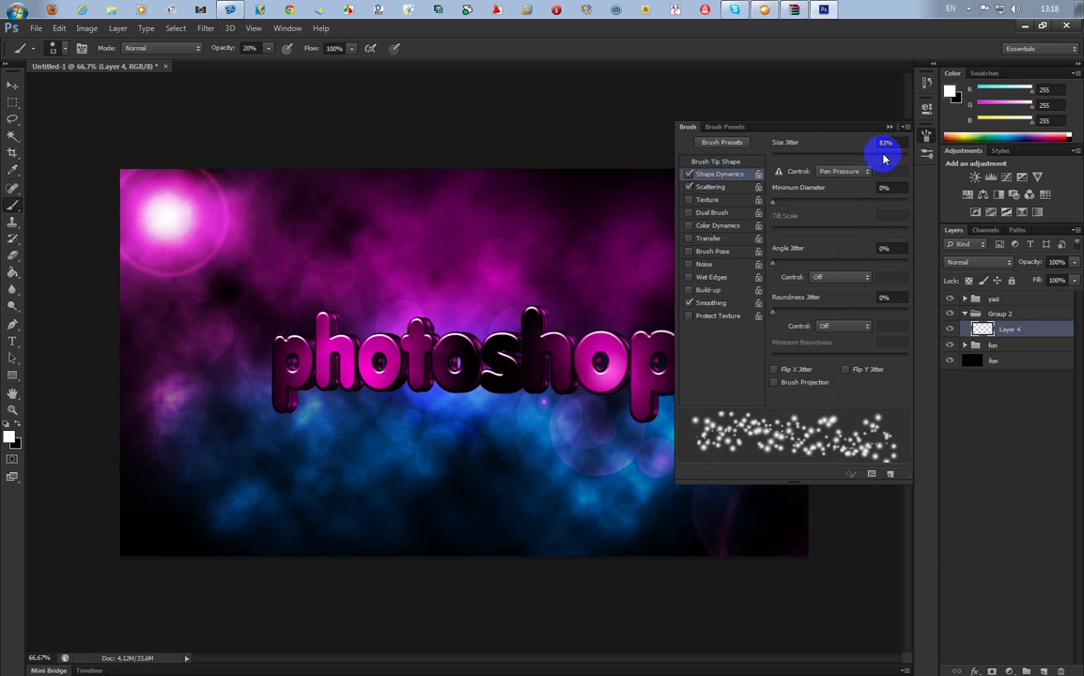
mouse_move(885, 154)
mouse_down()
mouse_move(782, 160)
mouse_move(801, 159)
mouse_up()
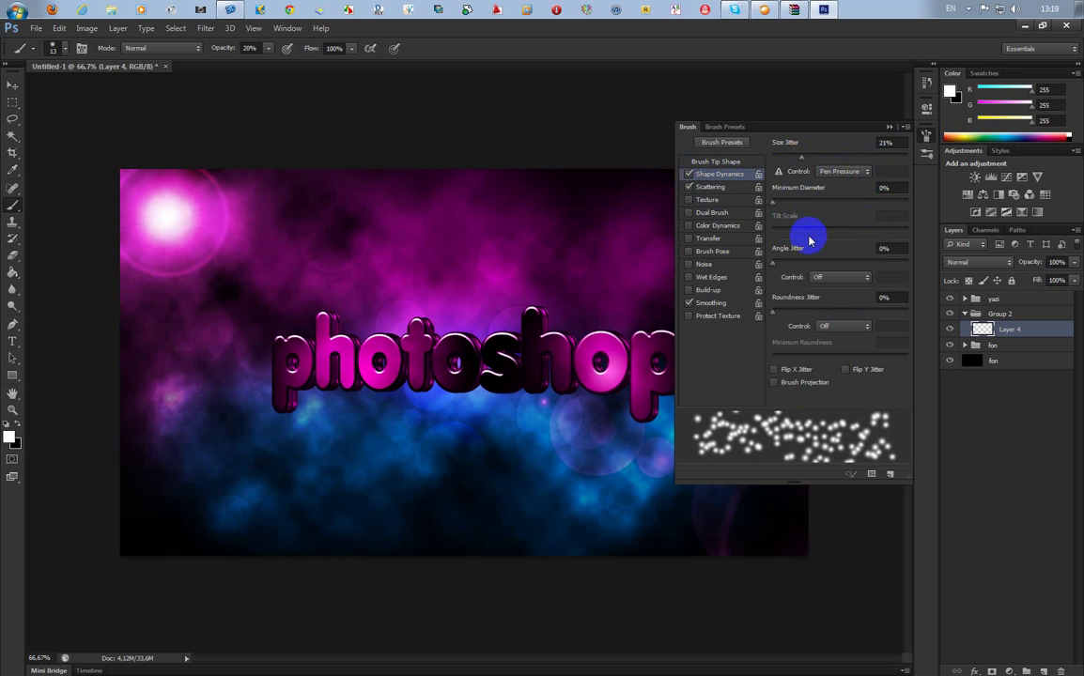
Step: Set the brush tip spacing to 91% and close the brush settings
click(716, 161)
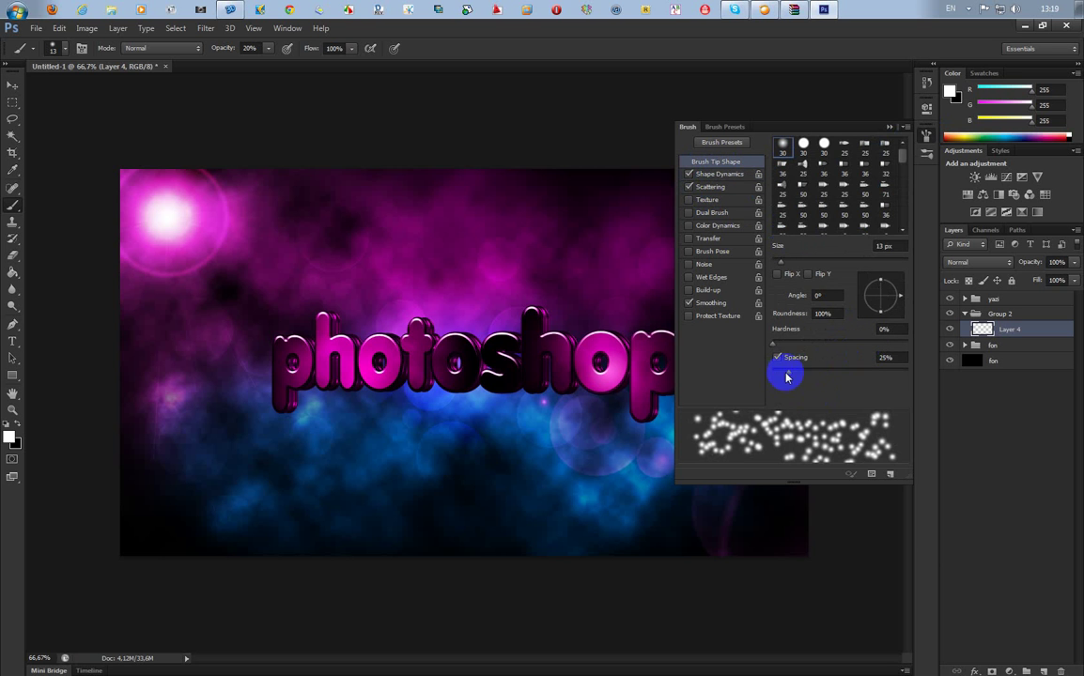
drag(785, 371, 834, 375)
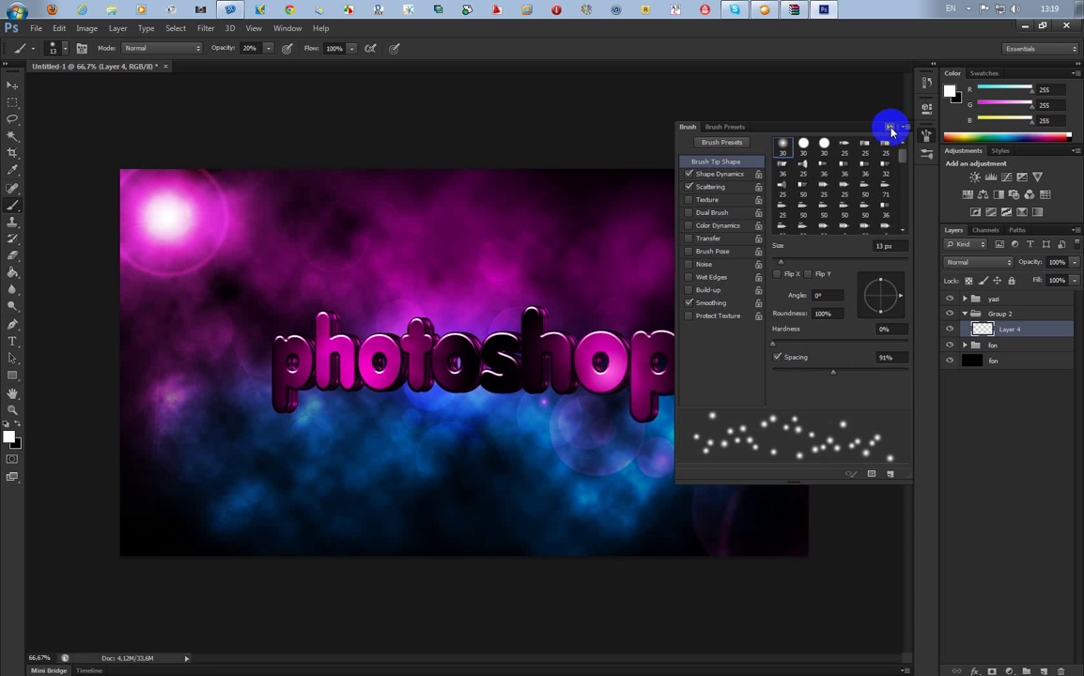
click(891, 128)
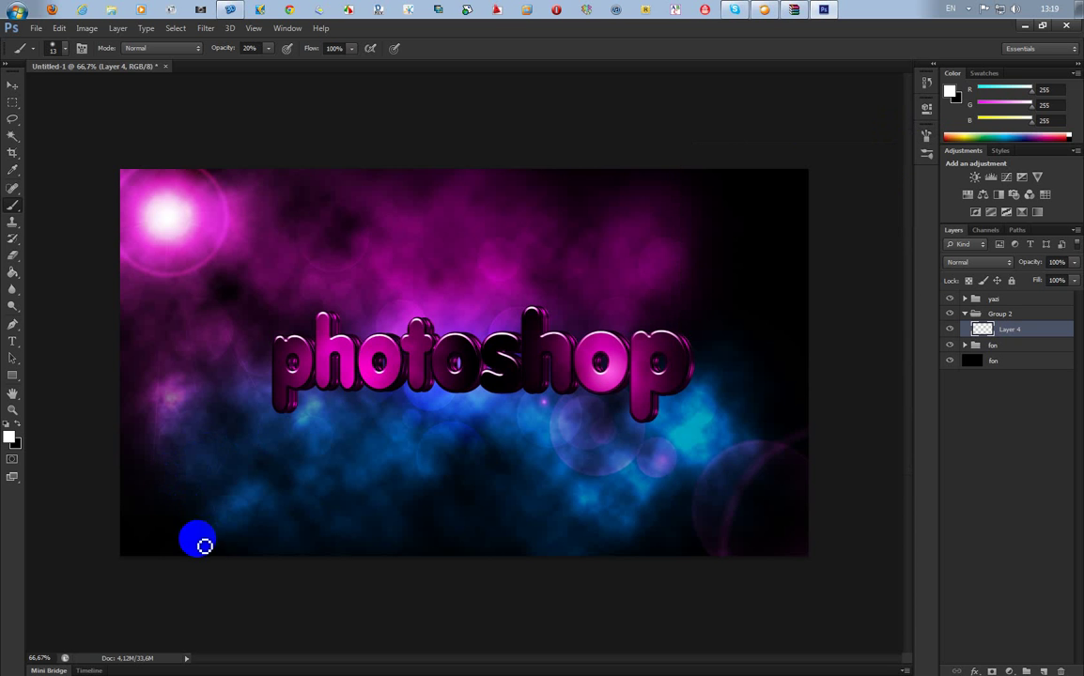
Step: Paint a scattered column of white dots at 100% brush opacity along the image's left side on Layer 4 and shift it slightly down
mouse_move(186, 536)
mouse_down()
mouse_move(220, 479)
mouse_move(203, 405)
mouse_move(252, 343)
mouse_up()
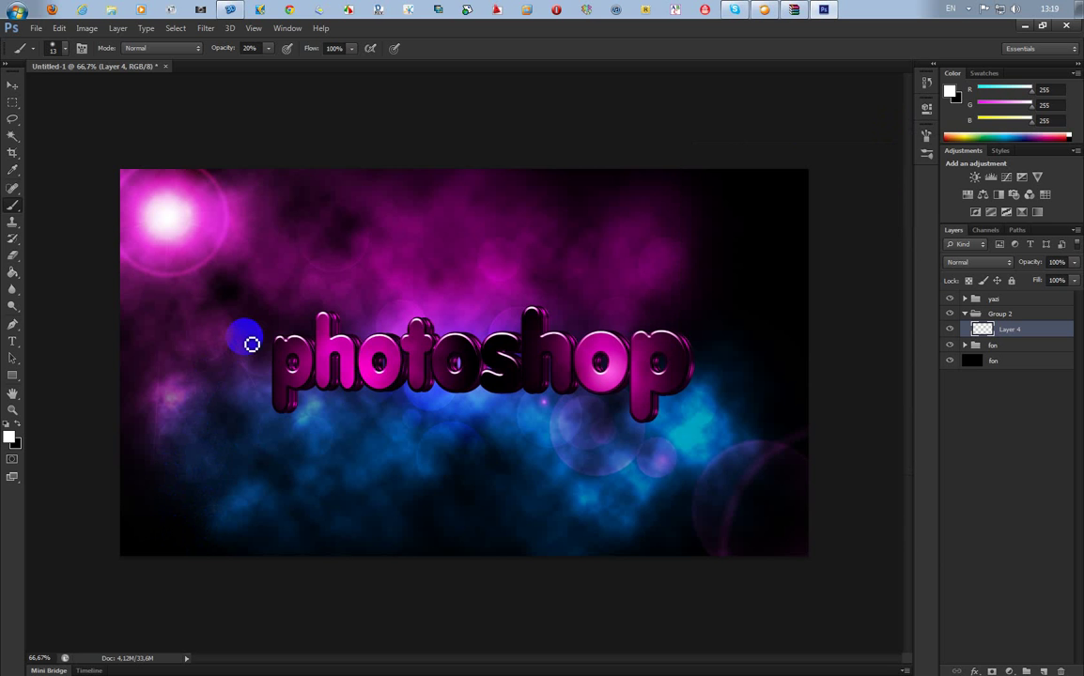
mouse_move(269, 48)
mouse_down()
mouse_move(263, 64)
mouse_move(322, 66)
mouse_up()
mouse_move(184, 515)
mouse_down()
mouse_move(207, 525)
mouse_move(181, 387)
mouse_move(246, 284)
mouse_move(237, 225)
mouse_up()
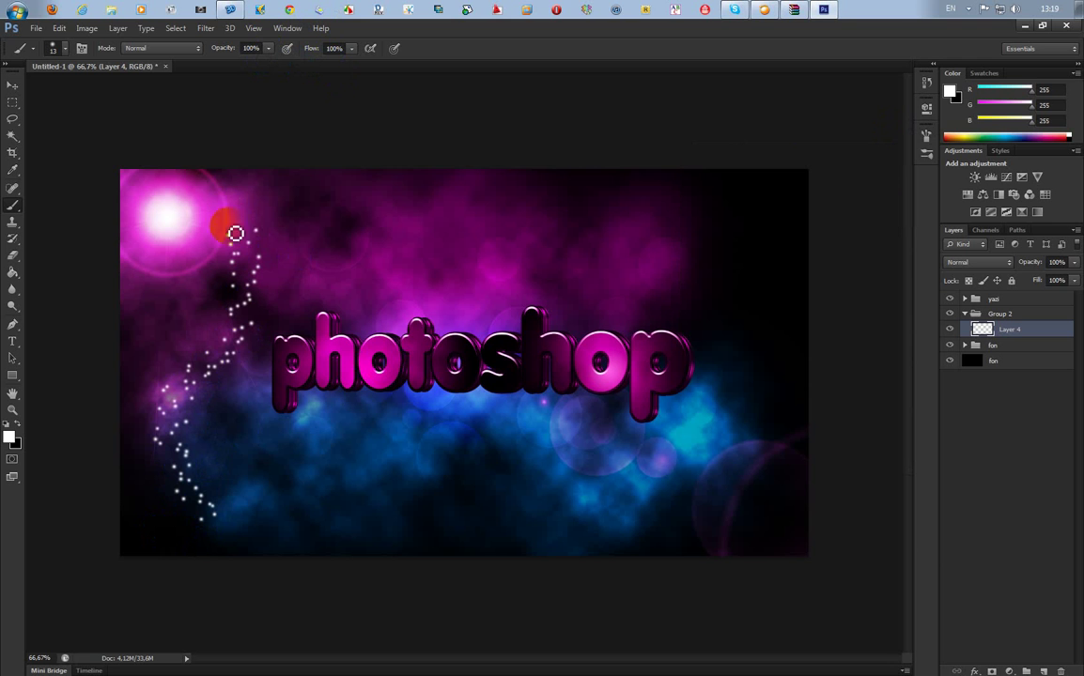
mouse_move(163, 513)
mouse_down()
mouse_move(236, 434)
mouse_move(186, 334)
mouse_move(188, 289)
mouse_move(262, 231)
mouse_up()
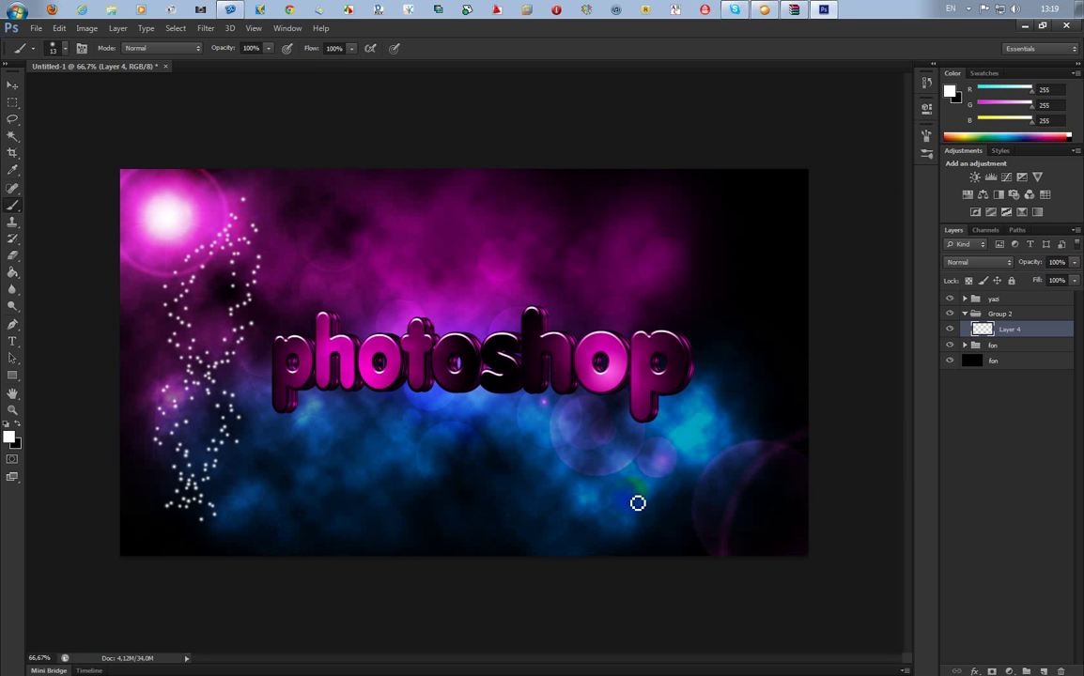
click(163, 255)
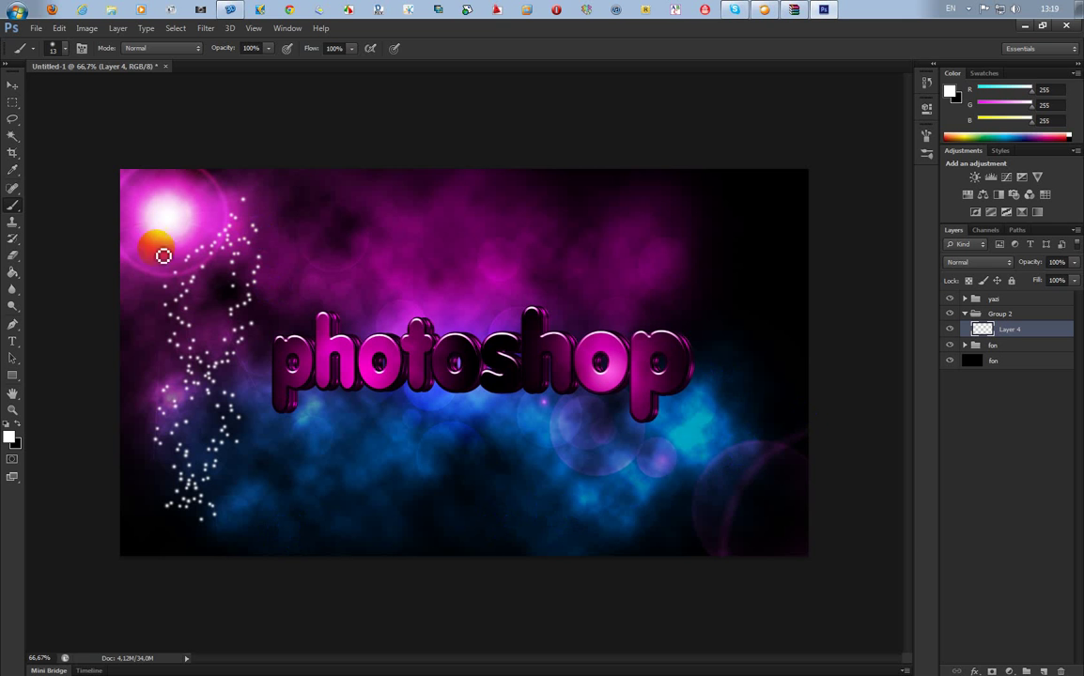
click(12, 86)
drag(189, 327, 185, 368)
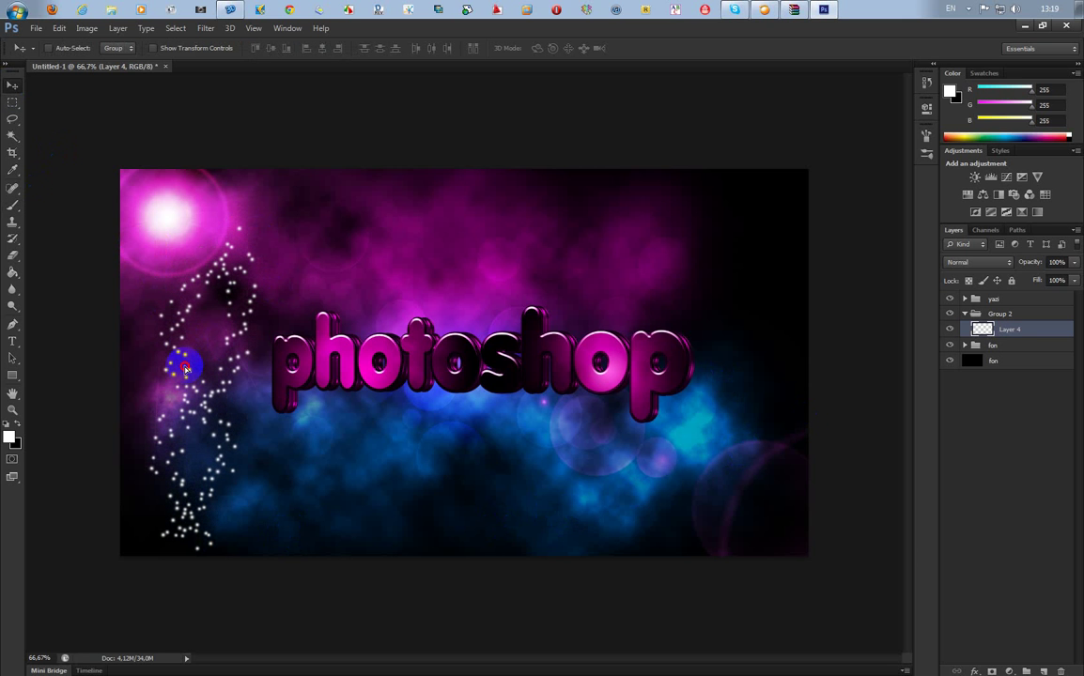
Step: Paint more white dots over the left column and add a matching dotted column along the image's right edge
click(13, 205)
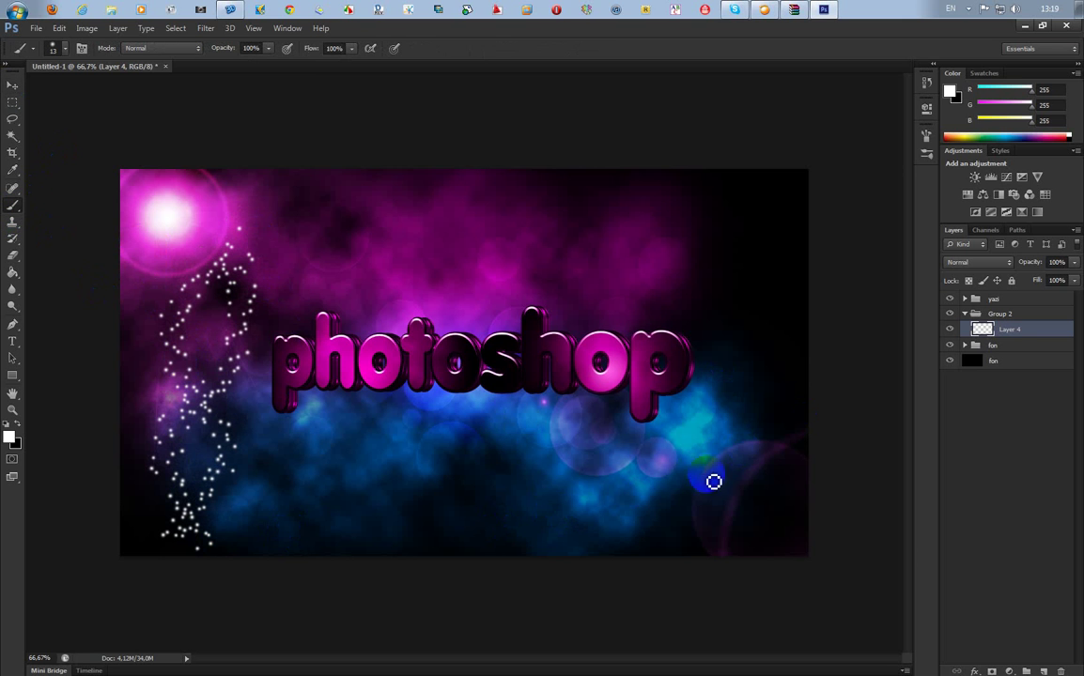
mouse_move(138, 501)
mouse_down()
mouse_move(194, 560)
mouse_move(223, 280)
mouse_move(246, 218)
mouse_up()
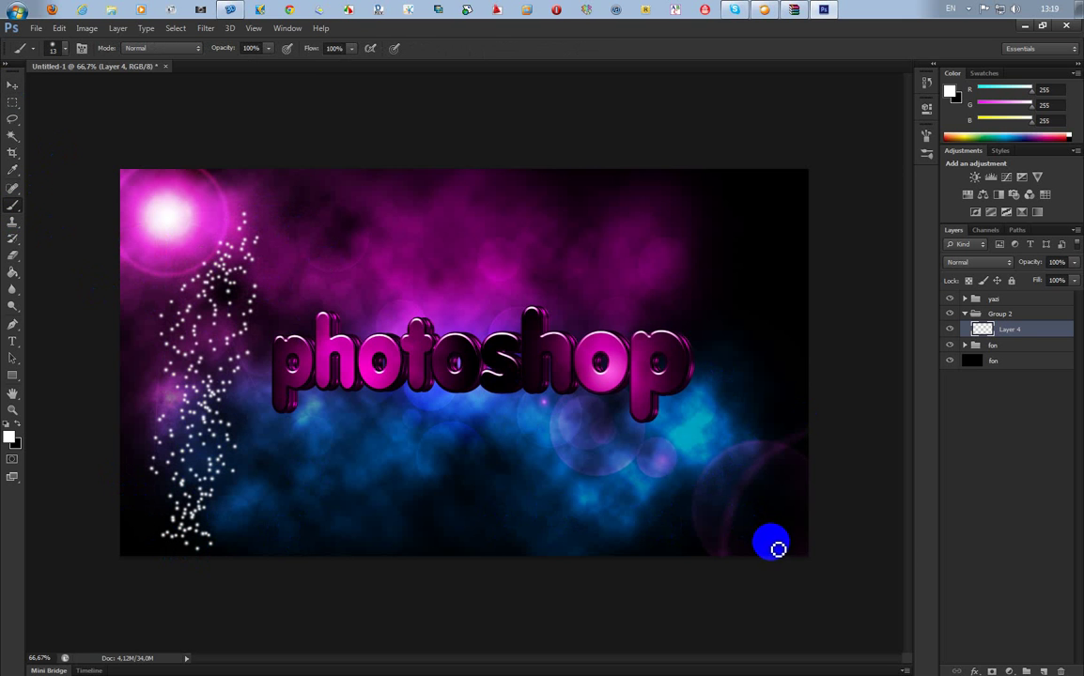
drag(776, 546, 751, 460)
mouse_move(749, 410)
mouse_down()
mouse_move(773, 275)
mouse_move(727, 208)
mouse_up()
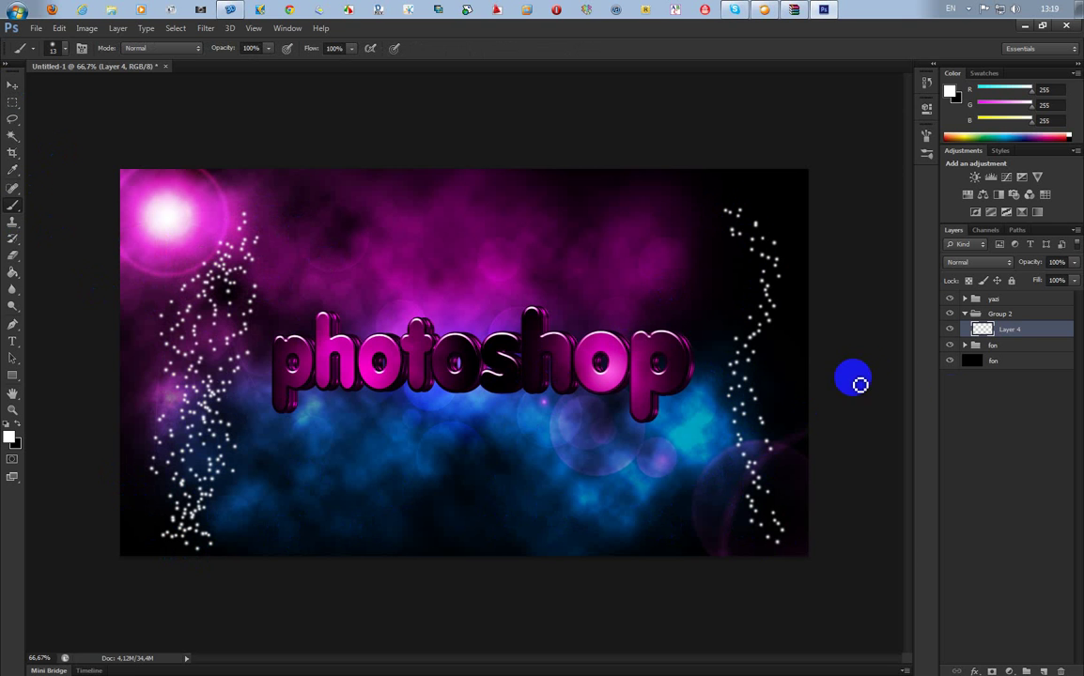
Step: Add an Outer Glow in colour #ff00de to the dots on Layer 4
click(981, 331)
double_click(981, 329)
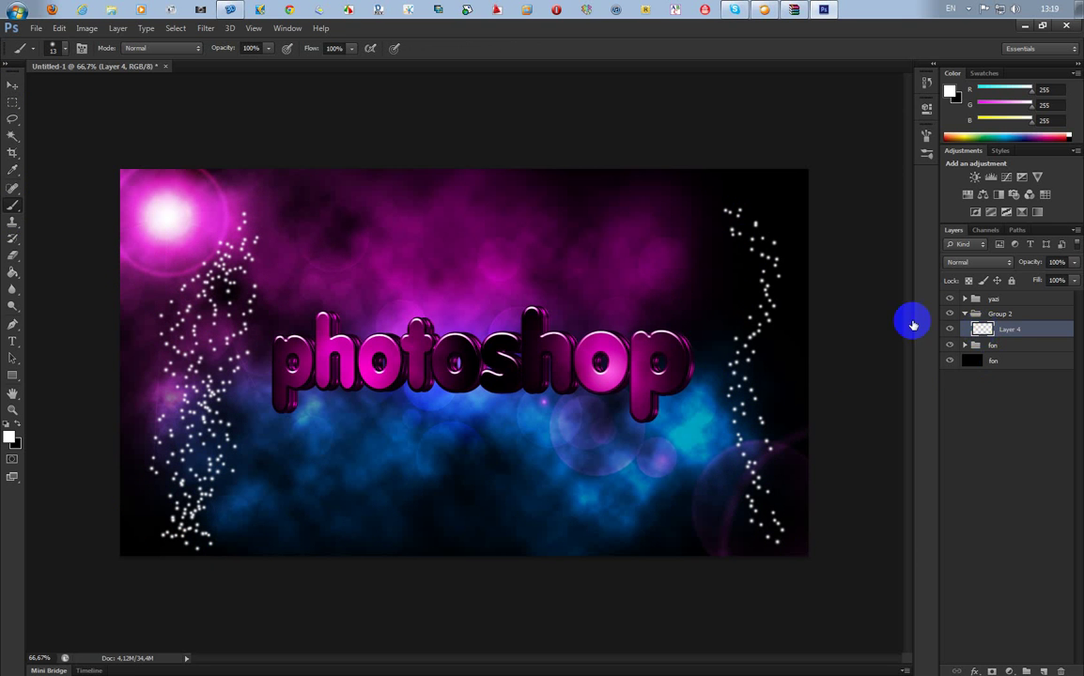
drag(824, 141, 826, 115)
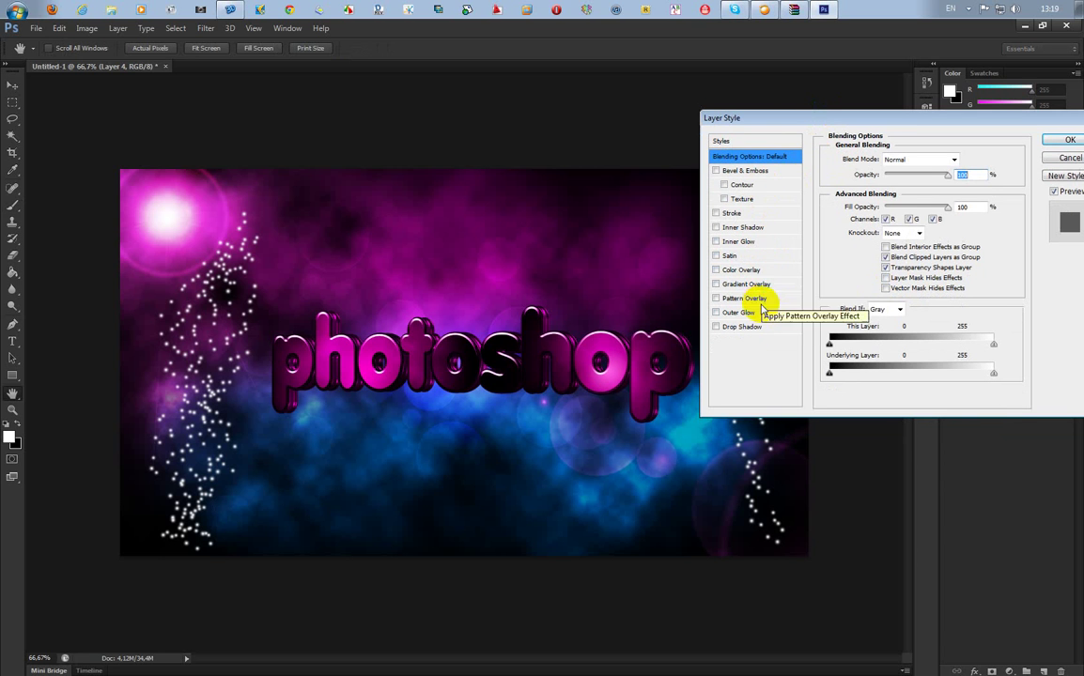
click(749, 313)
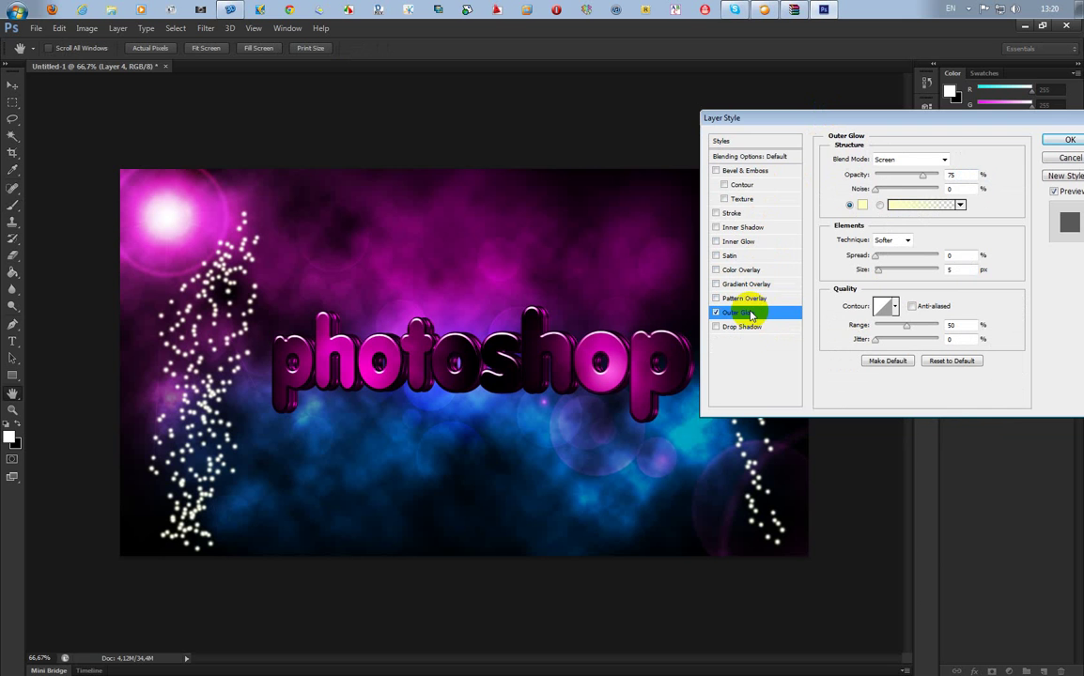
click(863, 207)
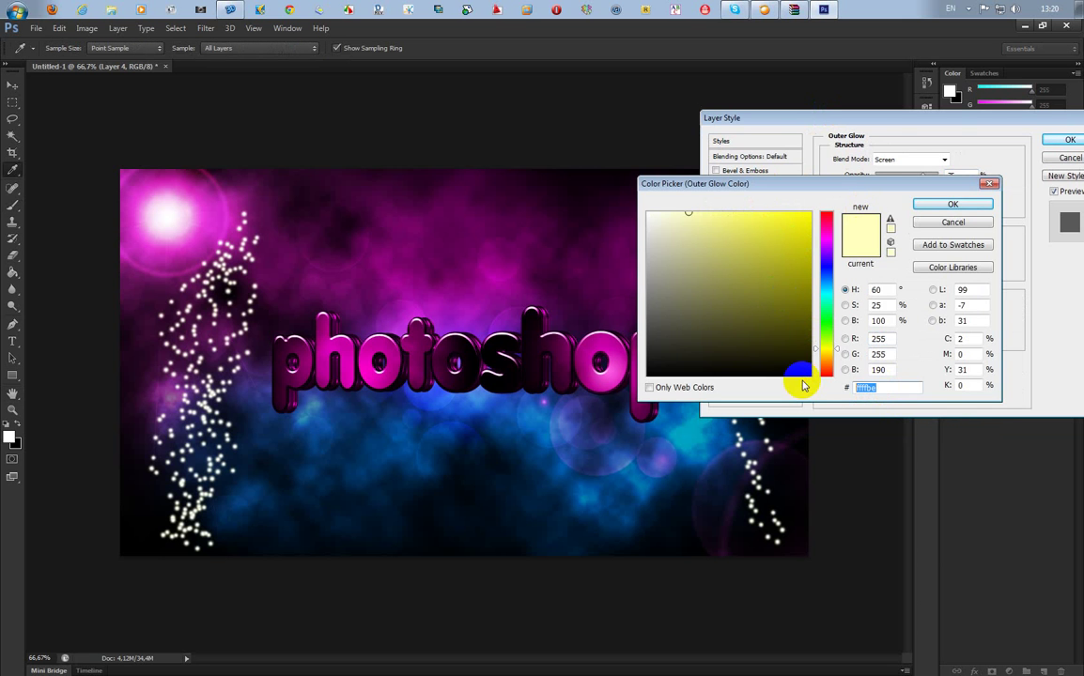
text(ff)
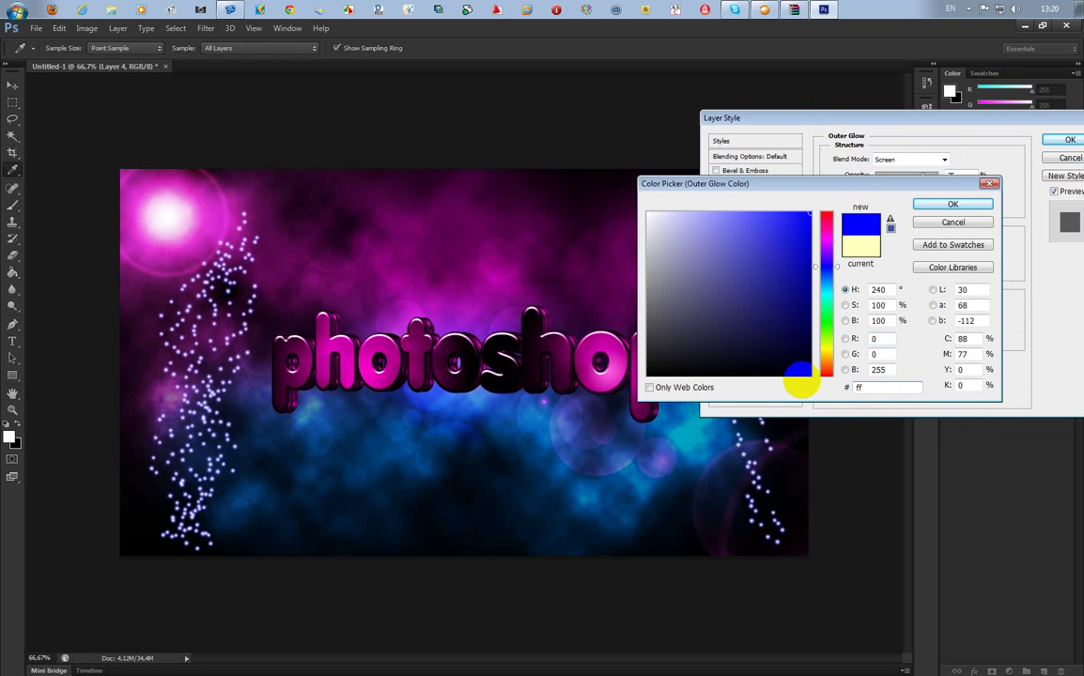
text(00)
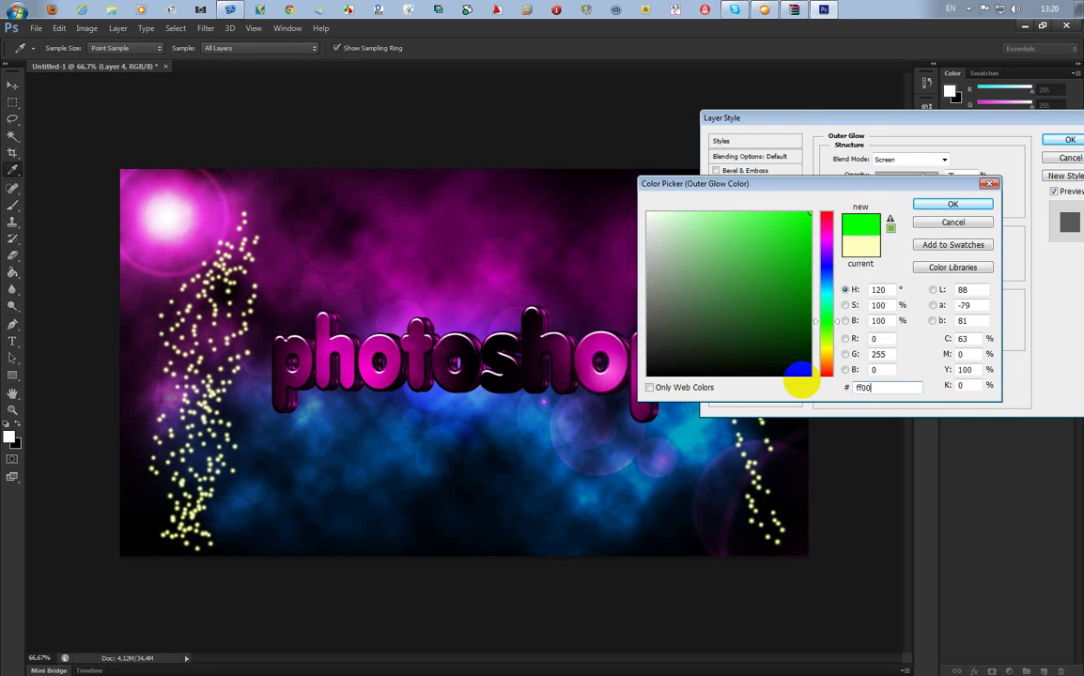
text(ce)
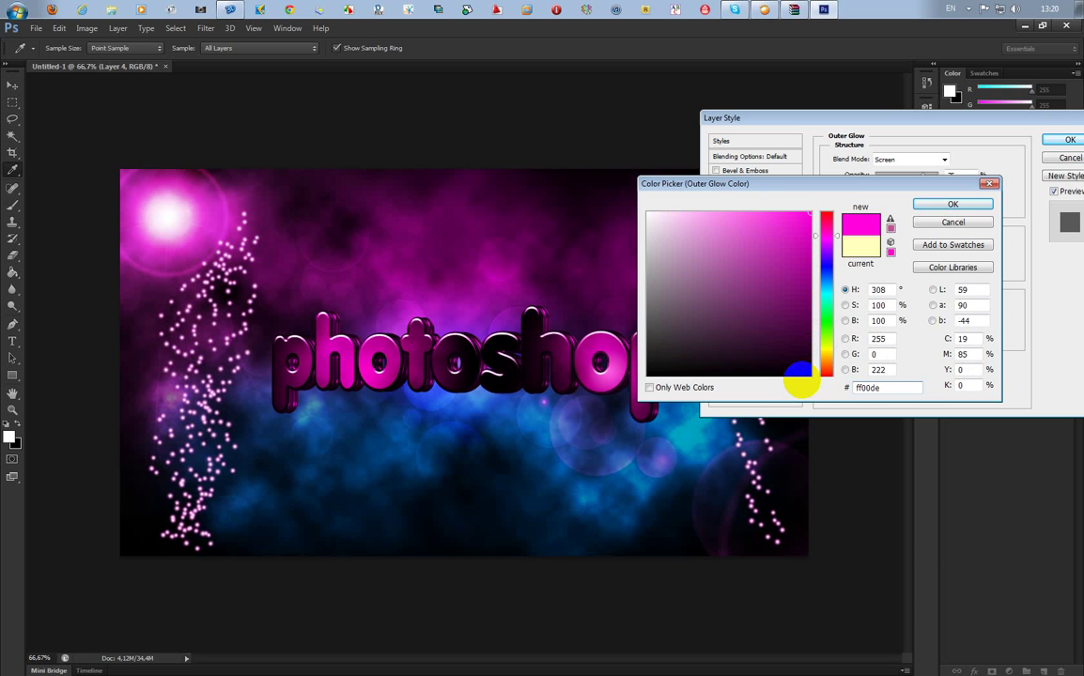
click(930, 206)
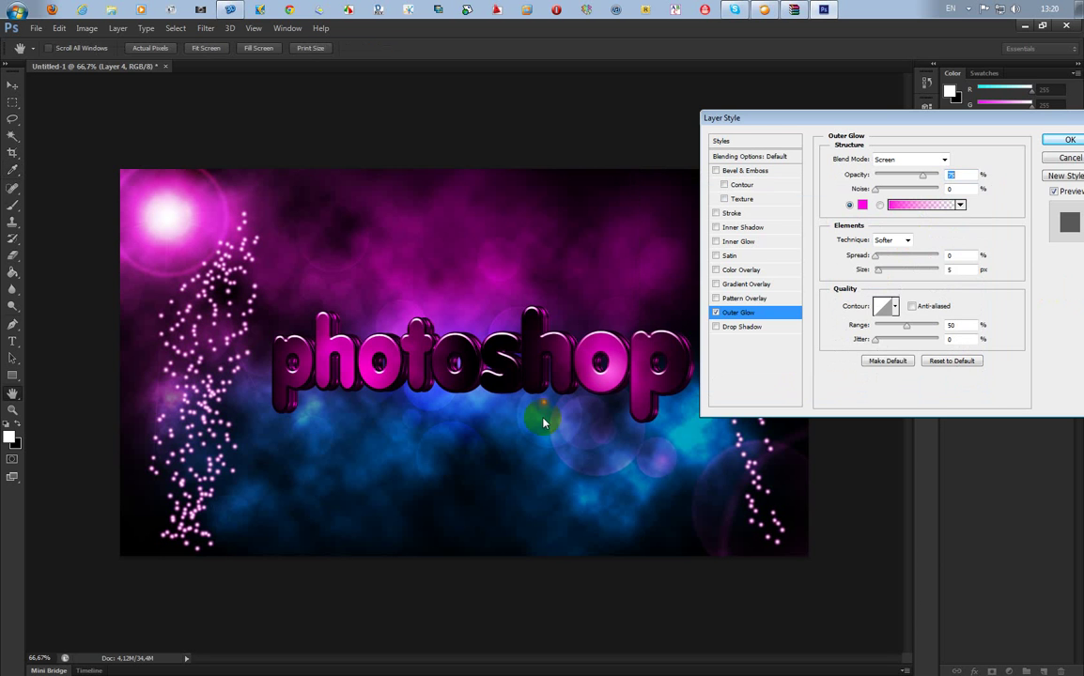
click(1070, 140)
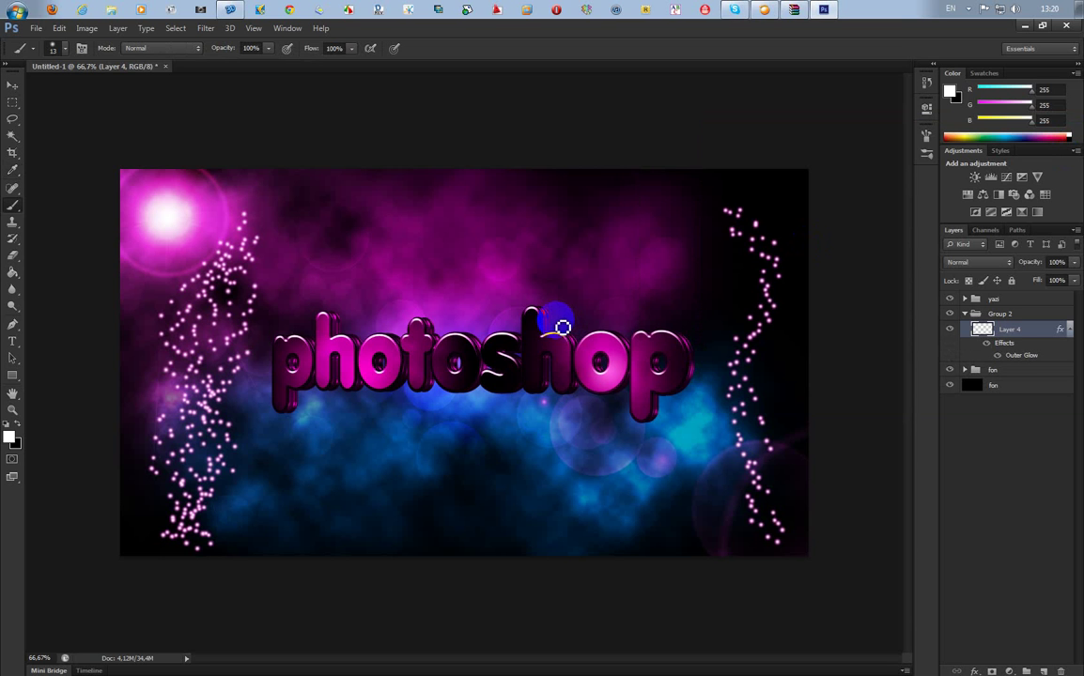
Step: Copy Layer 4's layer style and delete that layer from Group 2
click(982, 330)
right_click(988, 333)
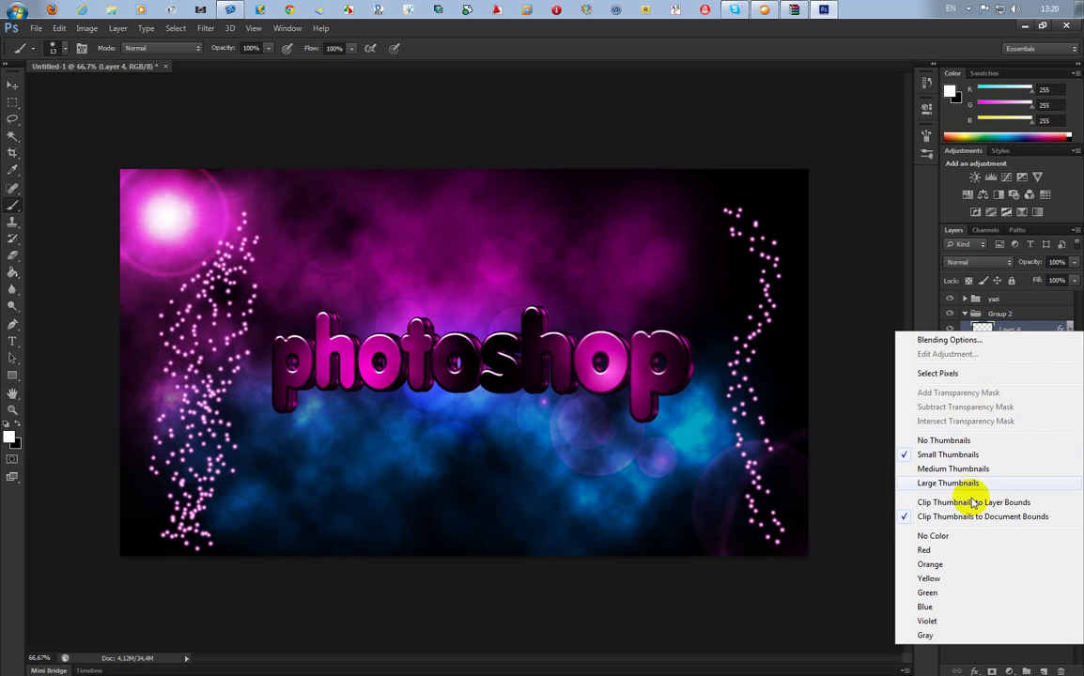
click(1028, 329)
right_click(1022, 338)
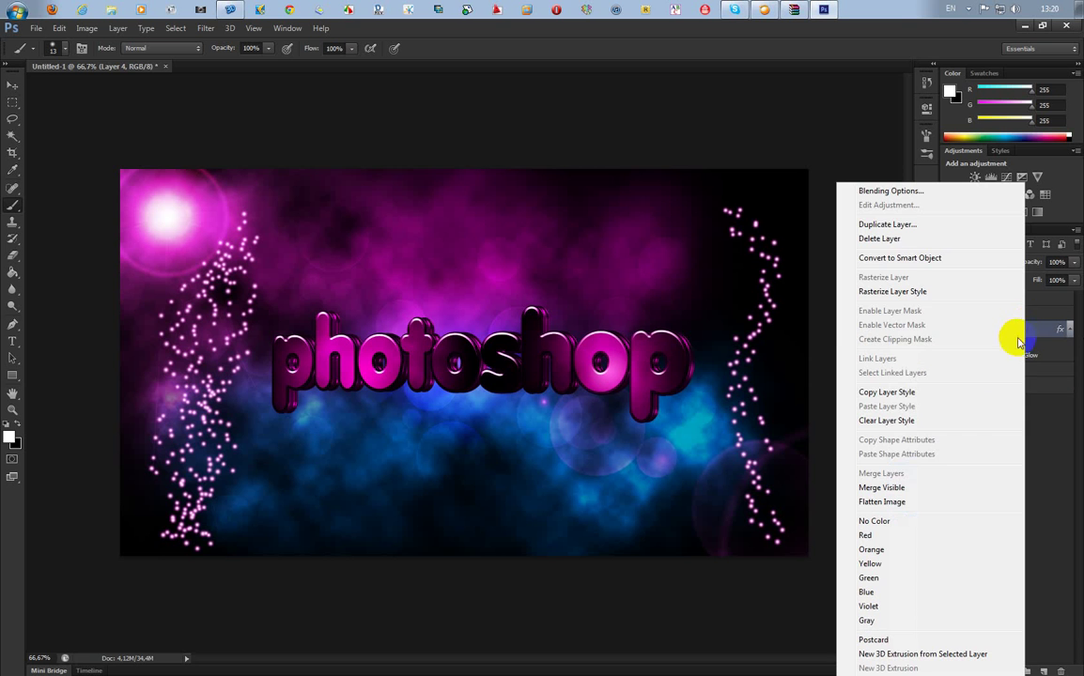
click(938, 391)
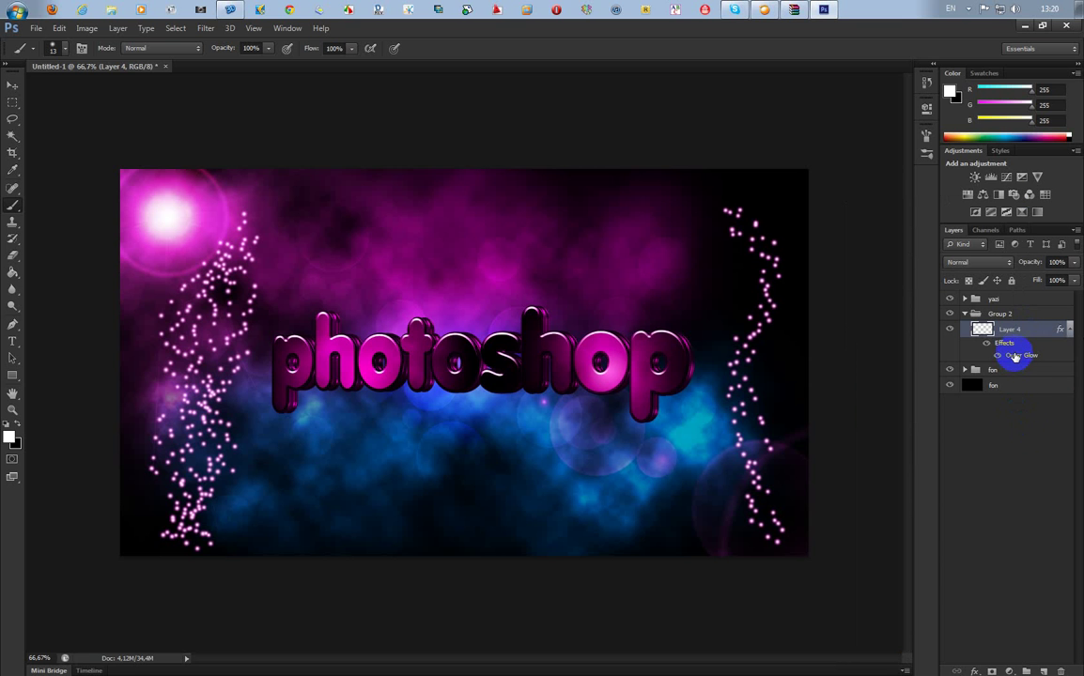
key(Delete)
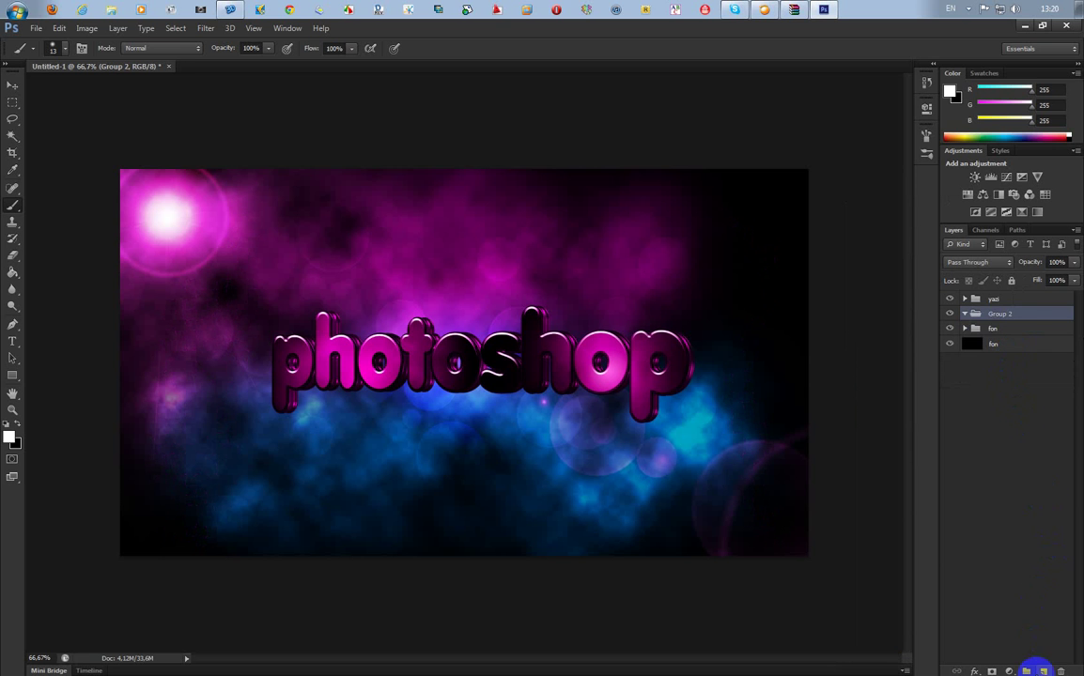
Step: On a new layer in Group 2, paint scattered white dot columns on both sides of the text with a 26 px brush and paste the copied glow style
click(1041, 669)
right_click(234, 344)
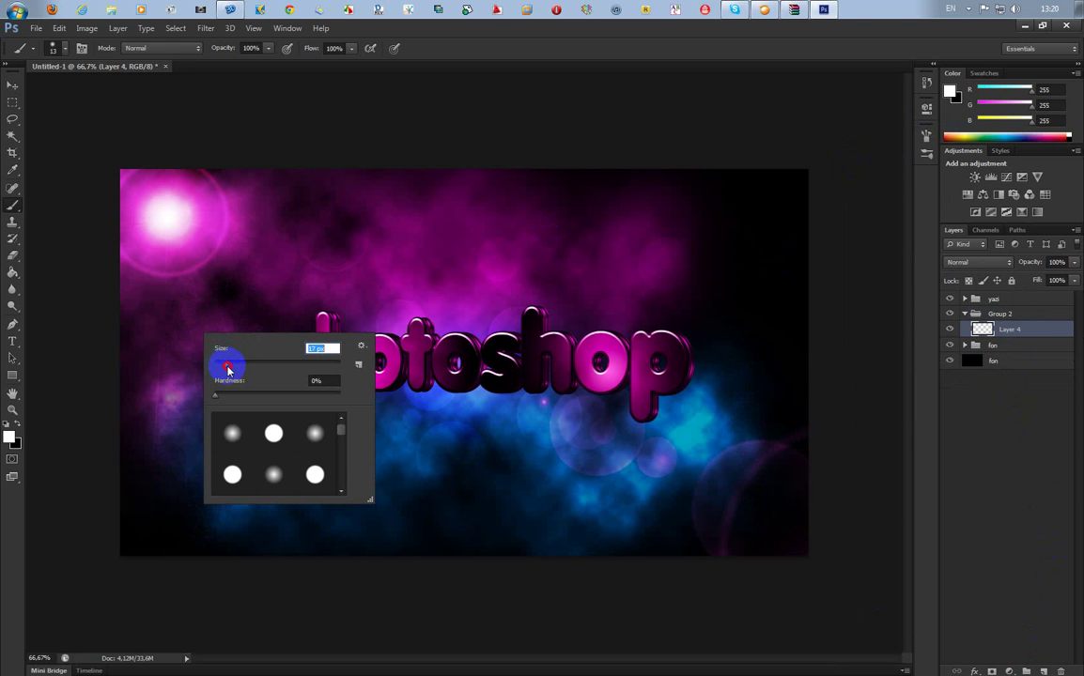
drag(227, 369, 231, 364)
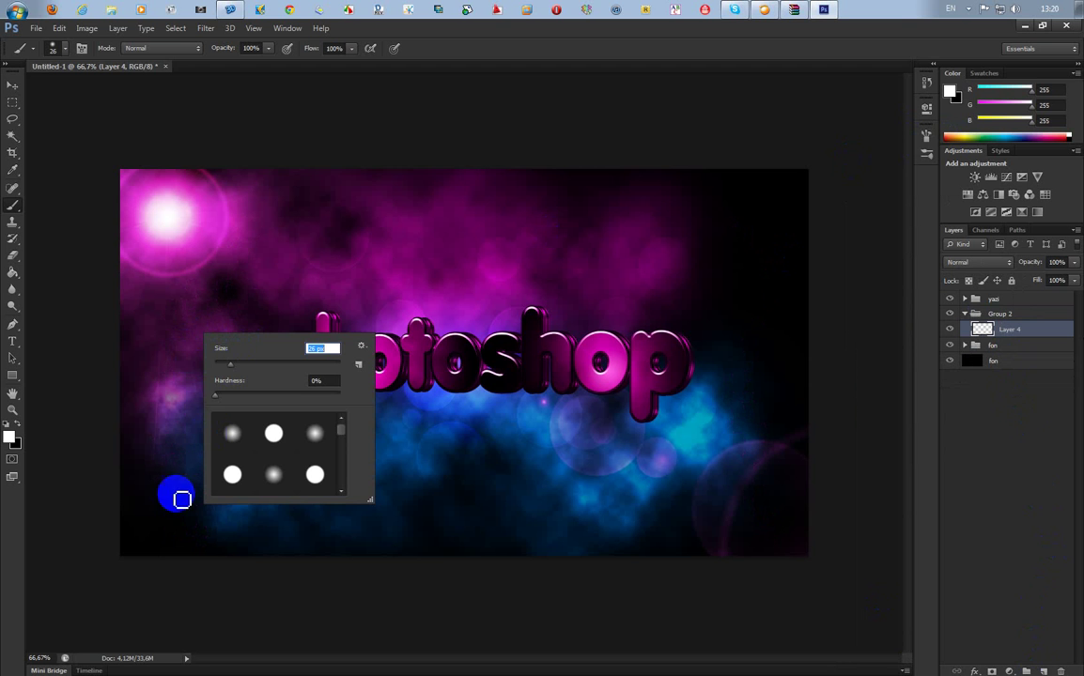
mouse_move(174, 543)
mouse_down()
mouse_move(181, 478)
mouse_move(214, 423)
mouse_move(246, 313)
mouse_move(251, 245)
mouse_move(245, 261)
mouse_move(214, 206)
mouse_up()
mouse_move(227, 509)
mouse_down()
mouse_move(186, 392)
mouse_move(208, 272)
mouse_move(316, 155)
mouse_move(230, 284)
mouse_move(317, 191)
mouse_move(294, 177)
mouse_up()
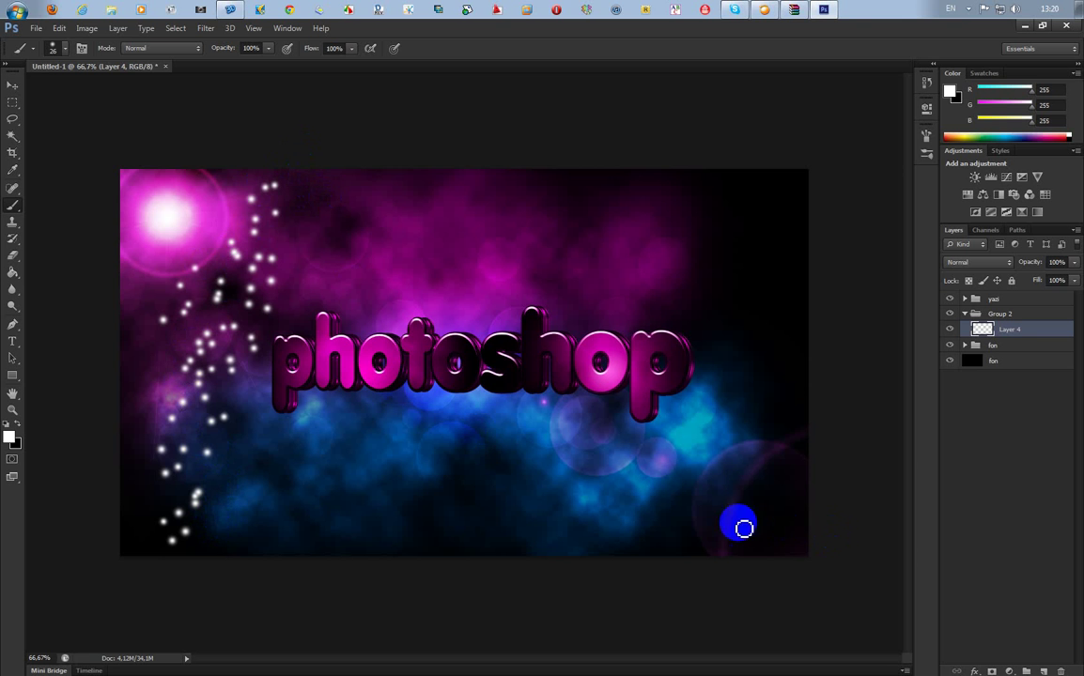
mouse_move(743, 524)
mouse_down()
mouse_move(700, 519)
mouse_move(672, 527)
mouse_move(688, 533)
mouse_move(700, 508)
mouse_move(724, 367)
mouse_move(675, 225)
mouse_up()
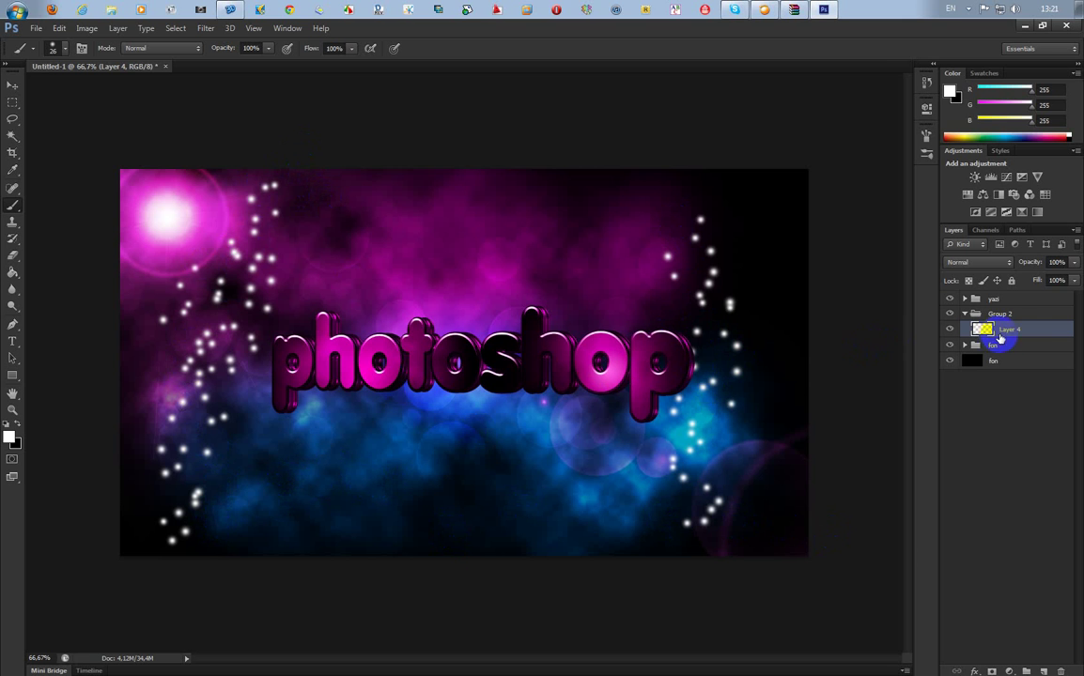
right_click(1015, 331)
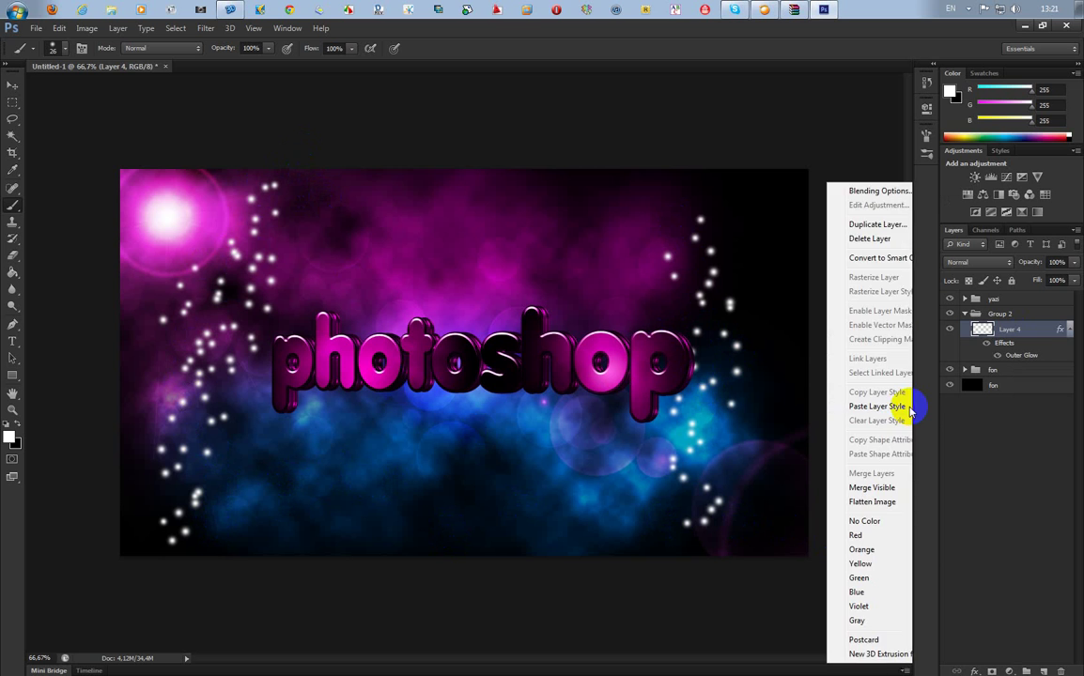
click(877, 406)
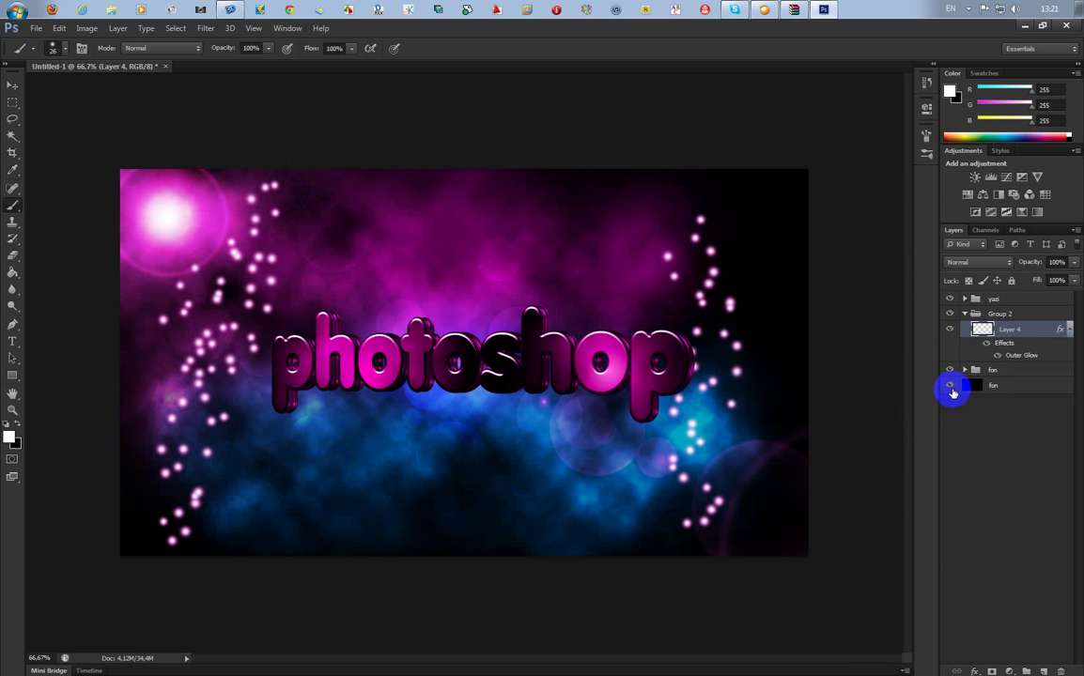
Step: On another new layer, paint scattered dots beneath the text and above its last letters with a 21 px brush, and paste the copied glow style
click(1044, 670)
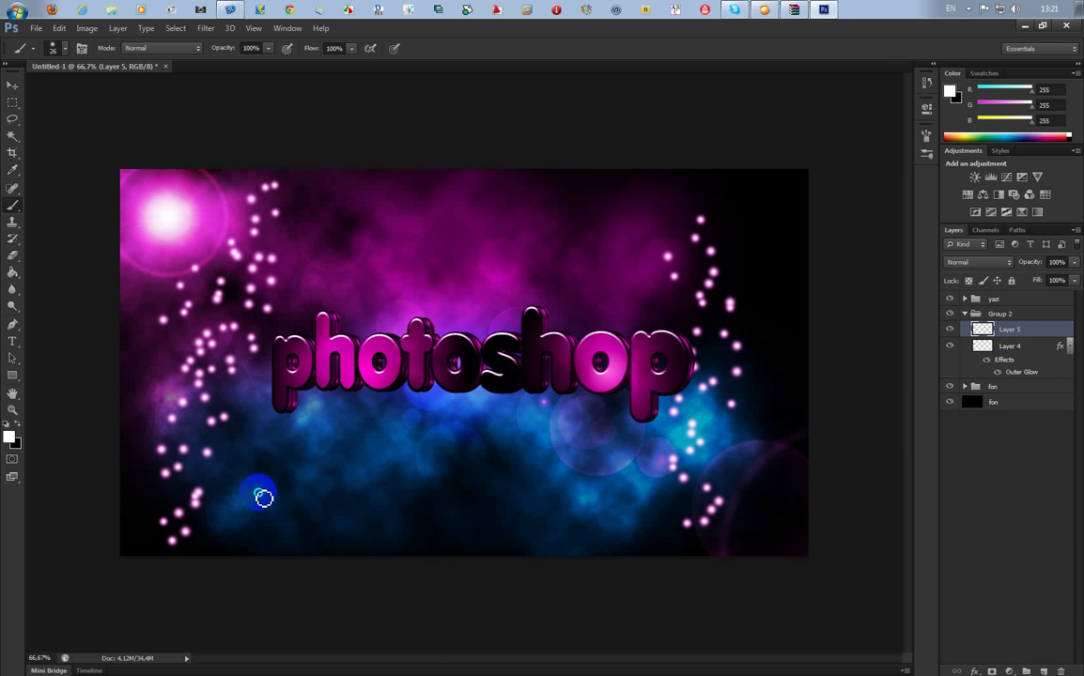
right_click(263, 496)
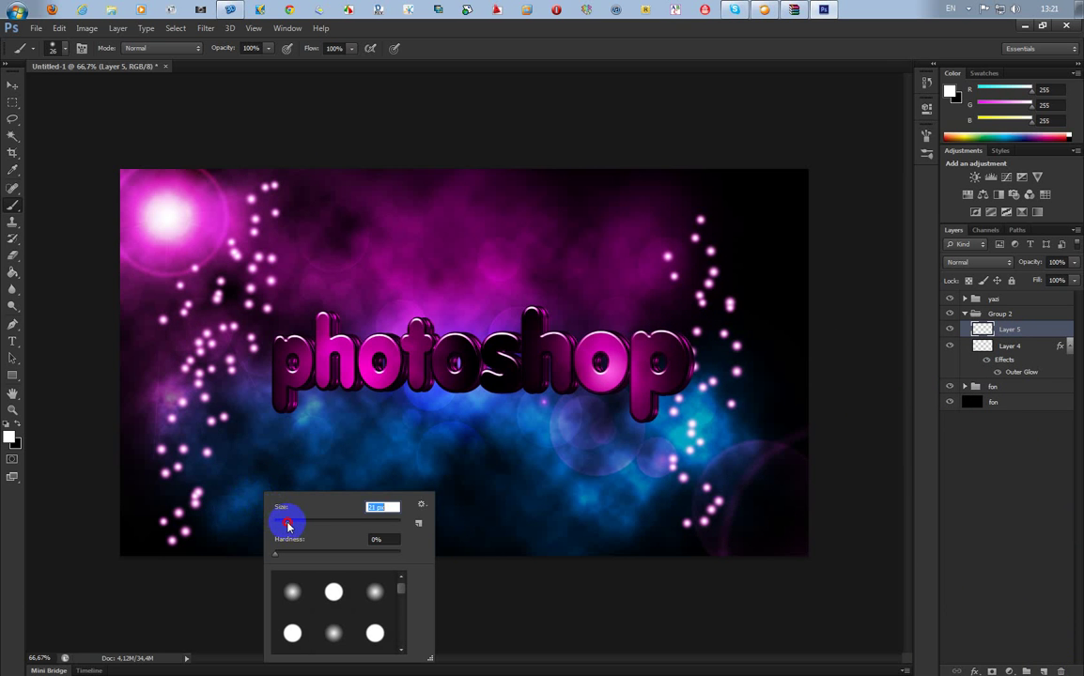
key(Return)
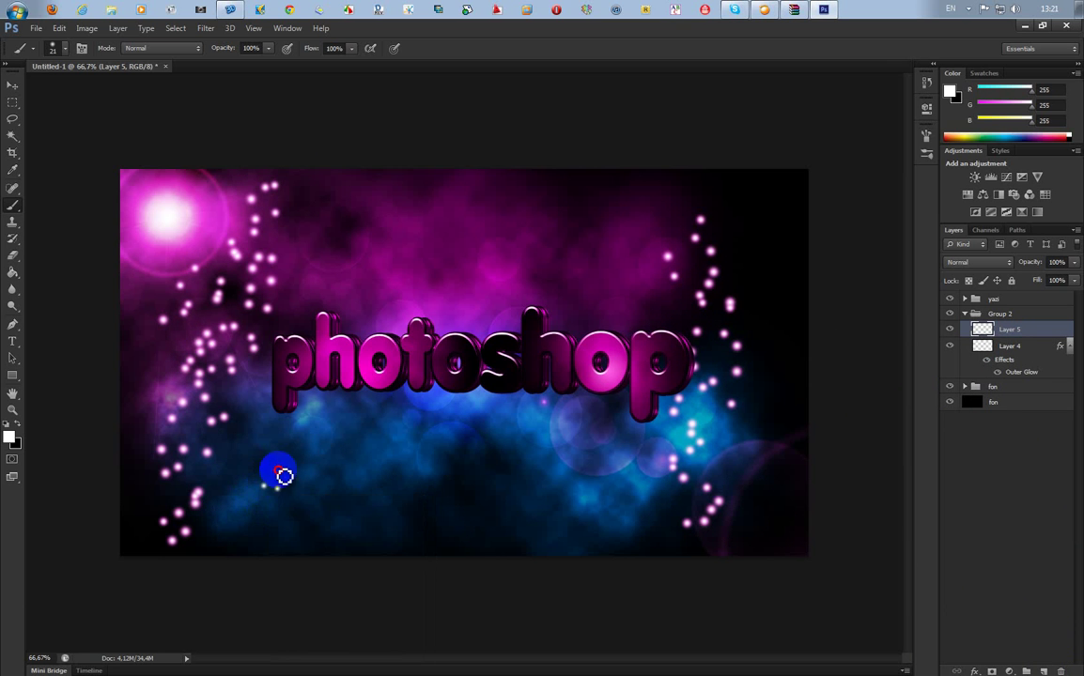
mouse_move(278, 476)
mouse_down()
mouse_move(319, 452)
mouse_move(549, 454)
mouse_move(648, 410)
mouse_up()
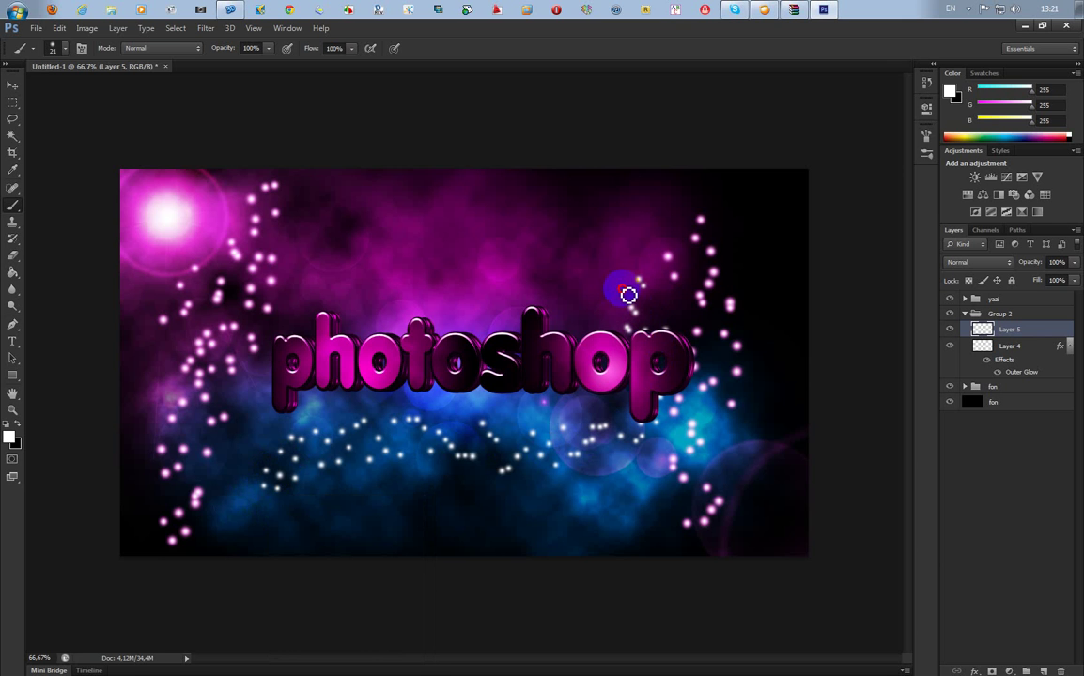
mouse_move(628, 295)
mouse_down()
mouse_move(608, 278)
mouse_move(625, 322)
mouse_up()
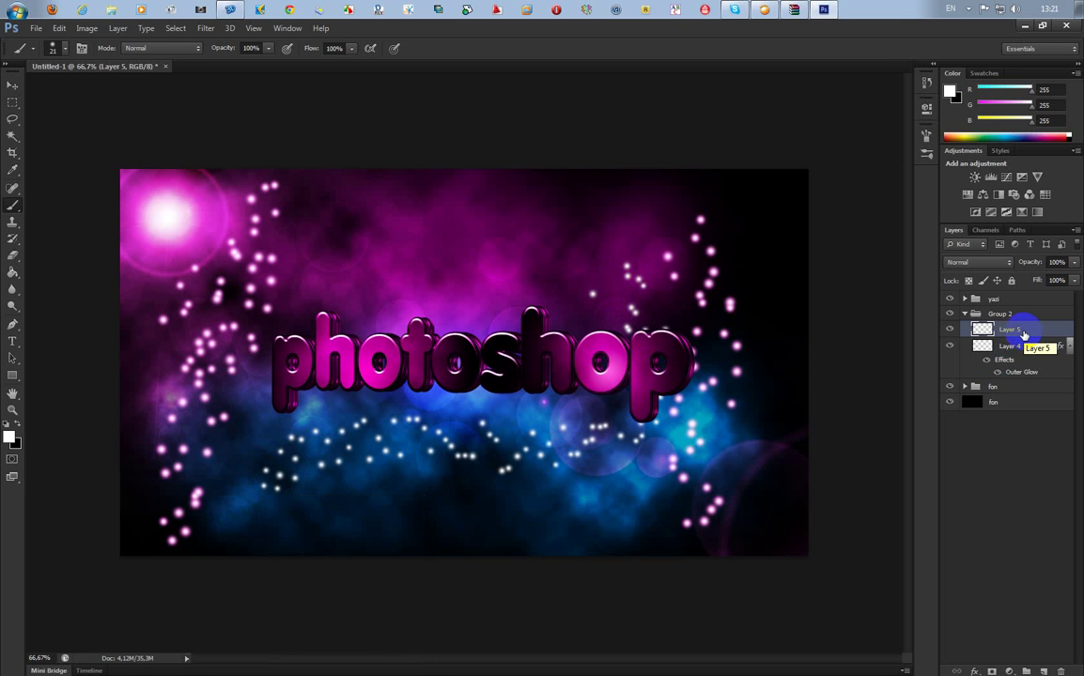
right_click(1019, 334)
click(941, 405)
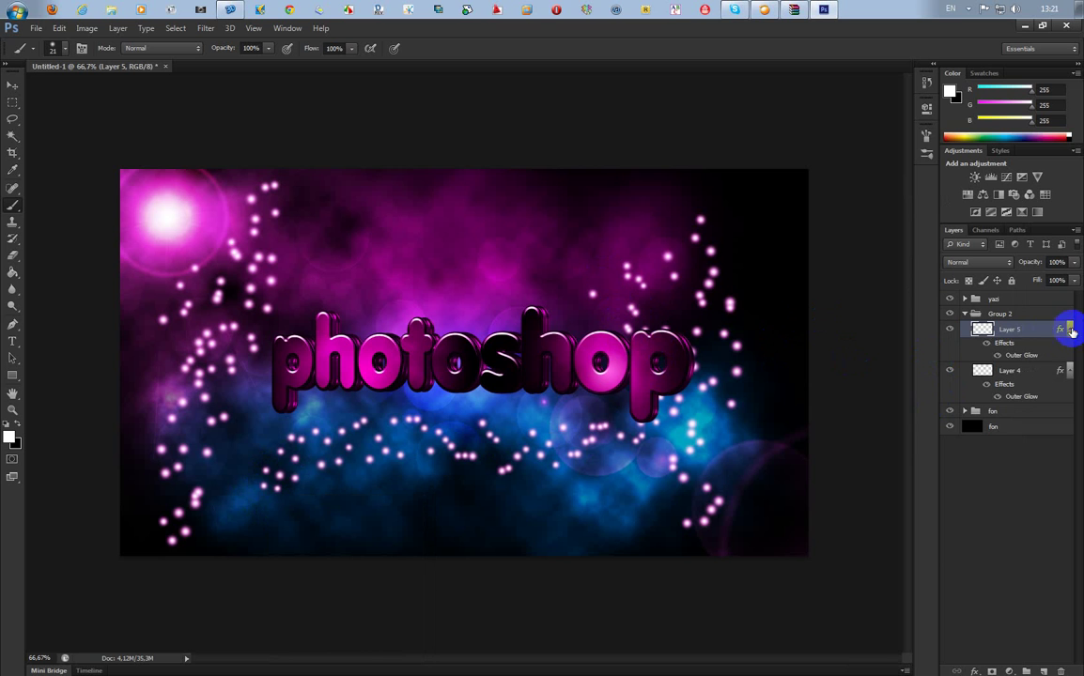
Step: Collapse the effects lists of Layer 5 and Layer 4, and collapse Group 2
click(1071, 331)
click(1071, 345)
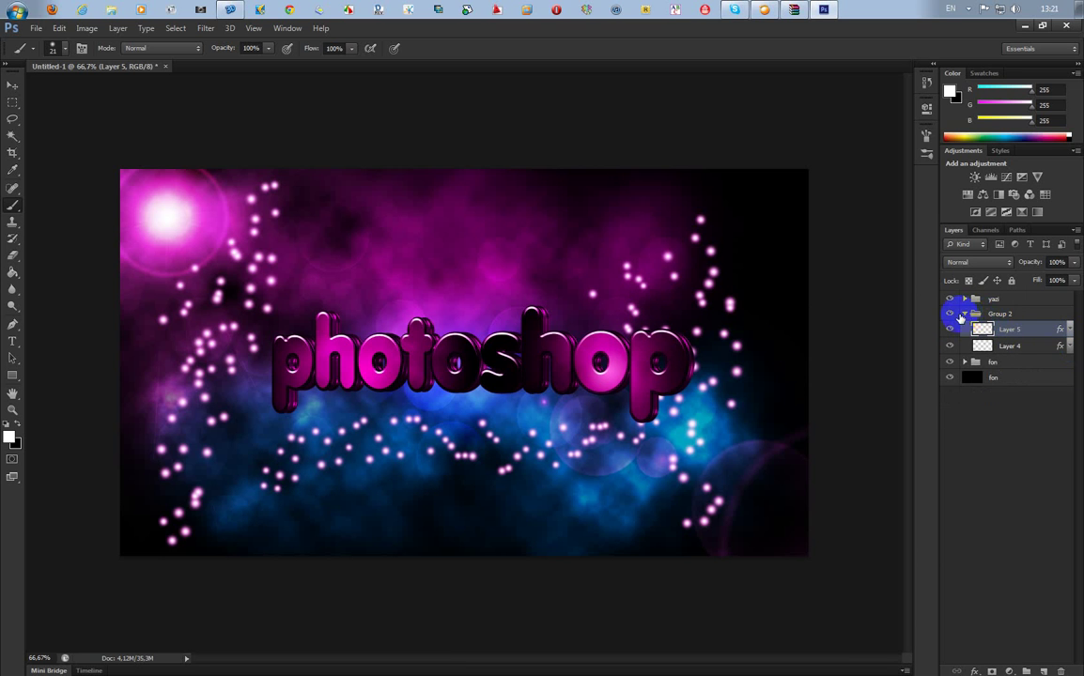
click(963, 314)
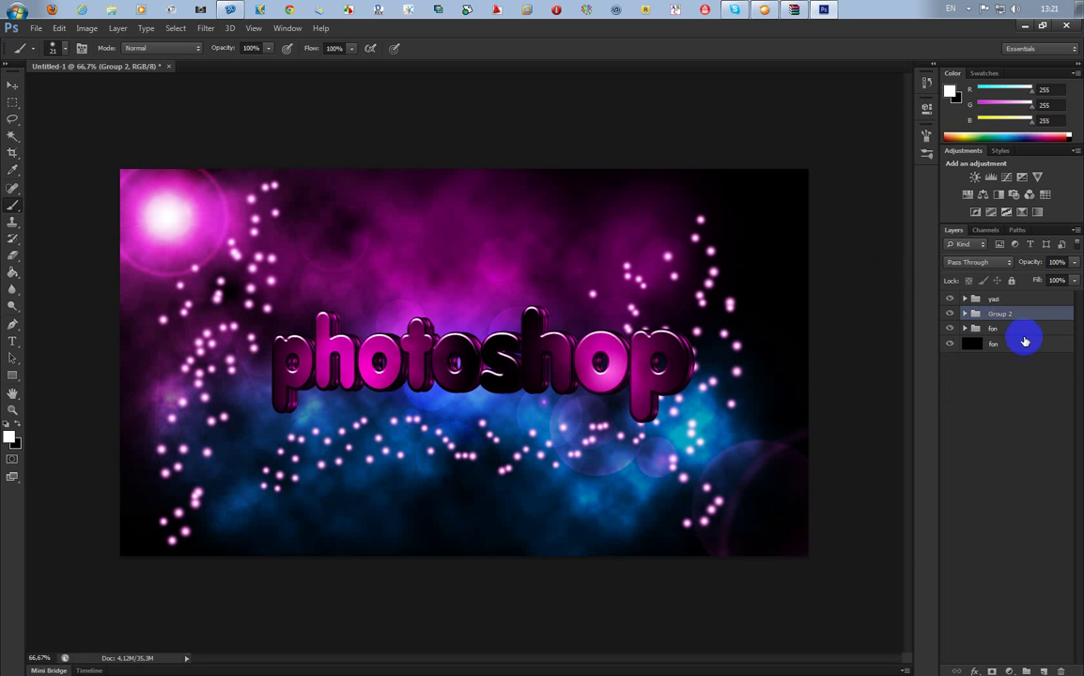
Step: On a new layer above the yazi group, draw a wavy Pen path weaving across the photoshop text from upper left to beyond its right end
click(999, 299)
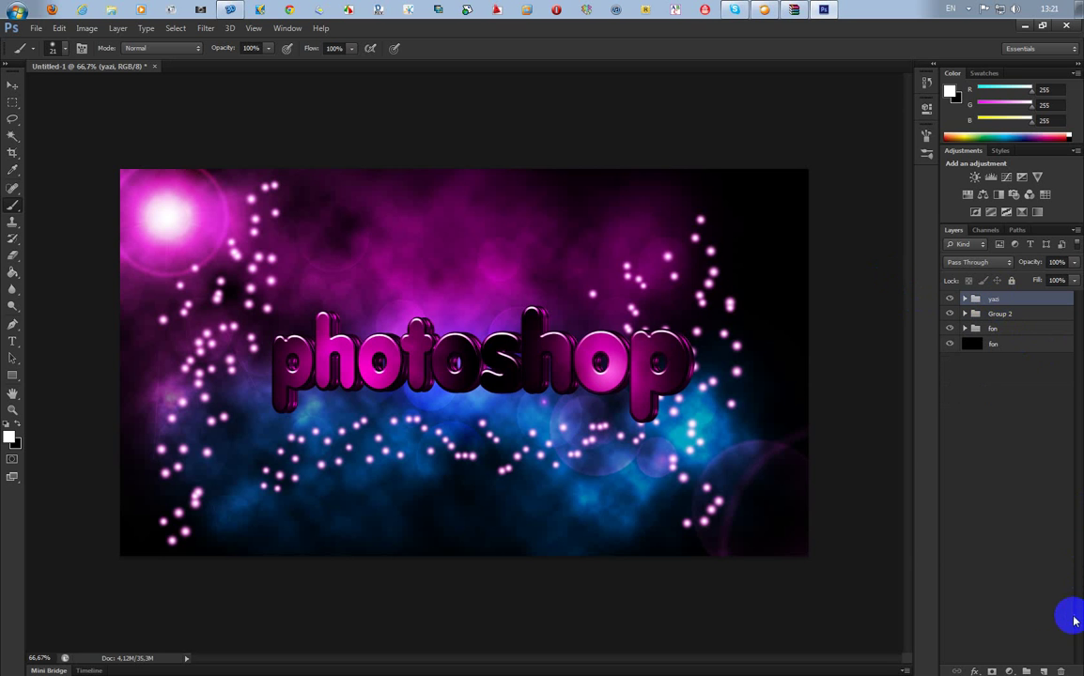
click(1042, 670)
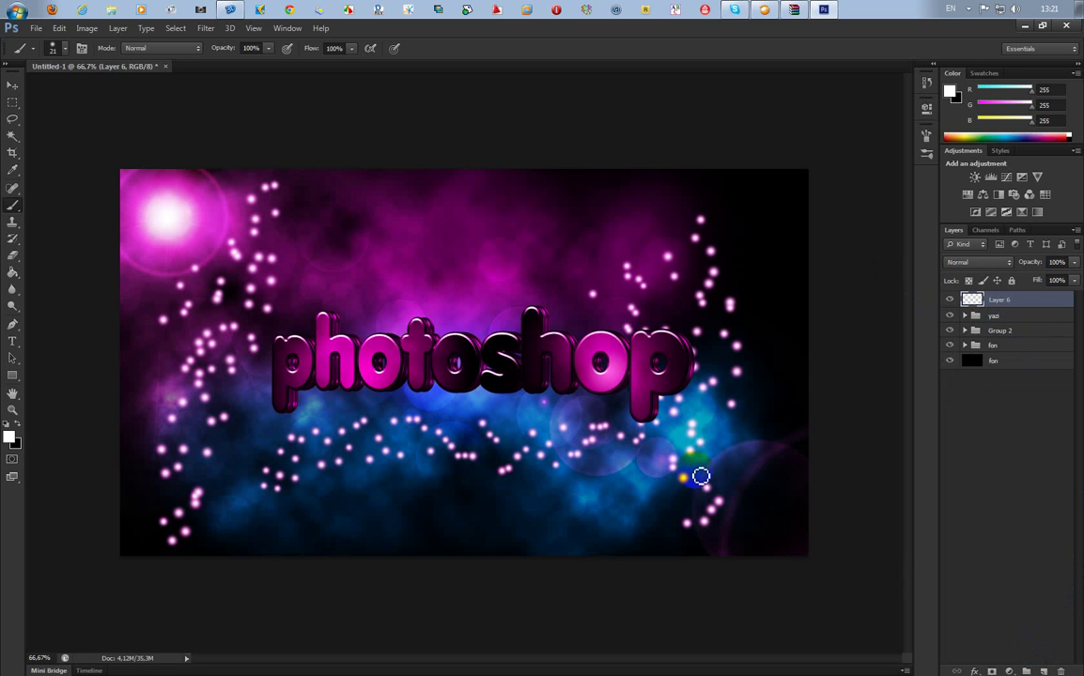
click(14, 326)
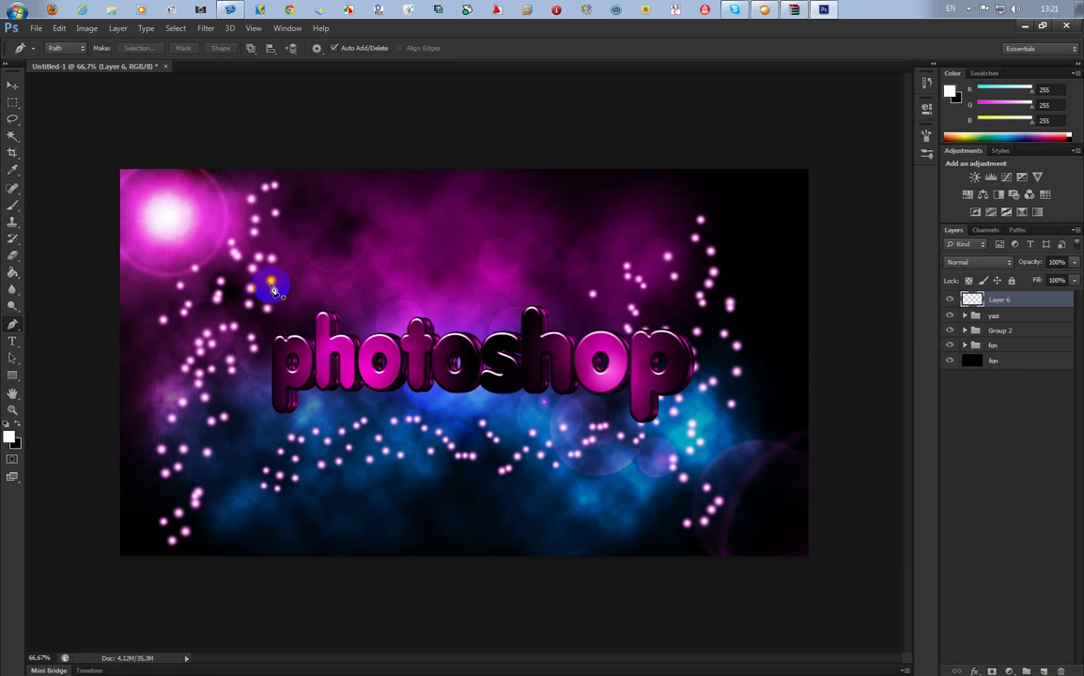
click(270, 282)
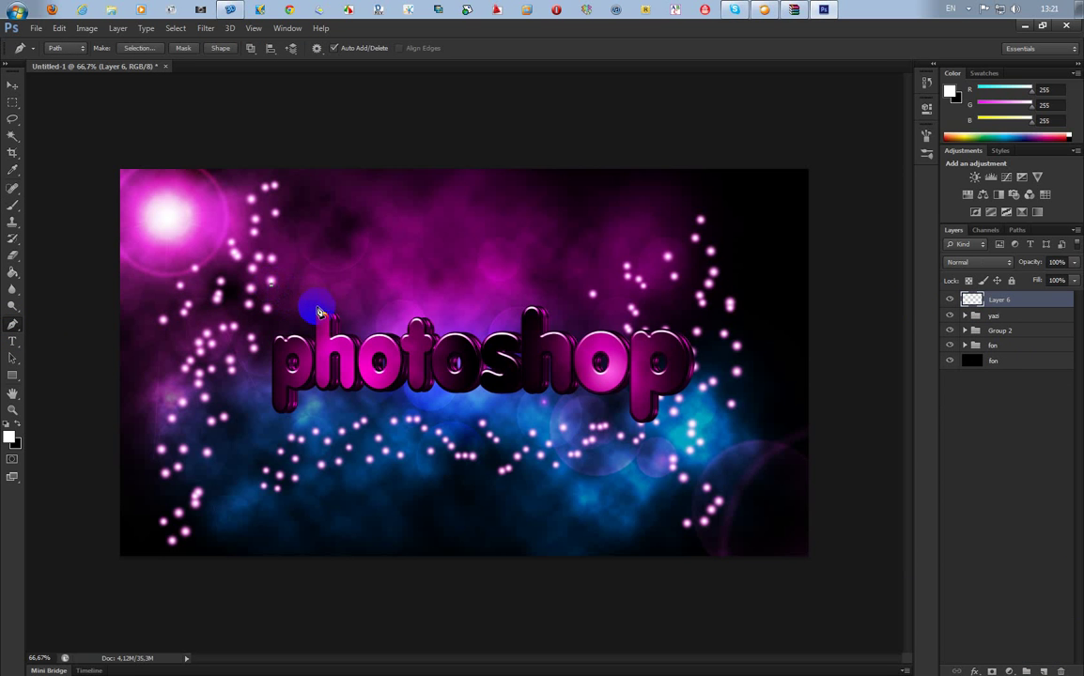
right_click(354, 351)
click(348, 316)
drag(347, 316, 369, 335)
drag(470, 418, 504, 417)
drag(649, 297, 707, 306)
drag(764, 356, 767, 364)
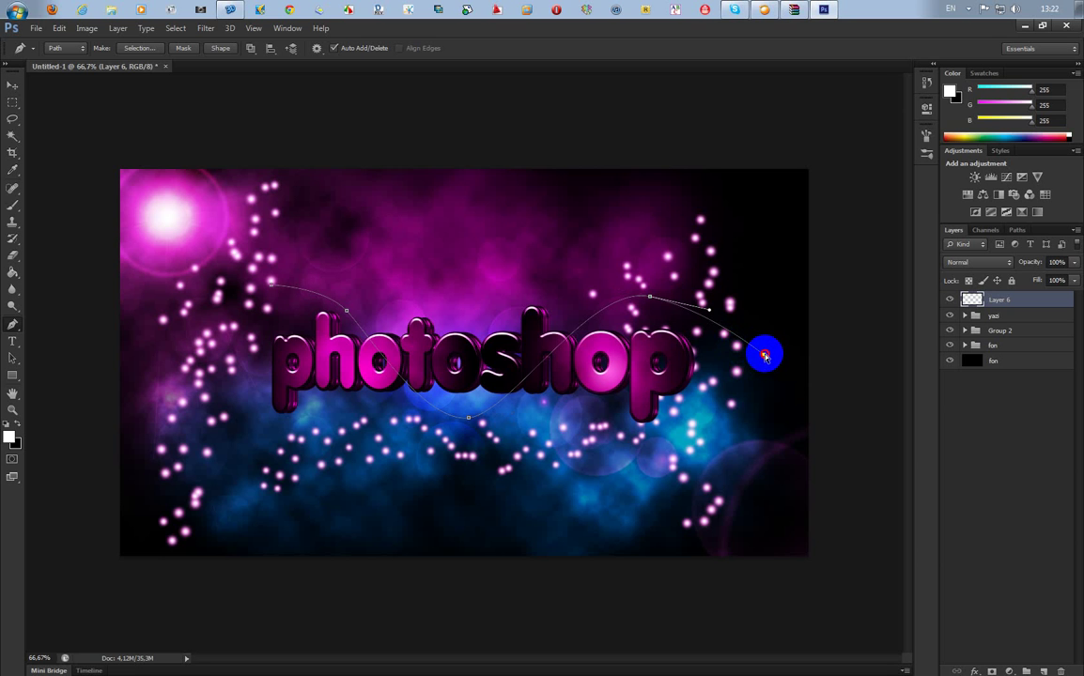
Step: Extend the wavy path's right end anchor slightly closer to the image's right edge
drag(767, 354, 784, 351)
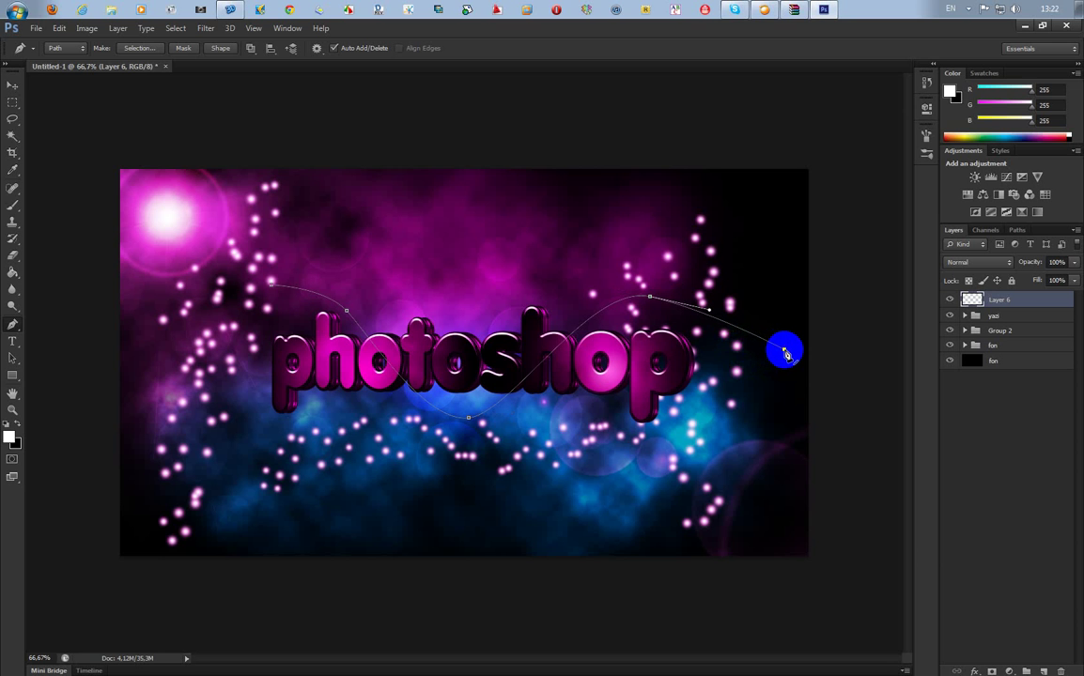
drag(785, 351, 767, 334)
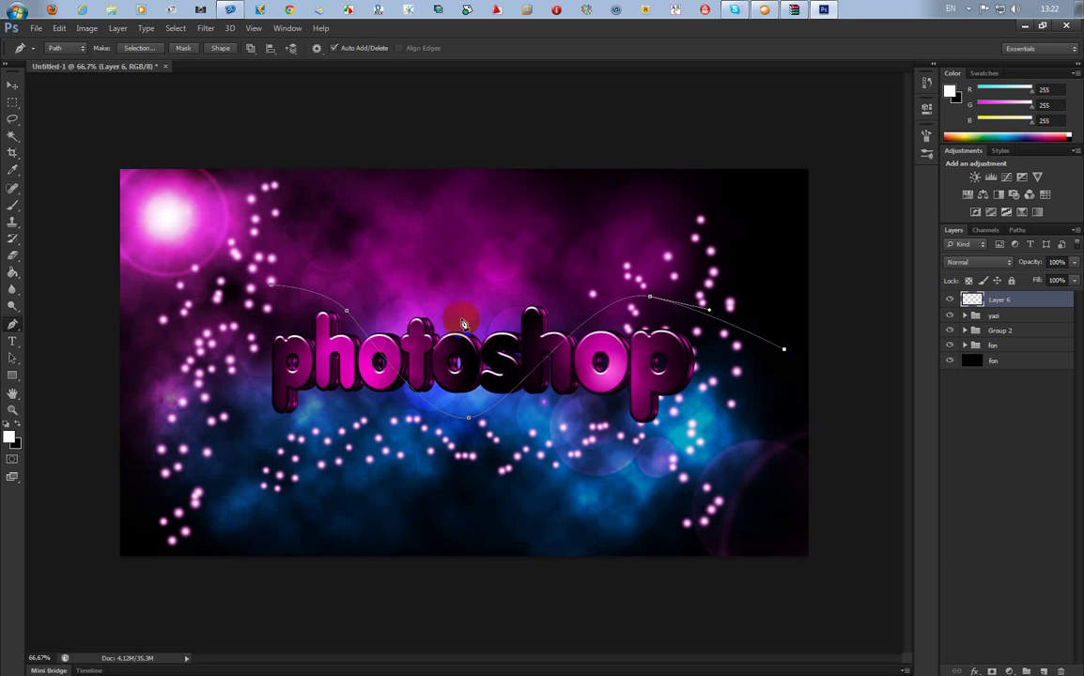
click(785, 376)
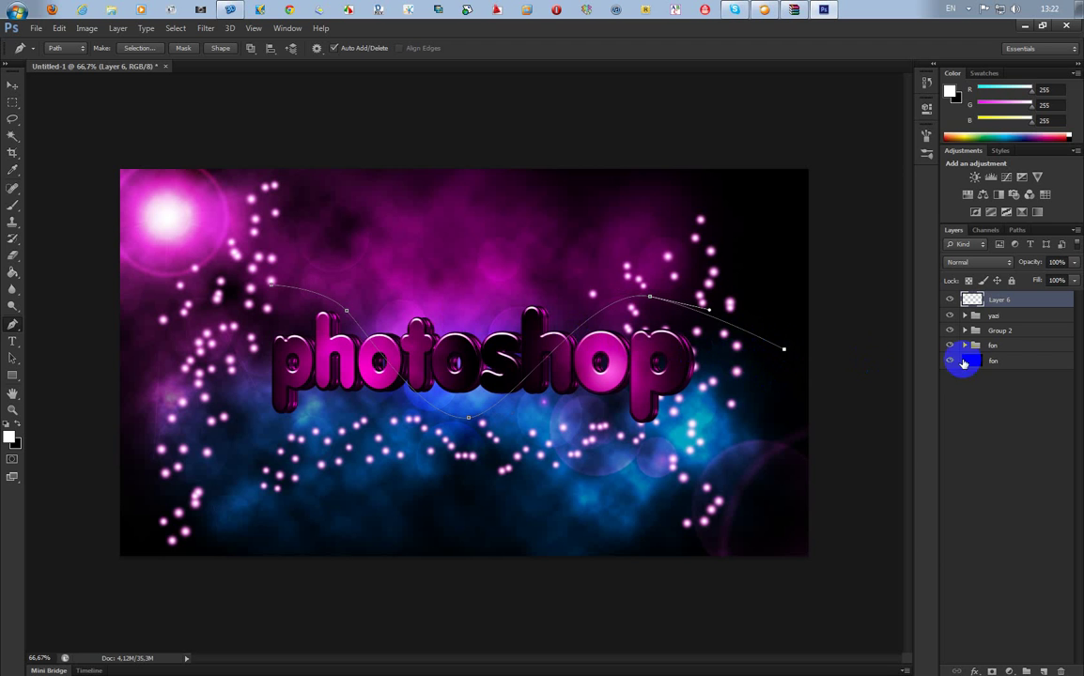
Step: On Layer 6, set the soft white brush to a size of 13 px
click(993, 306)
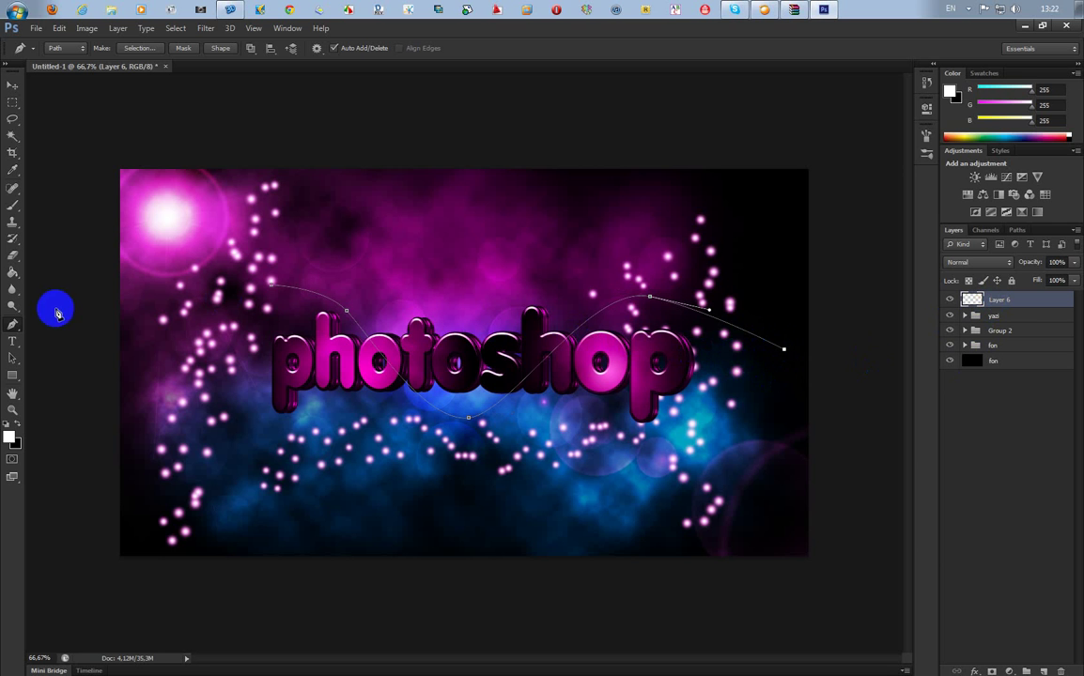
click(12, 204)
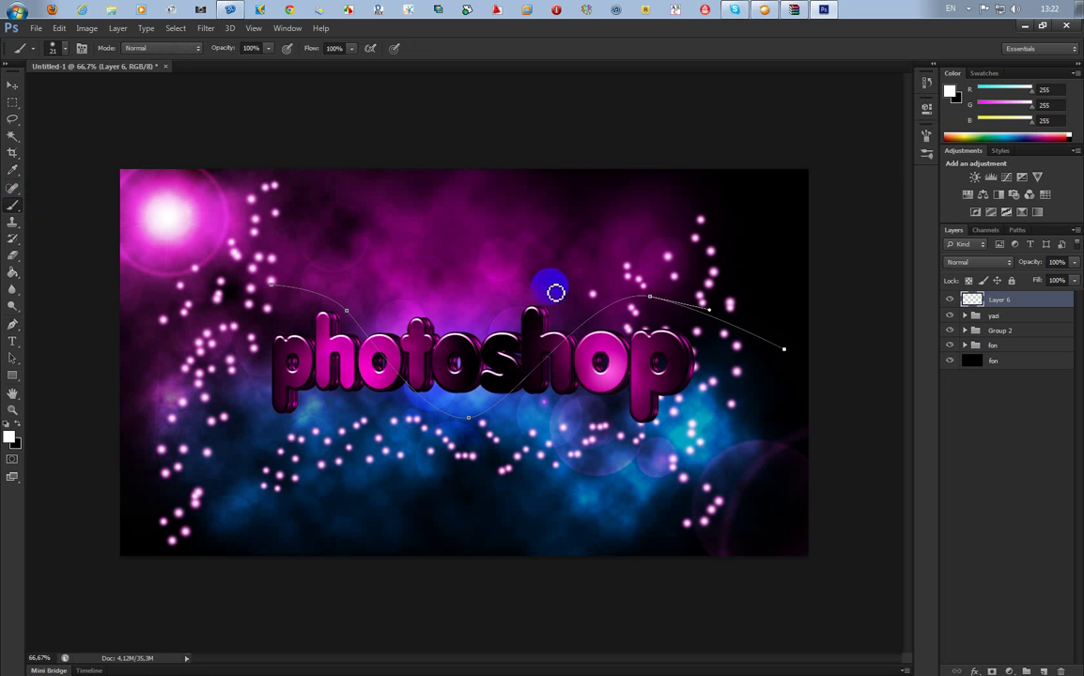
click(10, 434)
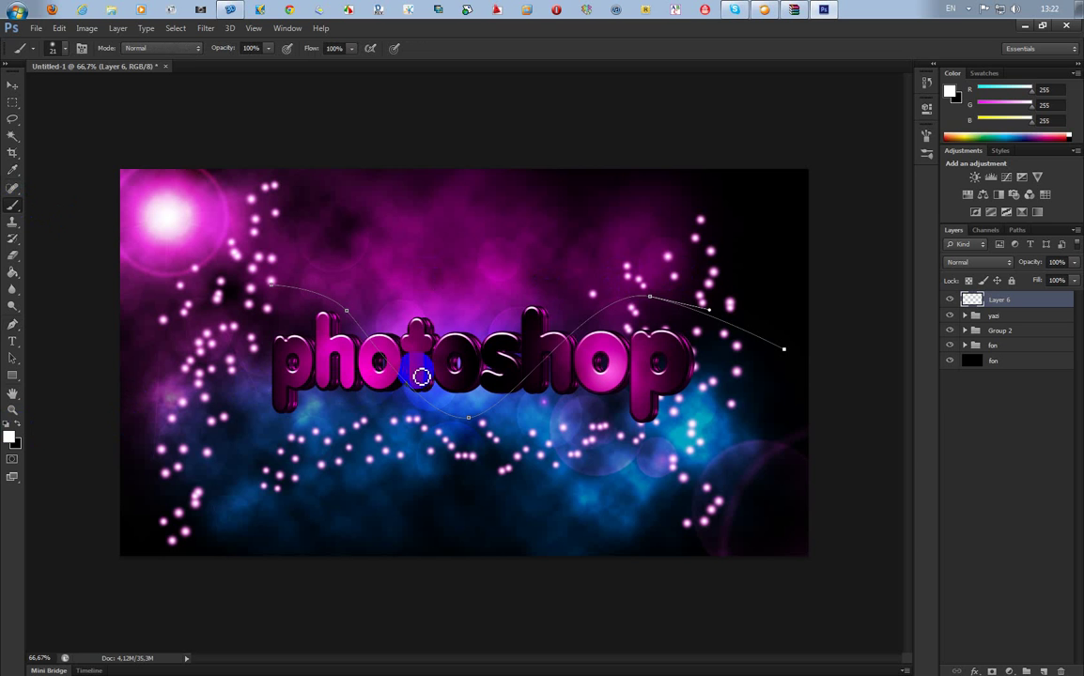
right_click(497, 291)
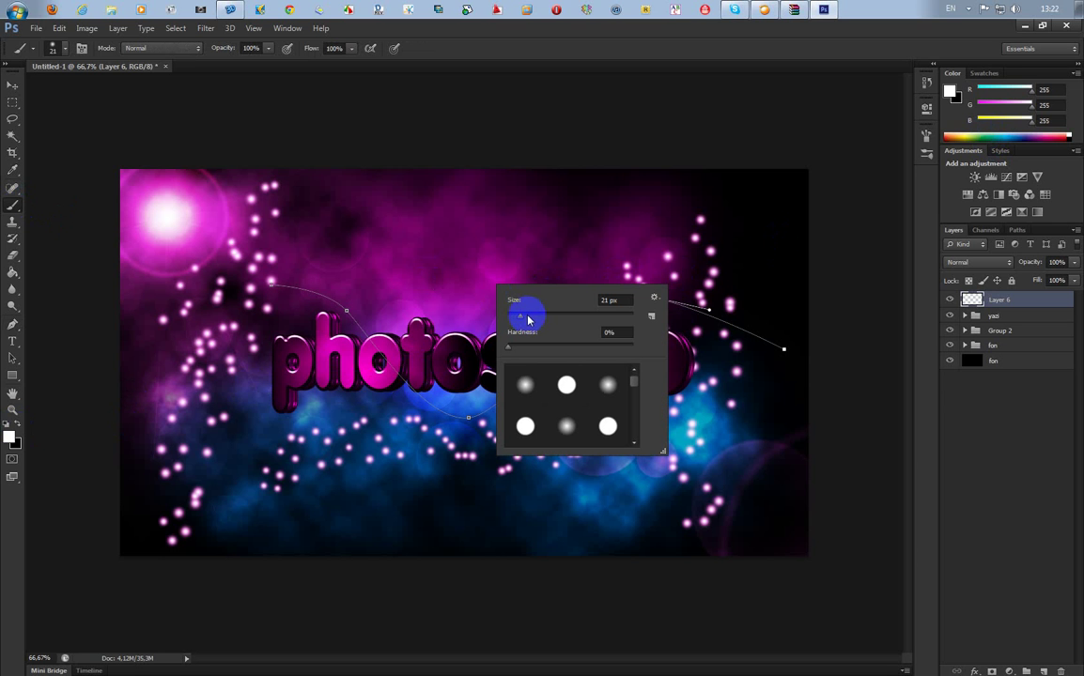
drag(518, 319, 516, 321)
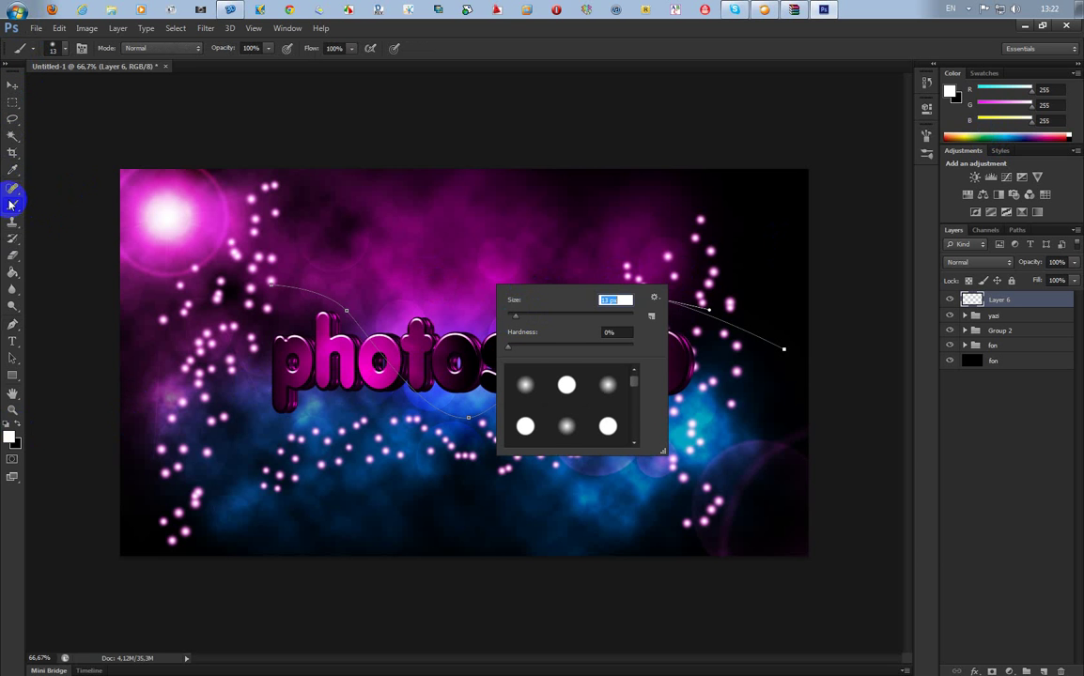
key(Return)
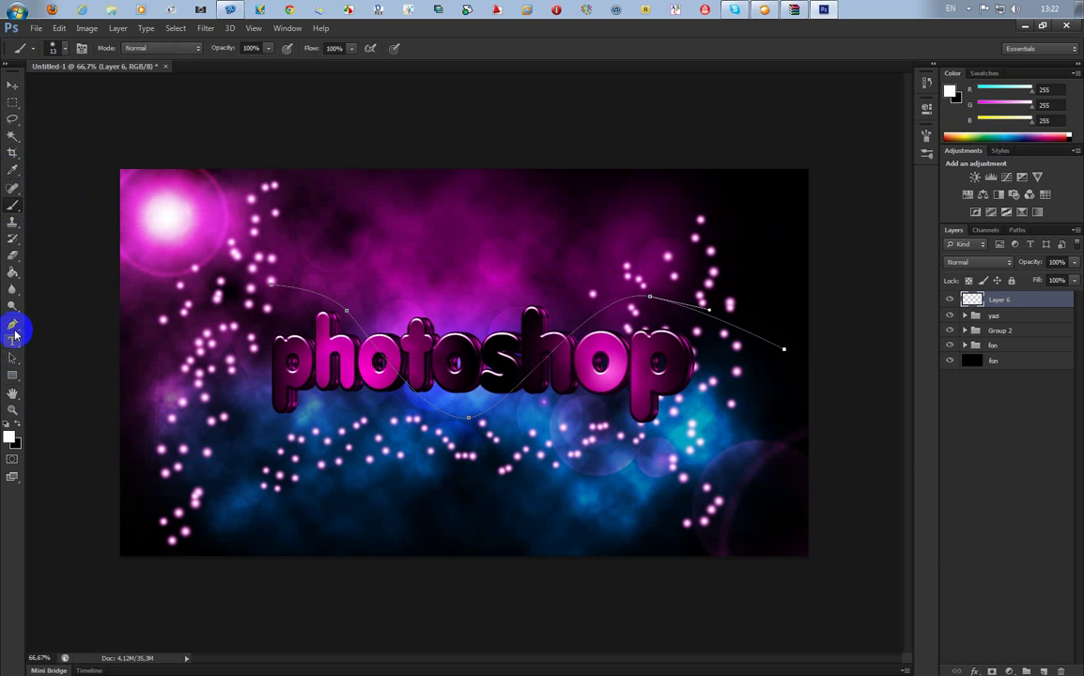
Step: Try stroking the wavy path using the Brush with Simulate Pressure enabled, and undo the resulting dotted stroke
click(14, 329)
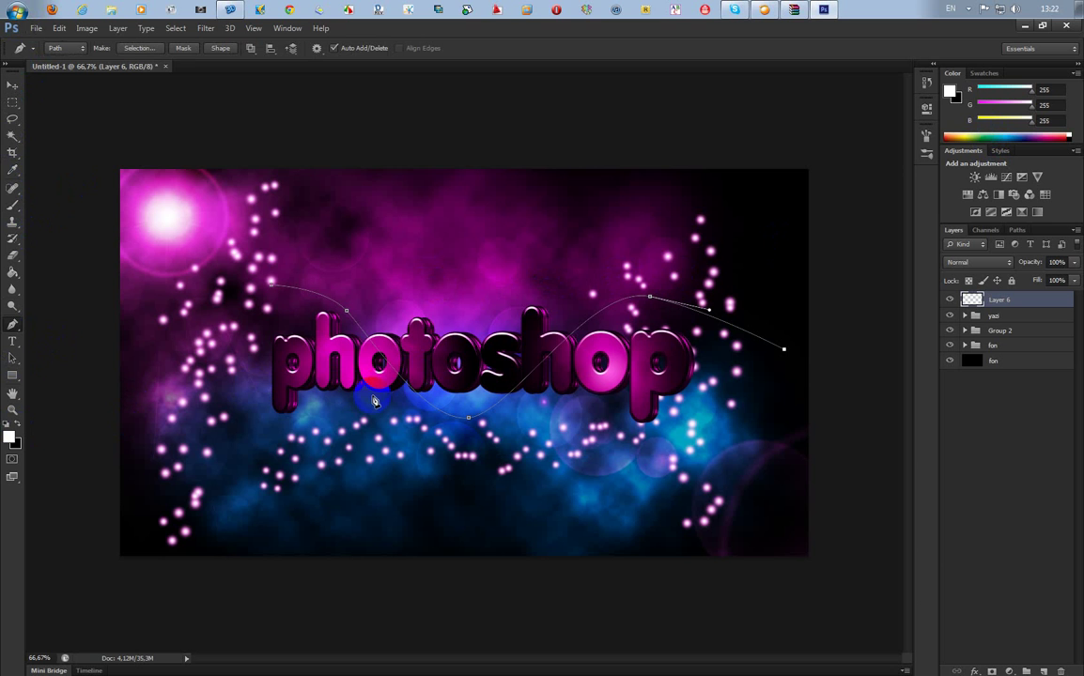
right_click(420, 399)
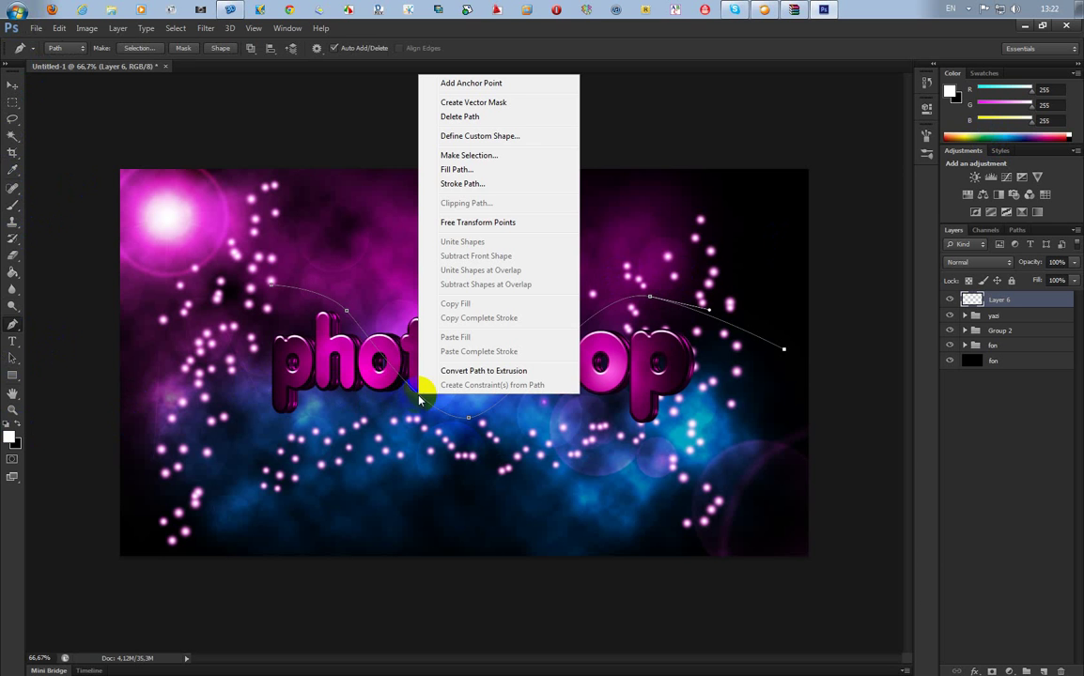
click(473, 184)
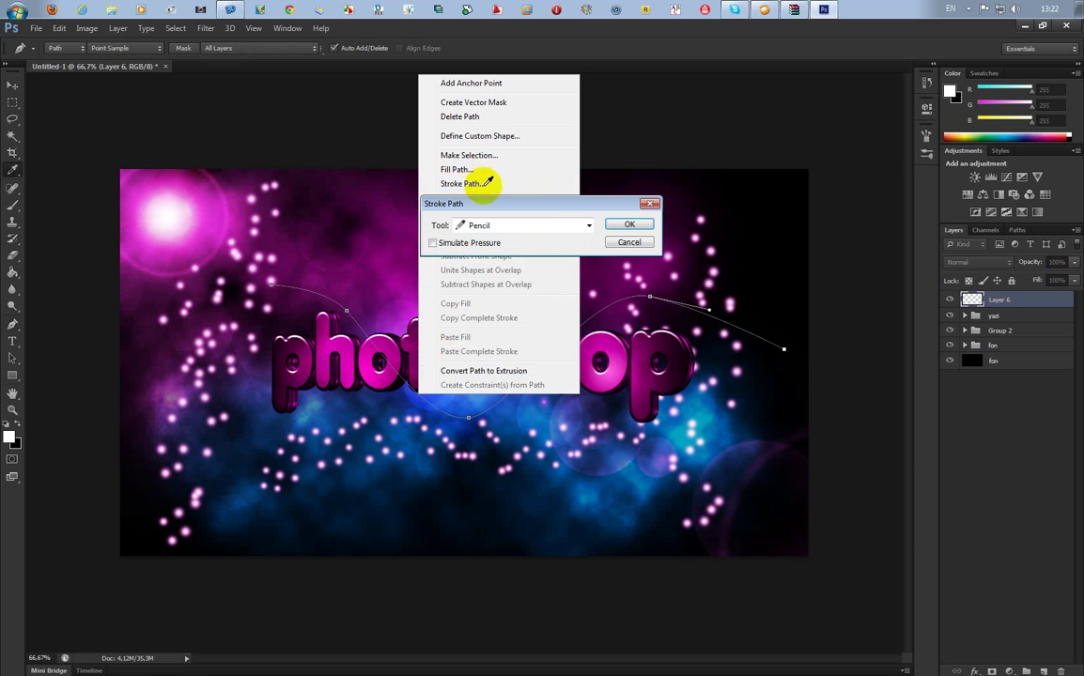
click(512, 225)
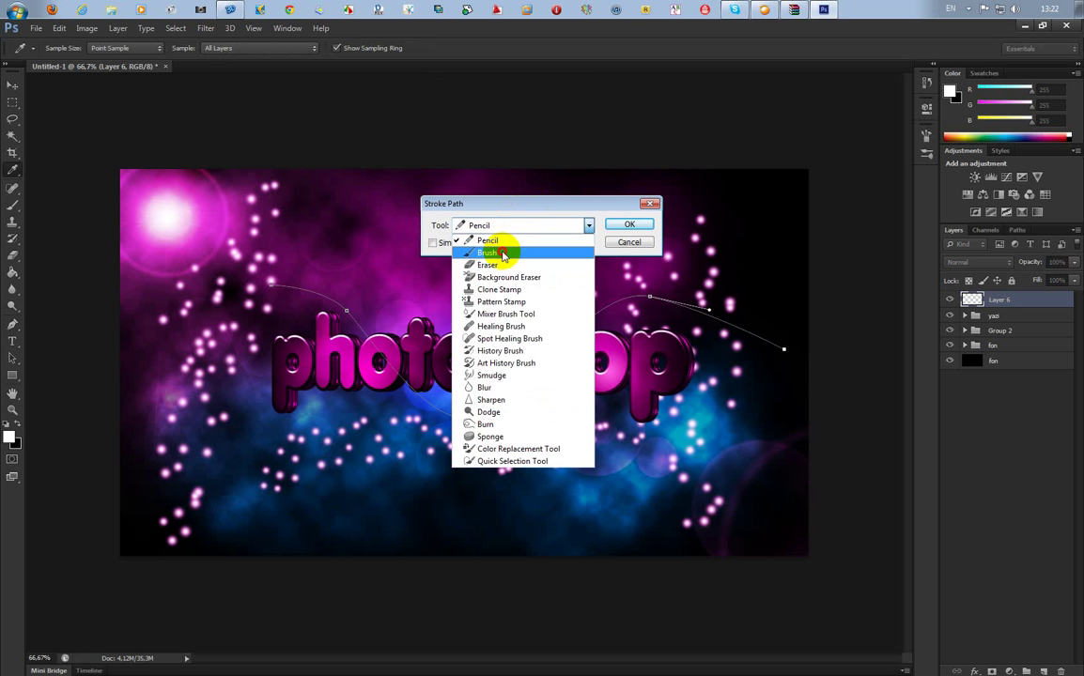
click(503, 237)
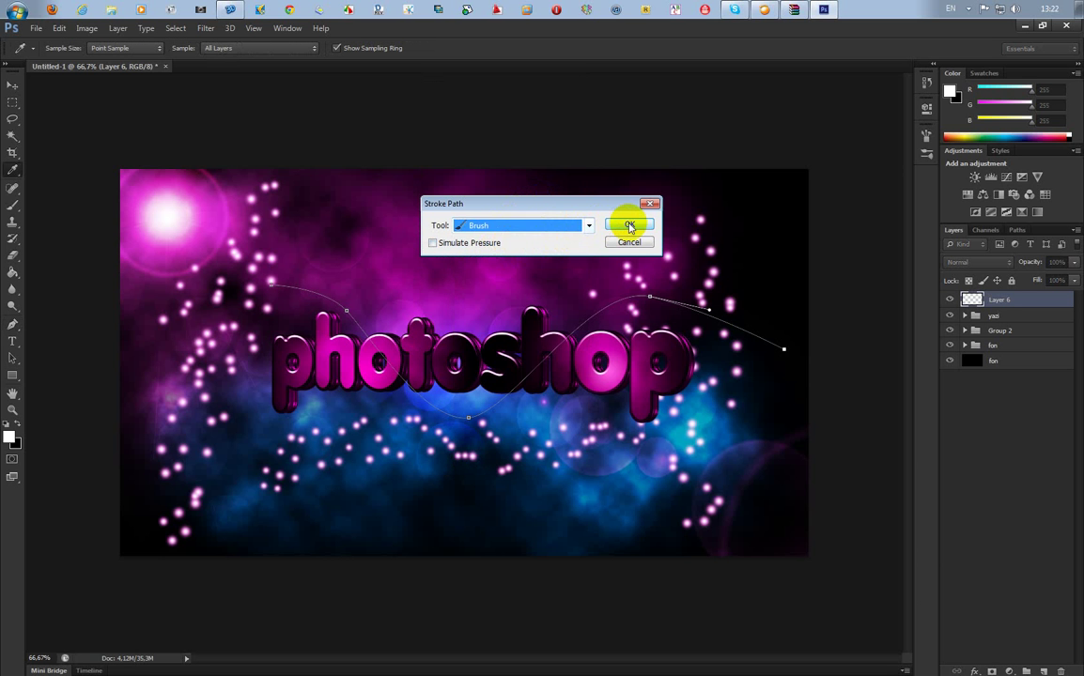
click(432, 244)
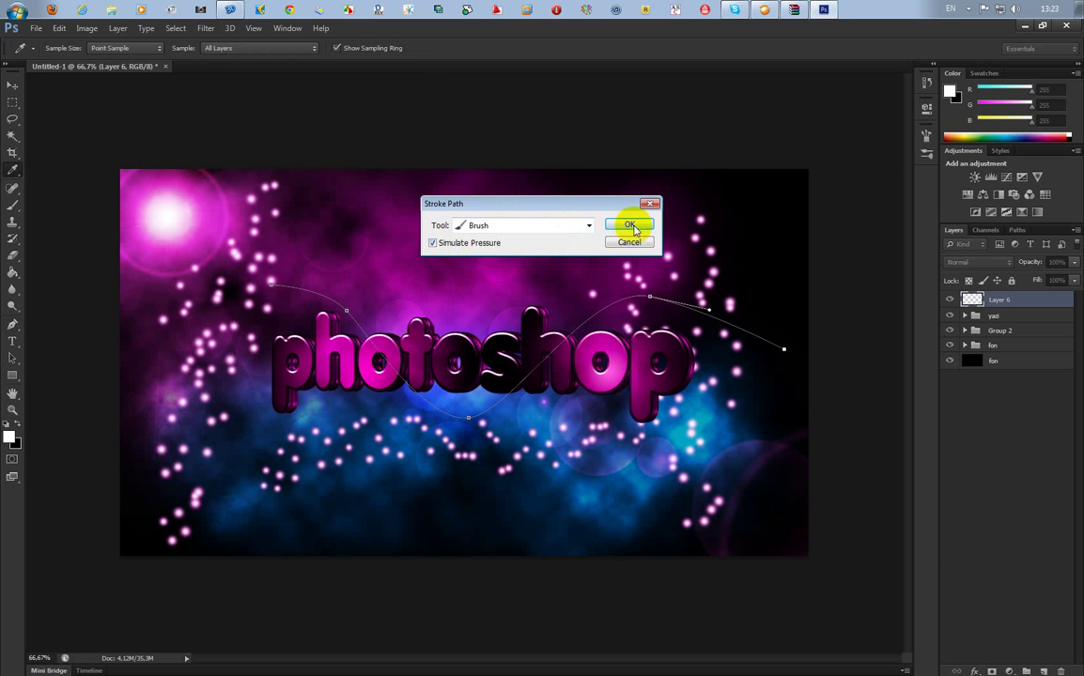
click(626, 226)
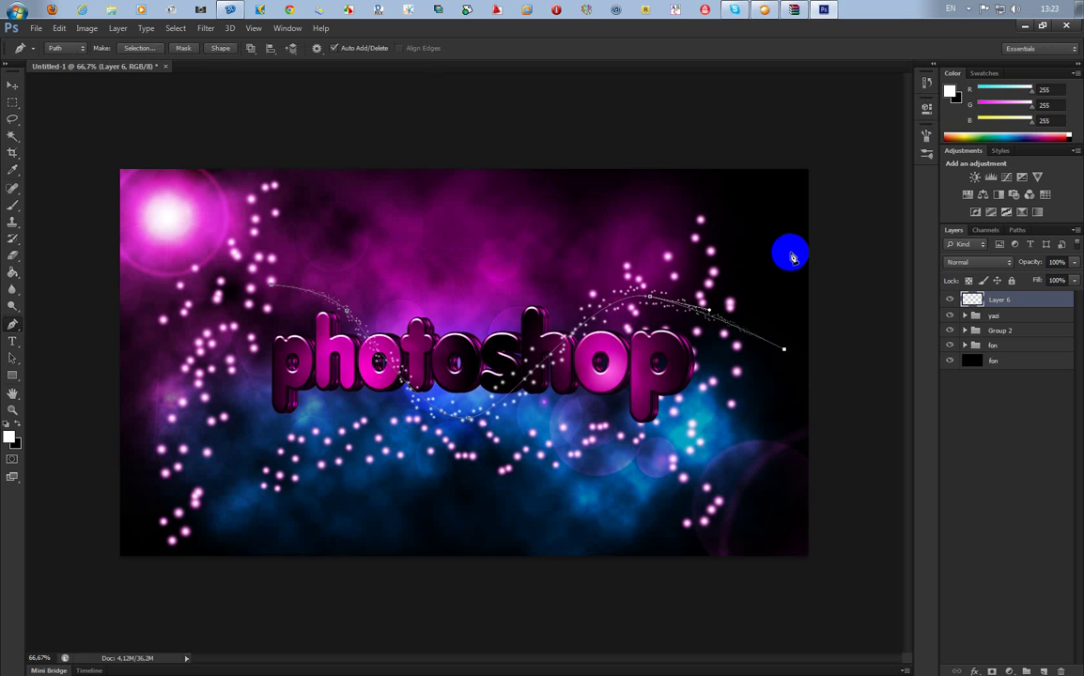
key(ctrl+z)
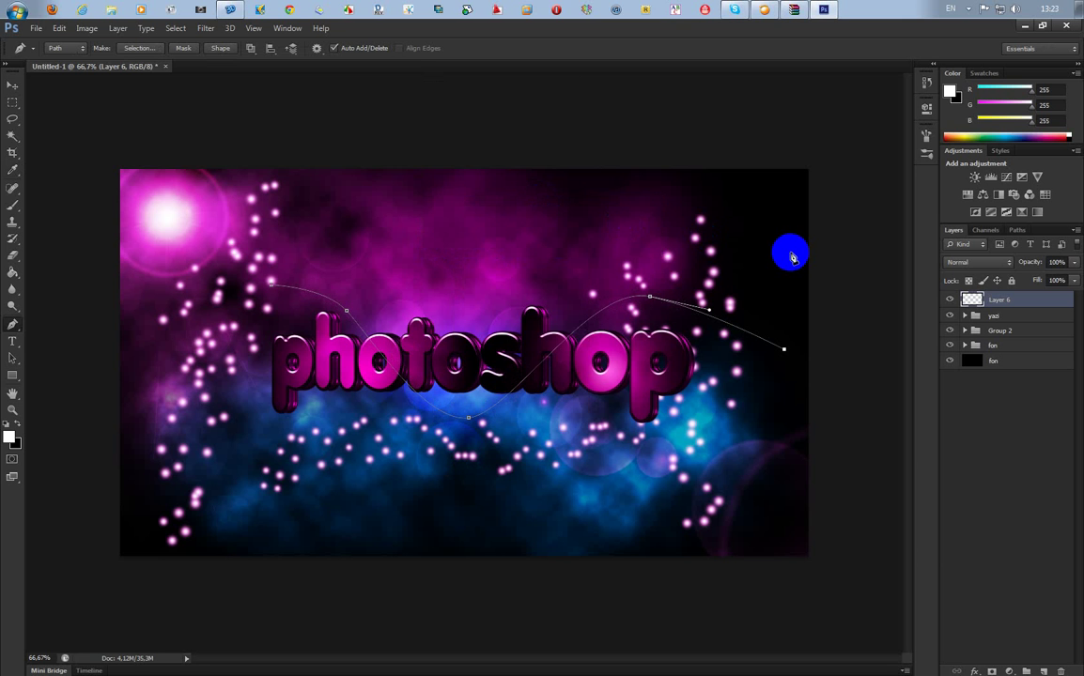
Step: Disable Scattering and Shape Dynamics for the 13 px brush and reduce its spacing to 11%
click(14, 205)
click(925, 134)
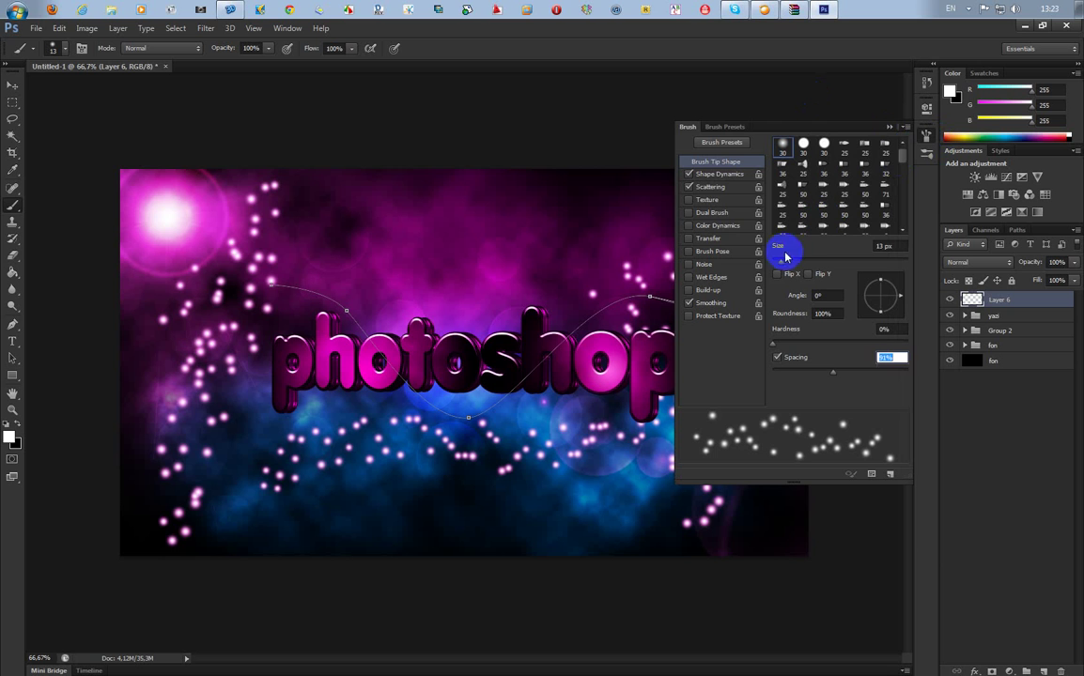
click(688, 187)
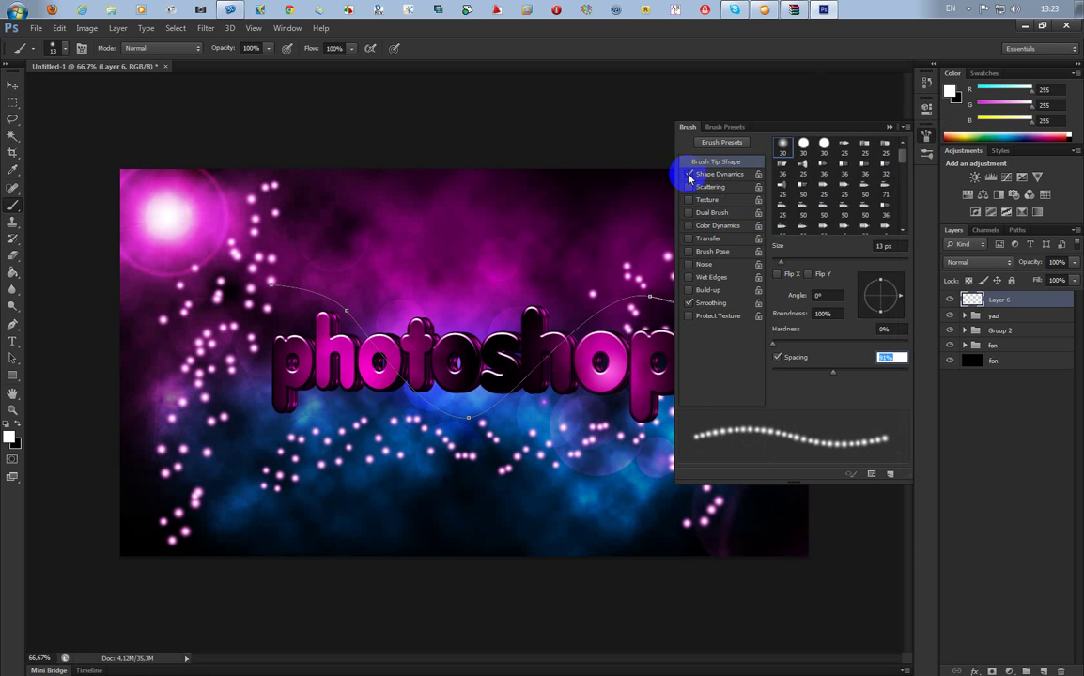
click(690, 175)
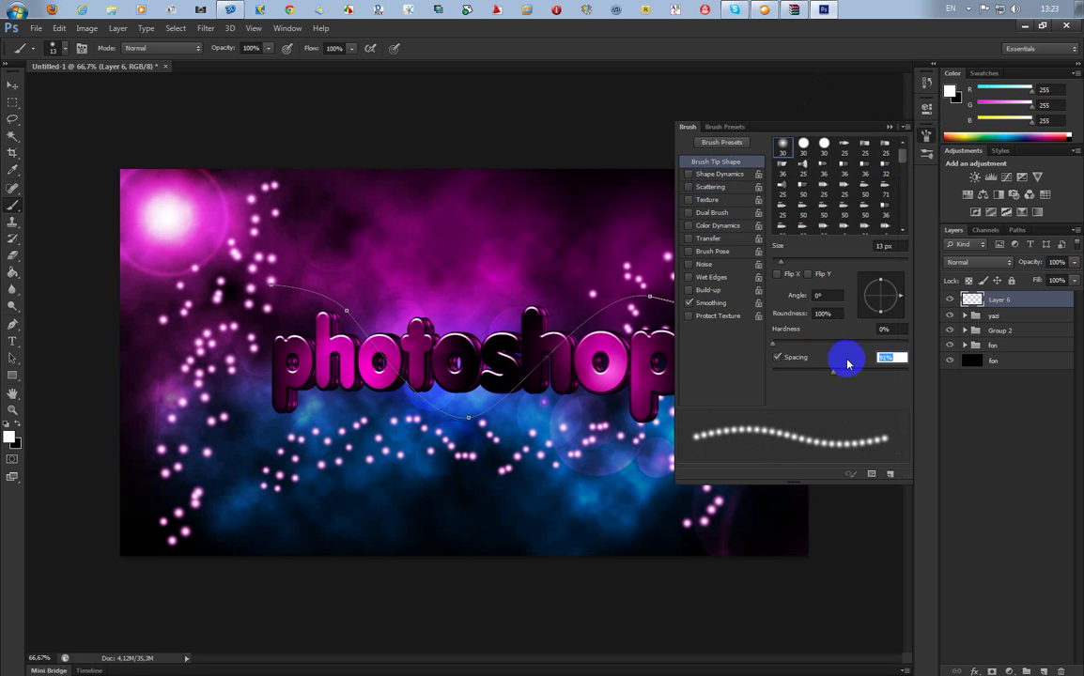
mouse_move(831, 372)
mouse_down()
mouse_move(765, 376)
mouse_move(782, 375)
mouse_up()
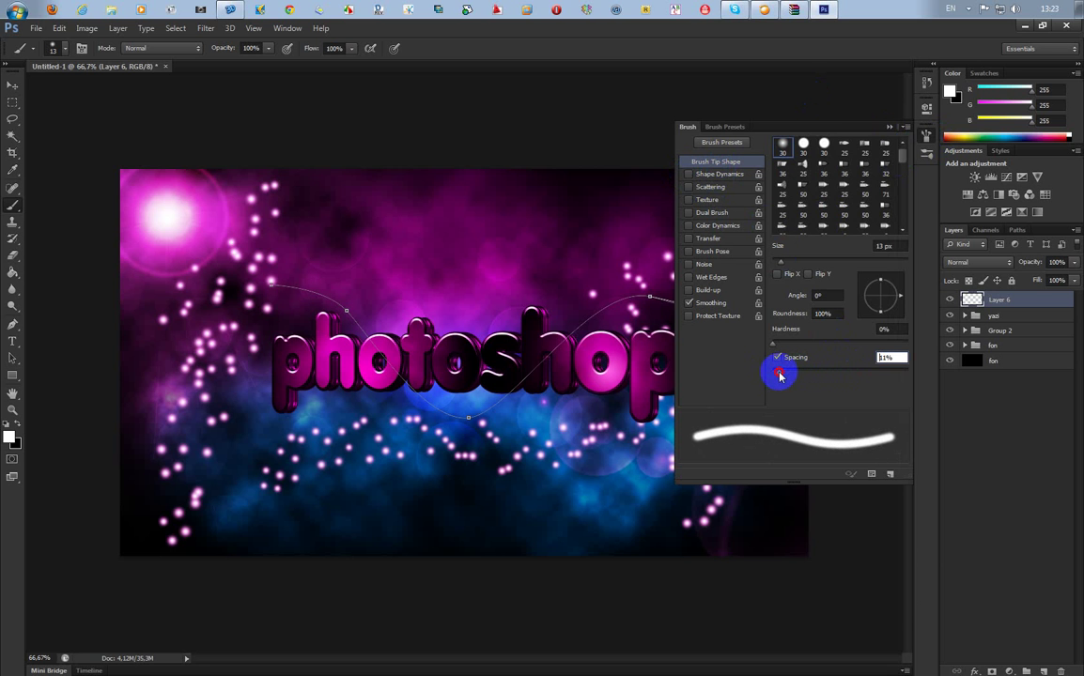
click(889, 126)
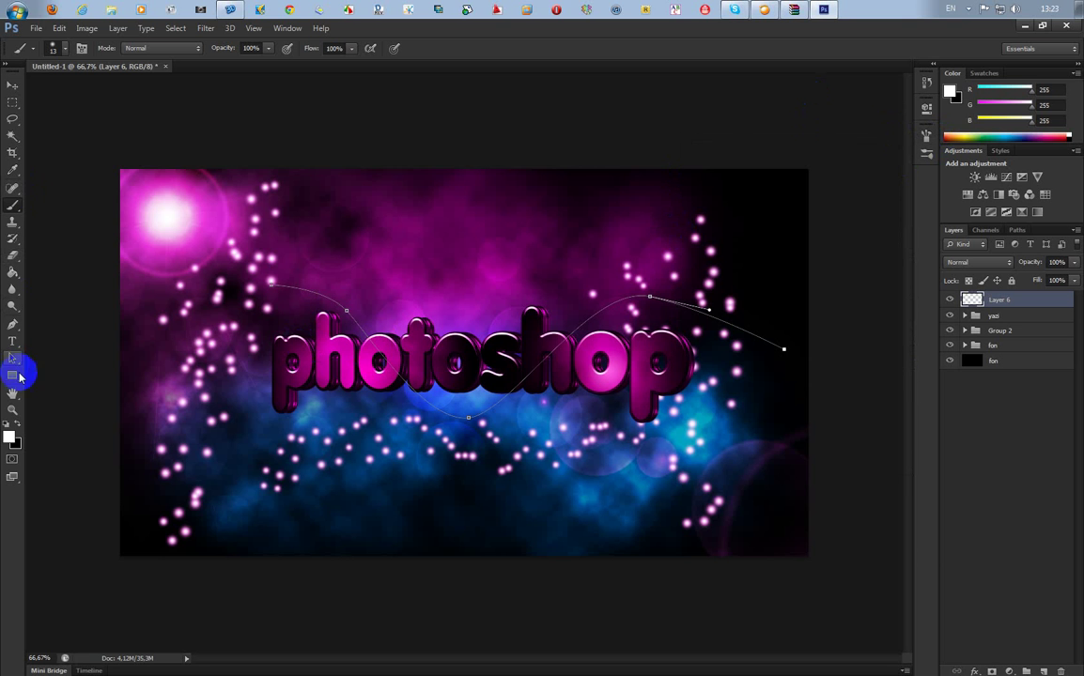
Step: Stroke the wavy path on Layer 6 using the Brush with Simulate Pressure, and dismiss the path
click(12, 324)
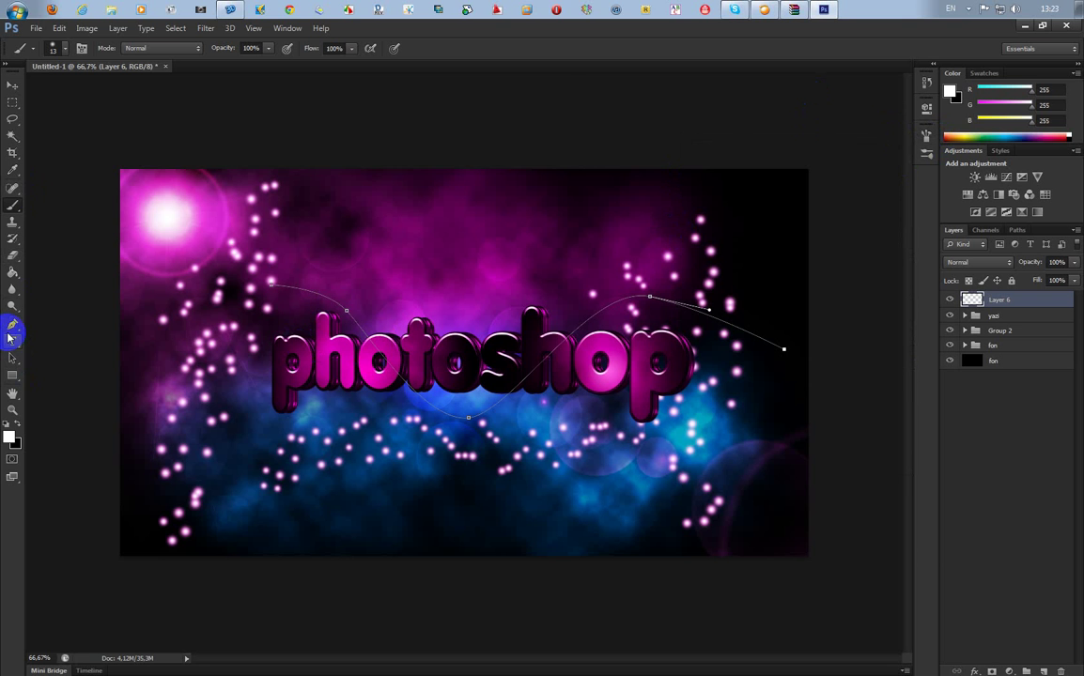
right_click(415, 392)
click(470, 175)
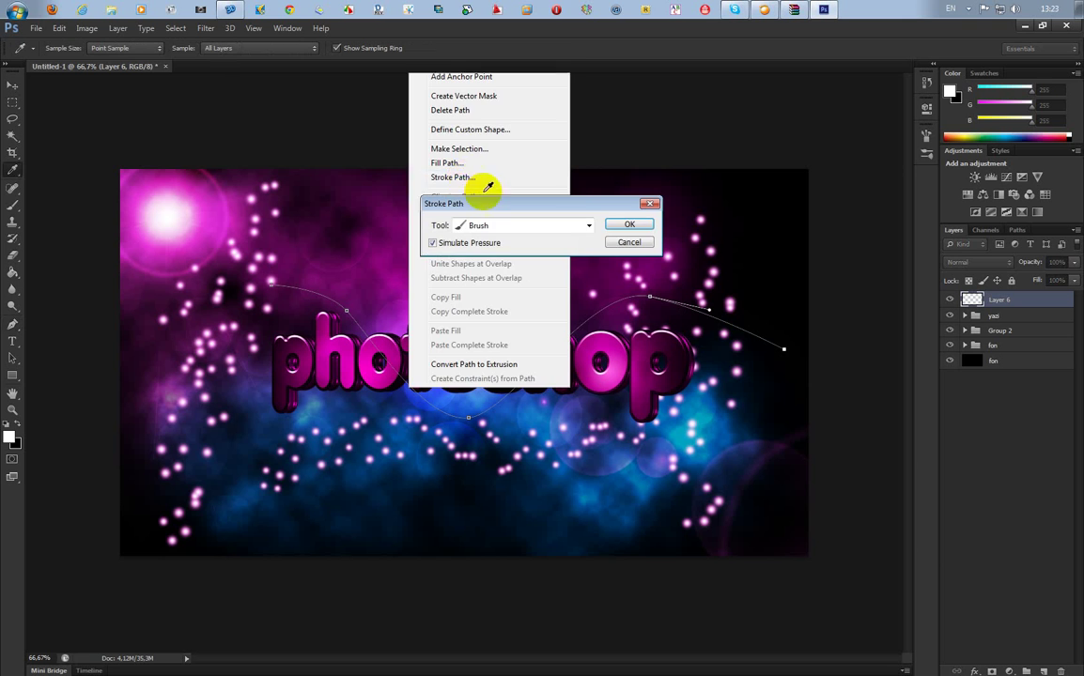
click(631, 223)
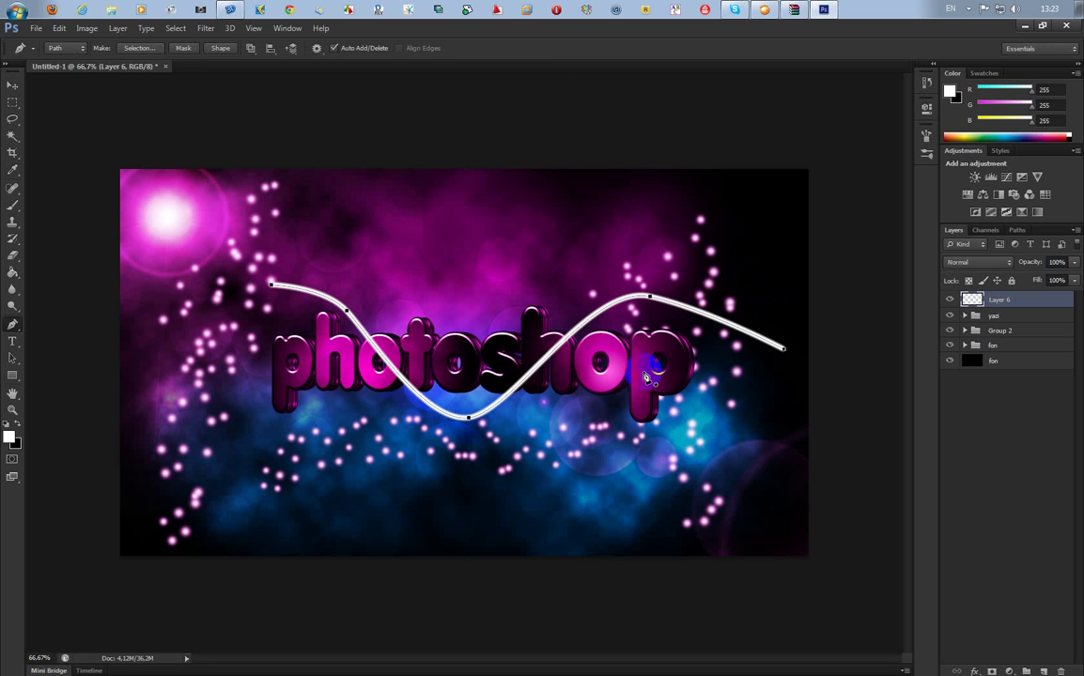
key(Return)
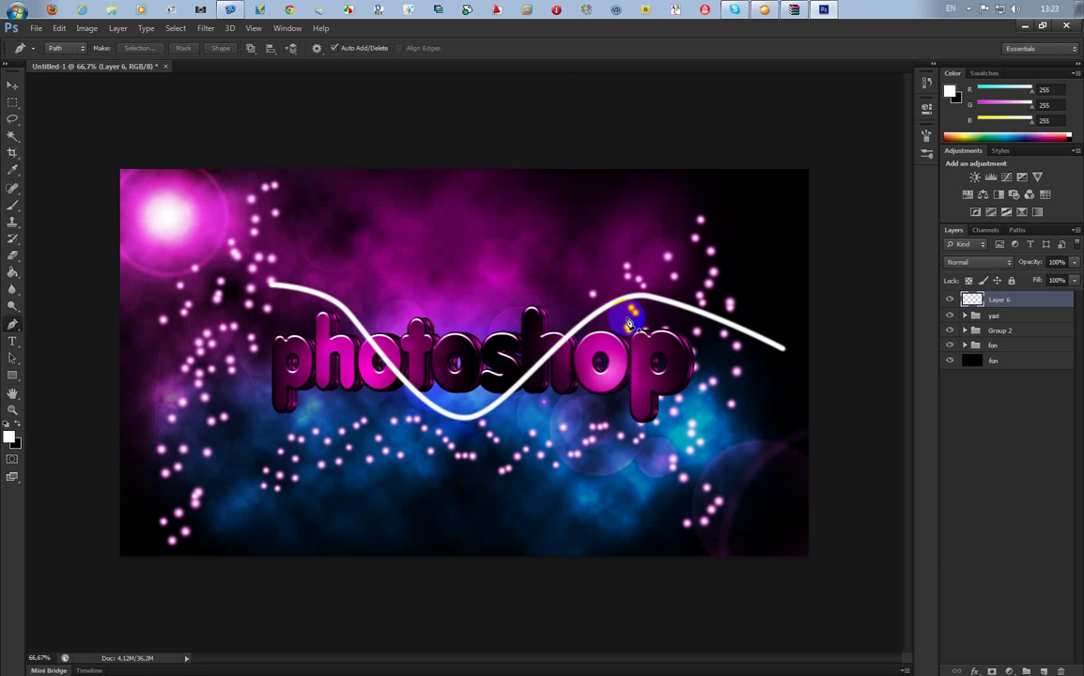
Step: Outline a closed Polygonal Lasso selection along the lower edge of the white wavy line, from its right tip back toward the last letter
click(12, 119)
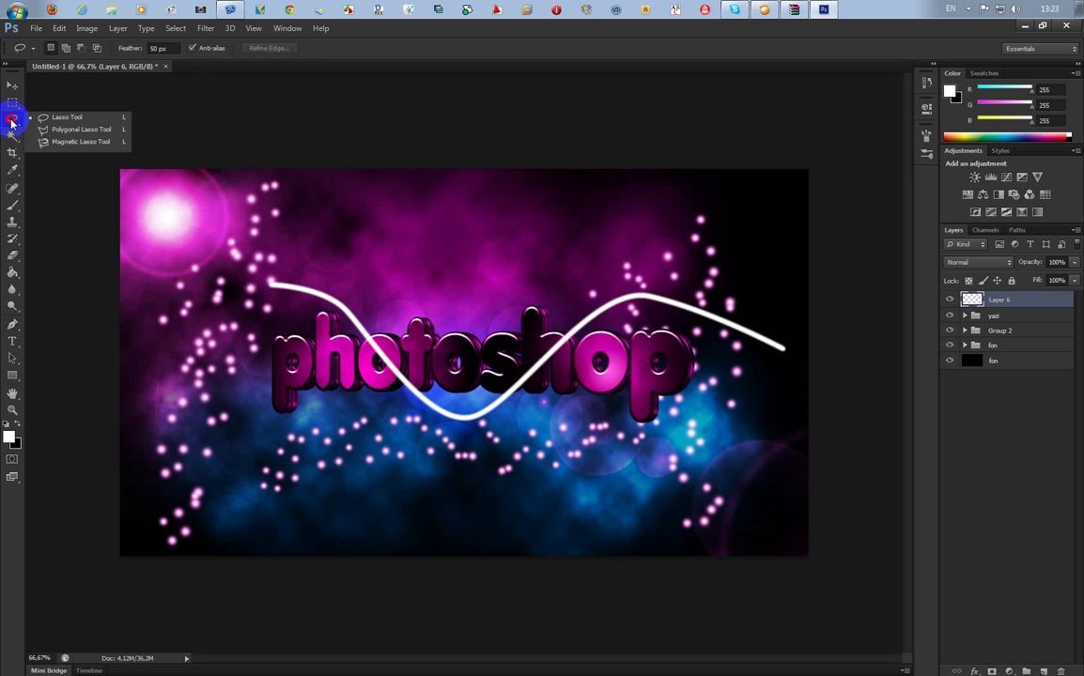
click(102, 129)
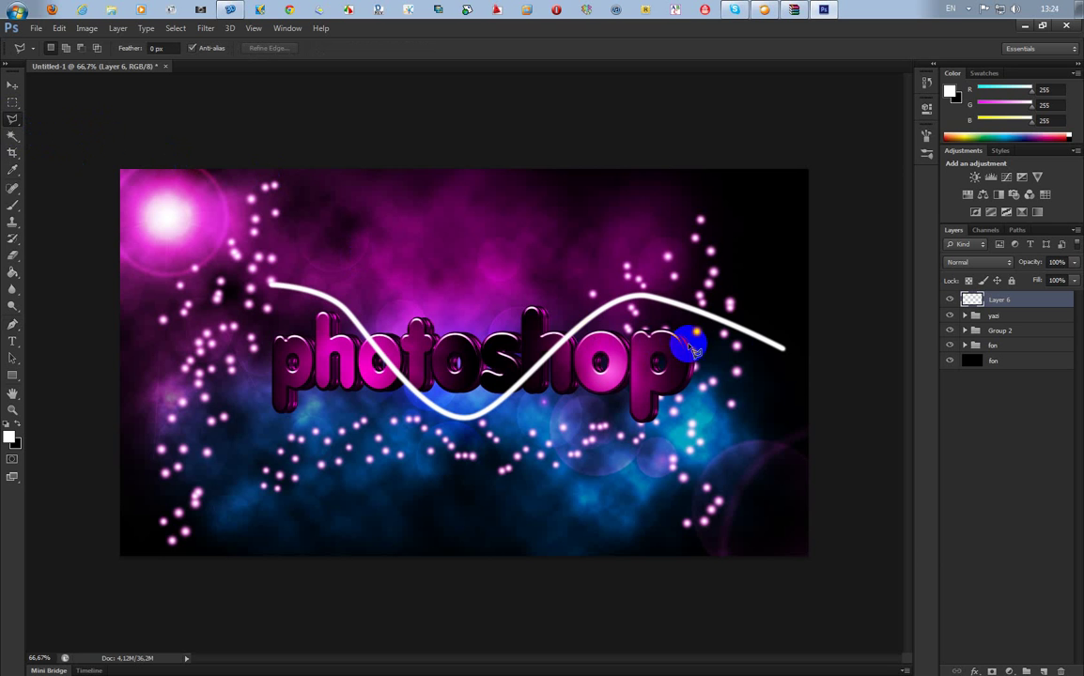
click(7, 425)
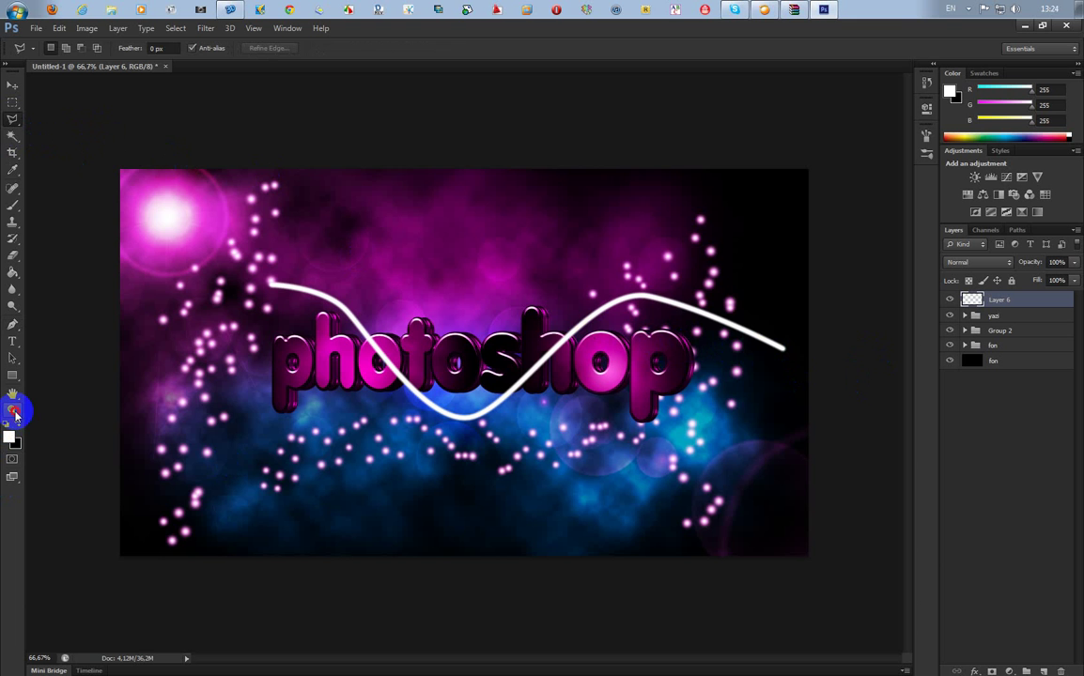
click(13, 410)
click(825, 358)
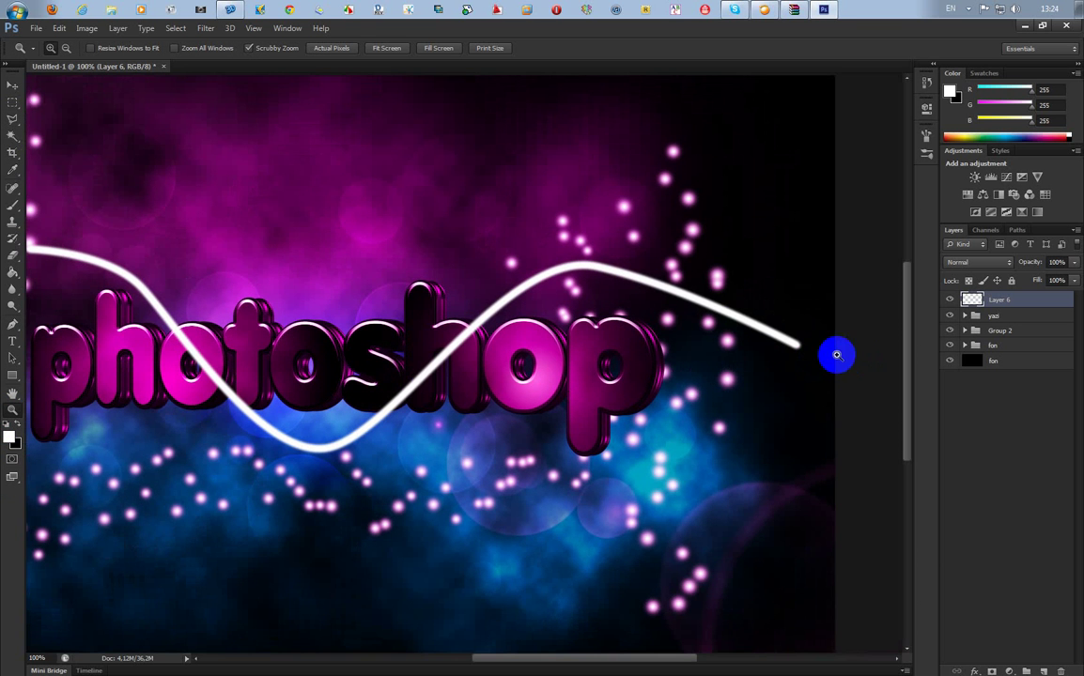
click(770, 336)
click(814, 338)
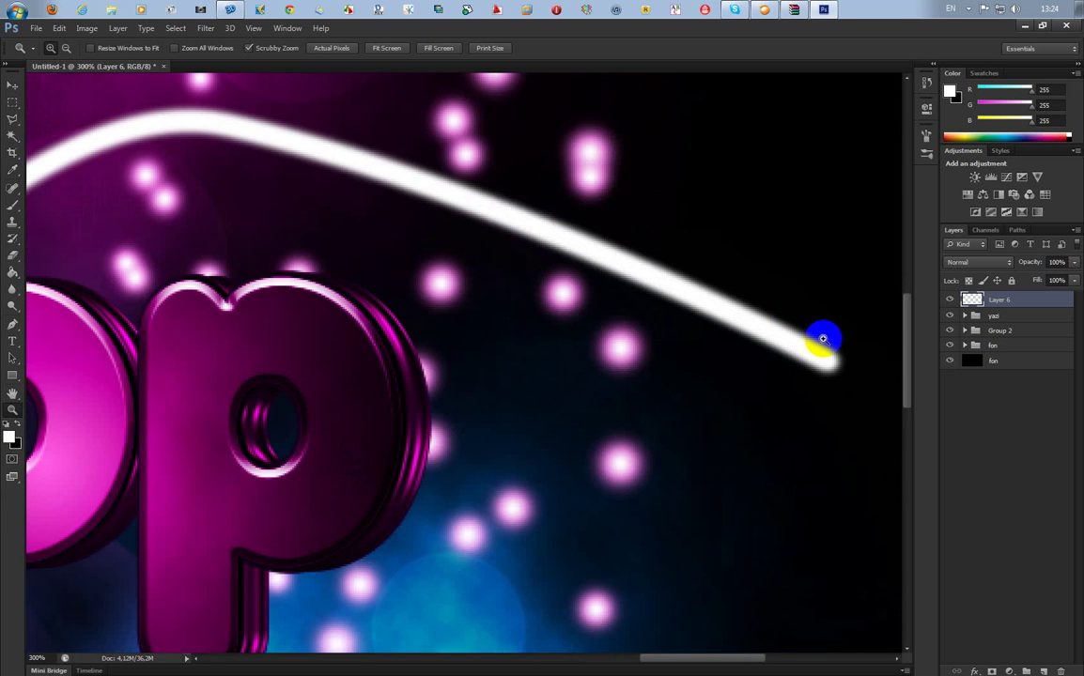
click(824, 339)
click(825, 337)
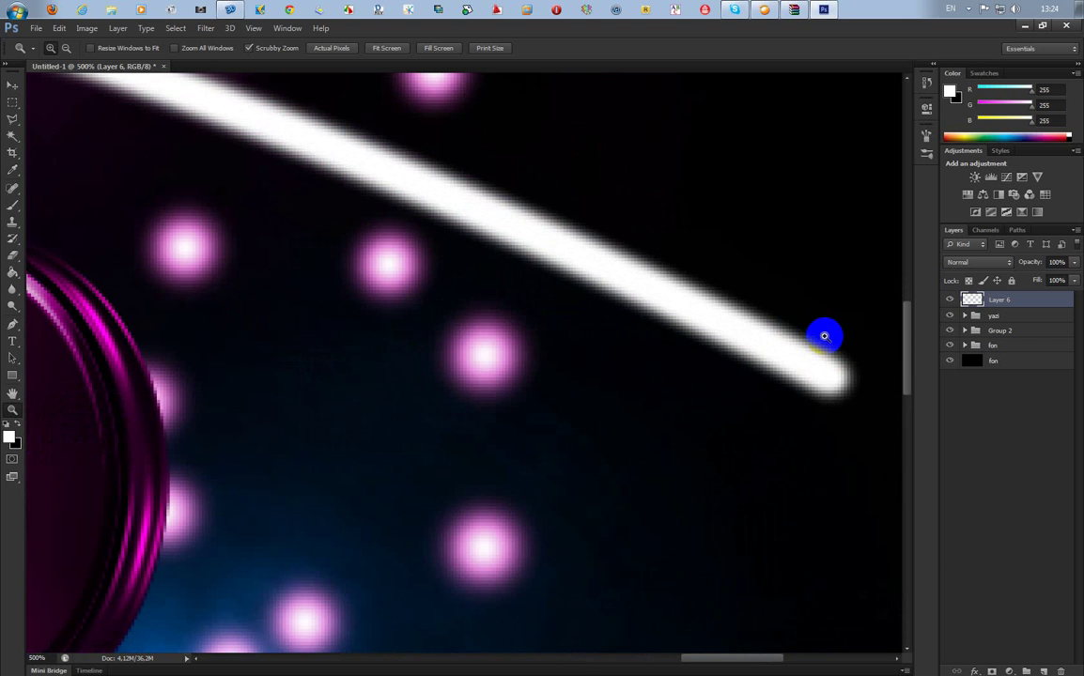
click(13, 120)
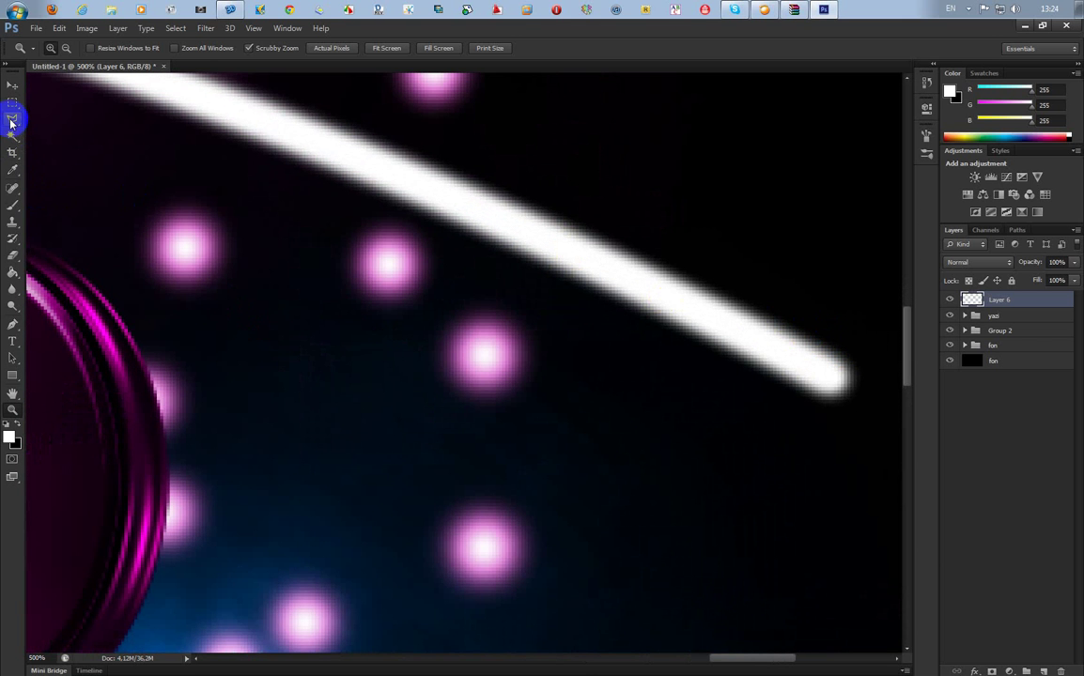
click(853, 397)
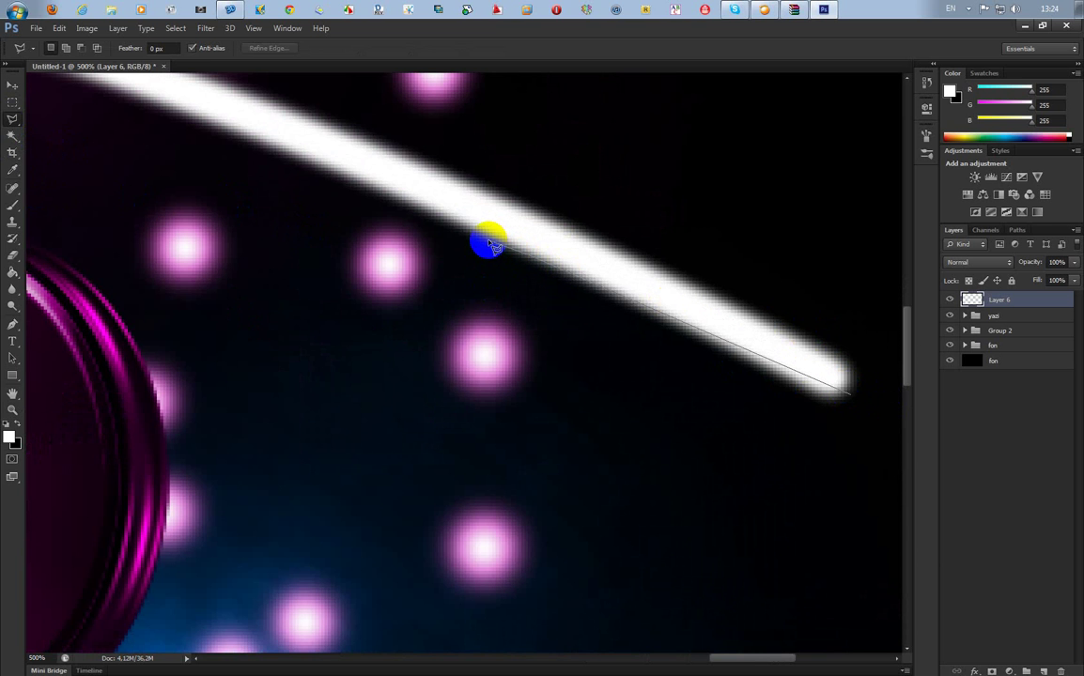
click(457, 232)
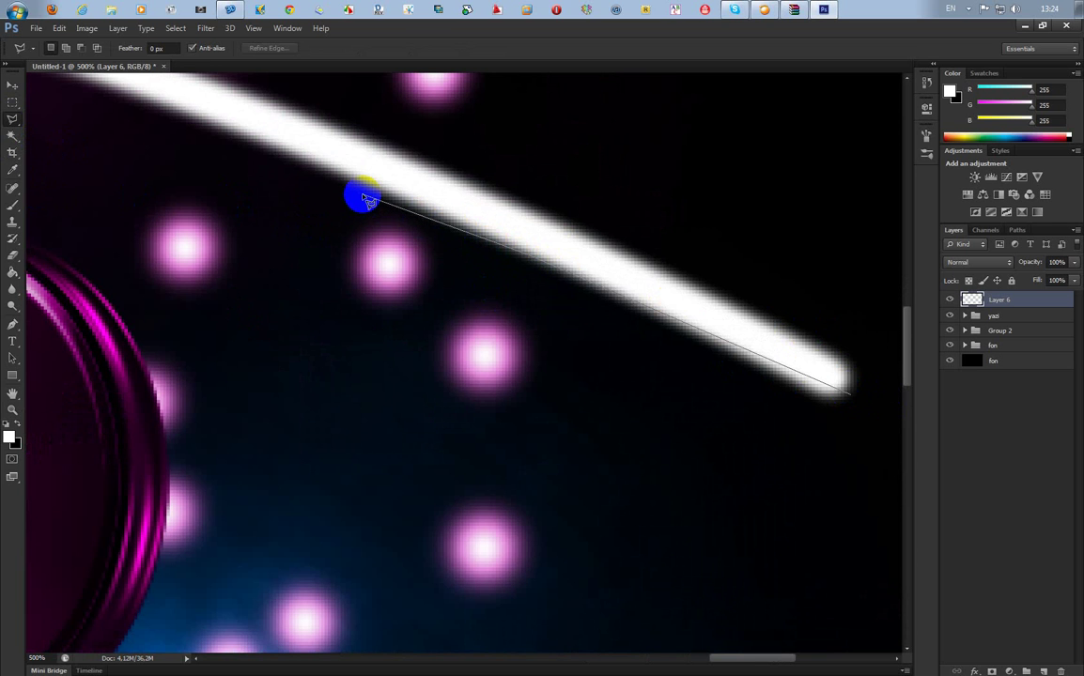
click(258, 201)
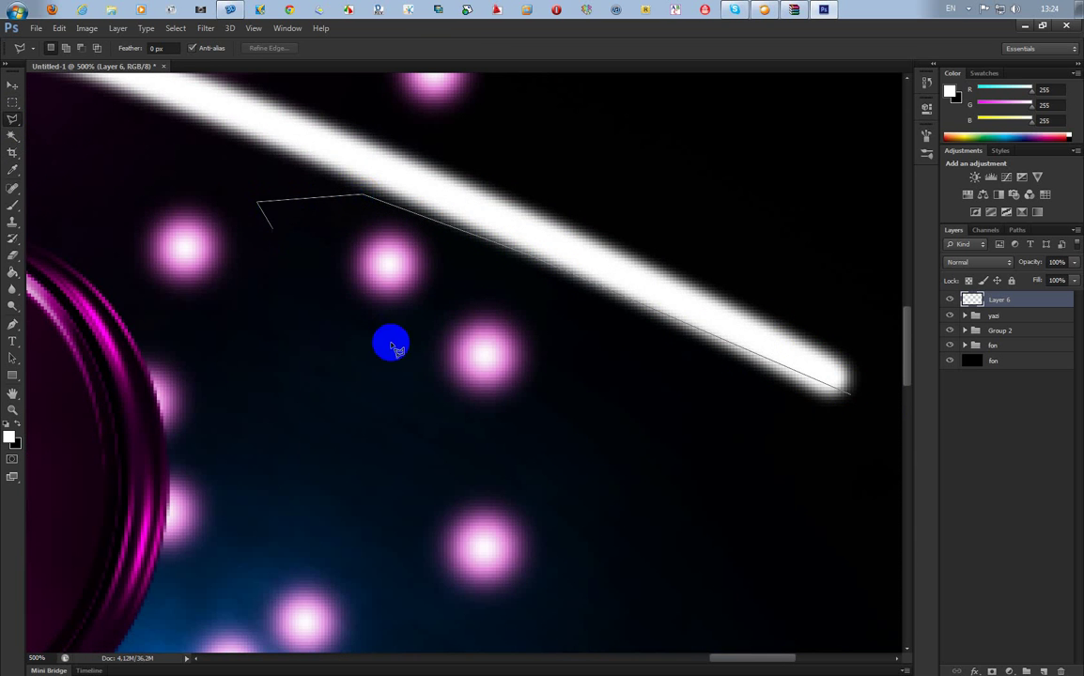
click(389, 343)
click(749, 431)
click(885, 432)
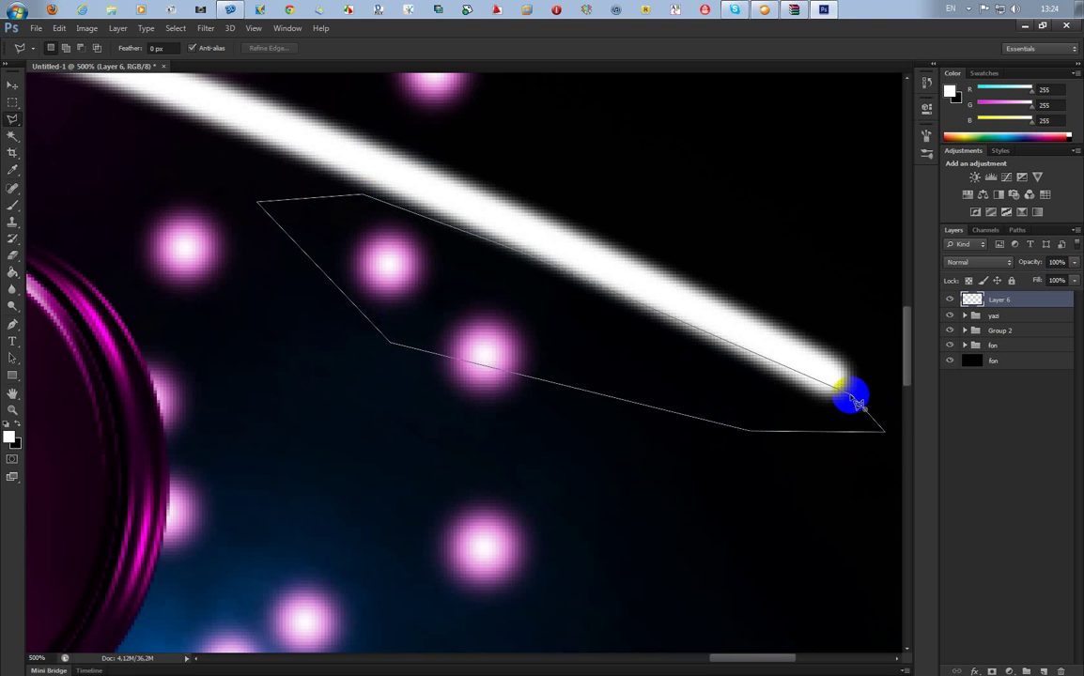
click(852, 394)
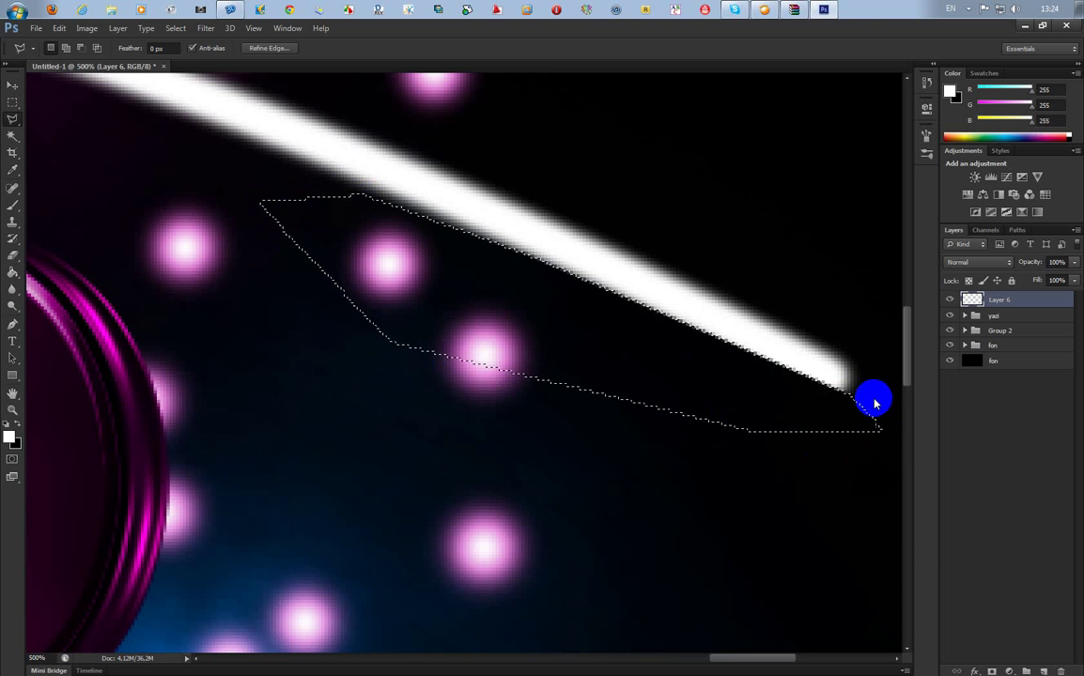
Step: Taper the white line's right tip to a point by deleting the selected lower edge and a Polygonal Lasso area along its upper edge
key(Delete)
key(ctrl+d)
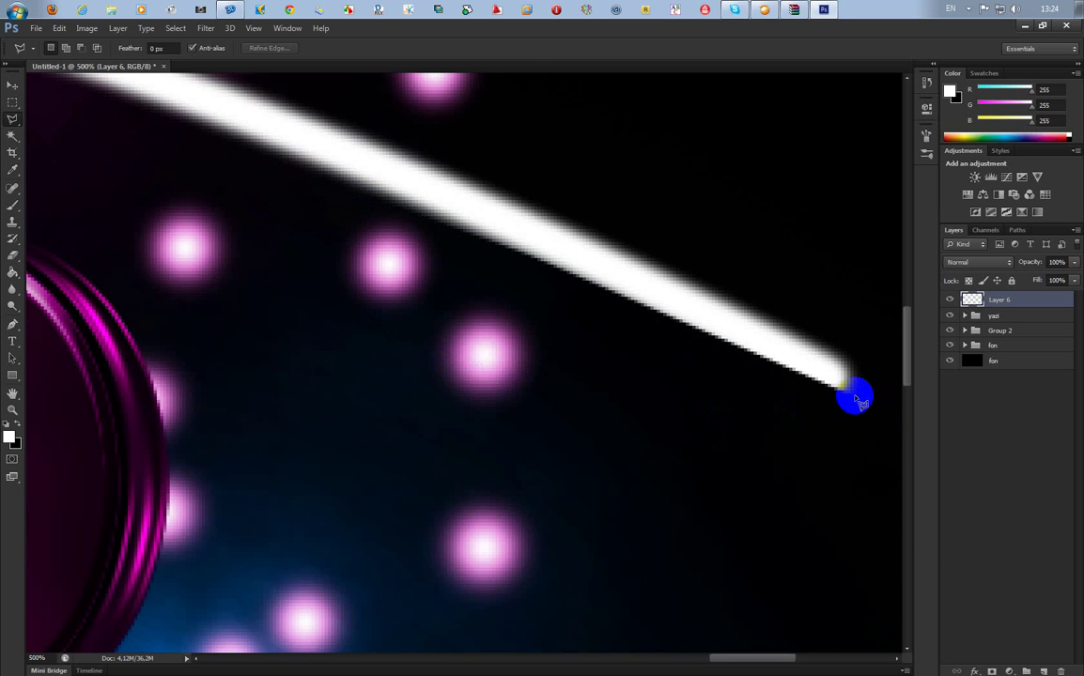
click(848, 387)
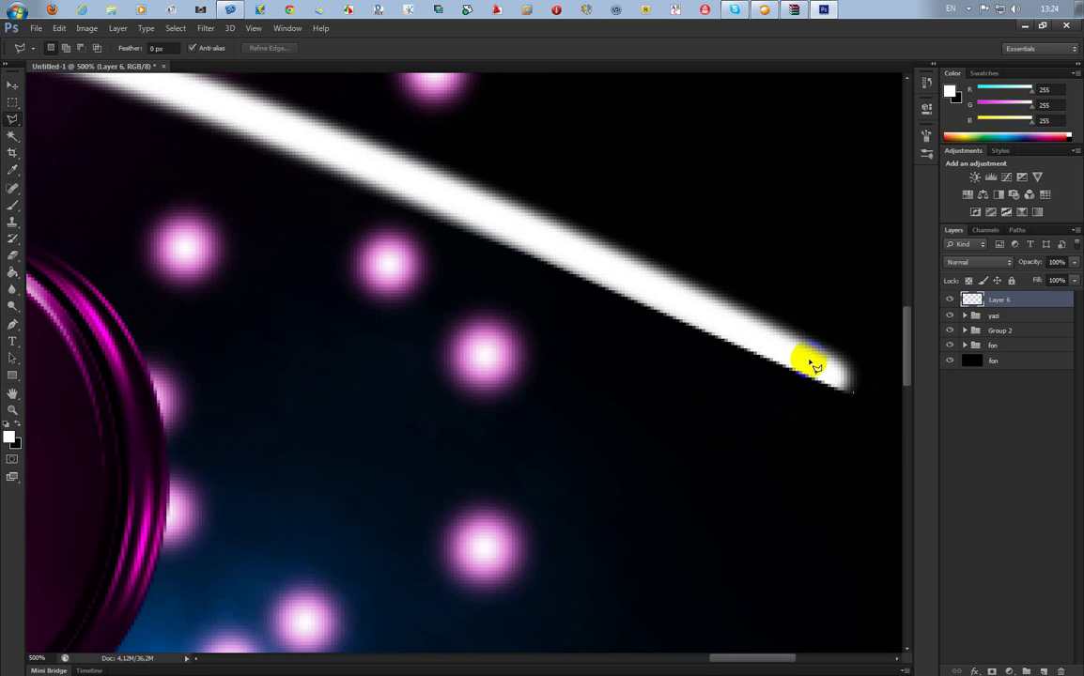
click(551, 213)
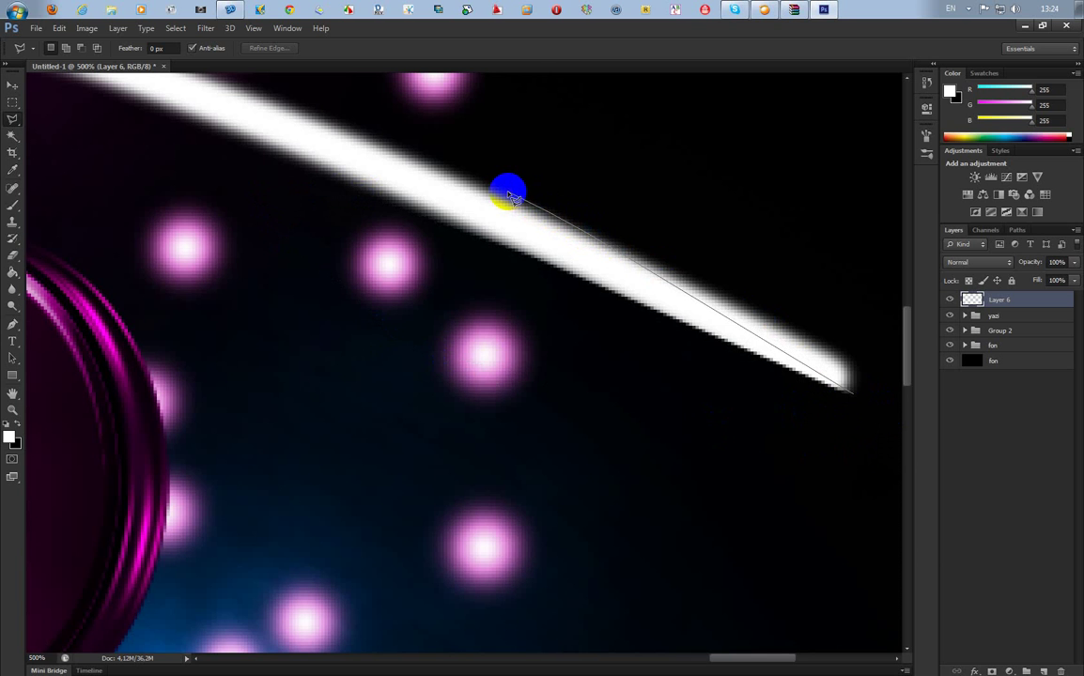
click(467, 150)
click(639, 146)
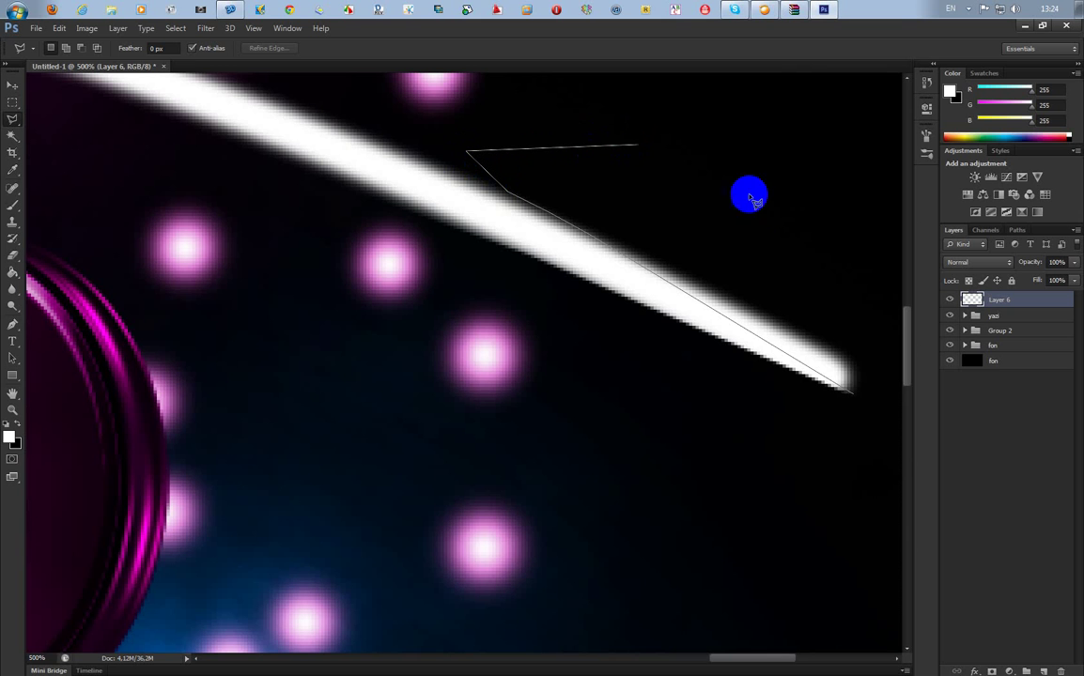
click(770, 204)
click(866, 287)
click(880, 350)
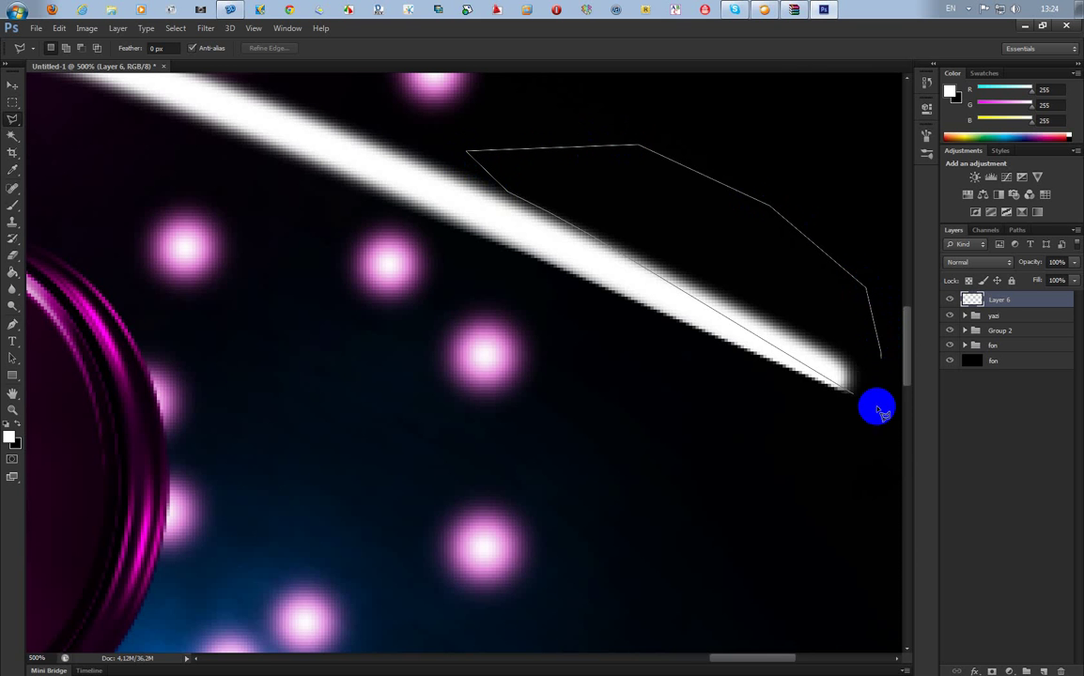
double_click(856, 399)
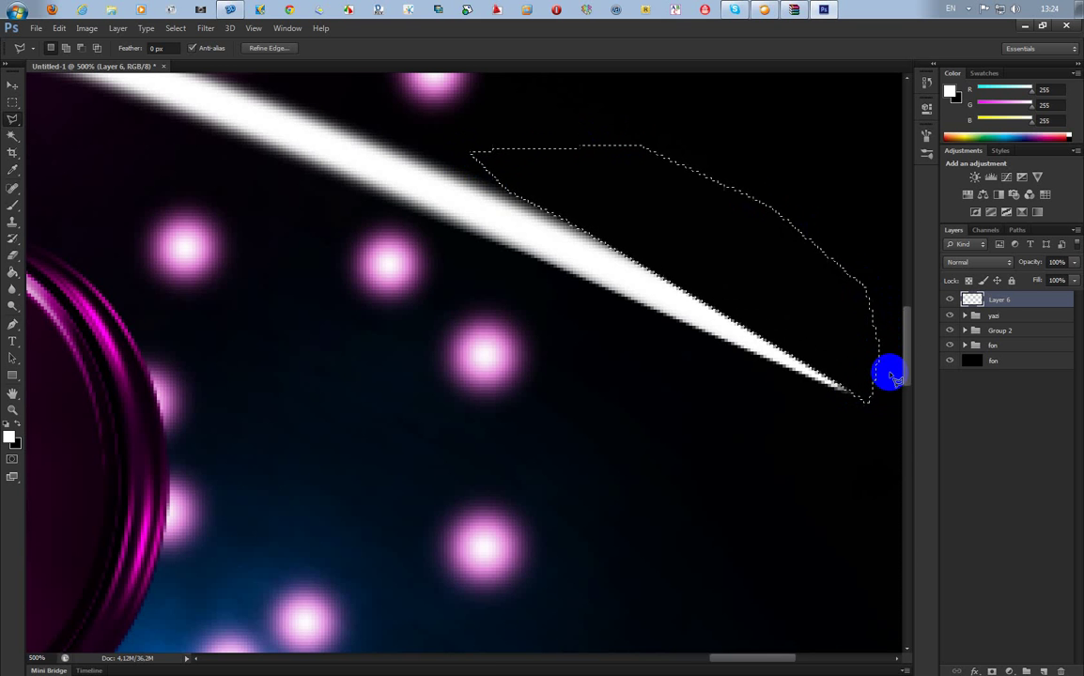
key(ctrl+d)
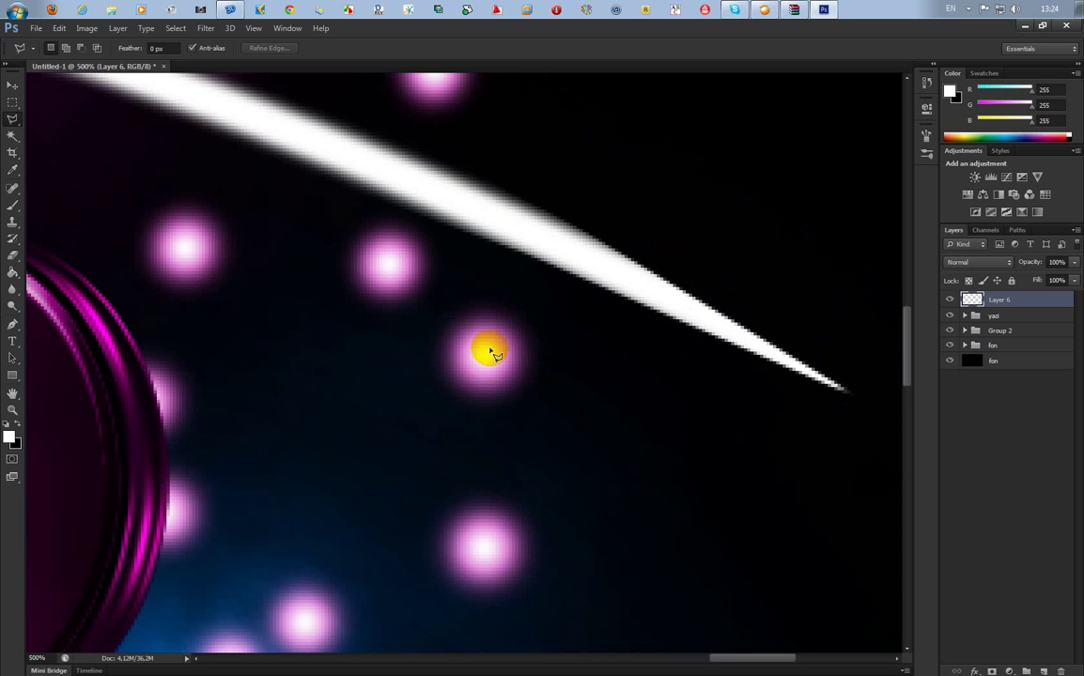
Step: Try to trim the lower edge of the white line's left end with a Polygonal Lasso selection, and undo the deletion
click(15, 408)
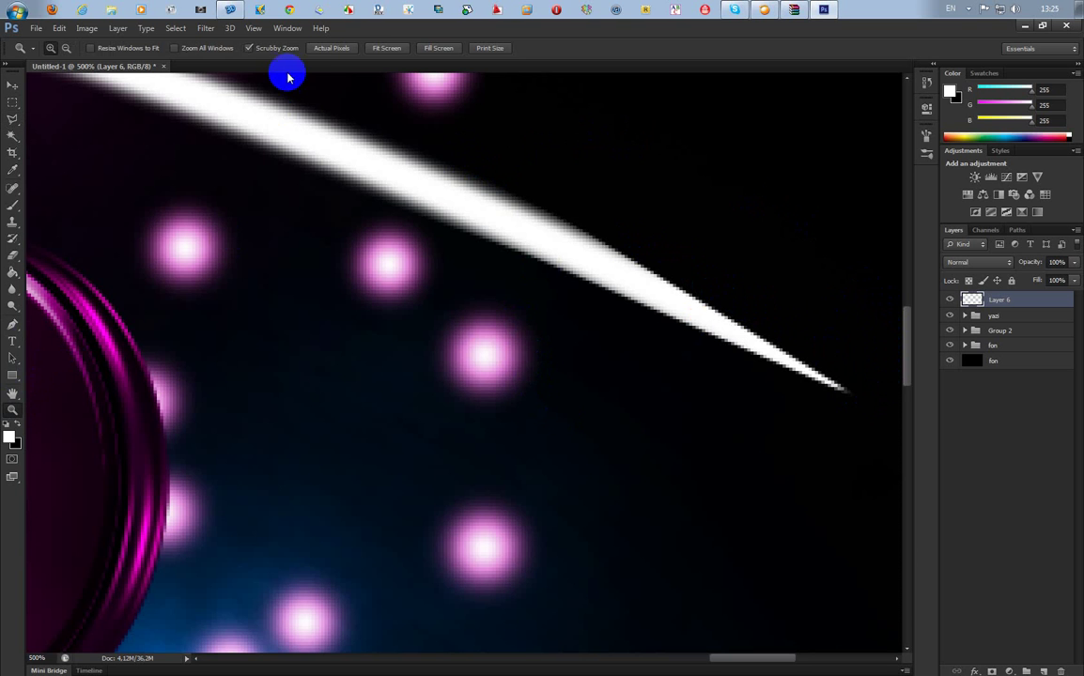
click(386, 48)
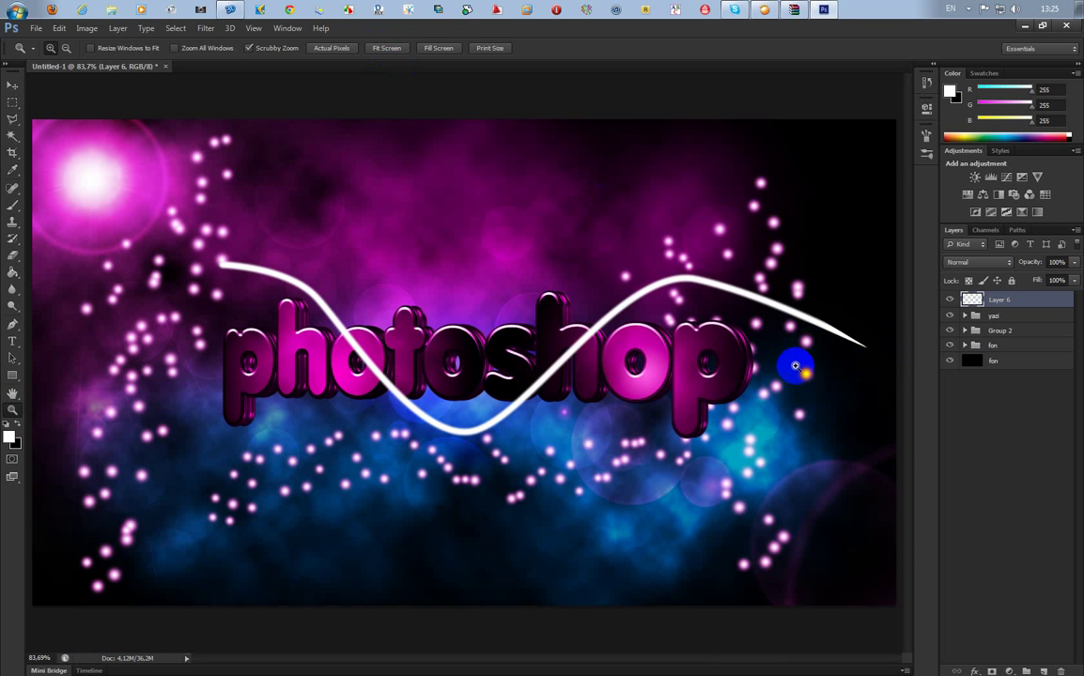
click(200, 249)
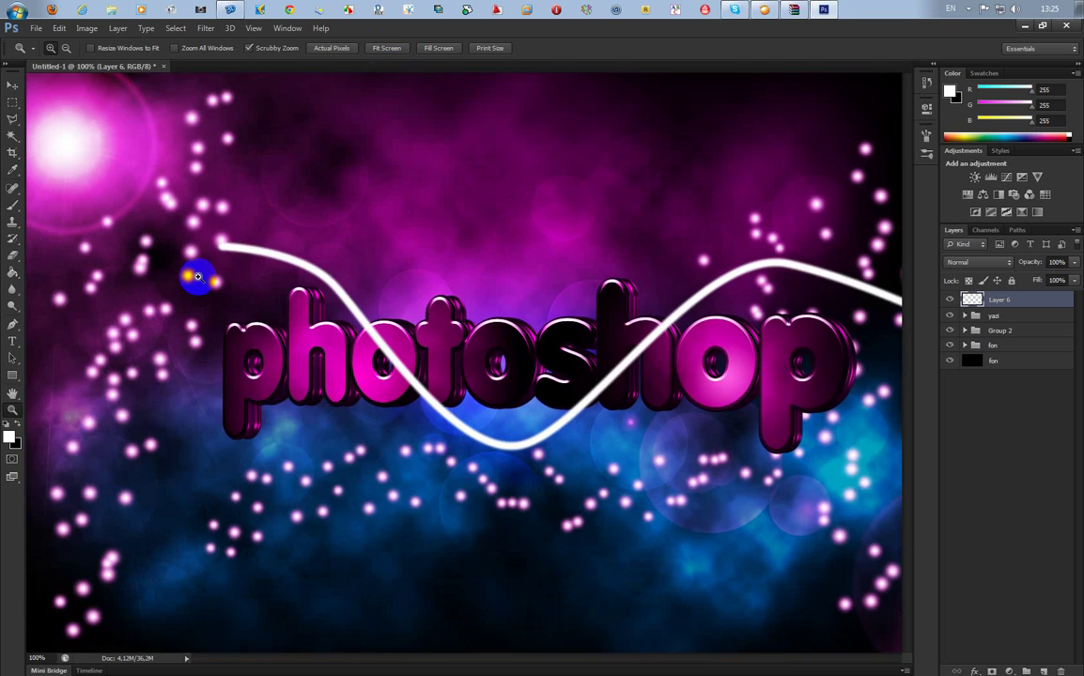
click(205, 256)
click(301, 267)
click(266, 260)
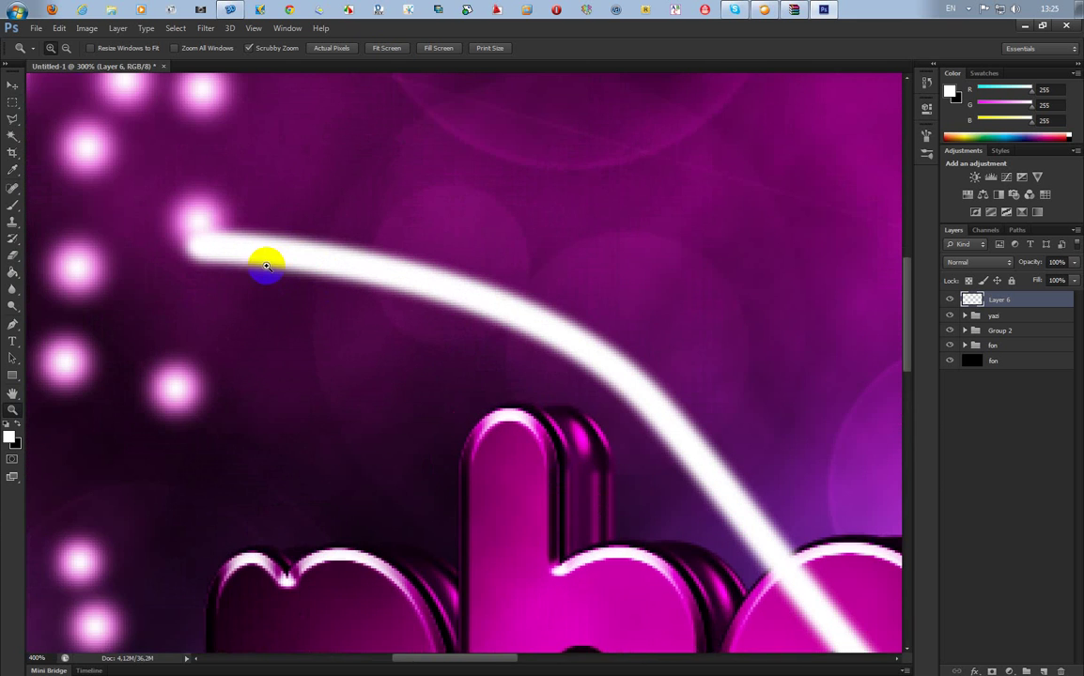
click(251, 261)
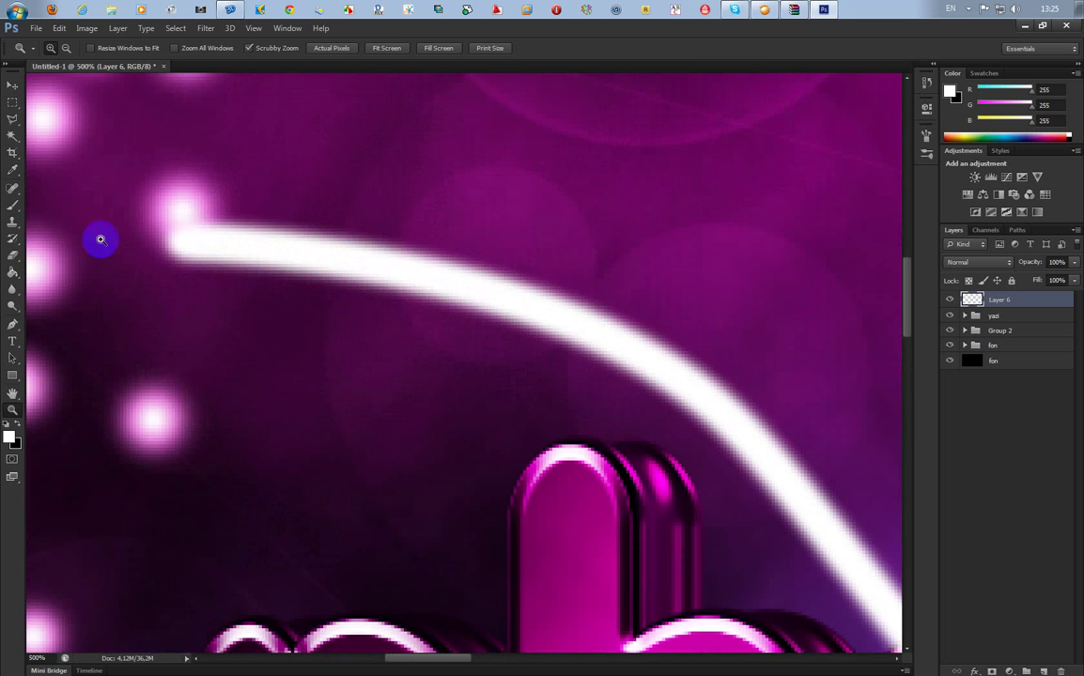
click(12, 119)
click(167, 248)
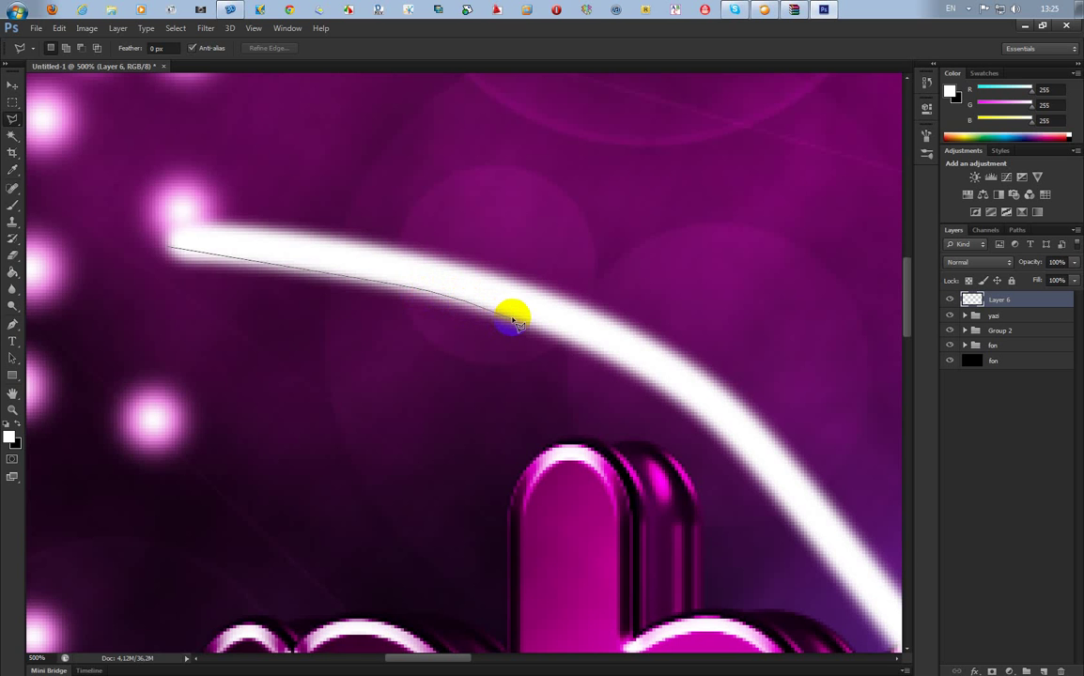
click(561, 349)
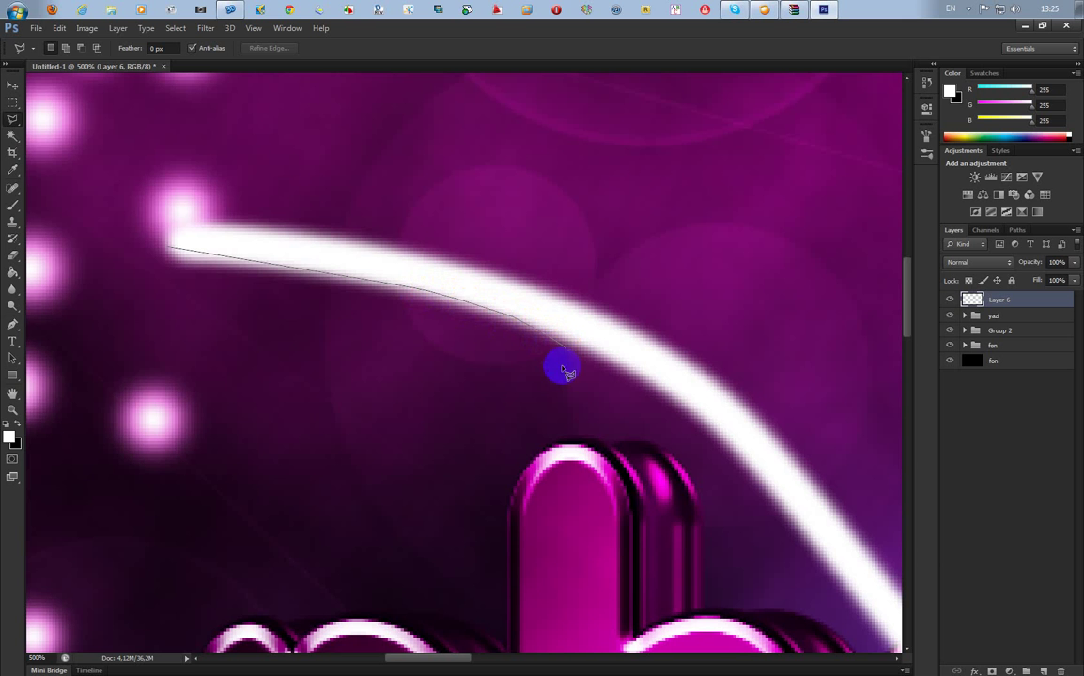
click(540, 373)
click(185, 357)
click(122, 266)
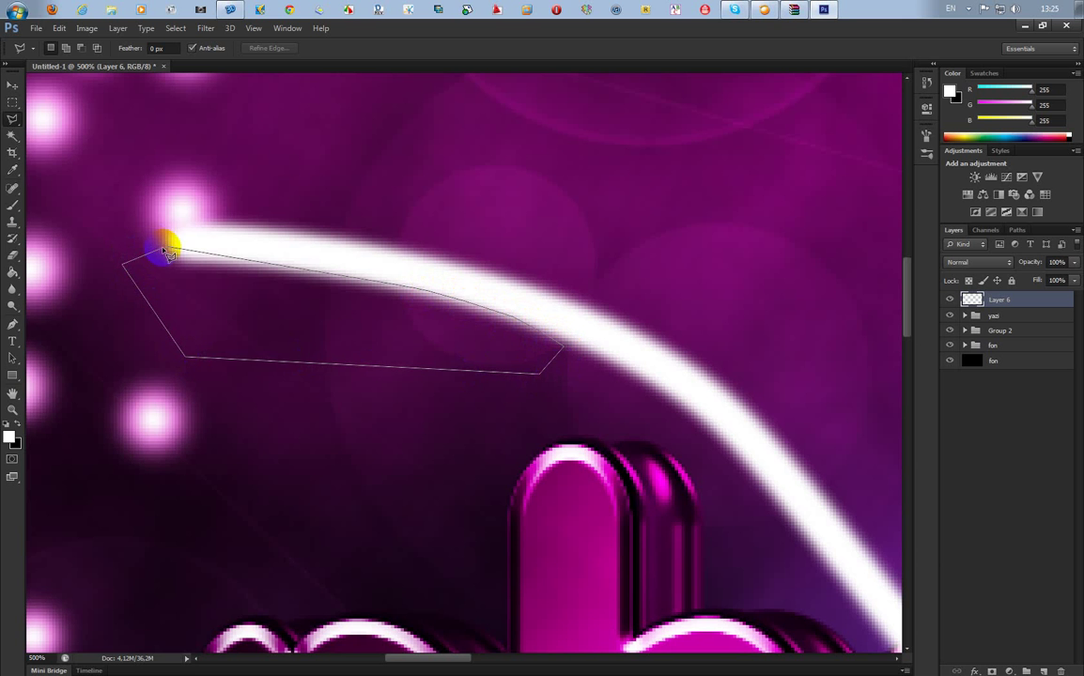
click(169, 249)
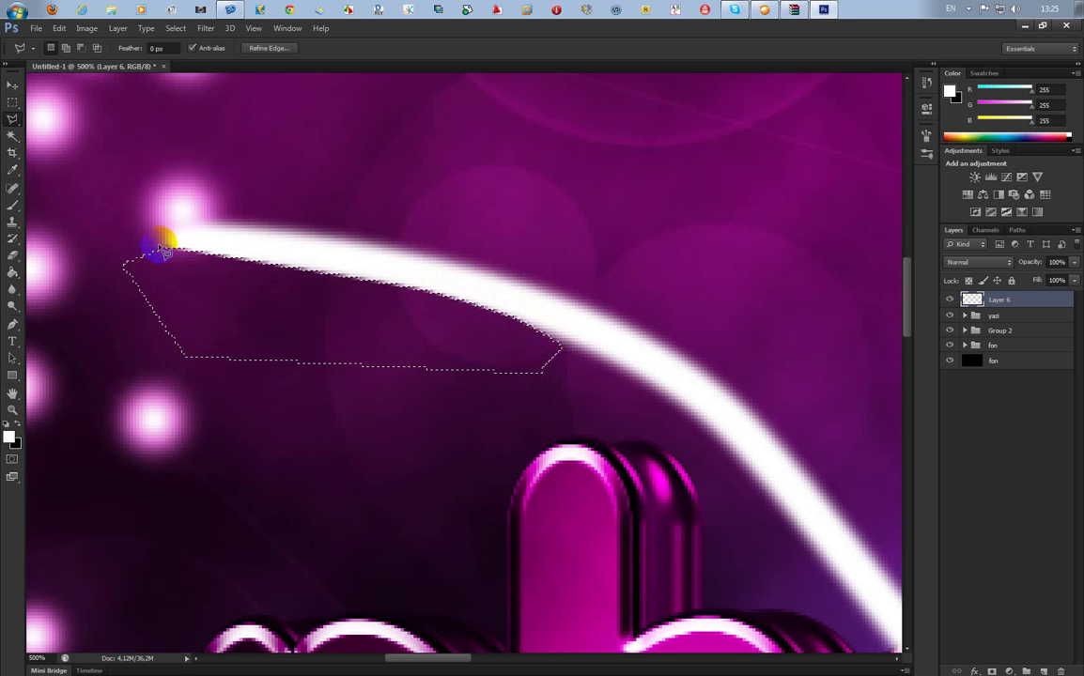
key(ctrl+d)
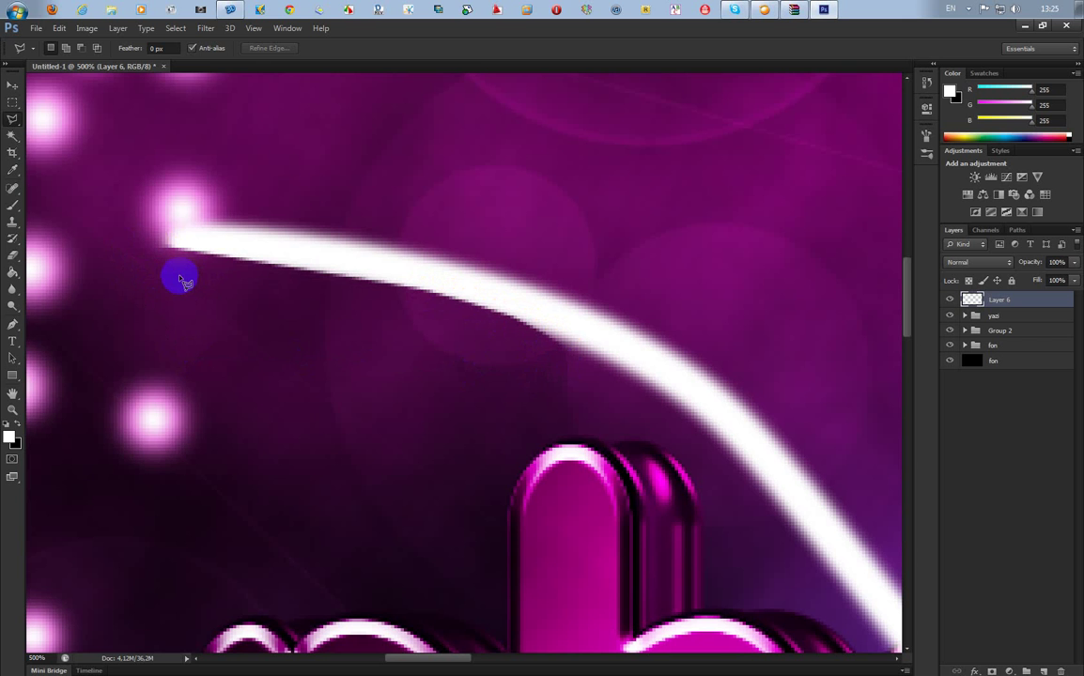
key(ctrl+shift+d)
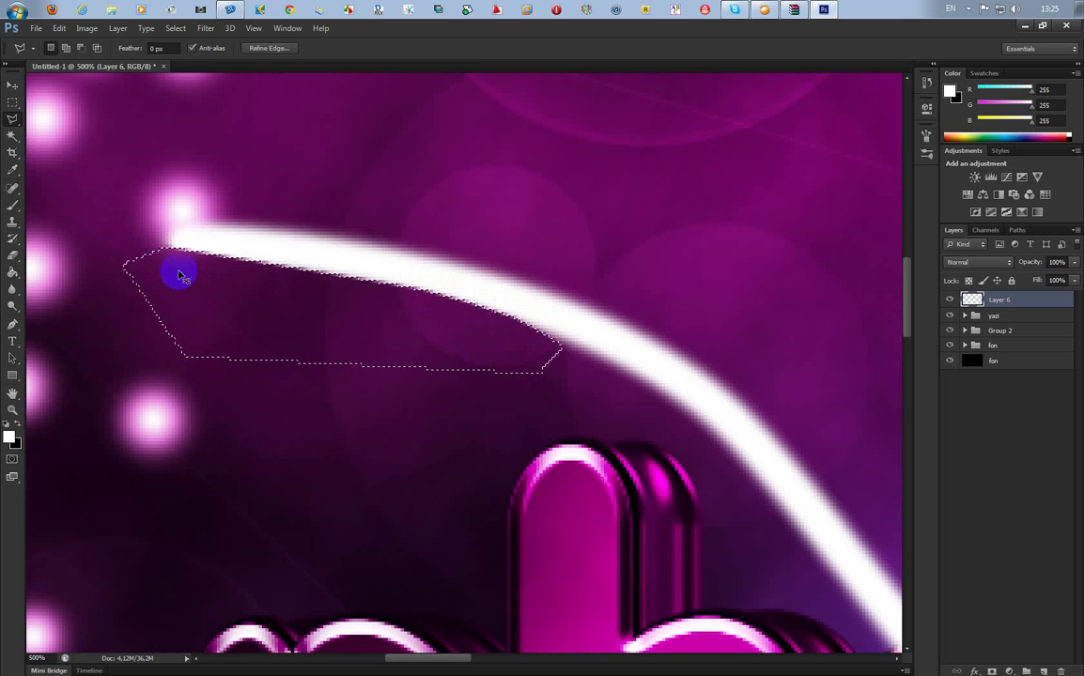
key(ctrl+d)
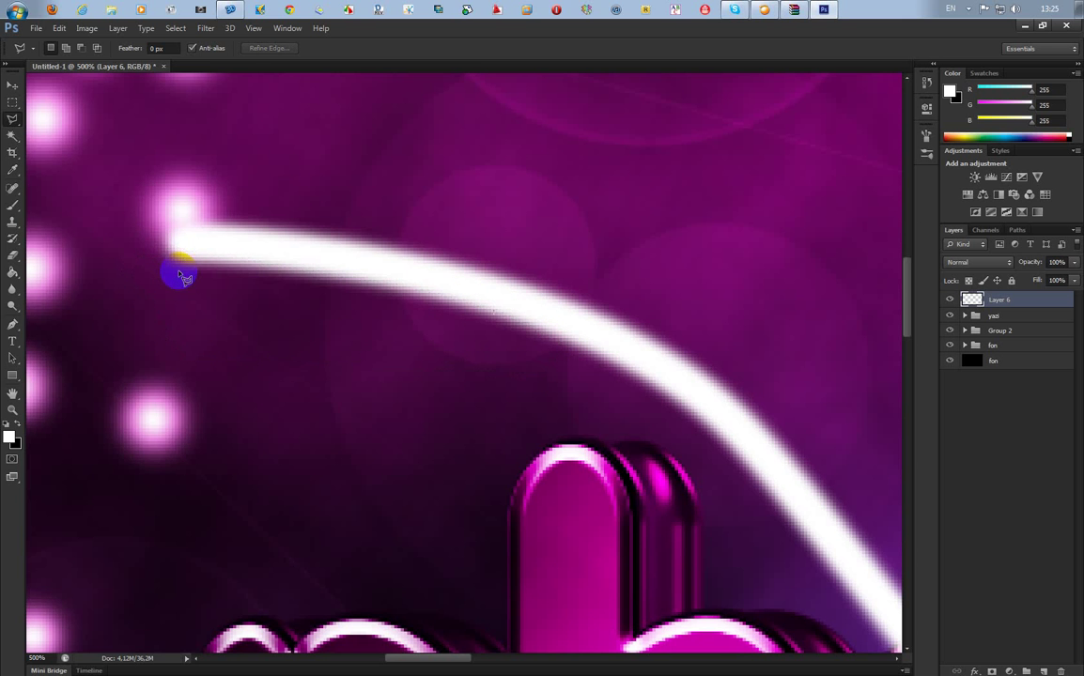
Step: Outline the lower edge of the white line's left end with the Polygonal Lasso and delete the enclosed part
click(168, 246)
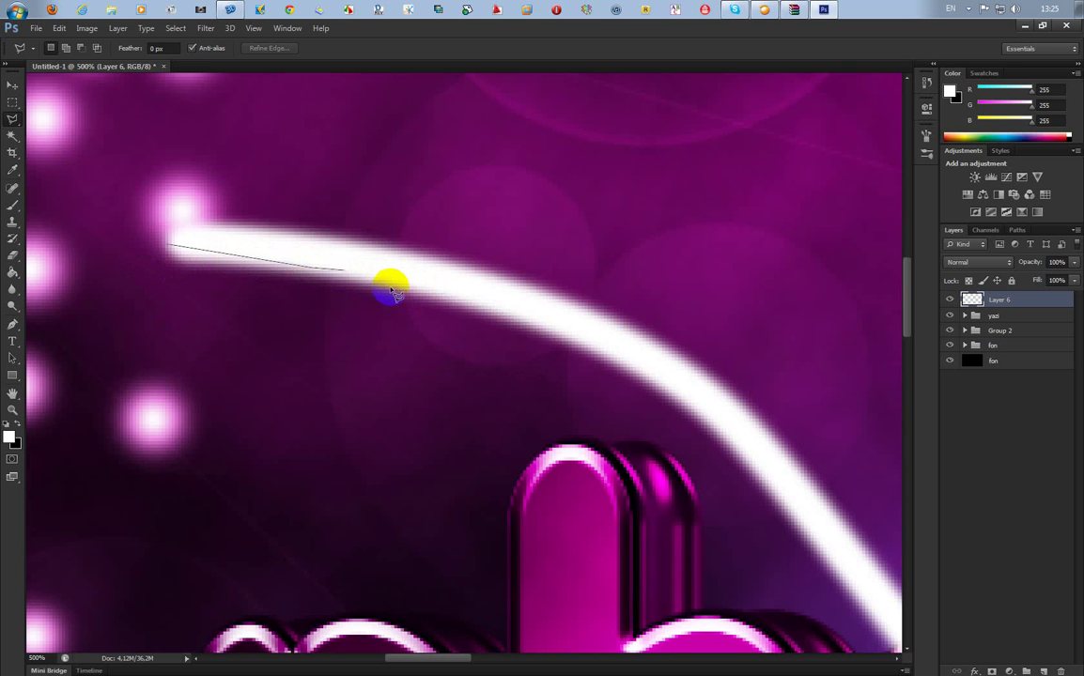
click(406, 287)
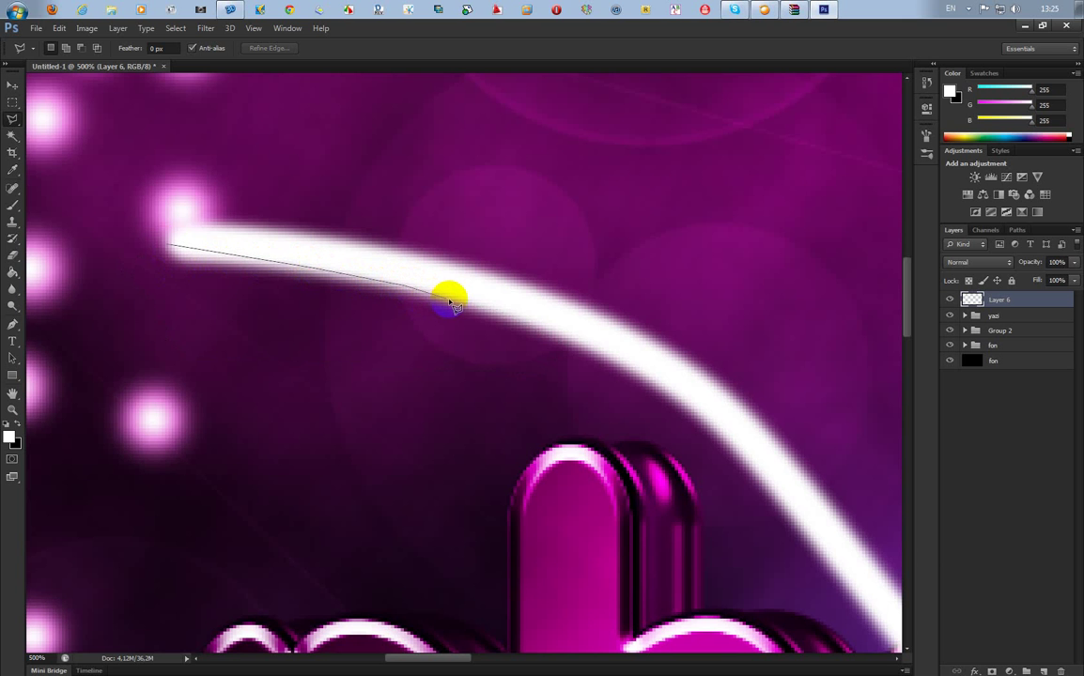
click(507, 326)
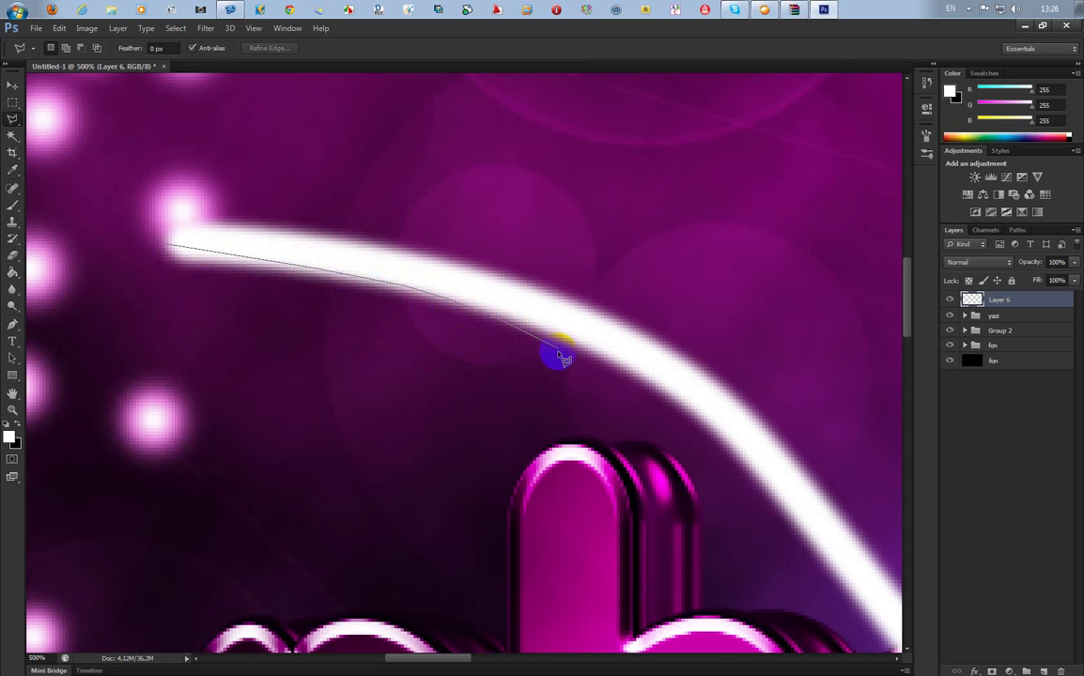
click(557, 349)
click(361, 370)
click(145, 327)
click(118, 259)
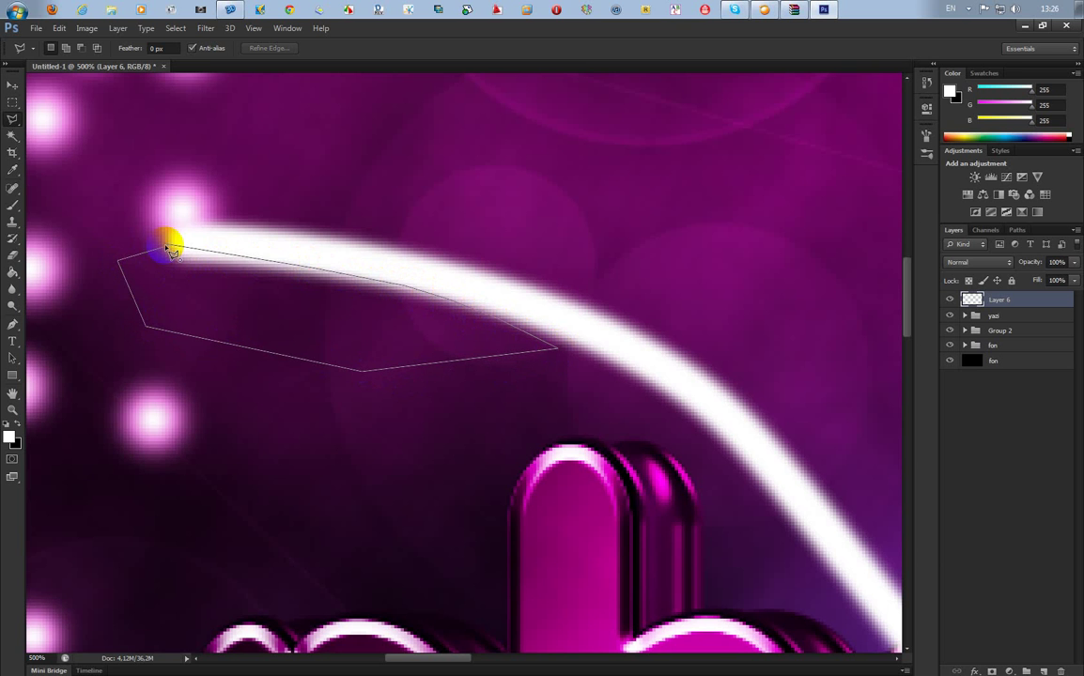
click(169, 248)
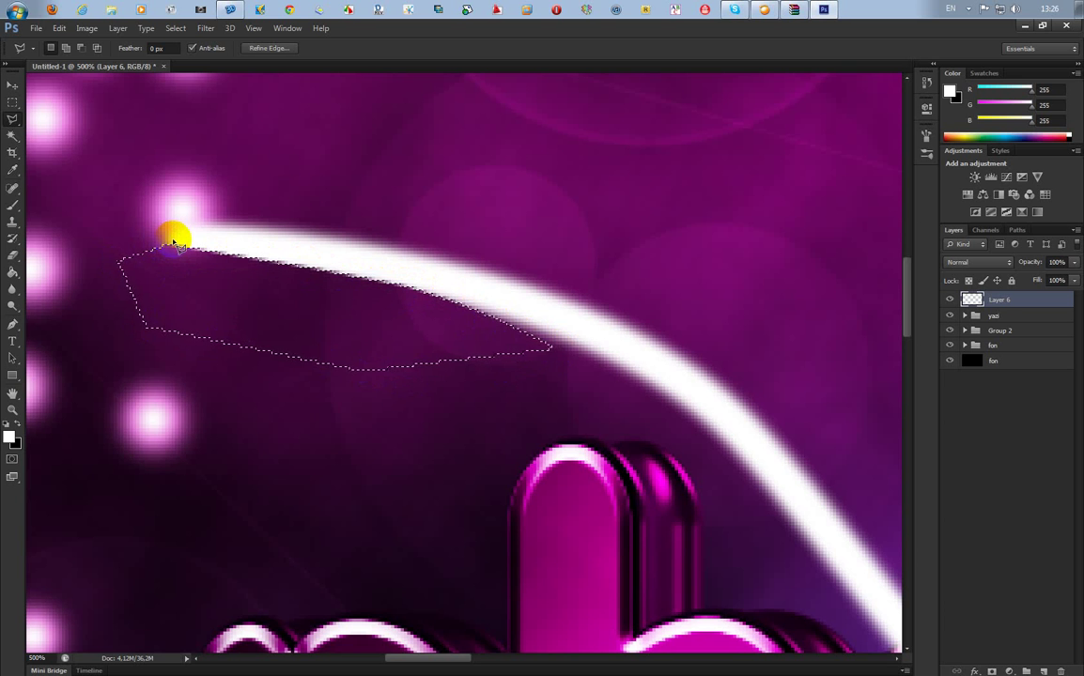
Step: Delete a Polygonal Lasso area along the upper edge of the line's left end to taper it to a point, and deselect
click(169, 242)
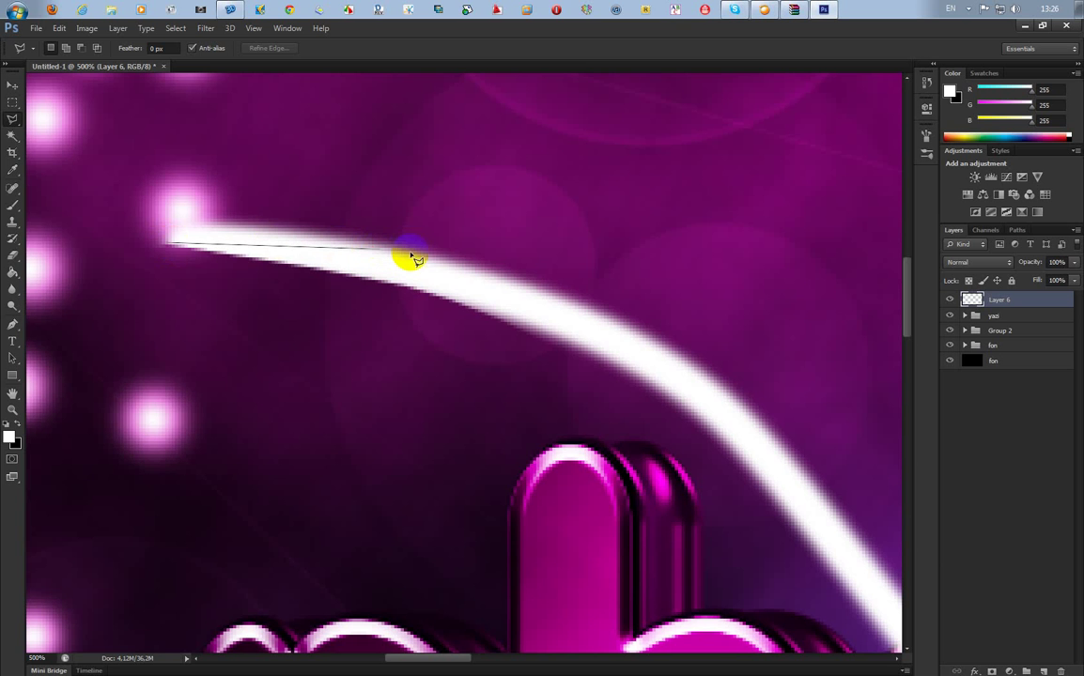
click(441, 259)
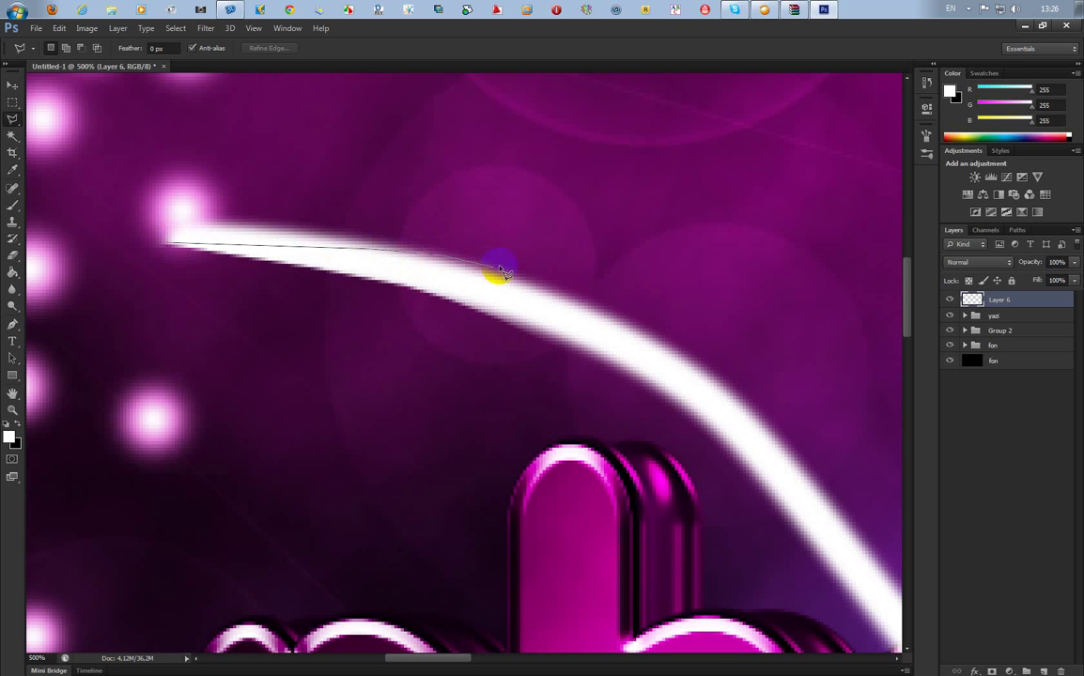
click(404, 170)
click(258, 151)
click(139, 195)
click(135, 239)
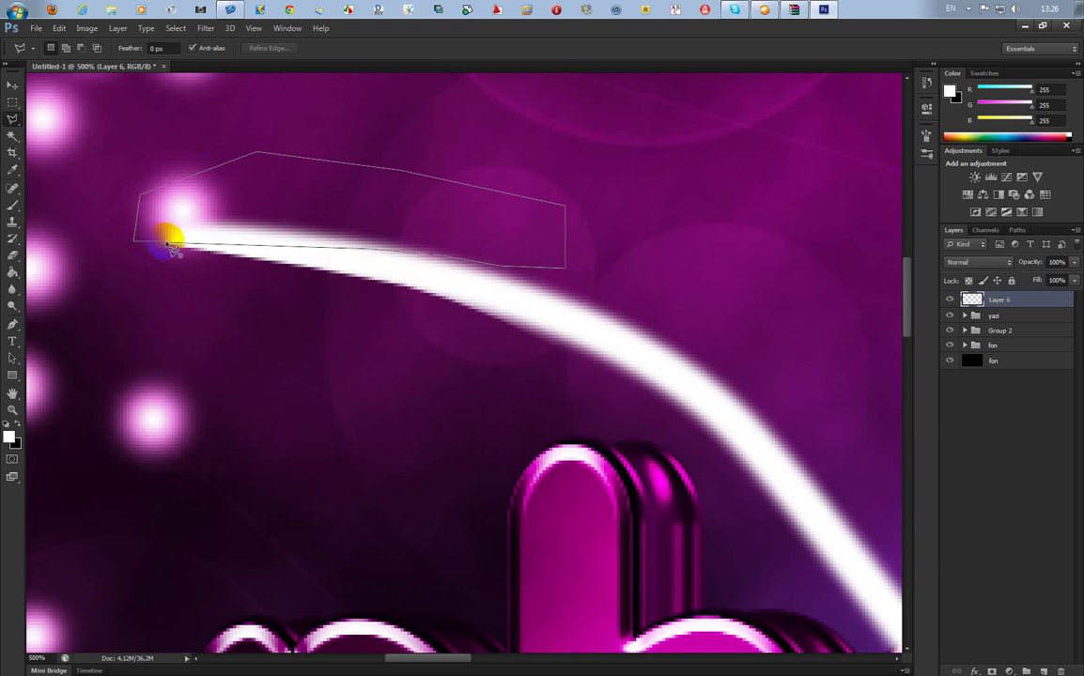
click(186, 240)
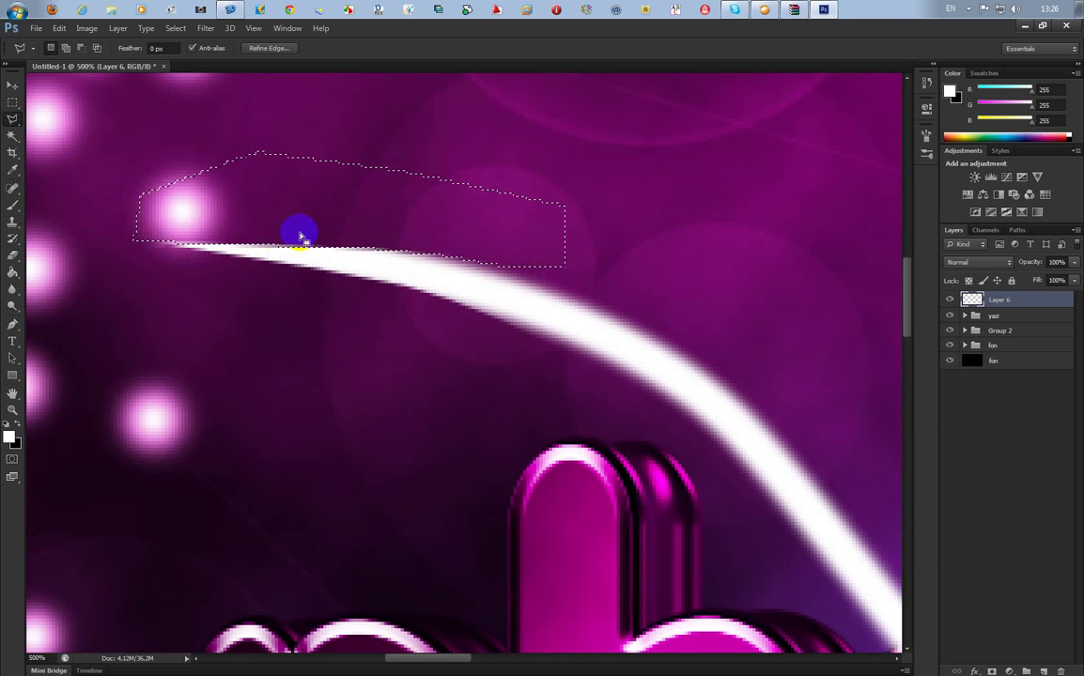
key(ctrl+d)
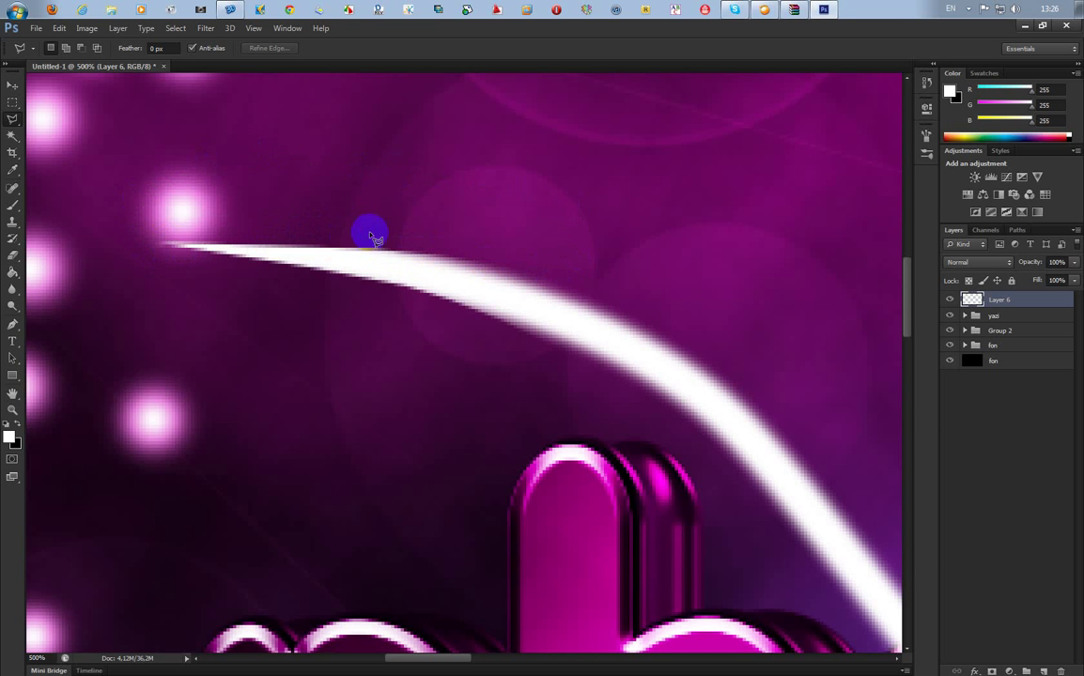
Step: Duplicate Layer 6 as "Layer 6 copy" within the same document
scroll(373, 236, down, 5)
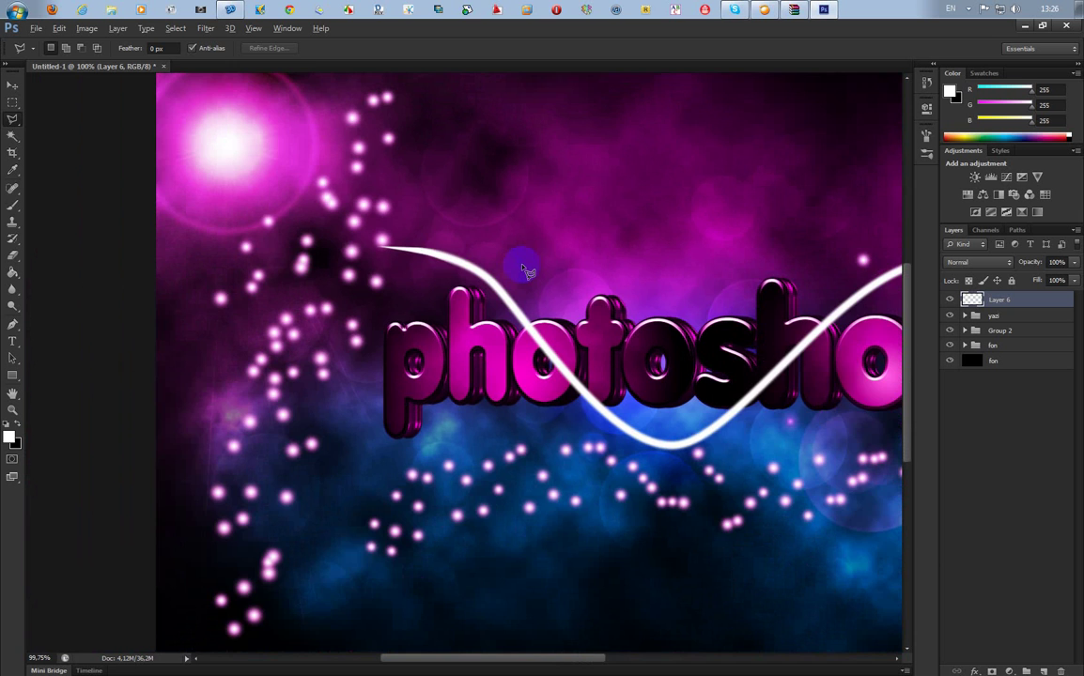
scroll(524, 270, down, 2)
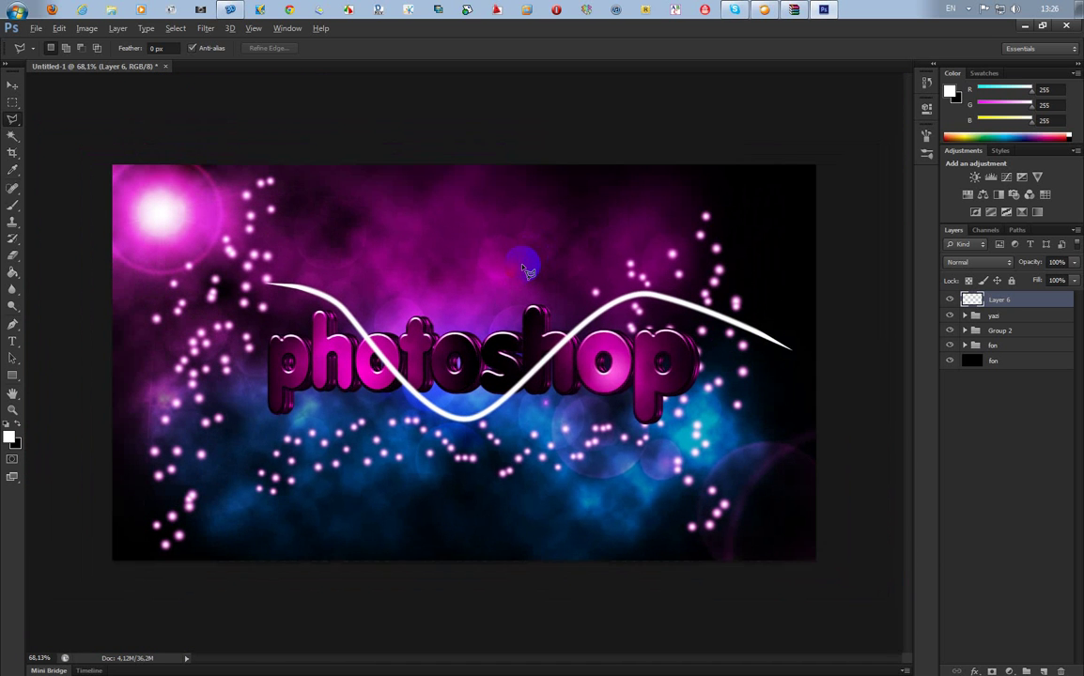
scroll(526, 271, up, 1)
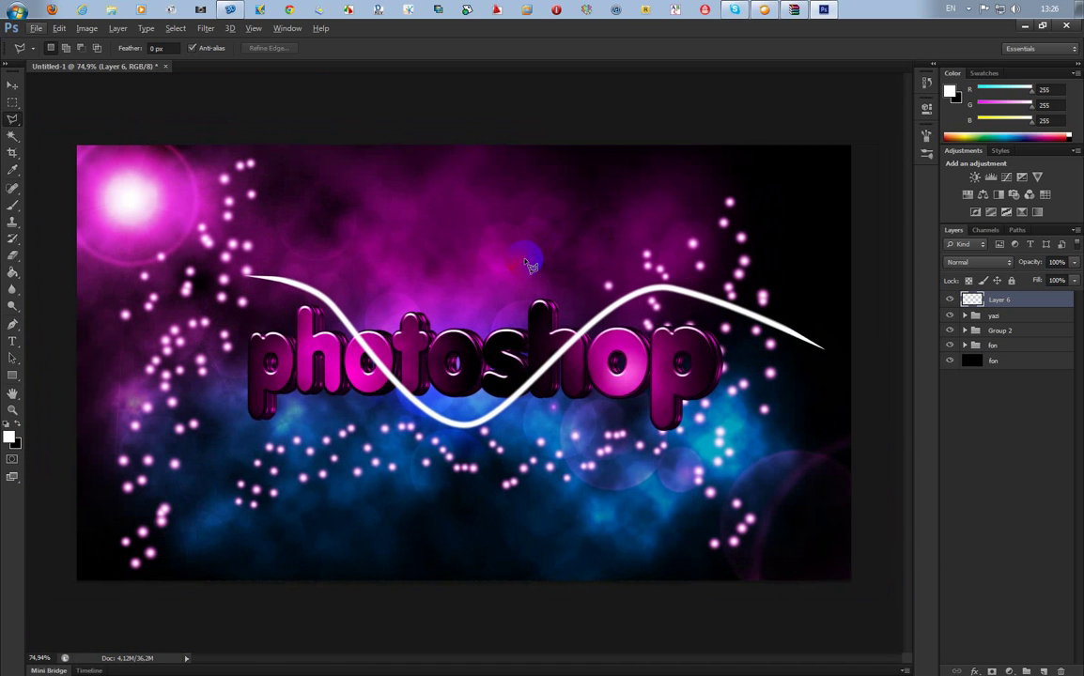
right_click(1028, 303)
click(927, 225)
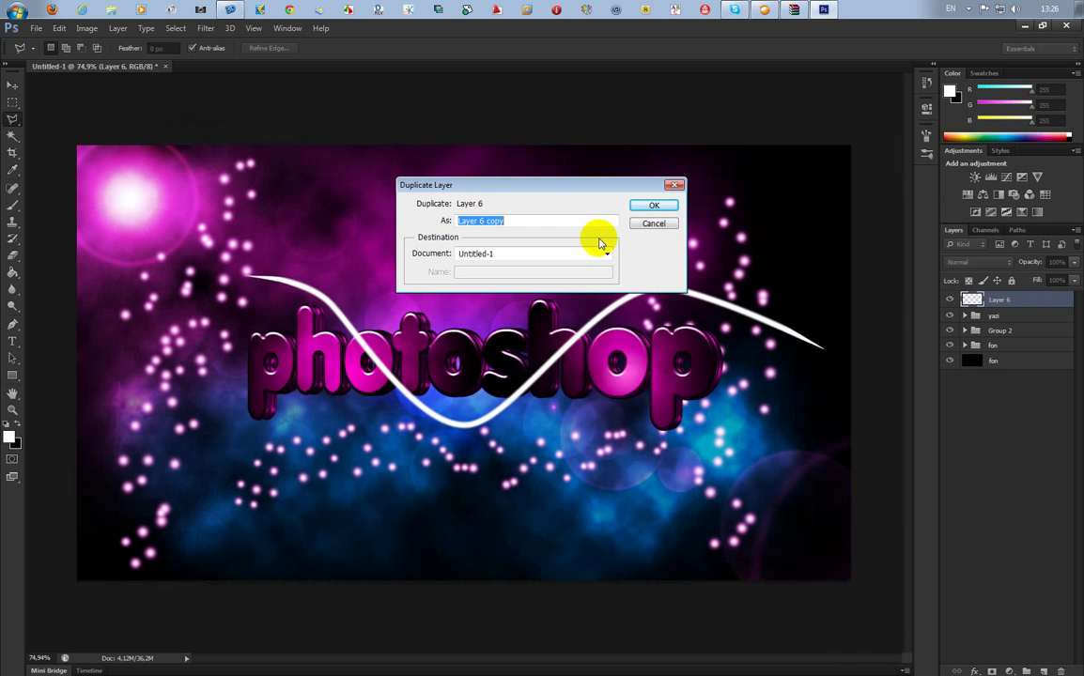
click(659, 203)
Step: Apply a Gaussian Blur with a 6.6-pixel radius to Layer 6
click(1020, 314)
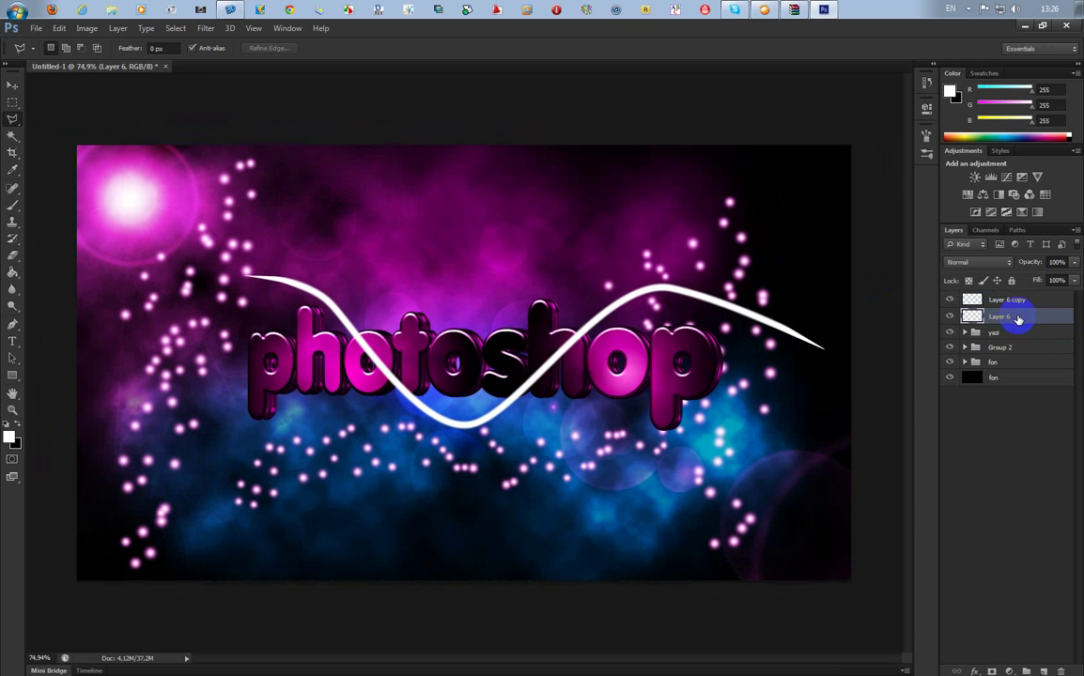
click(206, 28)
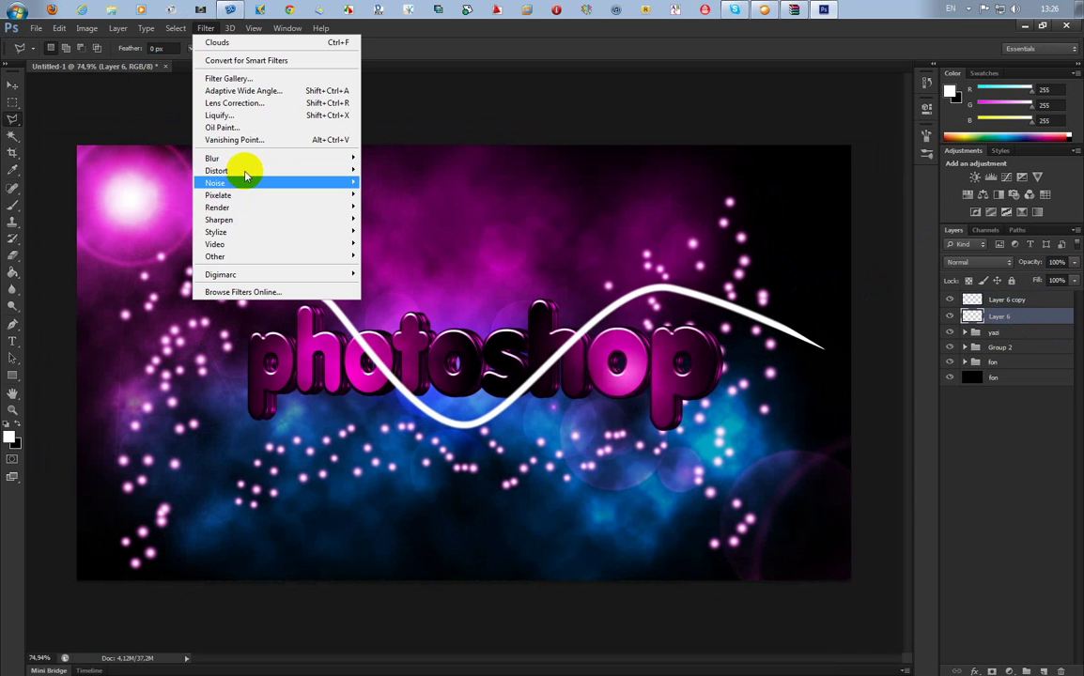
mouse_move(240, 167)
click(409, 243)
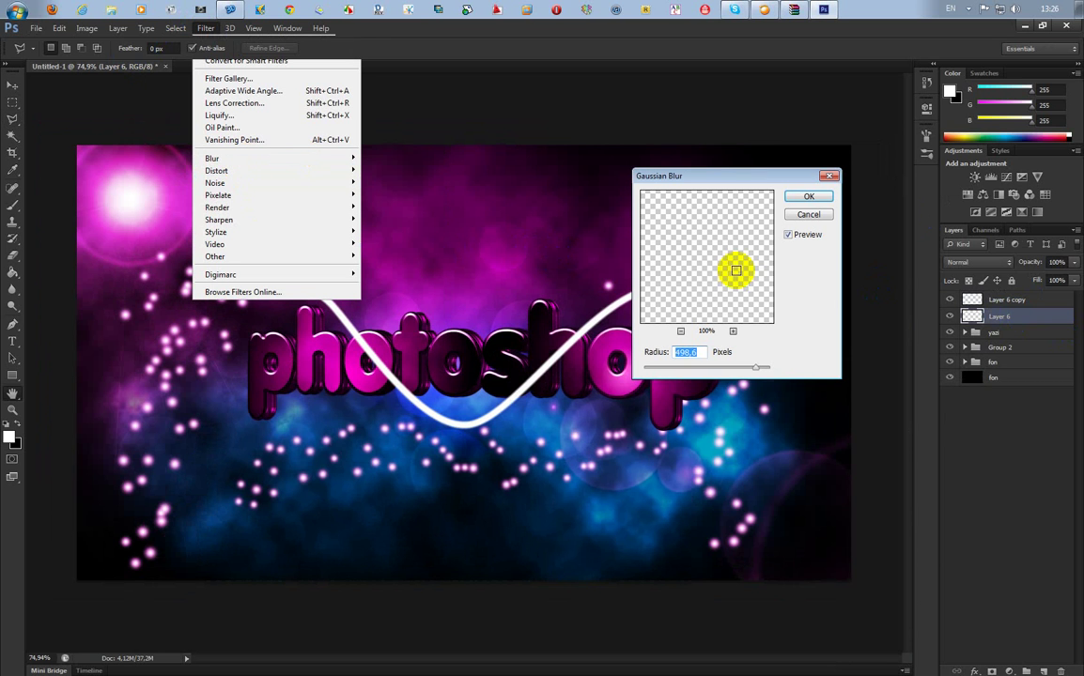
drag(731, 268, 740, 305)
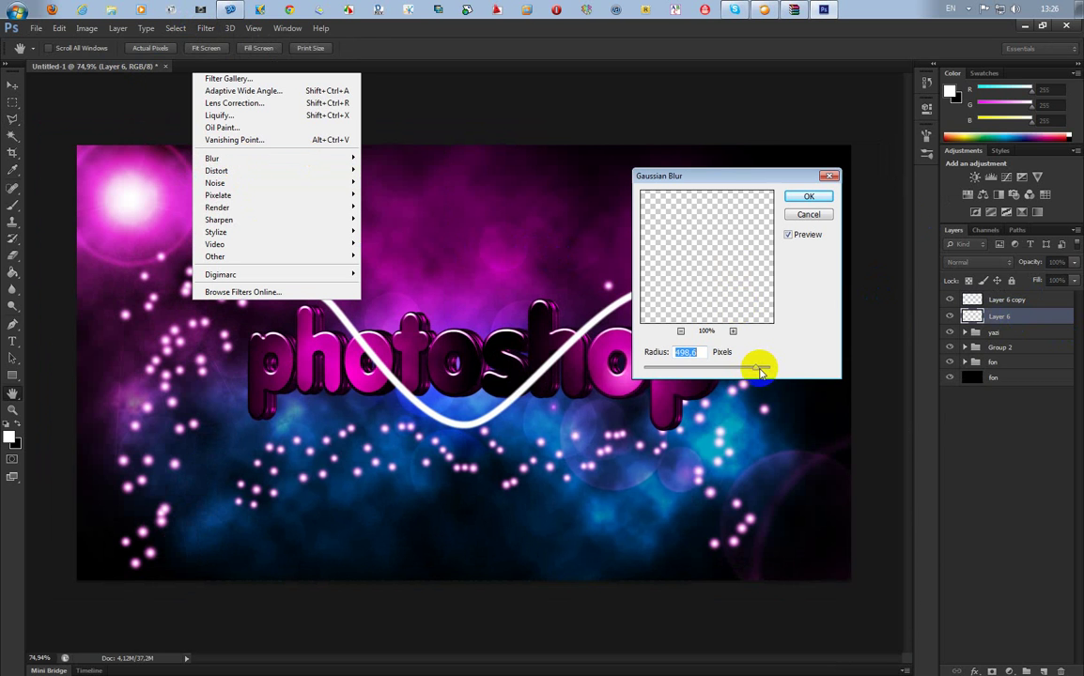
drag(750, 367, 685, 373)
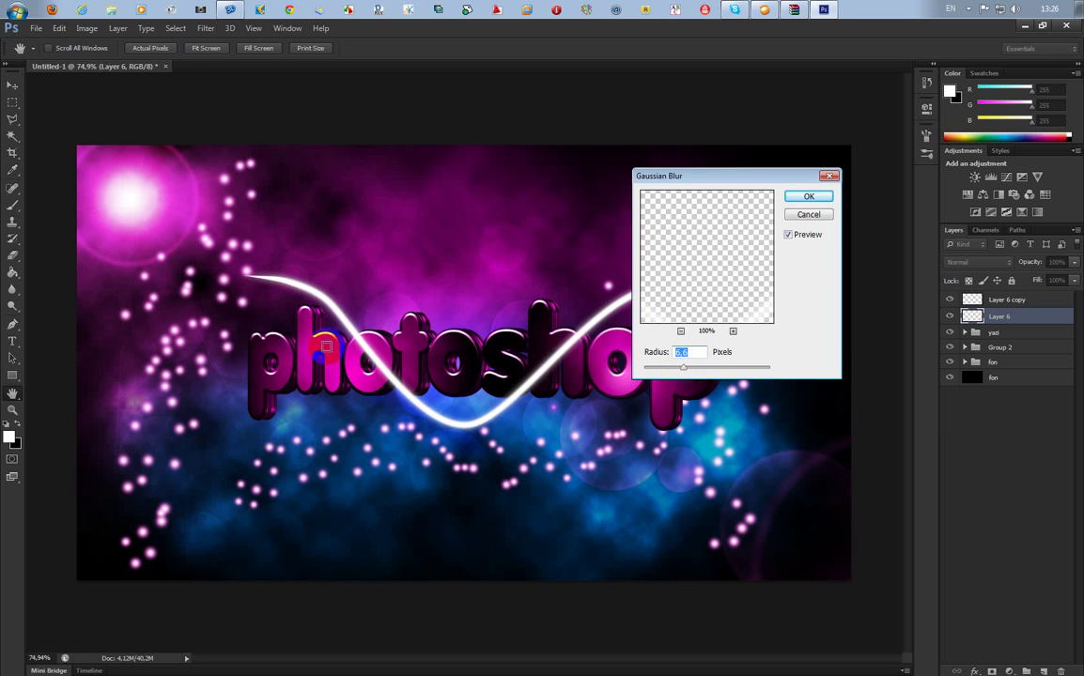
click(805, 199)
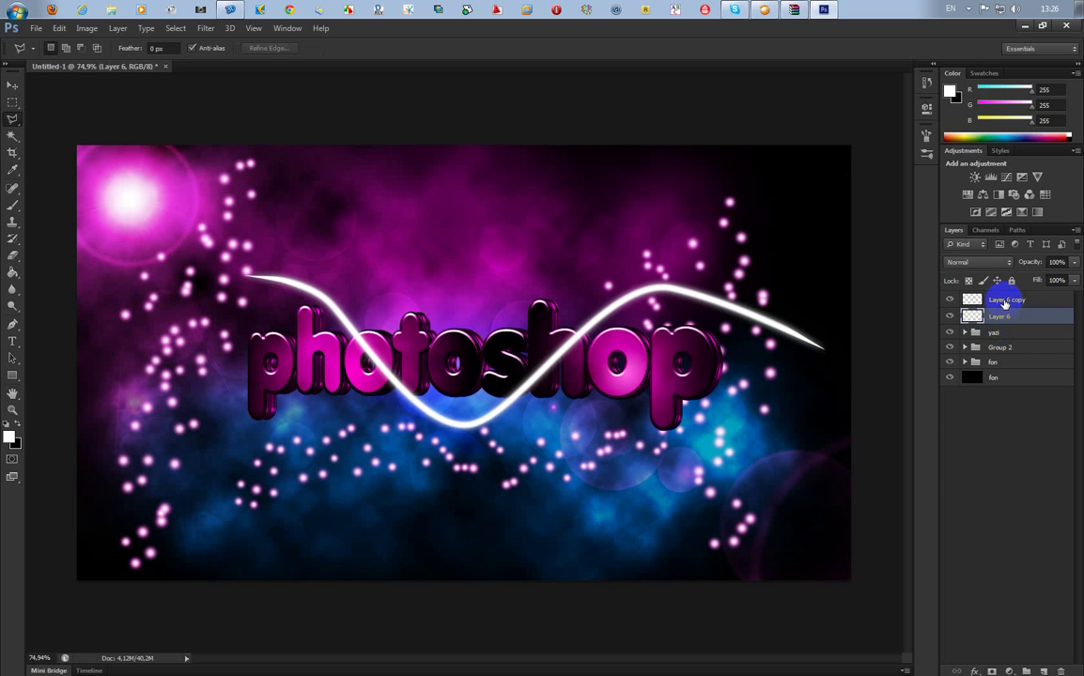
Step: Add an Outer Glow in colour ffafdf to Layer 6 copy
click(1005, 302)
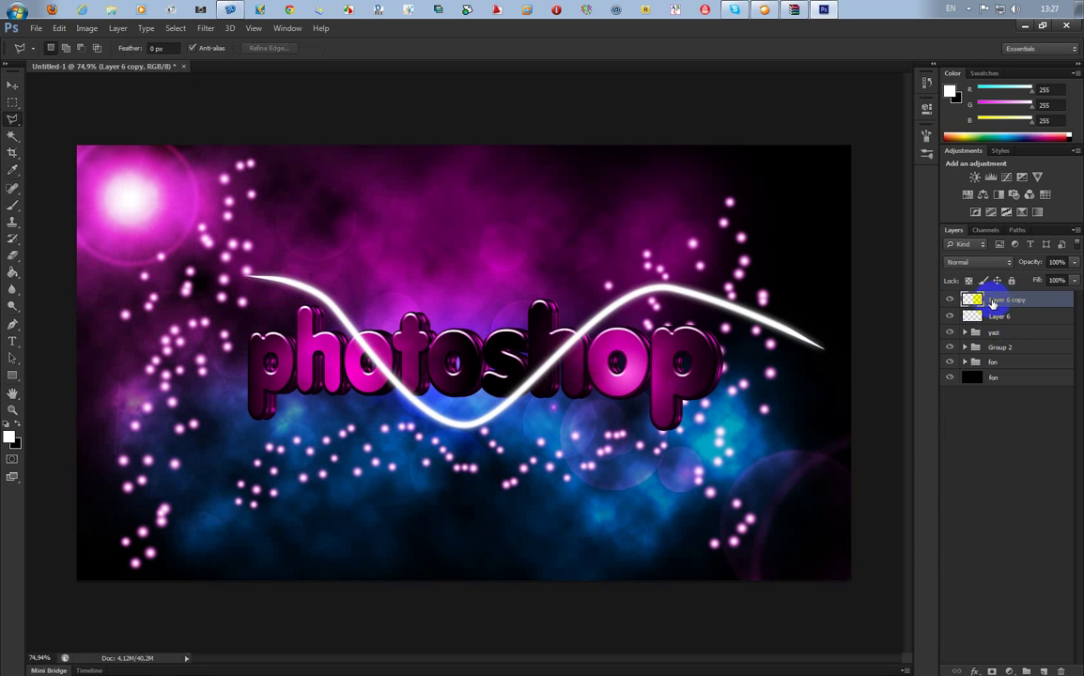
click(972, 301)
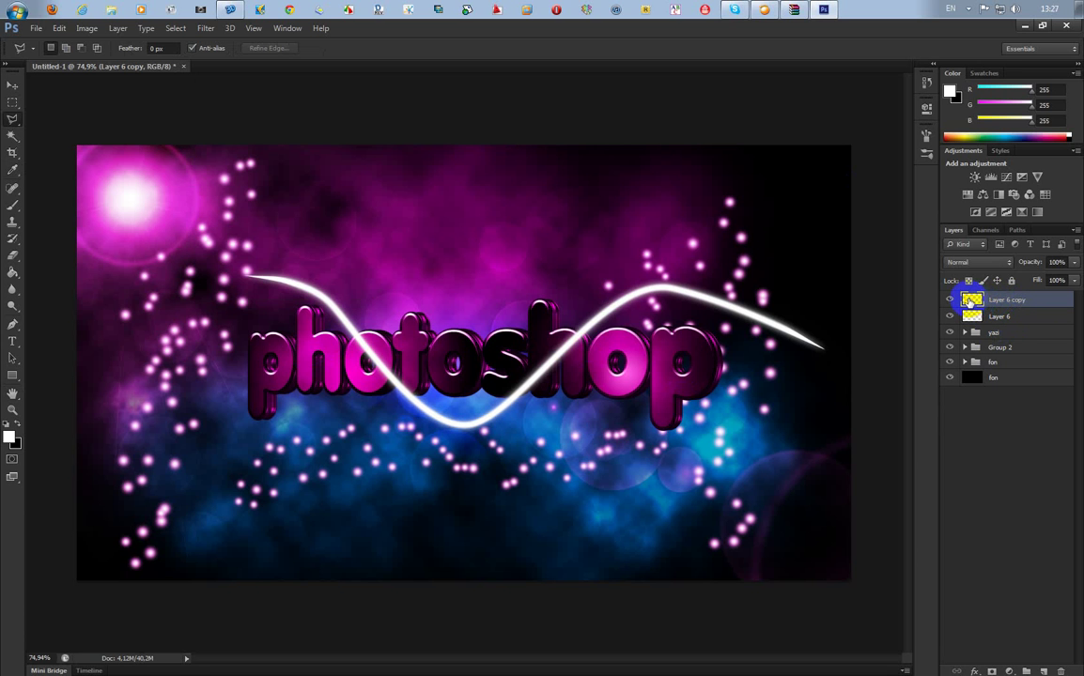
double_click(972, 300)
drag(786, 117, 925, 96)
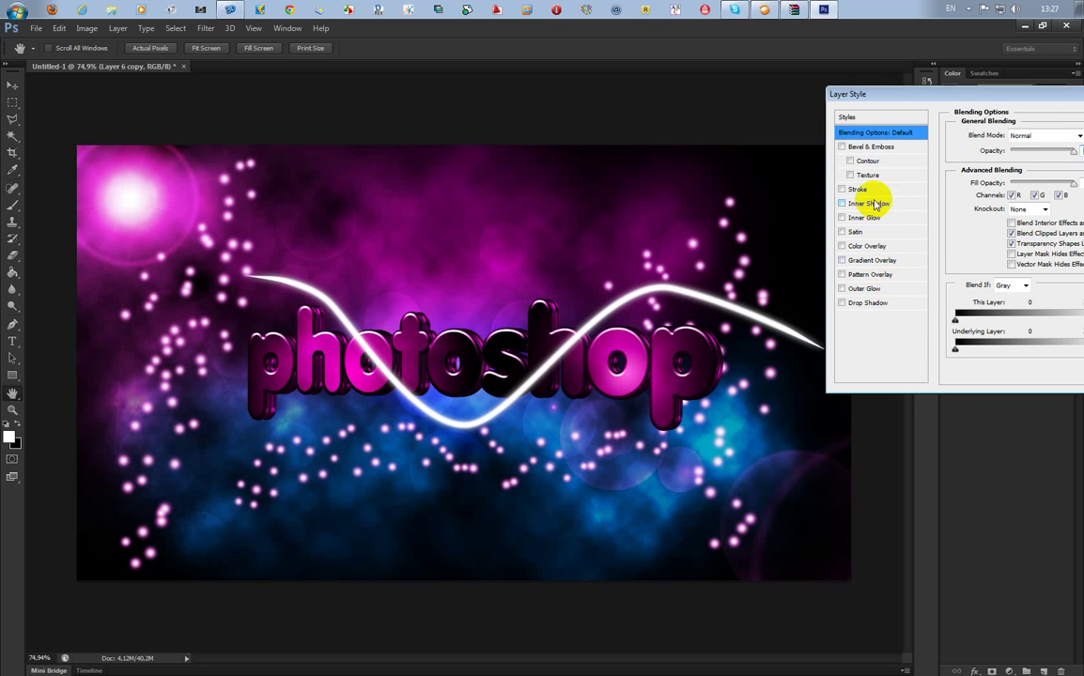
click(871, 291)
drag(930, 97, 850, 104)
click(915, 190)
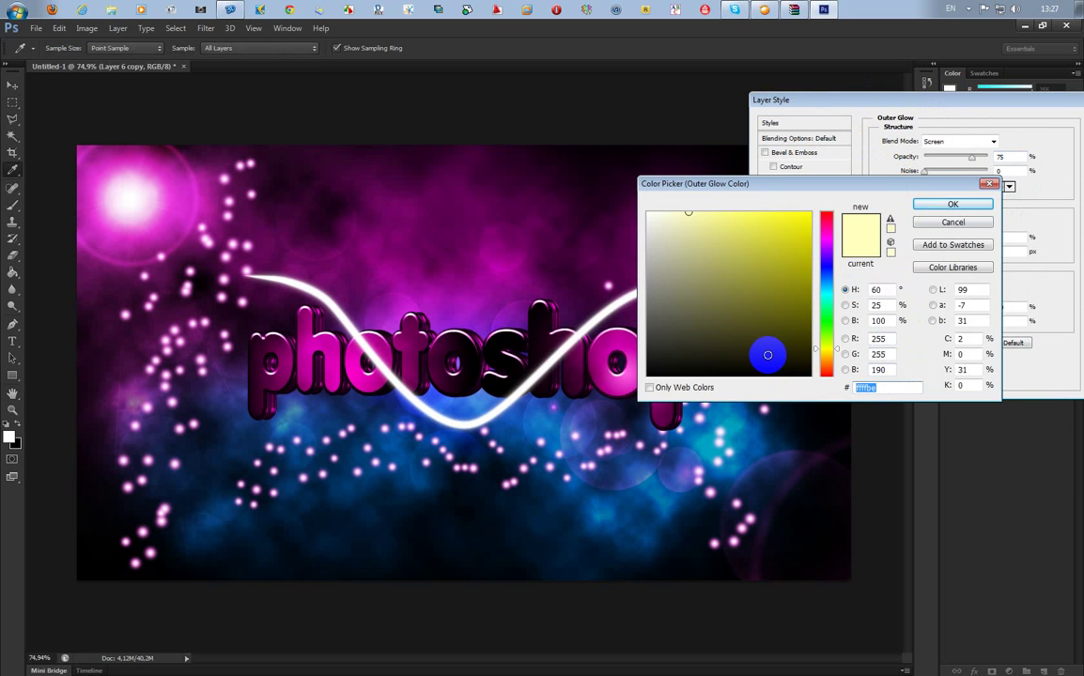
text(ffafdf)
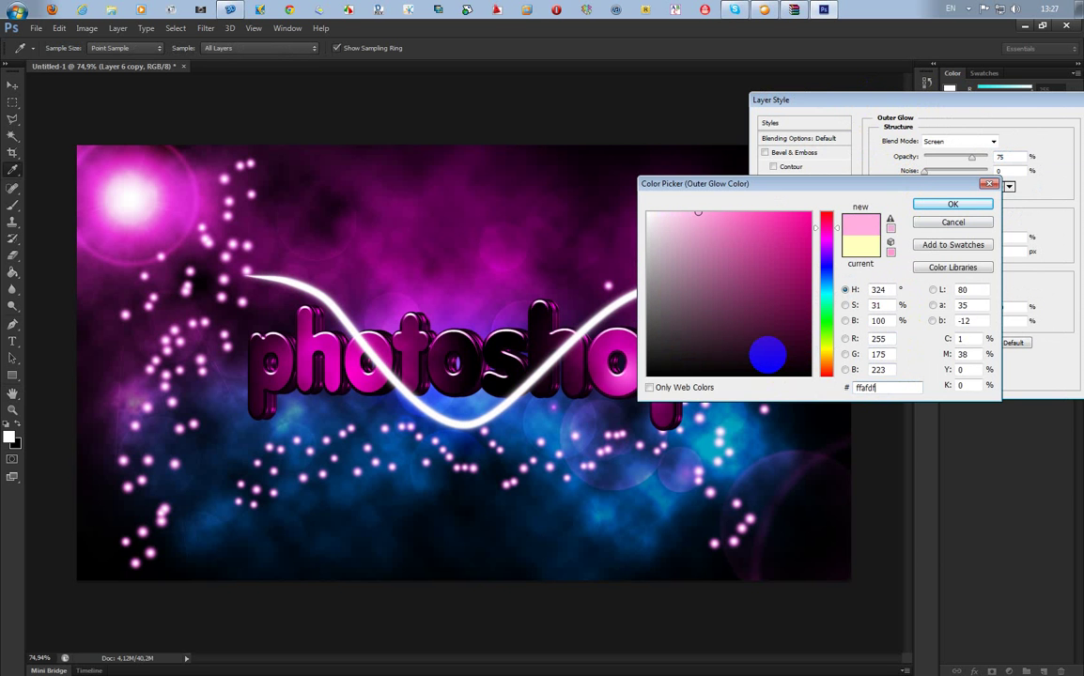
click(953, 204)
click(942, 113)
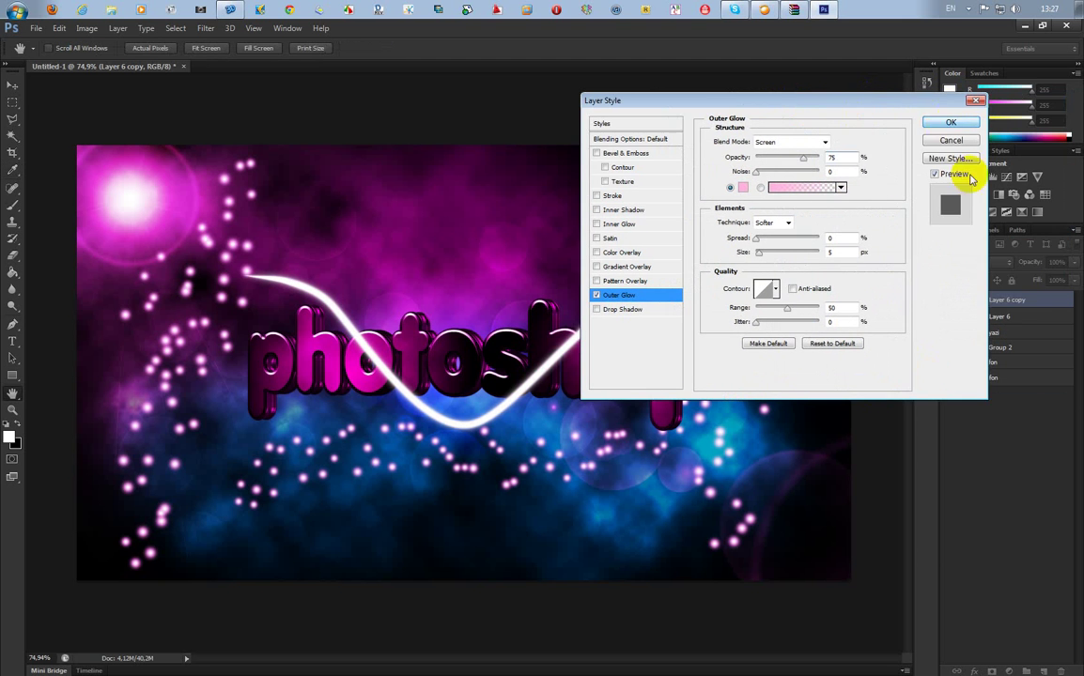
Step: Copy the layer style of Layer 6 copy and paste it onto Layer 6
right_click(1013, 306)
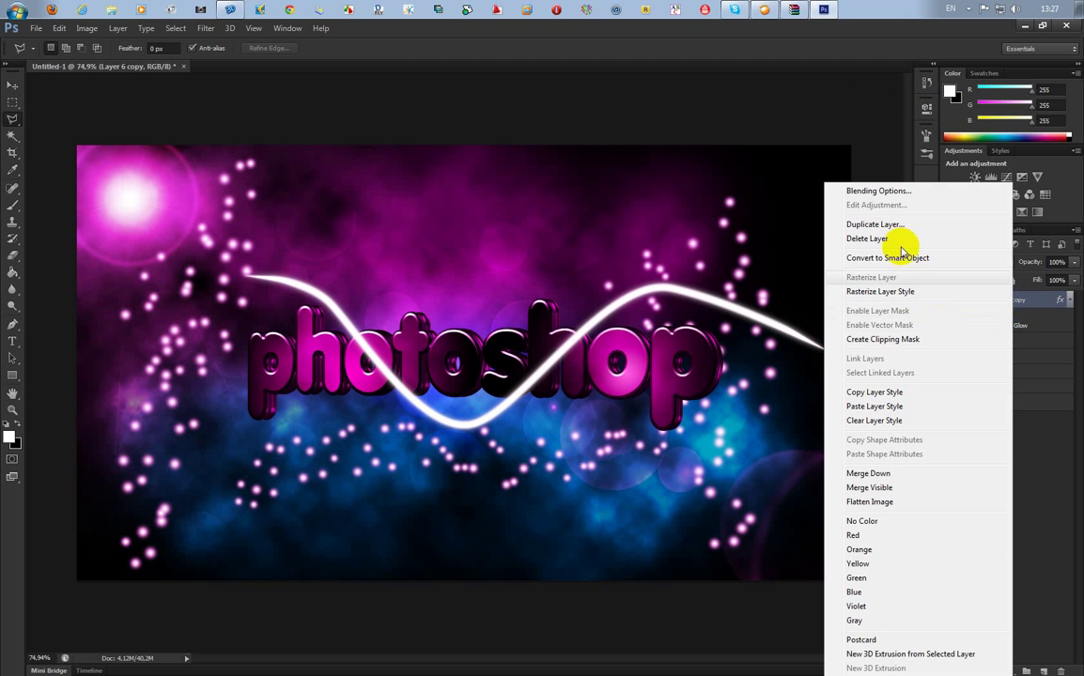
click(887, 393)
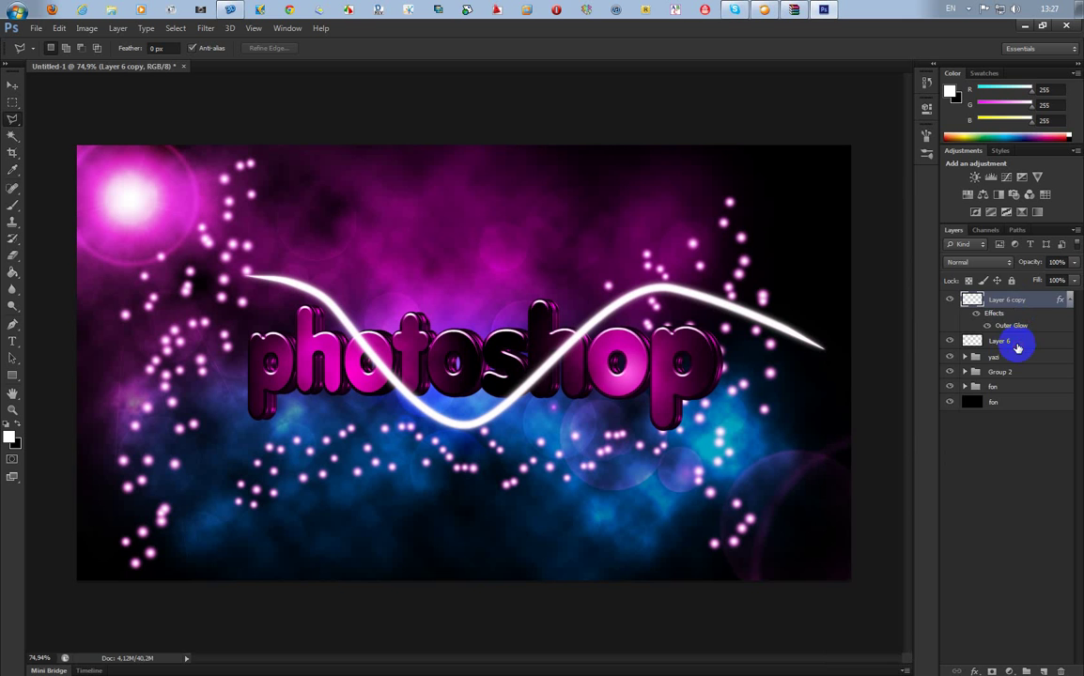
click(1019, 342)
right_click(1017, 344)
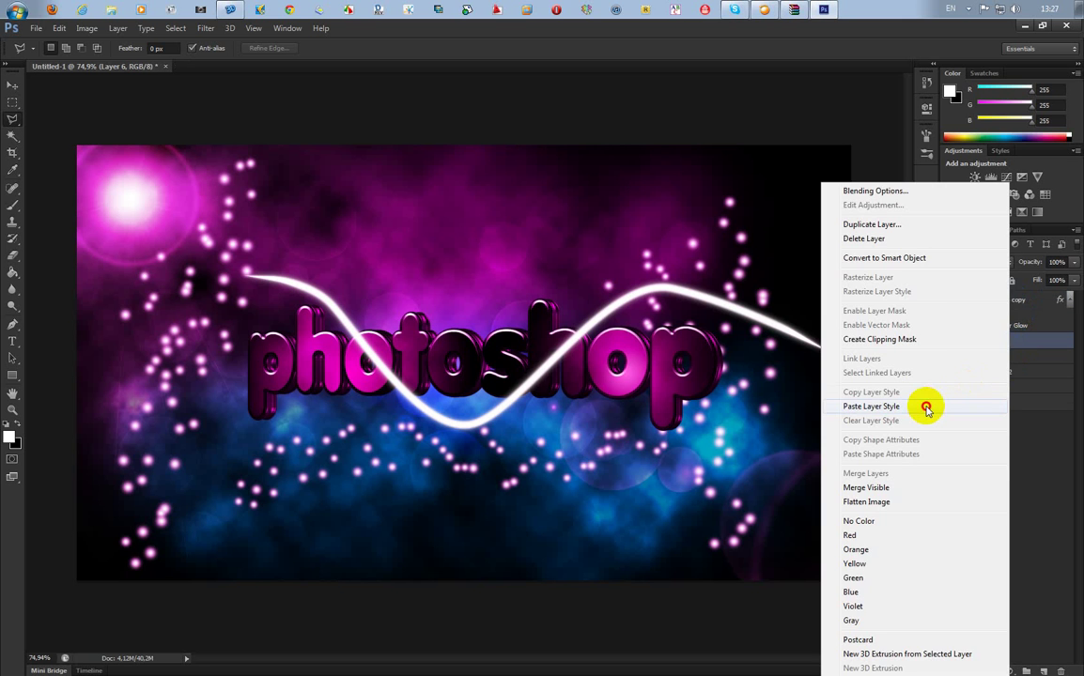
click(926, 407)
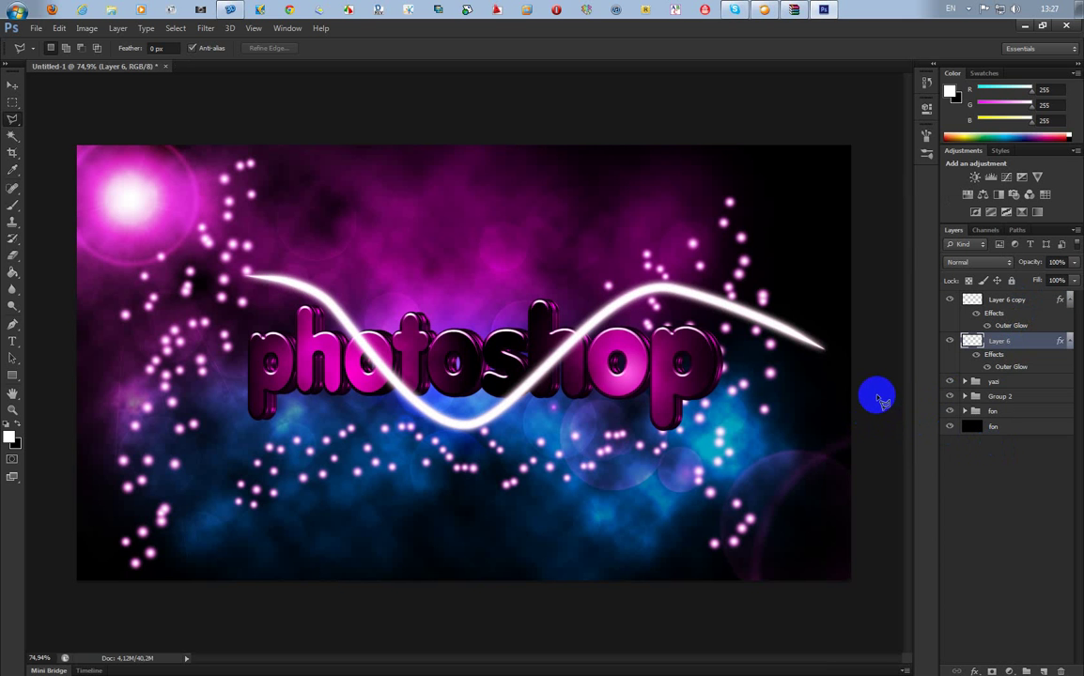
ctrl+click(972, 341)
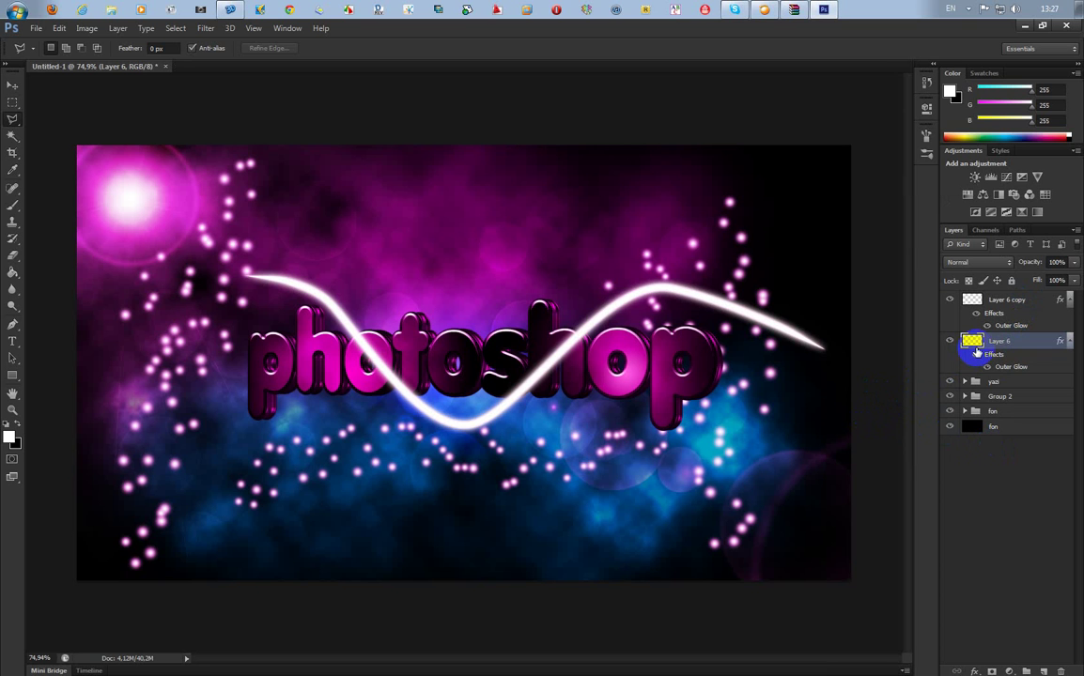
ctrl+click(967, 340)
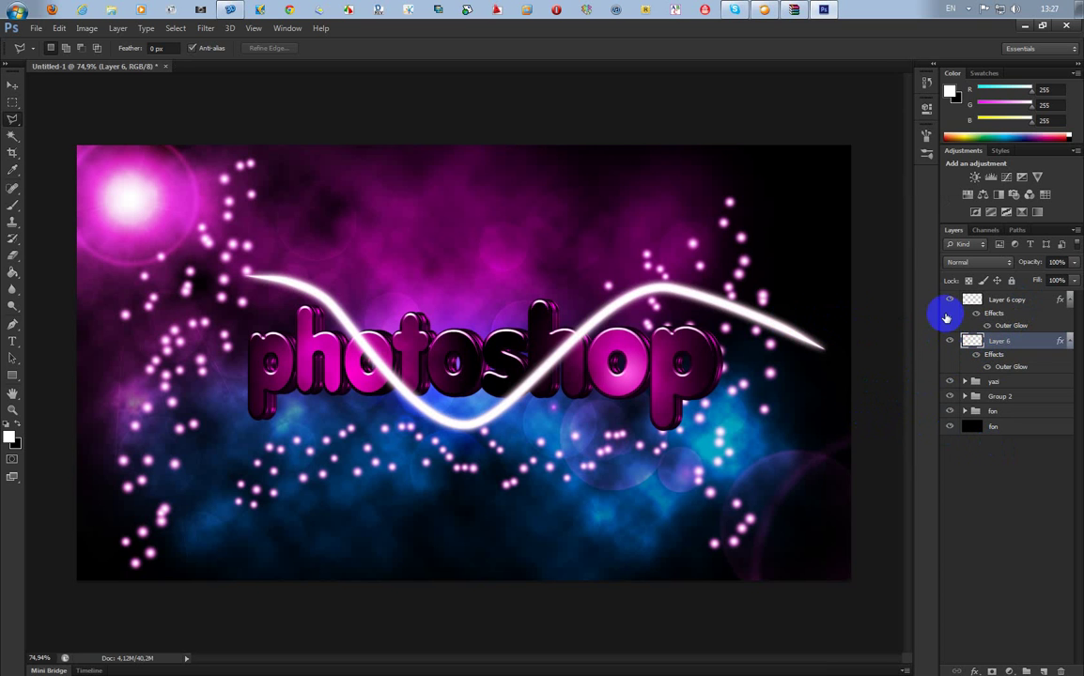
mouse_move(799, 282)
mouse_down()
mouse_move(751, 300)
mouse_move(690, 295)
mouse_move(718, 288)
mouse_move(732, 305)
mouse_move(777, 307)
mouse_up()
ctrl+click(953, 344)
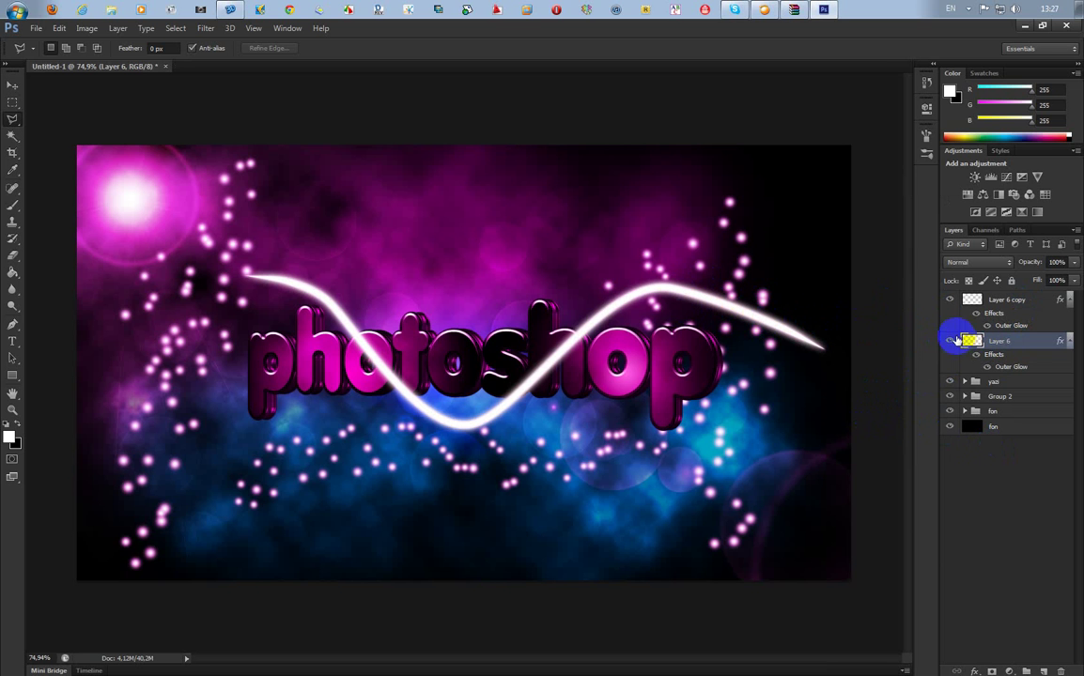
Step: Set the Eraser to an 85 px brush on Layer 6 copy and dab near both ends of the white line
click(1002, 298)
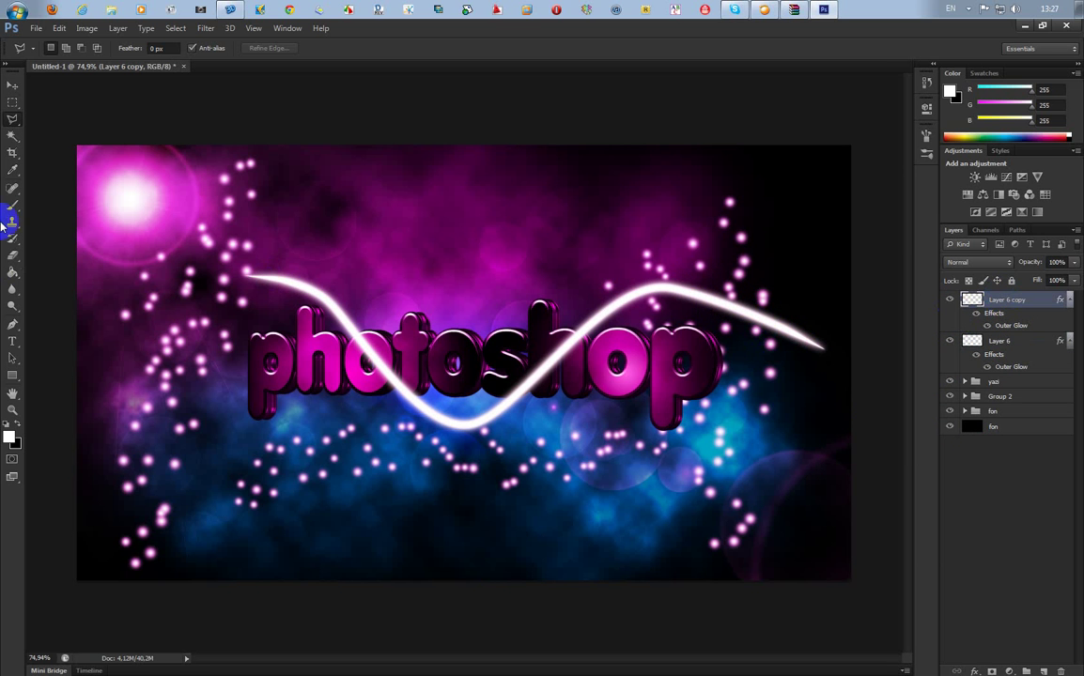
click(13, 252)
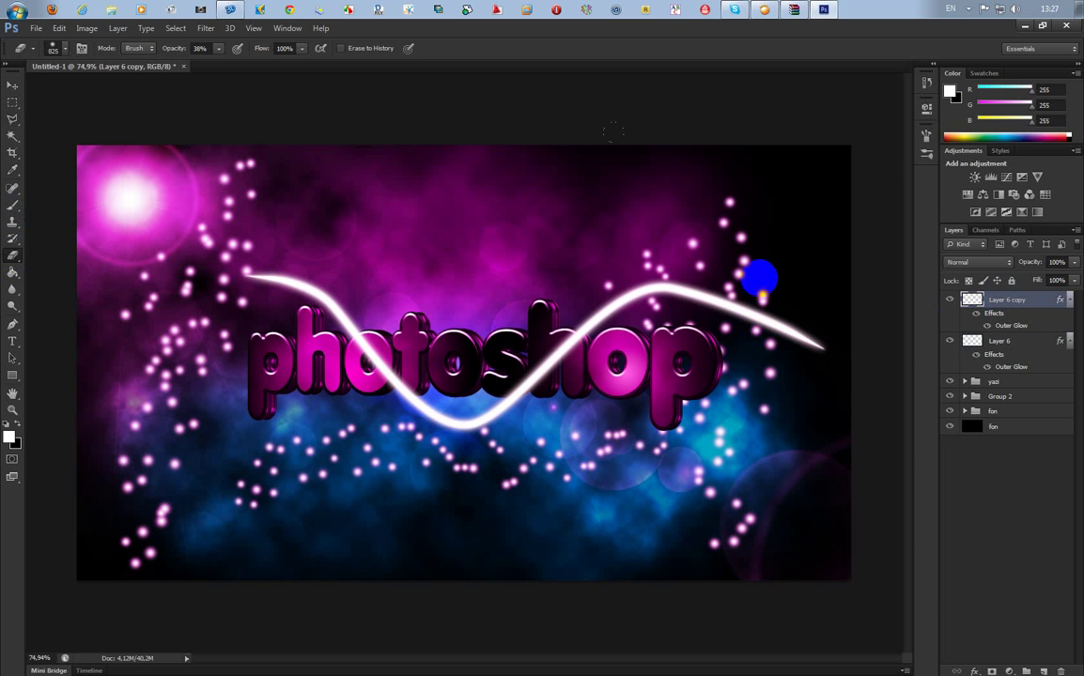
right_click(714, 278)
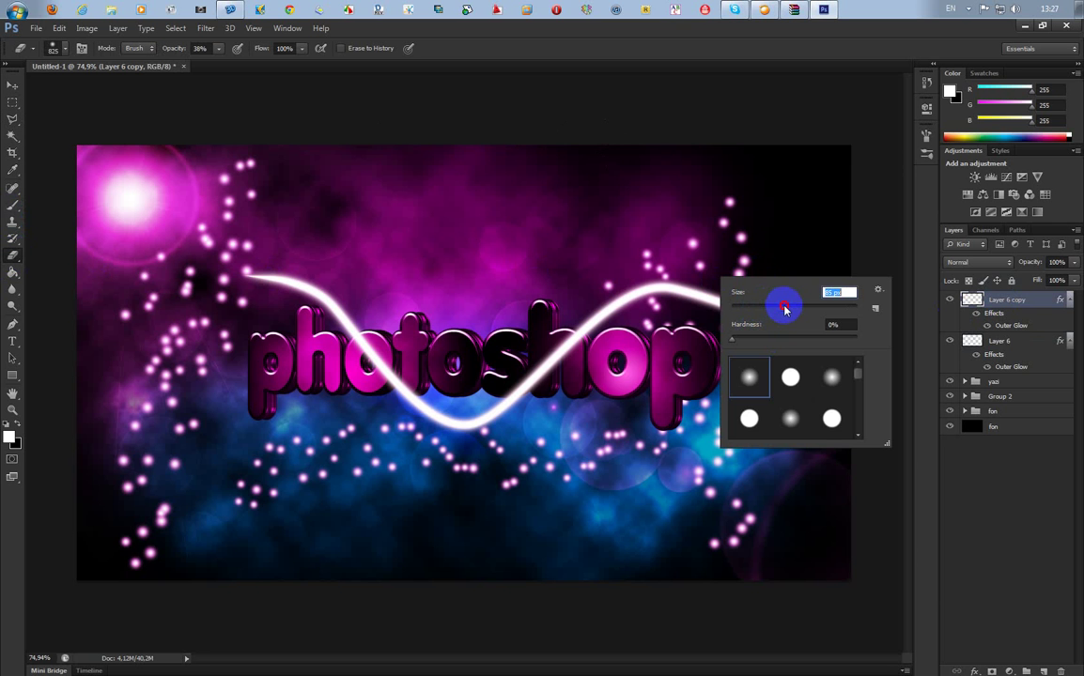
click(841, 87)
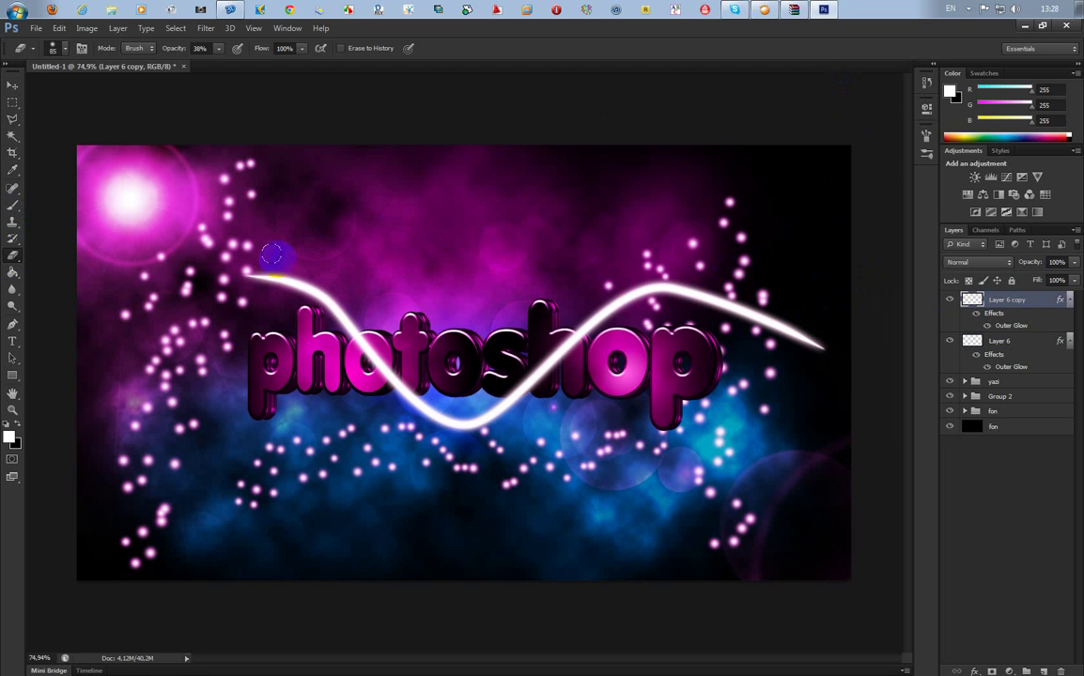
click(231, 278)
click(748, 247)
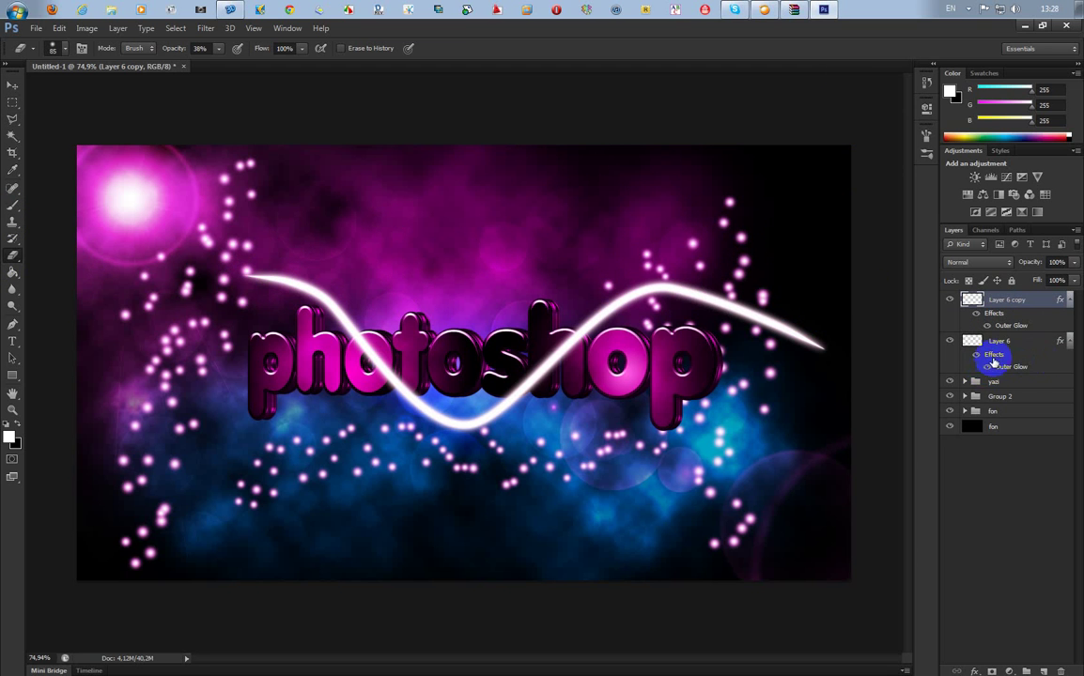
Step: Group Layer 6 and Layer 6 copy, with their effects collapsed, and name the group "xett"
click(1070, 340)
click(1069, 301)
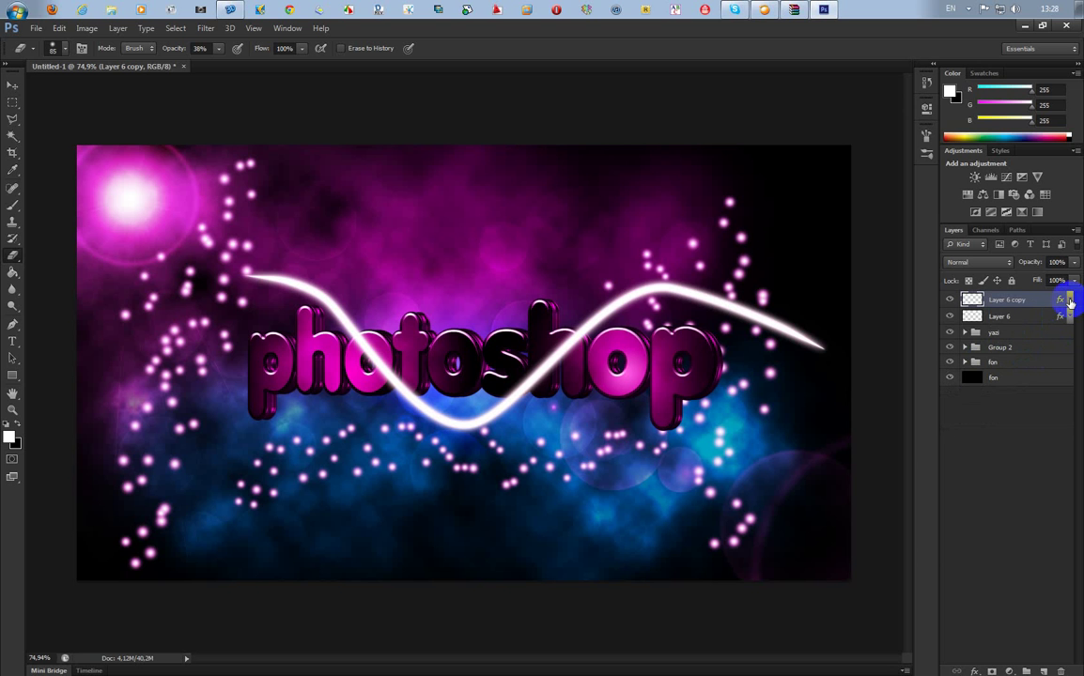
click(972, 316)
ctrl+click(974, 317)
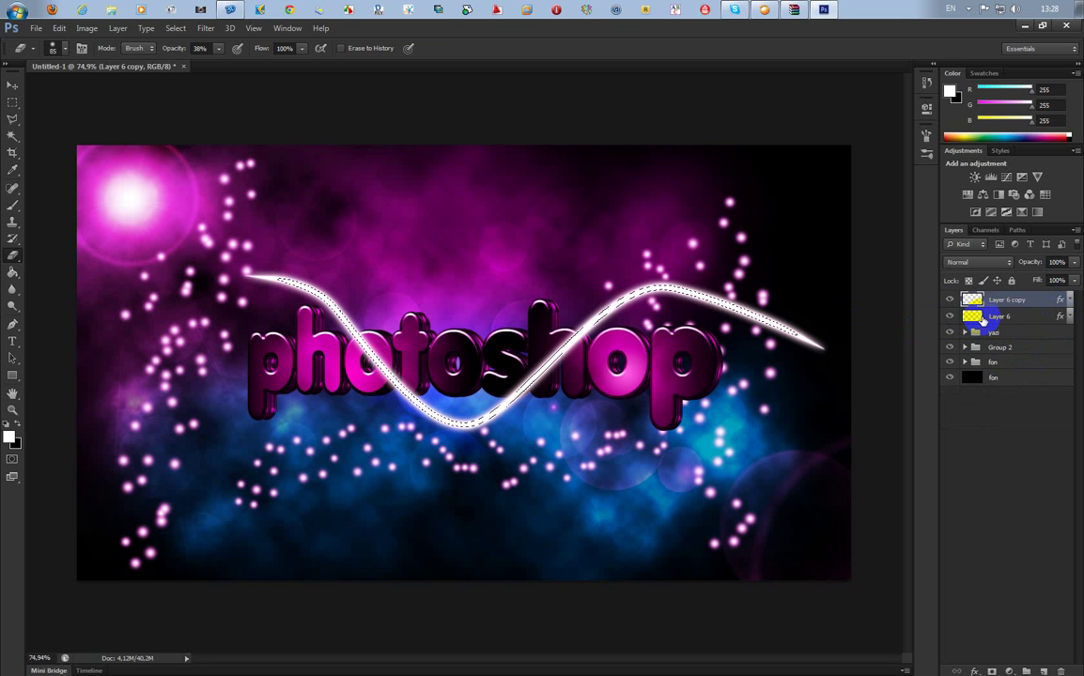
key(ctrl+d)
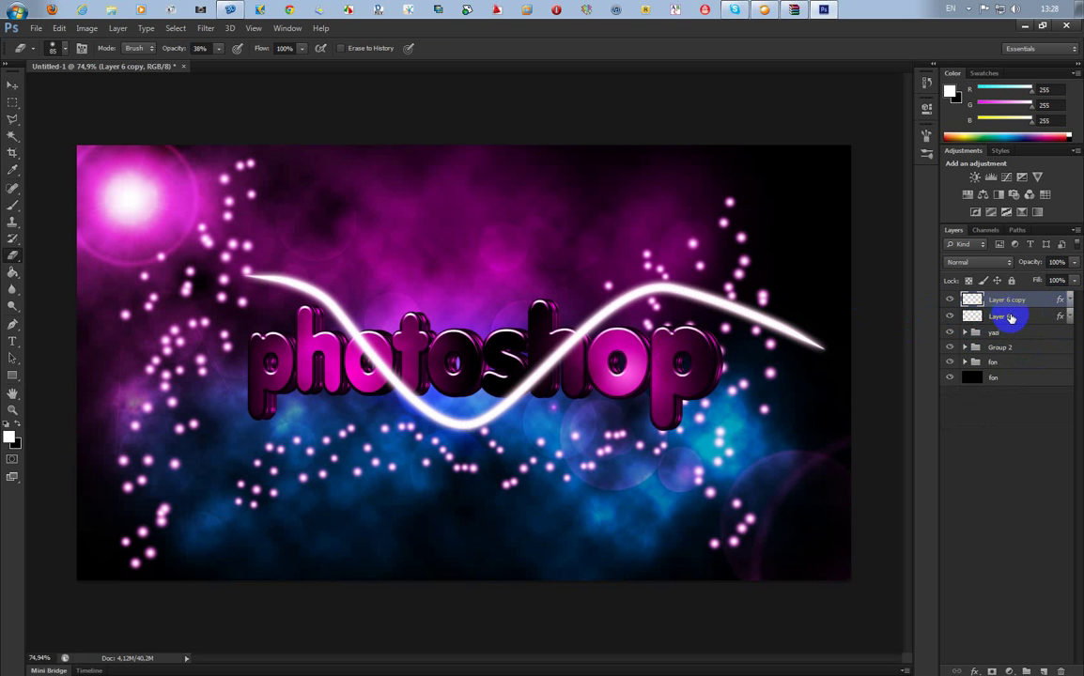
ctrl+click(1007, 317)
key(ctrl+g)
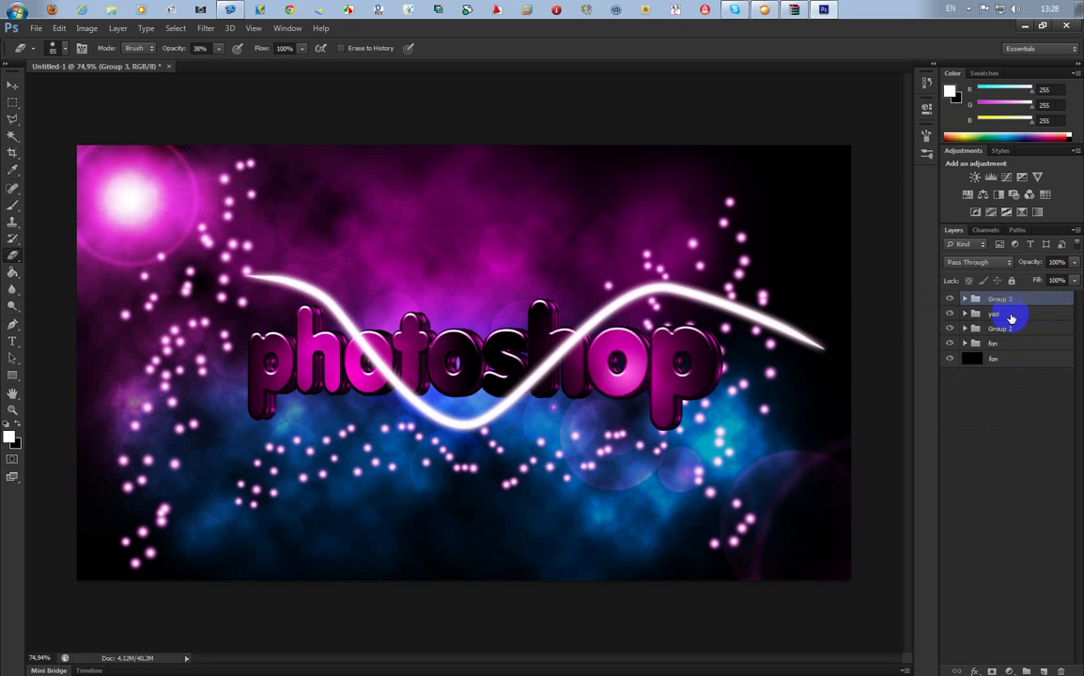
double_click(999, 299)
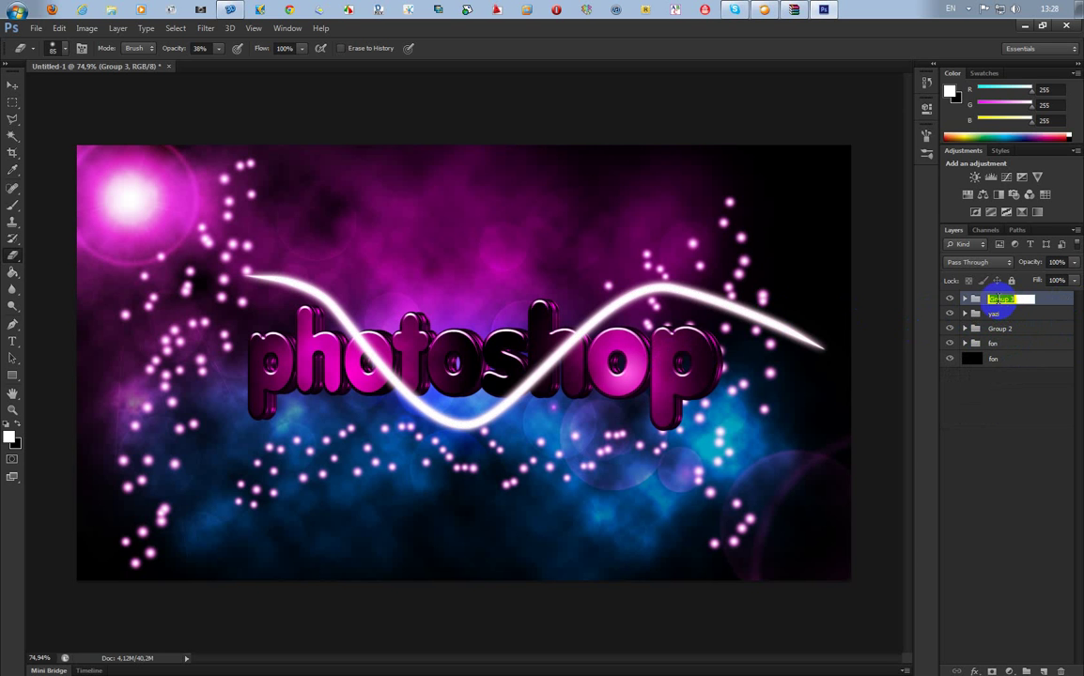
key(Return)
drag(997, 305, 967, 319)
Step: Load the outline of the text's Smart Object layer in the "yazi" group as a selection
click(965, 315)
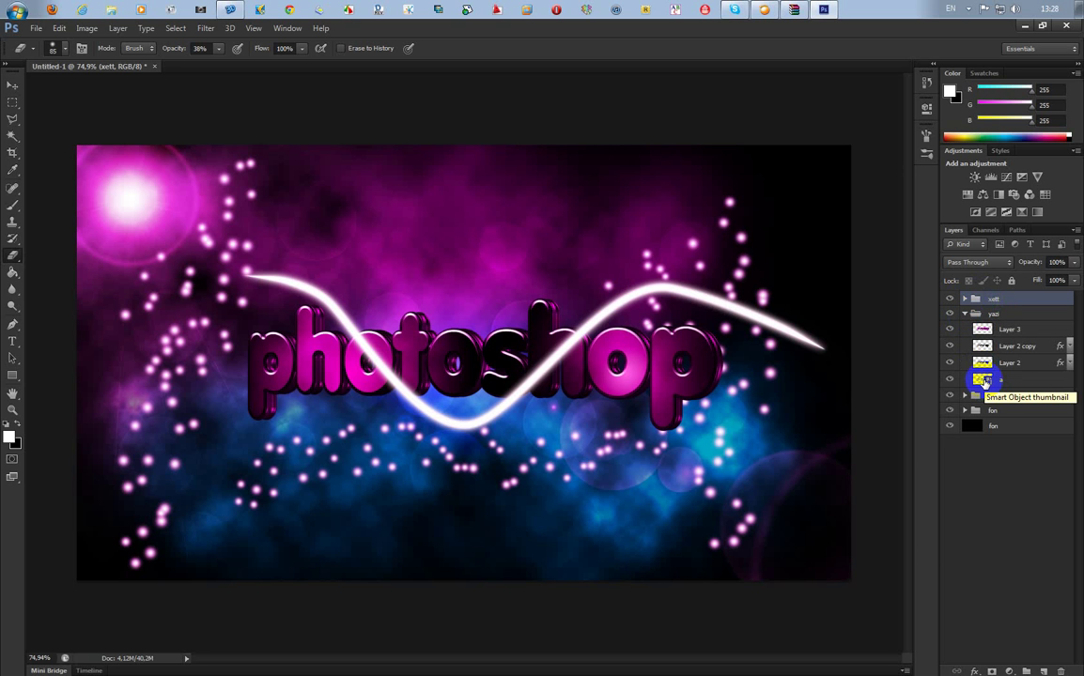
ctrl+click(983, 380)
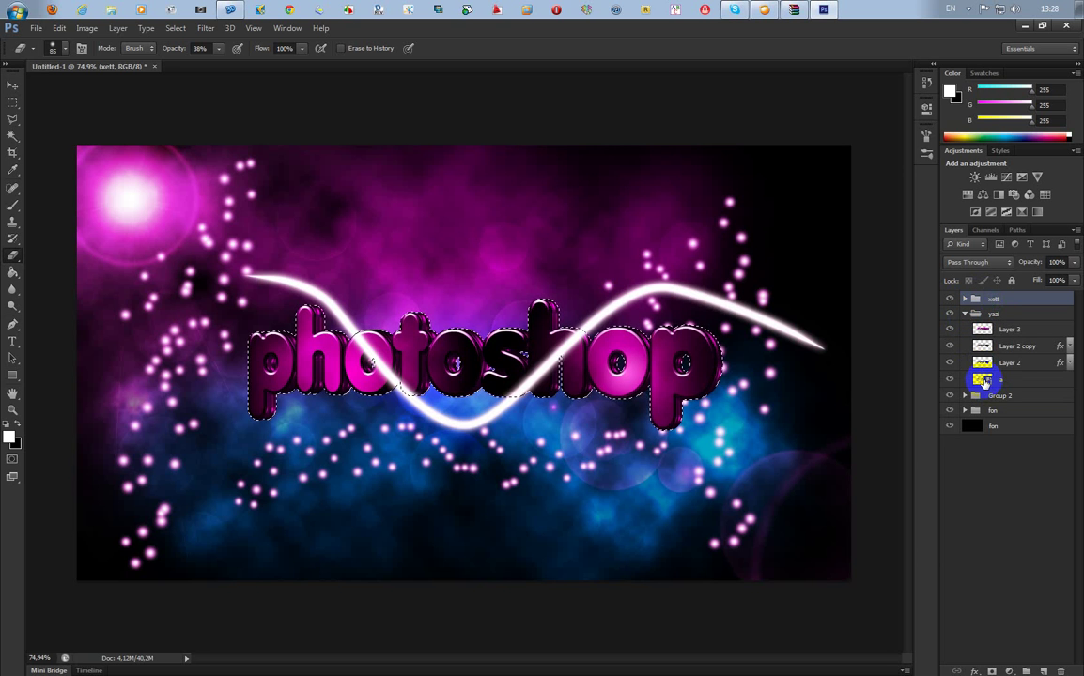
click(964, 314)
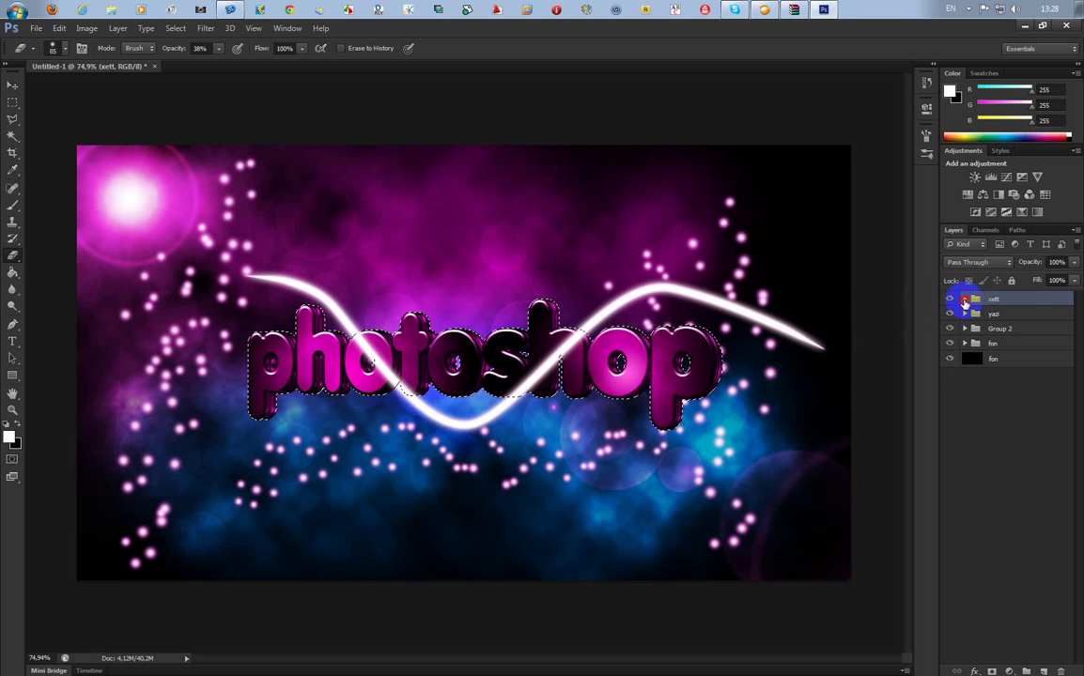
Step: Set the Eraser opacity to 100% and erase the white line across the first "o" on Layer 6 copy in the "xett" group
click(963, 300)
click(1012, 334)
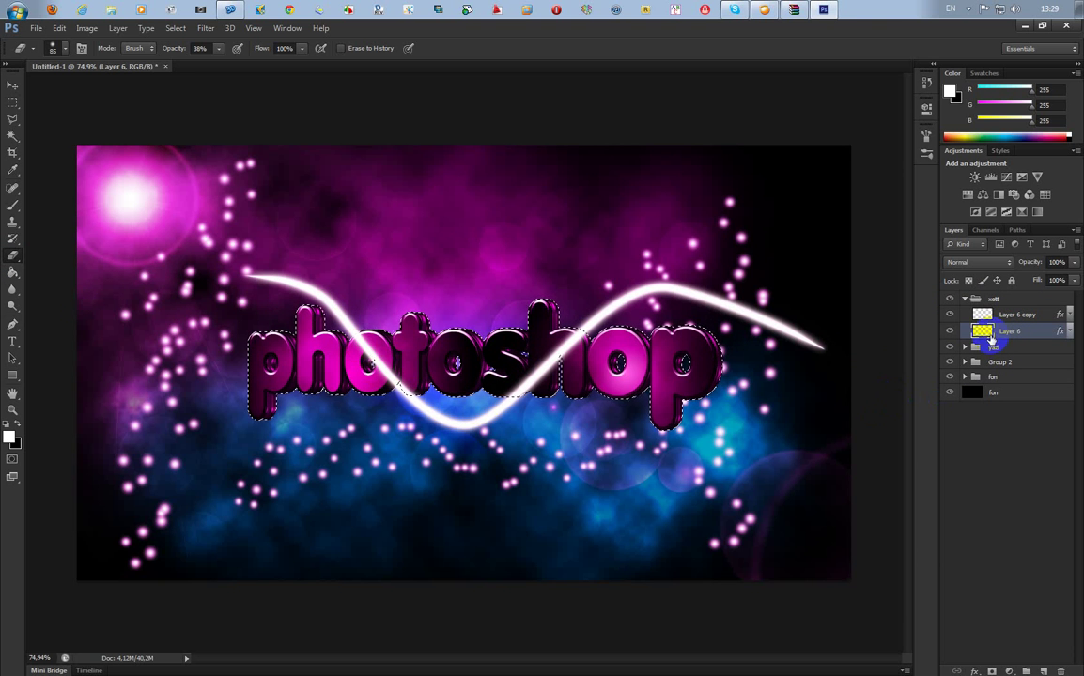
click(979, 315)
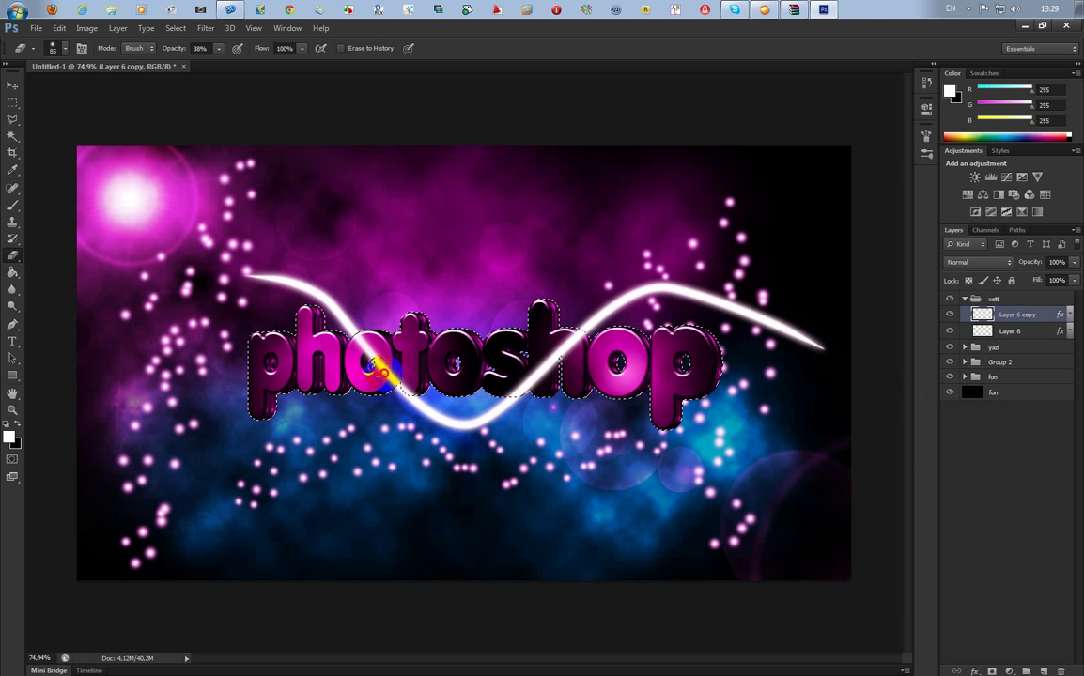
click(219, 48)
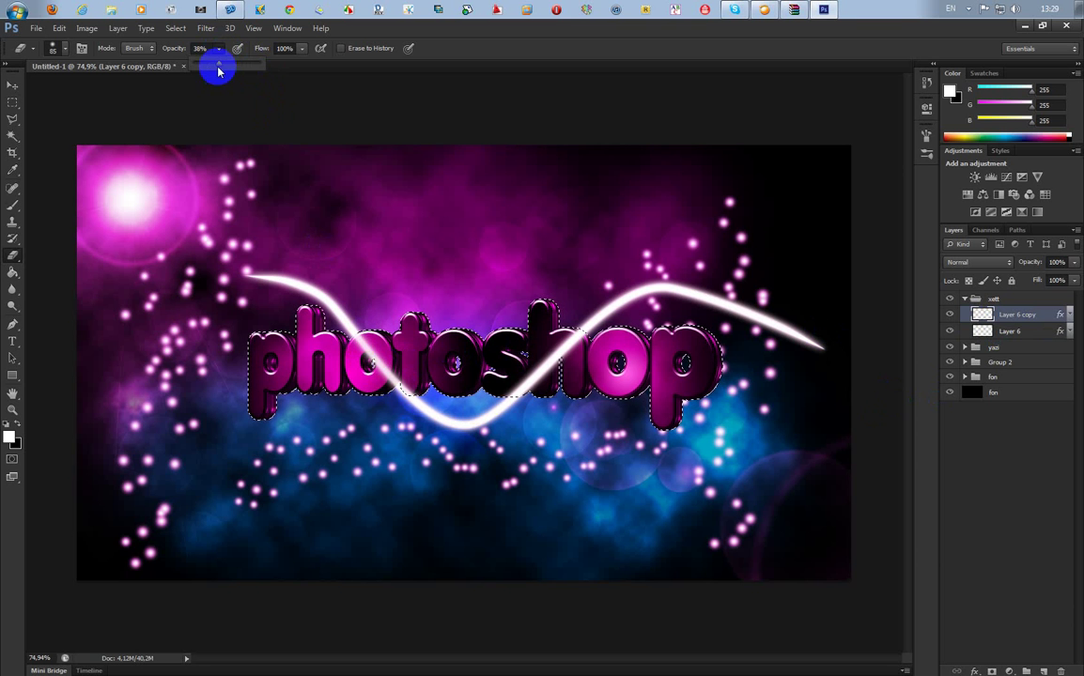
drag(267, 67, 282, 64)
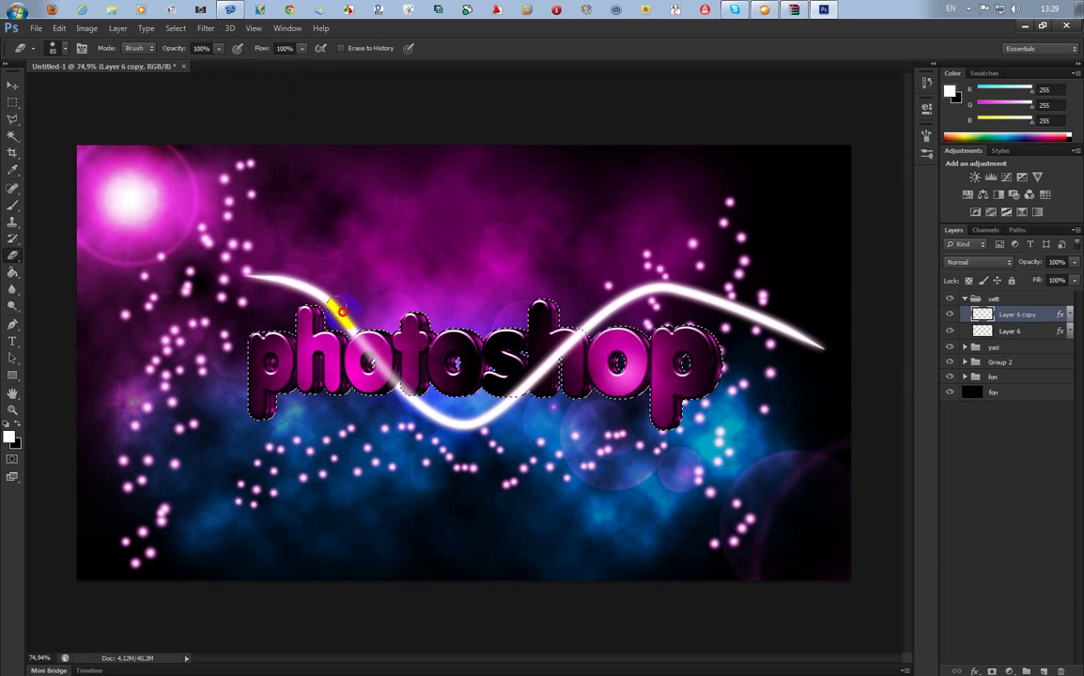
Step: Erase over the letters inside the text selection on Layer 6 and clear the selection
click(1038, 333)
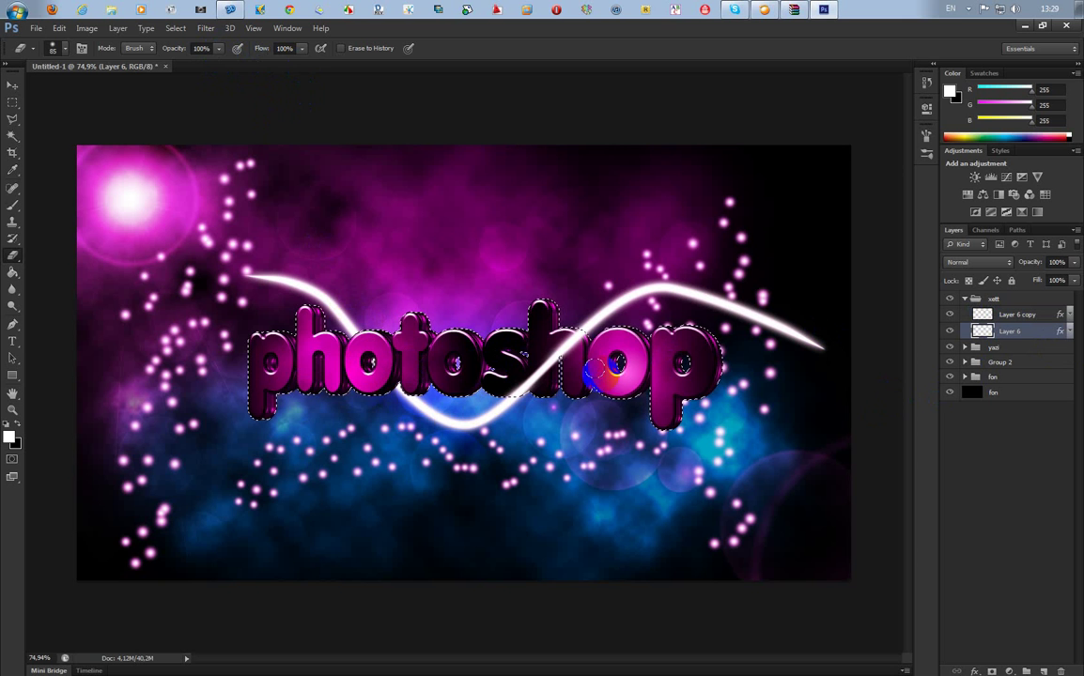
mouse_move(610, 369)
mouse_down()
mouse_move(512, 338)
mouse_move(385, 390)
mouse_move(350, 310)
mouse_move(428, 399)
mouse_move(416, 402)
mouse_move(471, 363)
mouse_up()
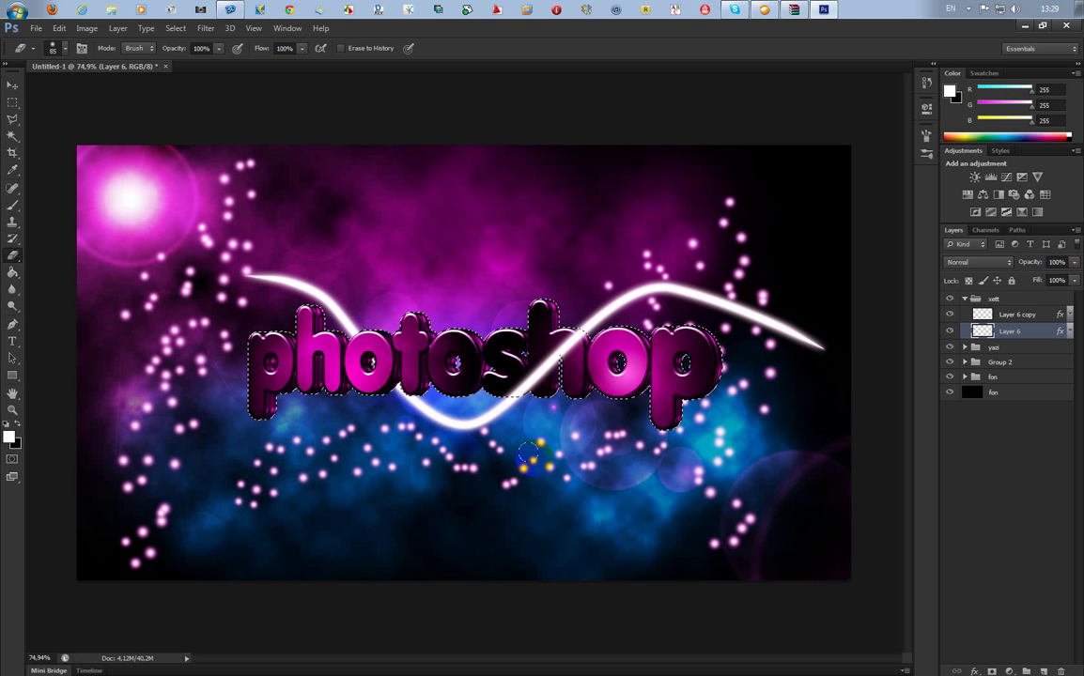
key(ctrl+d)
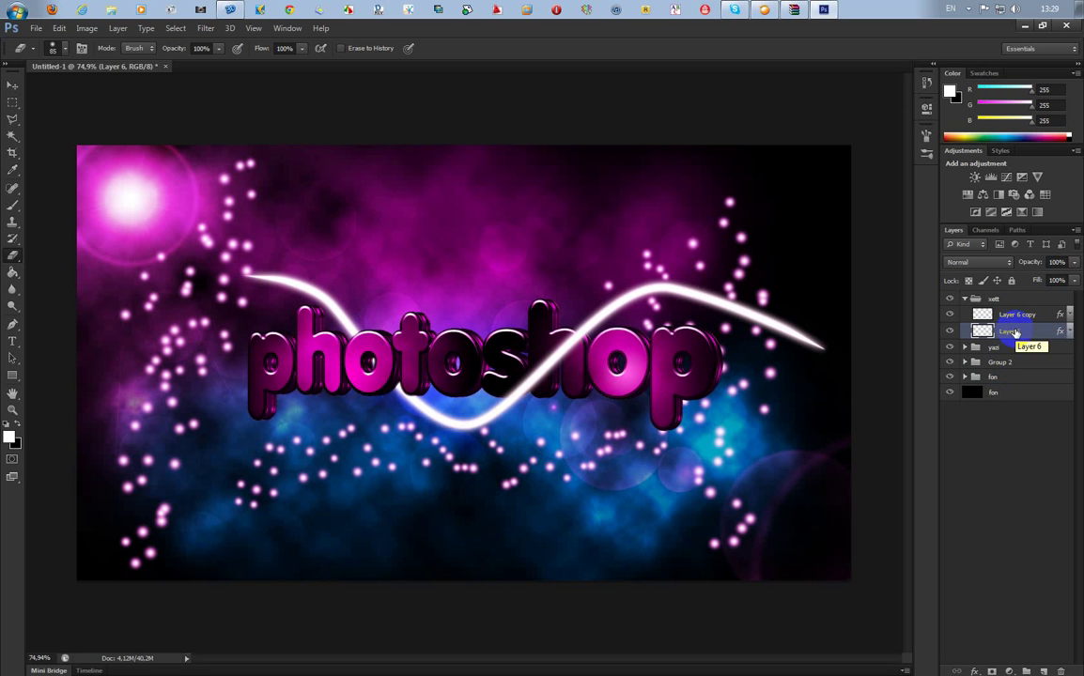
Step: Delete Layer 6 from the "xett" group and duplicate Layer 6 copy
key(Delete)
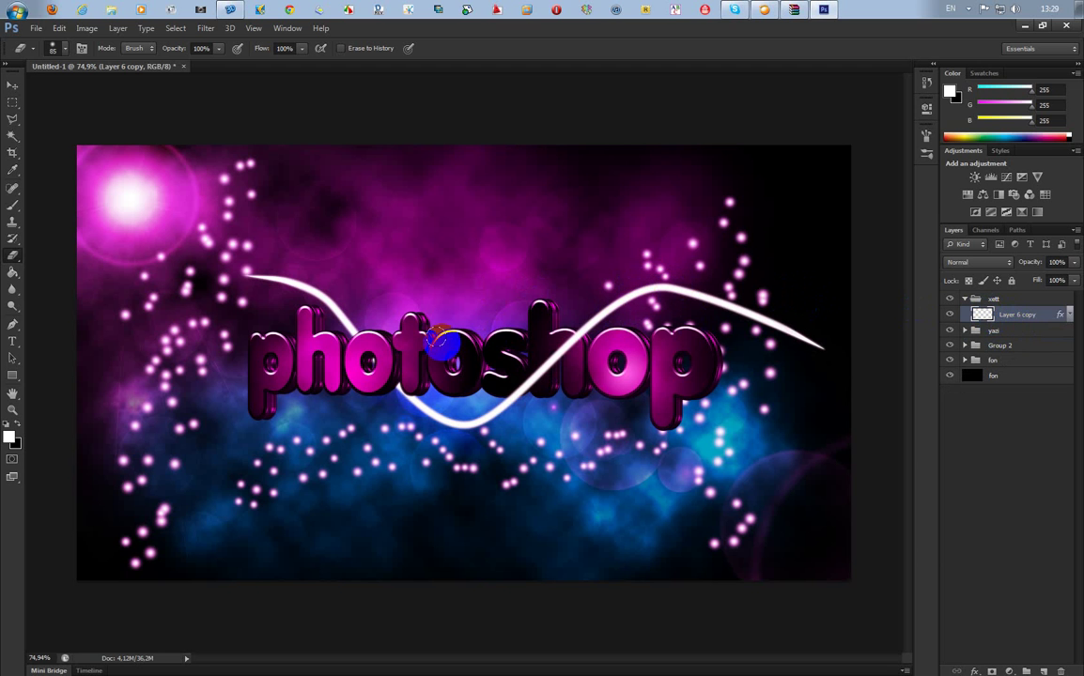
click(12, 323)
right_click(413, 389)
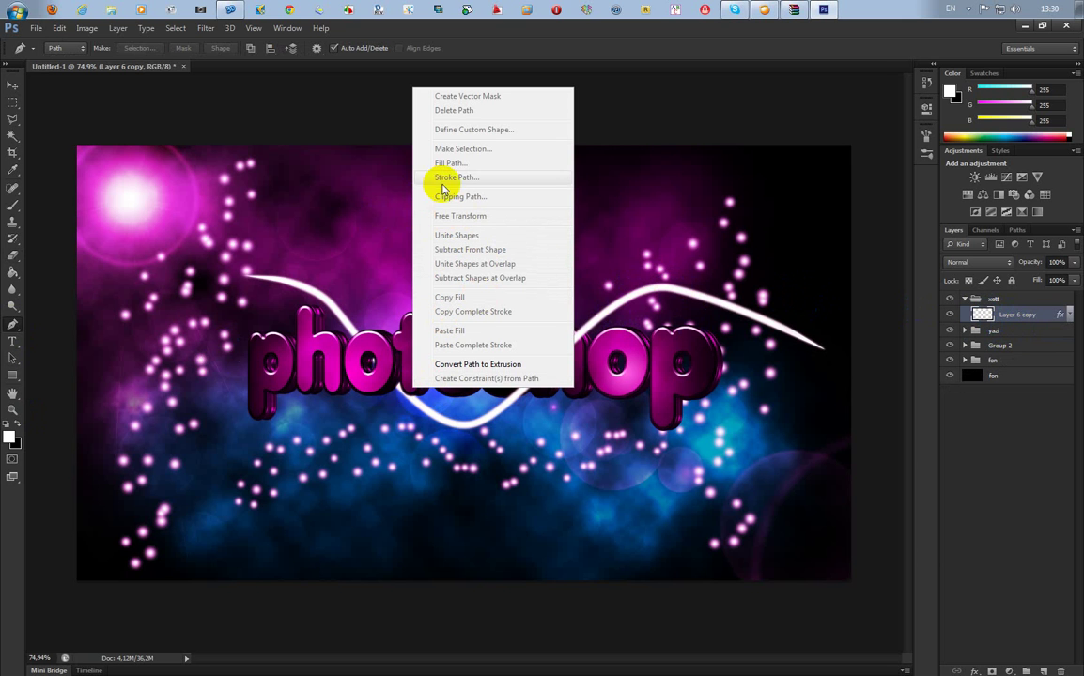
click(13, 202)
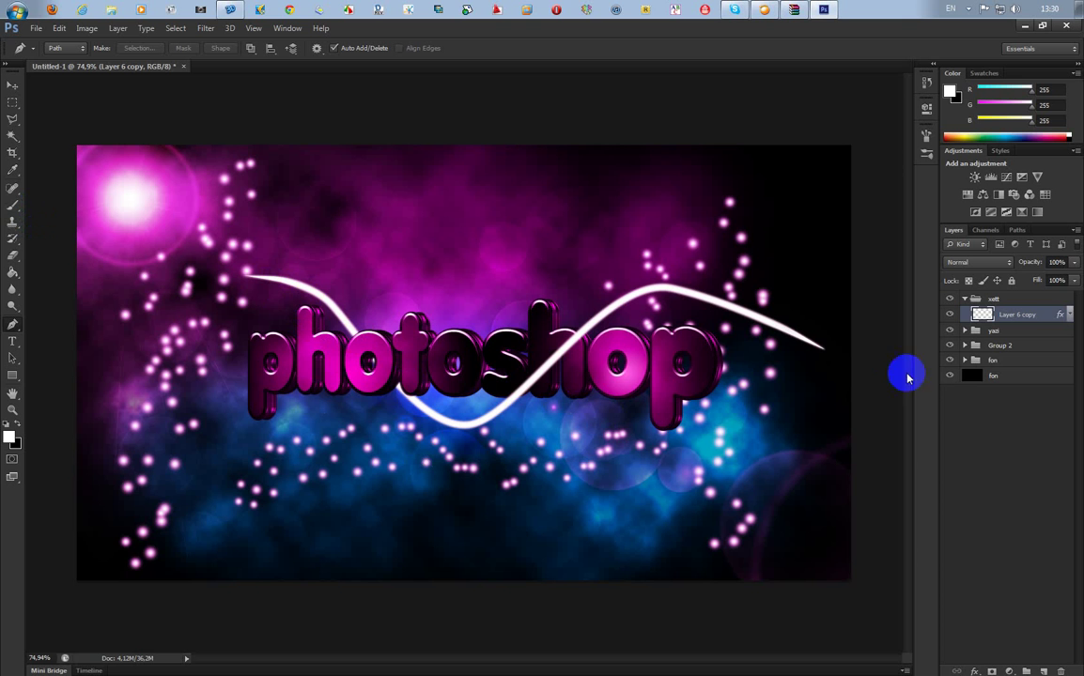
right_click(1024, 319)
click(893, 223)
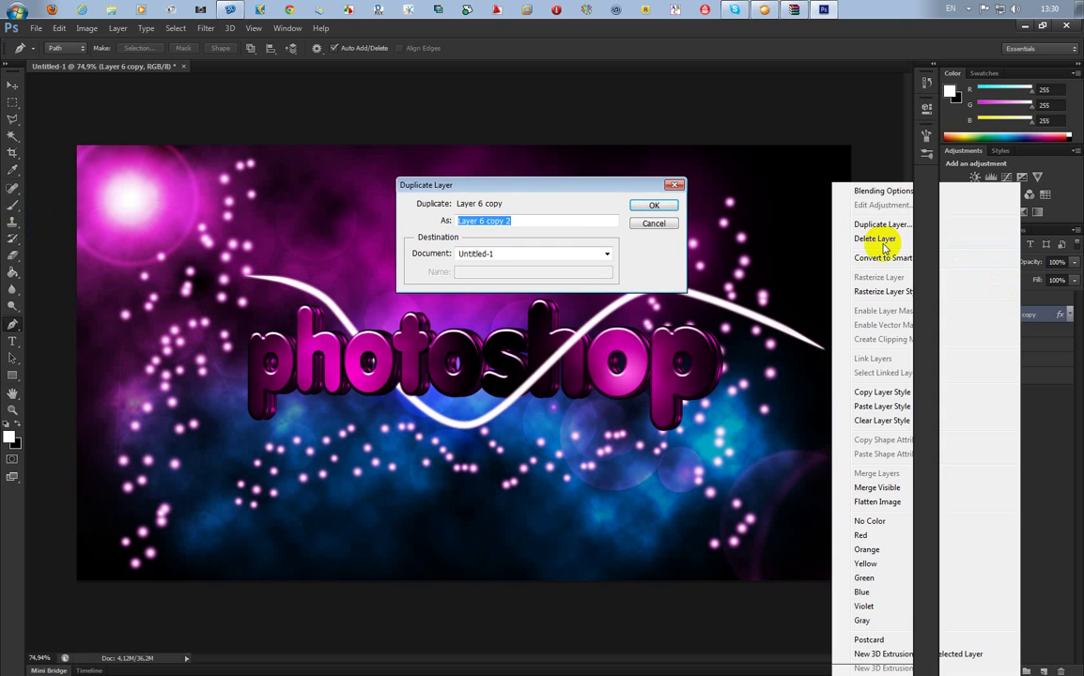
click(648, 208)
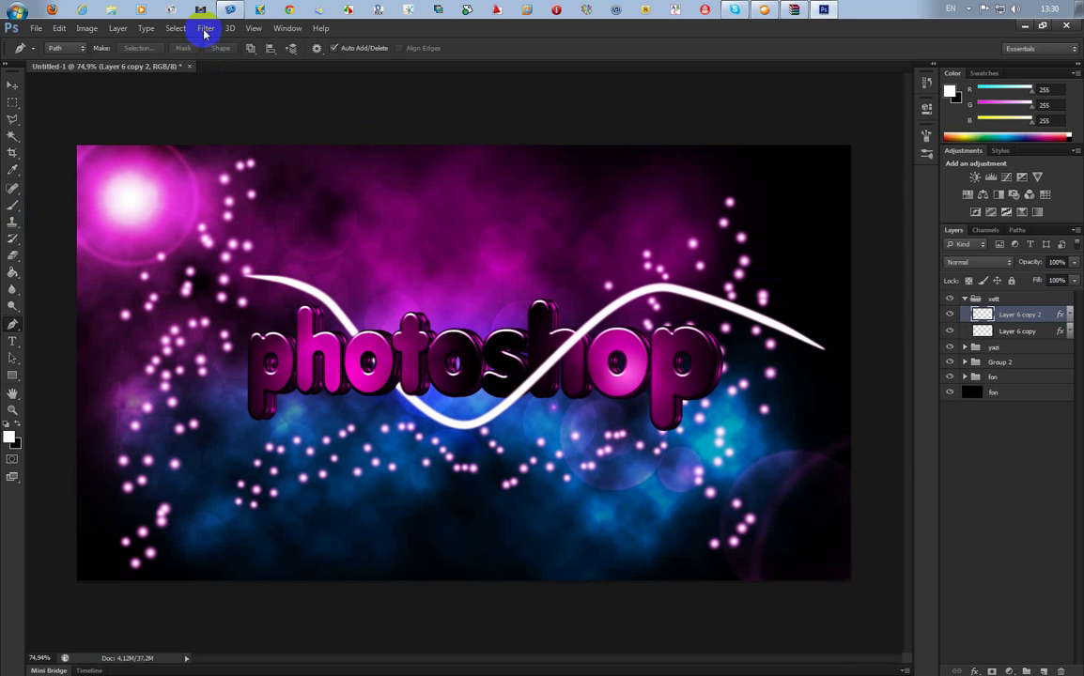
Step: Apply a Gaussian Blur with a radius of 0.9 pixels to the duplicated line layer
click(205, 28)
mouse_move(214, 160)
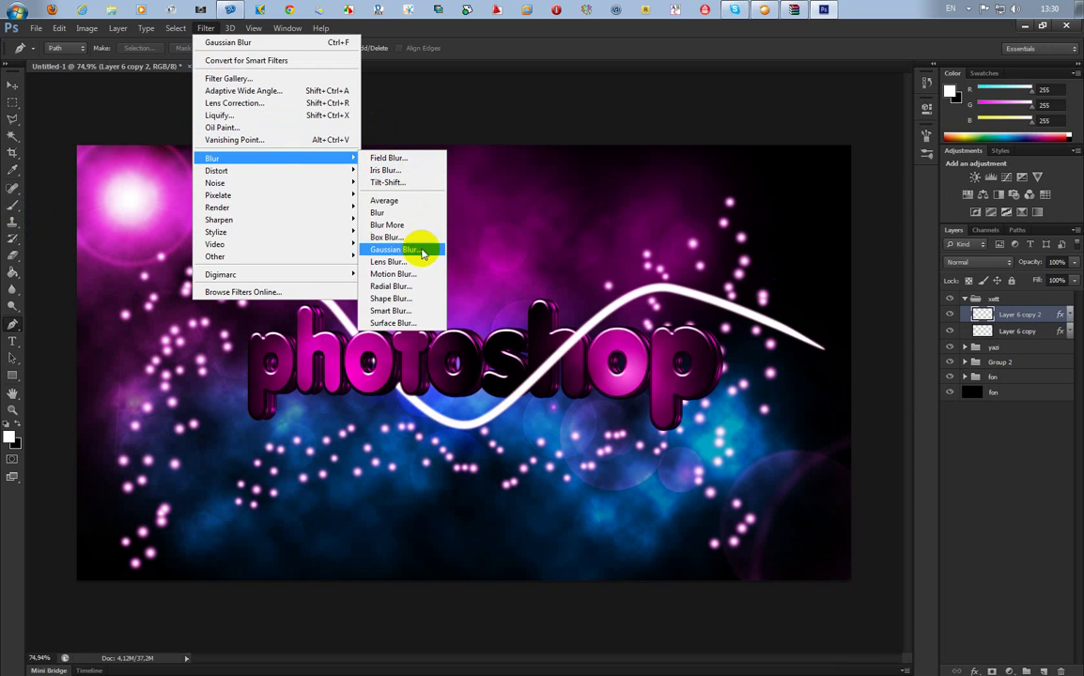
click(416, 244)
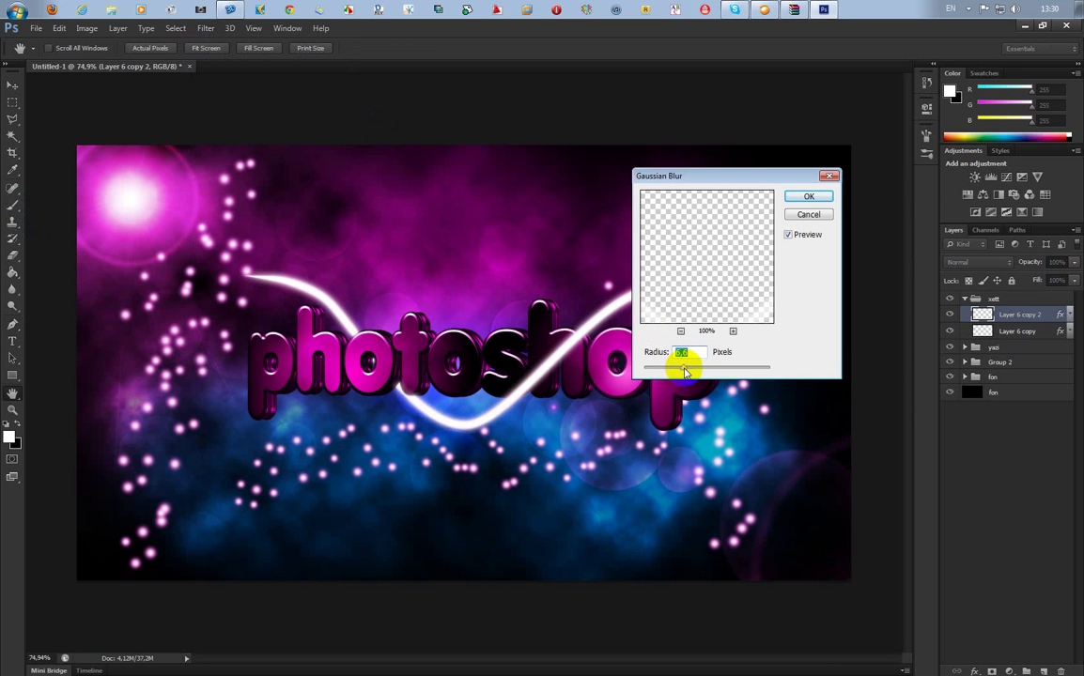
drag(684, 371, 652, 372)
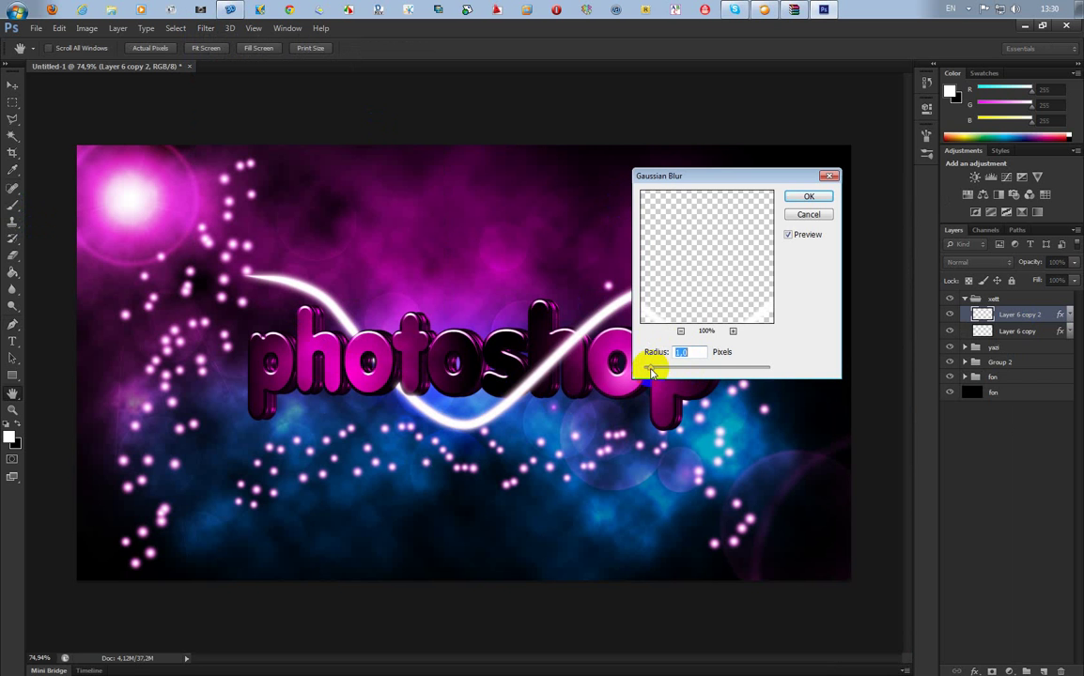
click(807, 196)
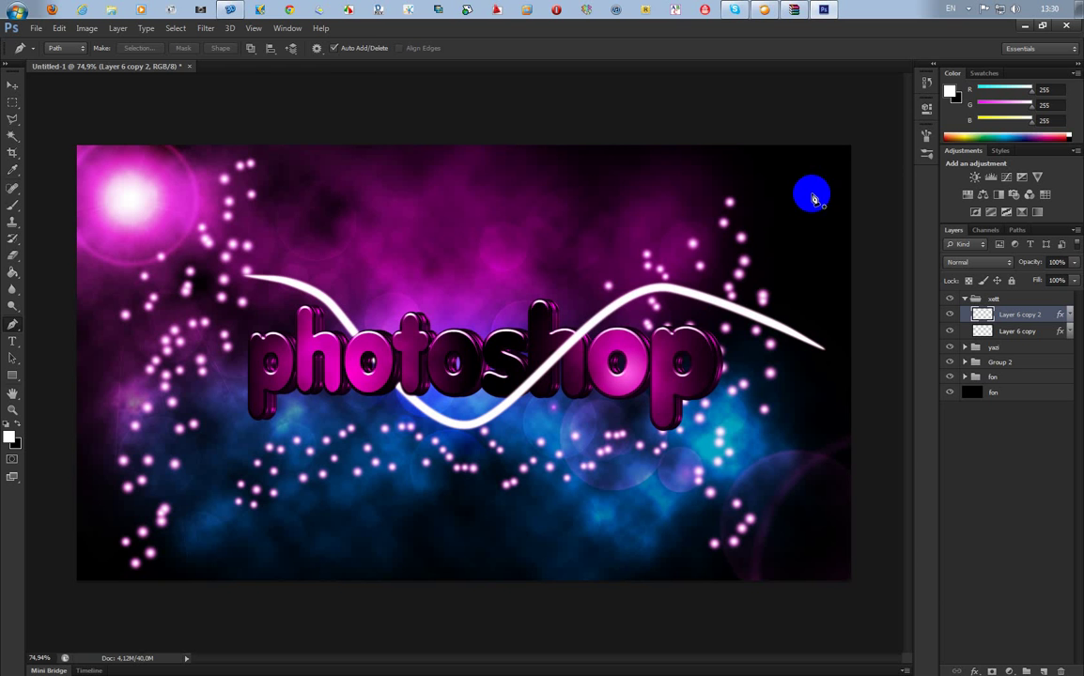
Step: Apply a second Gaussian Blur with a radius of 3.1 pixels to Layer 6 copy 2 and select Layer 6 copy
click(206, 28)
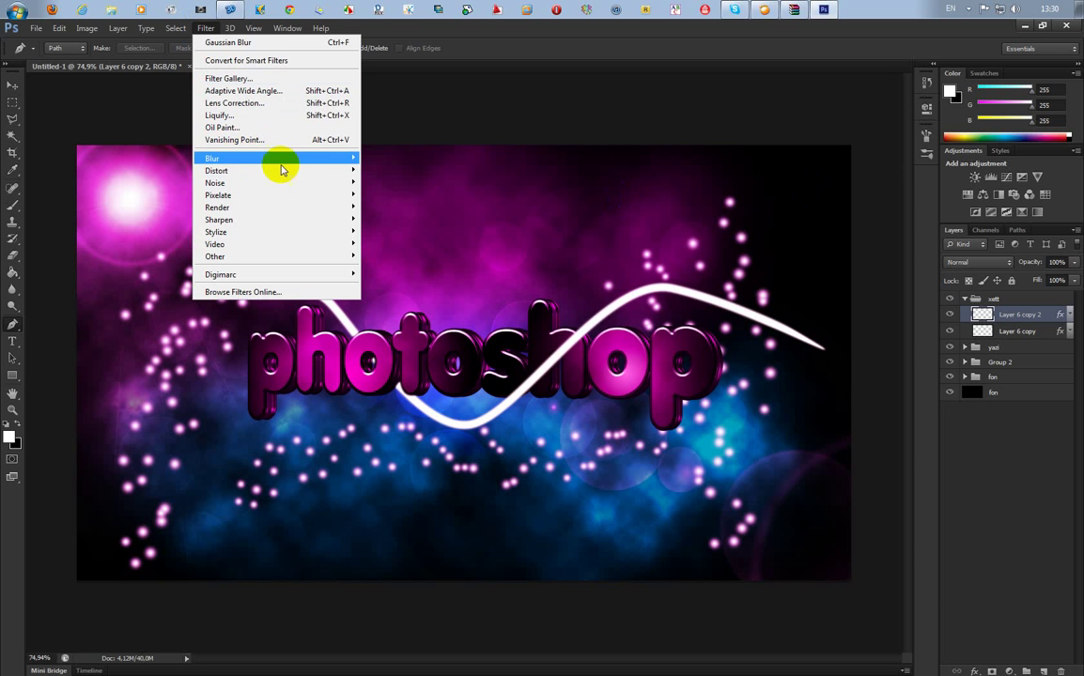
mouse_move(281, 162)
click(385, 244)
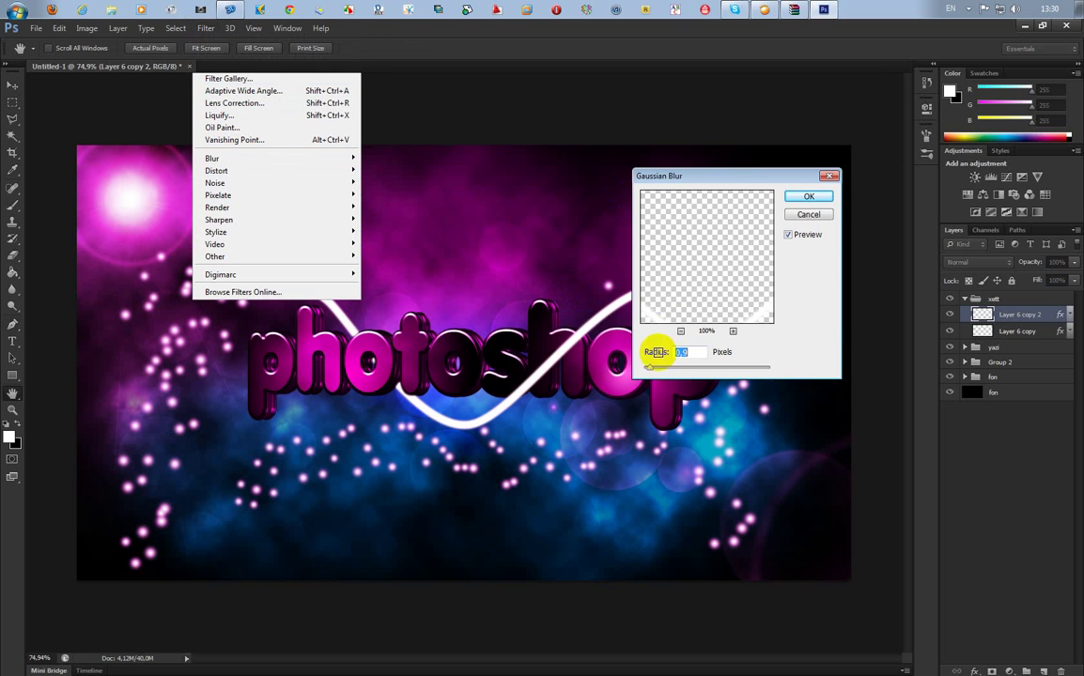
drag(650, 367, 664, 372)
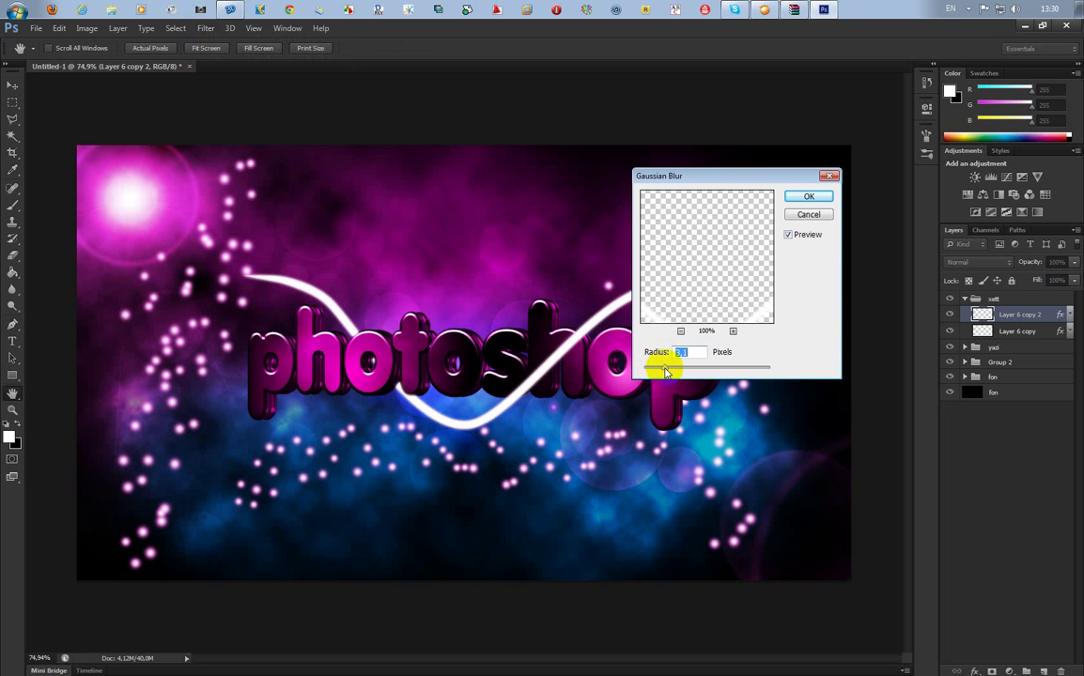
click(828, 200)
key(p)
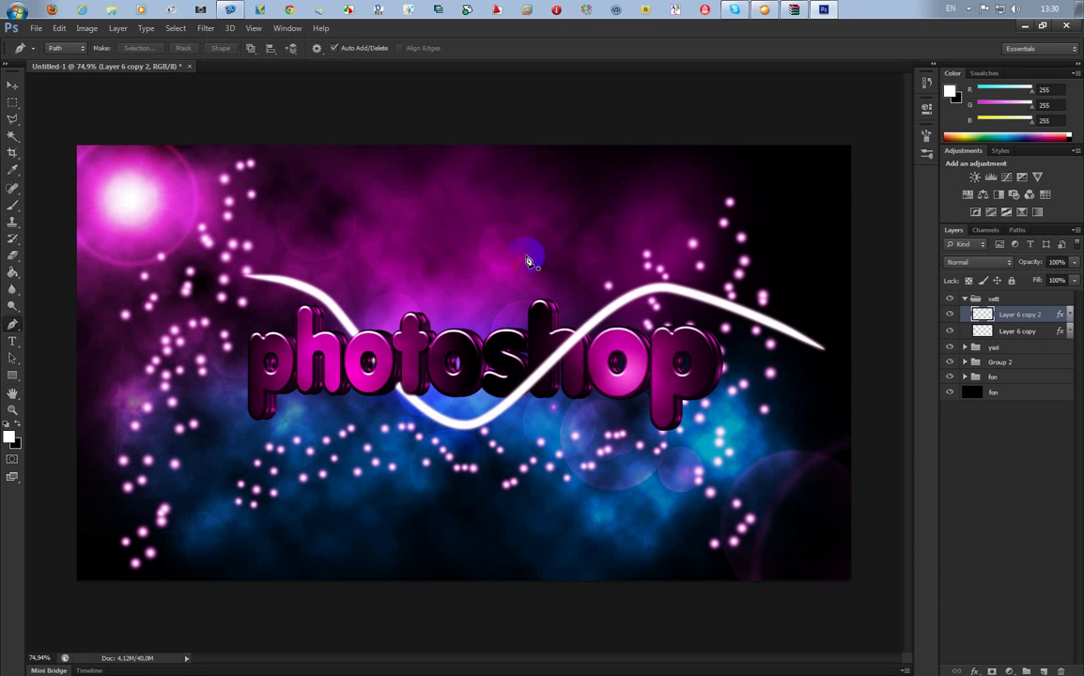
click(774, 300)
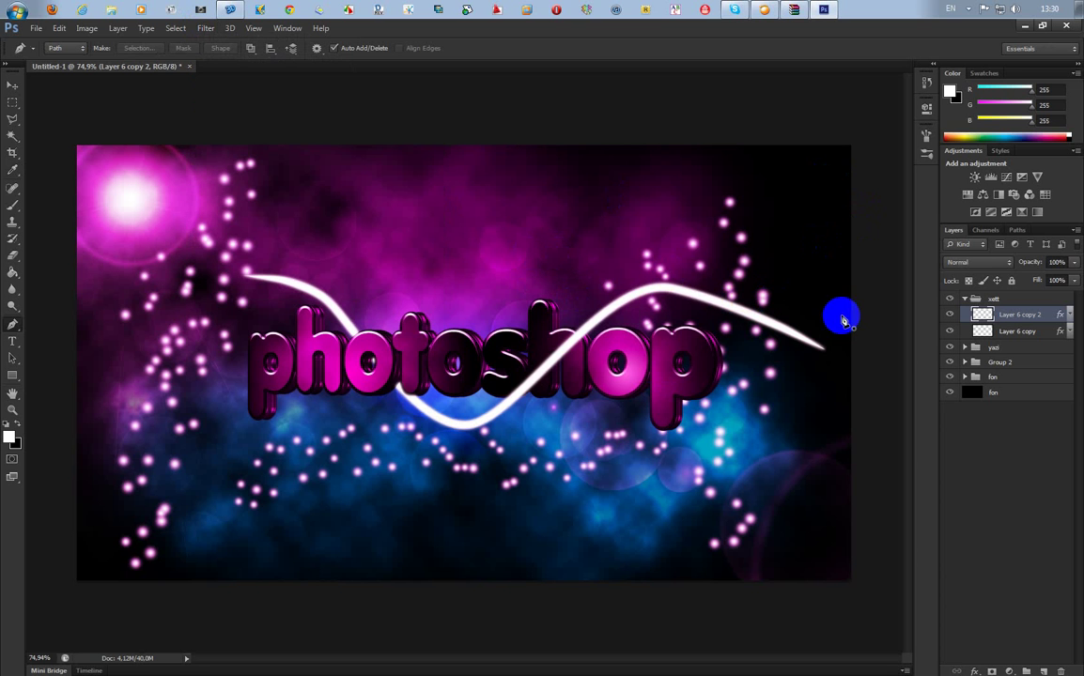
click(981, 315)
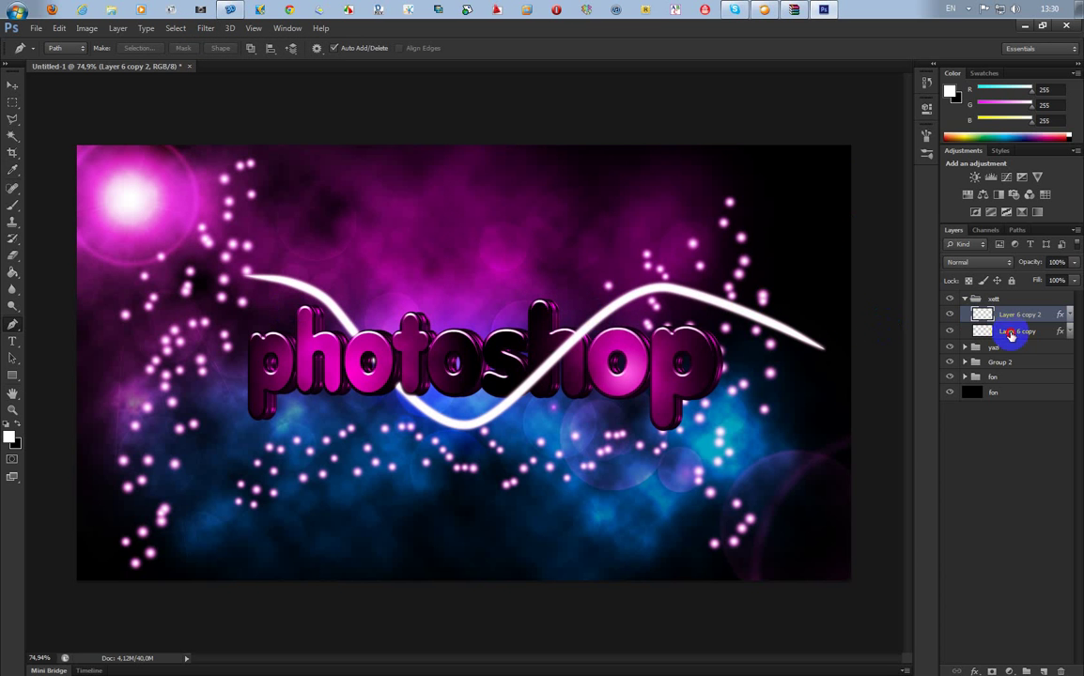
click(1012, 333)
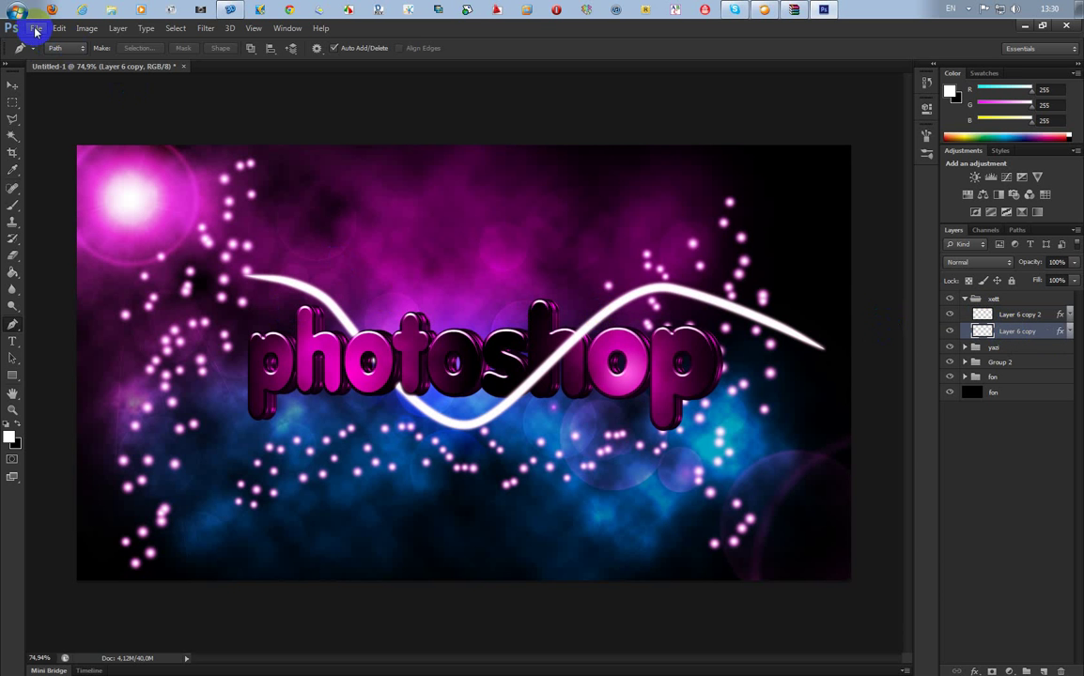
Step: Open the Fantasia archive from the desktop in WinRAR and preview its Flare 7.JPG image
key(super+d)
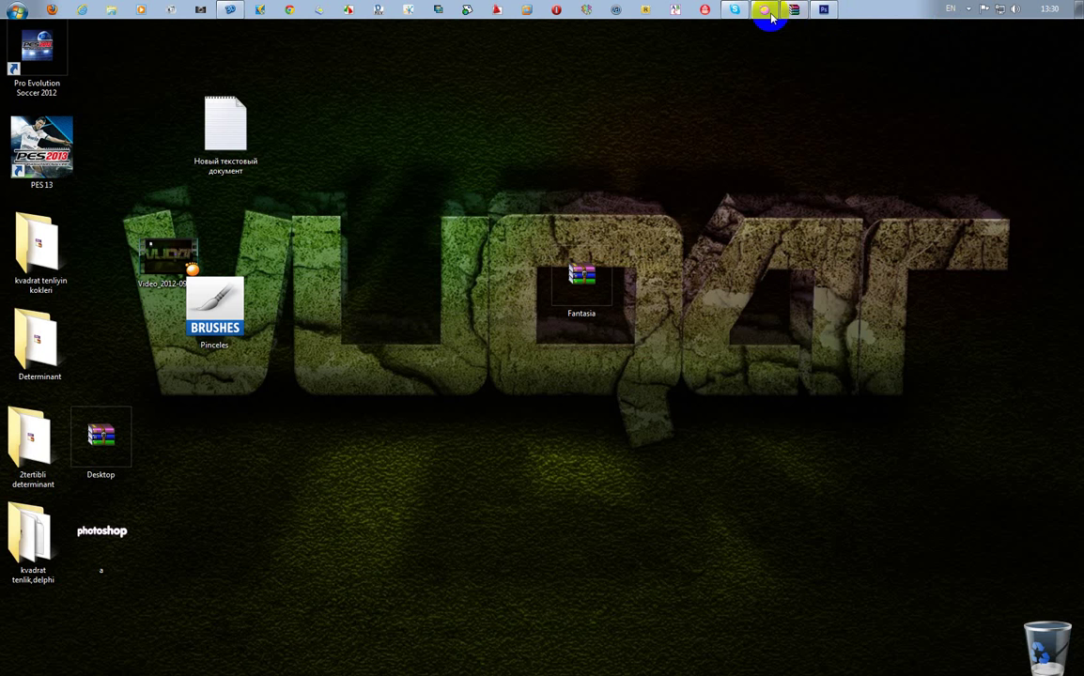
double_click(582, 274)
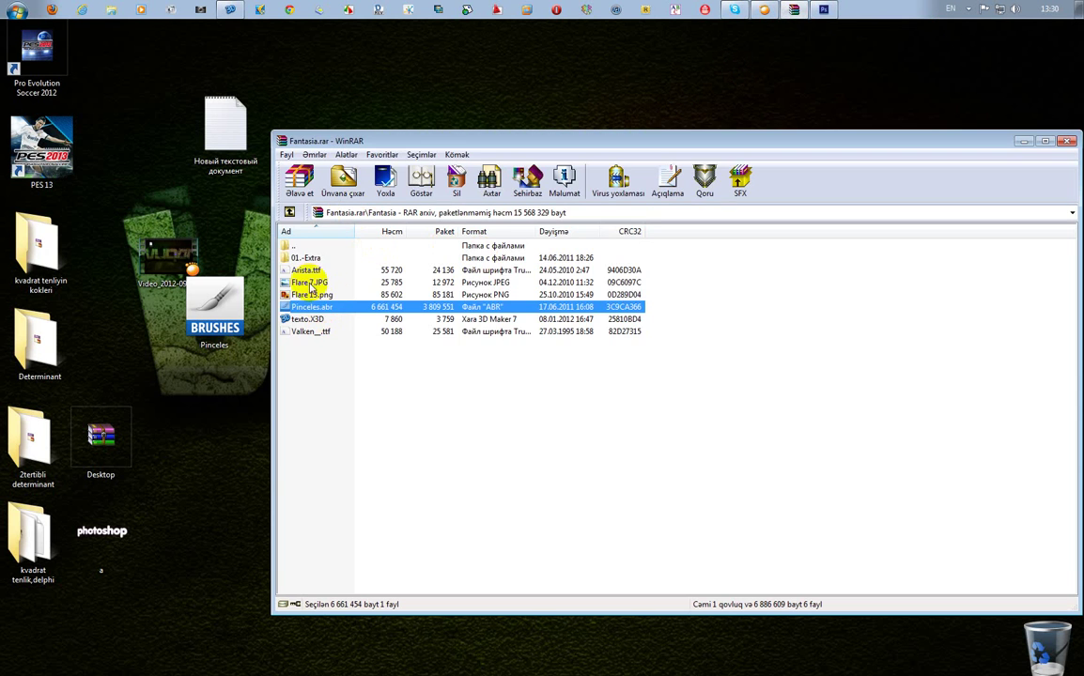
double_click(310, 281)
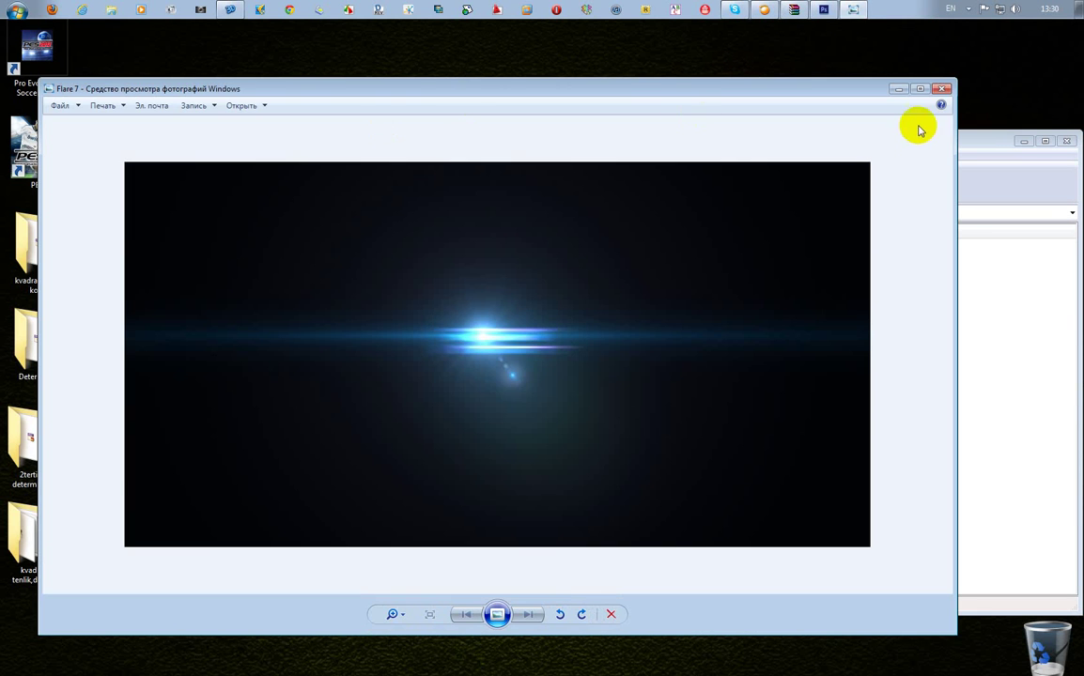
click(941, 90)
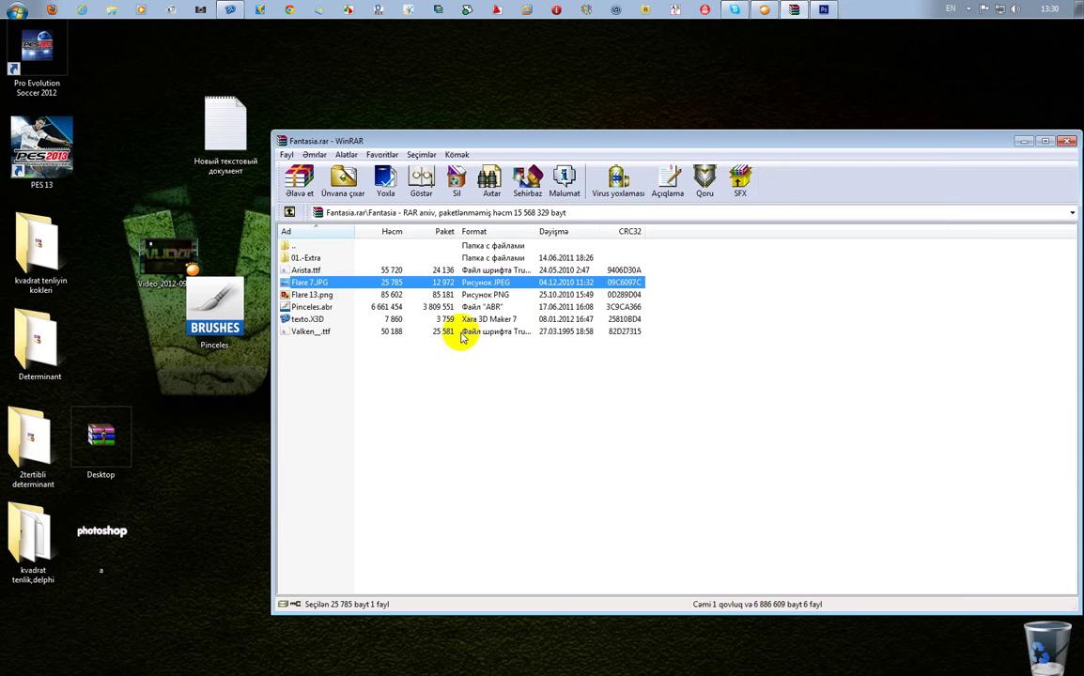
Step: Open Flare3.psd from the archive's 01.-Extra folder in Photoshop to examine it, and close the file
double_click(299, 256)
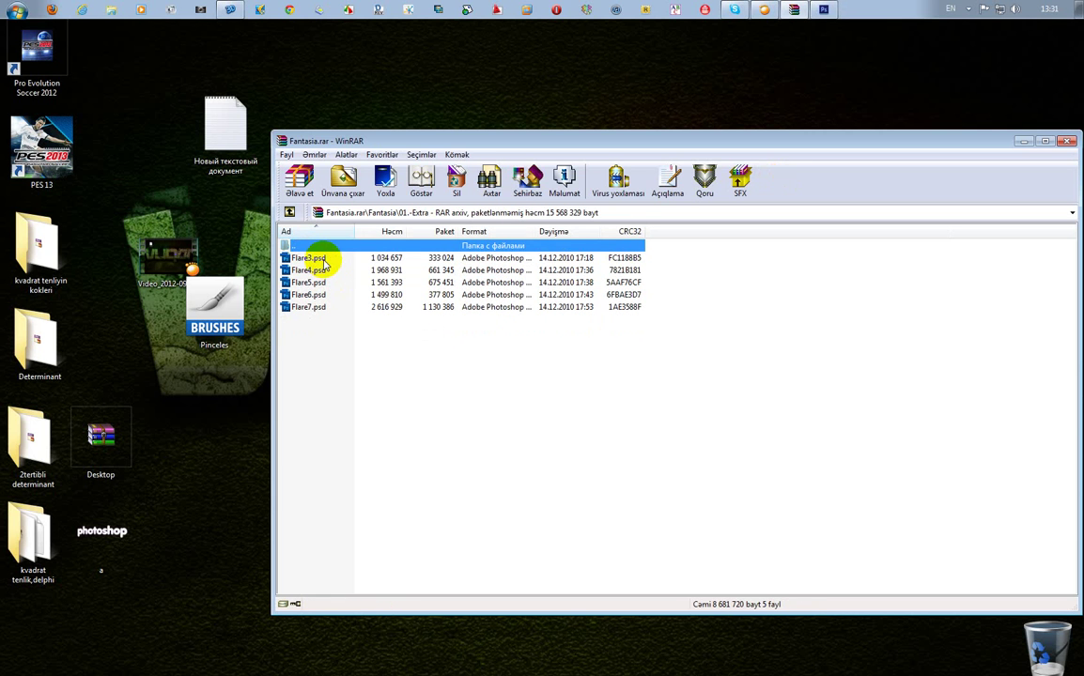
click(320, 258)
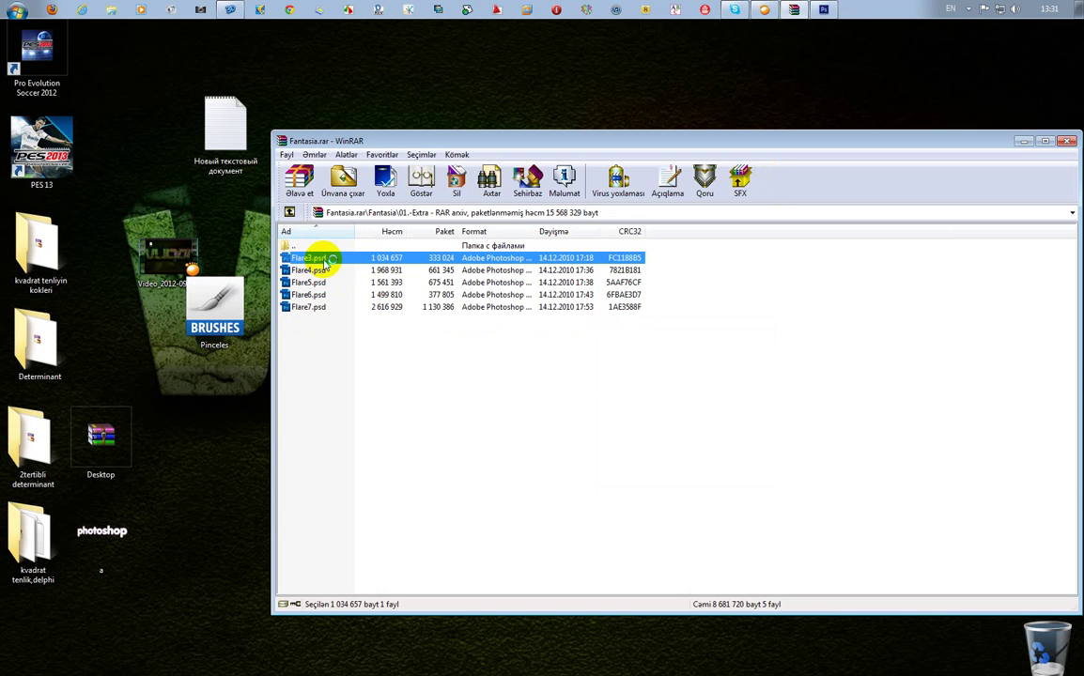
click(825, 10)
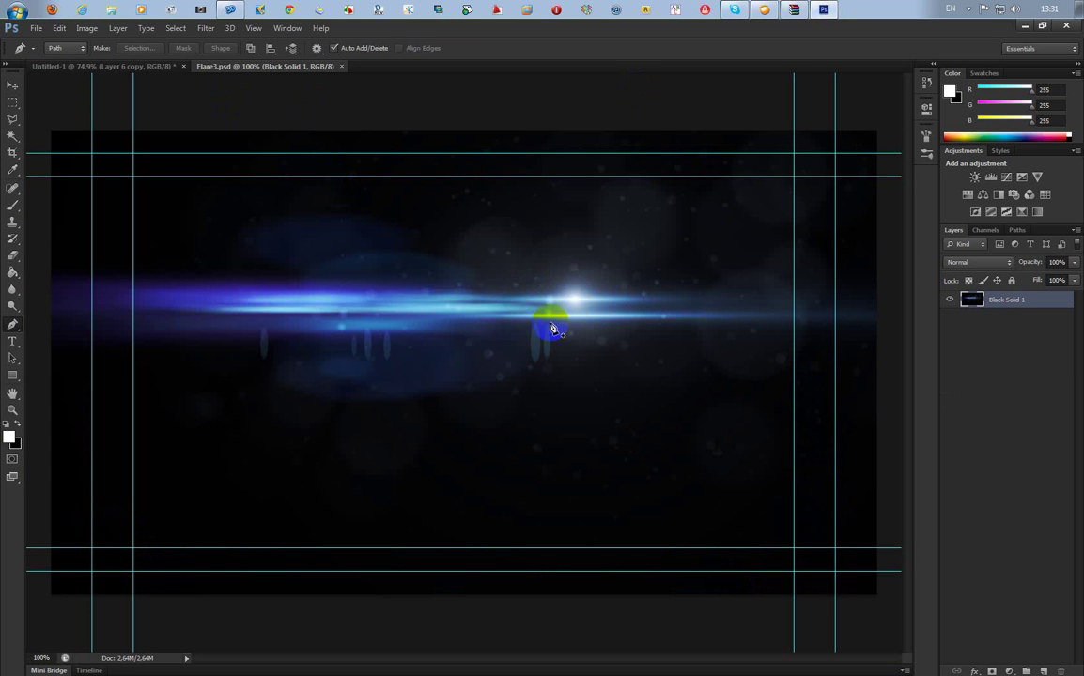
click(341, 67)
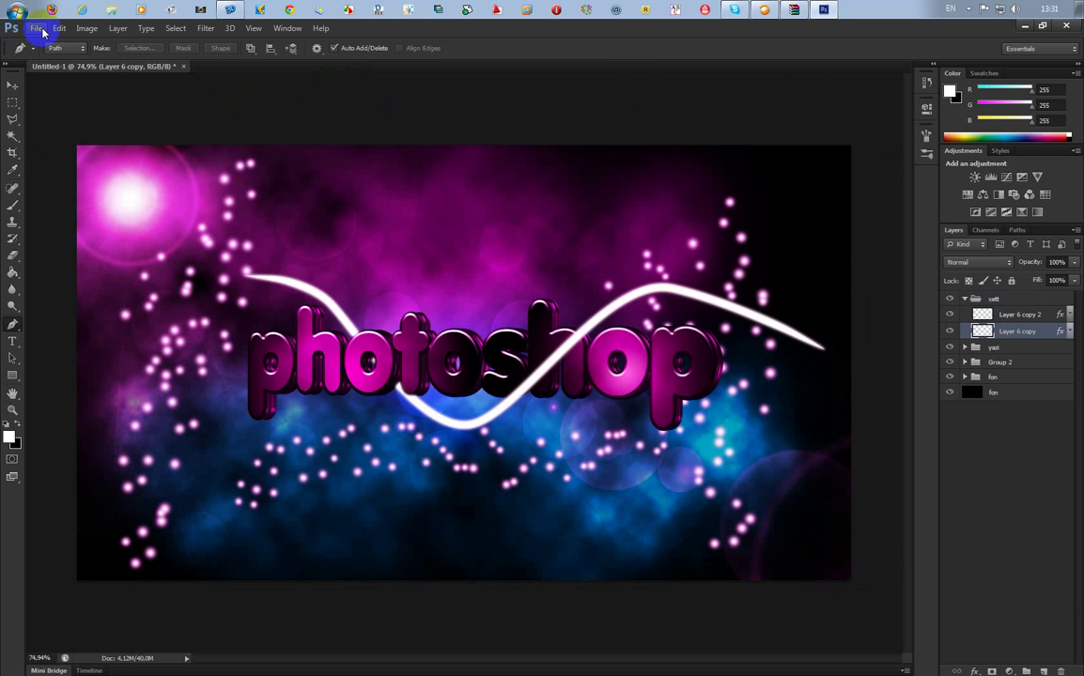
Step: Switch back to the Fantasia archive in WinRAR and extract Flare 7.JPG from its main folder to the desktop
click(823, 9)
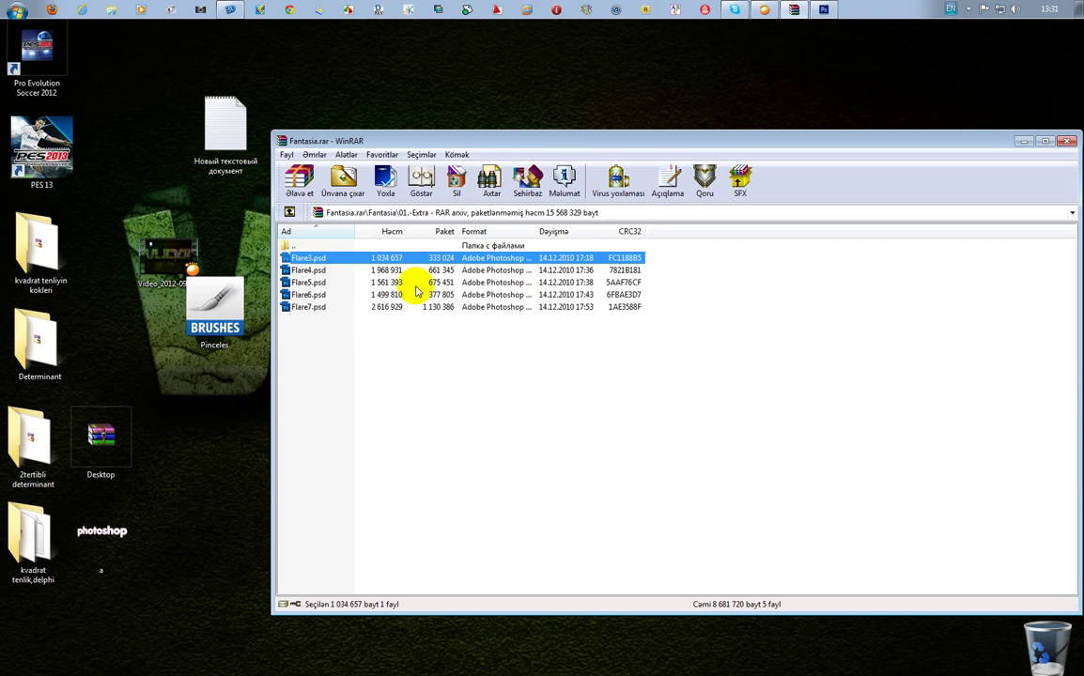
double_click(291, 245)
drag(293, 282, 290, 97)
click(205, 152)
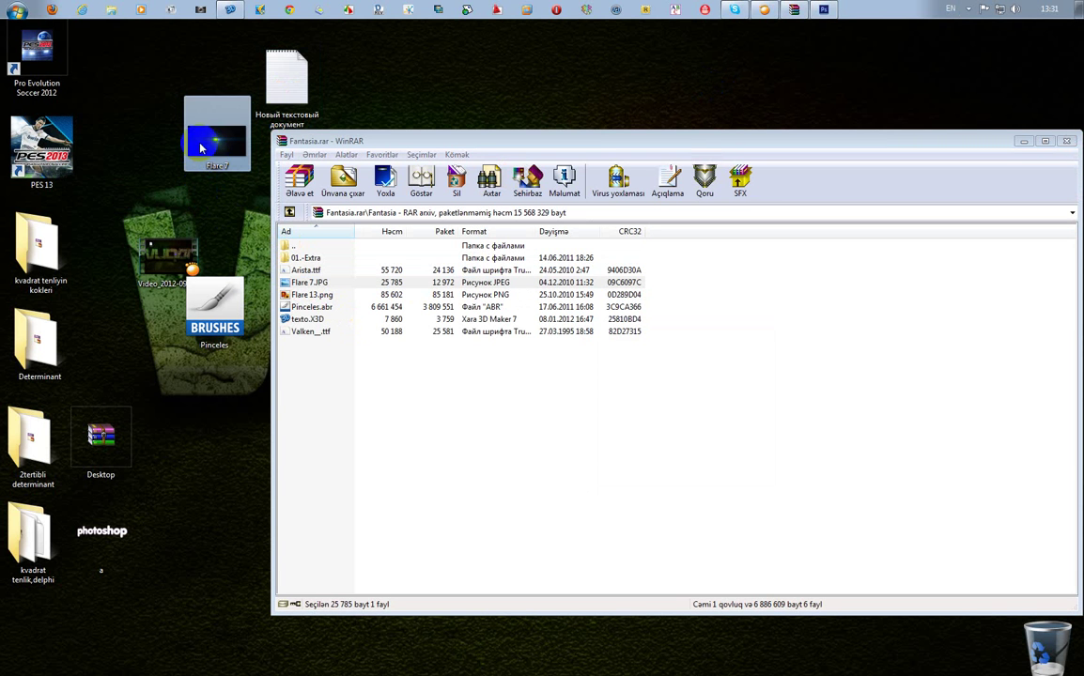
Step: Switch to Photoshop, place Flare 7.JPG from the desktop into the document, and move the flare over the white line's left end
click(820, 9)
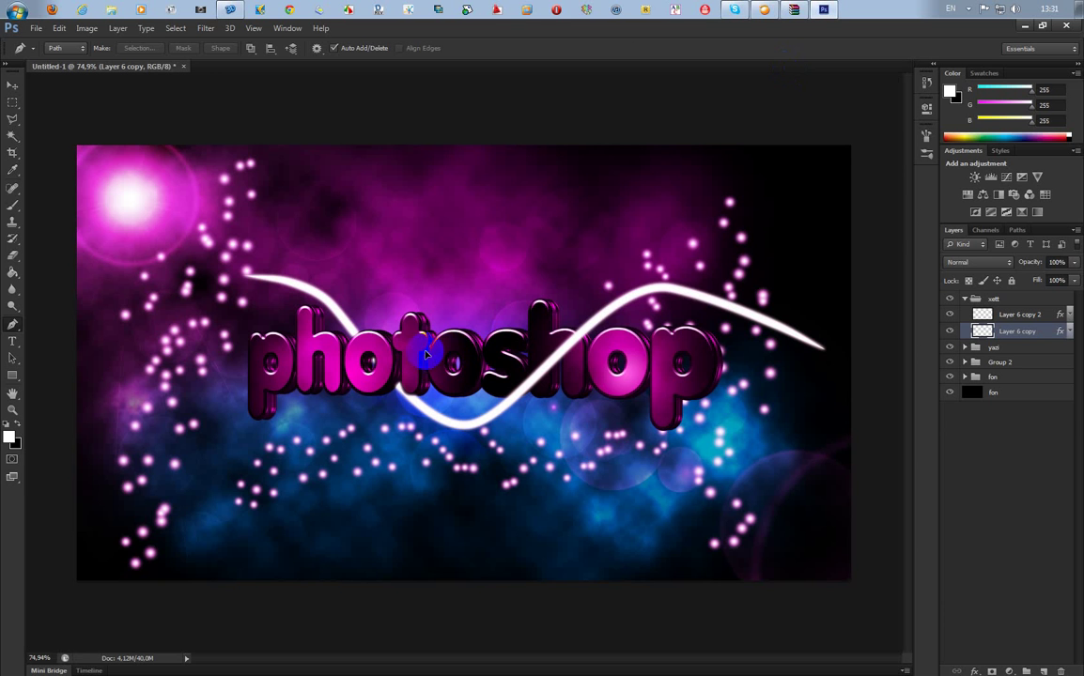
drag(425, 355, 426, 355)
click(15, 87)
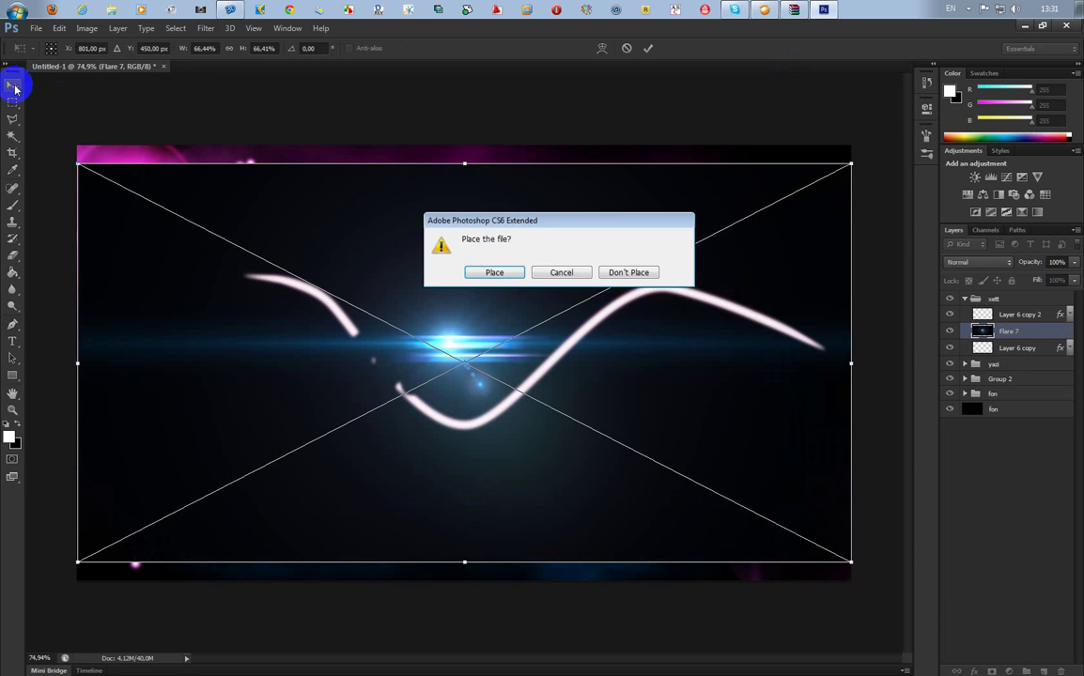
click(508, 272)
drag(467, 358, 313, 286)
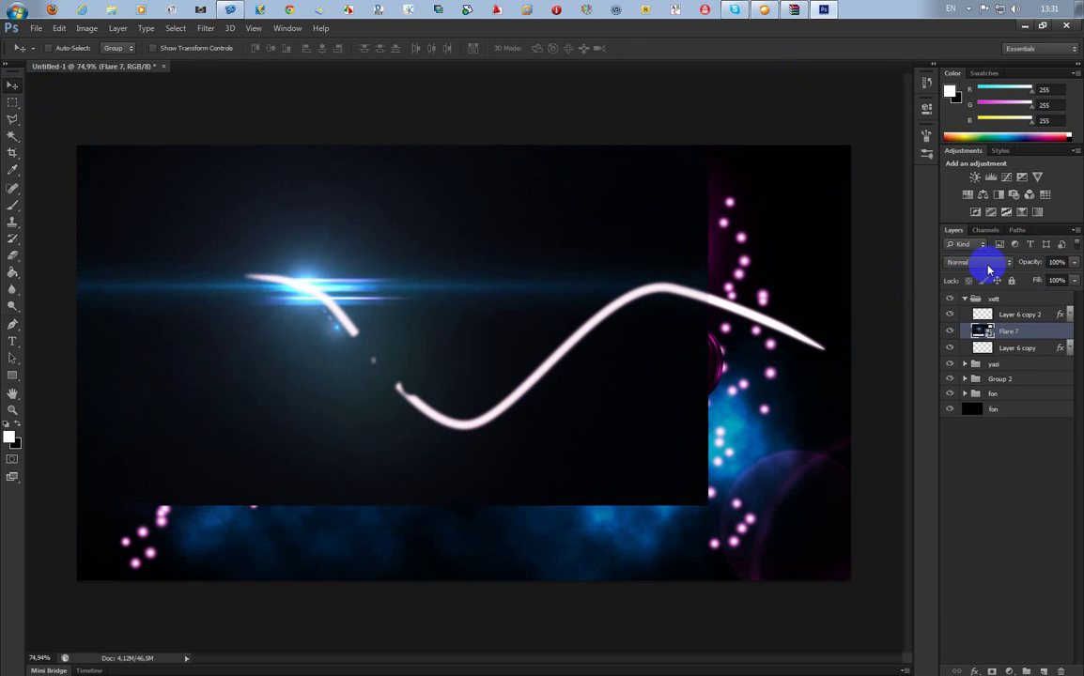
Step: Try the Screen, Overlay, Color Dodge and Soft Light blend modes on the Flare 7 layer
click(986, 262)
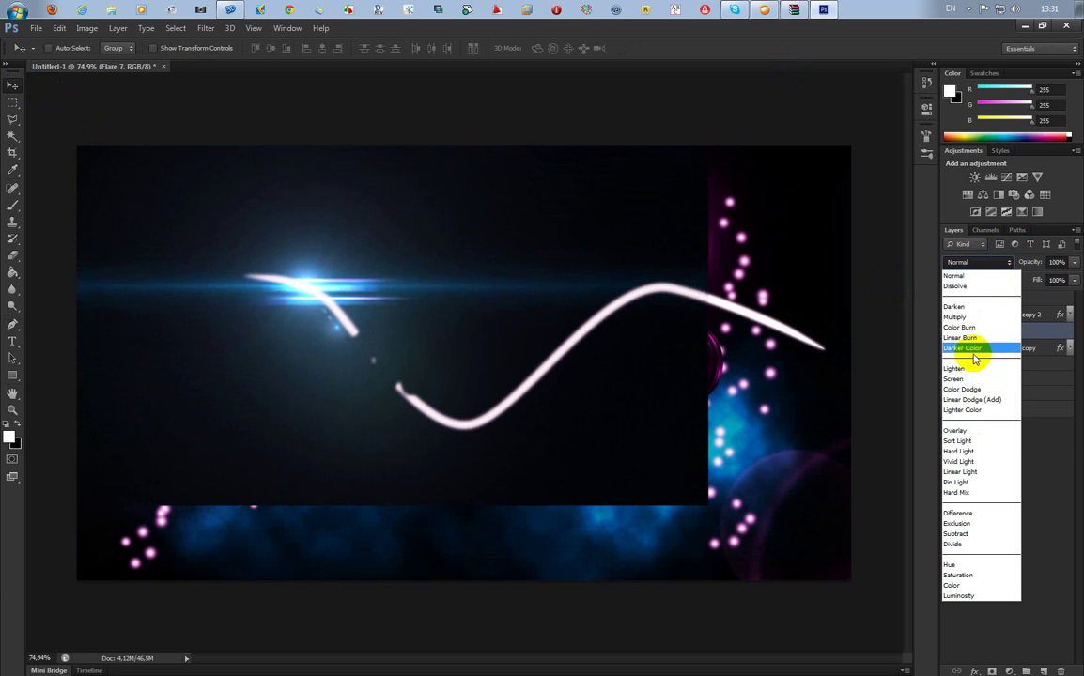
click(967, 378)
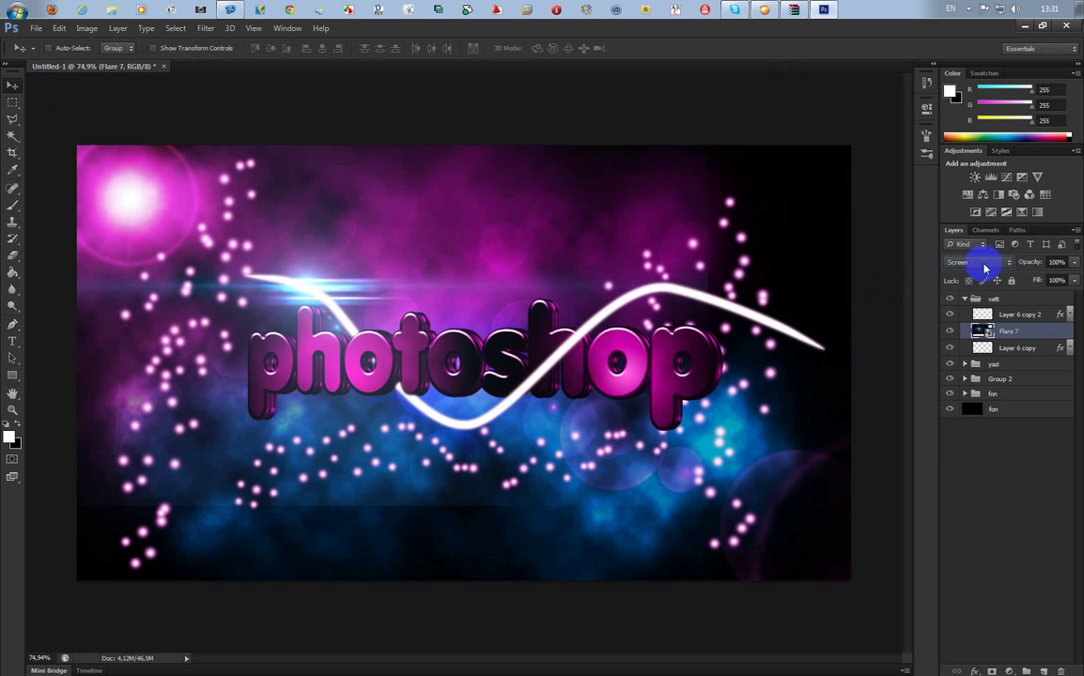
click(984, 262)
click(985, 432)
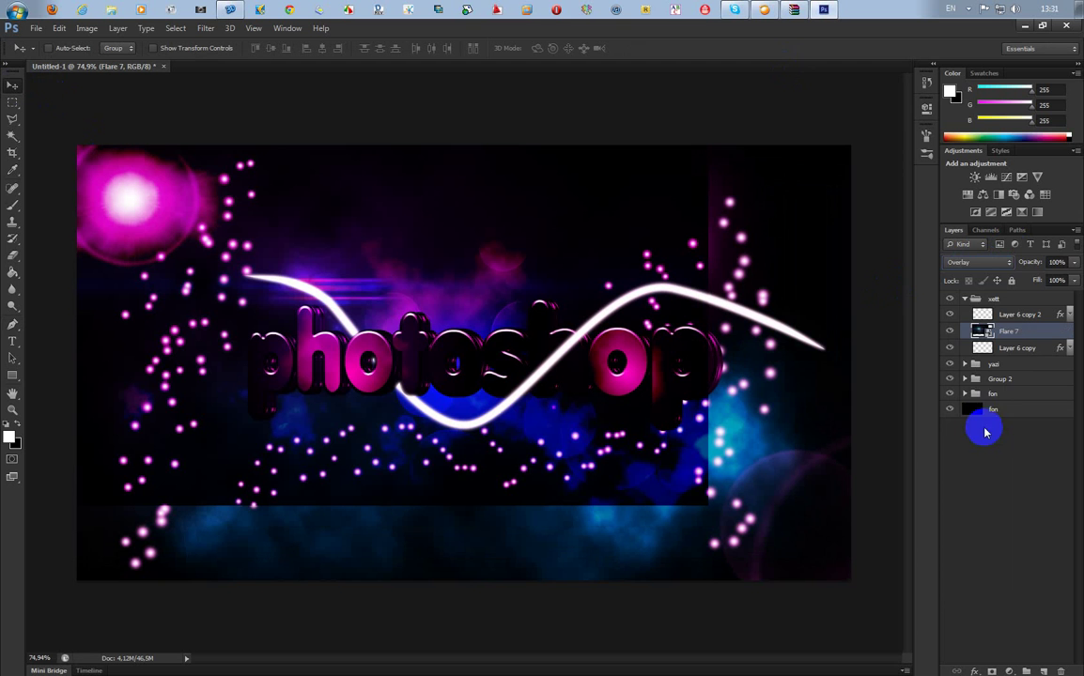
click(968, 262)
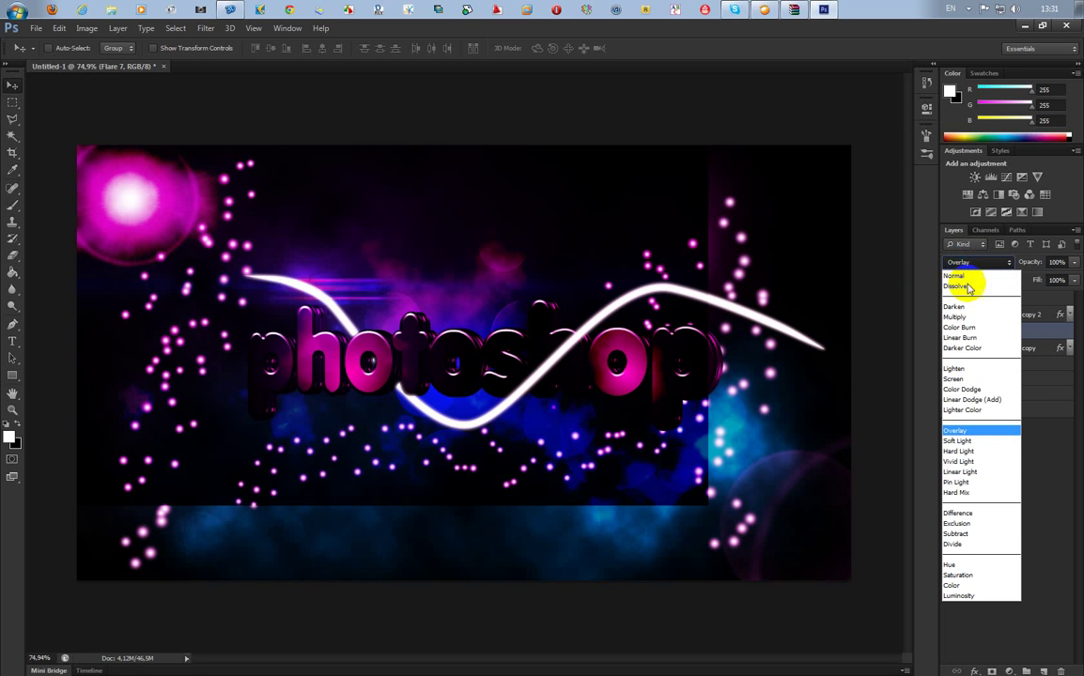
click(988, 388)
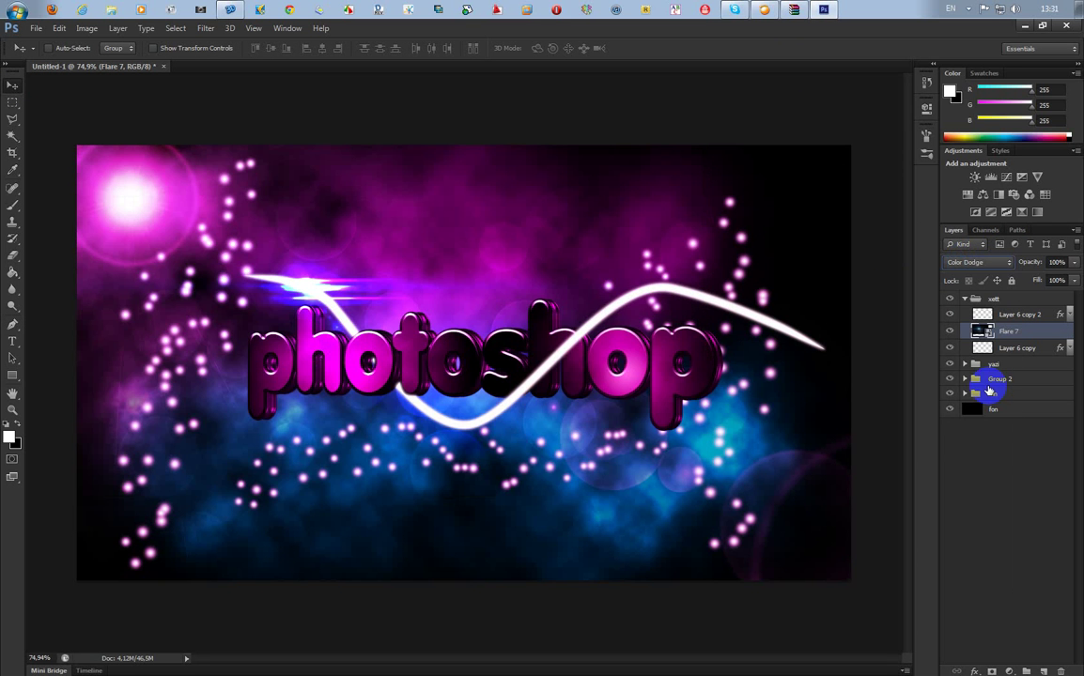
click(983, 267)
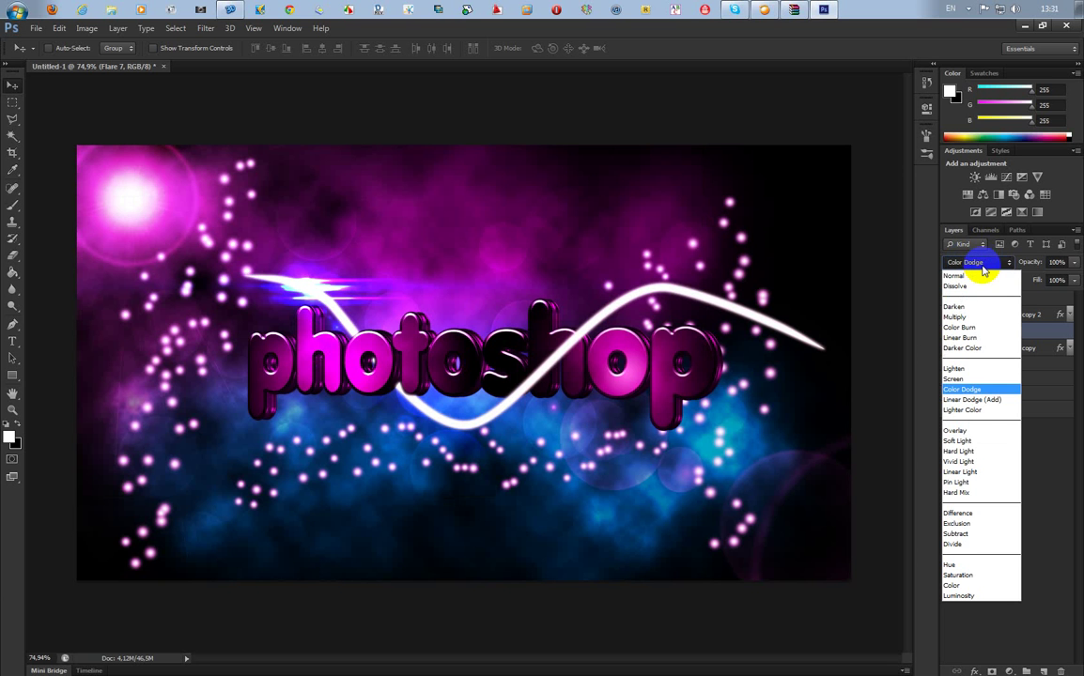
click(986, 441)
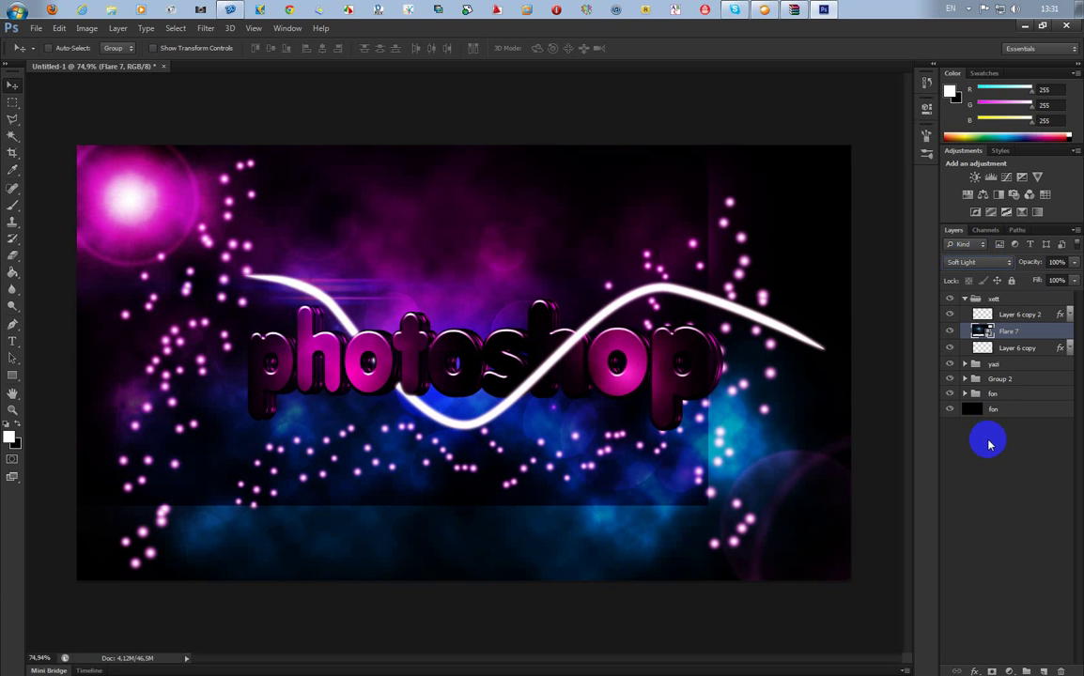
Step: Set the Flare 7 layer's blend mode to Lighten
click(977, 270)
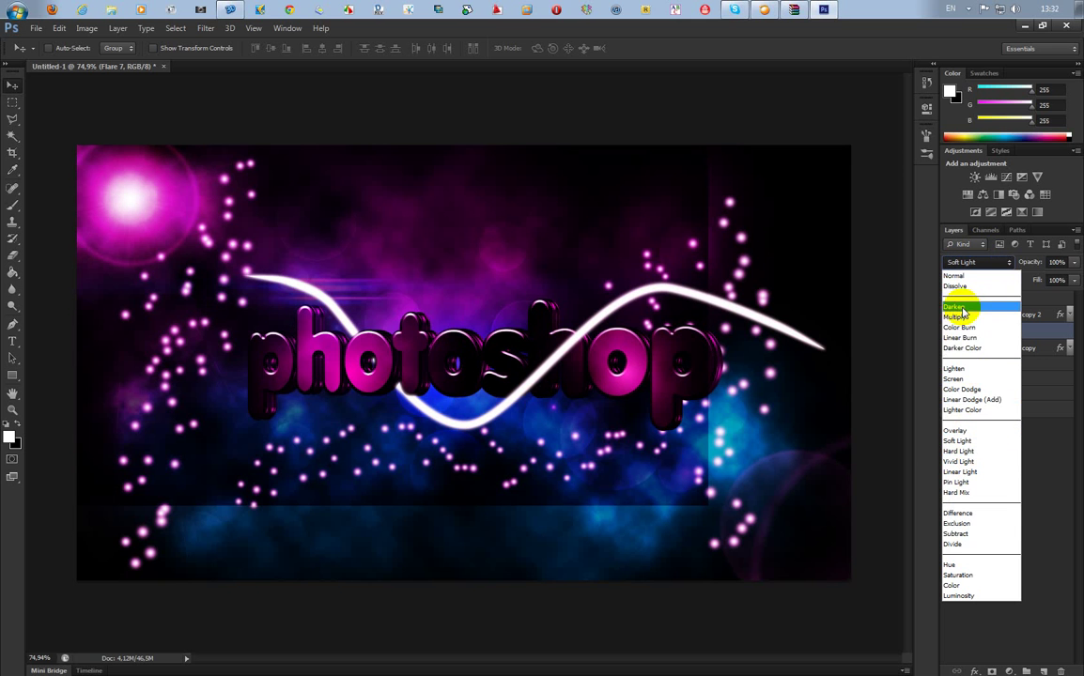
click(972, 371)
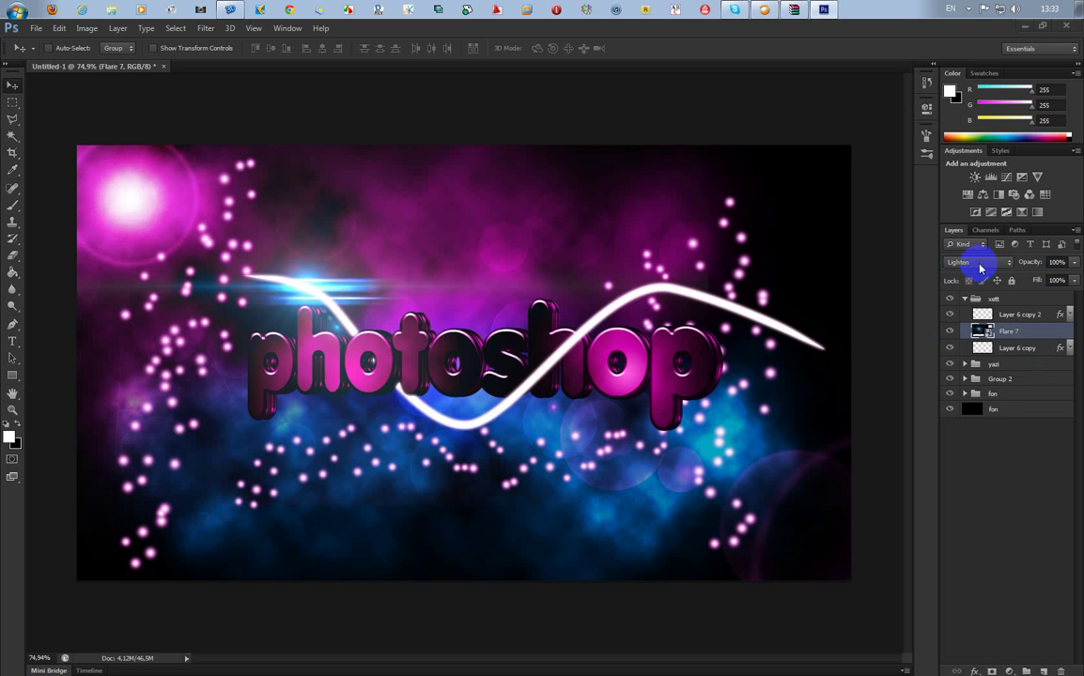
click(1006, 264)
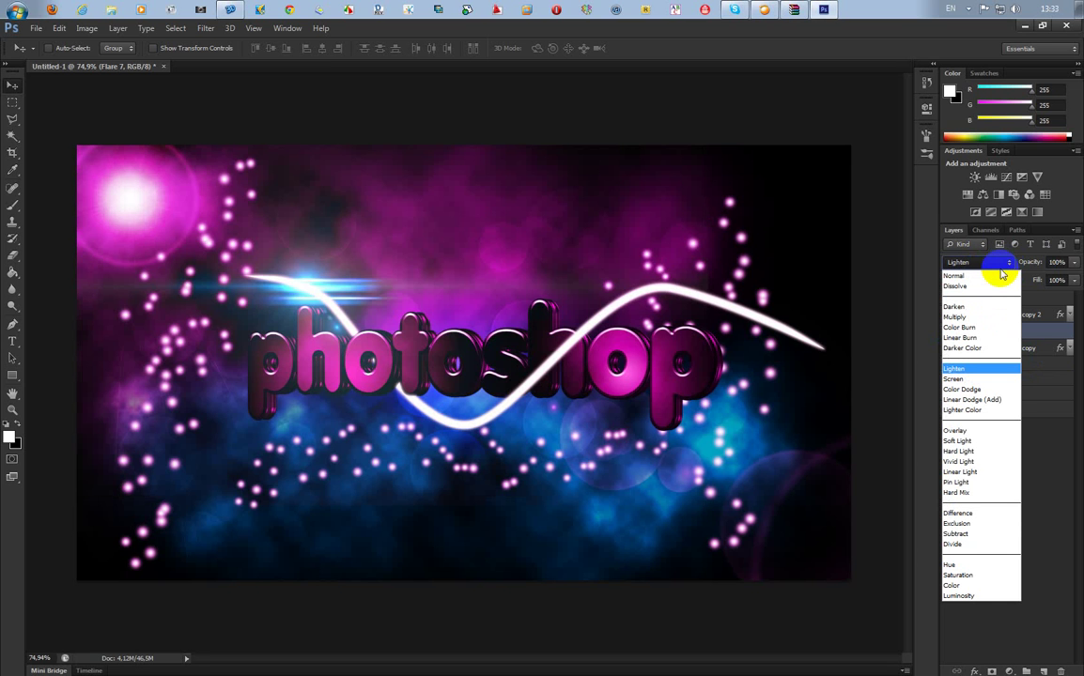
click(960, 369)
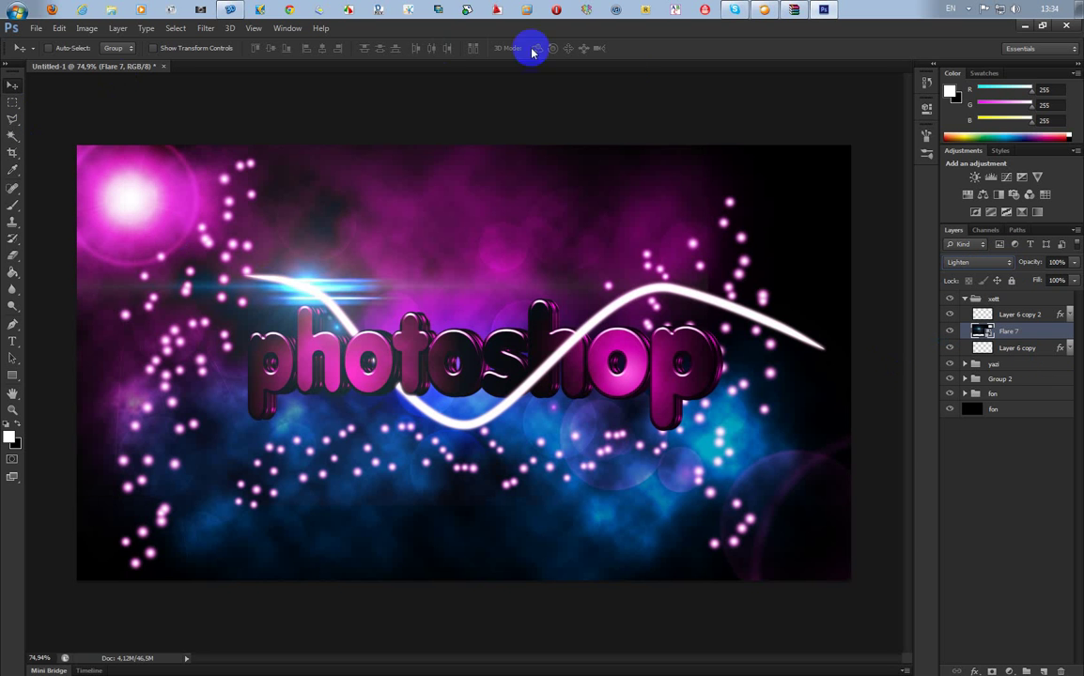
Step: Show transform controls and scale the flare to about 20% width and 34% height, centred on the white line above the letter h
click(154, 48)
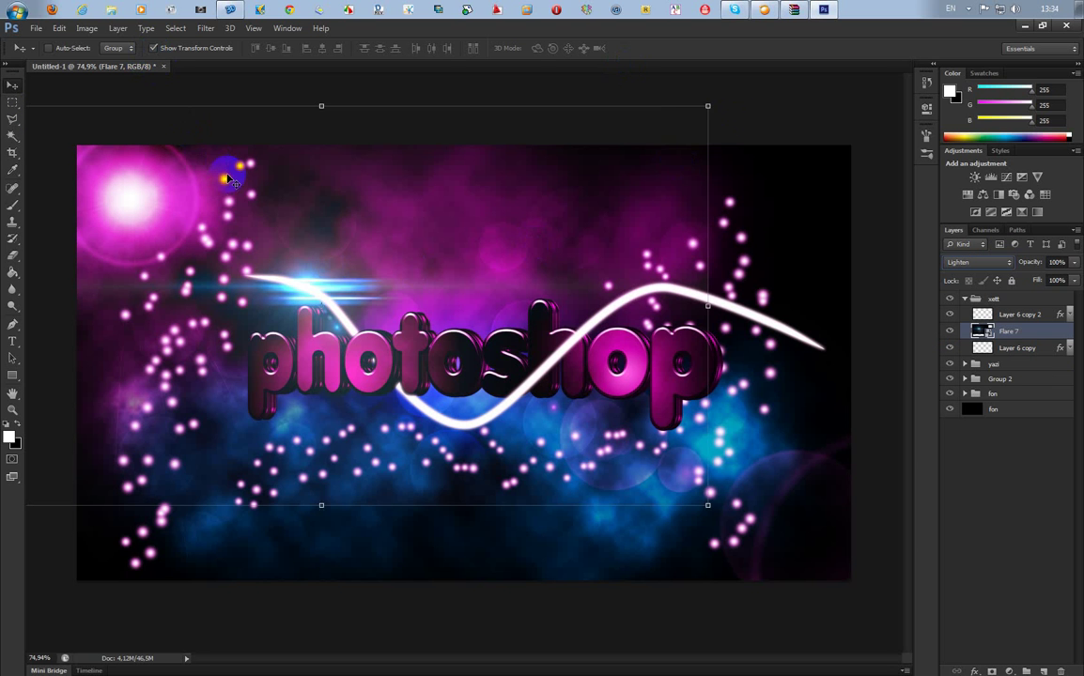
drag(709, 105, 374, 298)
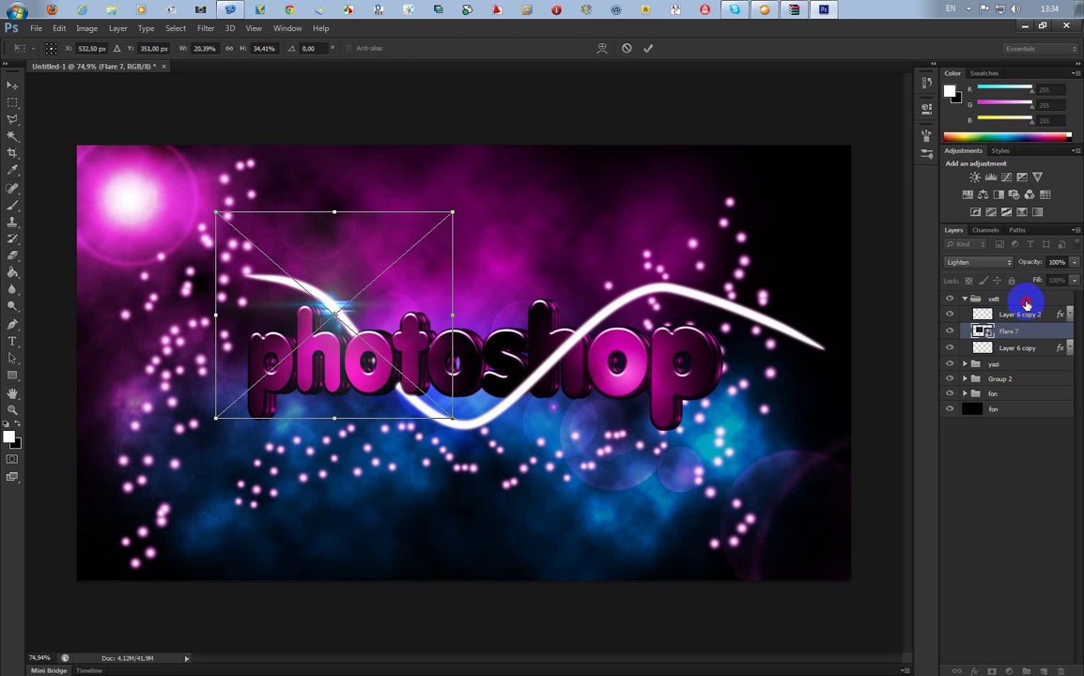
click(649, 47)
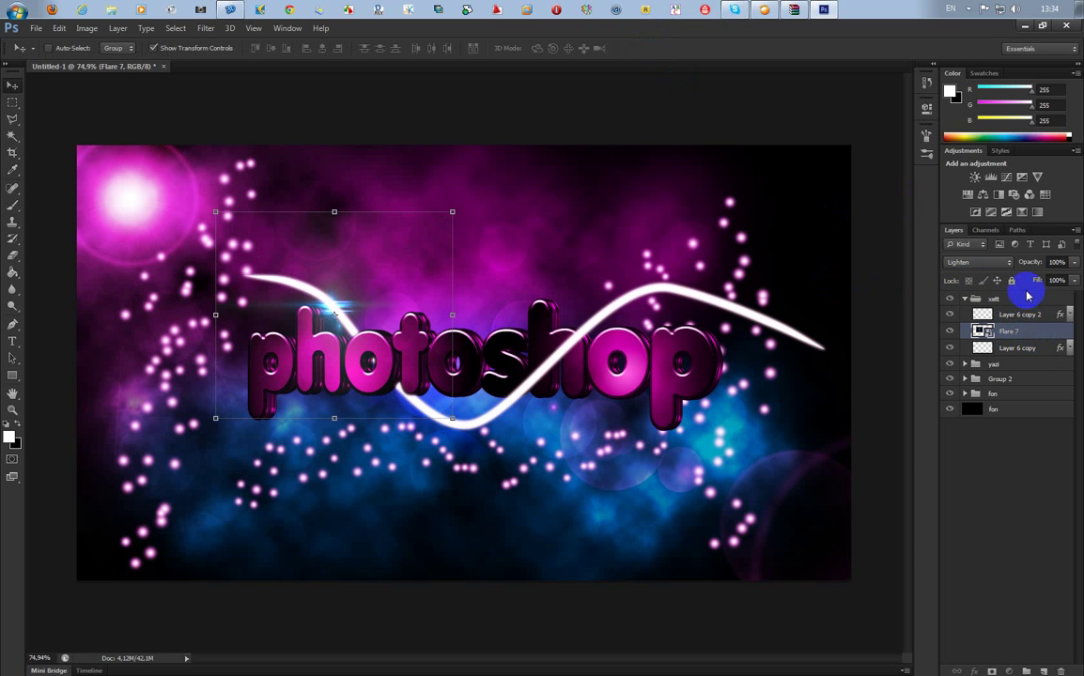
Step: Move the Flare 7 layer out of the xett group to the top of the layer stack and rasterize it
drag(1026, 330, 1021, 296)
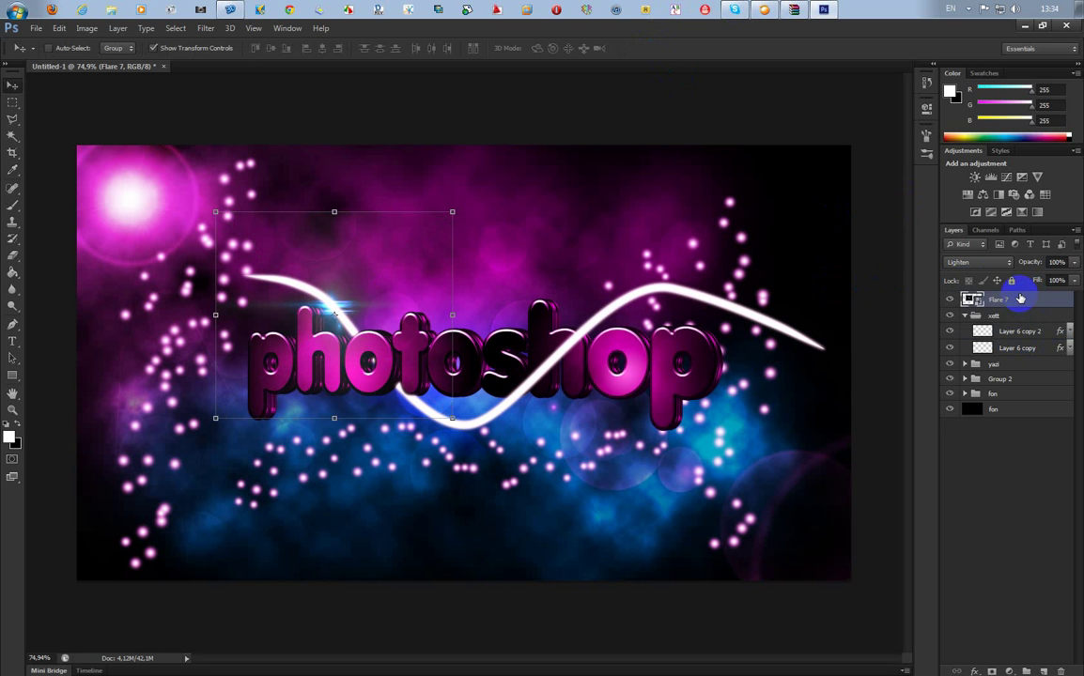
click(965, 316)
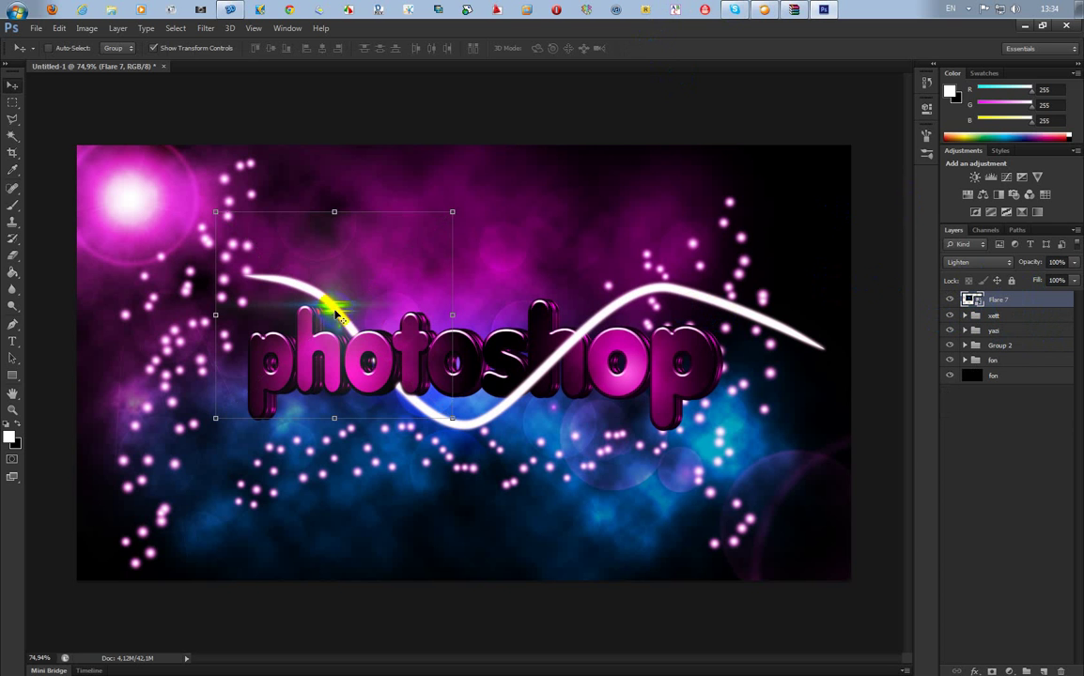
click(399, 300)
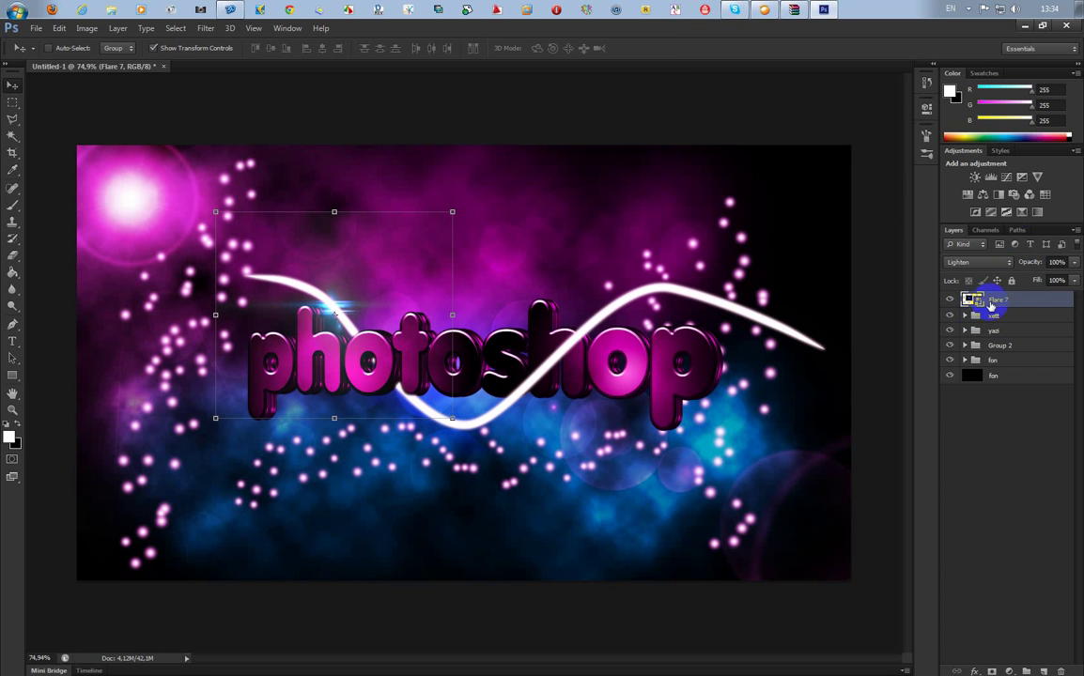
right_click(1047, 299)
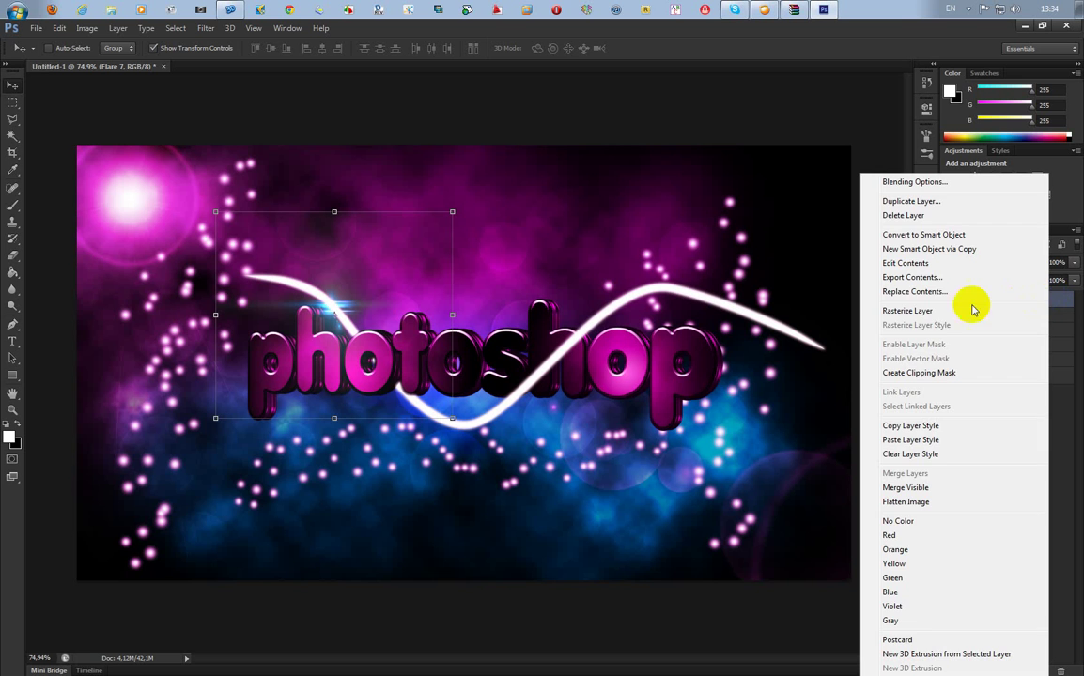
click(918, 312)
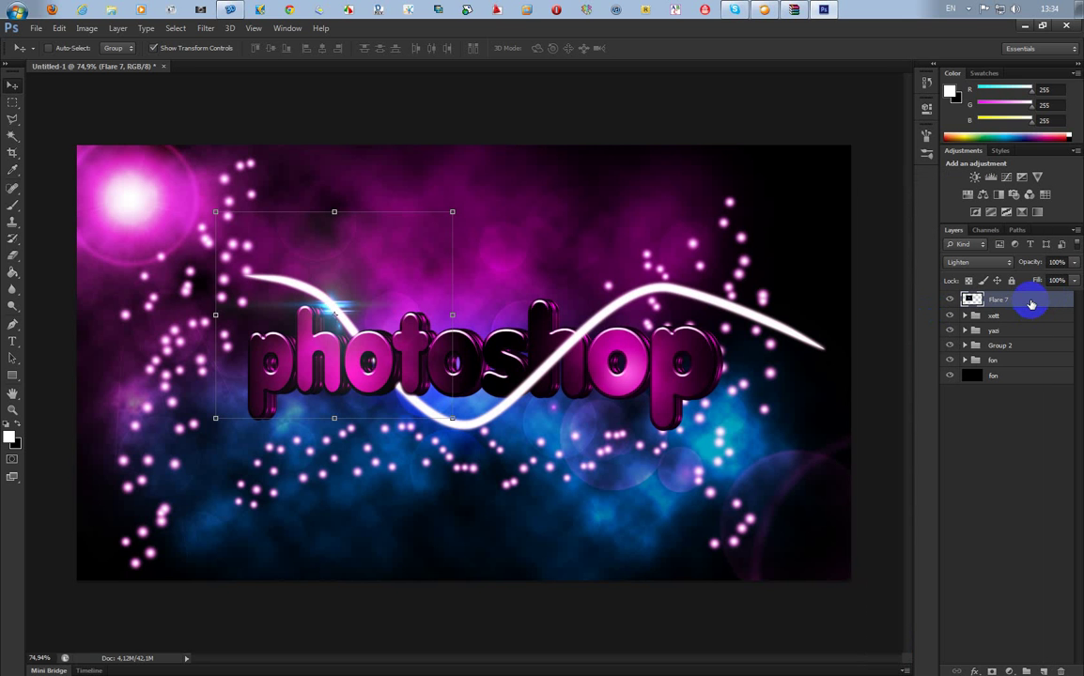
Step: Shift the Flare 7 layer's hue to about +40 with Hue/Saturation and nudge the flare up and left along the white line
key(ctrl+u)
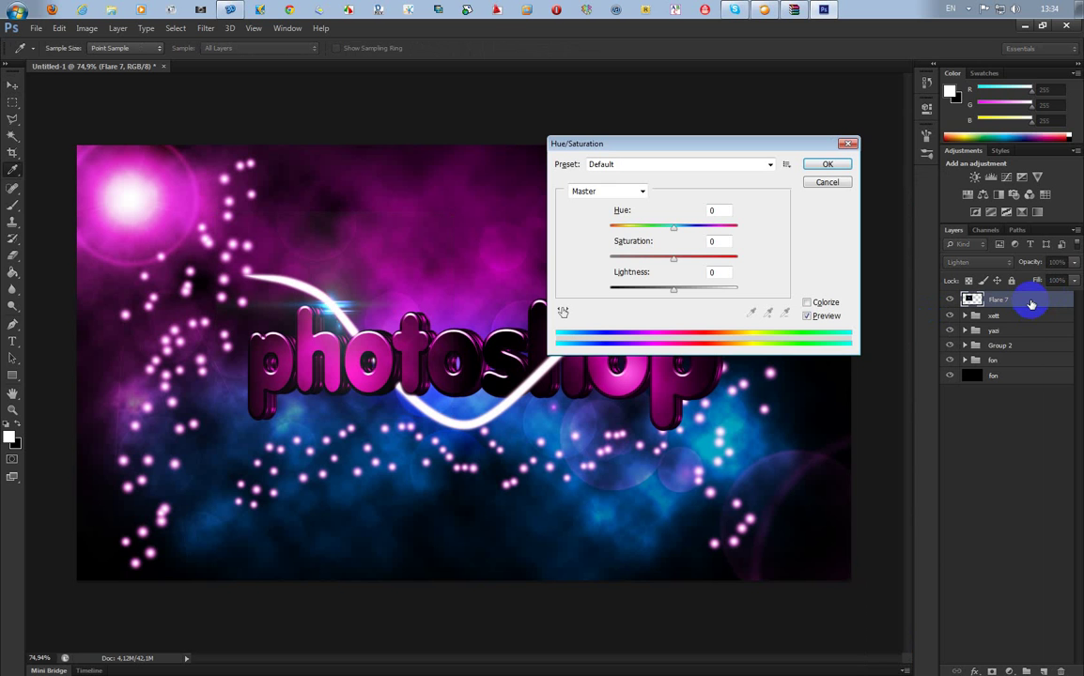
drag(675, 229, 695, 234)
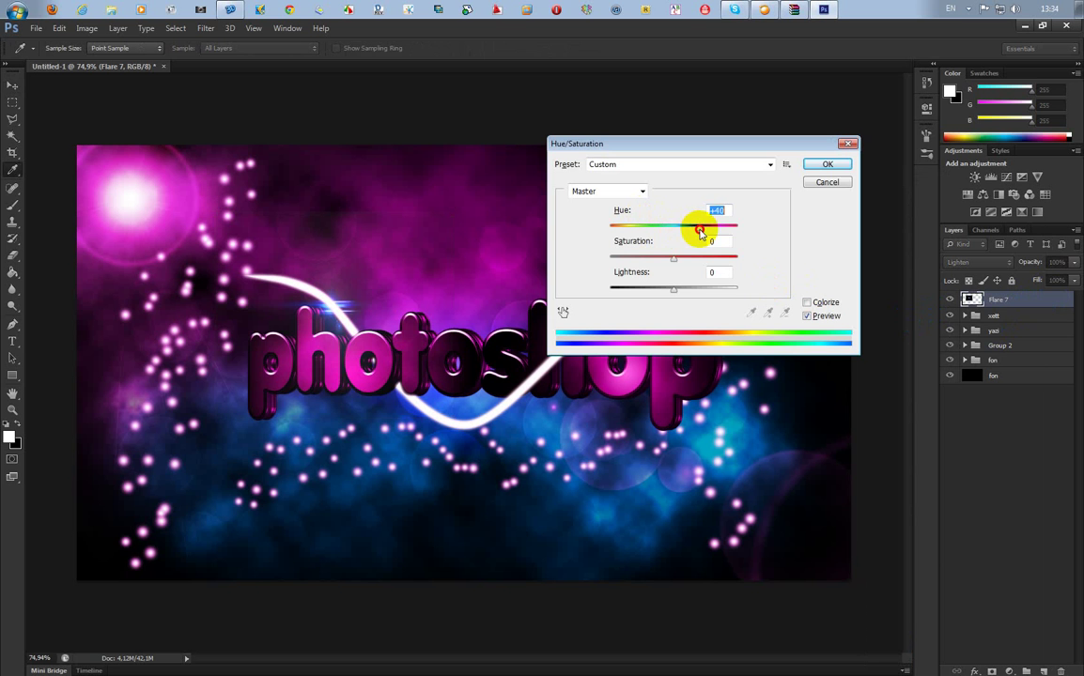
click(827, 164)
key(v)
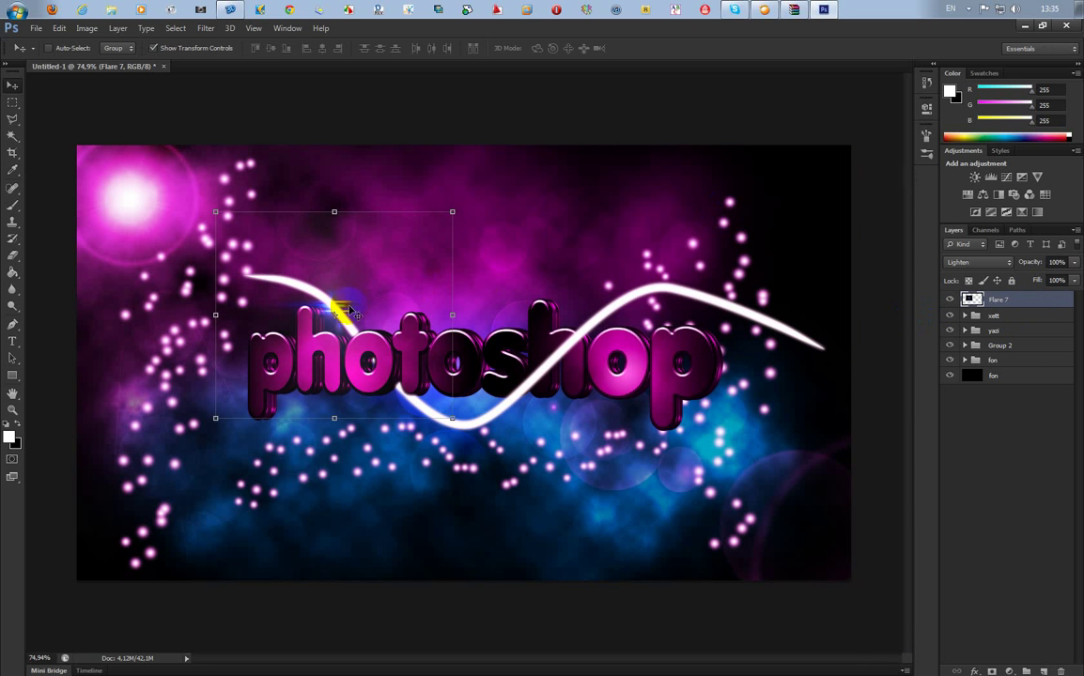
drag(334, 300, 340, 308)
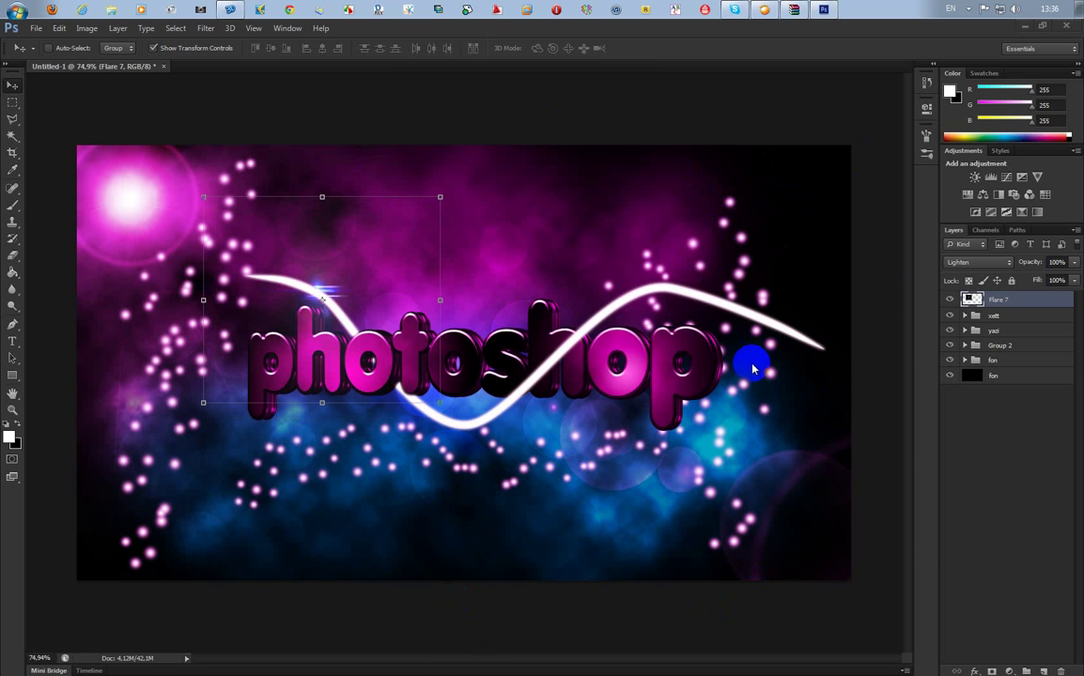
click(968, 8)
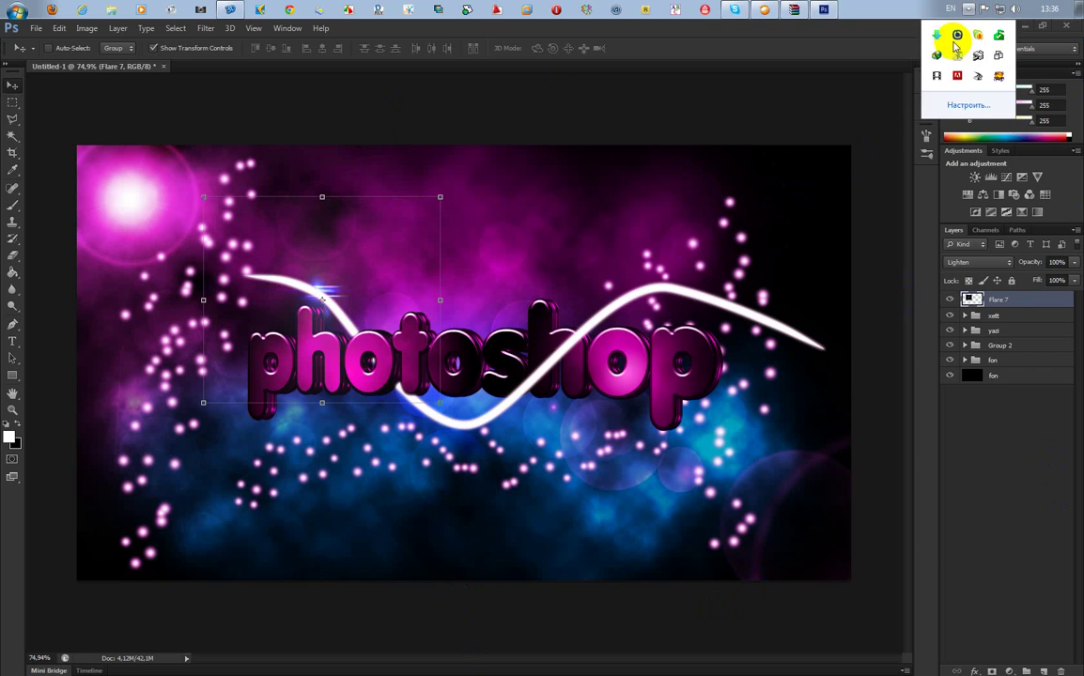